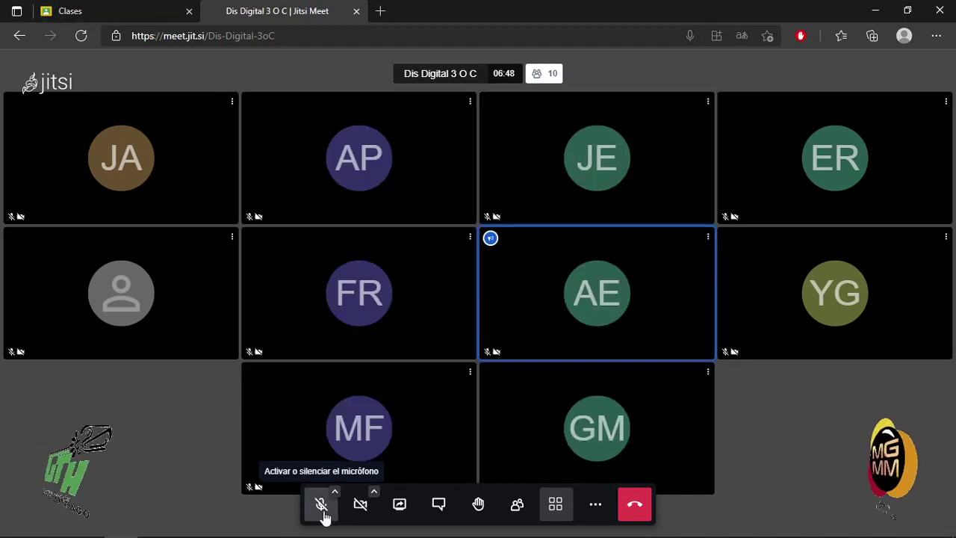
Unmute the microphone in the Jitsi meeting
left_click(323, 514)
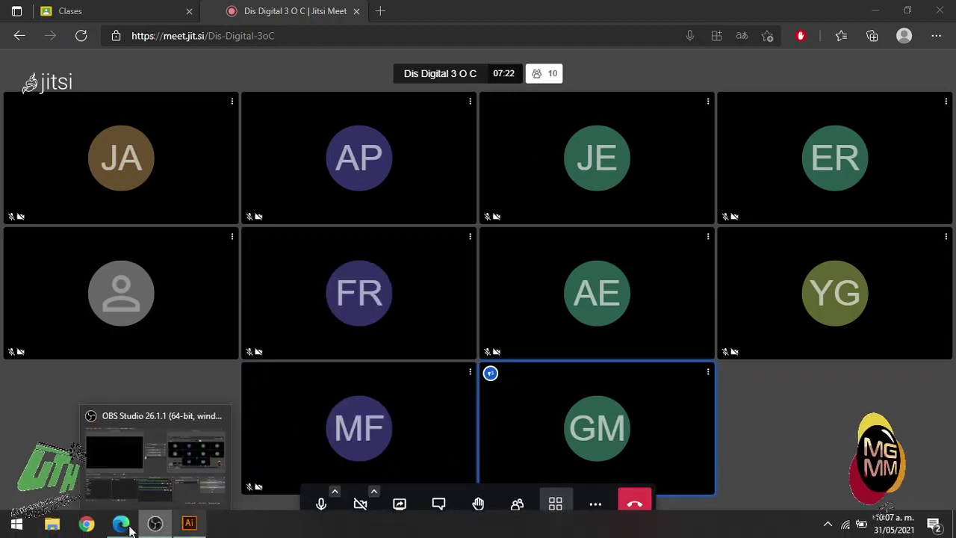
mouse_move(115, 524)
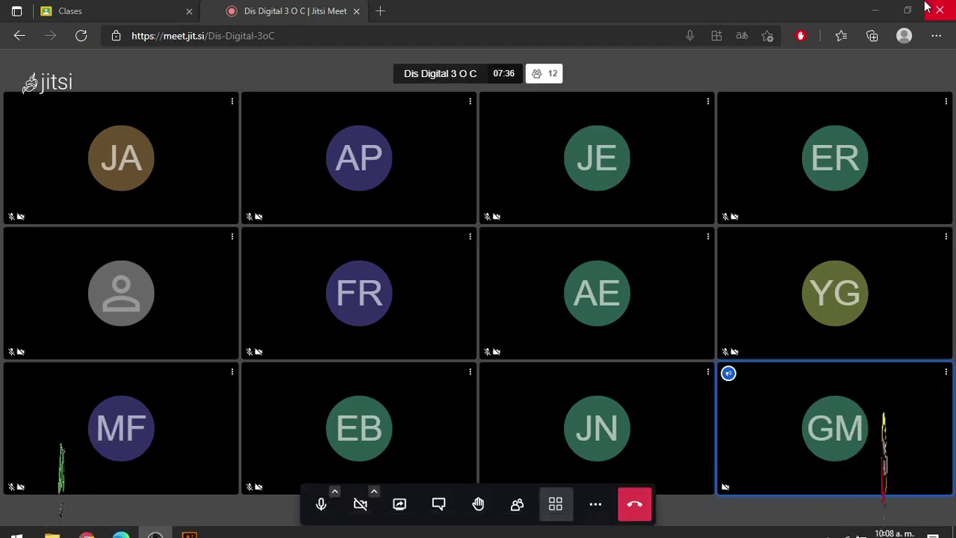
Switch to Illustrator and open the recent file SESIÓN 26 MAYO.ai
left_click(872, 14)
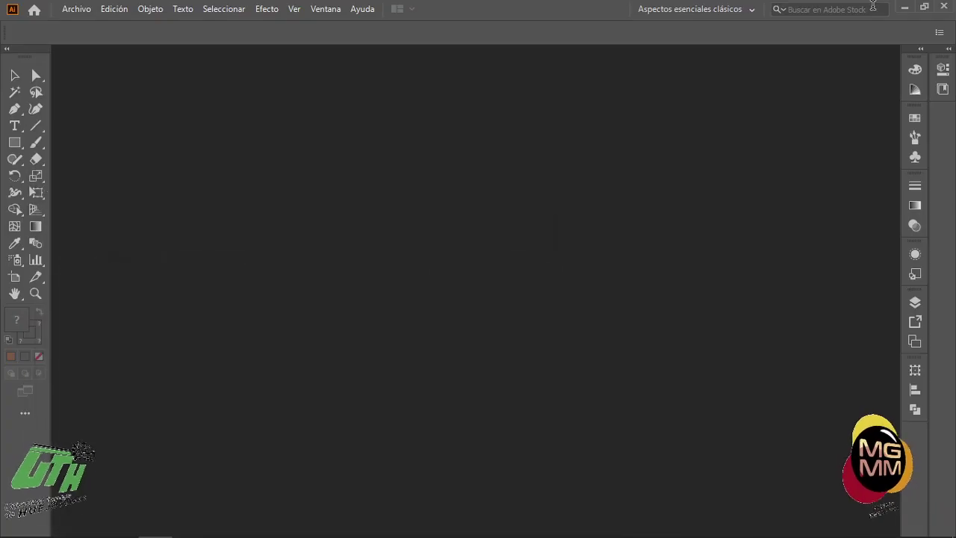
left_click(77, 10)
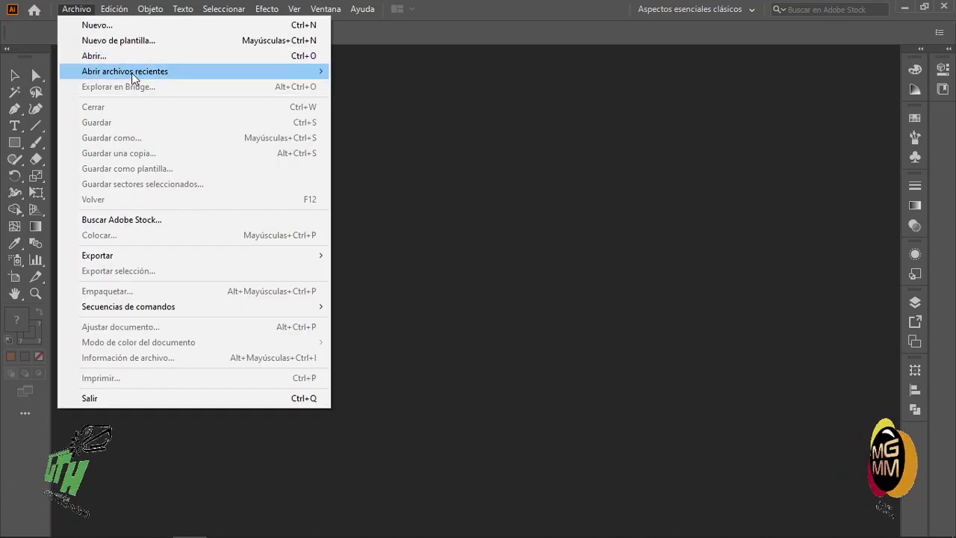
mouse_move(150, 78)
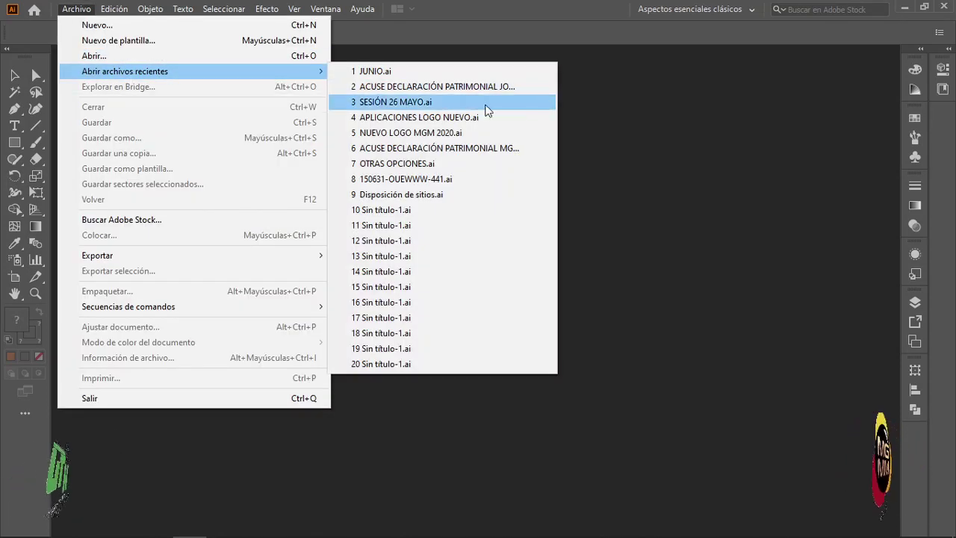
left_click(470, 105)
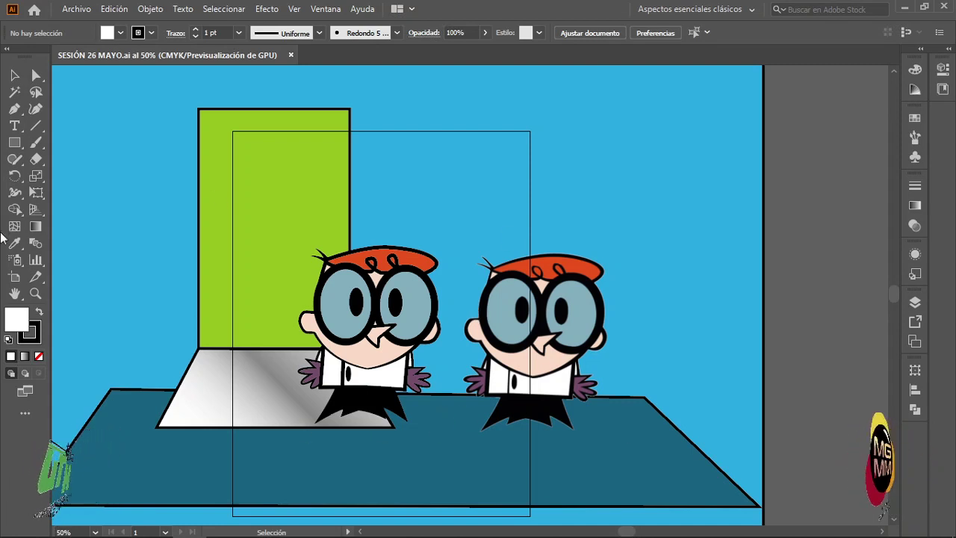
Switch back to the Jitsi meeting in the Edge browser
mouse_move(172, 536)
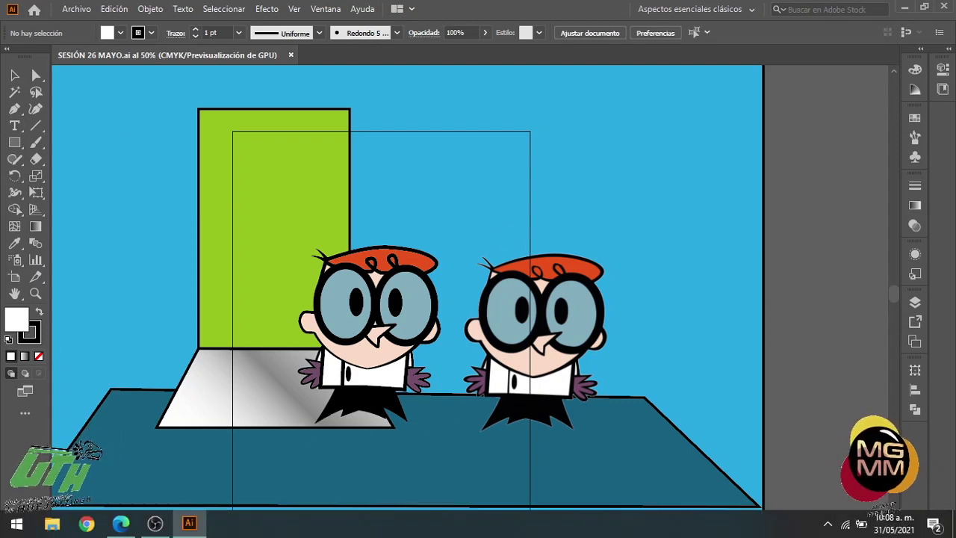
left_click(118, 526)
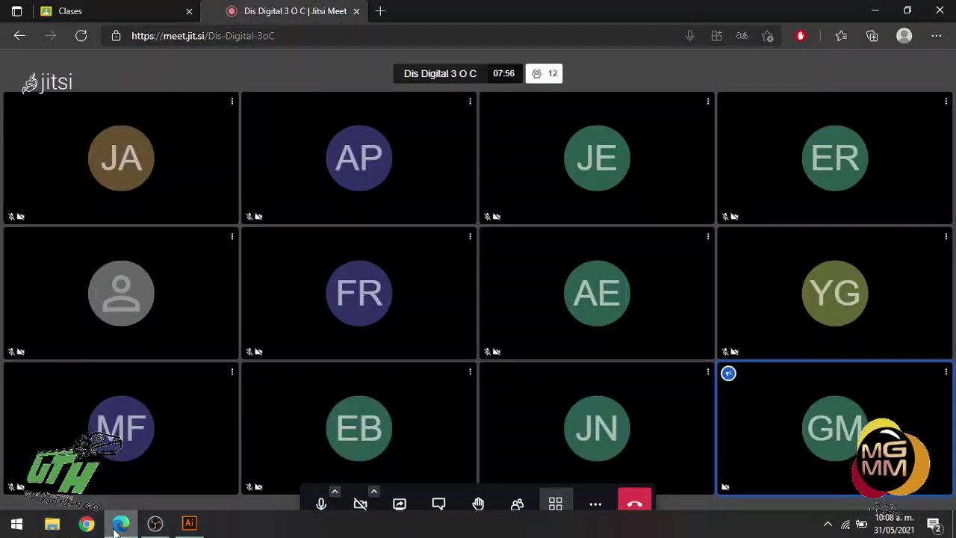
mouse_move(653, 250)
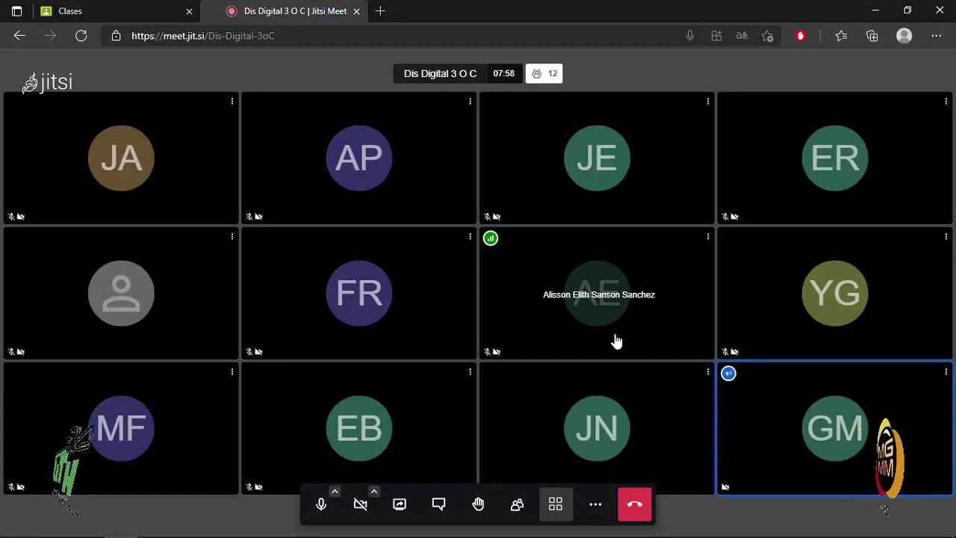
left_click(399, 505)
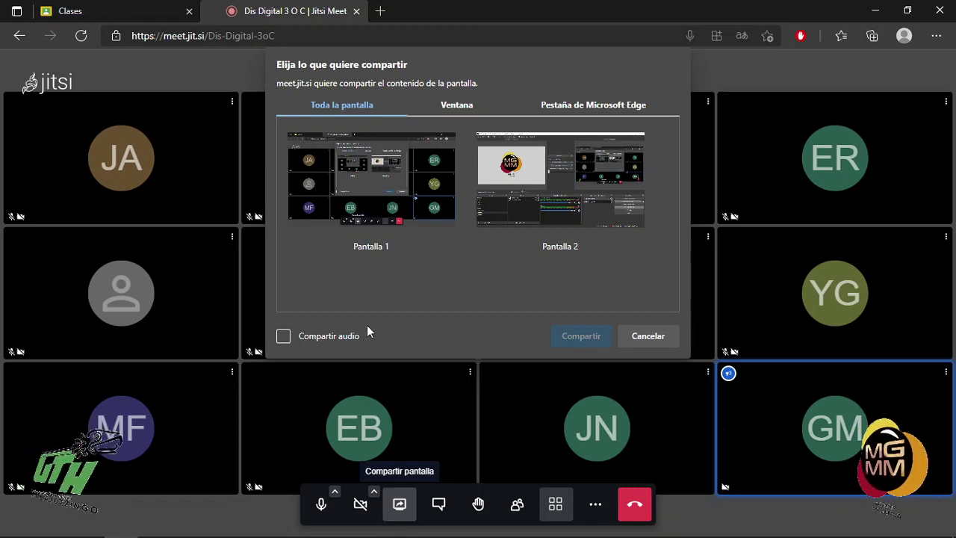
left_click(350, 176)
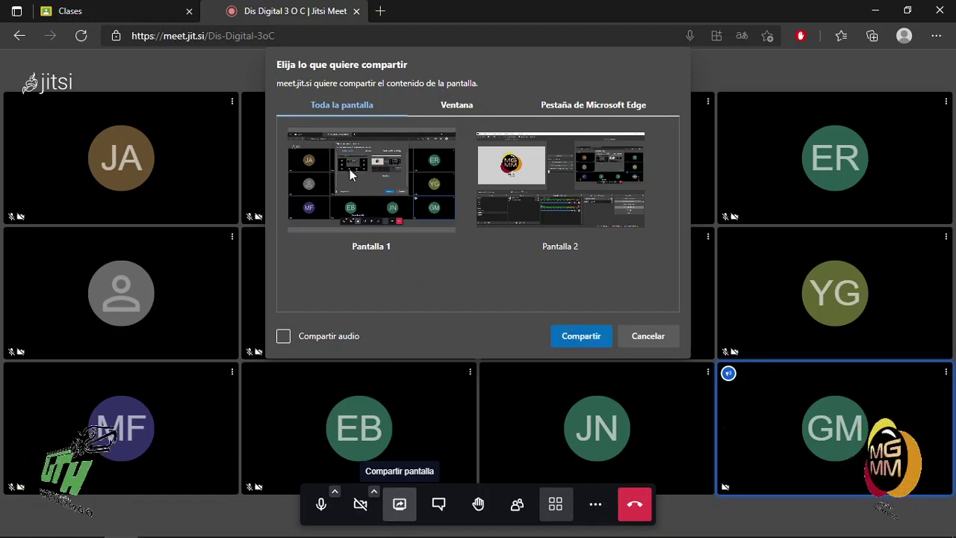
left_click(571, 338)
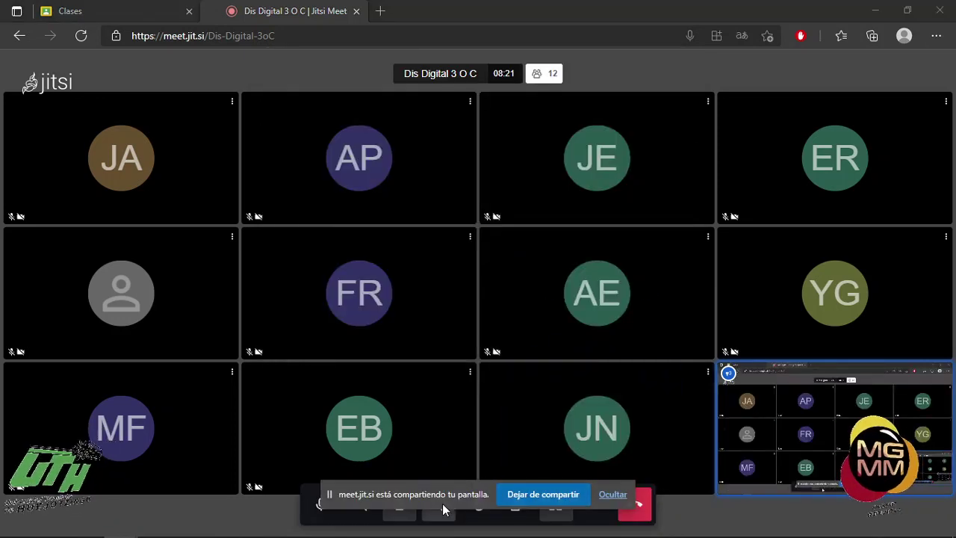
left_click(551, 496)
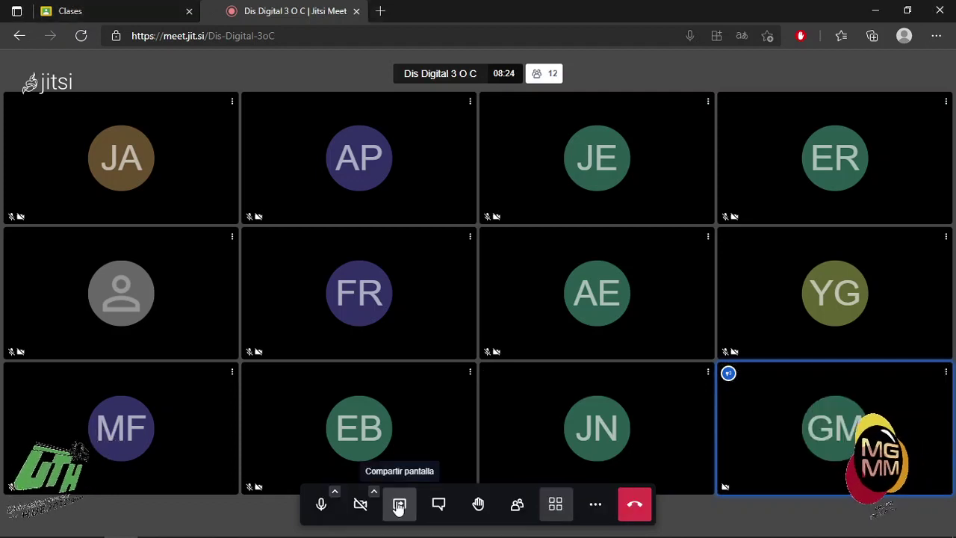
Share the entire screen Pantalla 1 in the meeting with audio sharing enabled
left_click(400, 507)
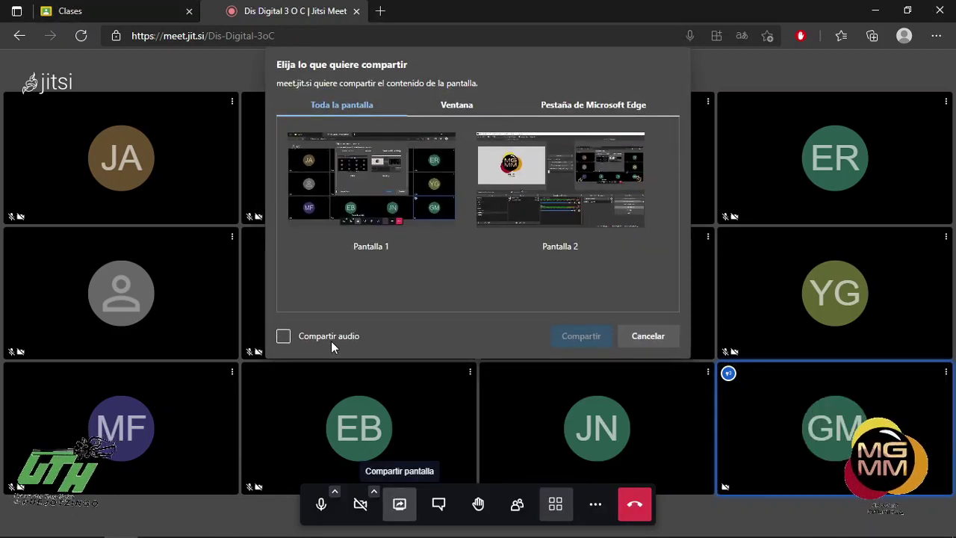
left_click(331, 340)
left_click(365, 201)
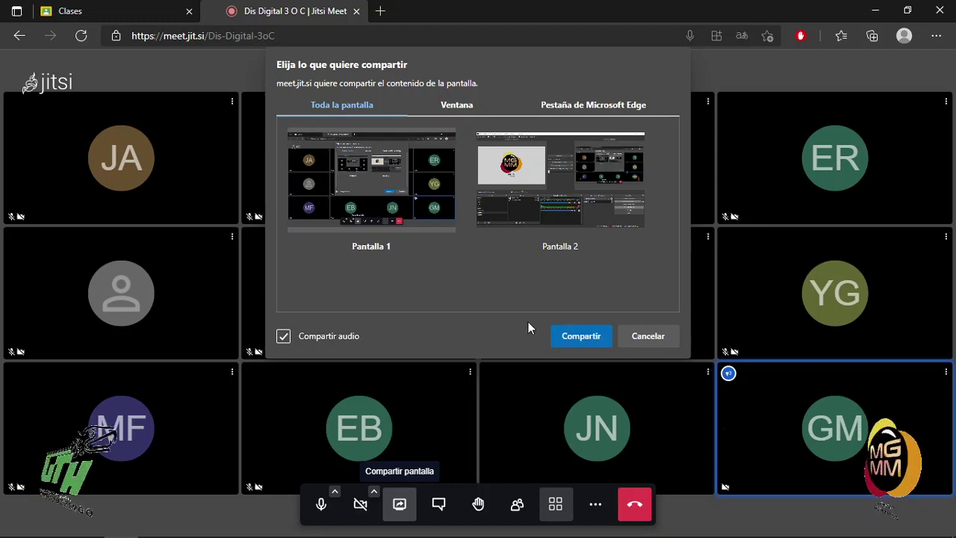
left_click(582, 341)
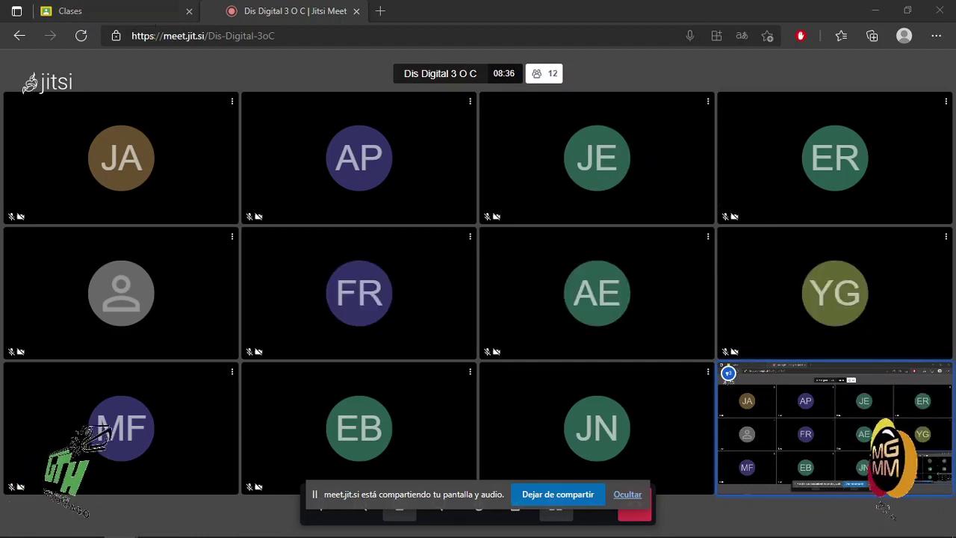
Switch to Illustrator and examine the two cartoon characters up close and within the whole scene
mouse_move(192, 529)
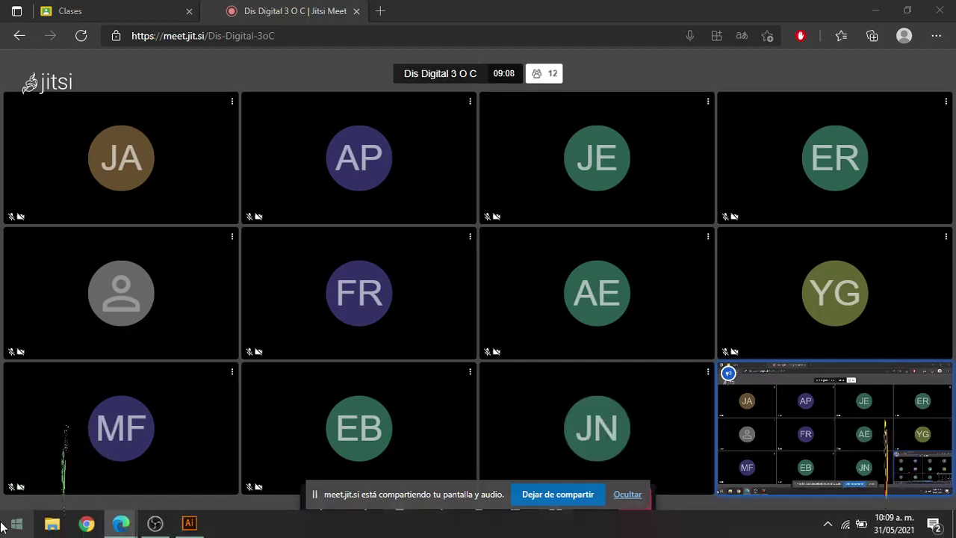
left_click(189, 524)
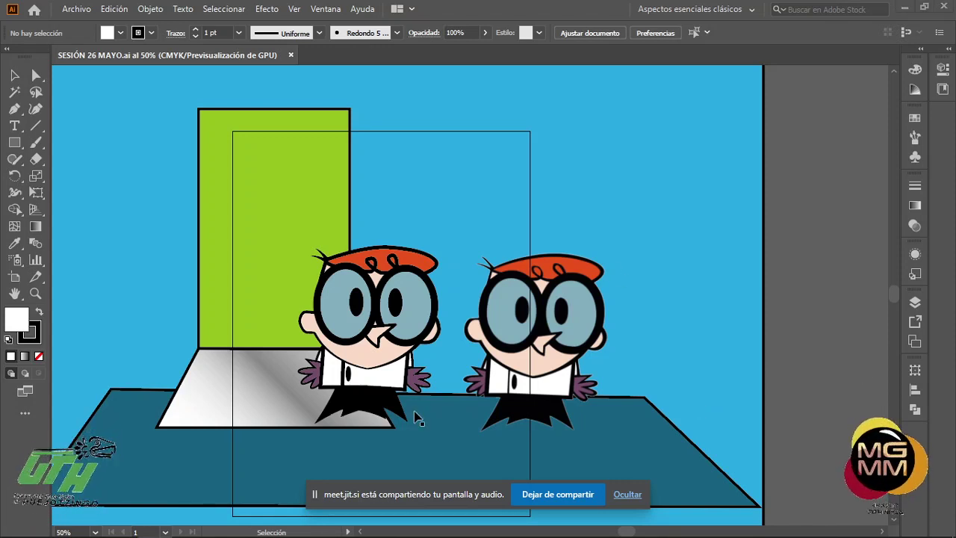
scroll(542, 411, "up", 2)
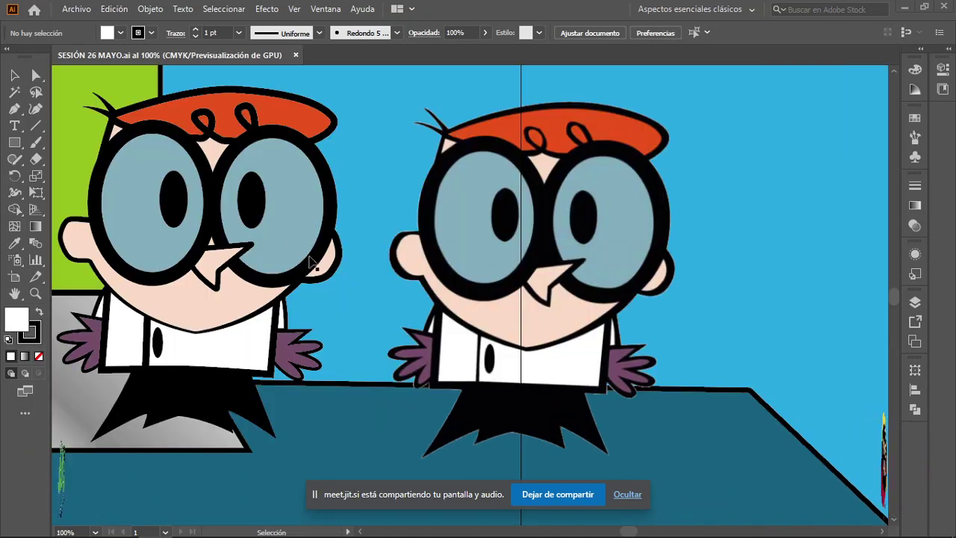
scroll(228, 202, "up", 3)
scroll(228, 202, "down", 3)
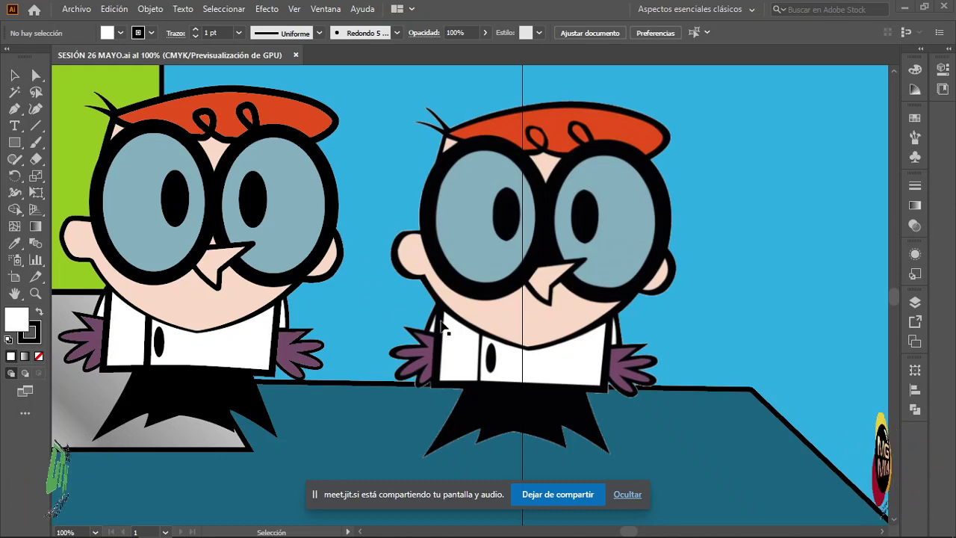
scroll(319, 299, "down", 2)
scroll(304, 299, "down", 2)
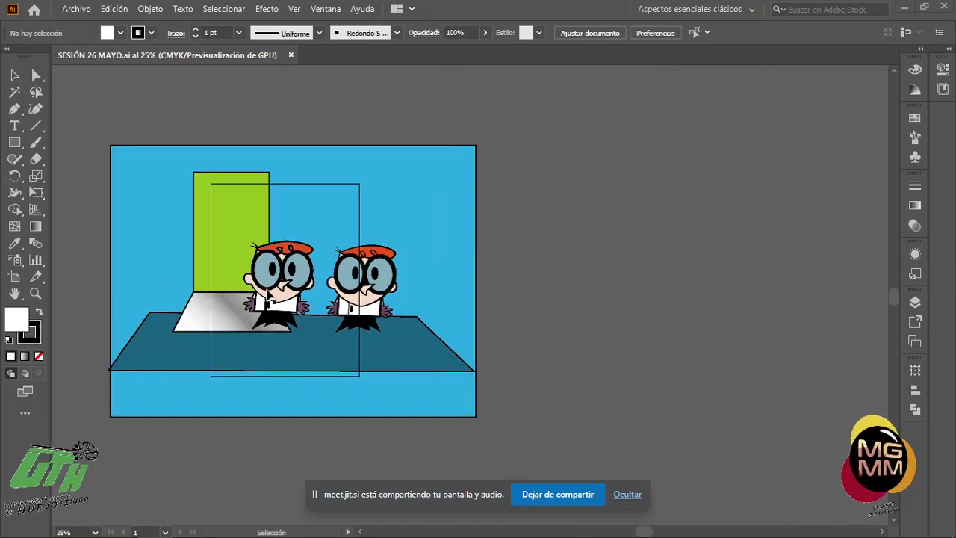
scroll(168, 263, "up", 2)
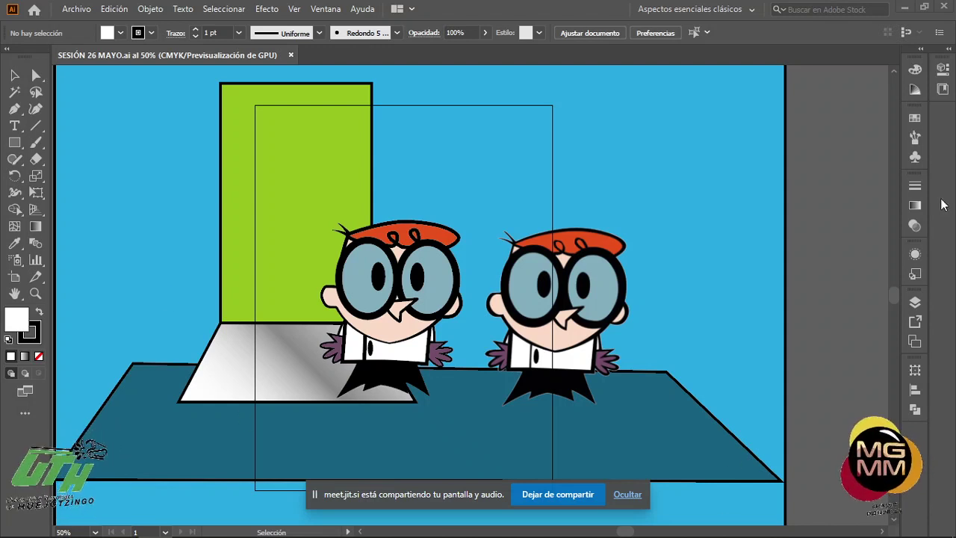
Hide the layers Capa 9, boca, lente der..., cabello, cabeza and bata one by one and examine the arms and gloves underneath
left_click(915, 302)
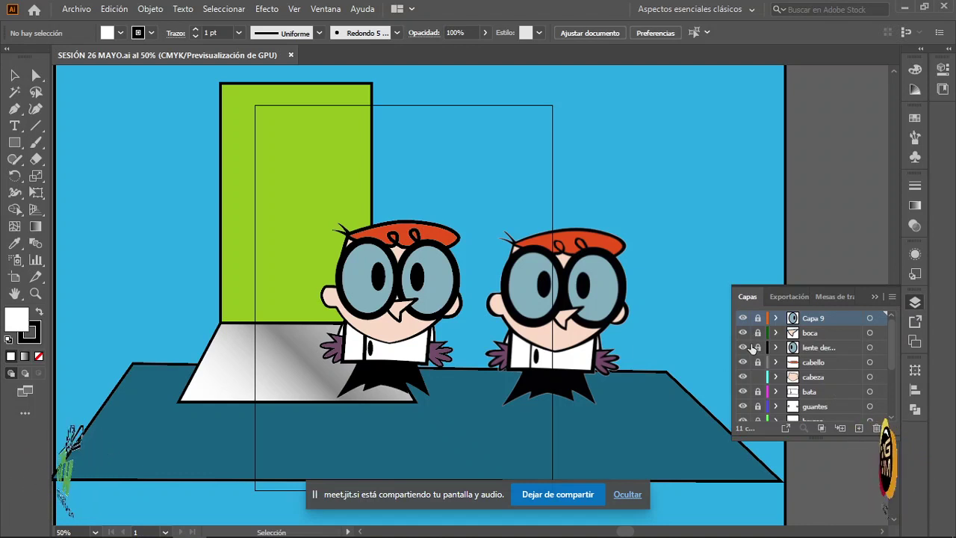
left_click(743, 318)
left_click(743, 333)
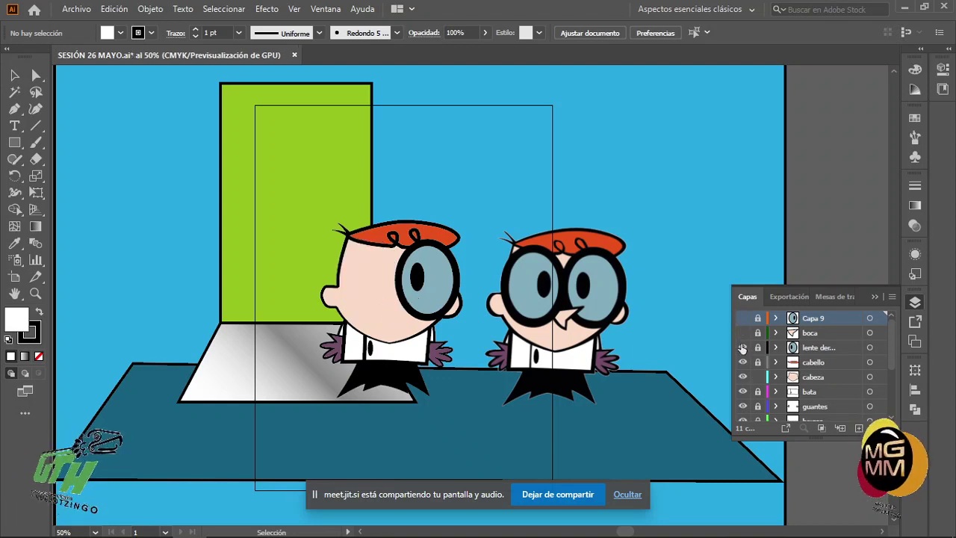
left_click(742, 347)
left_click(742, 362)
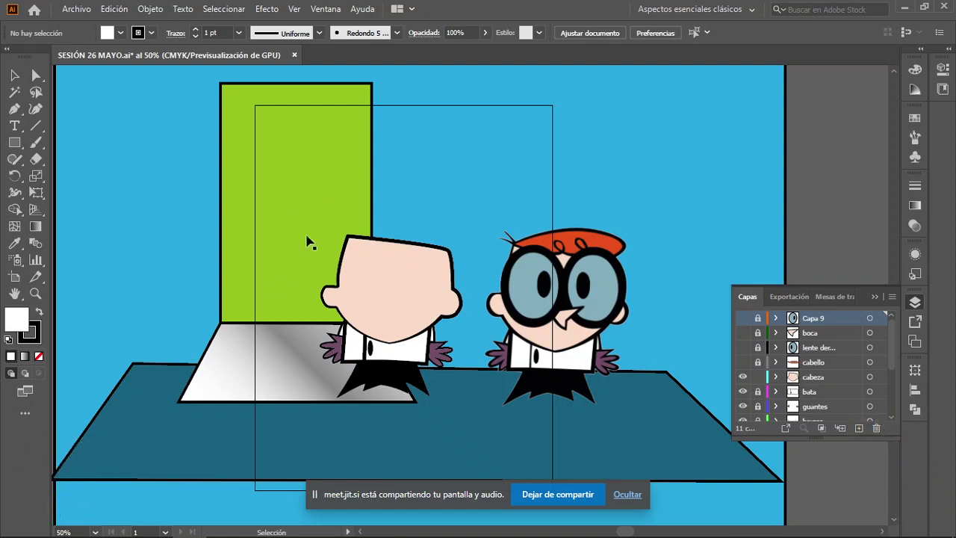
left_click(742, 377)
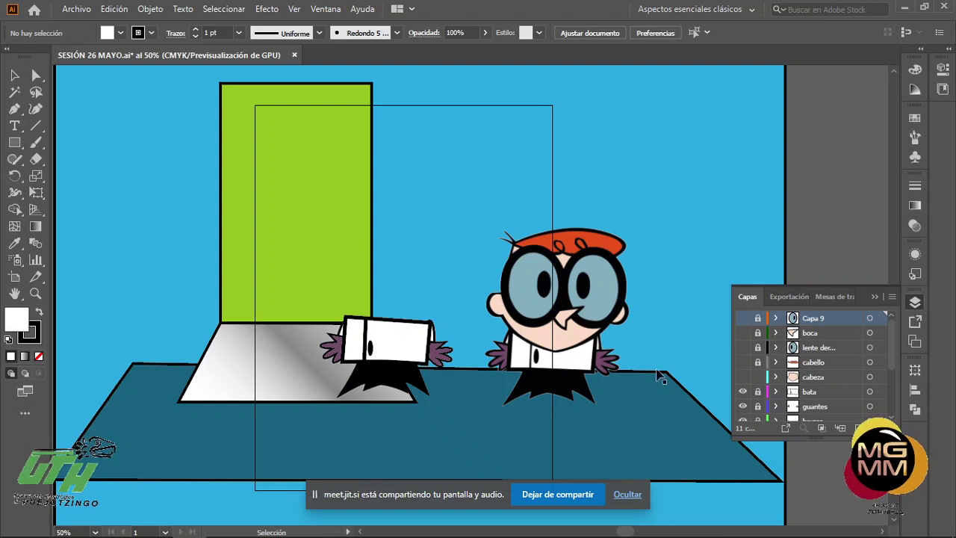
left_click(743, 393)
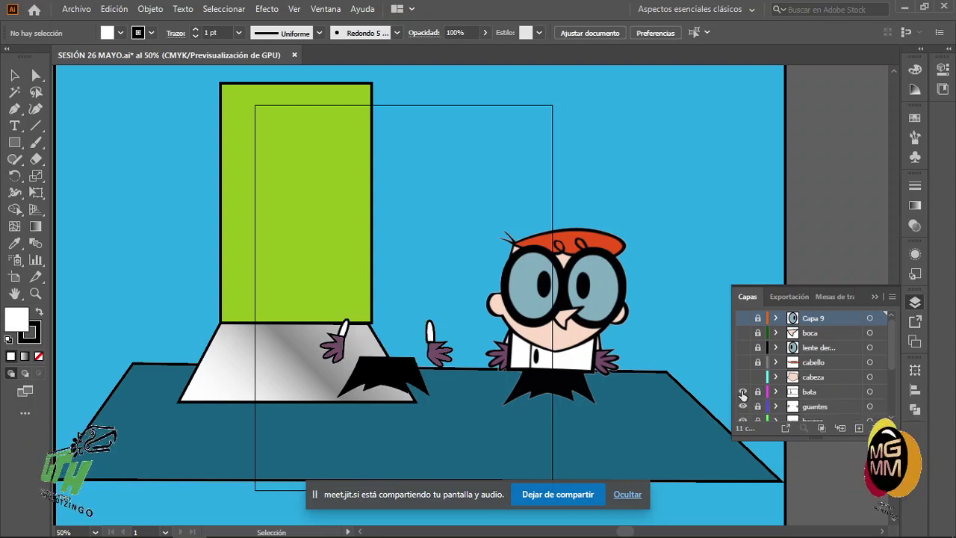
left_click(743, 393)
left_click(743, 393)
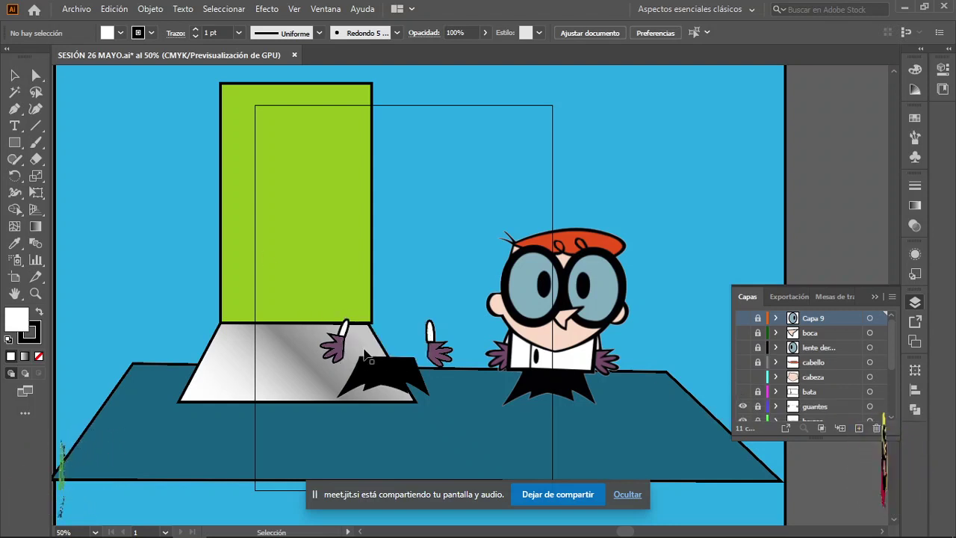
scroll(359, 351, "up", 5, "alt")
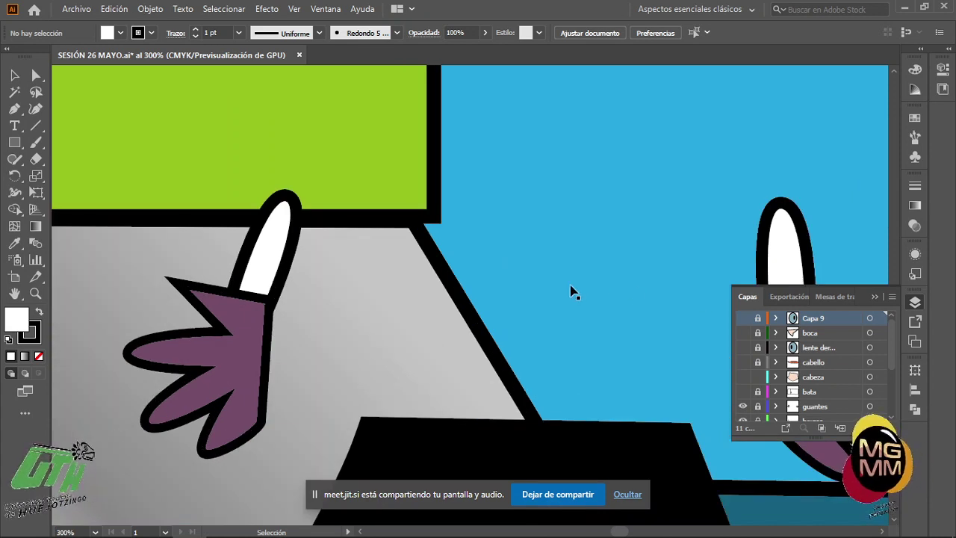
scroll(571, 295, "down", 3, "alt")
scroll(650, 334, "up", 2, "alt")
scroll(650, 334, "down", 2, "alt")
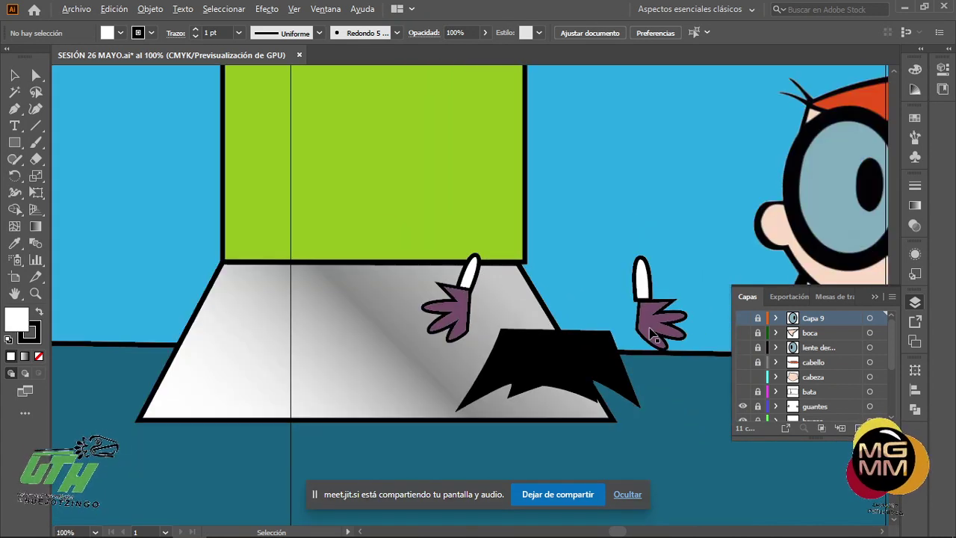
Show the bata, cabeza, cabello, lente der..., boca and Capa 9 layers again, lock the cabeza layer, and collapse the layer list
left_click(743, 391)
left_click(742, 376)
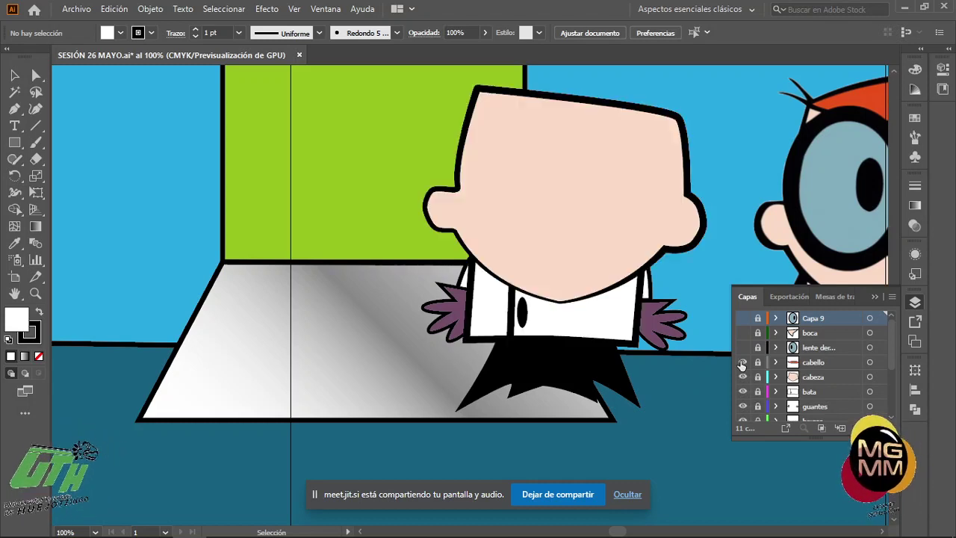
left_click(743, 362)
left_click(742, 348)
left_click(743, 332)
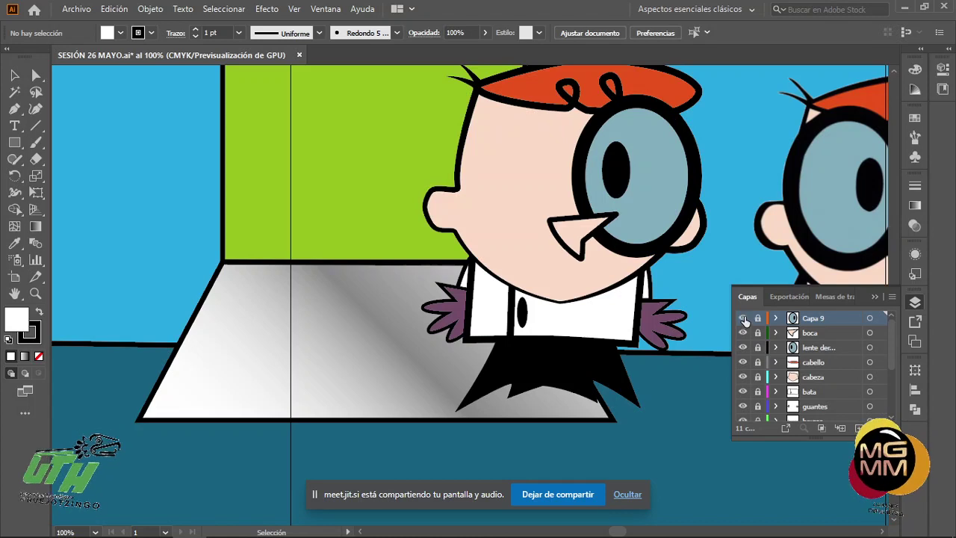
left_click(743, 318)
scroll(543, 357, "down", 2)
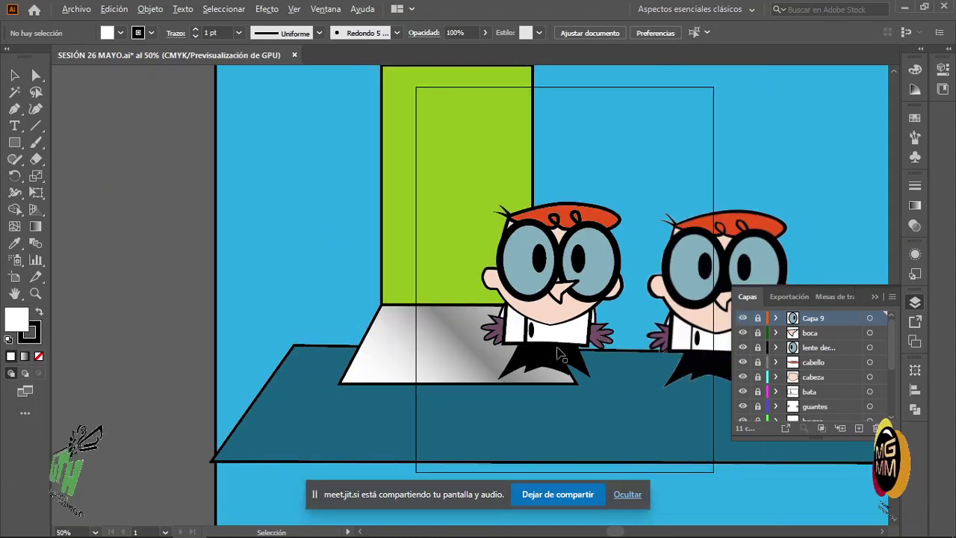
scroll(598, 327, "up", 2)
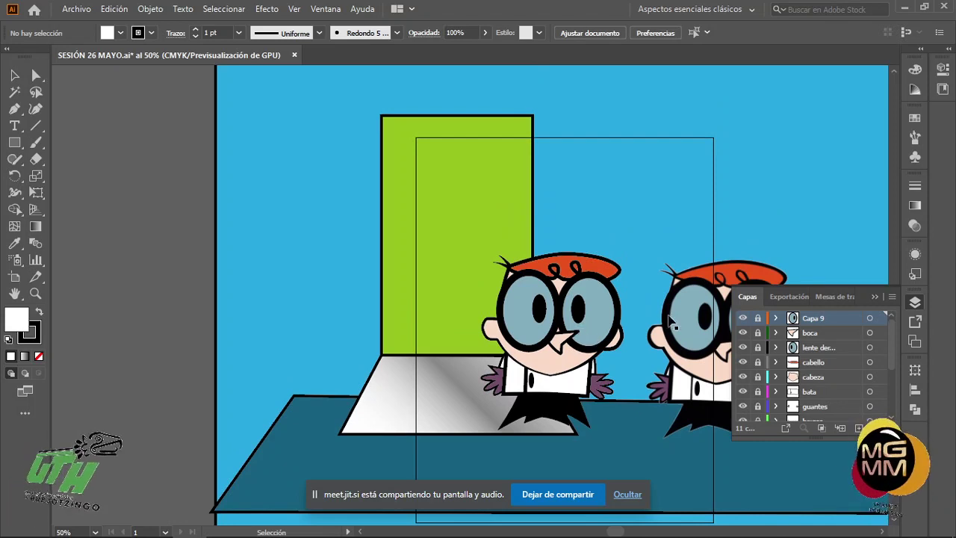
left_click(875, 298)
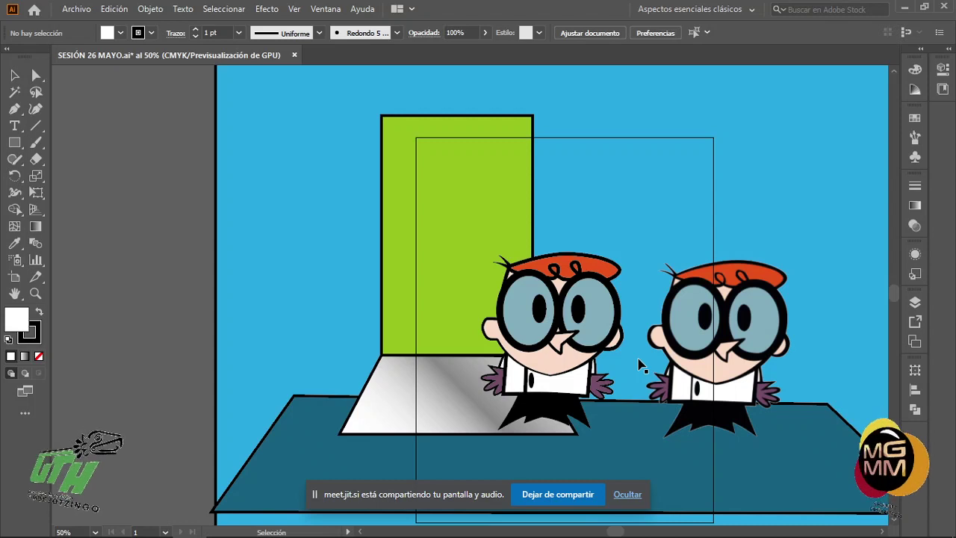
Review the text tool variants and activate the standard Text tool
scroll(638, 365, "down", 2)
scroll(639, 365, "up", 2)
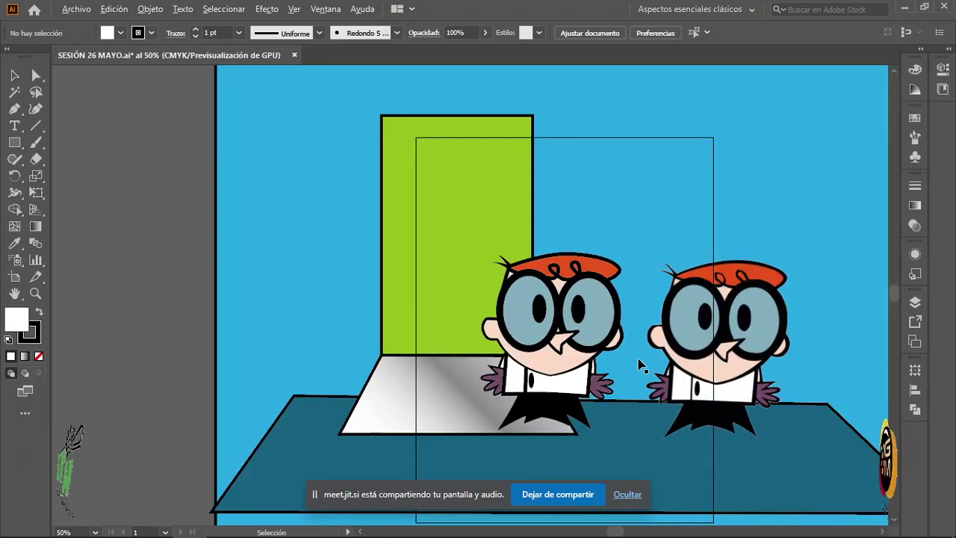
scroll(638, 365, "down", 1)
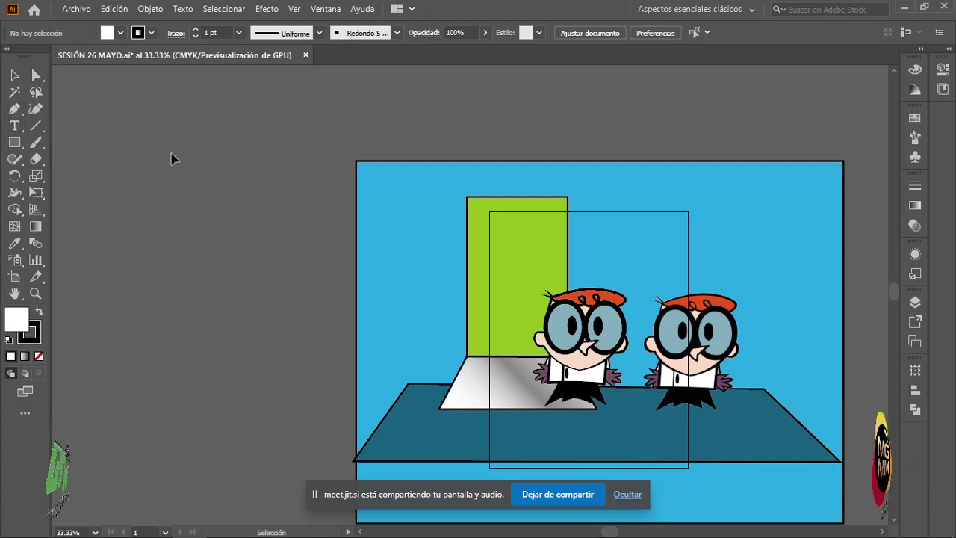
left_click(15, 127)
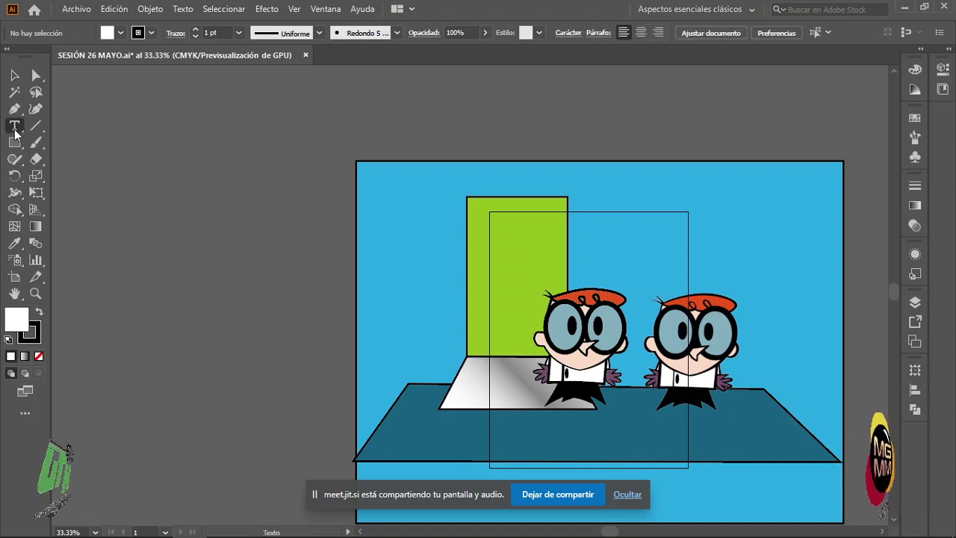
left_click(15, 133)
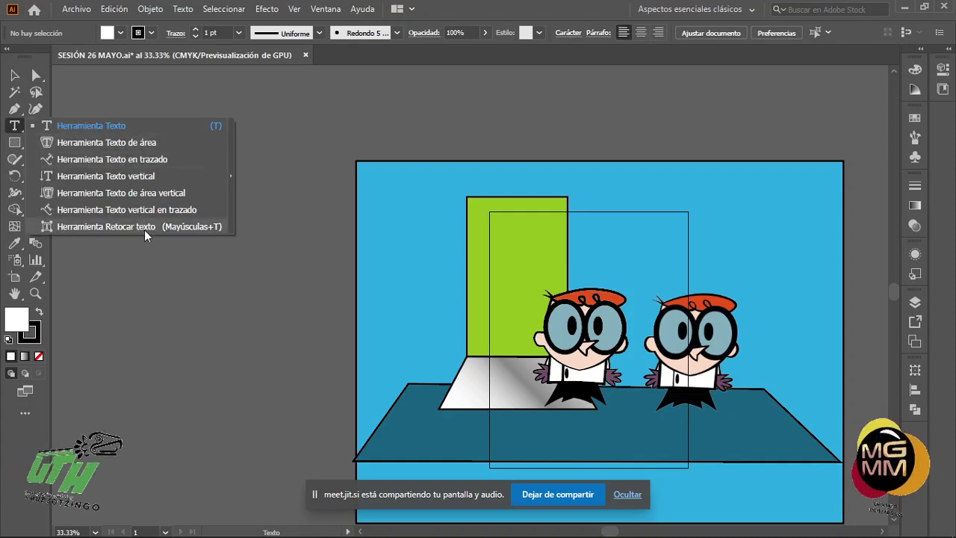
left_click(134, 130)
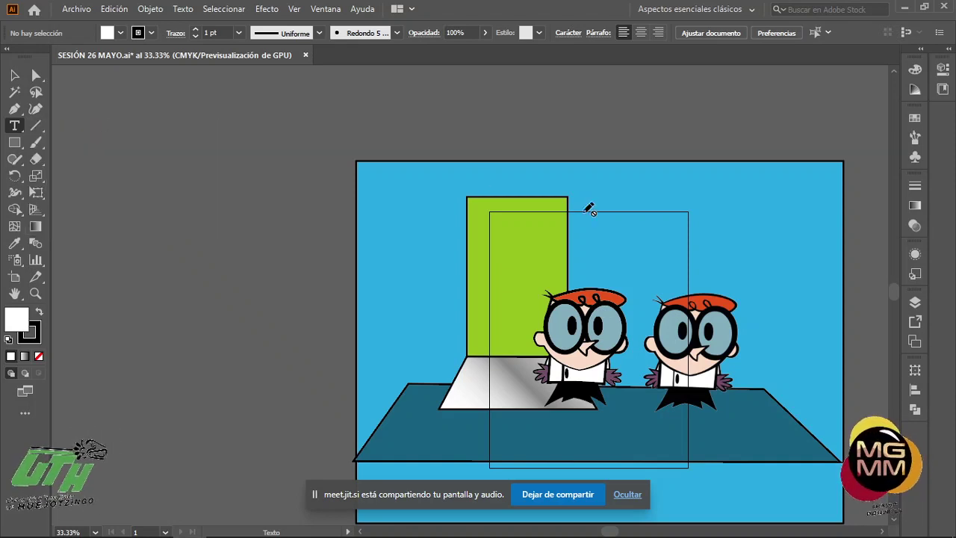
left_click(77, 9)
left_click(640, 156)
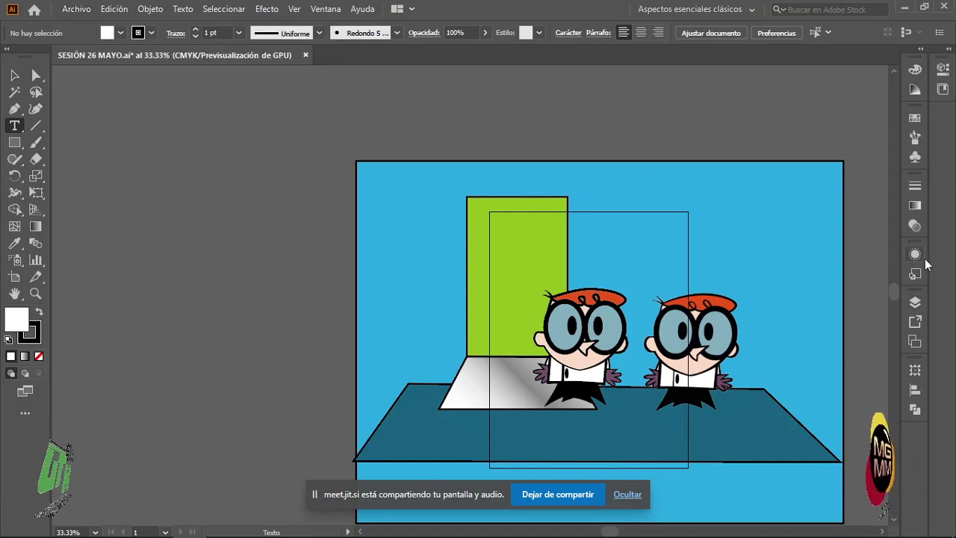
Lock the Capa 11 layer containing the background scene
left_click(916, 302)
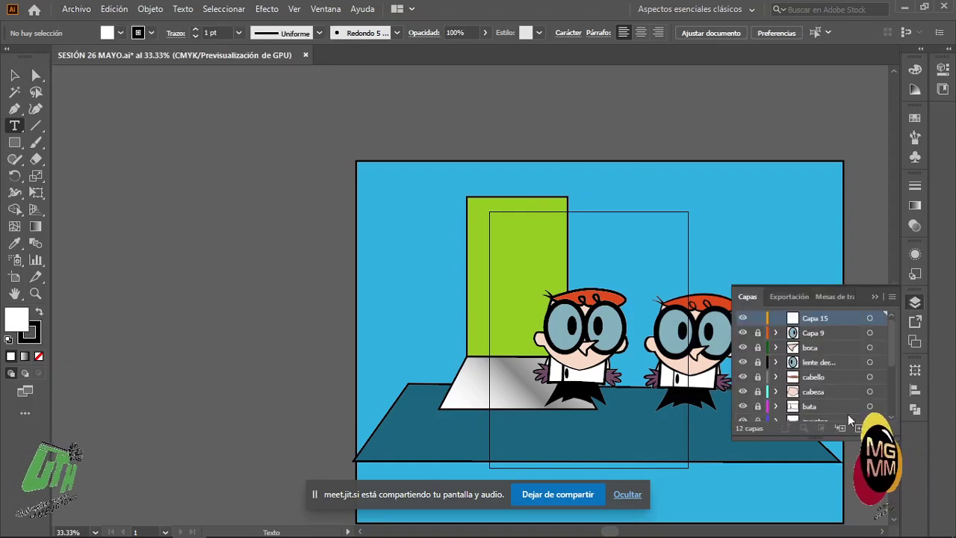
scroll(762, 404, "down", 5)
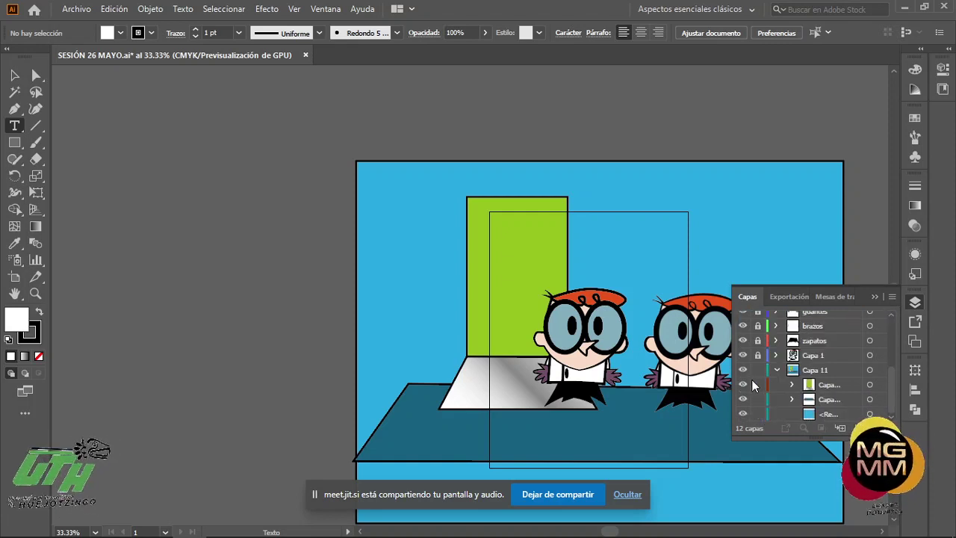
left_click(757, 370)
Place a point text object with the placeholder Lorem ipsum in the empty area above the scene
scroll(584, 275, "up", 3)
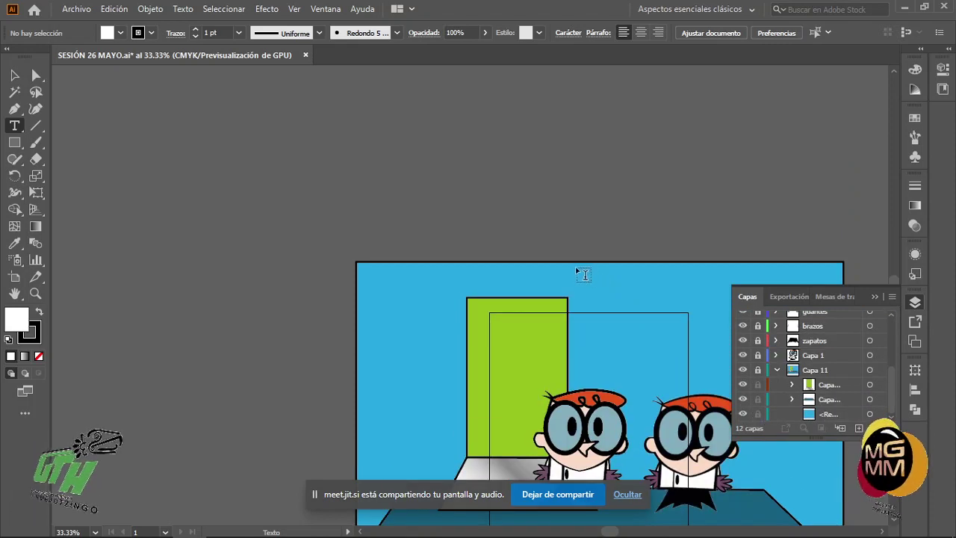
scroll(585, 275, "up", 8)
scroll(800, 367, "up", 5)
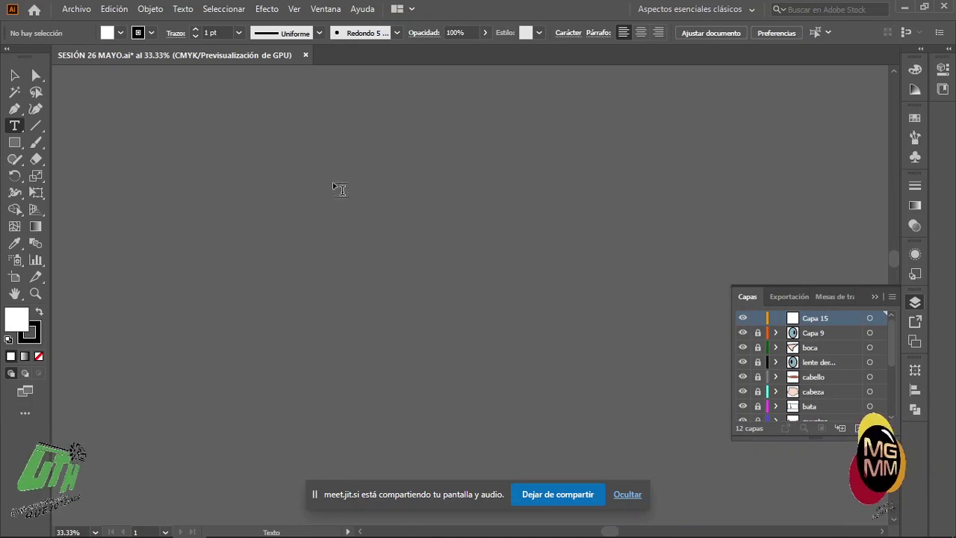
left_click(336, 212)
scroll(331, 221, "up", 5)
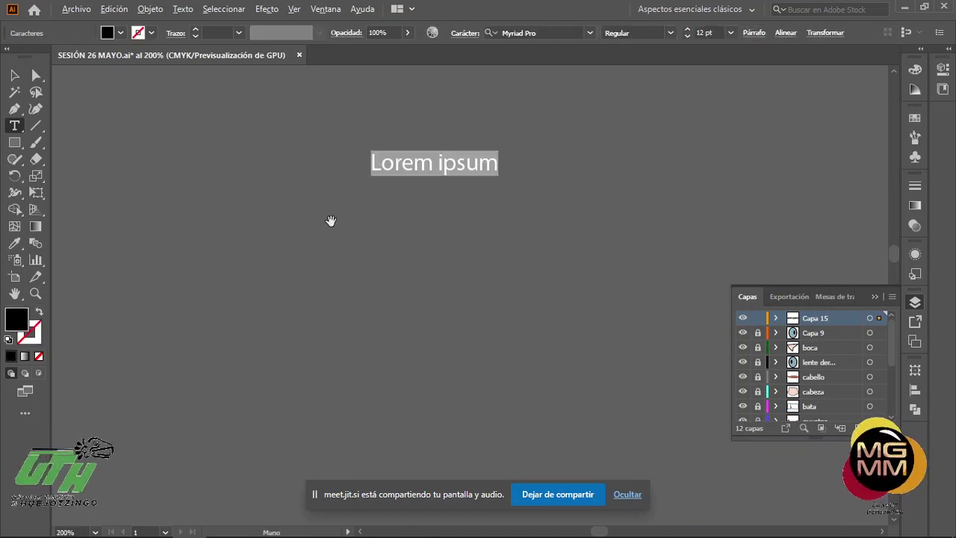
scroll(463, 180, "up", 1)
scroll(463, 179, "up", 2)
scroll(465, 181, "up", 1)
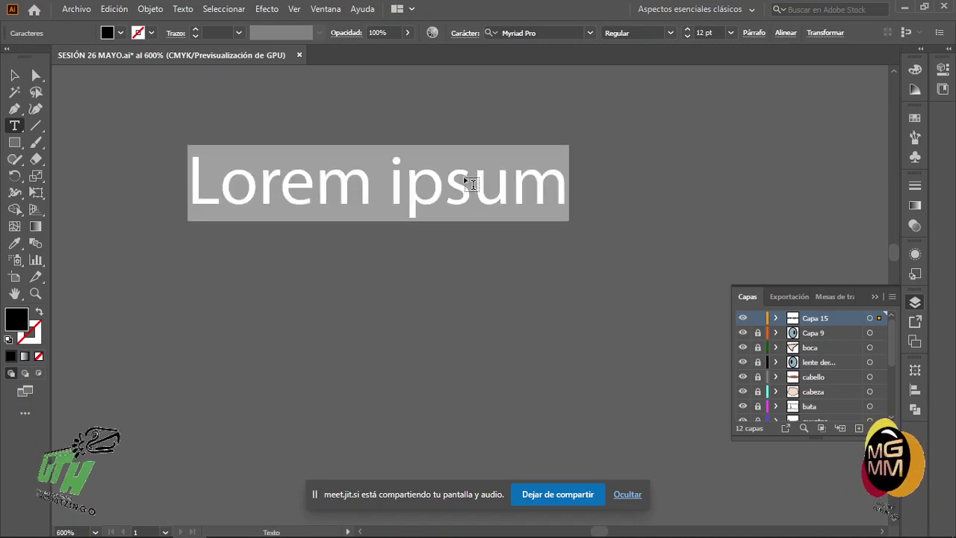
scroll(465, 181, "up", 1)
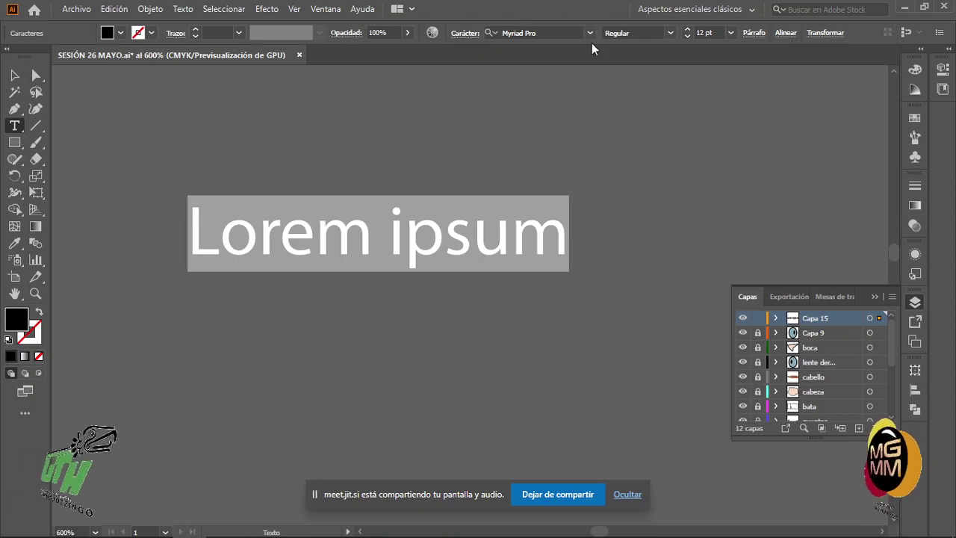
Check the available font styles and set the Lorem ipsum text's font to Bahnschrift
left_click(674, 34)
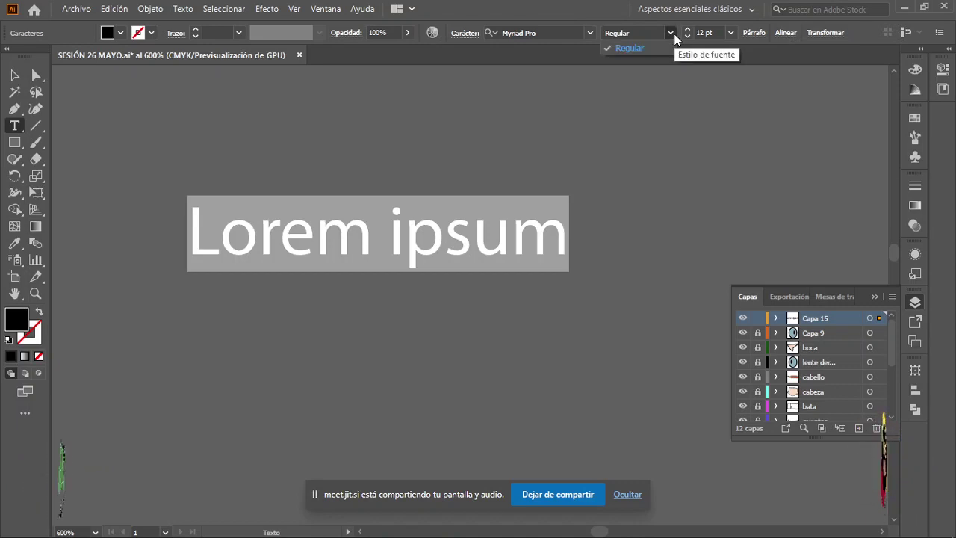
left_click(671, 33)
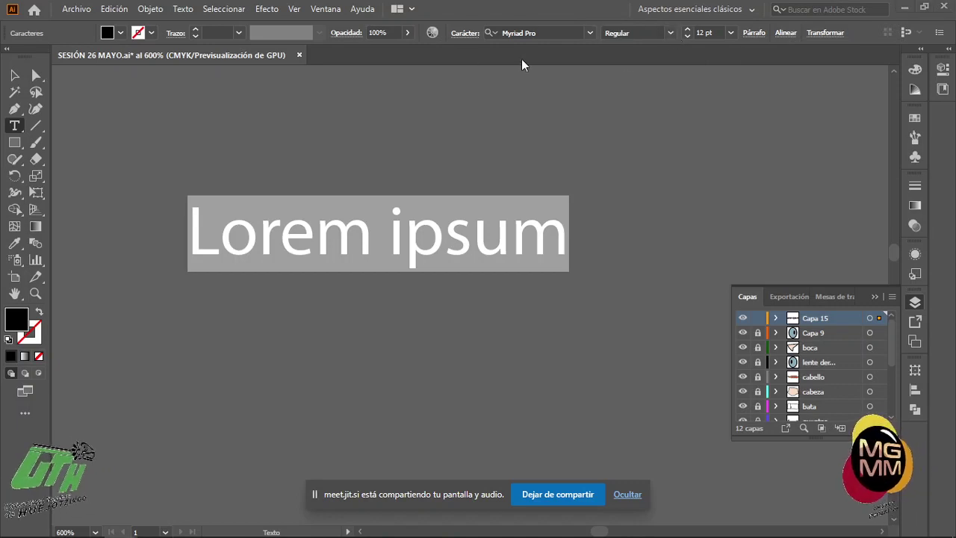
left_click(593, 33)
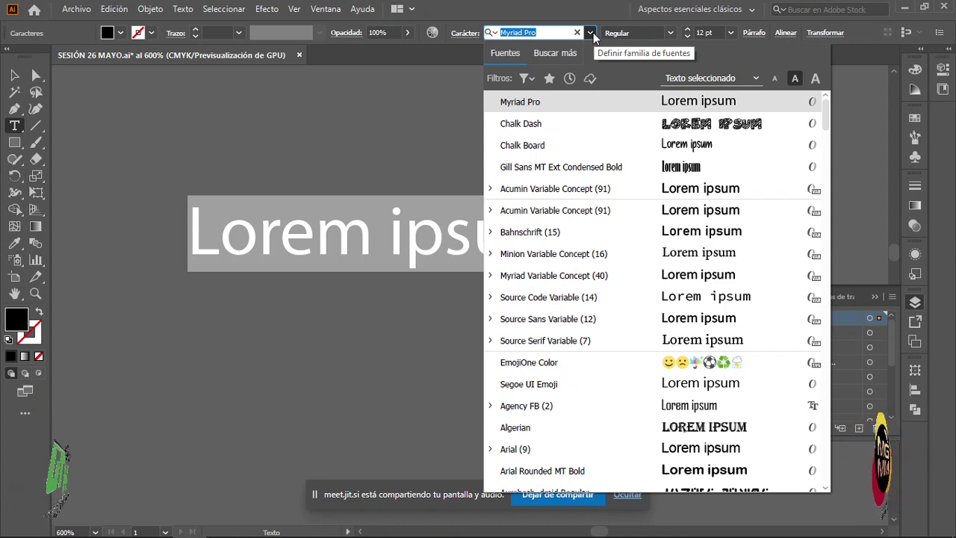
left_click(574, 242)
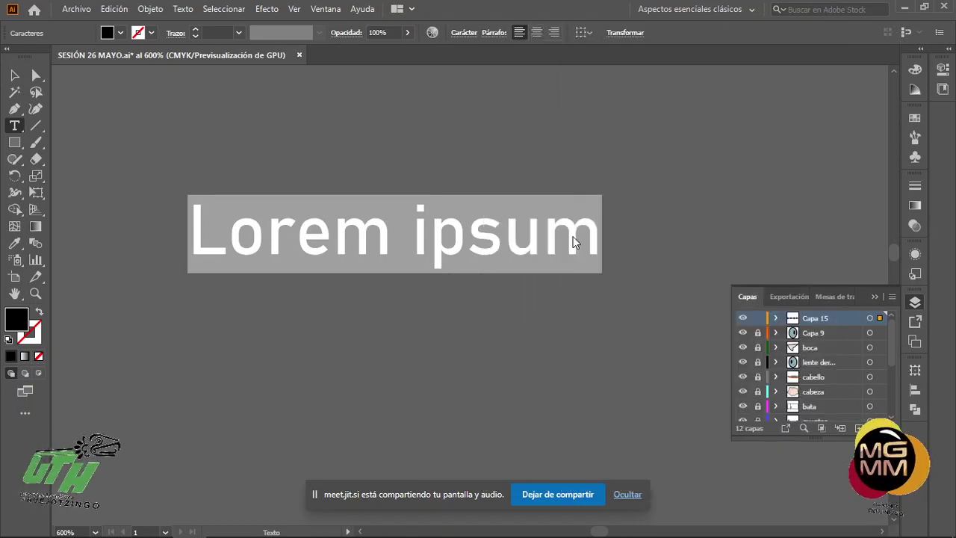
Show the Carácter text settings, dock them with the outermost collapsed panels, and expand them
left_click(336, 15)
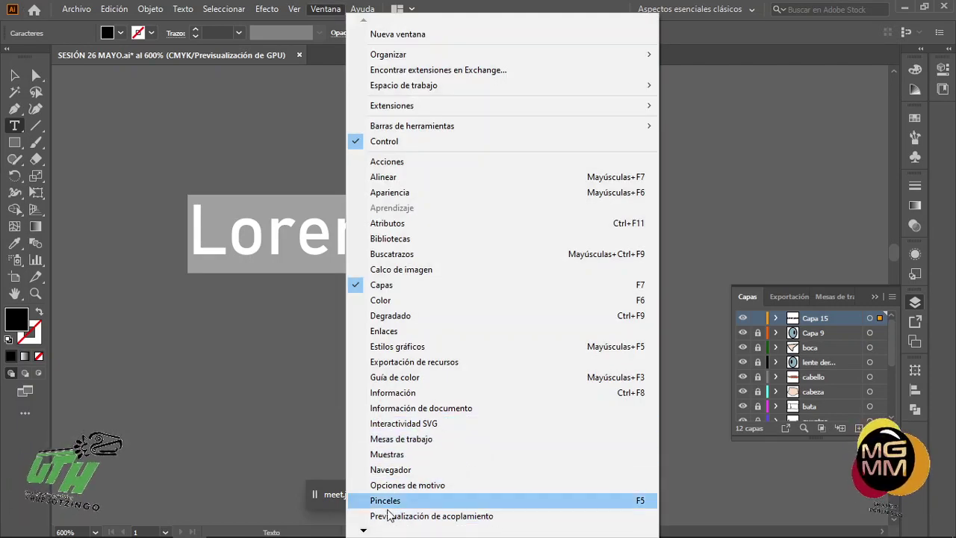
mouse_move(363, 531)
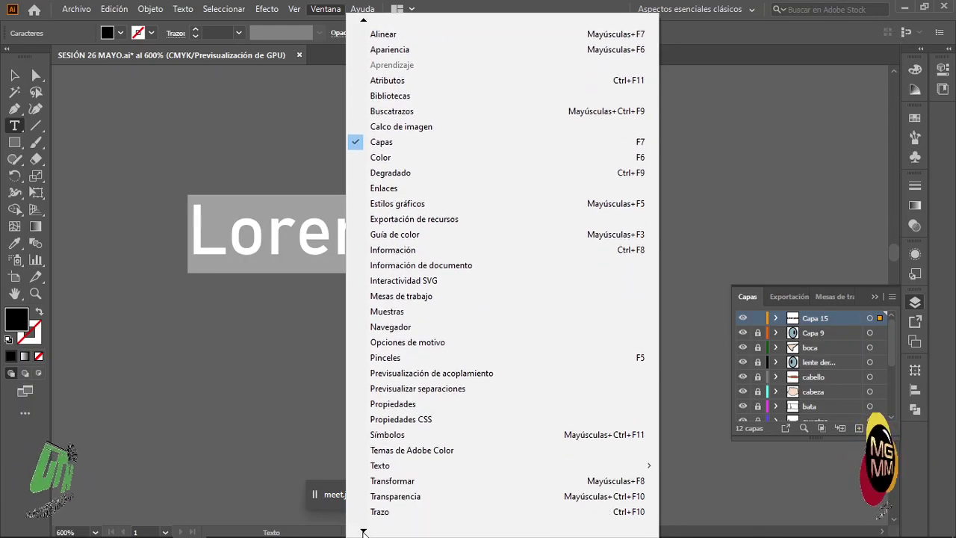
mouse_move(383, 454)
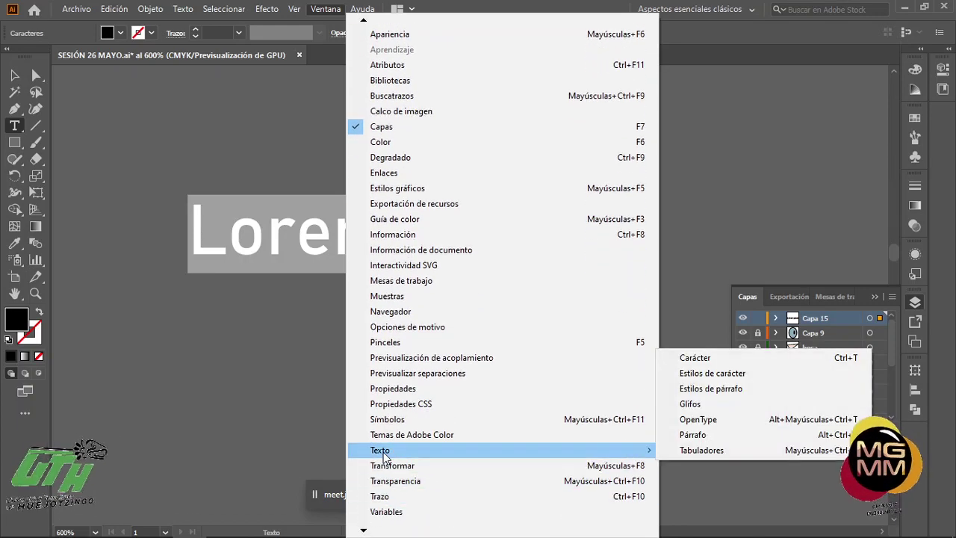
left_click(694, 363)
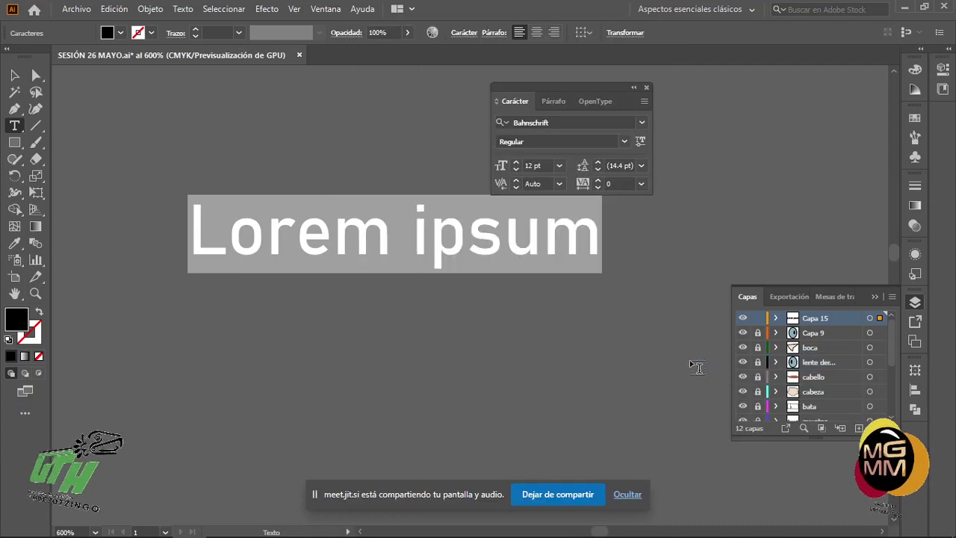
left_click_drag(592, 90, 945, 117)
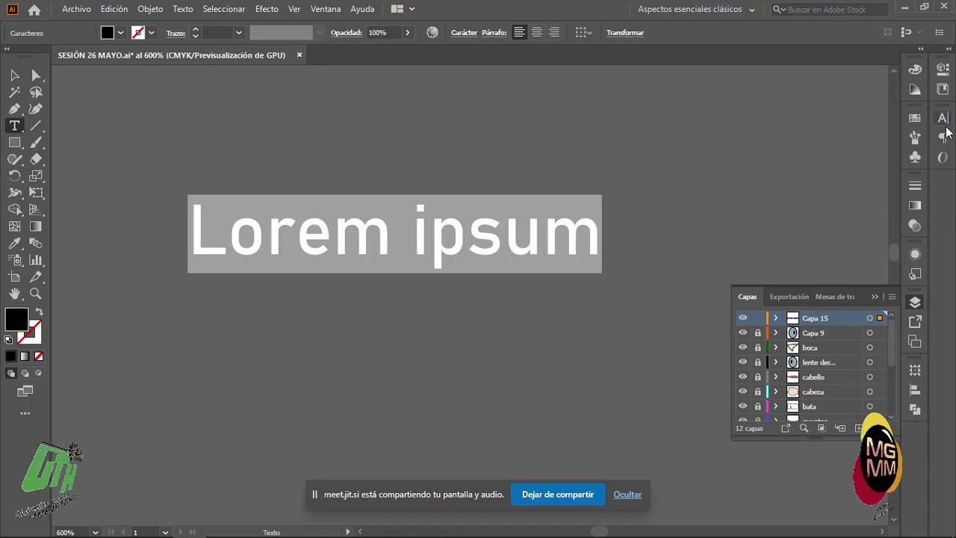
left_click(942, 118)
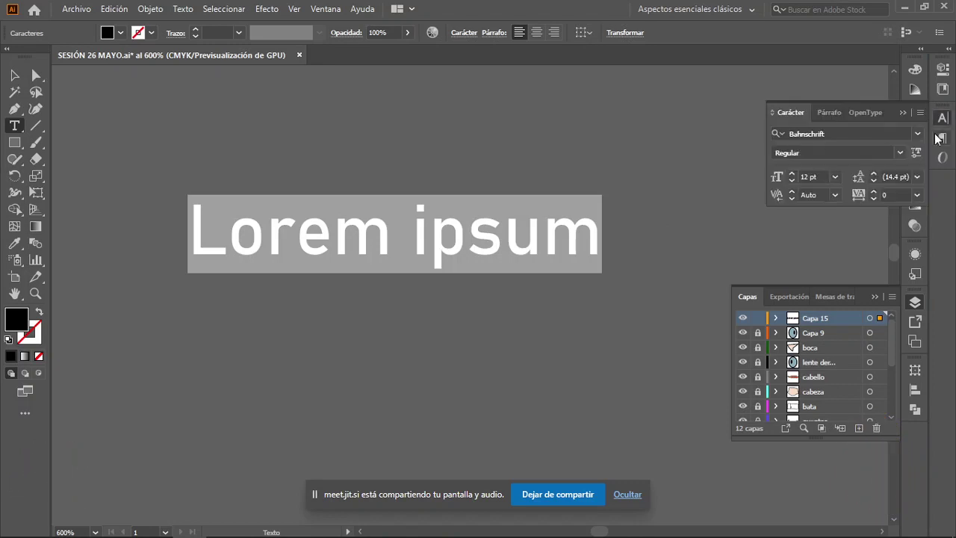
Change the Lorem ipsum text to the Arial font in the Black style
left_click(901, 152)
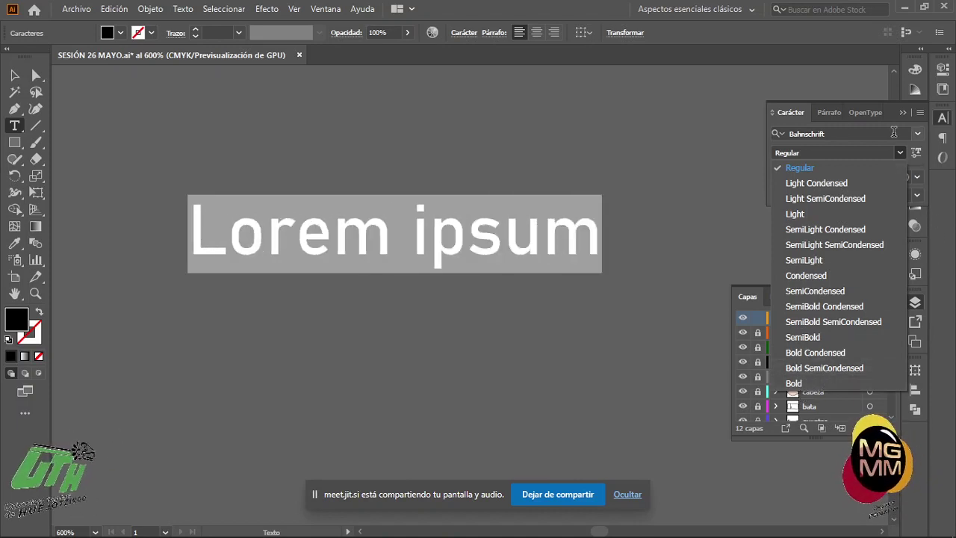
left_click(923, 137)
left_click(921, 135)
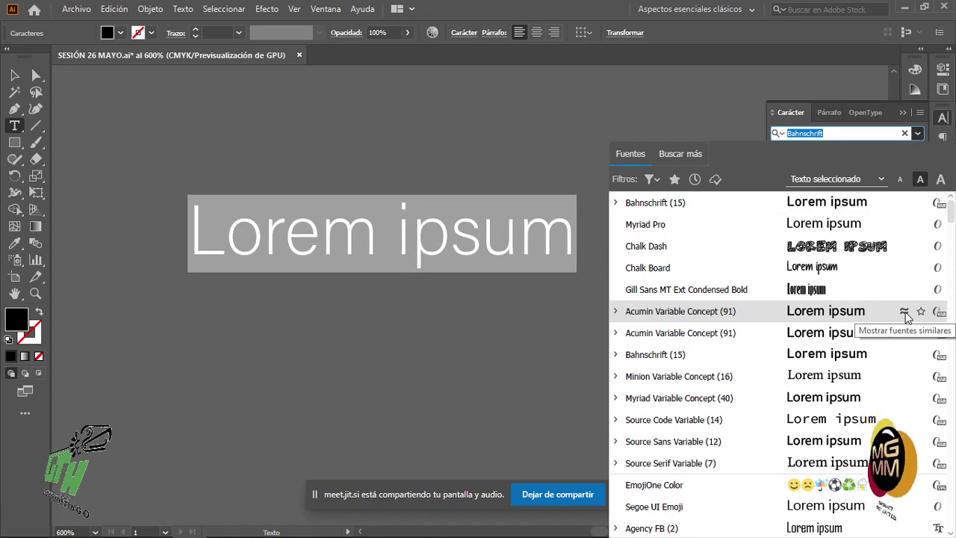
scroll(856, 403, "down", 3)
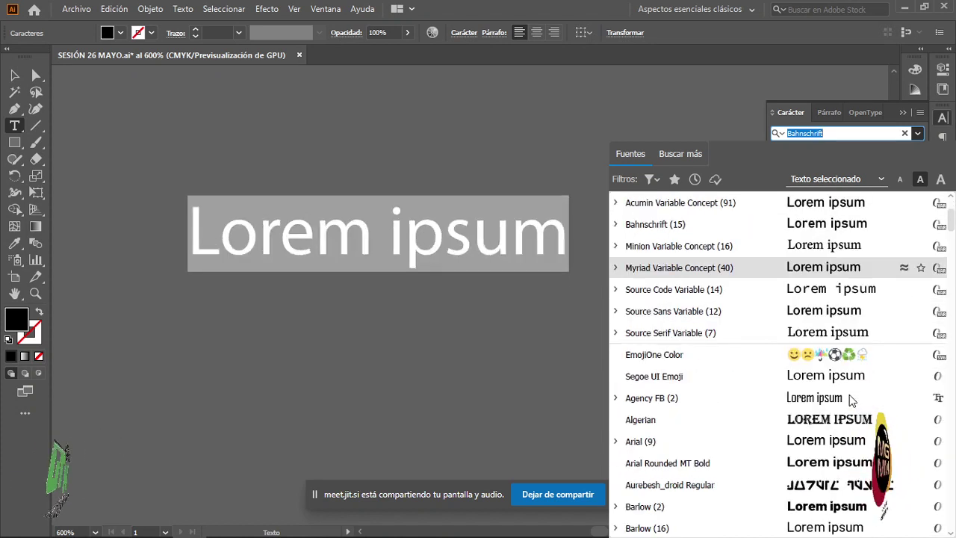
left_click(805, 445)
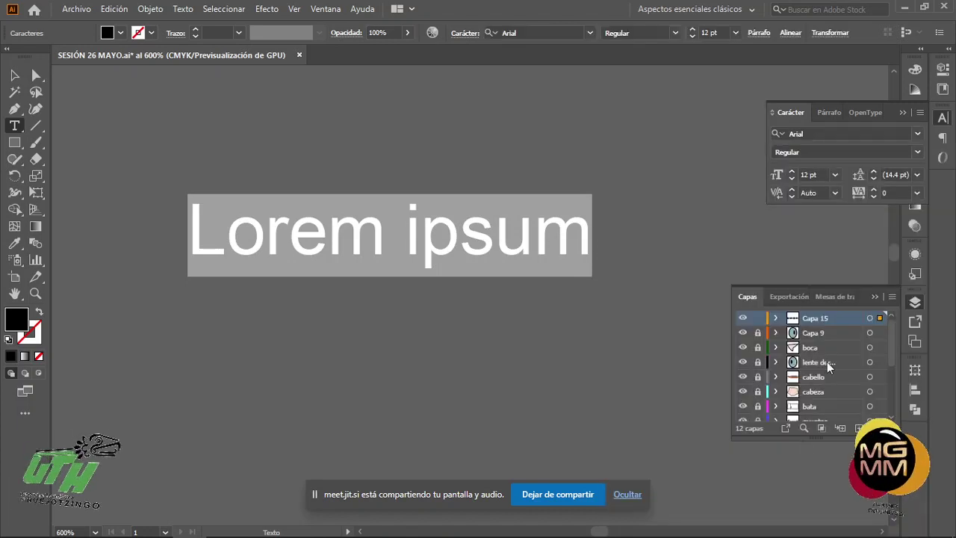
left_click(918, 152)
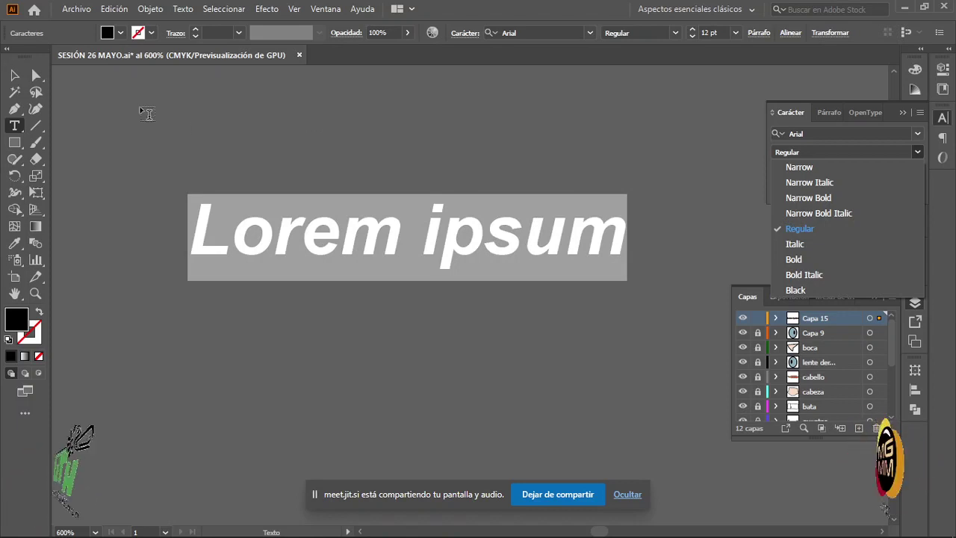
left_click(802, 290)
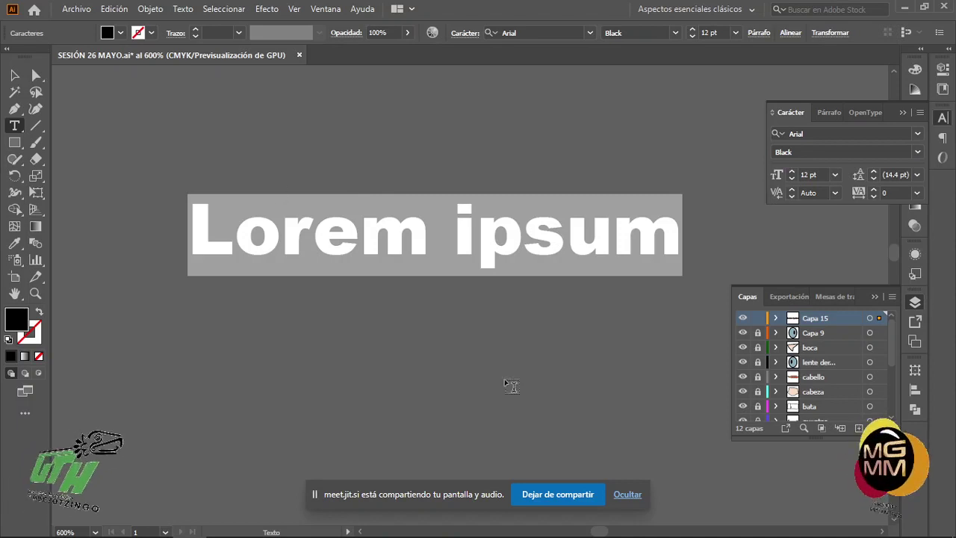
Try to create area text directly on the empty canvas above the Lorem ipsum text
key("ctrl+1")
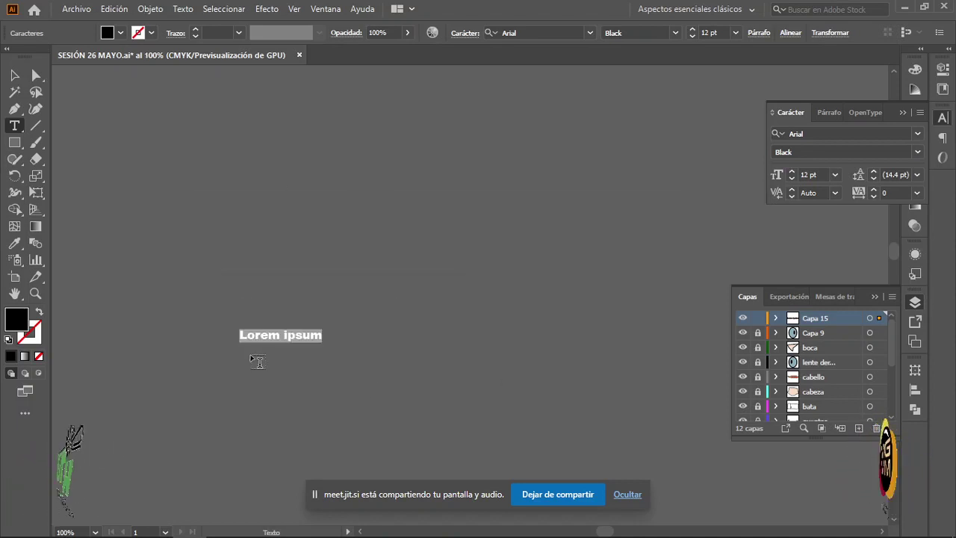
left_click(16, 128)
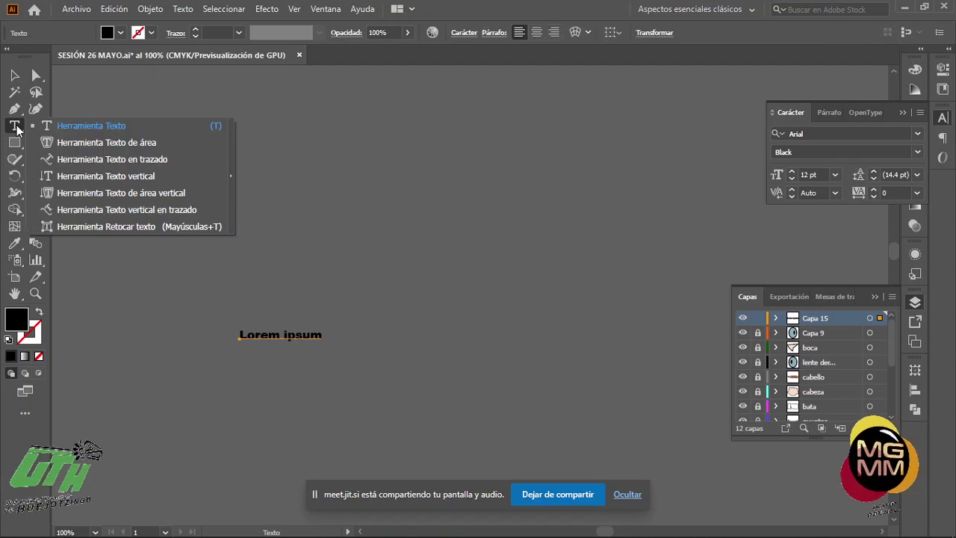
left_click(146, 142)
left_click(385, 177)
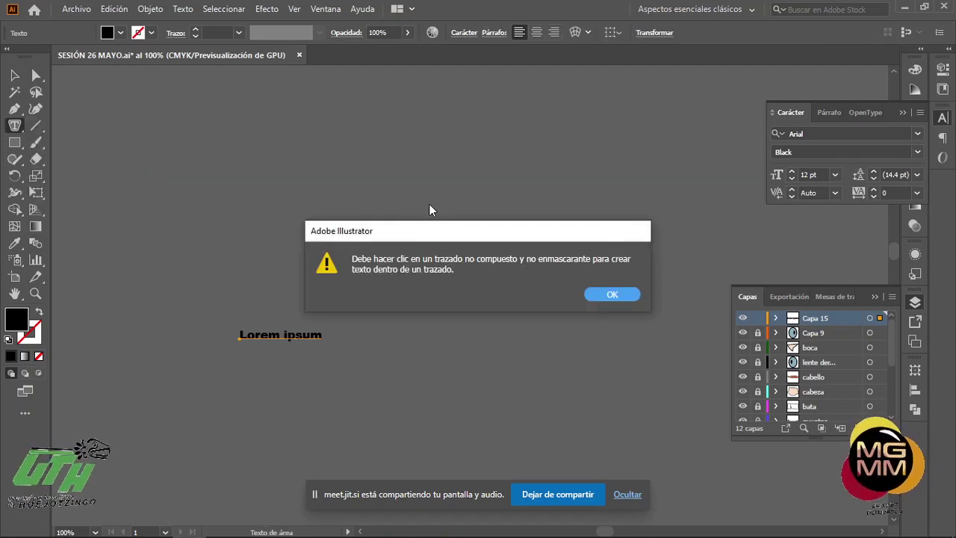
left_click(613, 294)
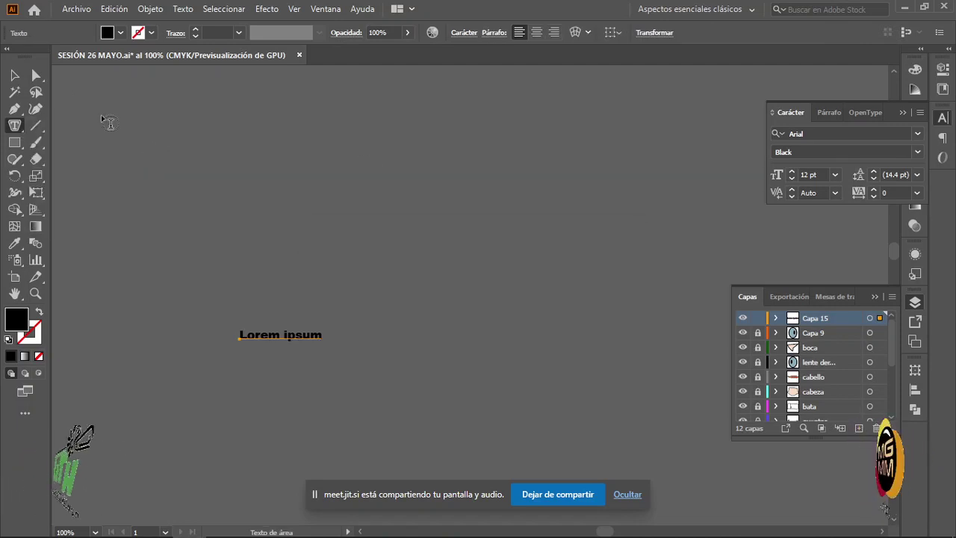
Draw a tall rectangle beside the Lorem ipsum line and turn it into an area text frame with placeholder text
left_click(15, 142)
mouse_move(441, 129)
left_mouse_down()
mouse_move(550, 294)
mouse_move(565, 334)
left_mouse_up()
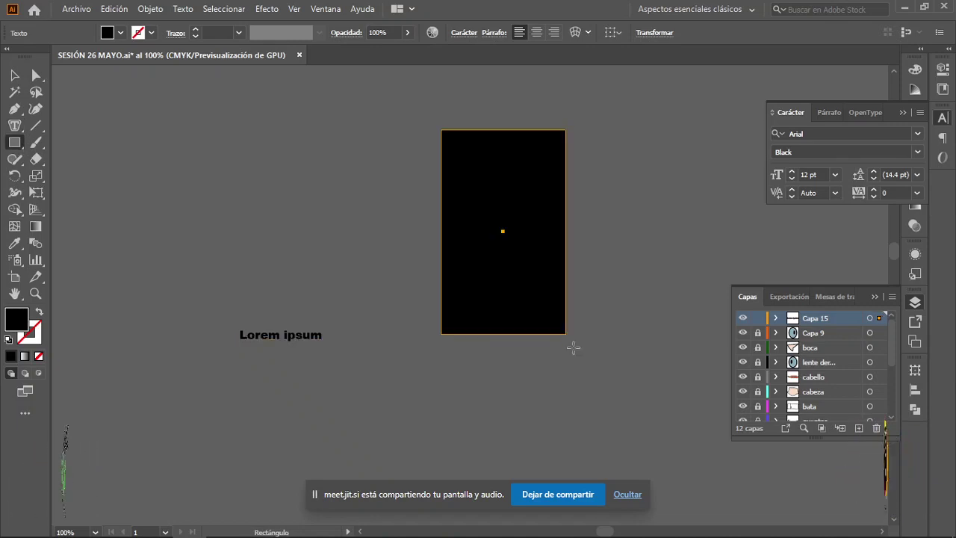
left_click(14, 126)
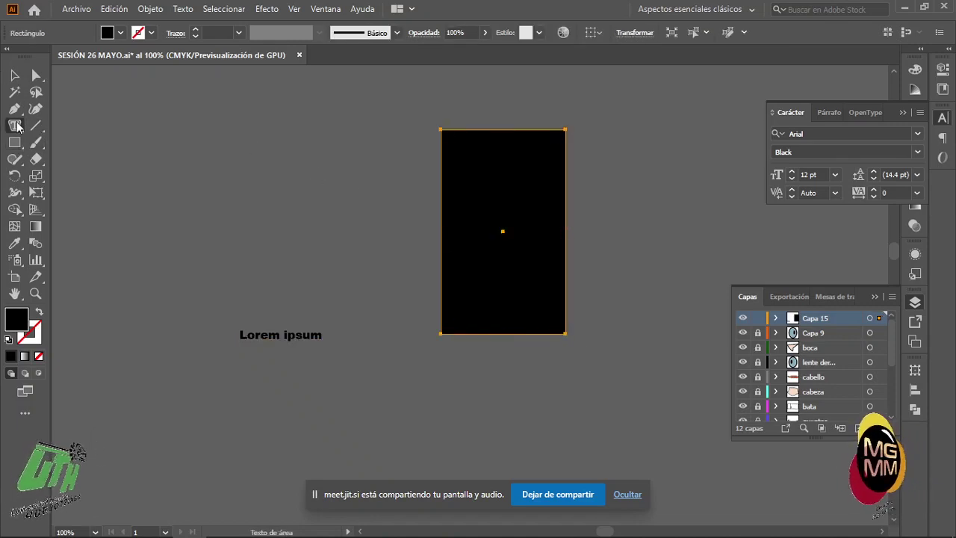
left_click(448, 142)
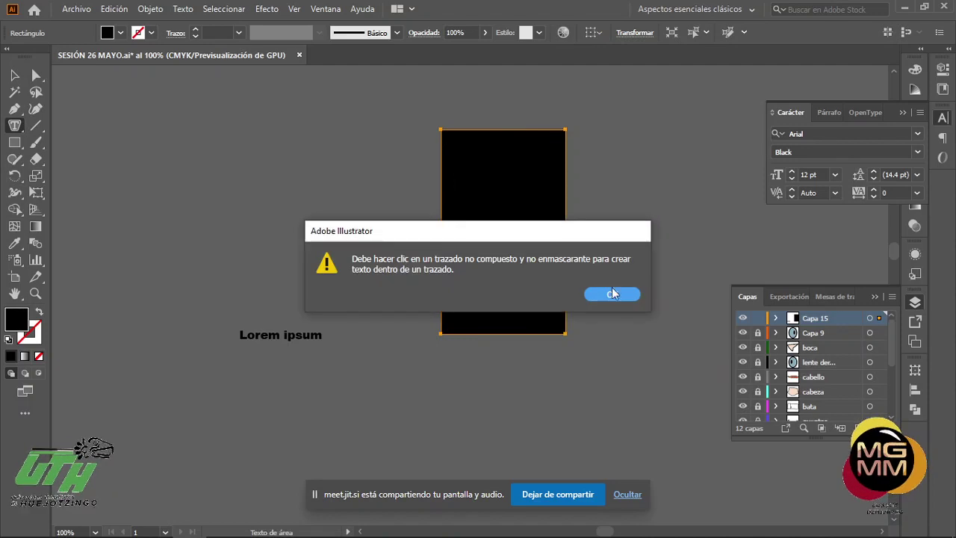
left_click(618, 295)
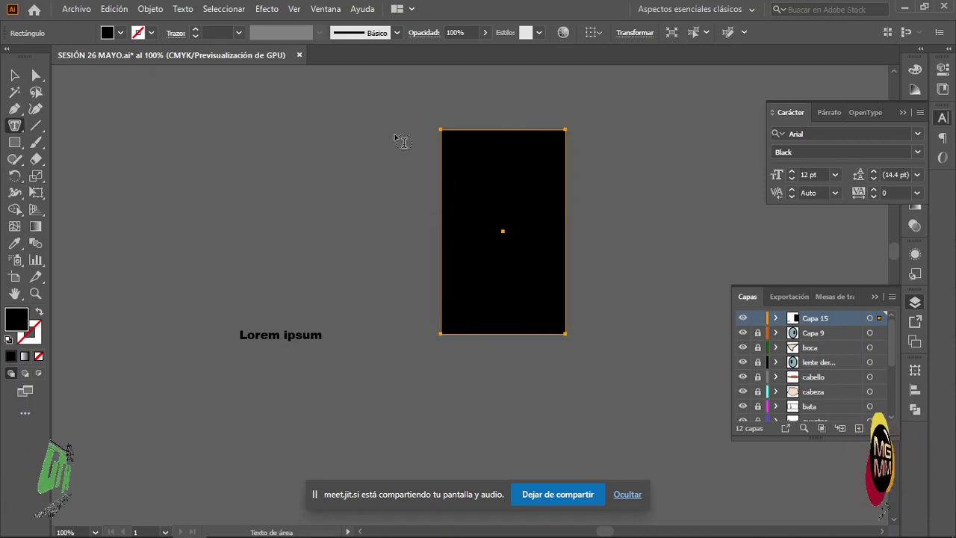
left_click(450, 149)
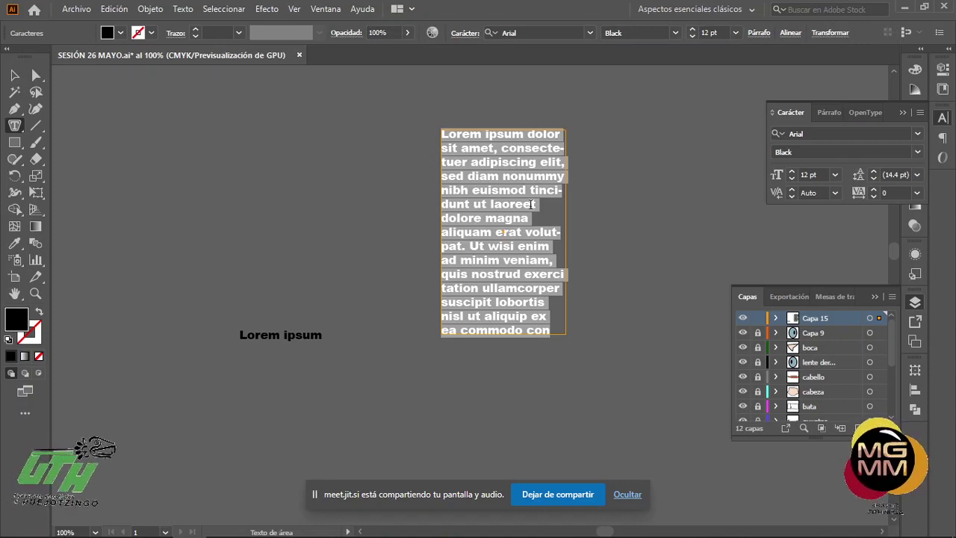
Widen the area text frame and shorten its height to fit closely around the placeholder text
left_click(14, 75)
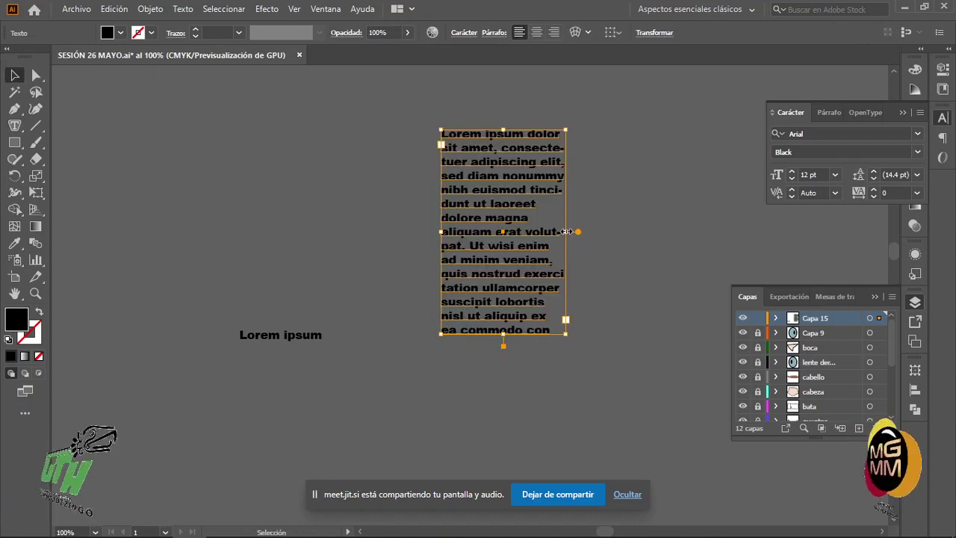
left_click_drag(576, 231, 649, 231)
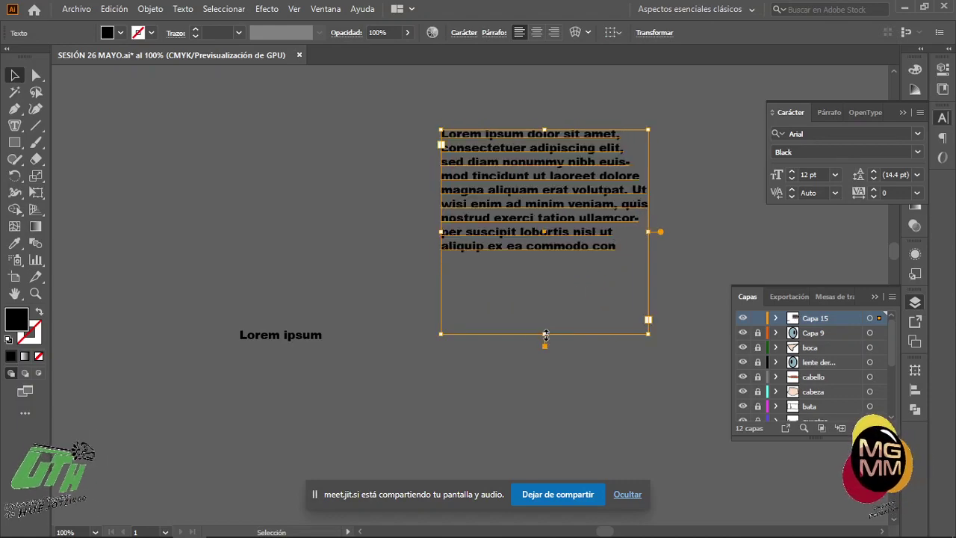
left_click_drag(544, 336, 546, 262)
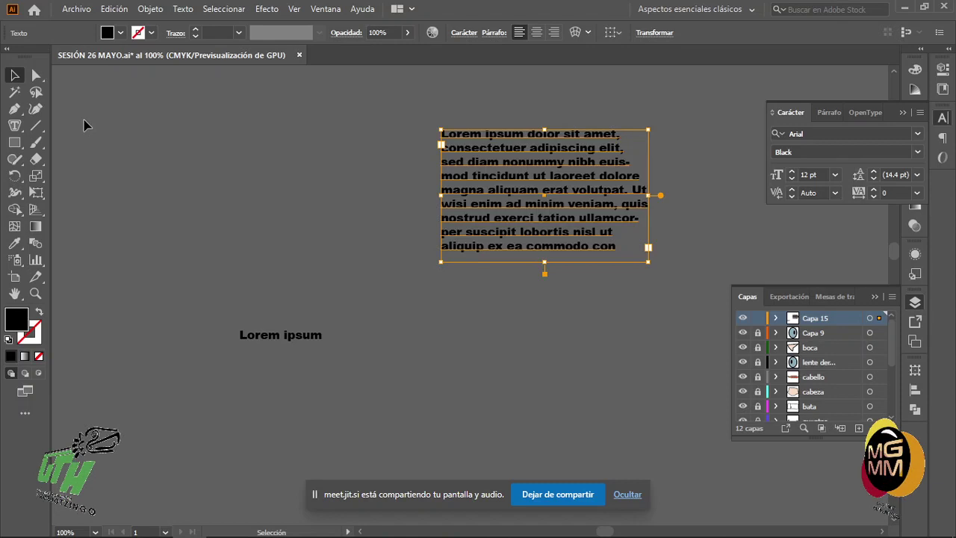
Draw a large square on the empty canvas above the text block, fill it with white and deselect it
left_click(14, 108)
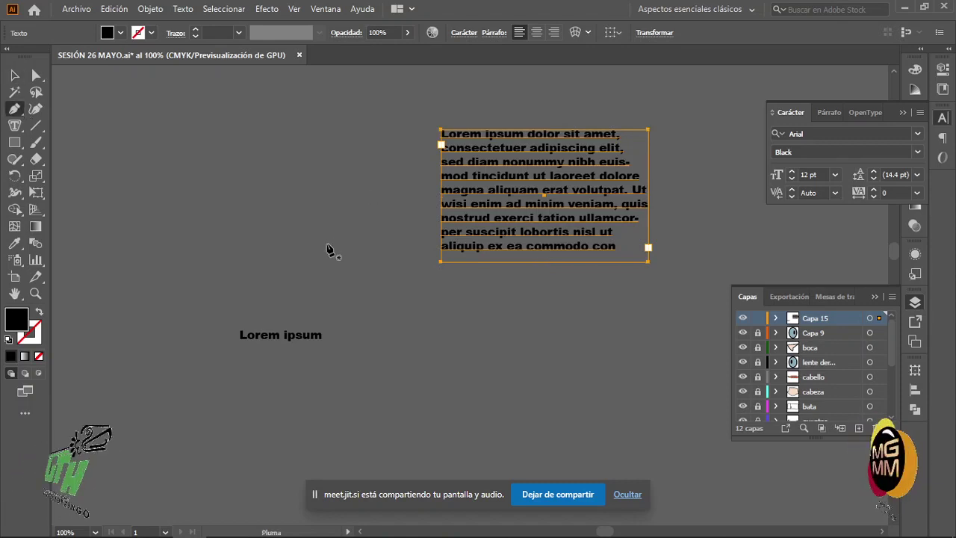
scroll(329, 250, "down", 2)
scroll(321, 299, "up", 3)
scroll(319, 304, "up", 3)
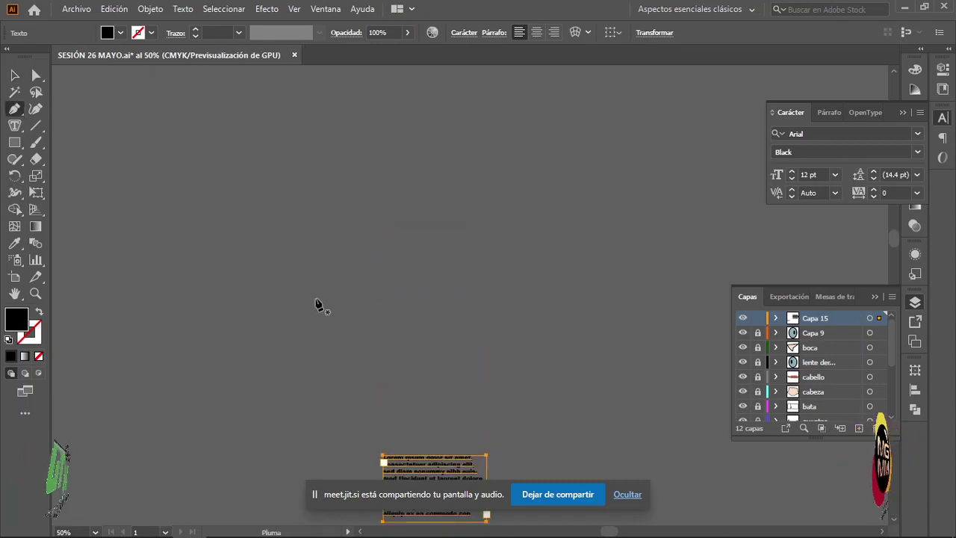
scroll(378, 296, "down", 3)
scroll(373, 290, "up", 3)
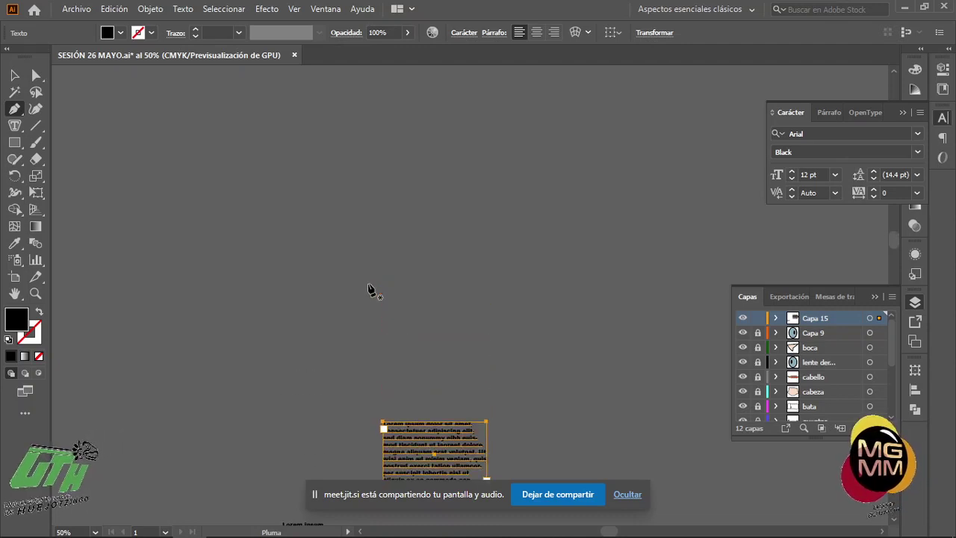
key("m")
left_click_drag(170, 187, 317, 392)
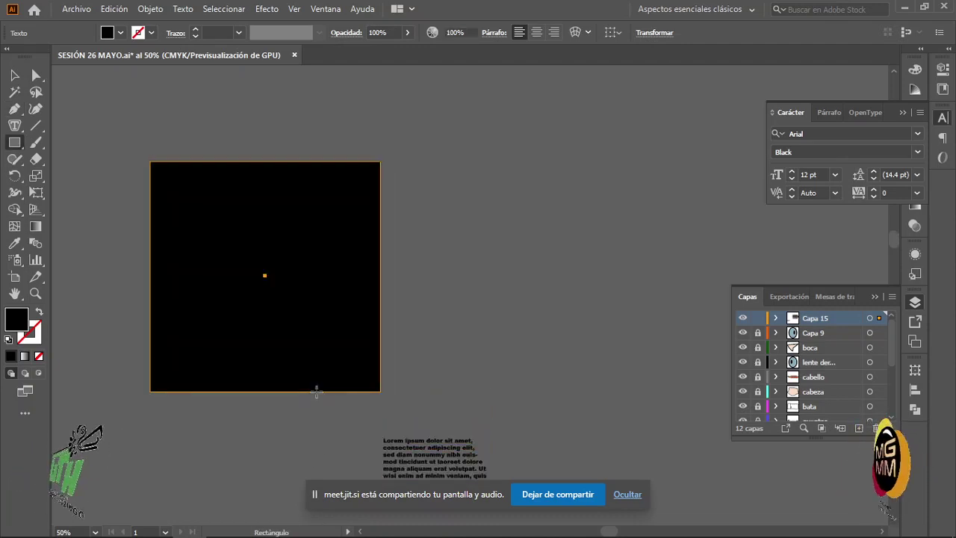
left_click(917, 67)
left_click(765, 158)
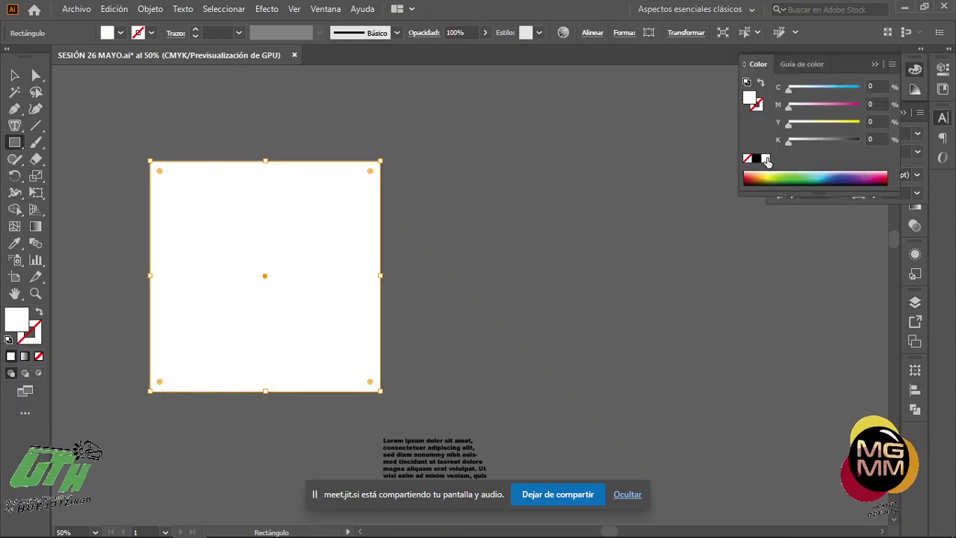
key("v")
left_click(487, 318)
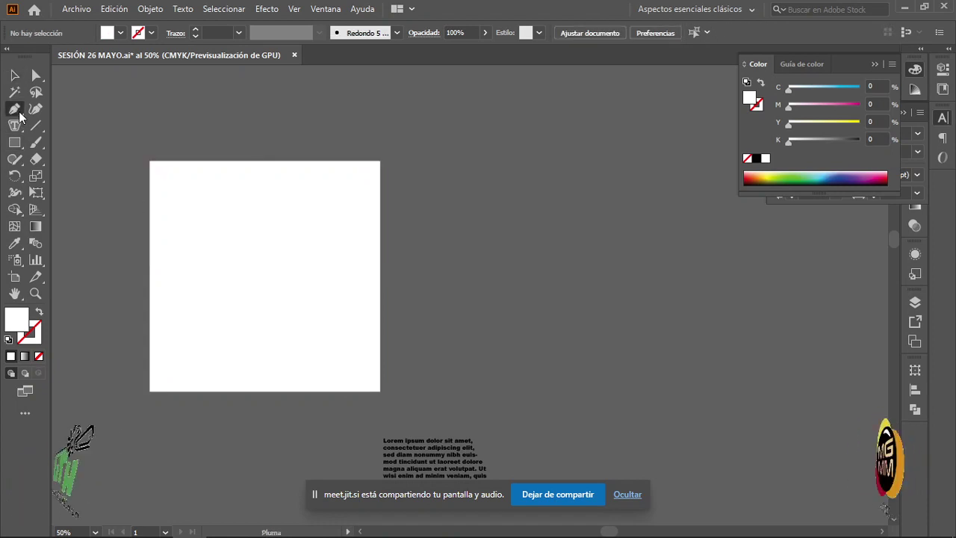
Draw a circle with the Ellipse tool near the centre of the white square
left_click(12, 144)
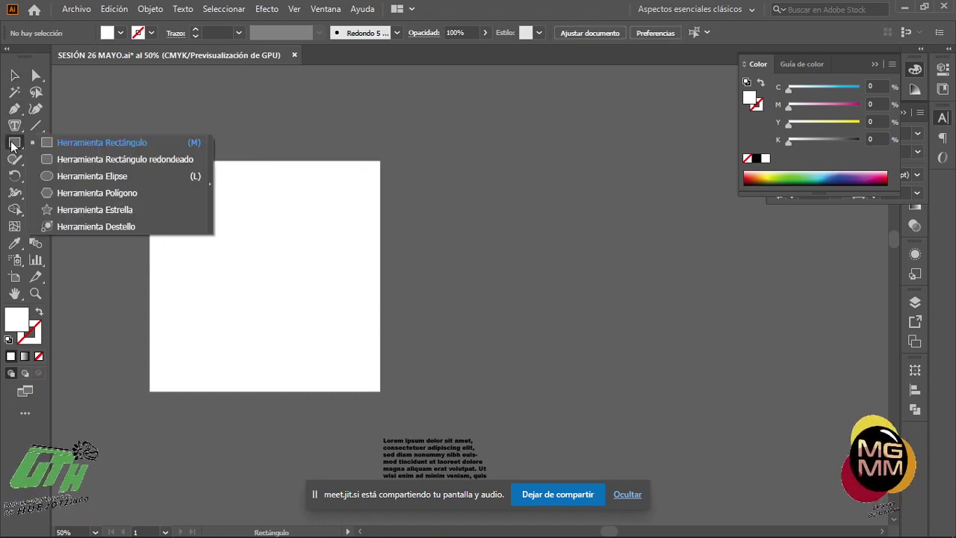
left_click(85, 176)
left_click_drag(230, 236, 292, 325)
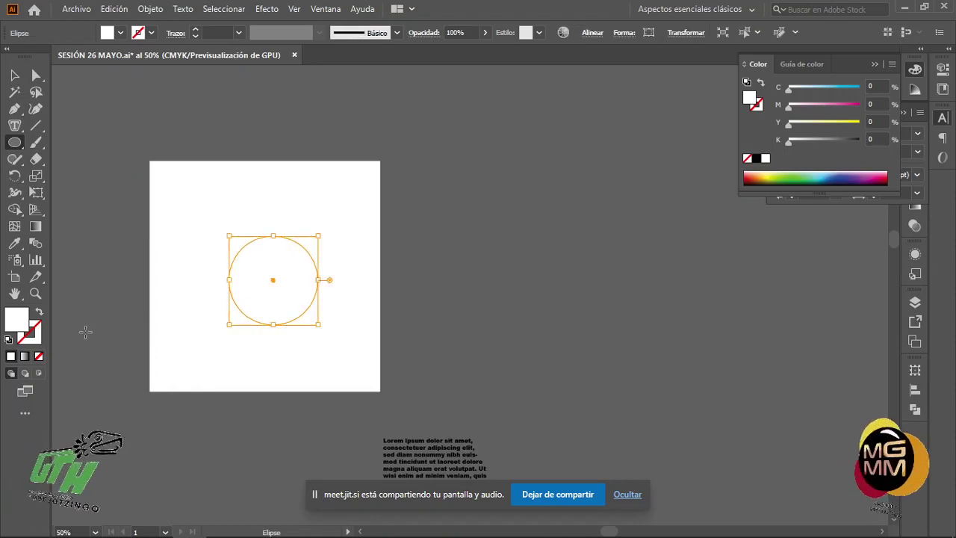
Give the circle a black stroke with a weight of 5 pt
left_click(32, 333)
left_click(756, 159)
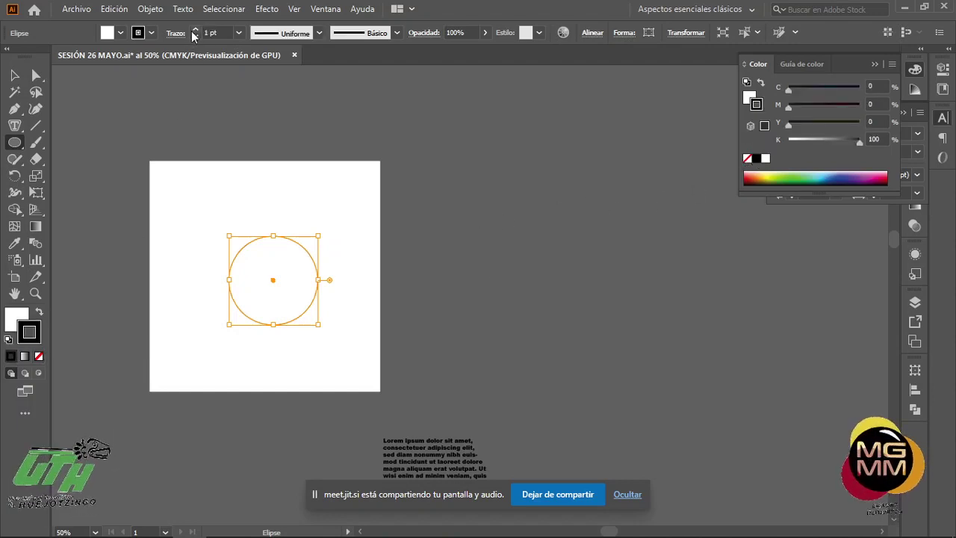
left_click(195, 29)
left_click(195, 29)
left_click(195, 29)
left_click(195, 29)
Move the circle slightly up and to the left within the white square and deselect it
key("v")
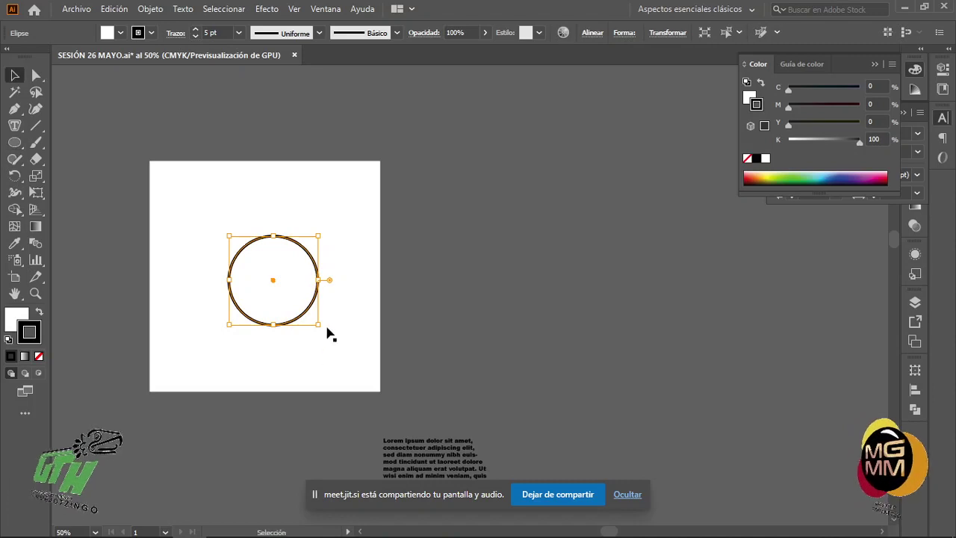
left_click_drag(311, 263, 302, 239)
left_click(508, 242)
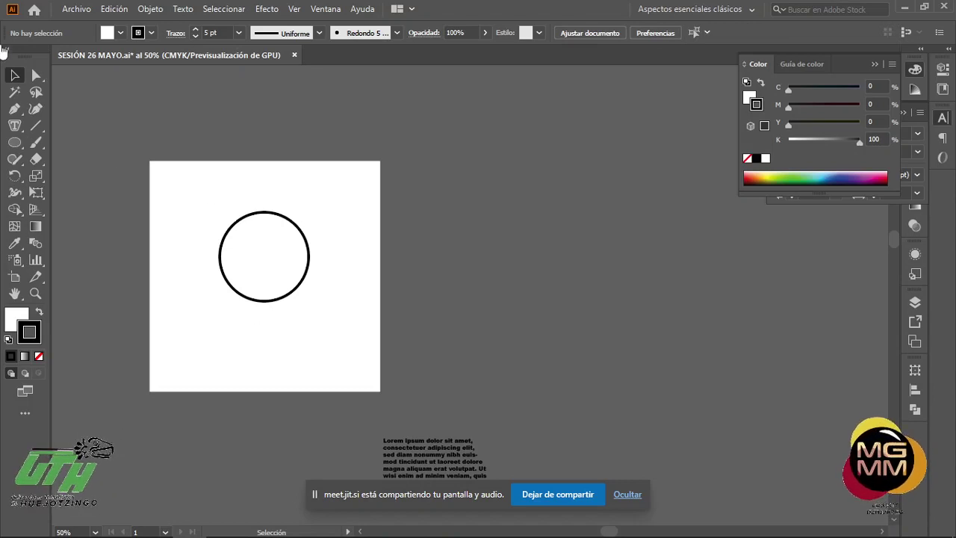
Start a Pen path down the square's left side, along its lower edge and up to just below the circle
left_click(15, 109)
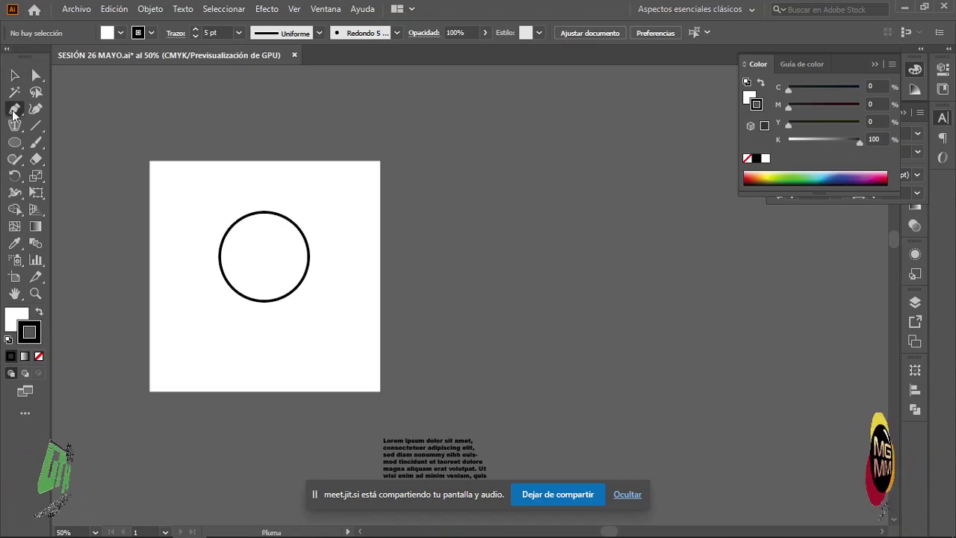
left_click(157, 171)
left_click(157, 367)
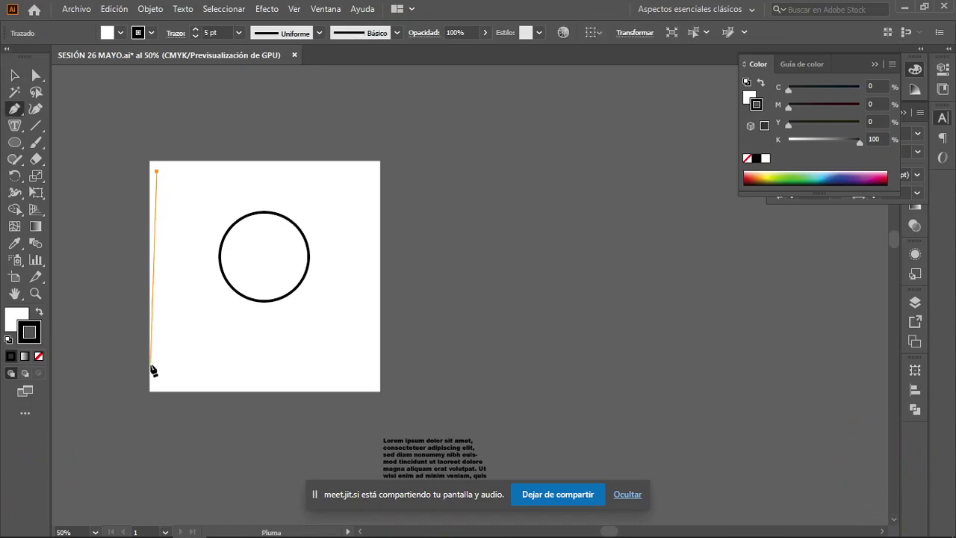
left_click(157, 381)
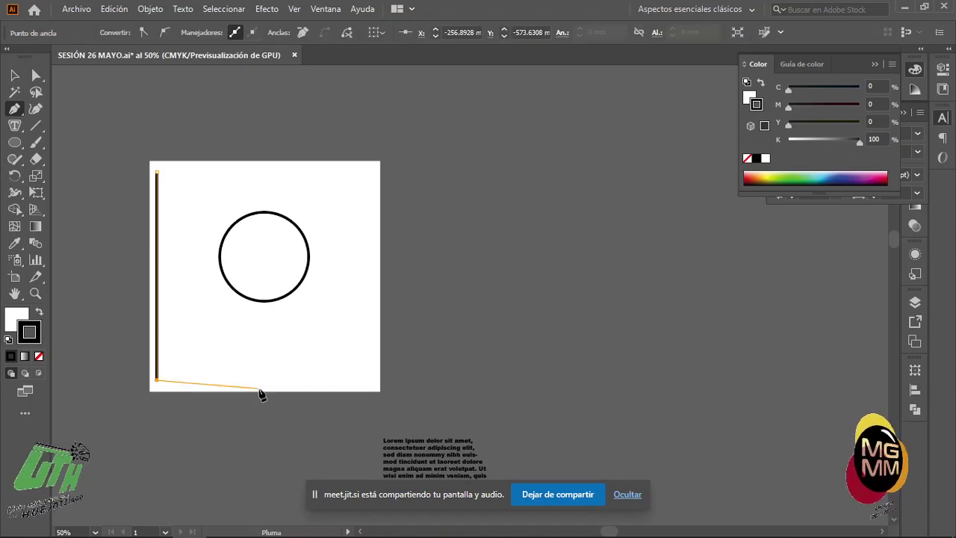
left_click(250, 381)
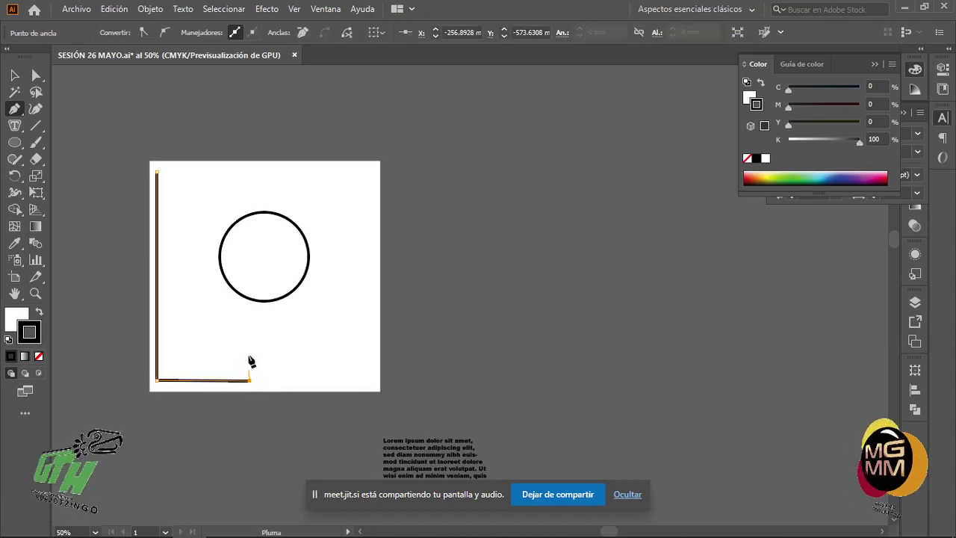
left_click(253, 305)
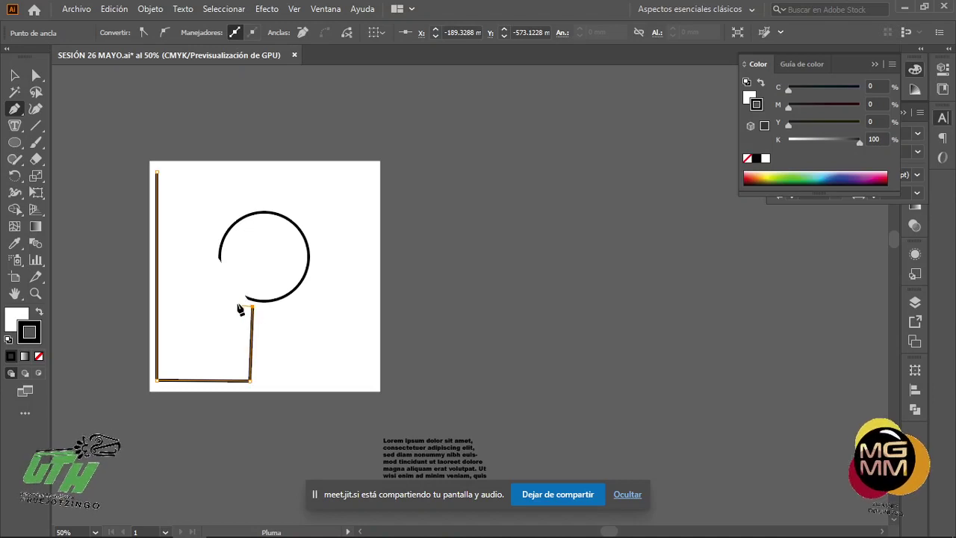
Remove the path's fill and continue it in a curve around the circle's left side, up and back to its starting corner
left_click(16, 319)
left_click(38, 357)
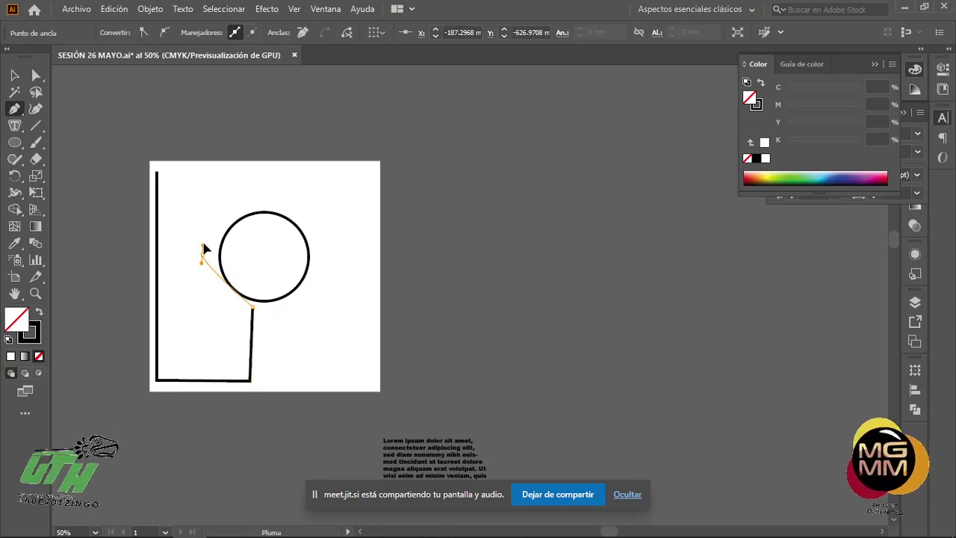
left_click_drag(204, 254, 201, 209)
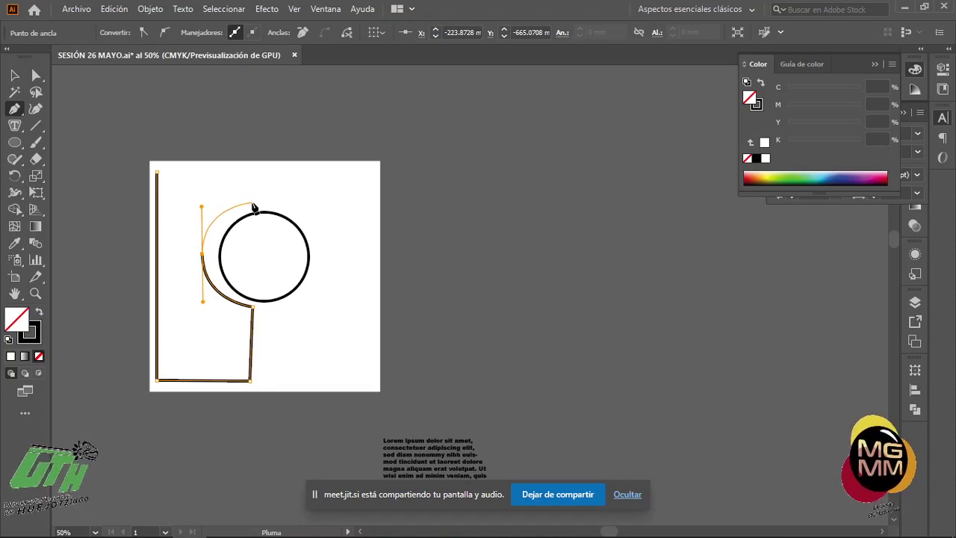
left_click(253, 203)
left_click_drag(255, 207, 253, 176)
left_click(253, 171)
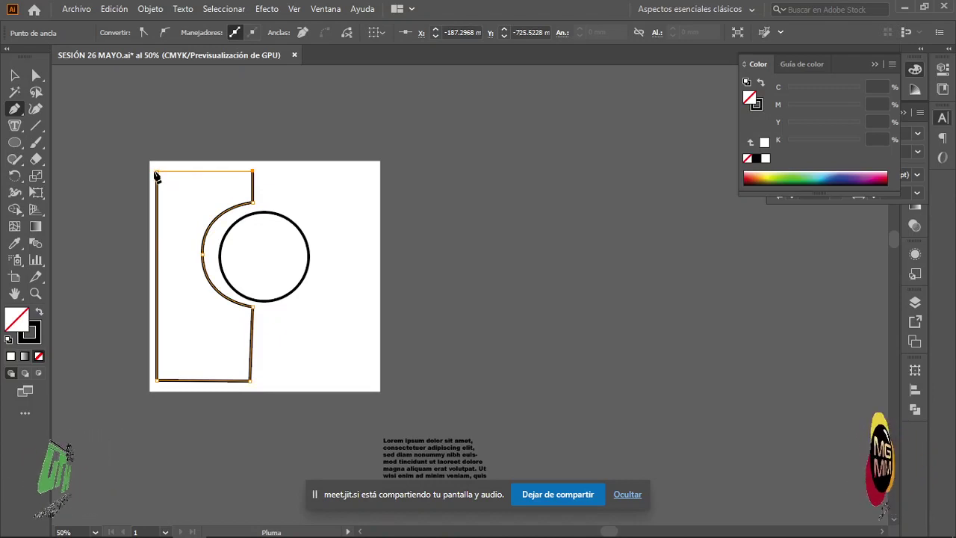
left_click(156, 172)
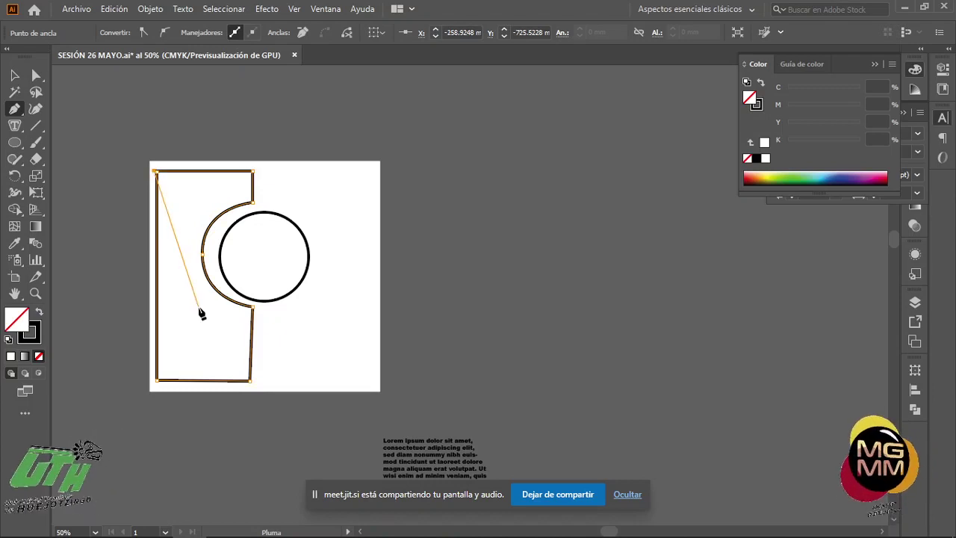
key("v")
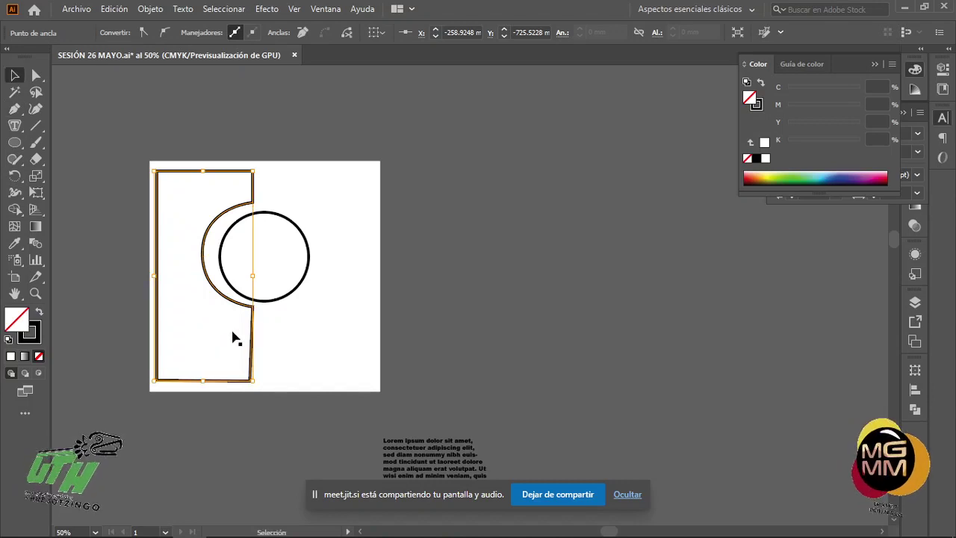
key("a")
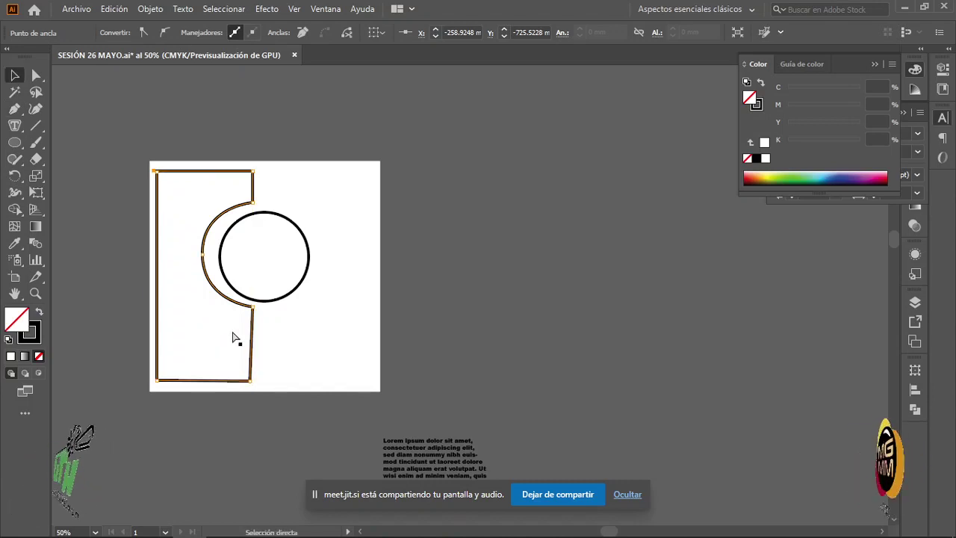
key("ctrl+v")
key("v")
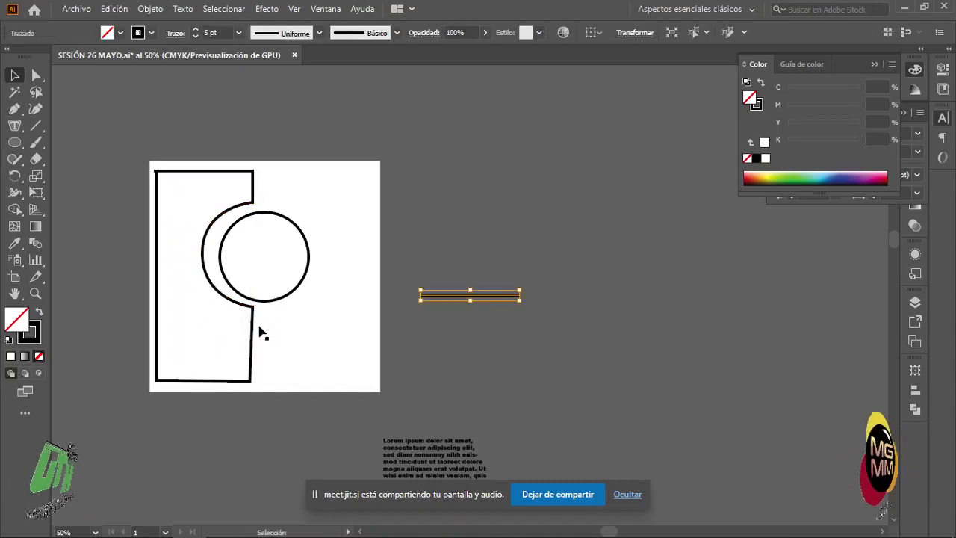
key("Delete")
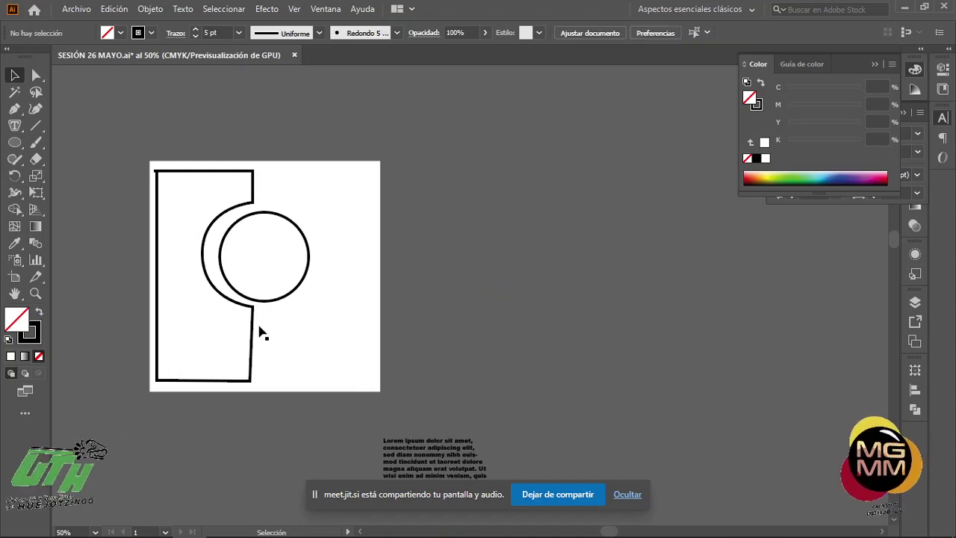
Copy the whole notched outline and paste a duplicate beside the white square
left_click(252, 331)
key("a")
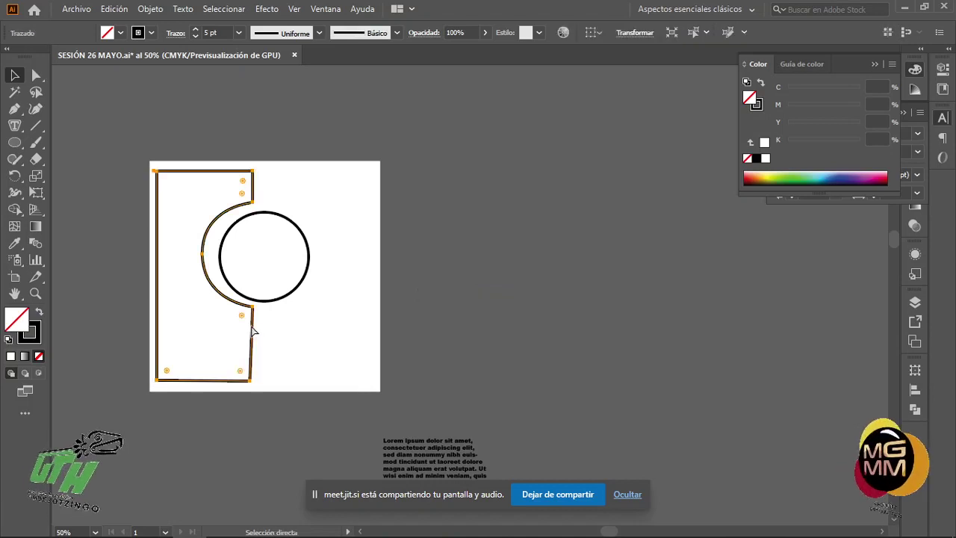
key("ctrl+c")
key("ctrl+v")
key("v")
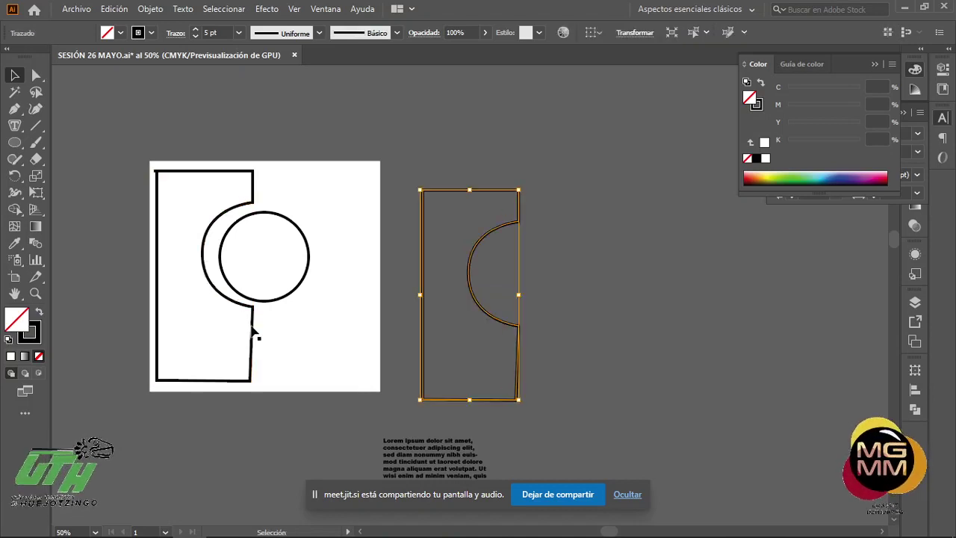
Reflect the duplicated outline across the vertical axis, place it around the circle's right side inside the white square, and deselect it
right_click(493, 320)
mouse_move(593, 237)
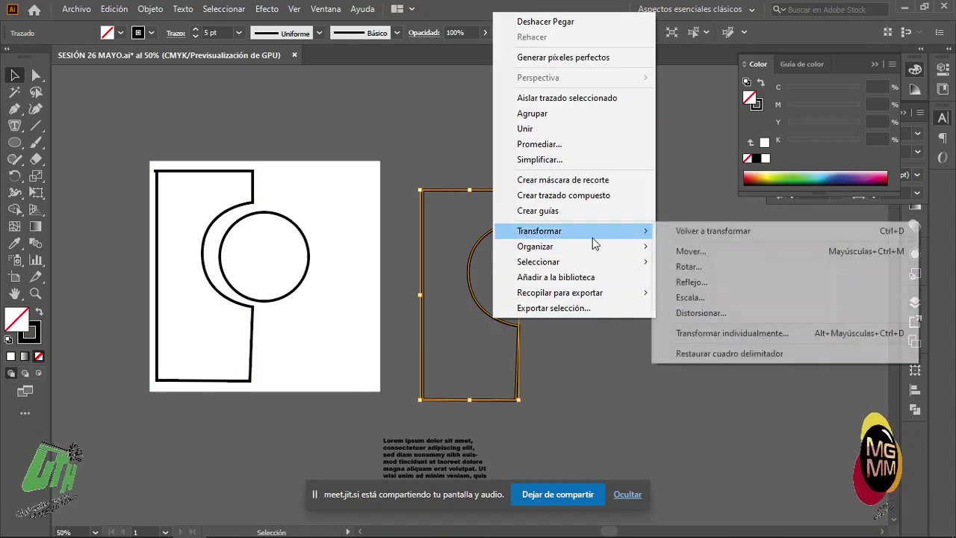
left_click(721, 284)
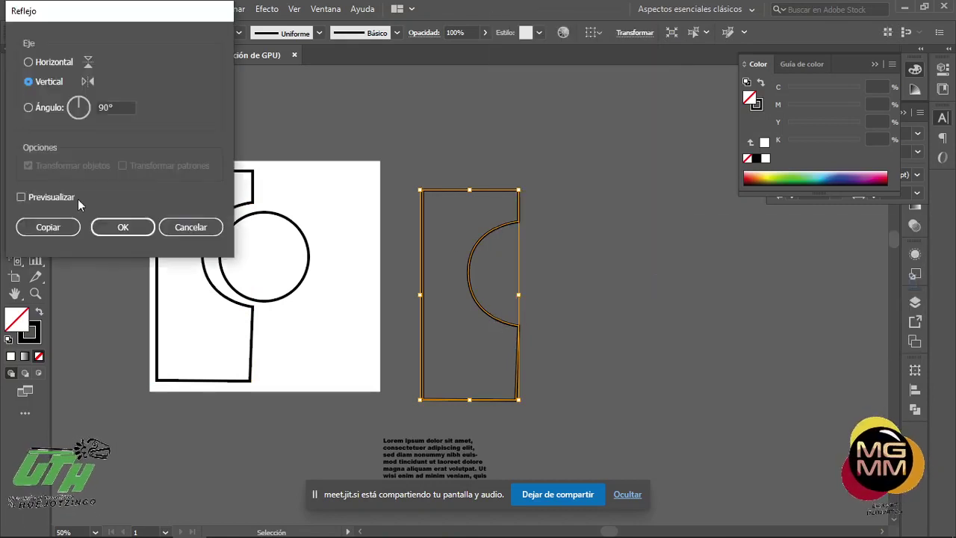
left_click(127, 228)
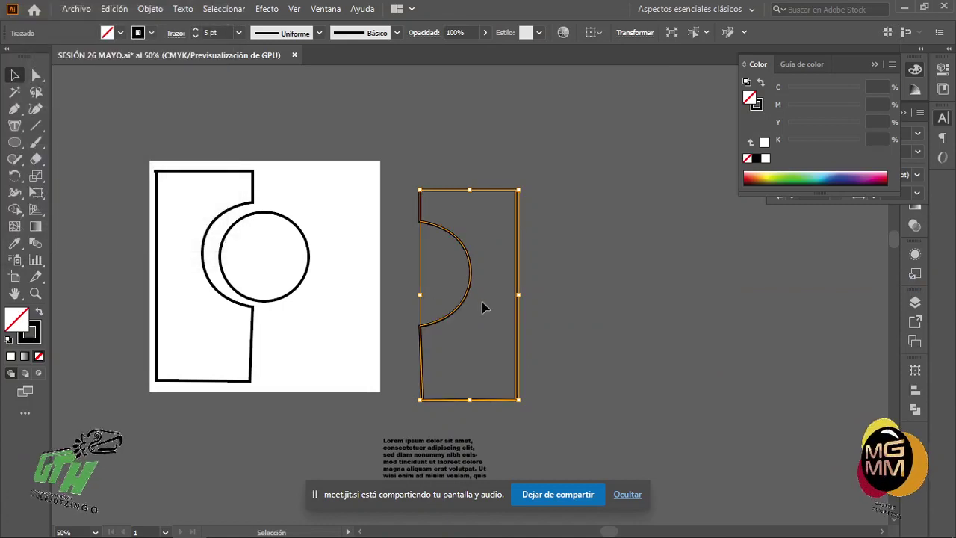
left_click_drag(469, 290, 321, 270)
left_click(493, 282)
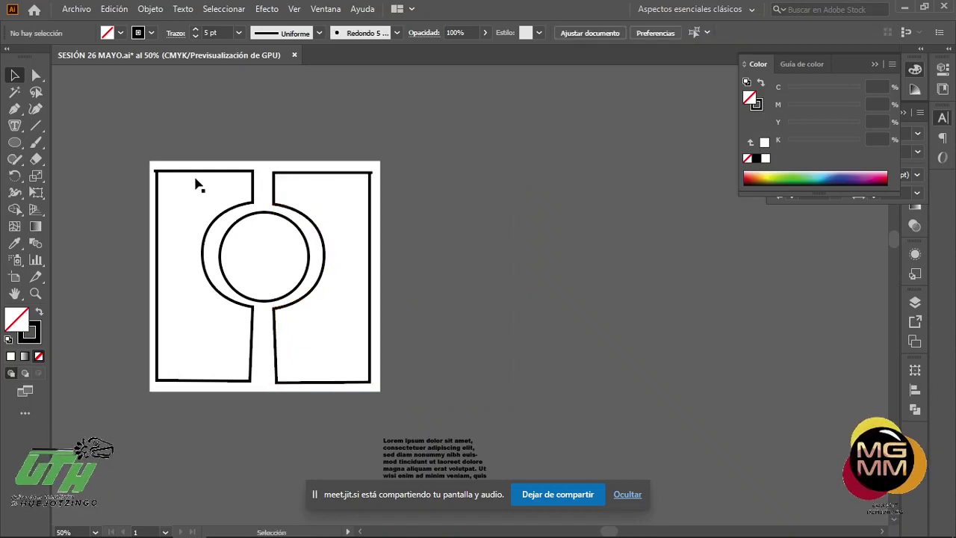
Convert the outlines on both sides of the circle into area text filled with placeholder text
left_click(14, 127)
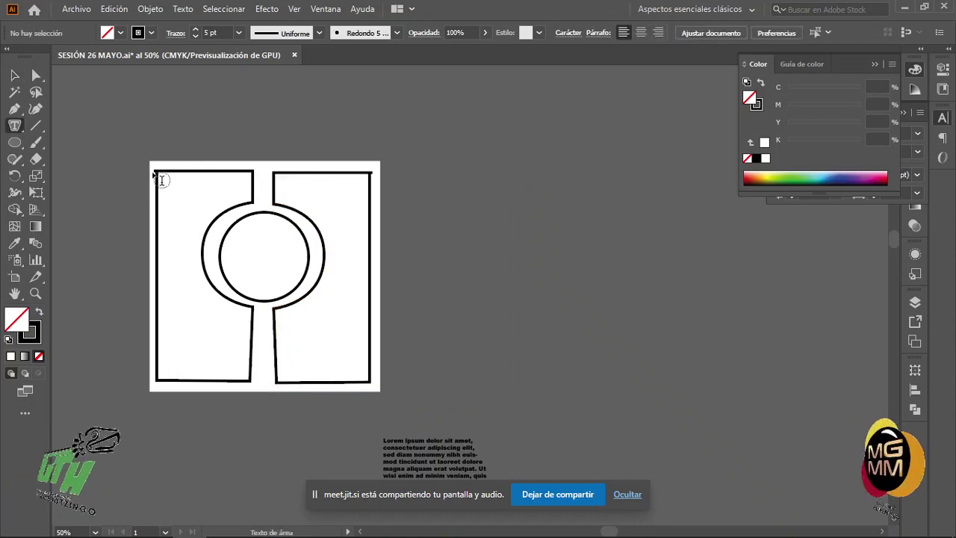
left_click(166, 189)
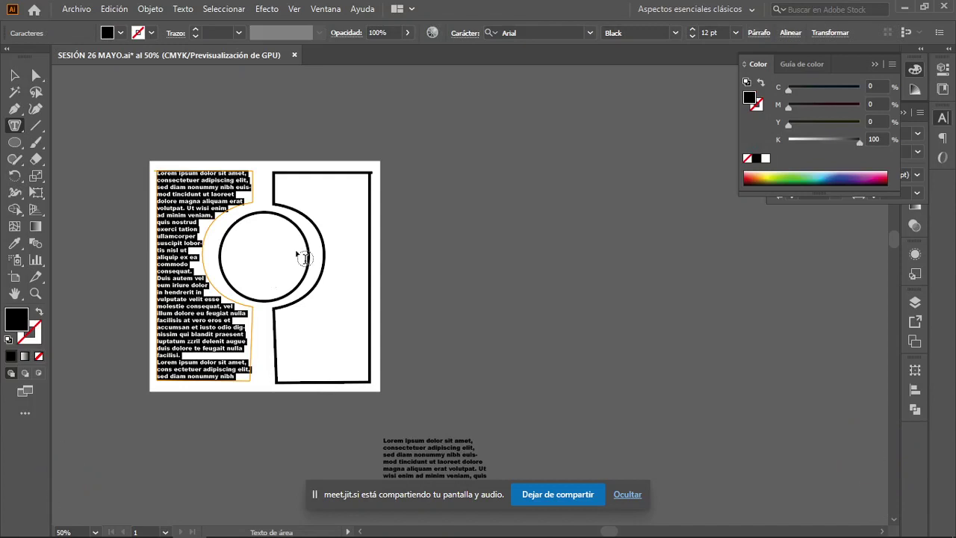
left_click(276, 187)
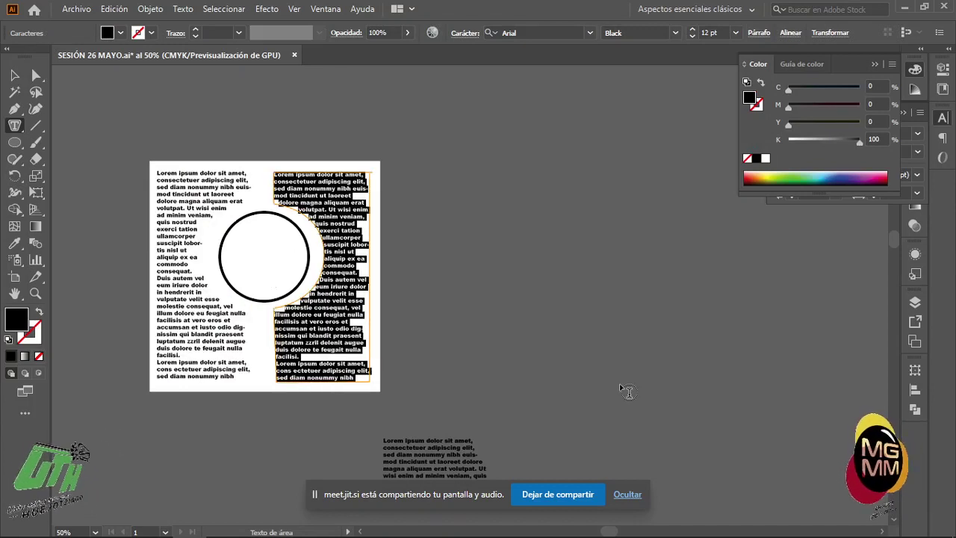
key("BackSpace")
key("ctrl+z")
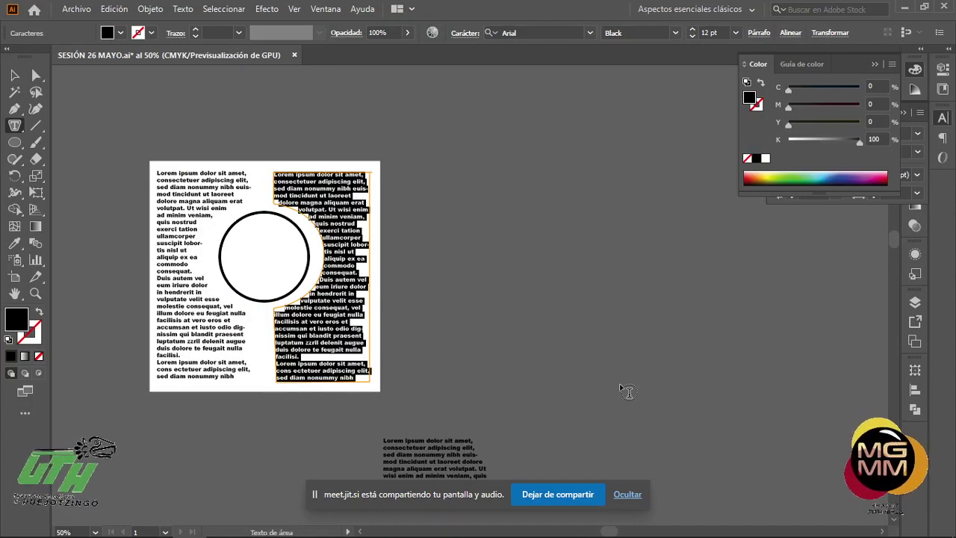
key("BackSpace")
key("ctrl+z")
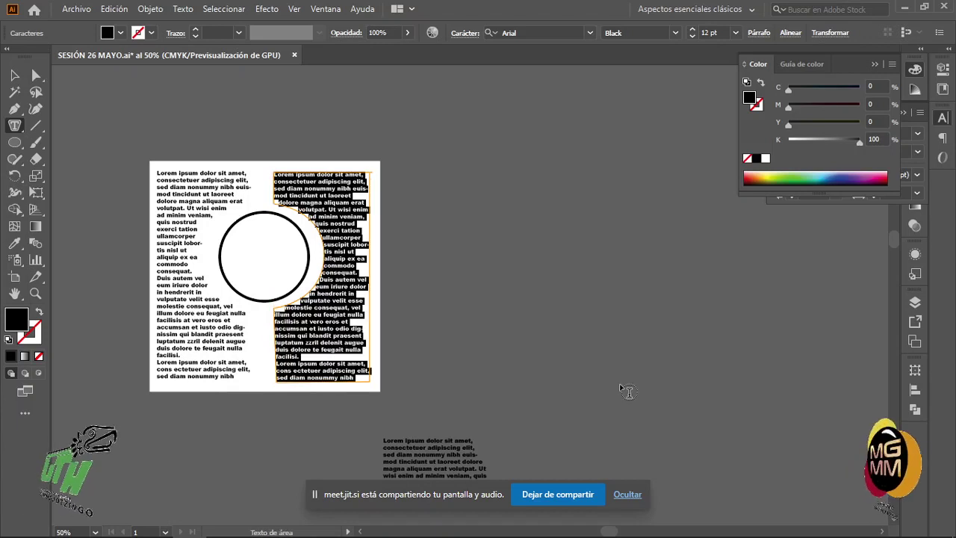
Leave text editing, deselect, and examine how the two text columns wrap around the circle
key("Escape")
left_click(565, 349)
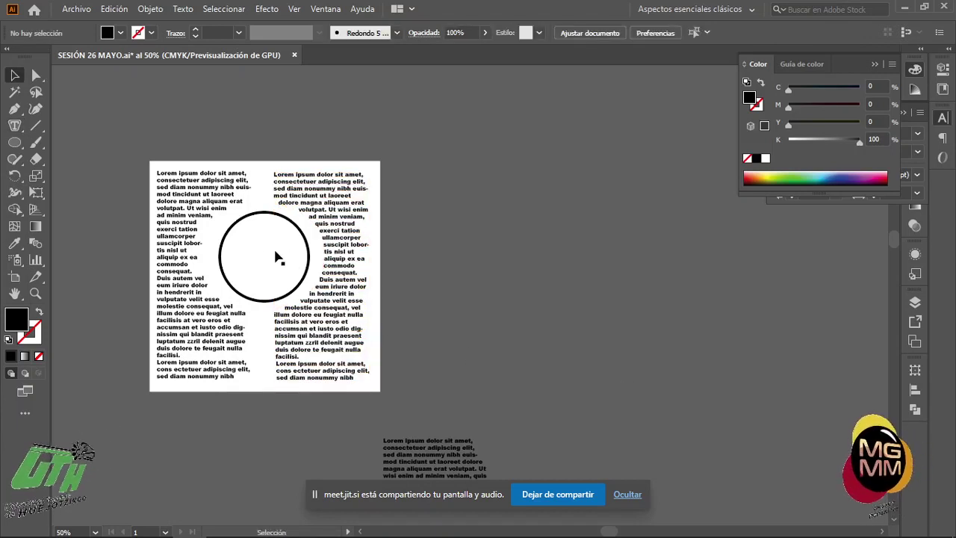
scroll(265, 256, "up", 1)
key("space")
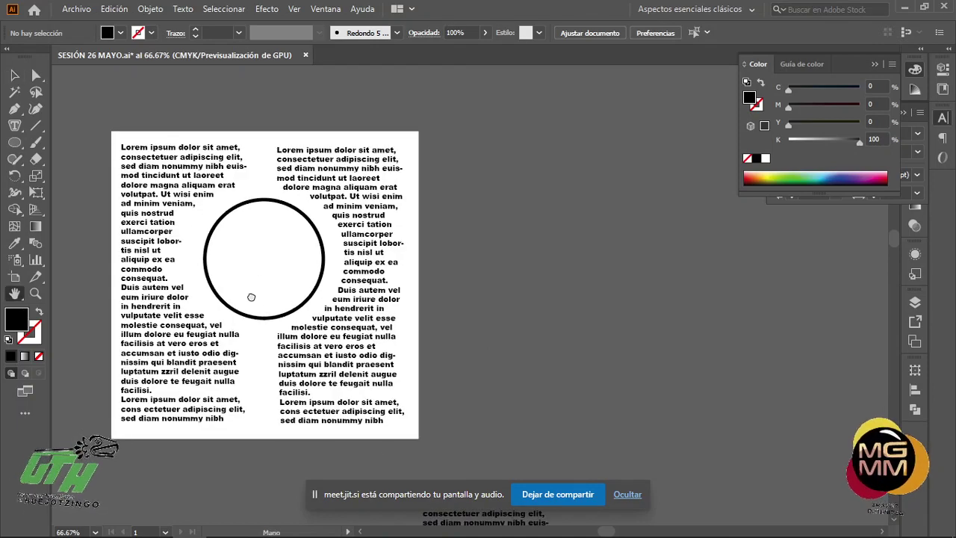
left_click_drag(252, 296, 405, 283)
scroll(404, 282, "up", 1)
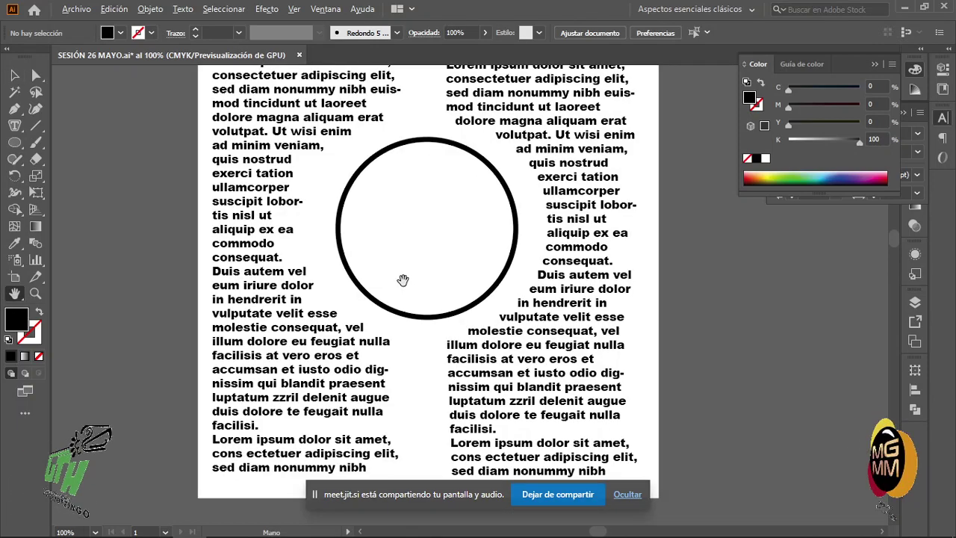
scroll(403, 280, "down", 1)
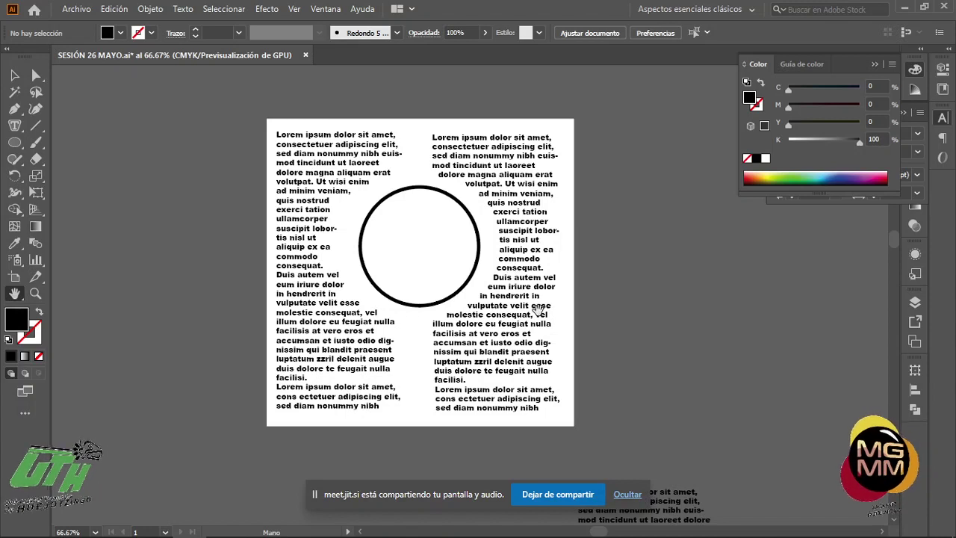
Delete both text columns, keeping only the circle in the white square
key("v")
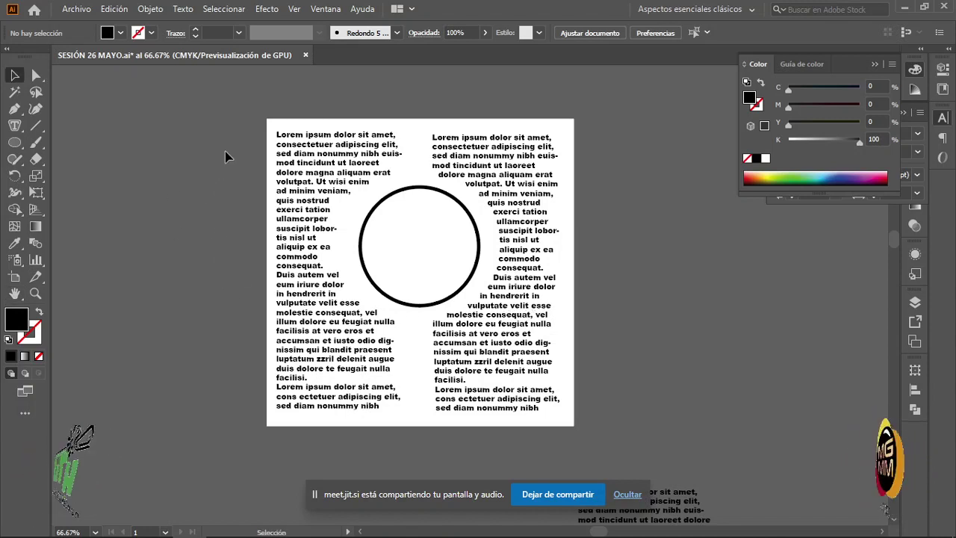
left_click(345, 153)
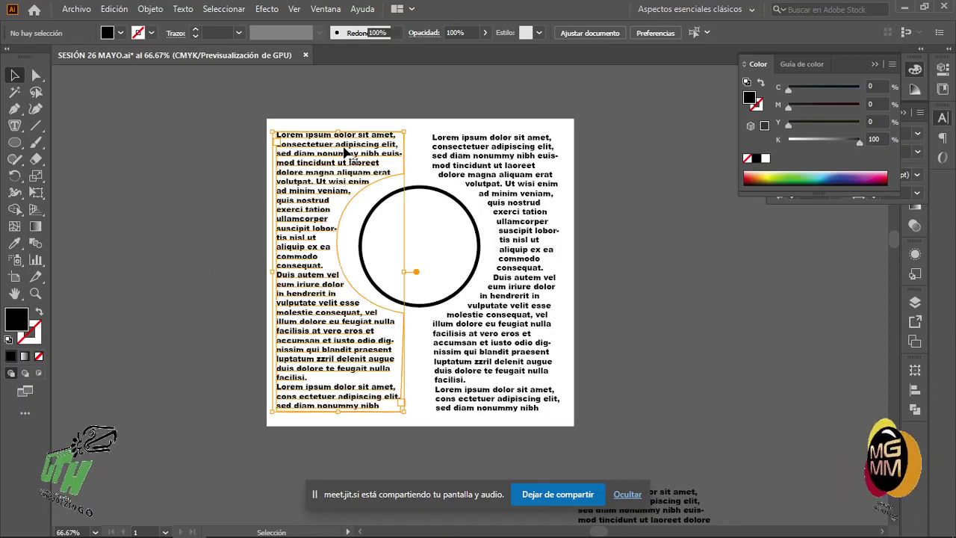
left_click(480, 168, "shift")
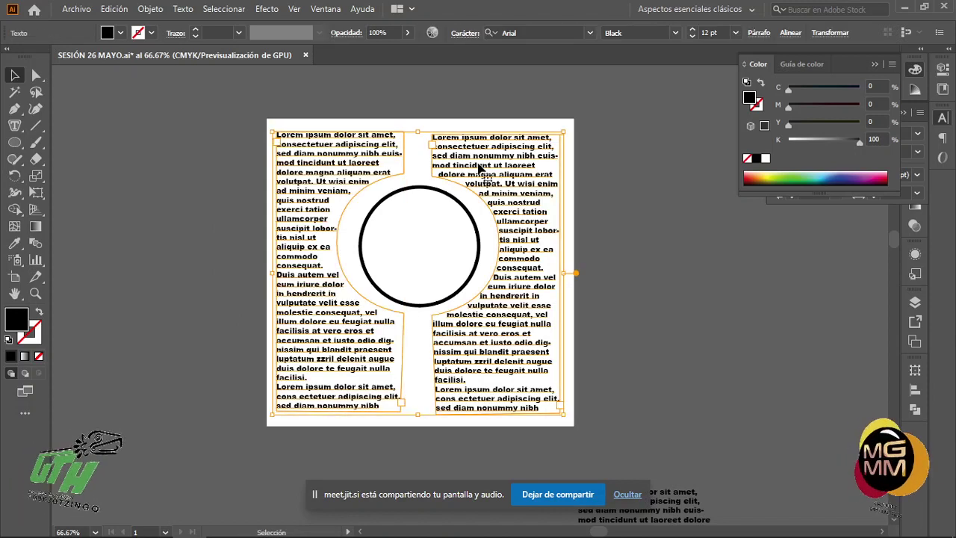
key("Delete")
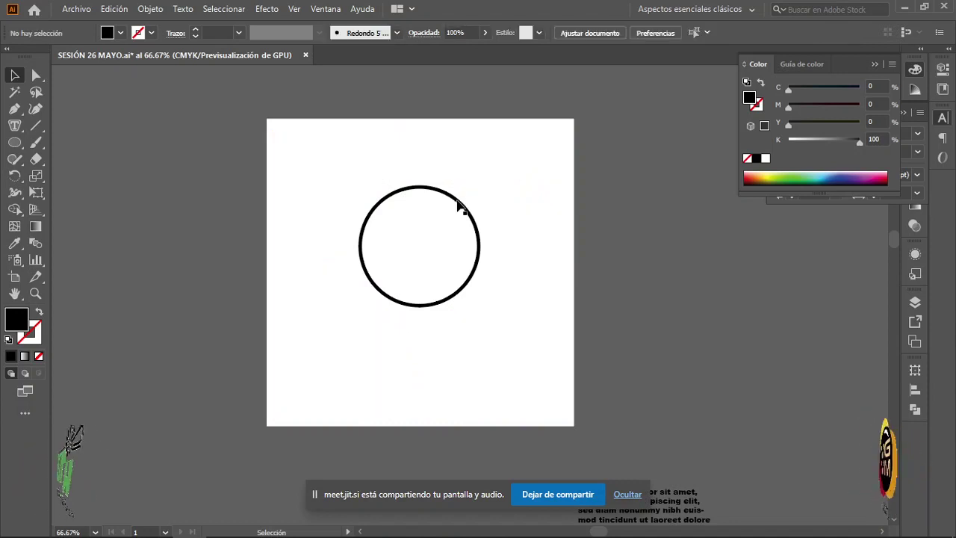
Create a new document in centimetres with a width of 22 cm and a height of 22 cm
left_click(60, 9)
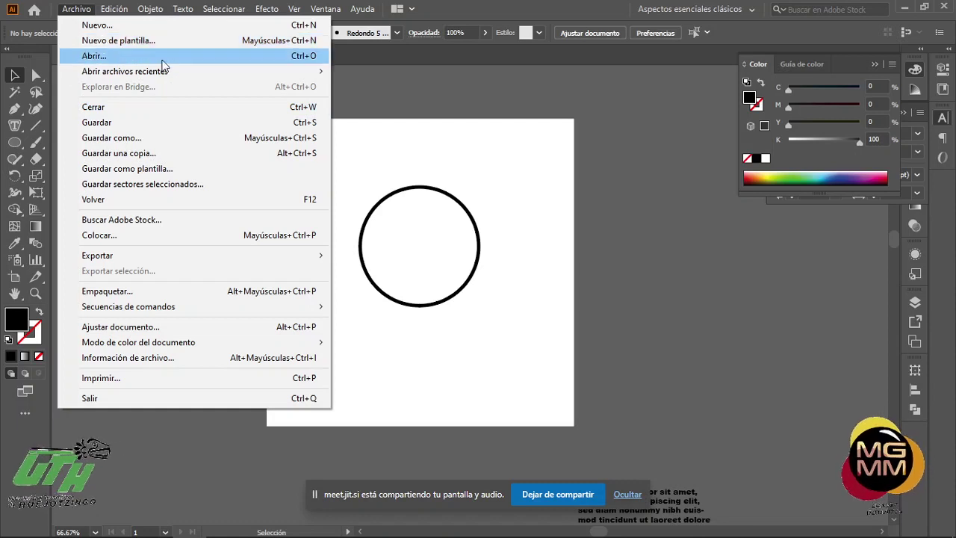
key("Escape")
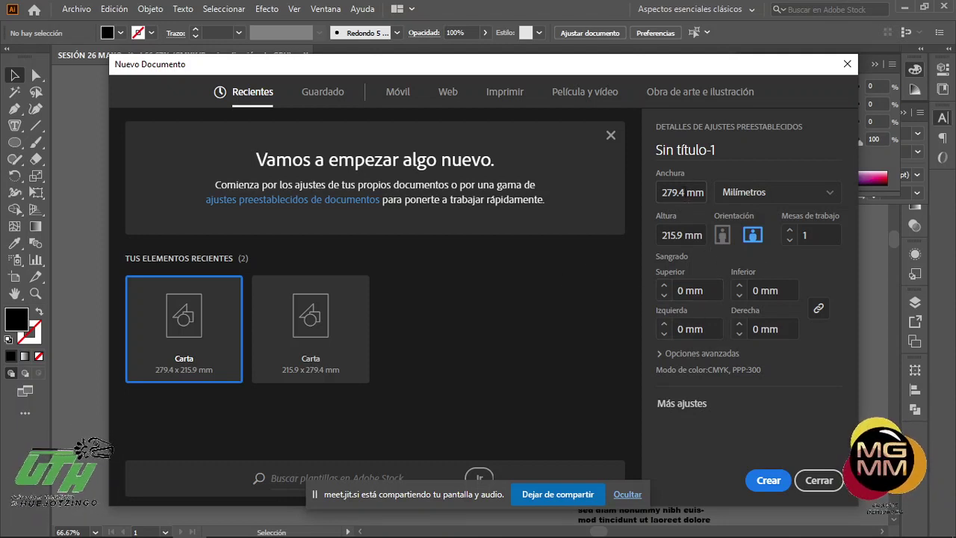
left_click(769, 195)
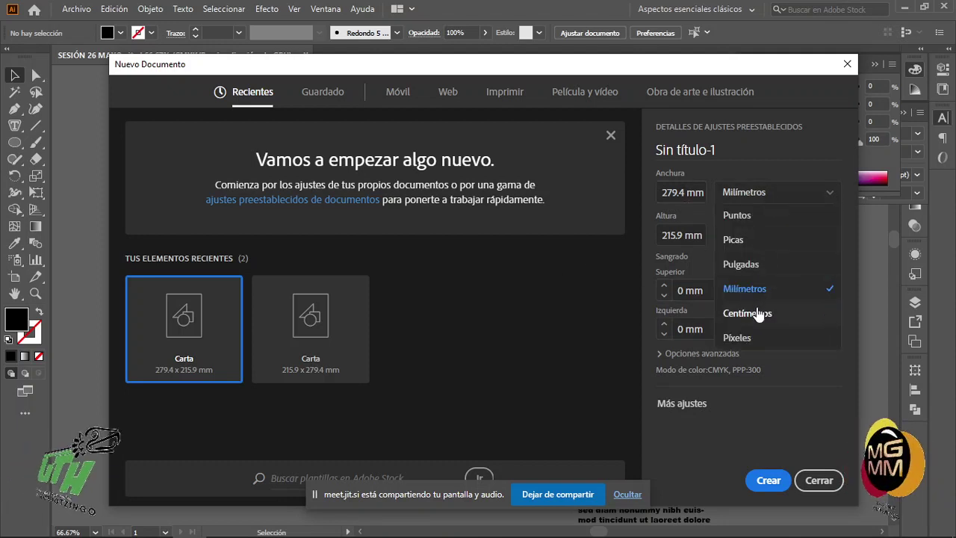
left_click(754, 313)
left_click(680, 193)
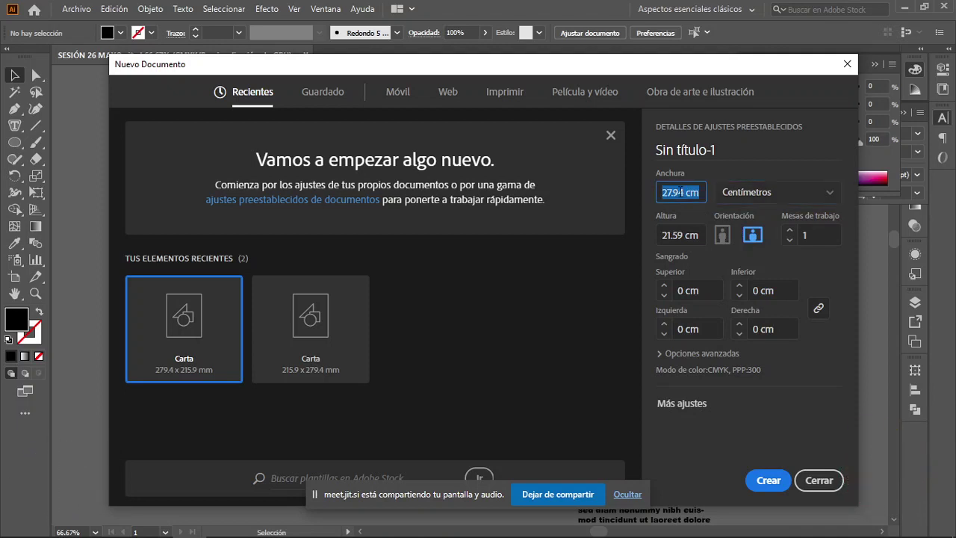
type("22")
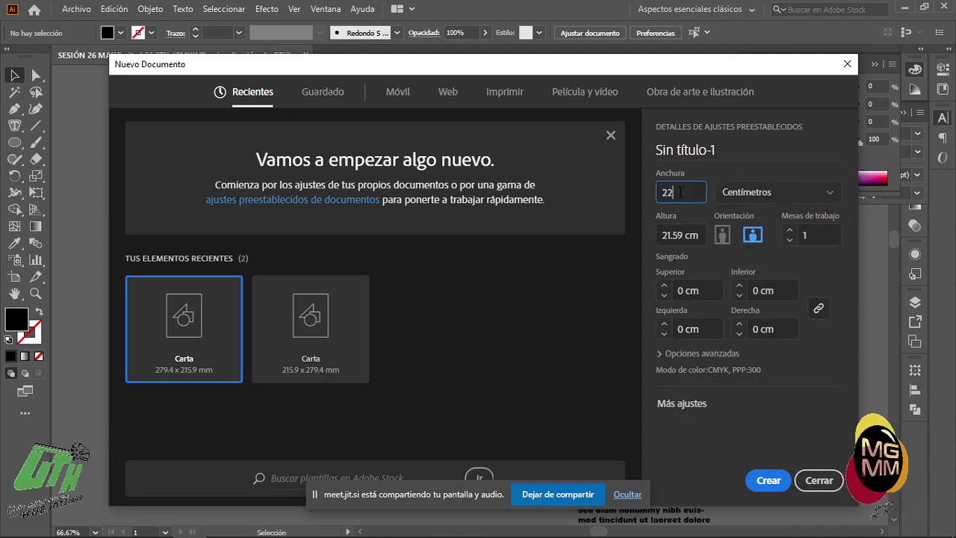
key("Tab")
type("22")
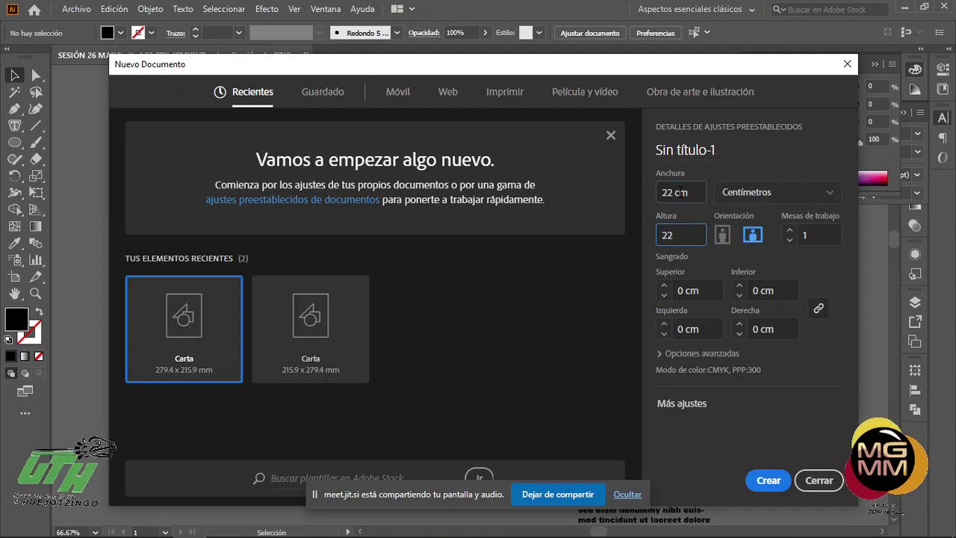
left_click(764, 482)
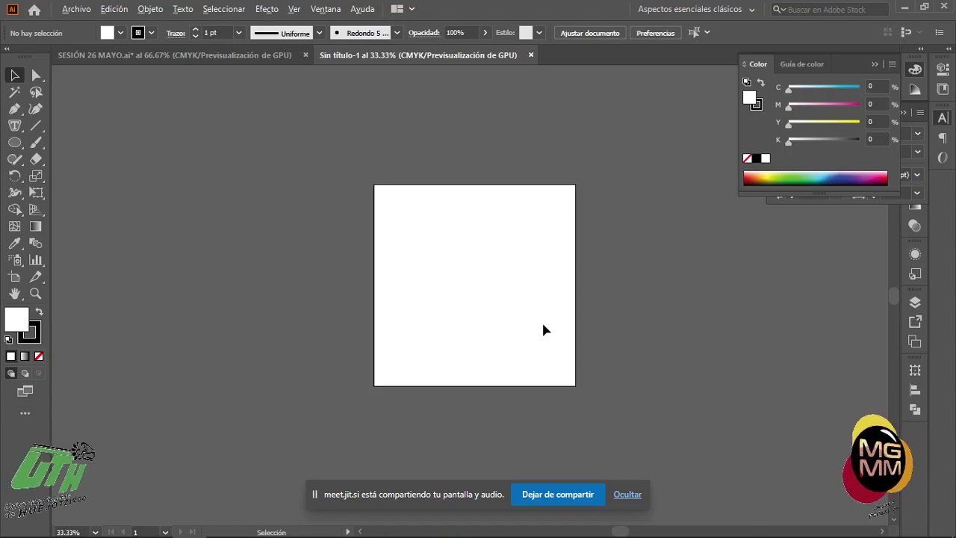
Add a second artboard beside the first one
scroll(545, 331, "up", 1, "alt")
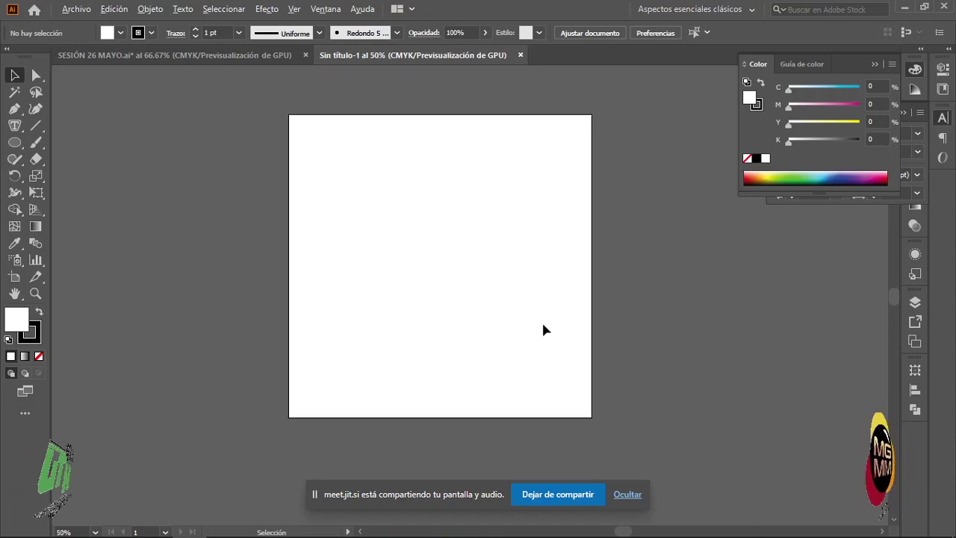
left_click(915, 341)
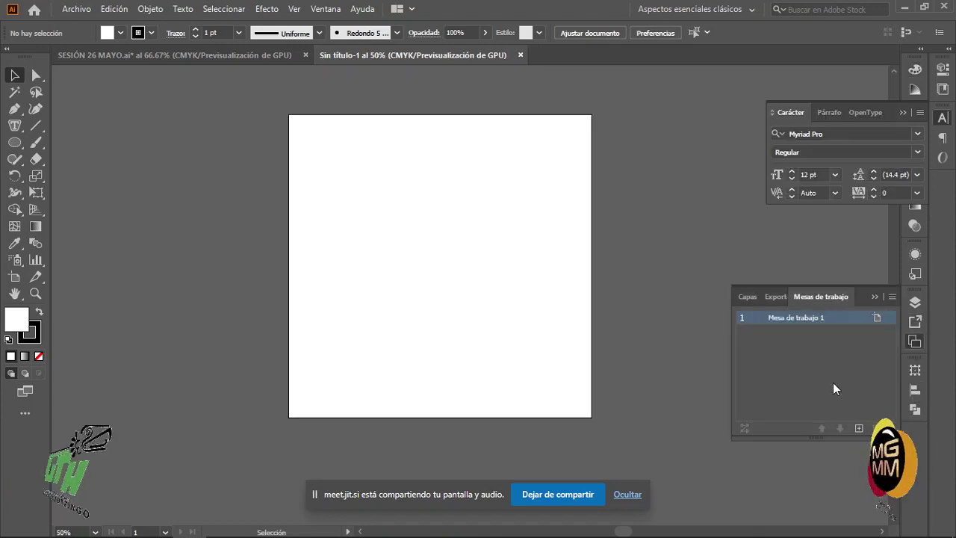
left_click(856, 428)
scroll(305, 331, "down", 1, "alt")
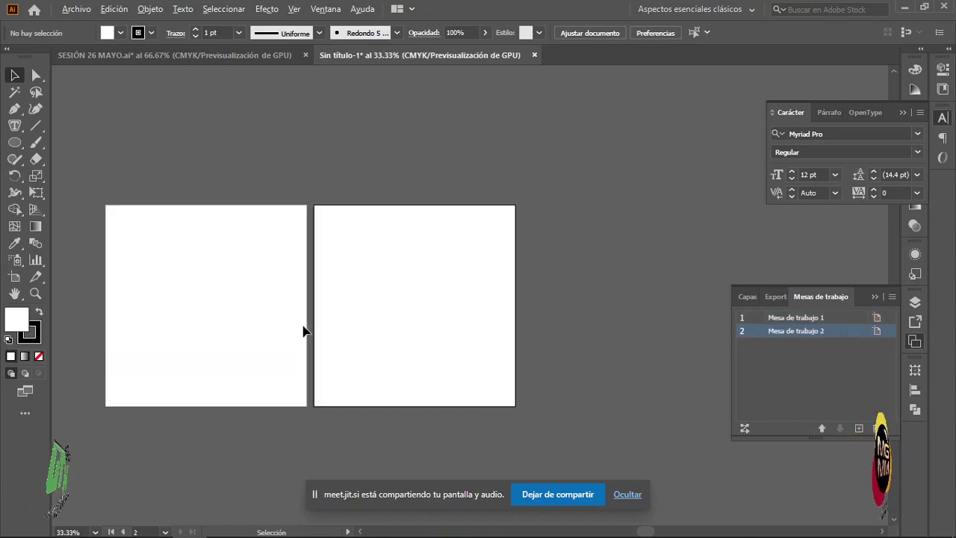
scroll(148, 331, "up", 1, "alt")
key("h")
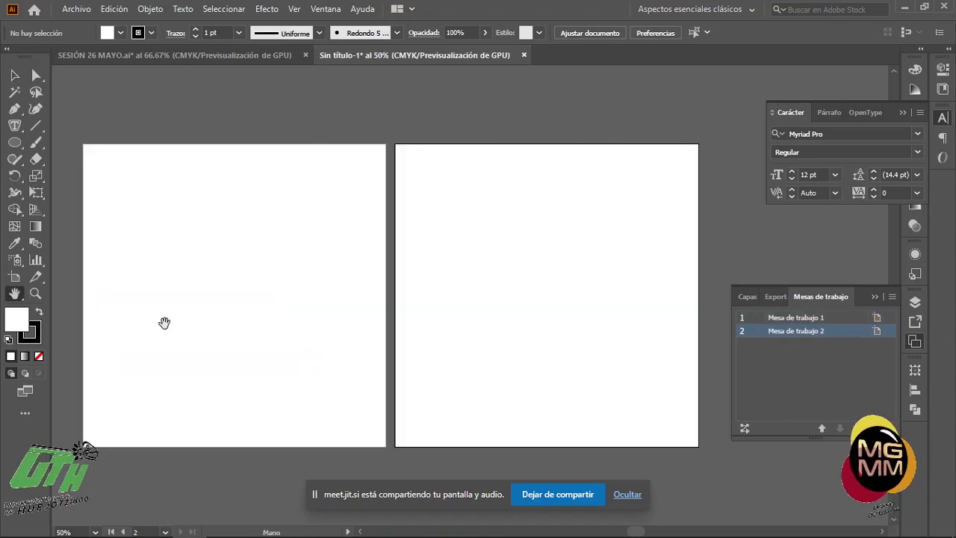
left_click_drag(162, 322, 256, 314)
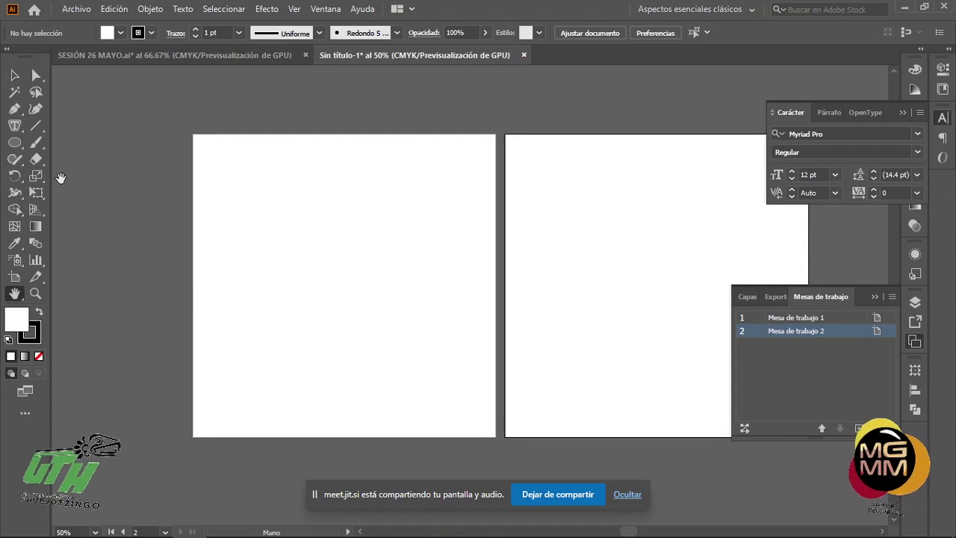
Draw a tall rectangle from the first artboard's upper-left corner down to its lower edge, covering a bit more than half its width
left_click(15, 126)
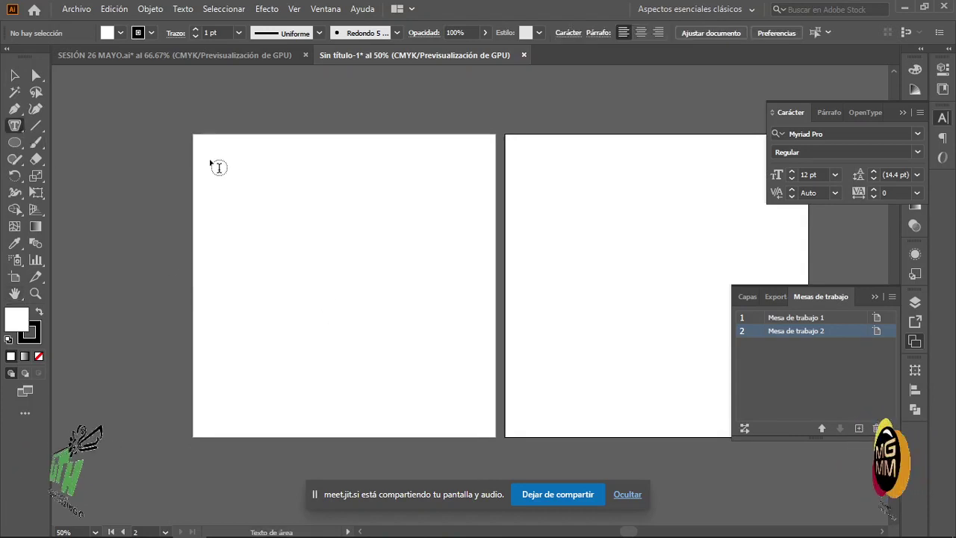
left_click(12, 111)
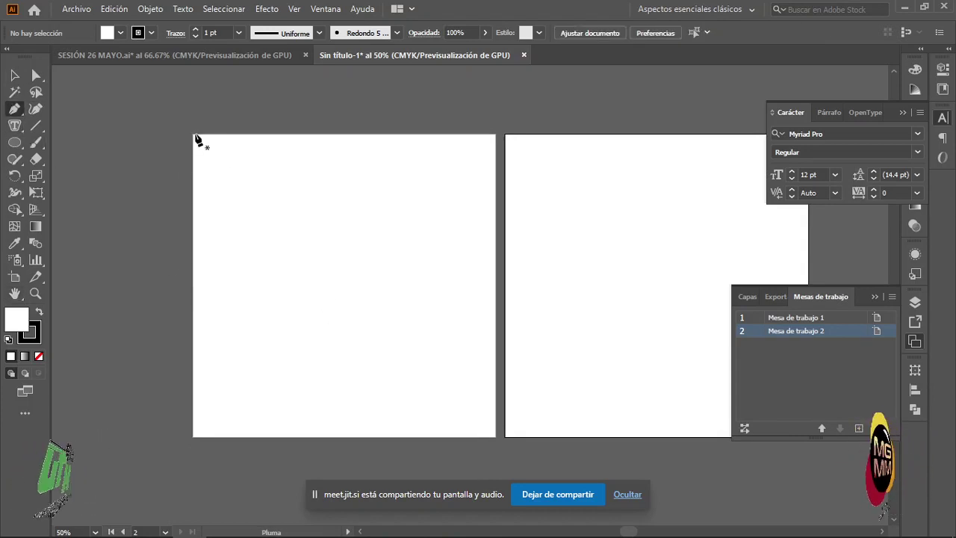
left_click(16, 145)
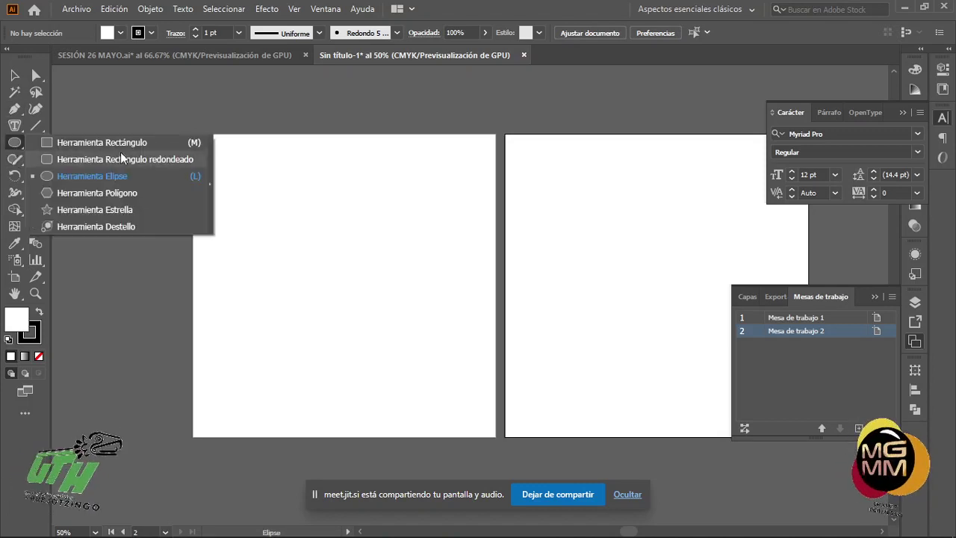
left_click(102, 141)
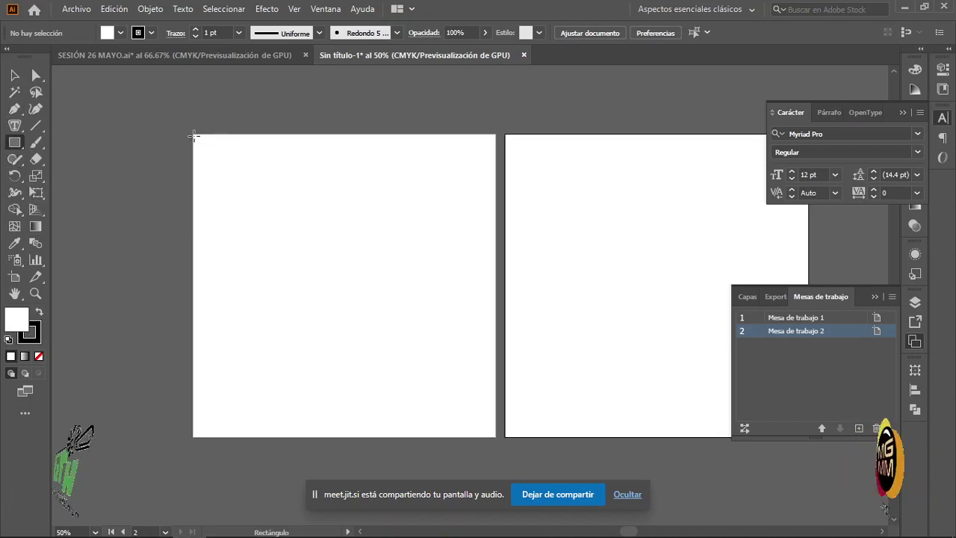
left_click_drag(194, 136, 374, 437)
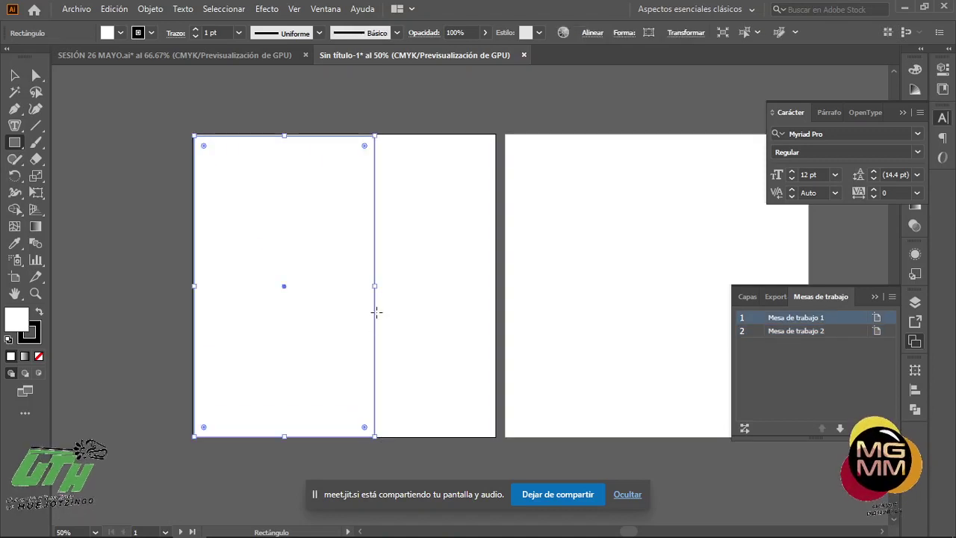
Pull the rectangle's top, left and bottom edges slightly inward to leave a narrow margin inside the artboard, and deselect it
mouse_move(286, 139)
left_mouse_down()
mouse_move(288, 148)
mouse_move(289, 140)
left_mouse_up()
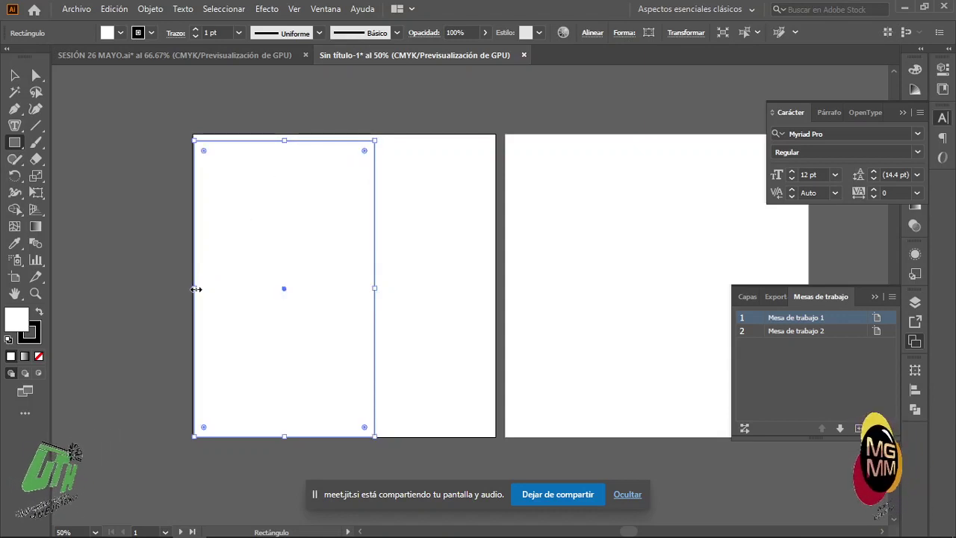
left_click_drag(196, 289, 201, 288)
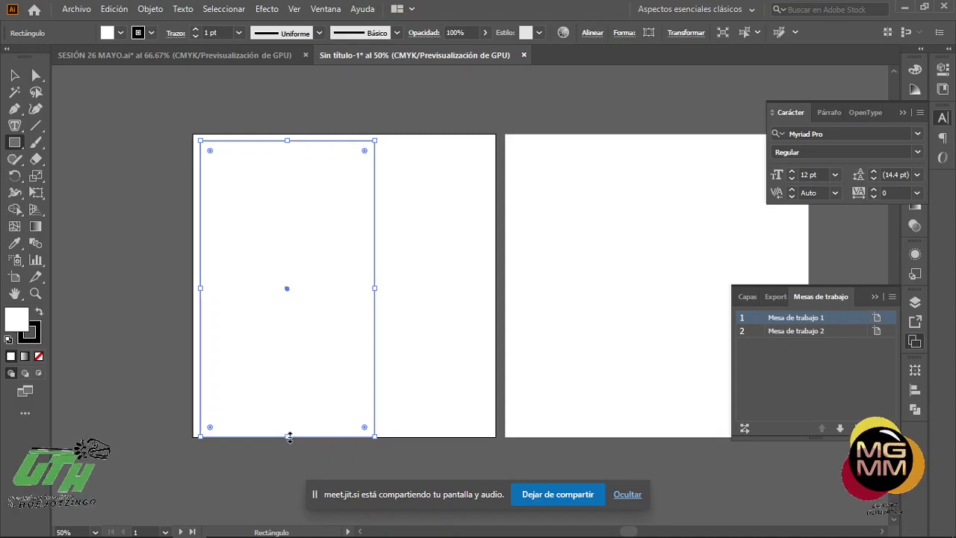
mouse_move(288, 437)
left_mouse_down()
mouse_move(286, 423)
mouse_move(287, 431)
left_mouse_up()
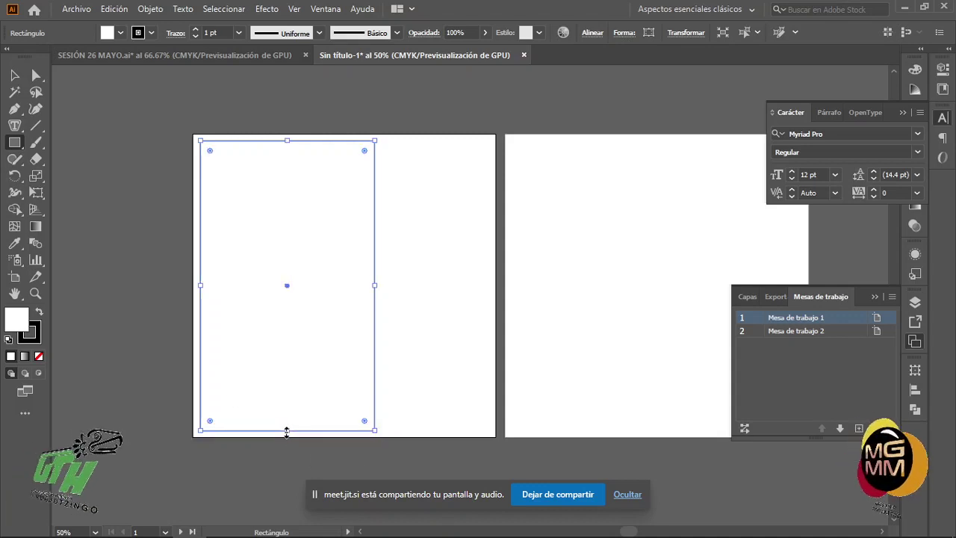
key("v")
left_click(152, 421)
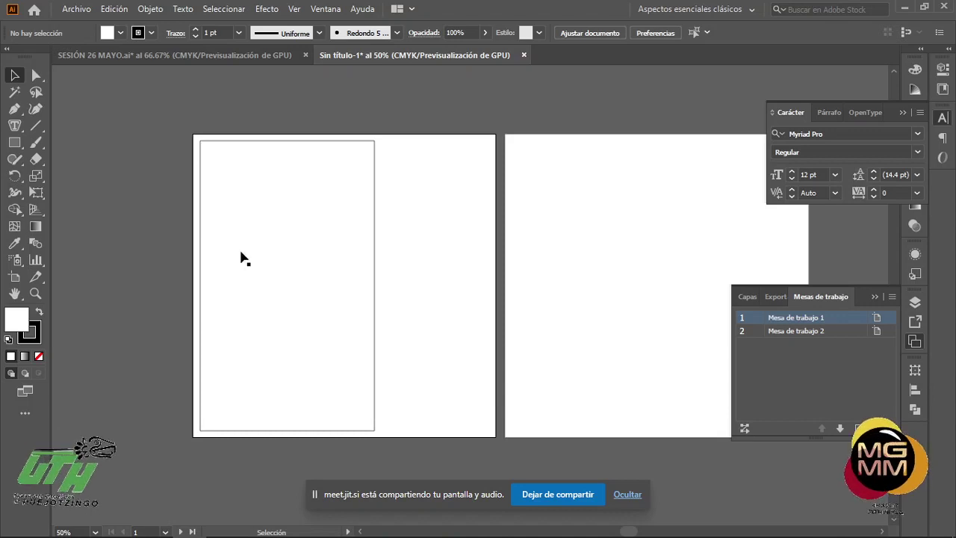
left_click(232, 59)
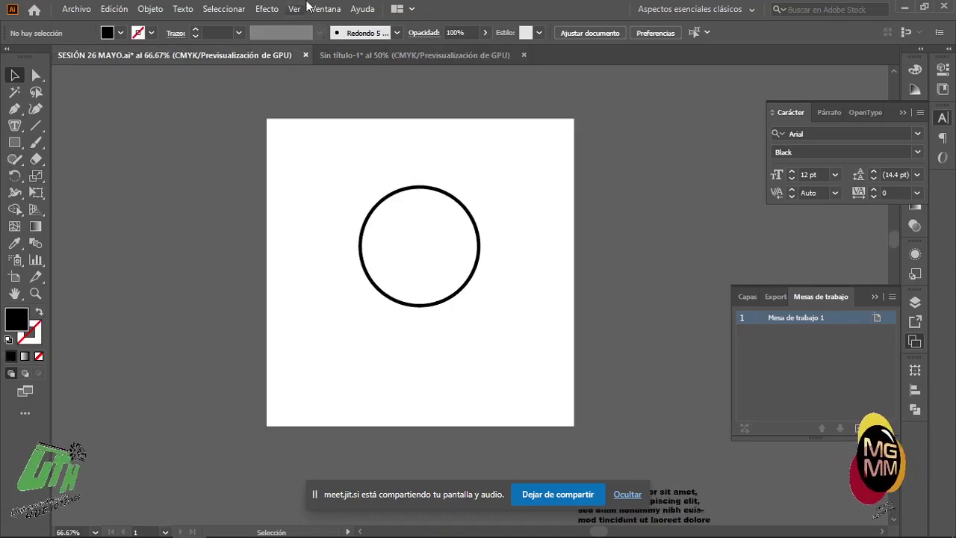
left_click(372, 55)
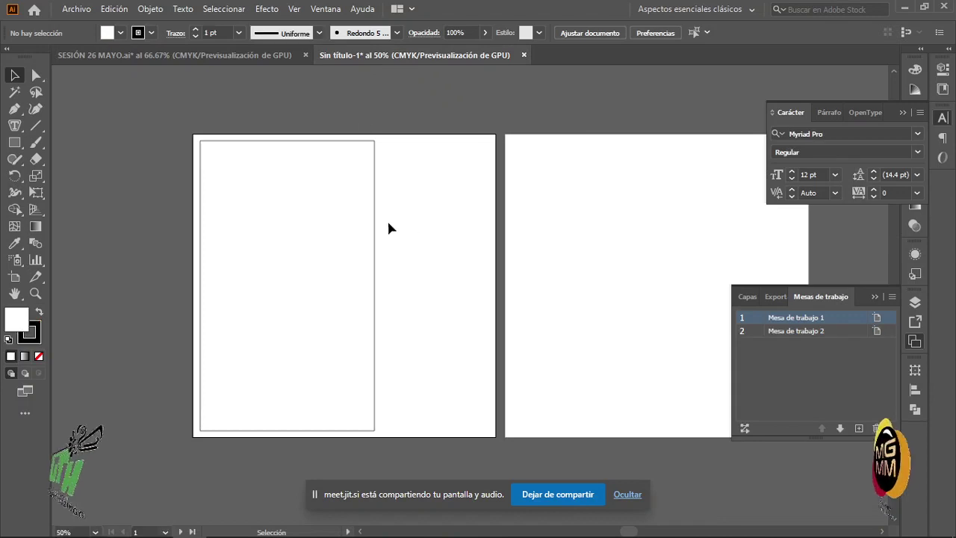
Turn the single rectangle into two equal side-by-side column rectangles that fill the first artboard within its margins
left_click(374, 296)
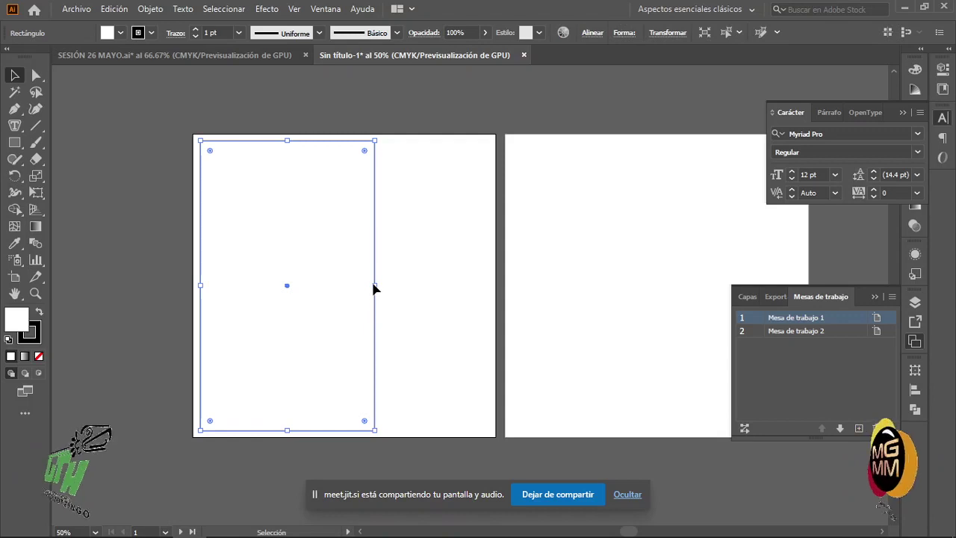
left_click_drag(375, 285, 442, 287)
left_click(164, 256)
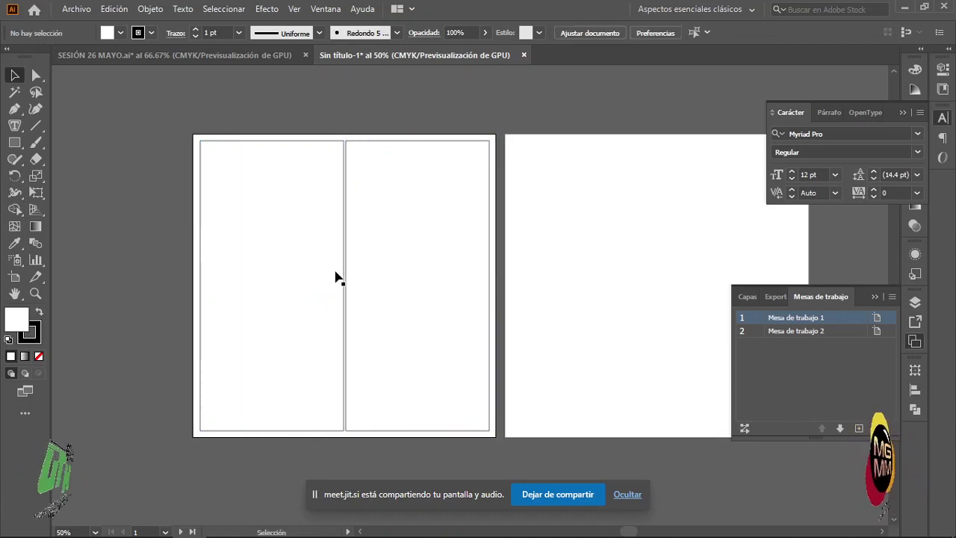
Narrow both column rectangles along their inner edges to widen the gutter between them
left_click(303, 281)
mouse_move(344, 285)
left_mouse_down()
mouse_move(336, 284)
mouse_move(352, 287)
left_mouse_up()
left_click(363, 288)
left_click(147, 245)
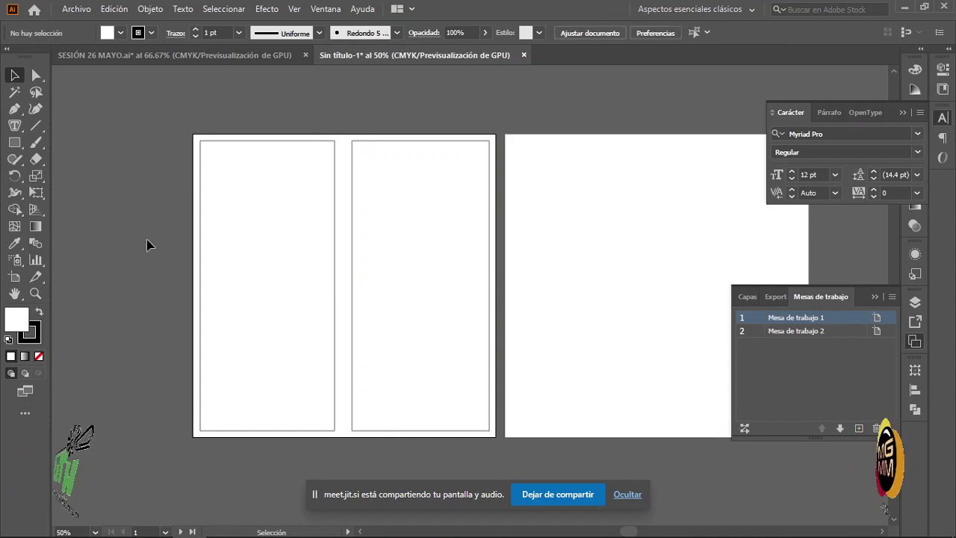
Draw a circle overlapping both column rectangles and move it so it is centred on the gutter, slightly above mid-height
left_click(14, 142)
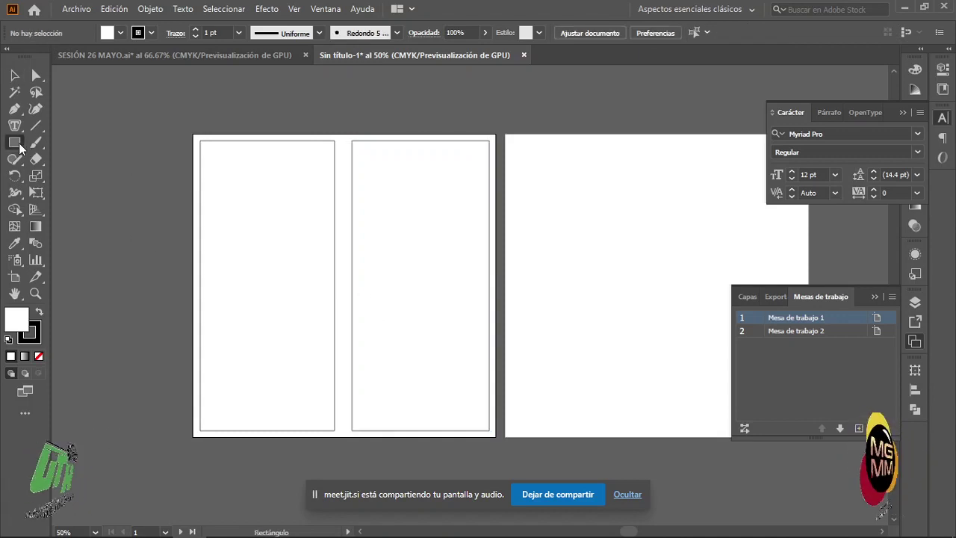
left_click(90, 177)
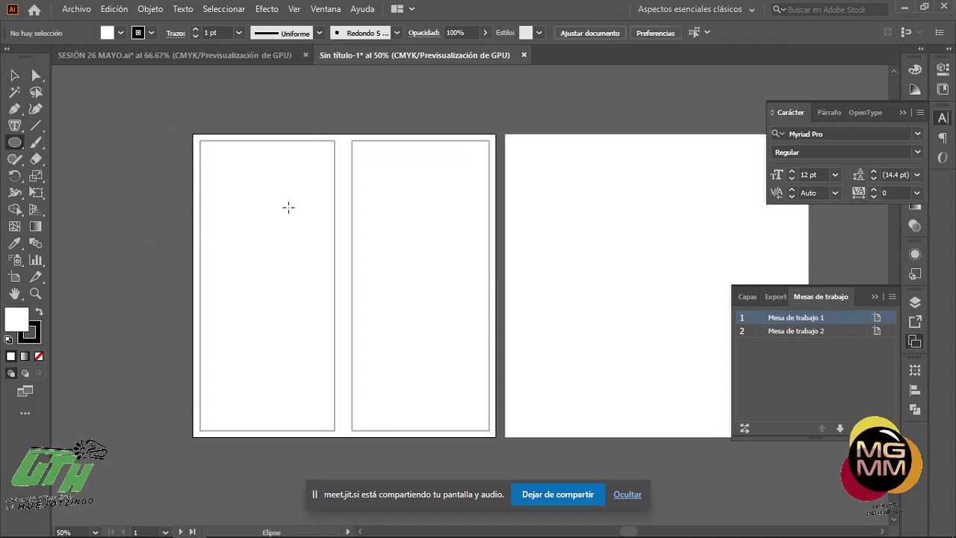
left_click_drag(289, 207, 358, 337)
key("v")
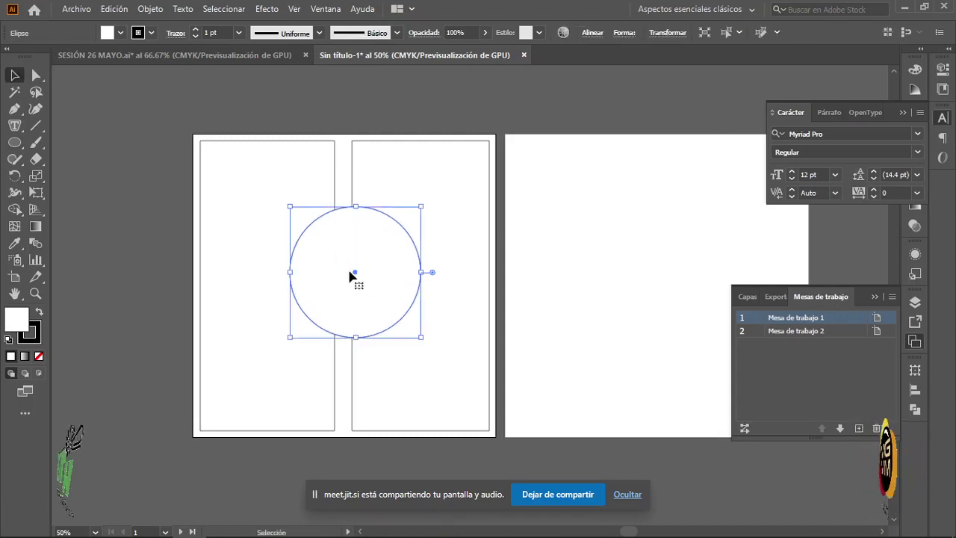
left_click_drag(355, 271, 344, 276)
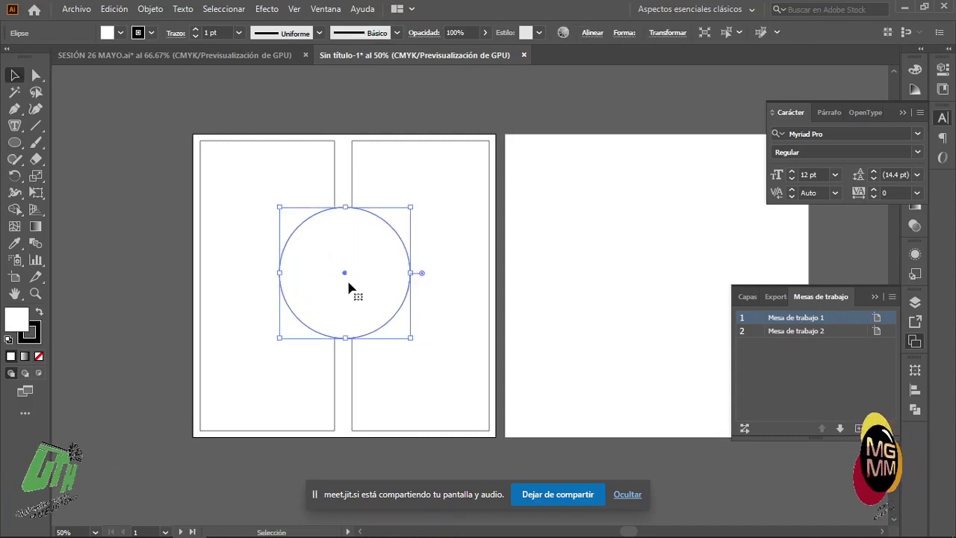
left_click(362, 116)
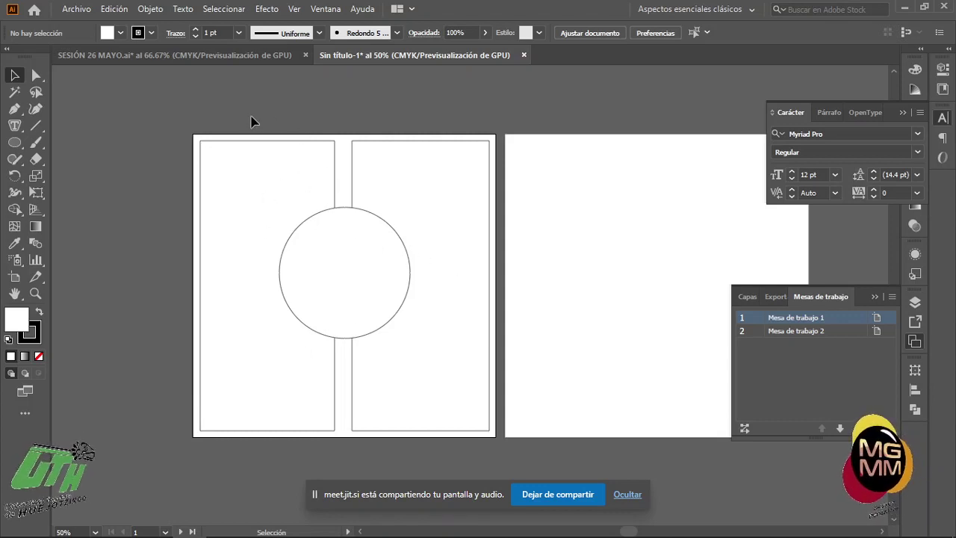
Select both column rectangles and the circle, and apply the Pathfinder Divide operation to them
left_click_drag(264, 115, 418, 270)
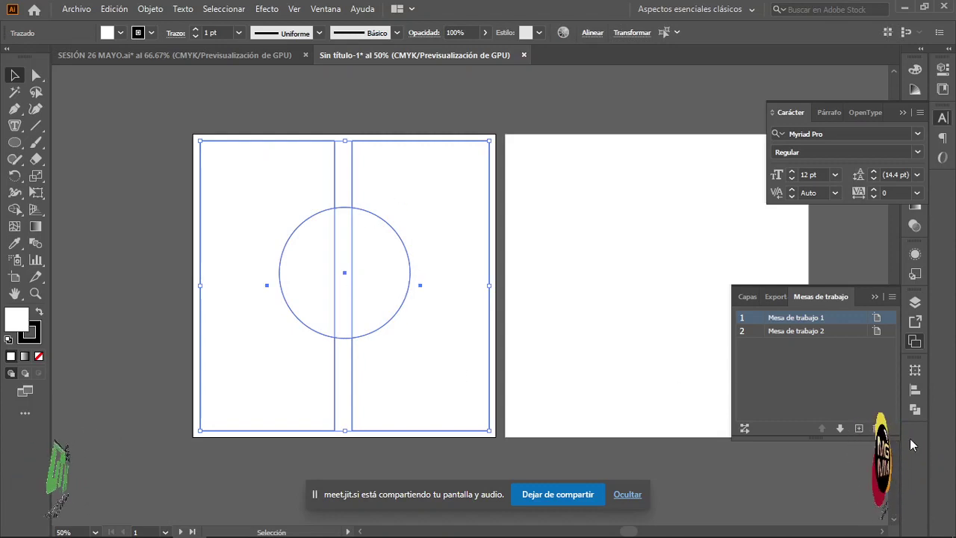
left_click(915, 412)
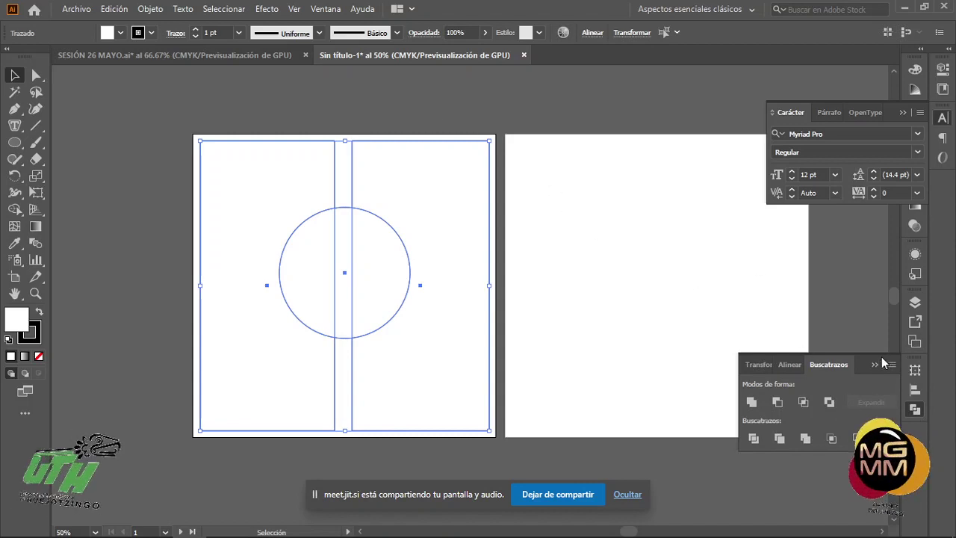
left_click(324, 9)
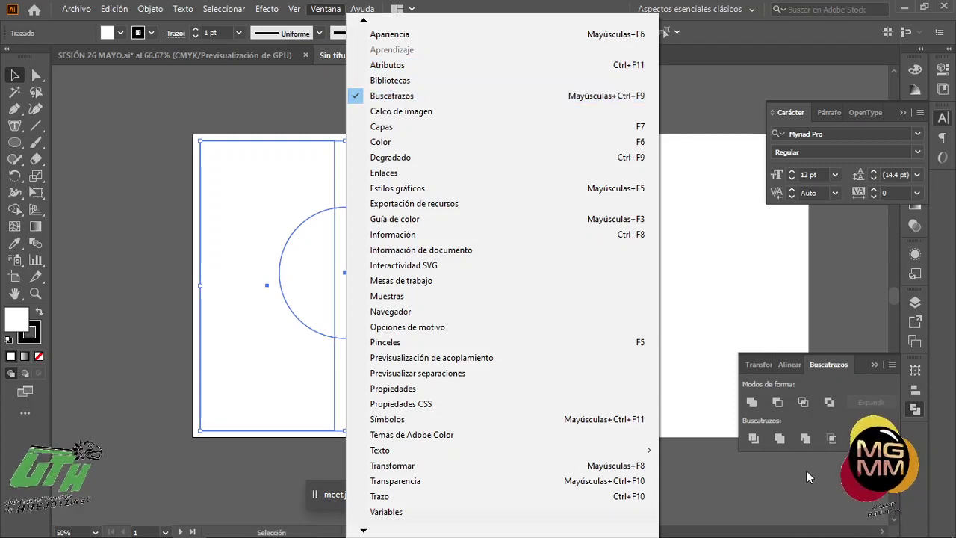
left_click(756, 441)
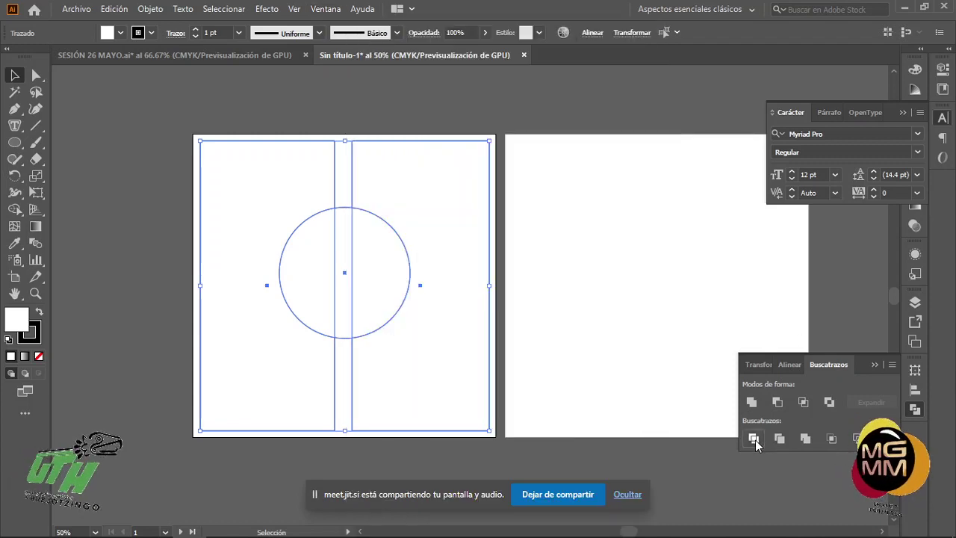
left_click(755, 440)
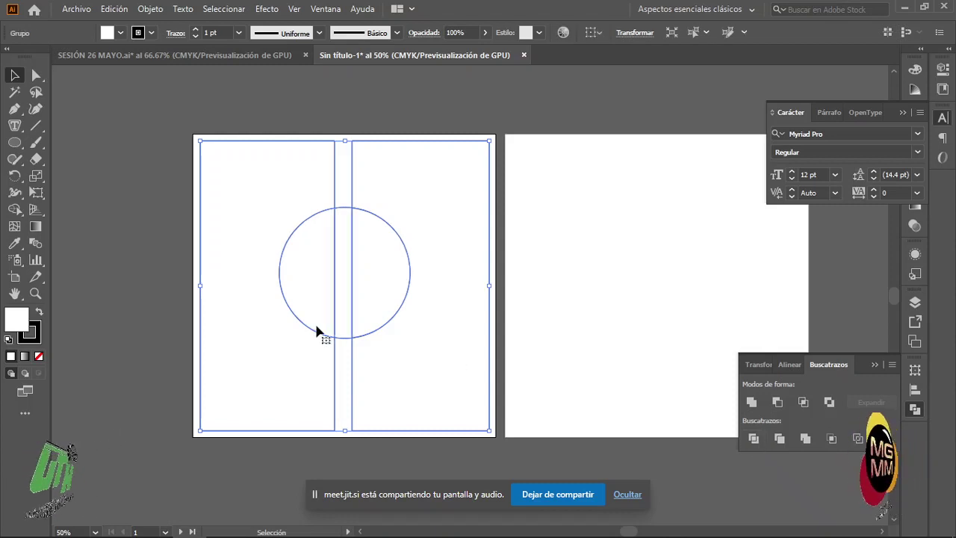
Ungroup the divided shapes and delete the pieces inside the circle, leaving two columns with curved cut-outs
right_click(426, 216)
left_click(478, 333)
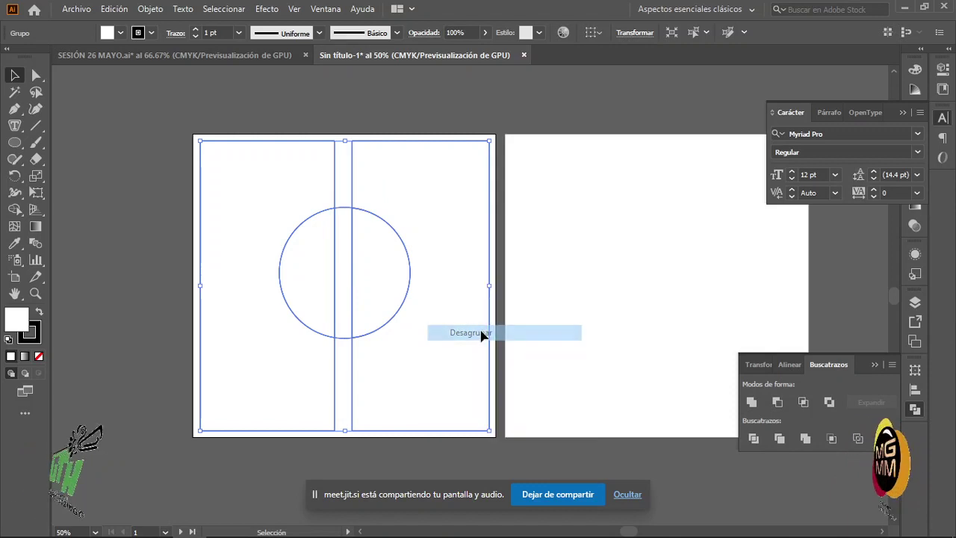
left_click(399, 111)
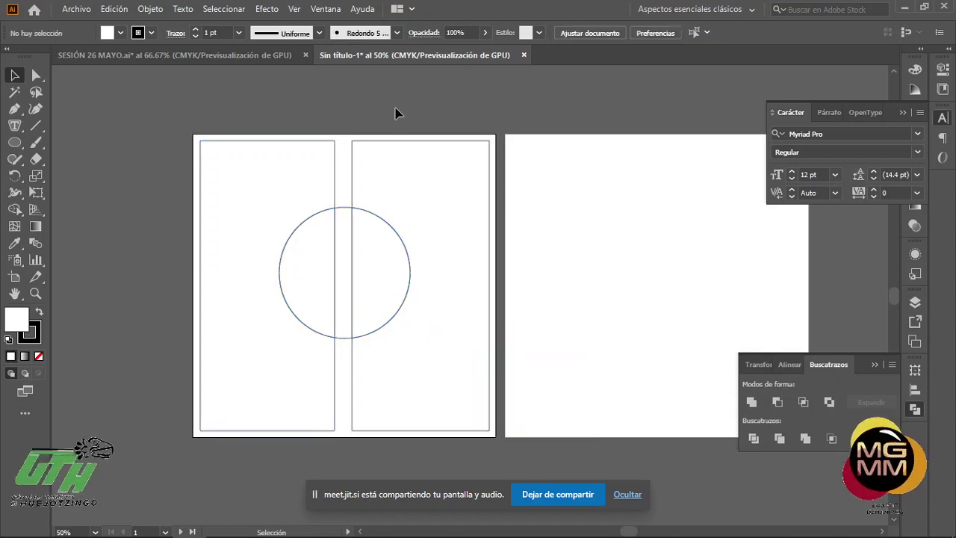
left_click(313, 253)
key("ctrl+shift+a")
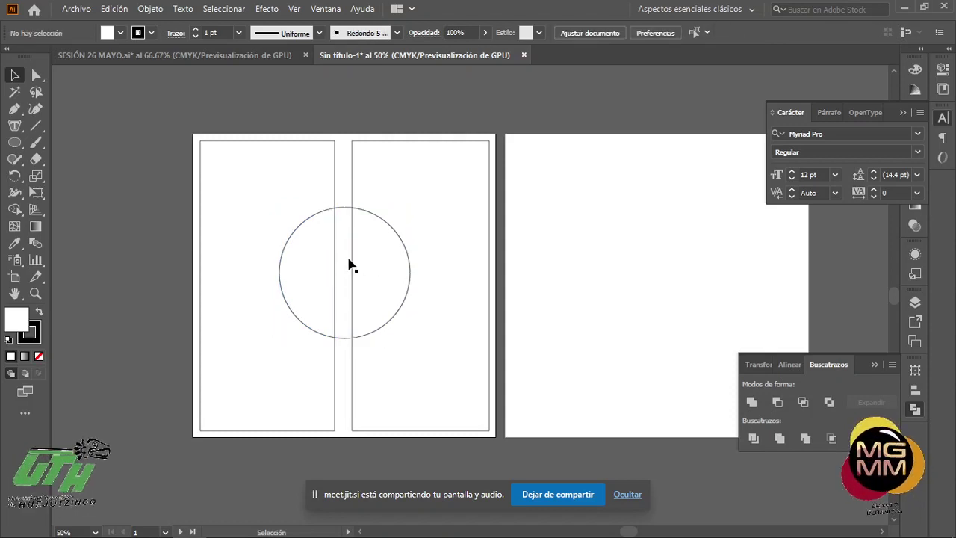
left_click(351, 266)
key("Delete")
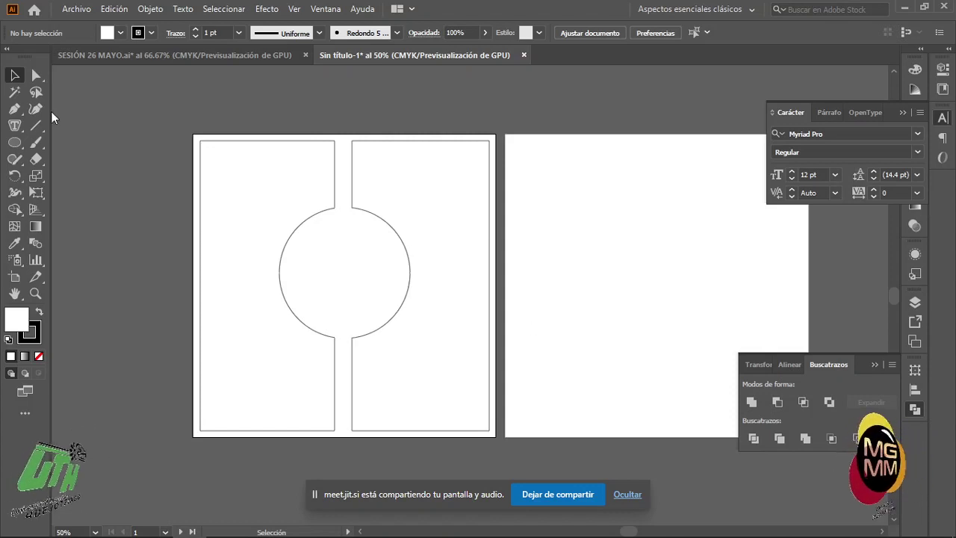
Fill both cut-out column shapes with placeholder text using the Area Type tool, and deselect the text
left_click(15, 125)
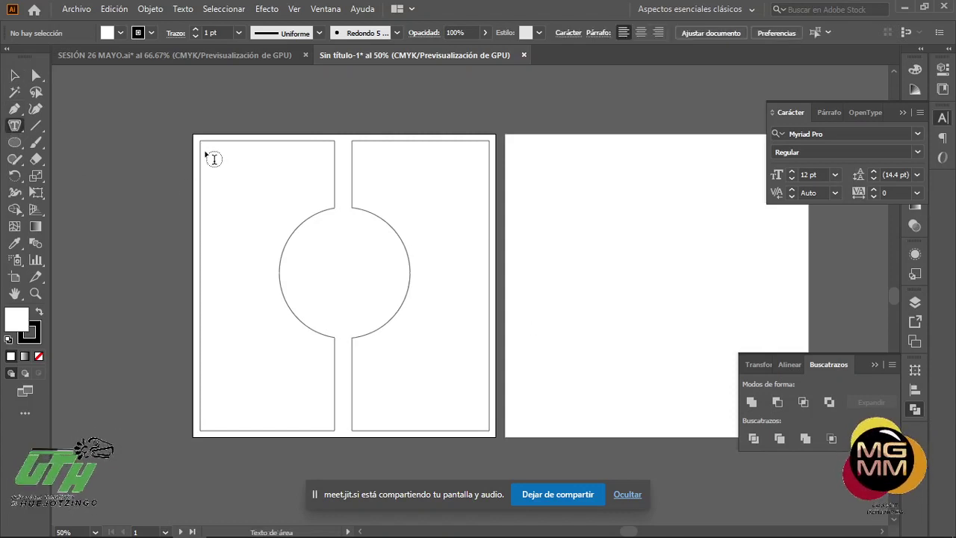
left_click_drag(15, 125, 84, 153)
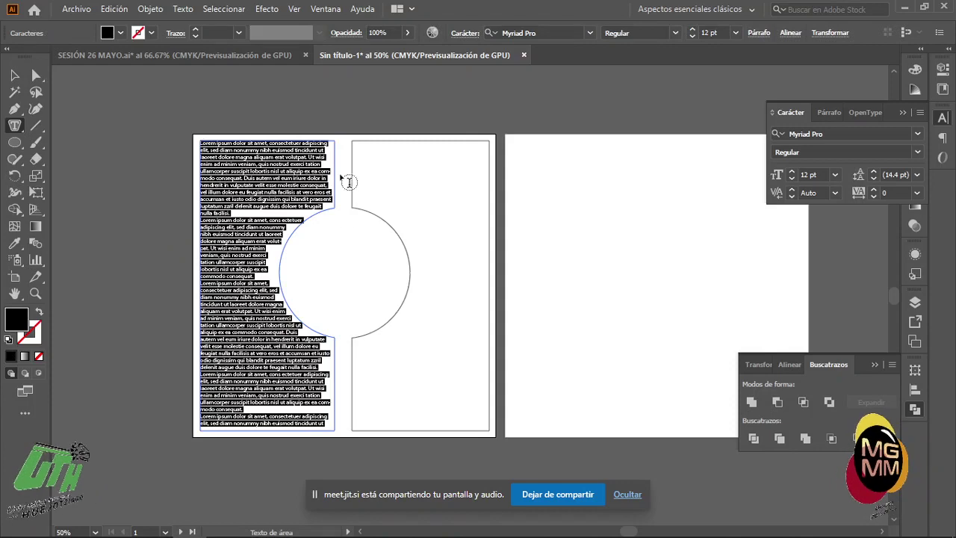
left_click(353, 153)
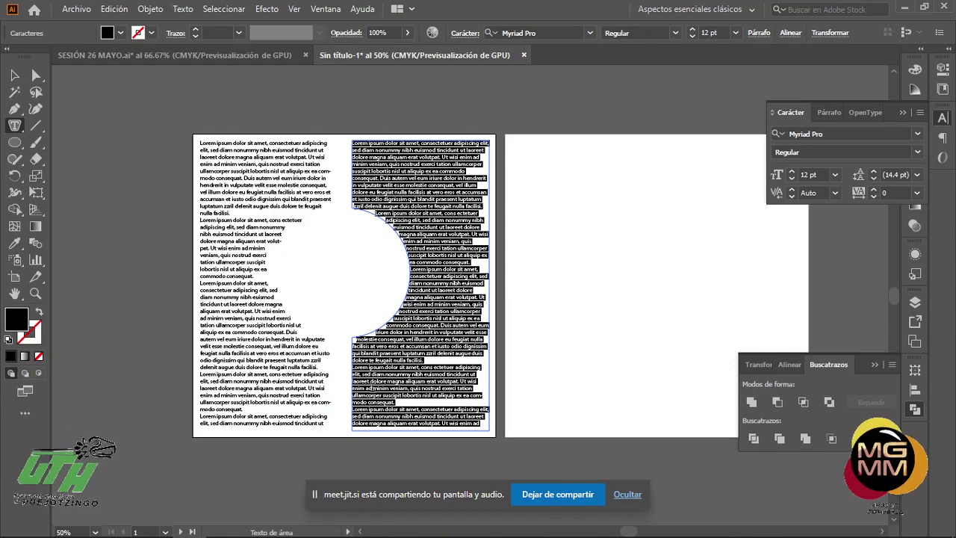
left_click(14, 75)
left_click(113, 108)
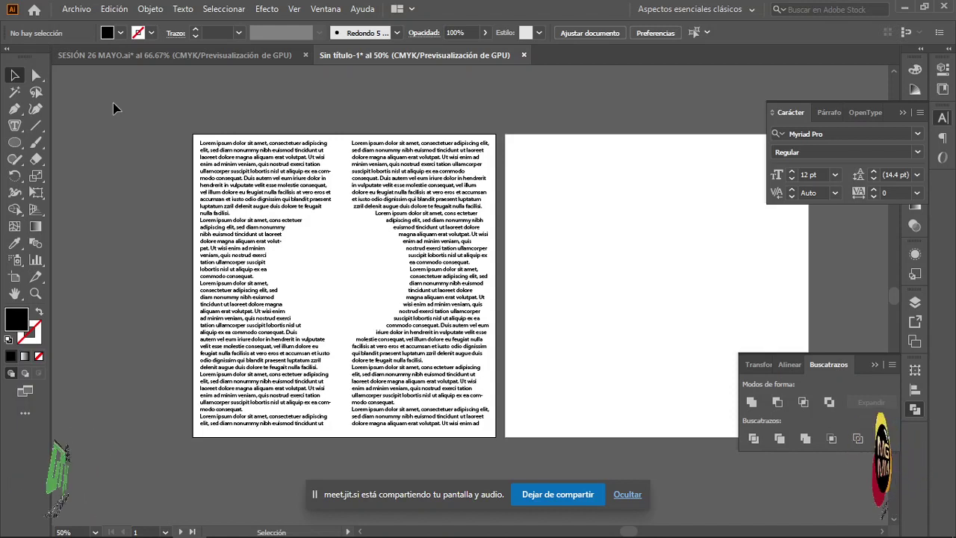
Draw five overlapping black ellipses of varying sizes in the empty area above the artboards to form a cloud silhouette
scroll(533, 301, "up", 5)
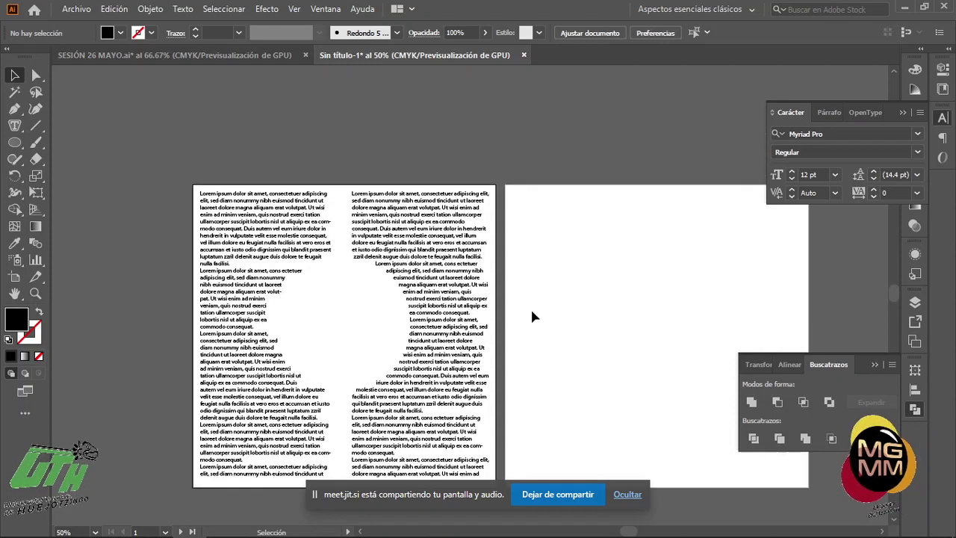
scroll(533, 315, "up", 3)
scroll(534, 313, "down", 1)
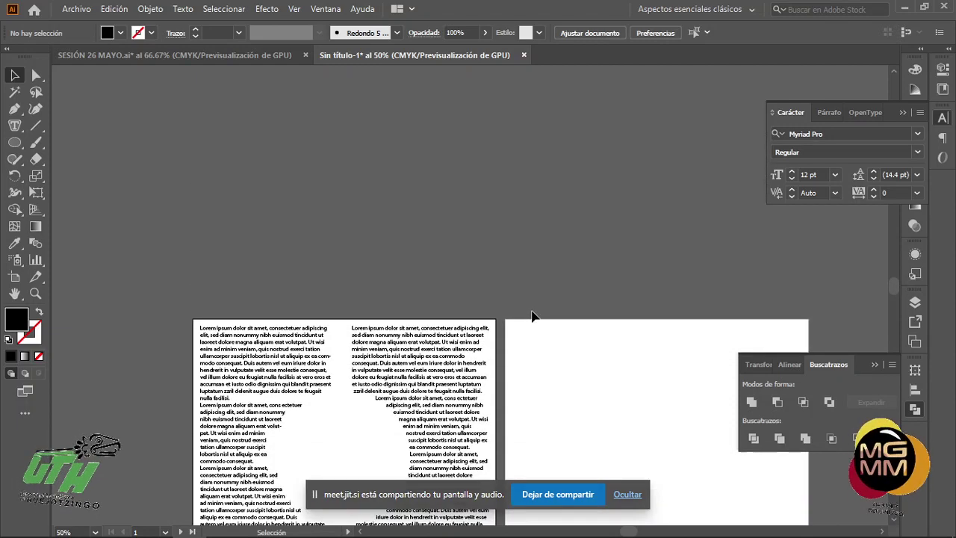
left_click(15, 141)
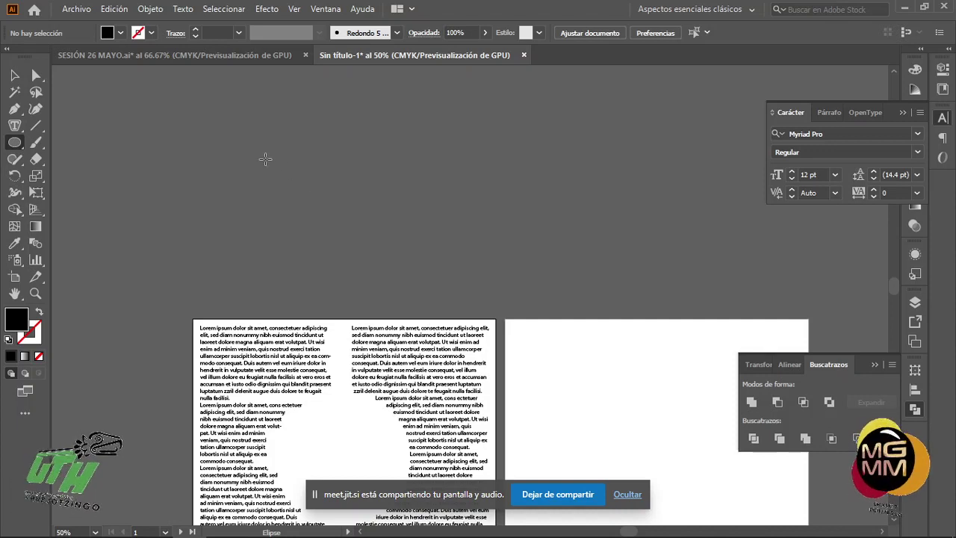
left_click_drag(265, 159, 472, 248)
left_click_drag(353, 140, 656, 250)
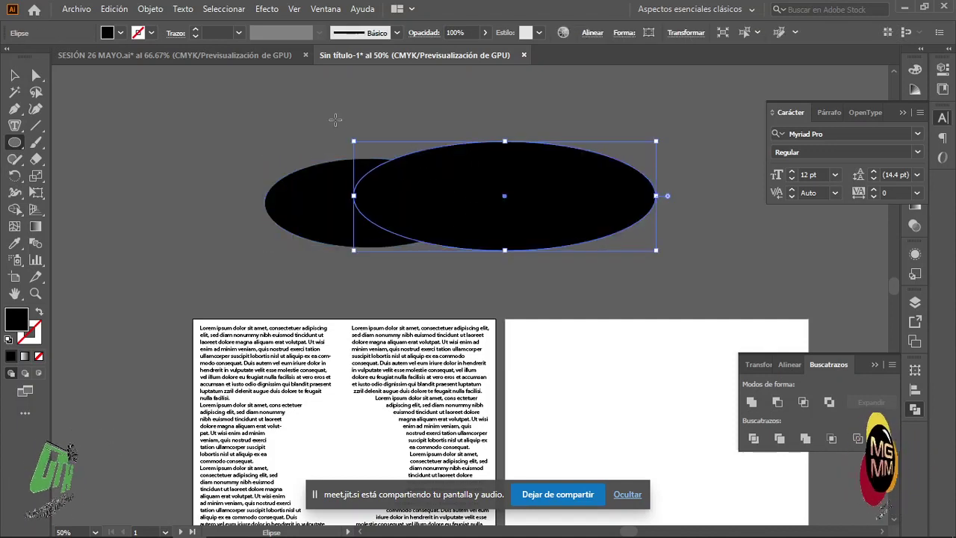
left_click_drag(335, 119, 615, 203)
left_click_drag(311, 117, 420, 175)
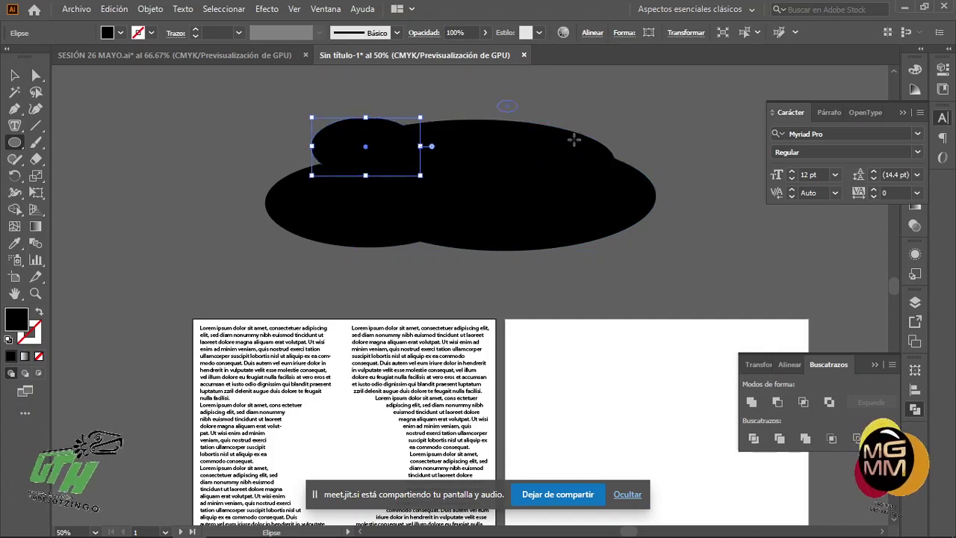
left_click_drag(498, 99, 649, 185)
key("v")
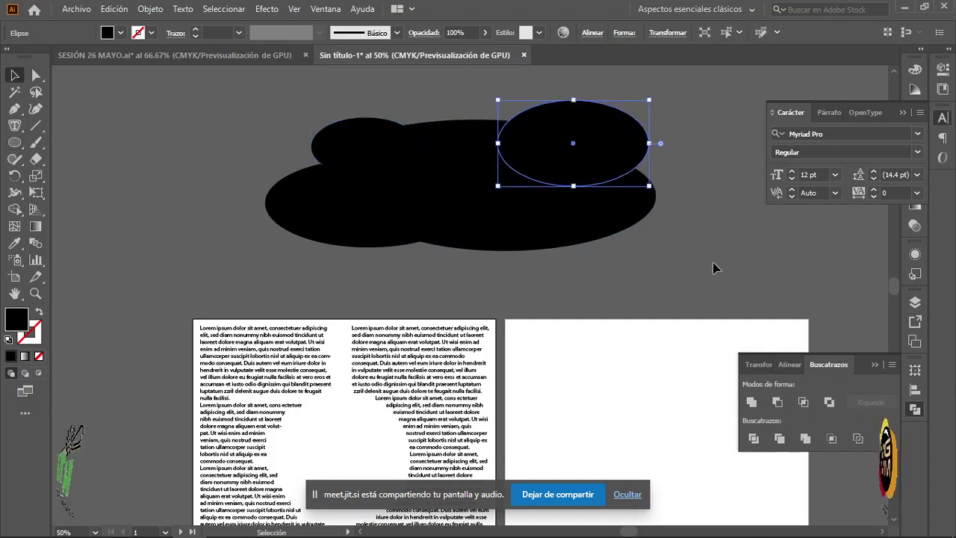
Unite the five ellipses into one cloud shape with Pathfinder, and fill it white
left_click(702, 270)
left_click_drag(235, 108, 695, 279)
left_click(760, 397)
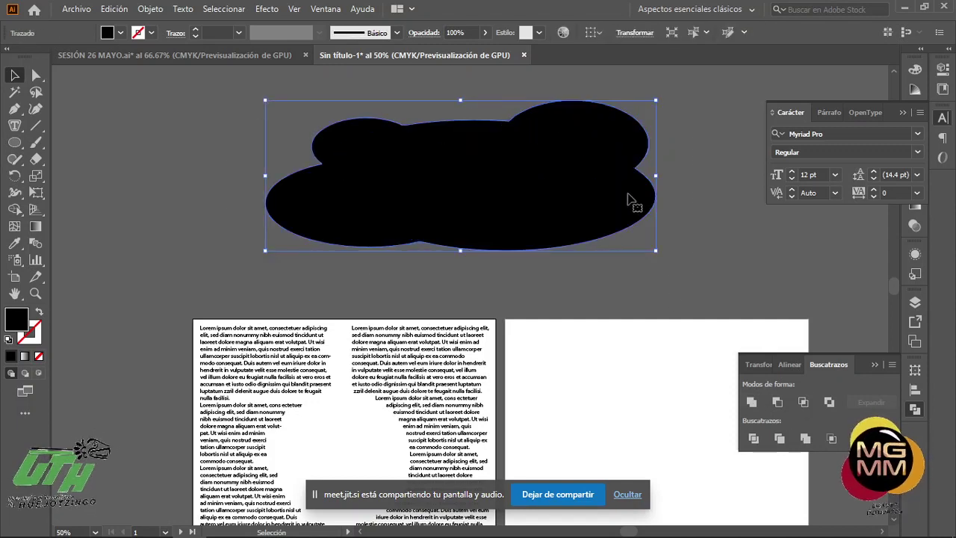
left_click(728, 209)
left_click(629, 211)
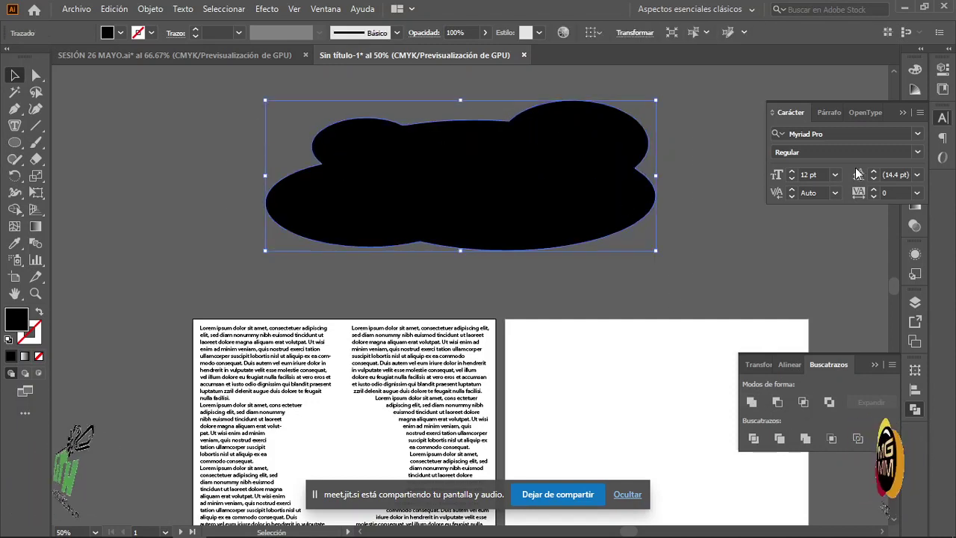
left_click(915, 69)
left_click(765, 159)
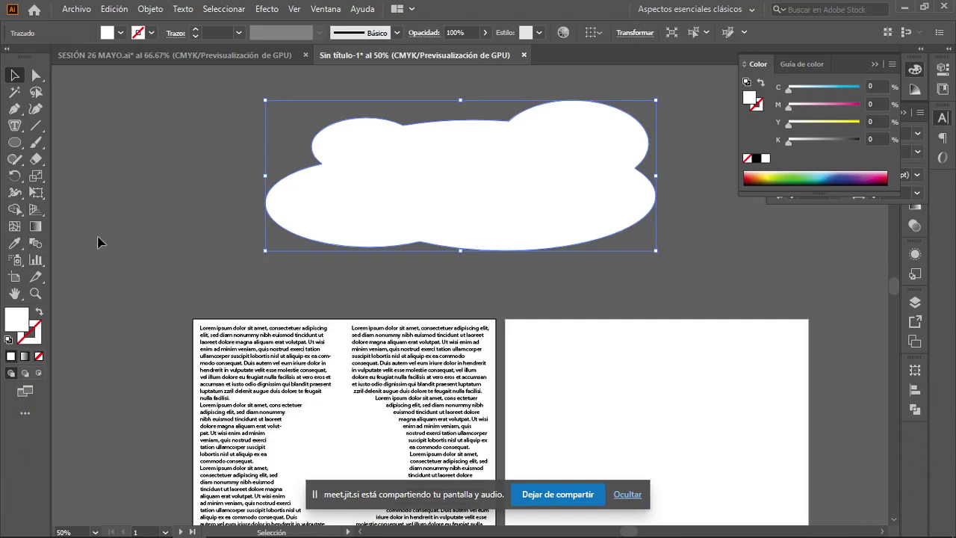
Turn the cloud into a gradient mesh with one mesh point near its lower-left edge and one near its lower-right edge
left_click(13, 228)
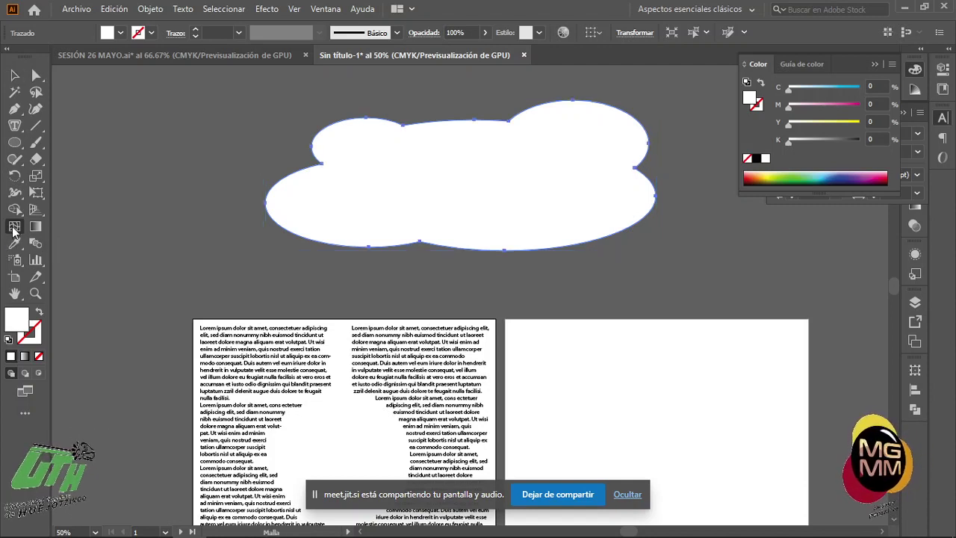
left_click(359, 226)
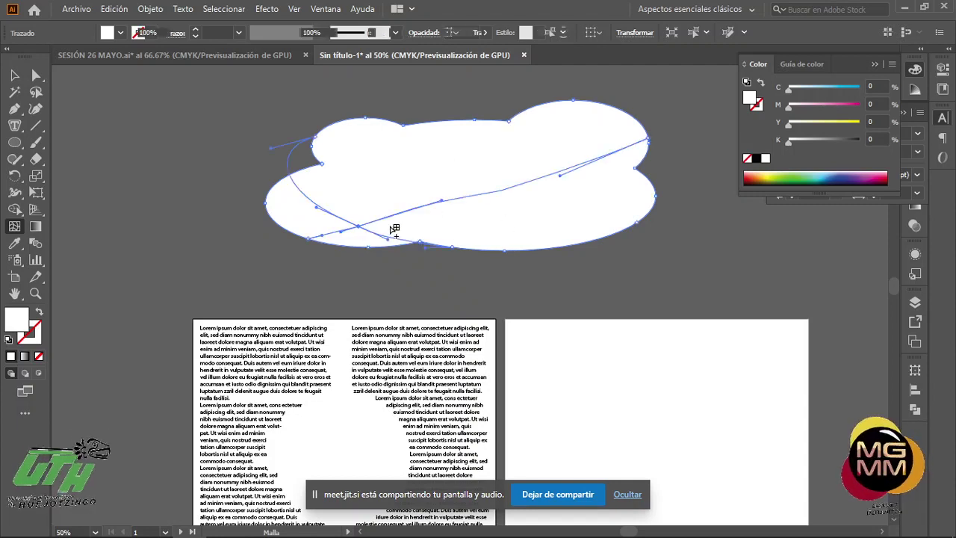
left_click(577, 226)
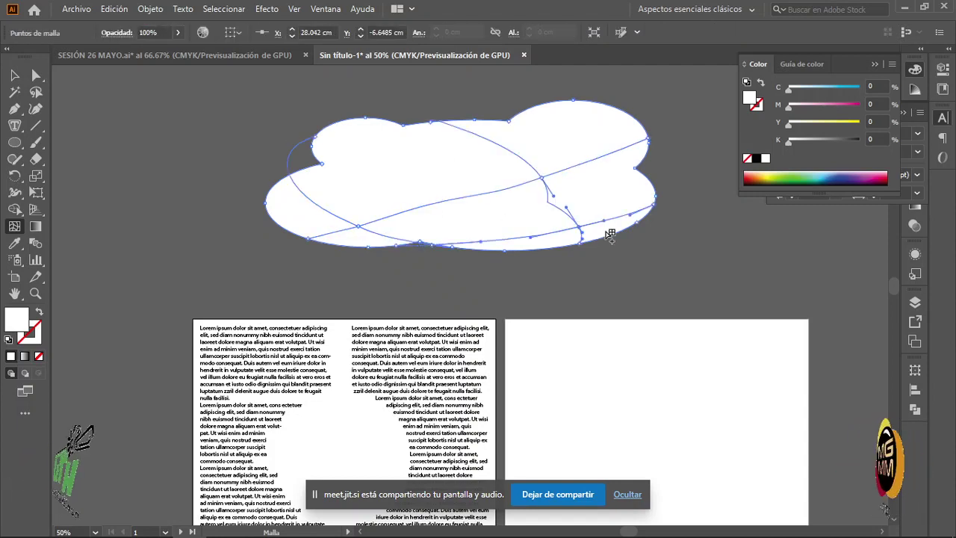
left_click(363, 196)
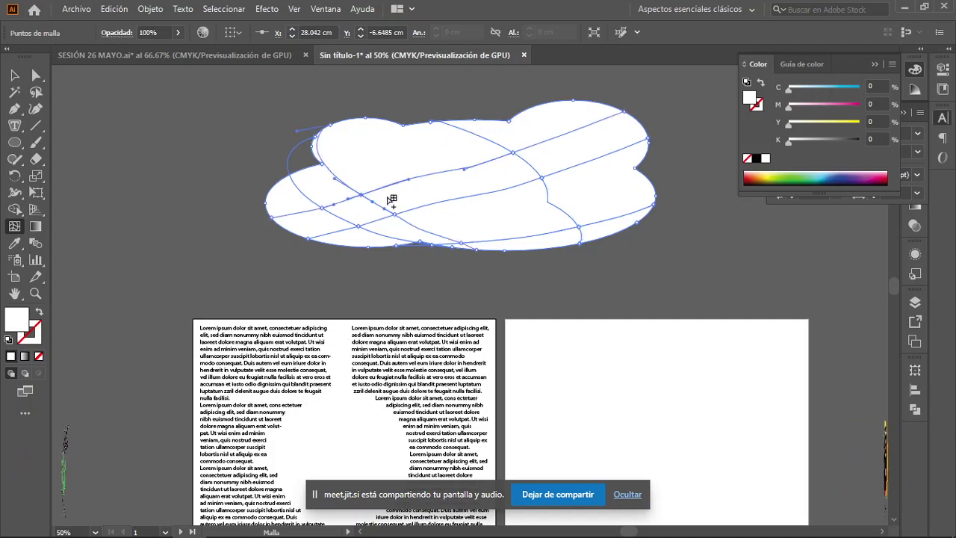
left_click(564, 211)
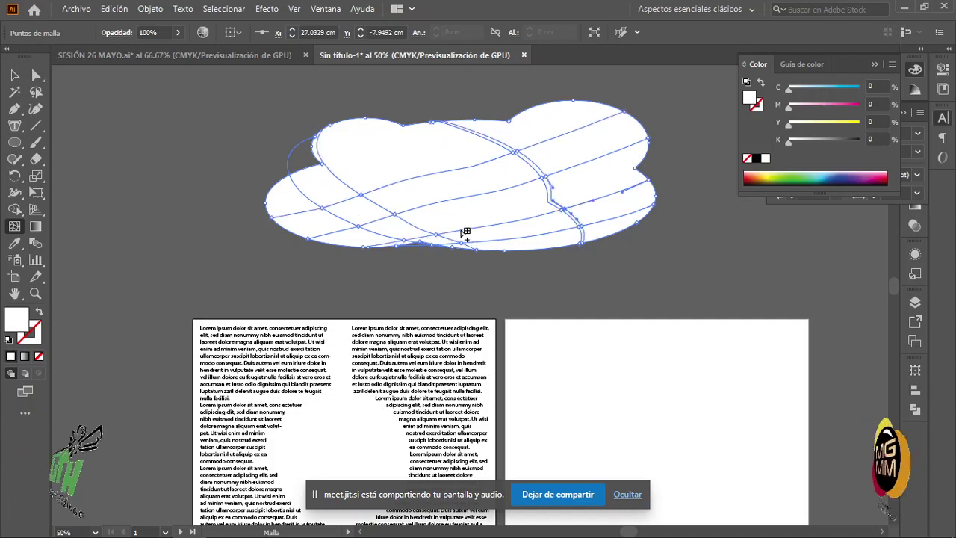
key("ctrl+z")
key("ctrl+z")
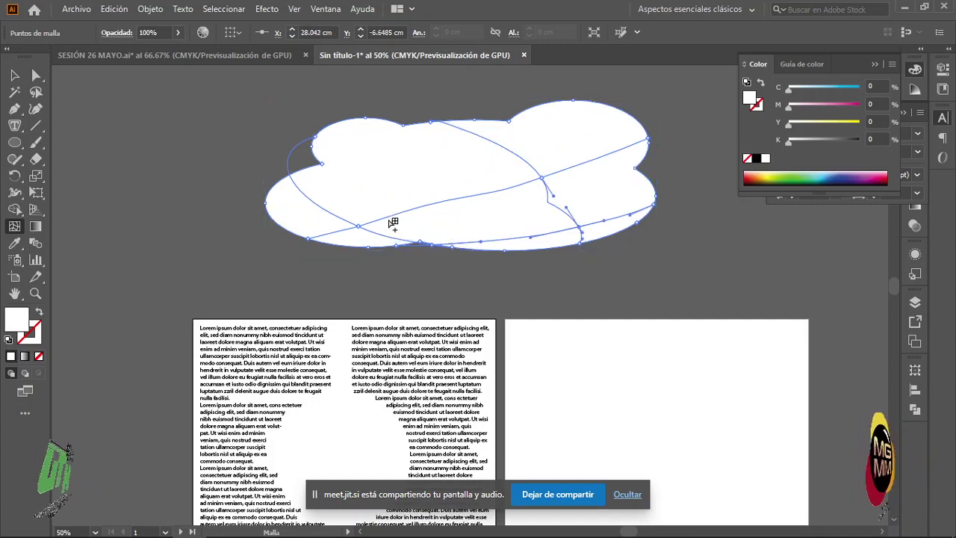
Add a mesh point slightly inward of each existing one, and shade the cloud's lower-left mesh point with 71% black
left_click(389, 217)
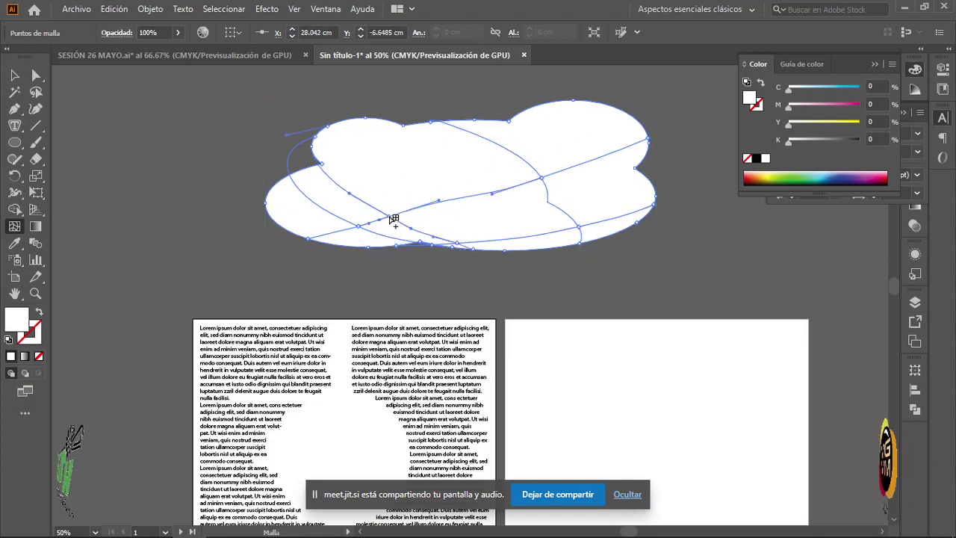
left_click(565, 212)
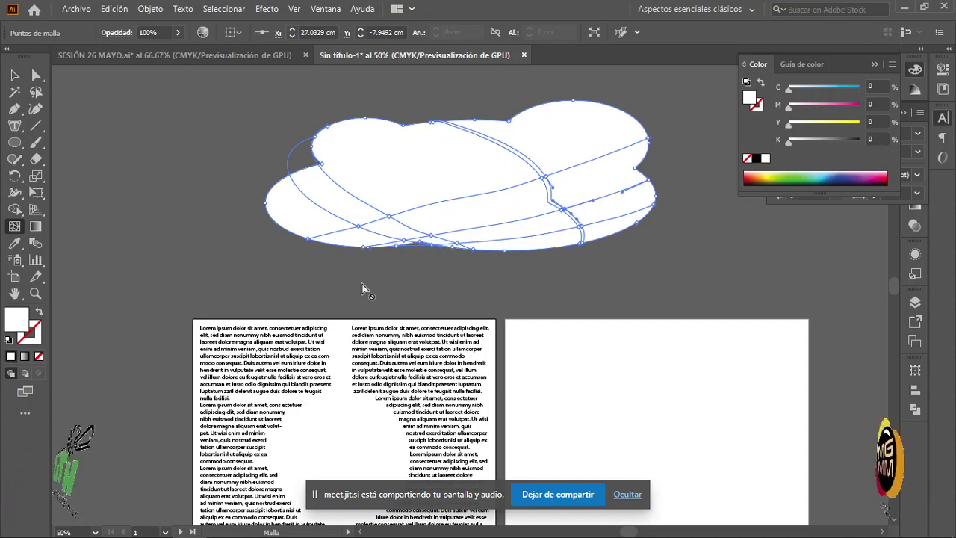
left_click(359, 225)
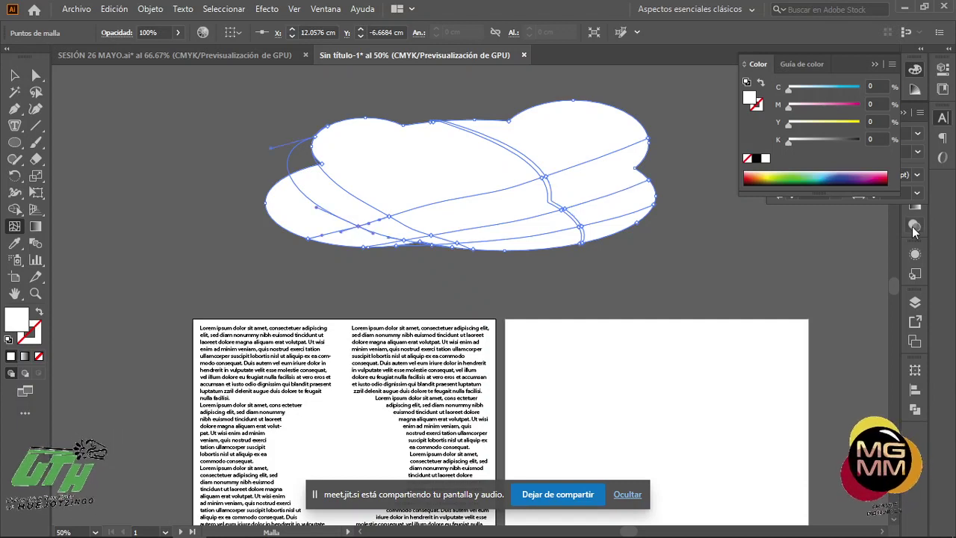
left_click(840, 139)
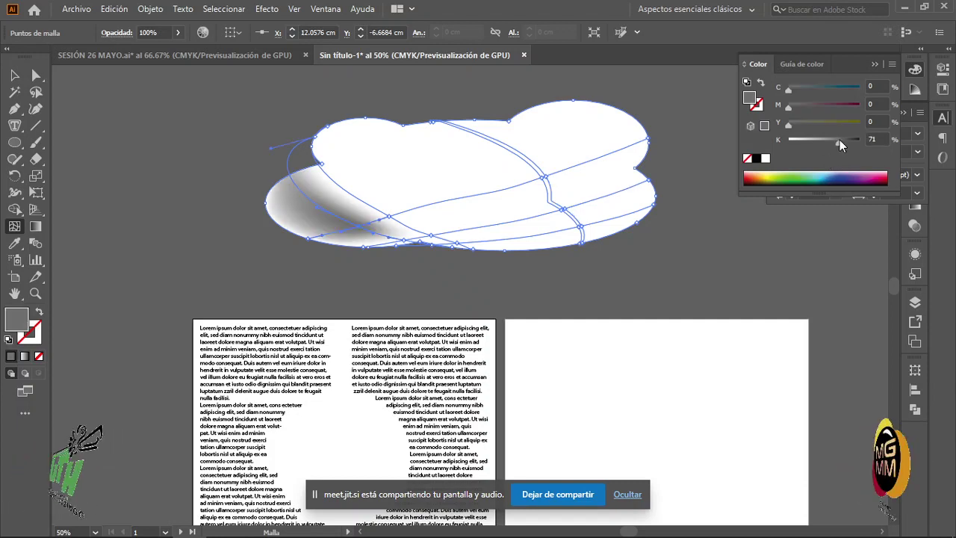
Shade the mesh points along the cloud's lower edge, using 69% black near the centre and 73% black at the lower right
left_click(409, 242)
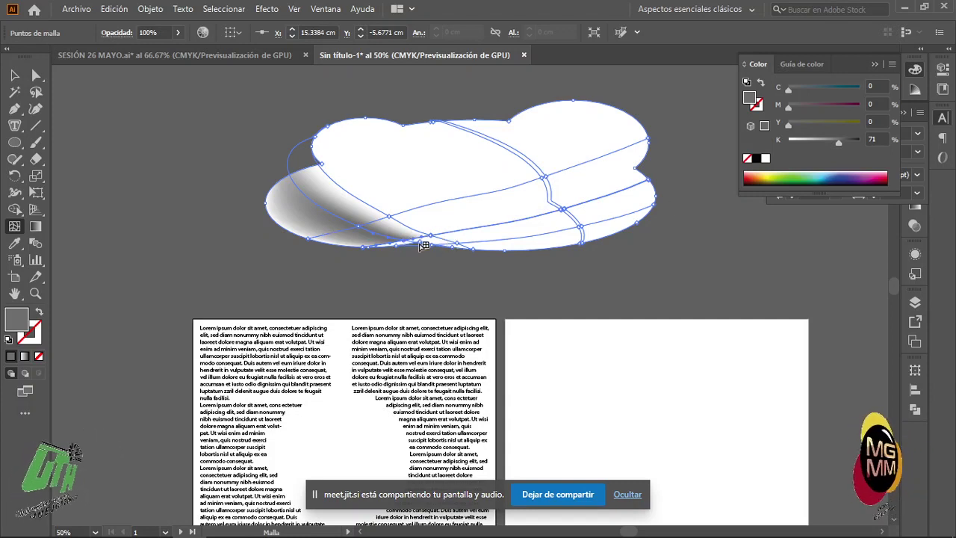
left_click(461, 246)
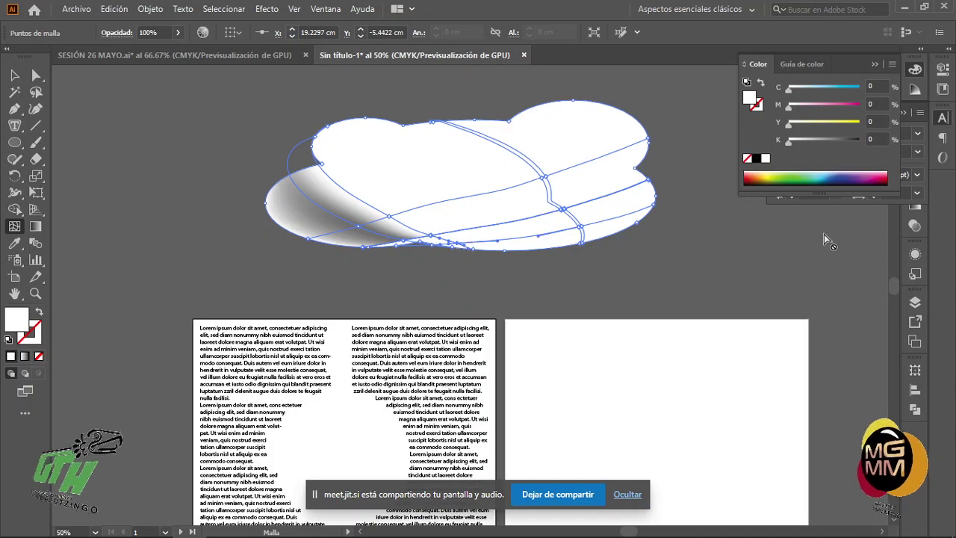
left_click(838, 141)
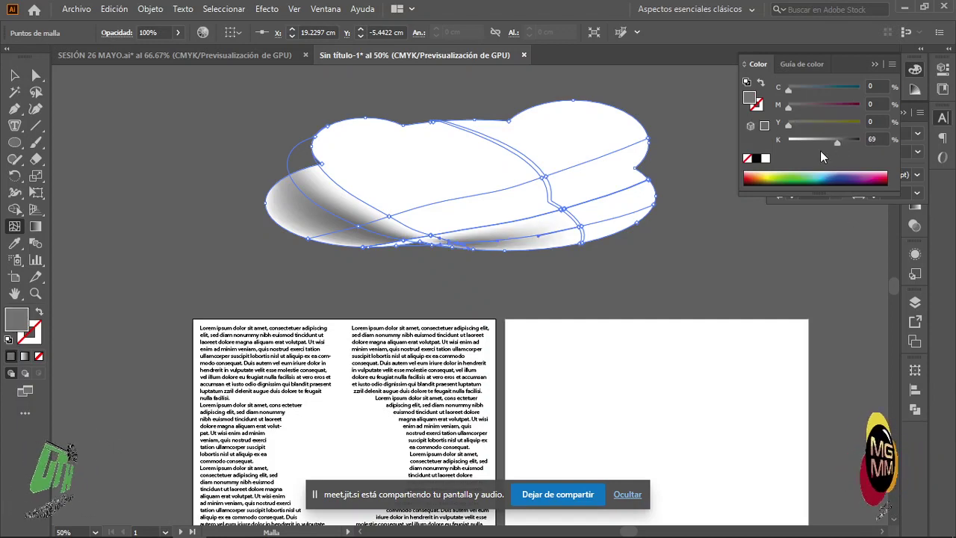
left_click(583, 228)
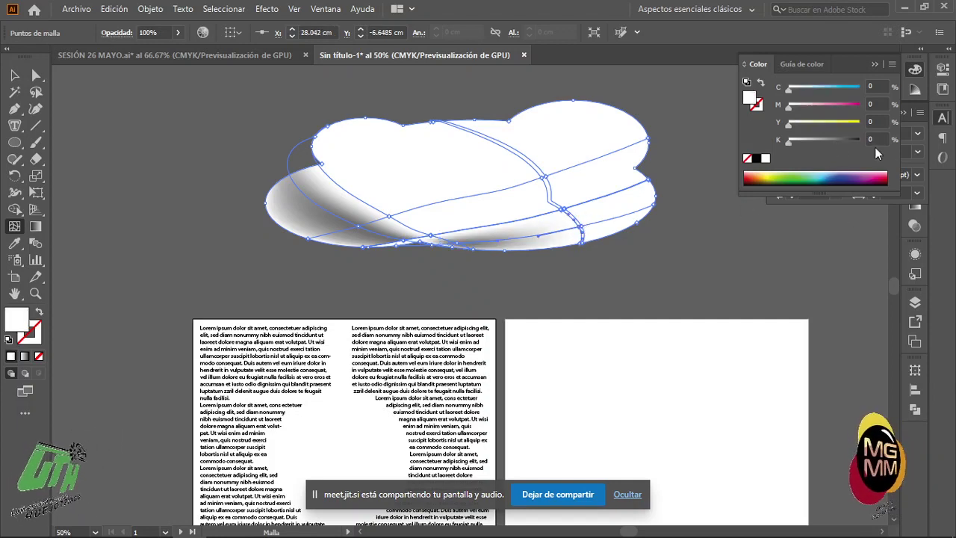
left_click(840, 141)
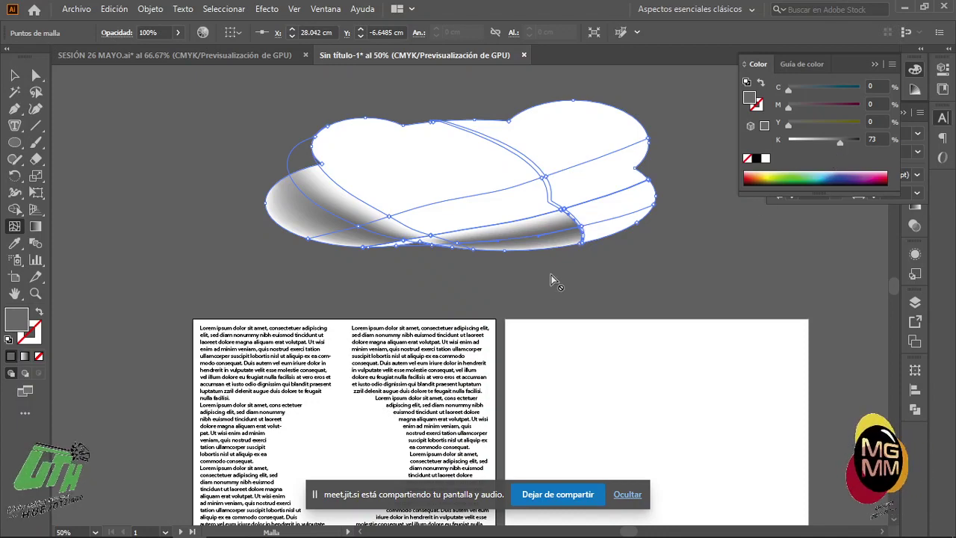
scroll(553, 279, "up", 4)
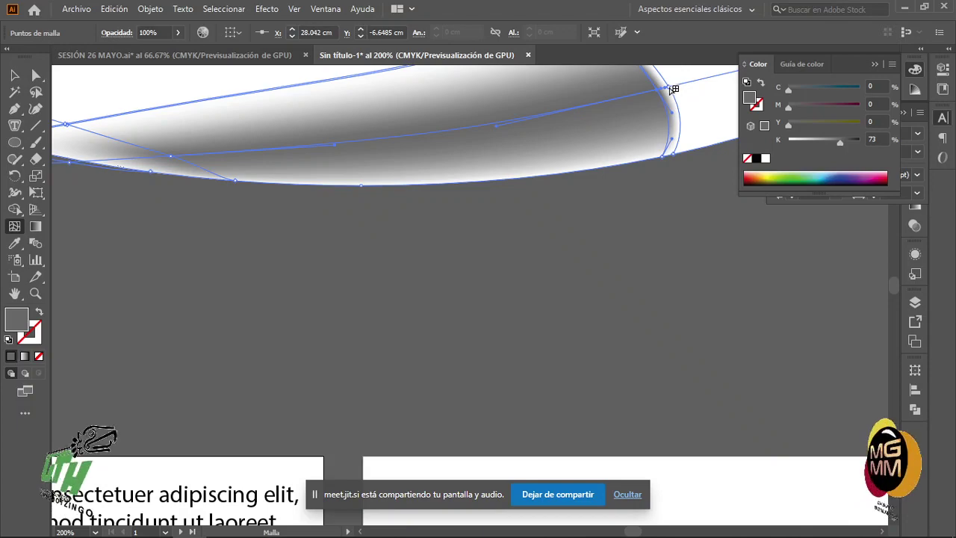
left_click(674, 89)
left_click(840, 140)
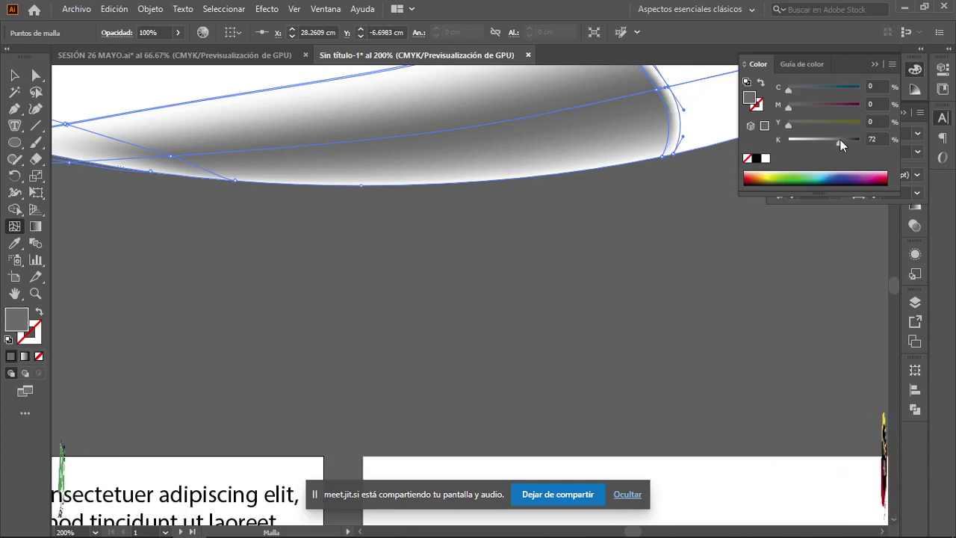
scroll(597, 238, "down", 3)
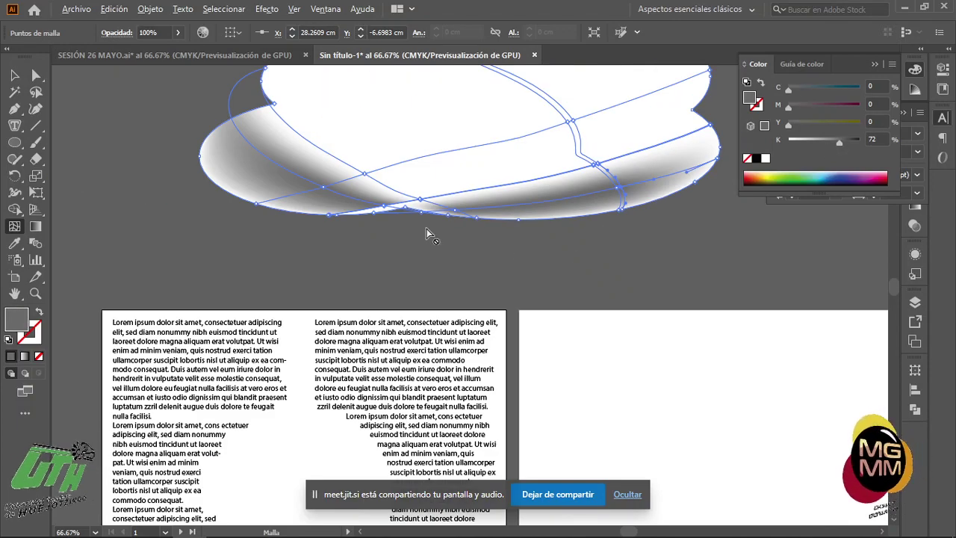
scroll(427, 232, "up", 2)
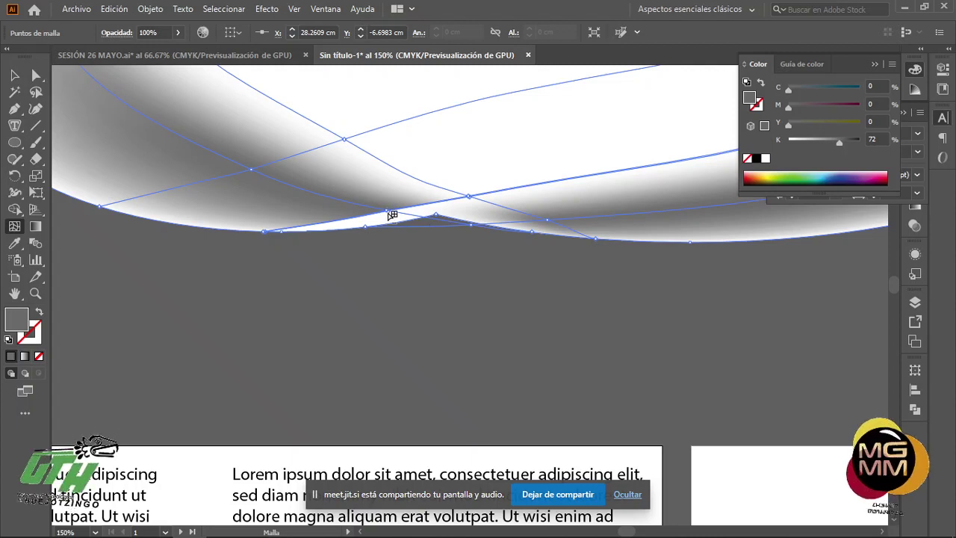
scroll(392, 215, "up", 3)
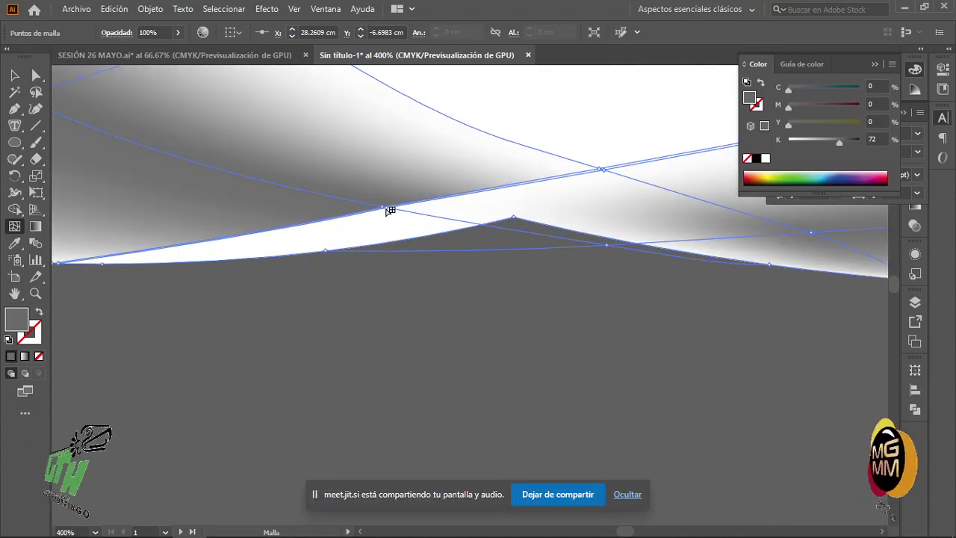
left_click(391, 210)
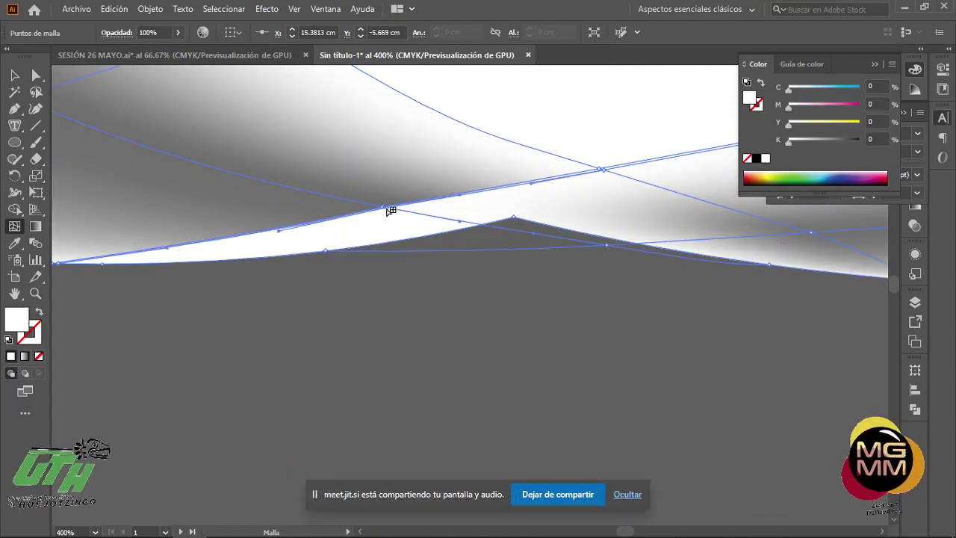
scroll(419, 227, "down", 1)
left_click(423, 224)
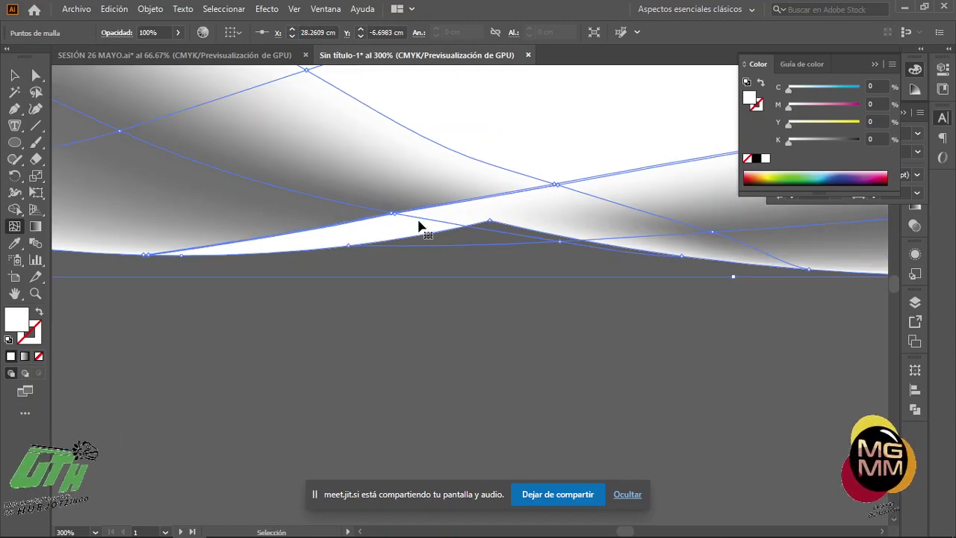
left_click(420, 227)
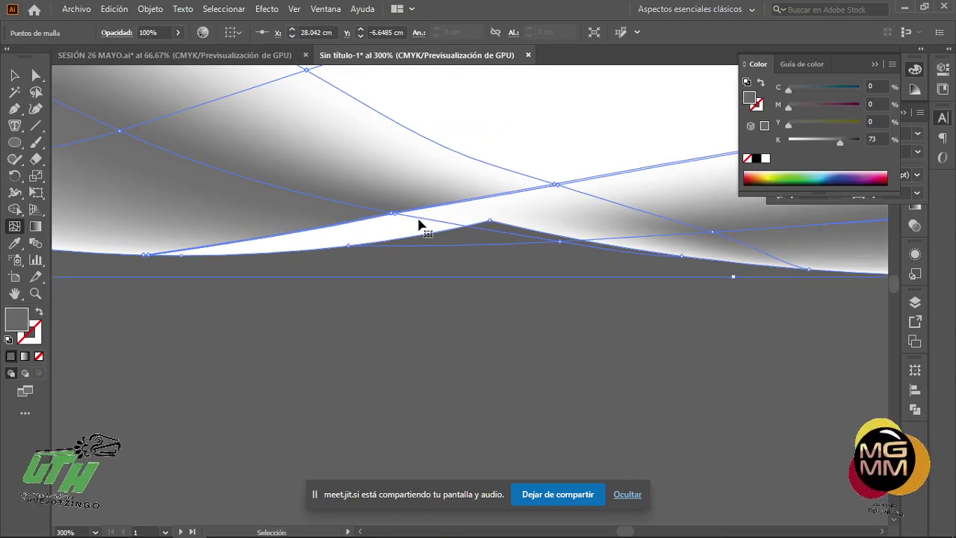
scroll(432, 228, "down", 5)
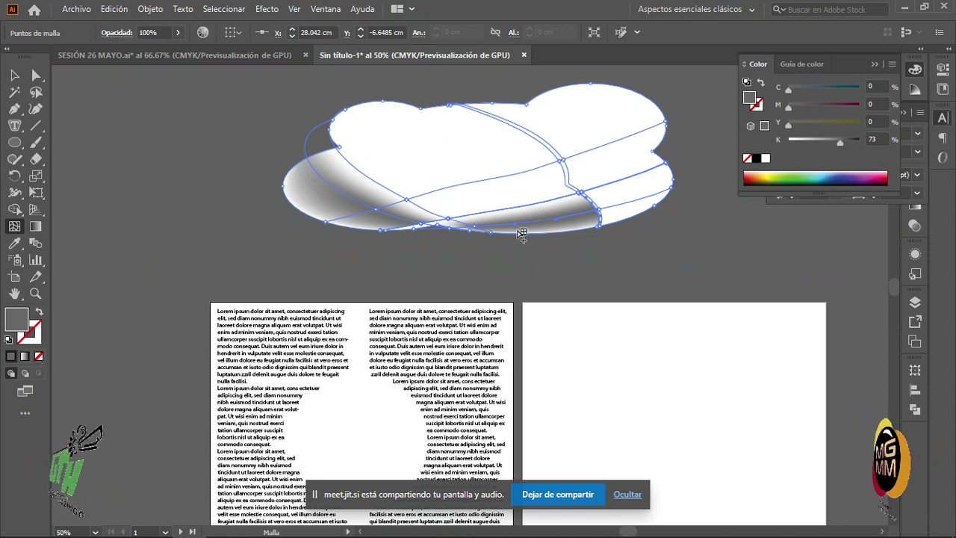
Shade the outer mesh point beside the dark area at the cloud's lower right with 68% black
scroll(610, 216, "up", 4)
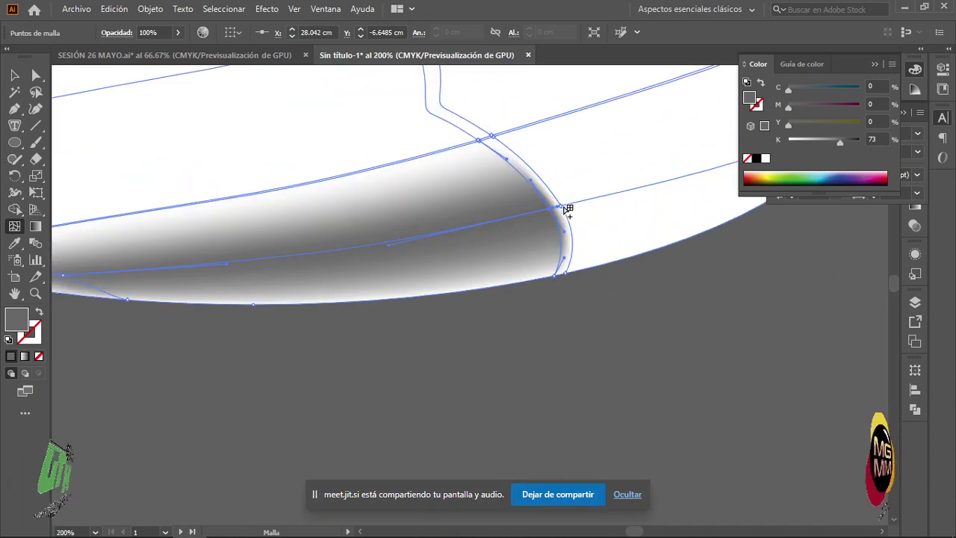
left_click(562, 206)
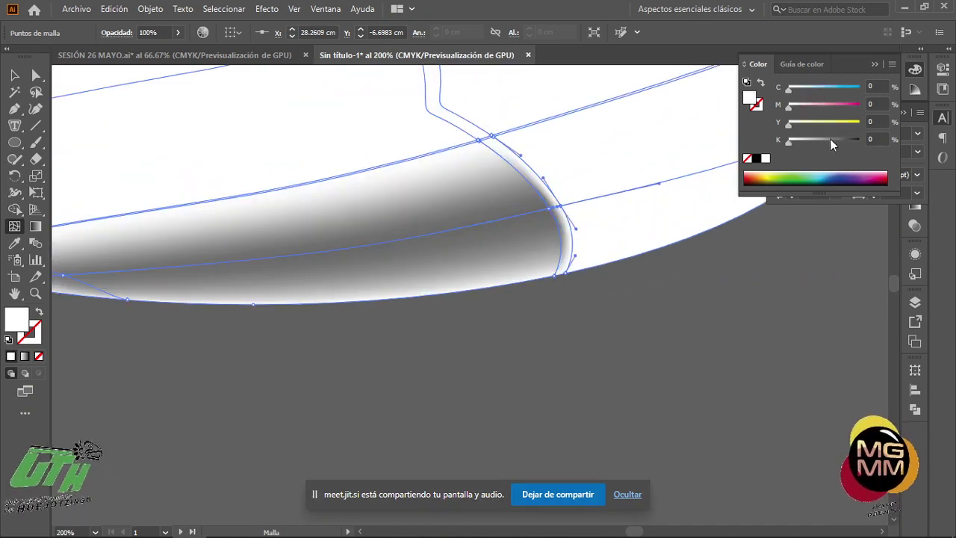
left_click_drag(830, 138, 838, 139)
scroll(641, 335, "down", 3)
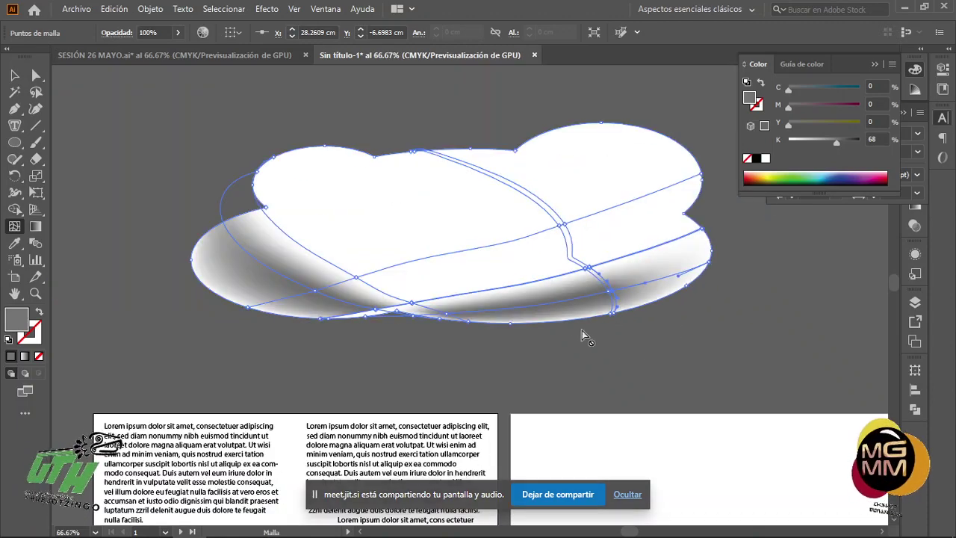
Move that lower-right mesh point outward along its mesh line to about X 29.92 cm, Y -7.09 cm
key("v")
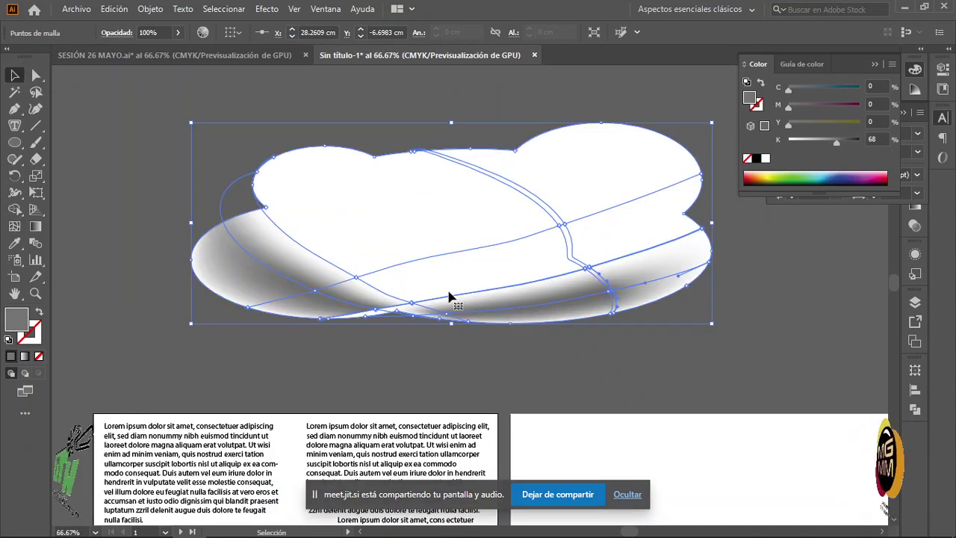
scroll(637, 324, "up", 1)
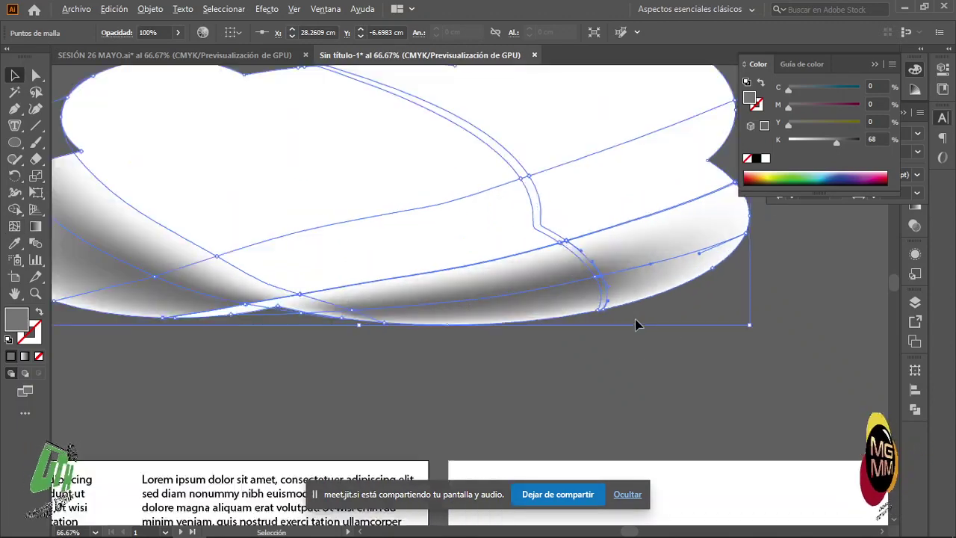
scroll(637, 324, "up", 4)
scroll(603, 310, "down", 1)
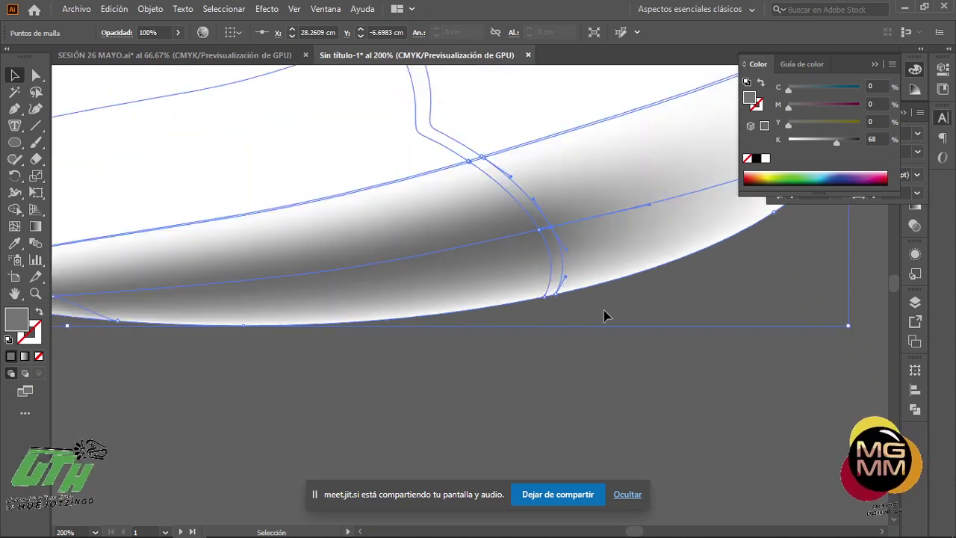
key("a")
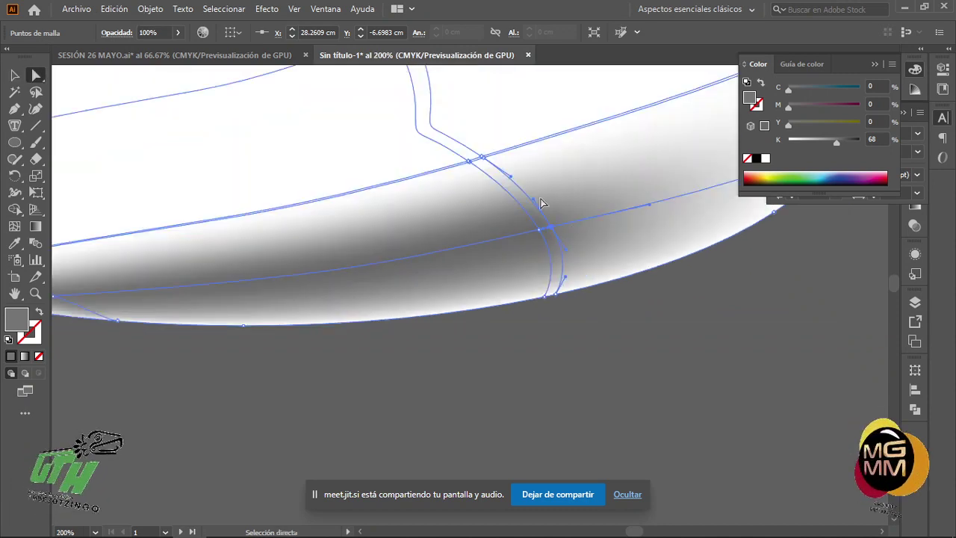
left_click_drag(553, 233, 642, 206)
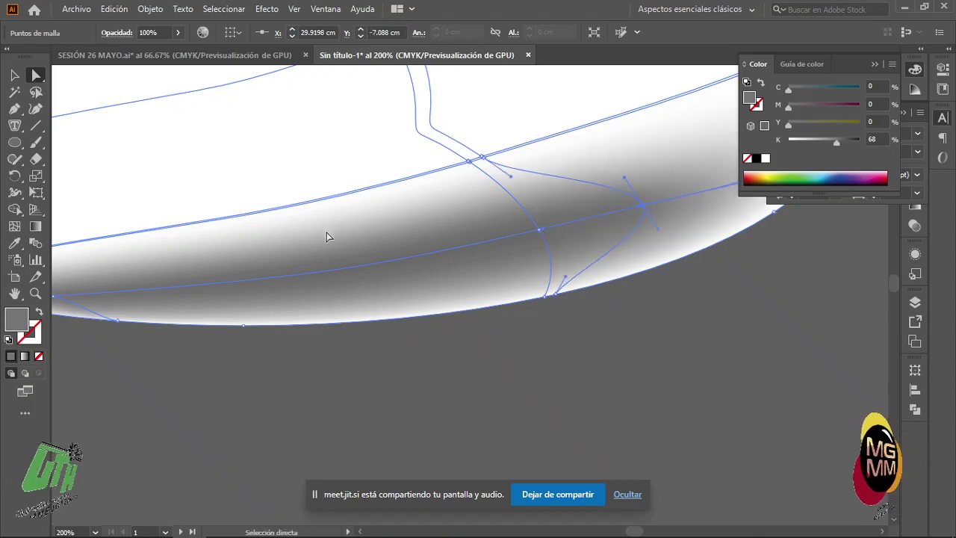
Shade the white mesh point left of the cloud's bottom notch with 67% black and move it towards the notch, to about X 16.18 cm
scroll(326, 234, "down", 4)
scroll(202, 252, "up", 6)
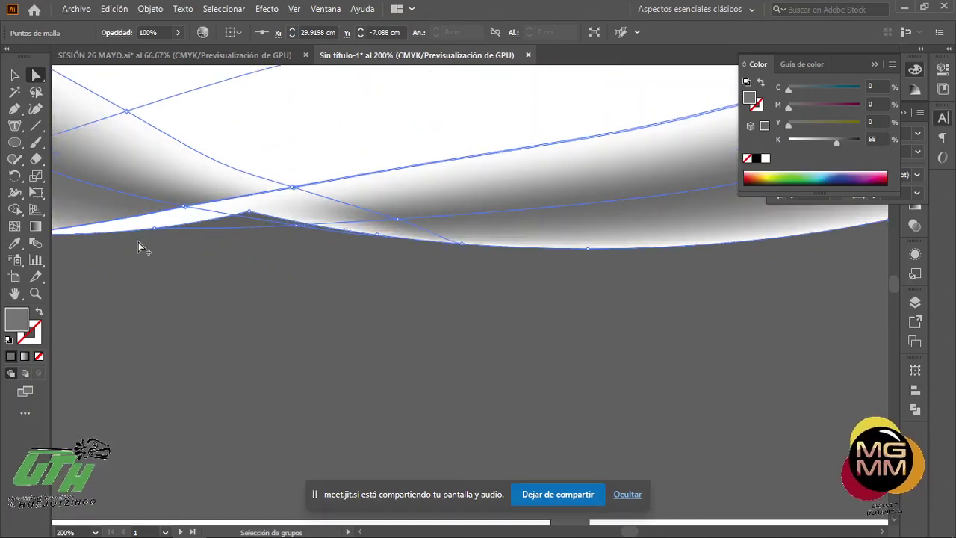
left_click(234, 173)
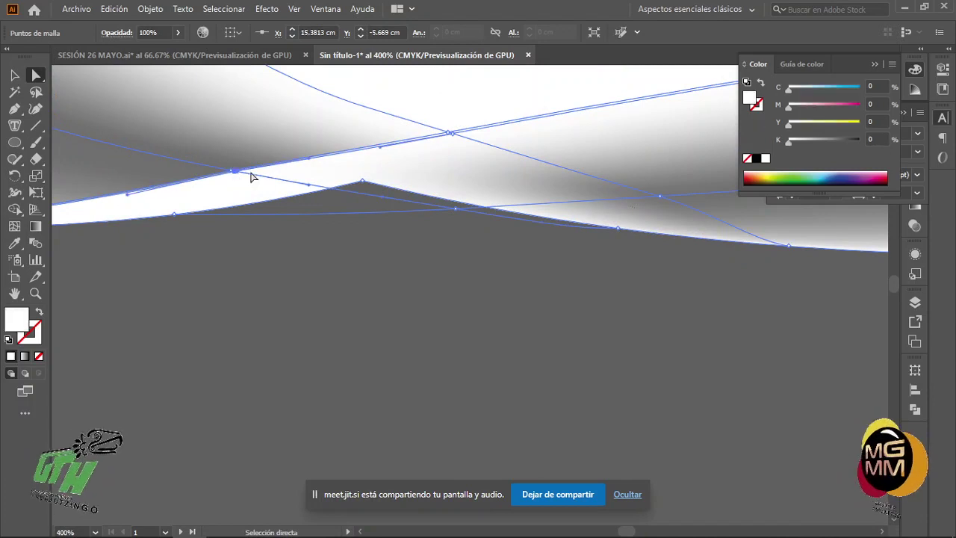
left_click(836, 140)
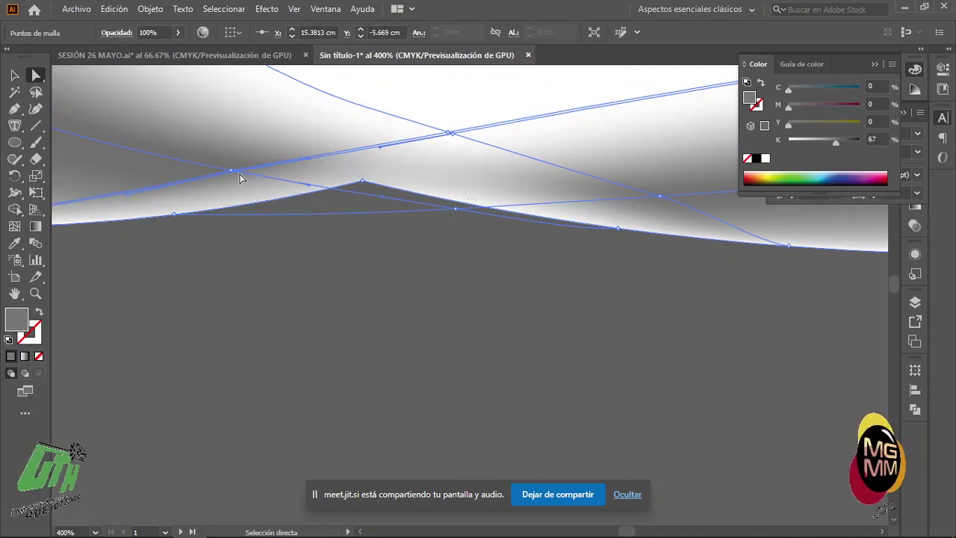
left_click_drag(239, 177, 361, 180)
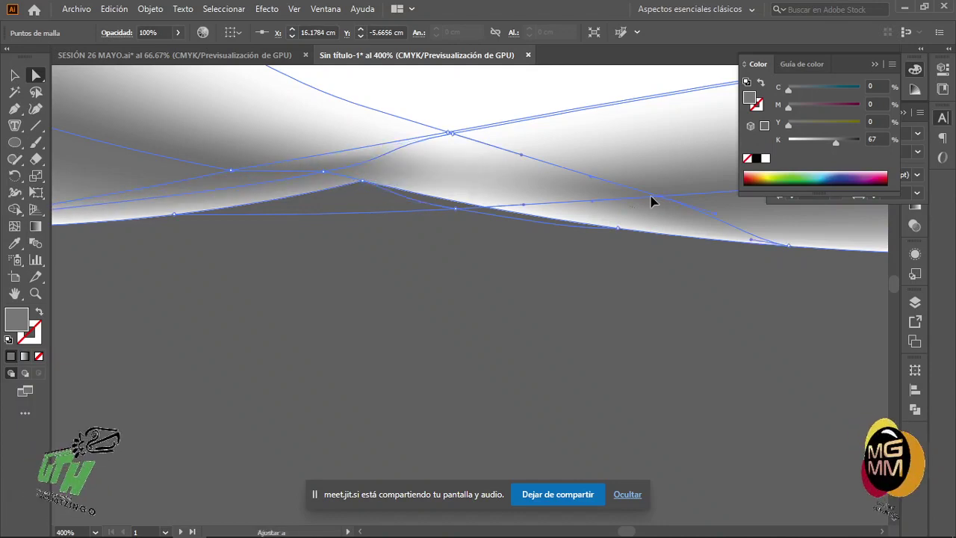
Move the grey mesh point right of the bottom notch closer to it, to about X 18.47 cm, Y -5.42 cm, and deselect the cloud
left_click_drag(650, 199, 602, 205)
scroll(537, 230, "down", 3)
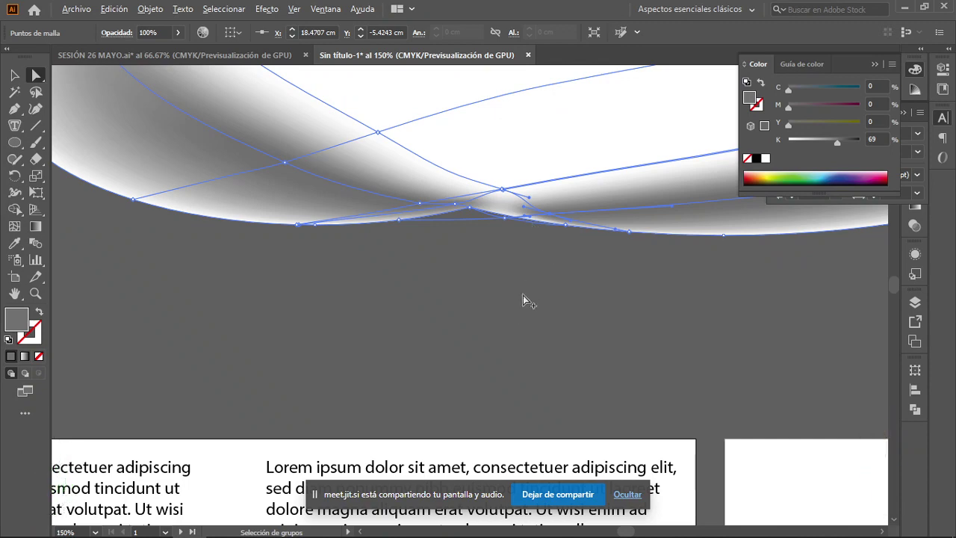
left_click(496, 319)
scroll(496, 319, "down", 4)
scroll(589, 299, "up", 2)
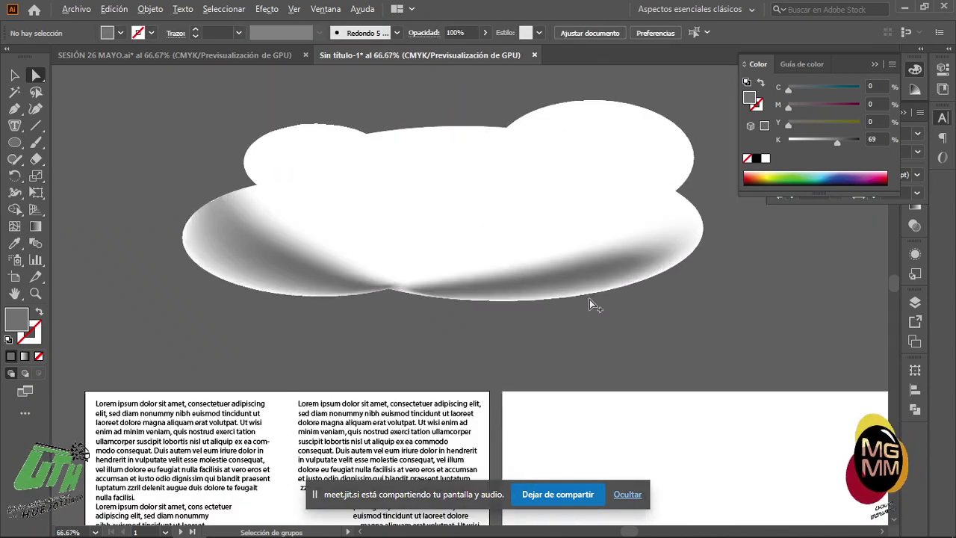
Add two mesh points to the cloud, one at its centre and one above the dark lower-right area
left_click(455, 231)
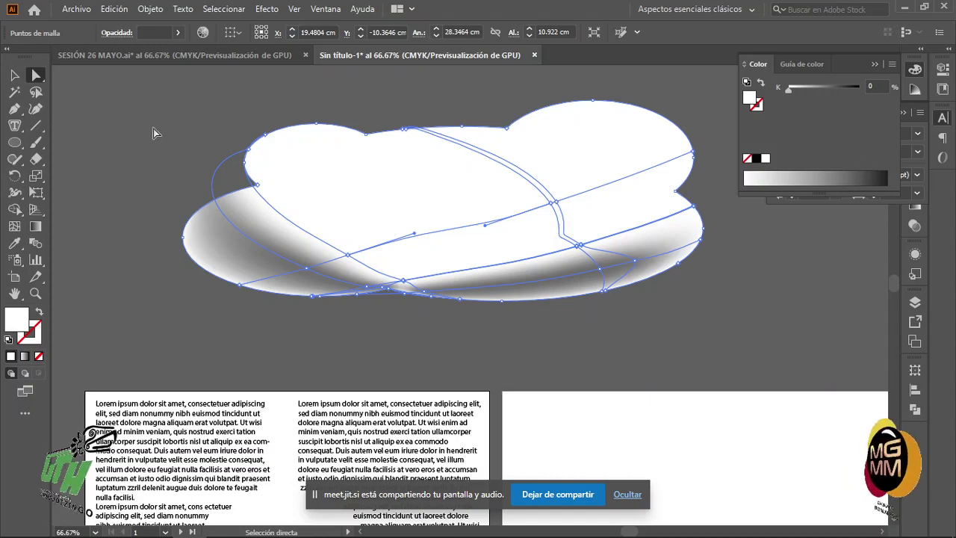
left_click(15, 226)
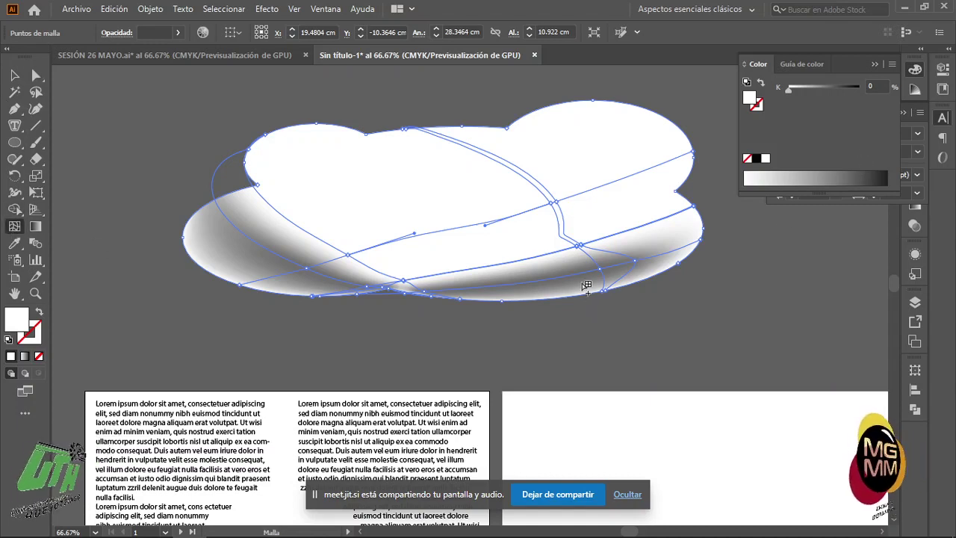
left_click(427, 232)
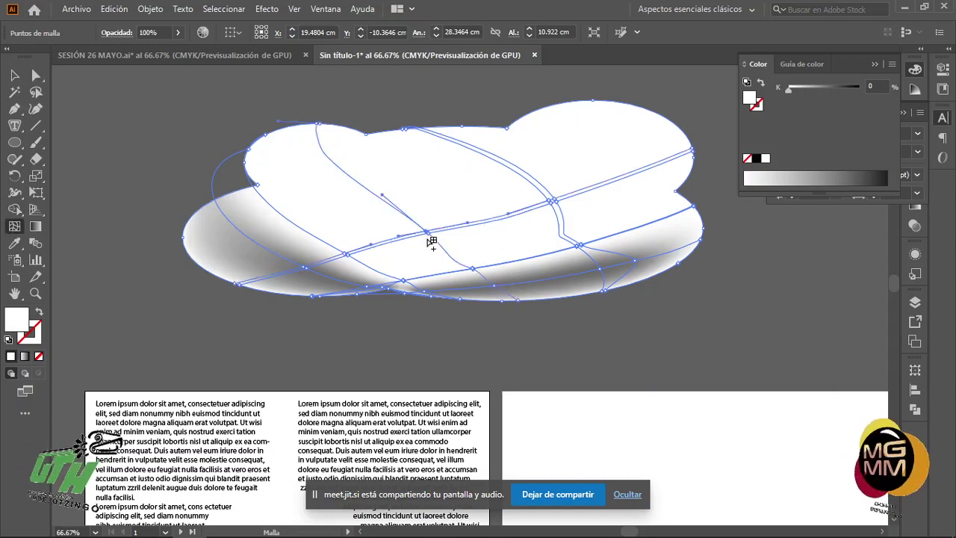
left_click(571, 239)
Shade the two adjacent mesh points at the cloud's centre, using 29% black for the lower and 16.86% for the upper
scroll(456, 248, "up", 2)
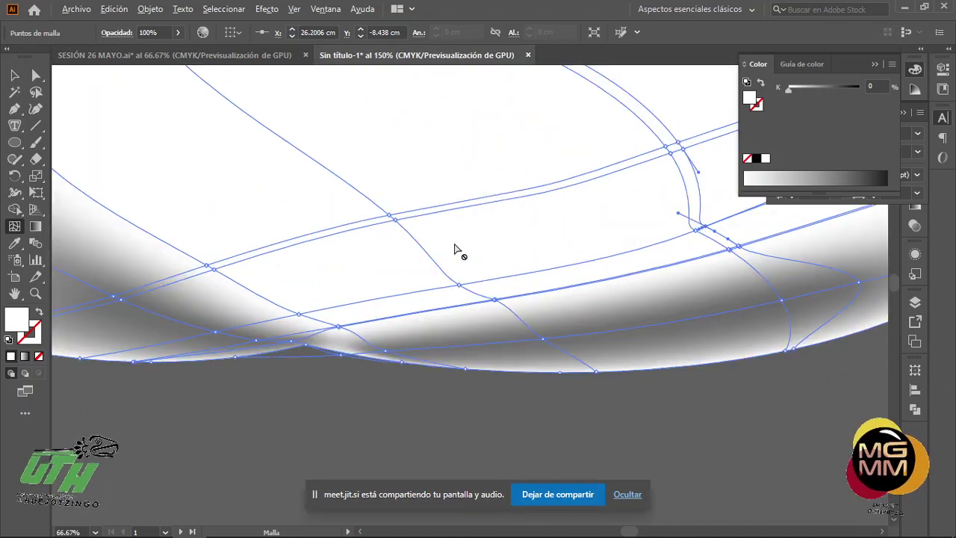
scroll(456, 249, "up", 1)
left_click(375, 210)
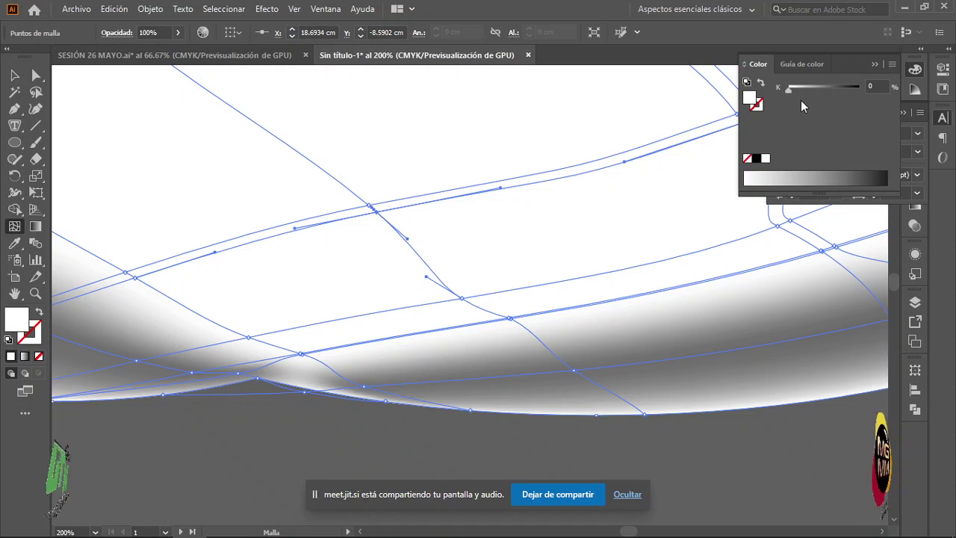
left_click(809, 86)
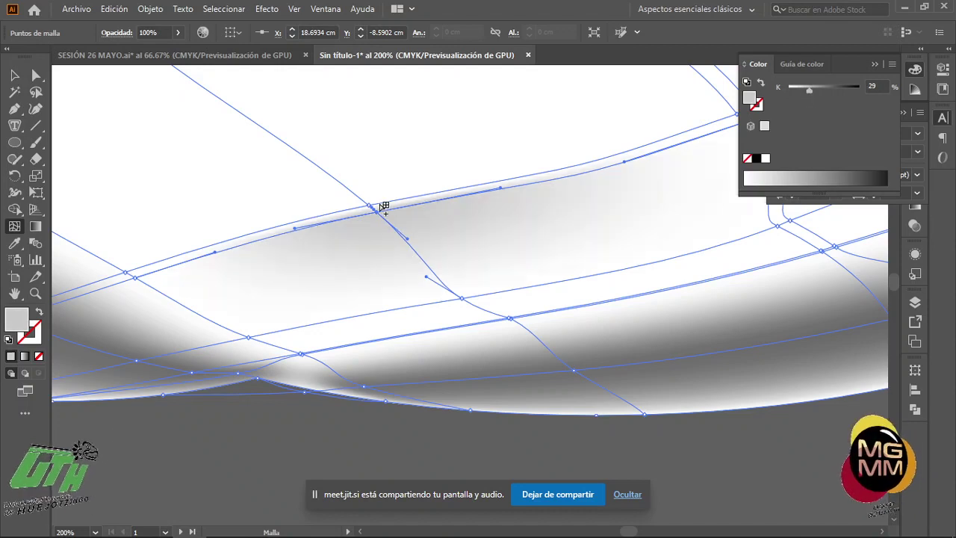
key("ctrl+z")
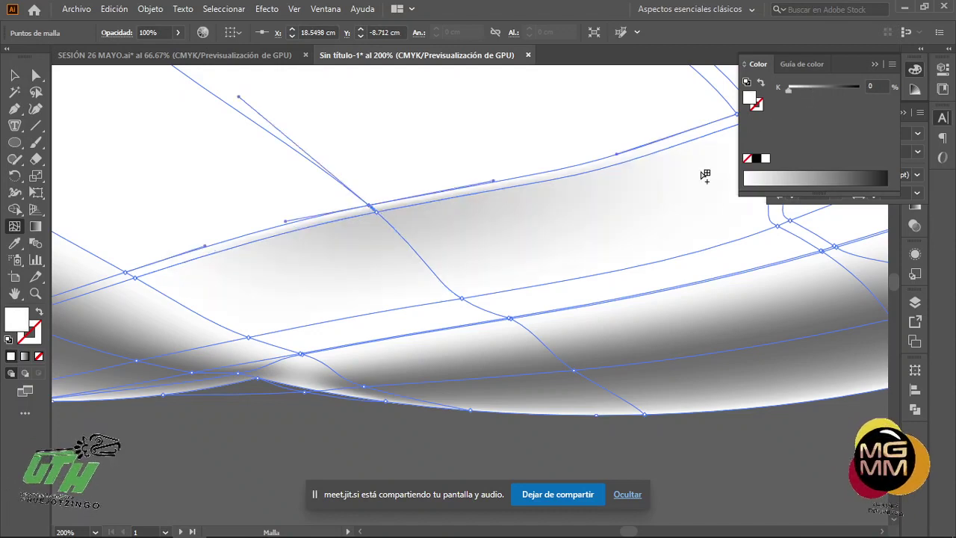
left_click(777, 175)
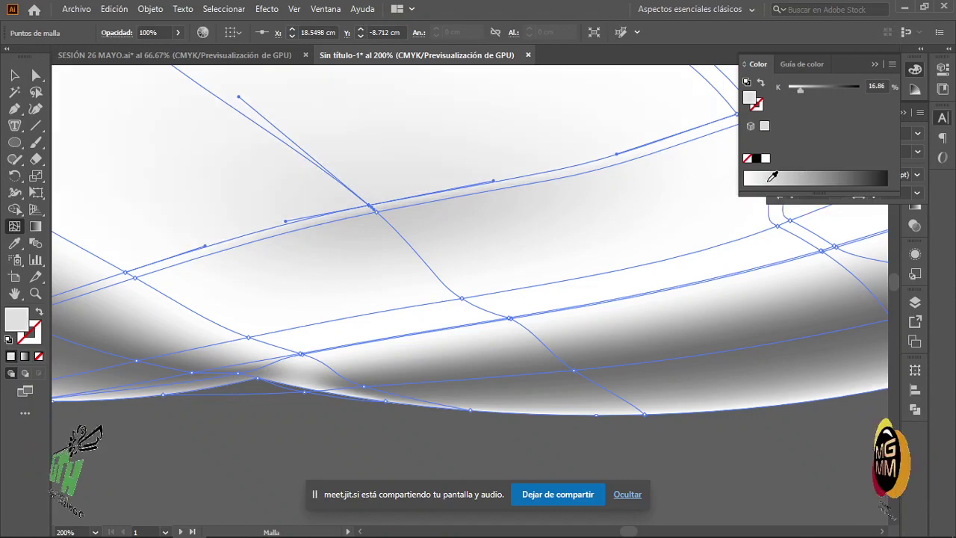
Shade the inner mesh point at the fold above the dark lower-right area with 52.94% black
key("ctrl+minus")
key("ctrl+minus")
key("ctrl+minus")
key("ctrl+plus")
key("ctrl+plus")
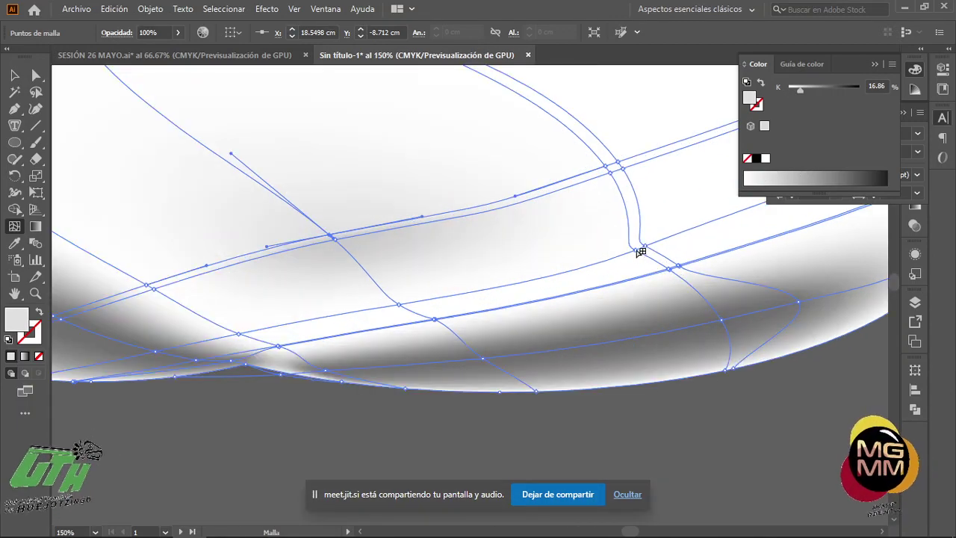
left_click(641, 252)
left_click(816, 179)
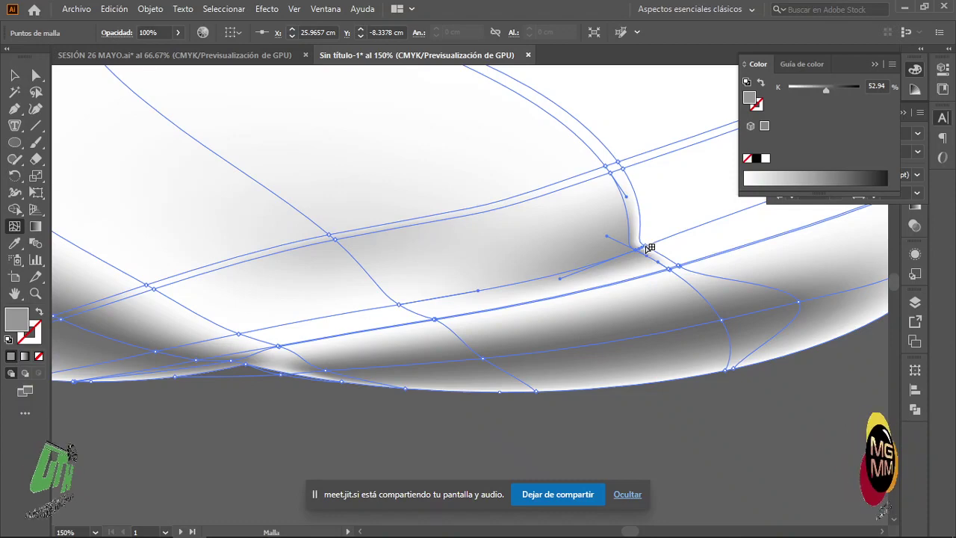
Move the adjacent outer mesh point to about X 27.37 cm, Y -8.97 cm, shade it with 44.71% black, and deselect the cloud
left_click(692, 227)
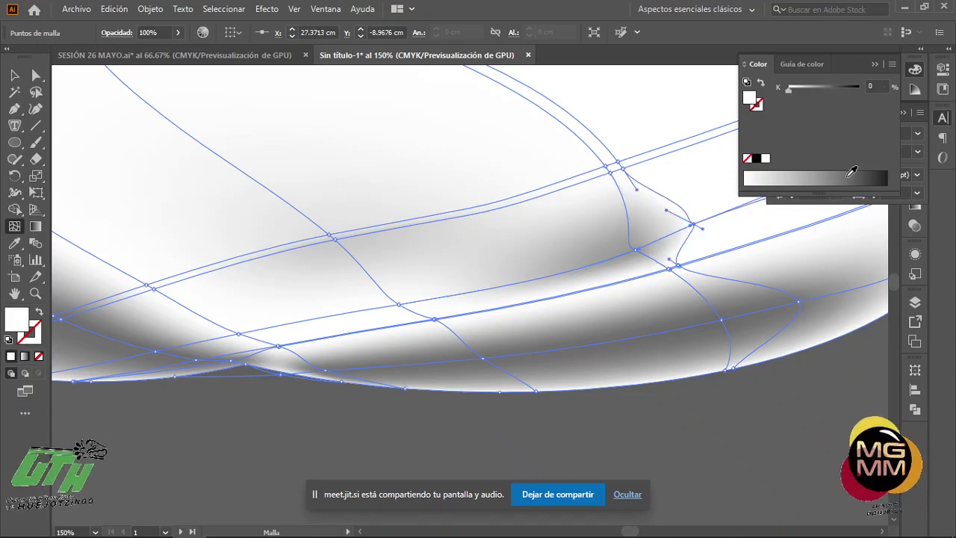
left_click(814, 177)
scroll(768, 295, "down", 3)
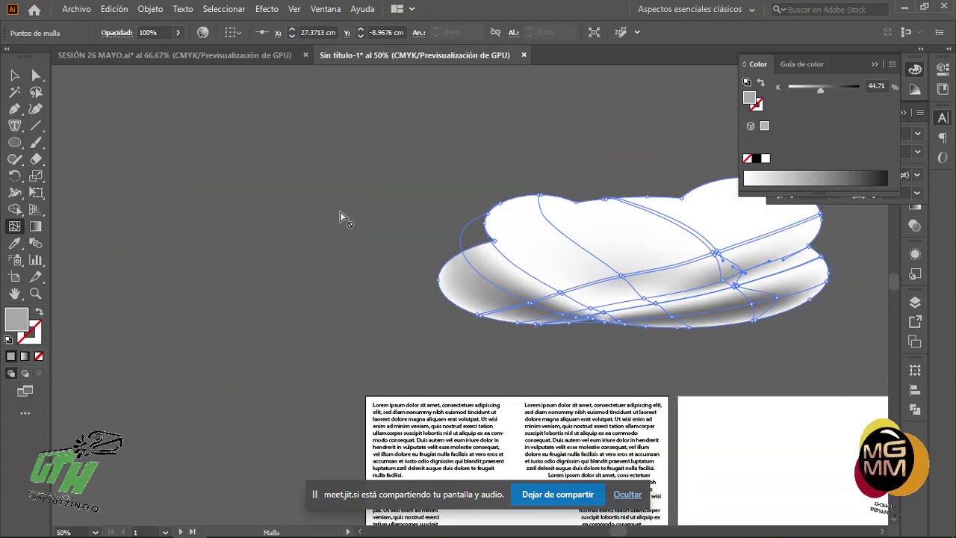
key("v")
left_click(315, 200)
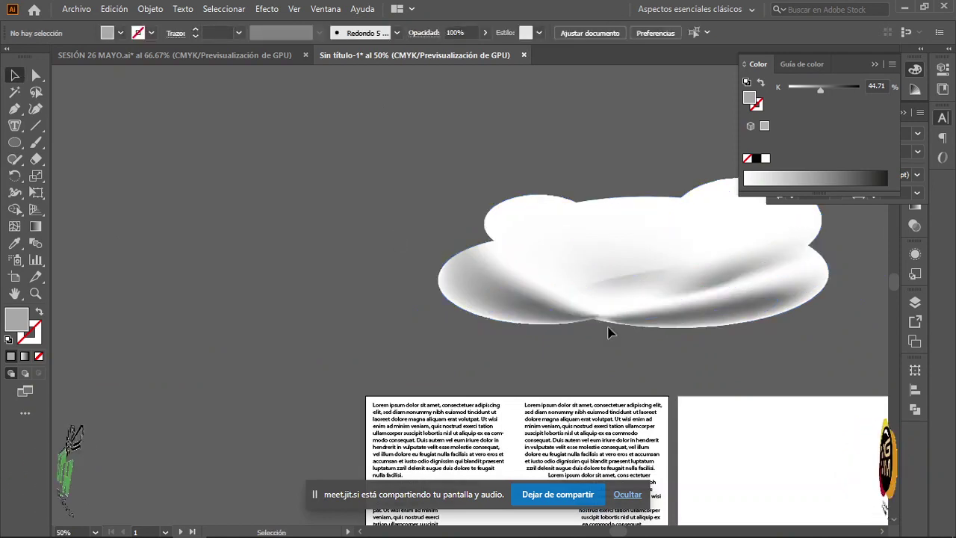
Add a mesh point shaded 44.71% black in the cloud's upper middle, at about X 18.42 cm, Y -12.96 cm
key("space")
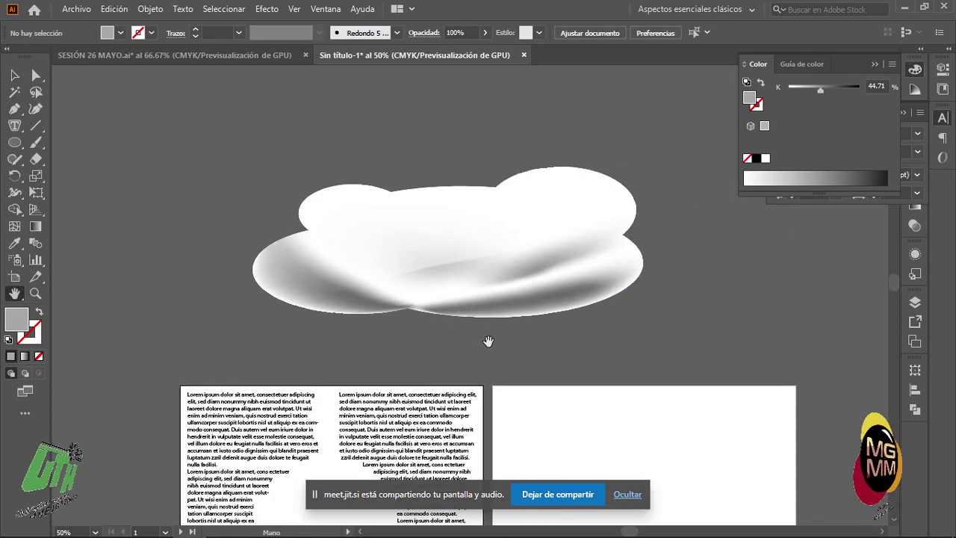
scroll(426, 312, "up", 1)
scroll(426, 312, "down", 1)
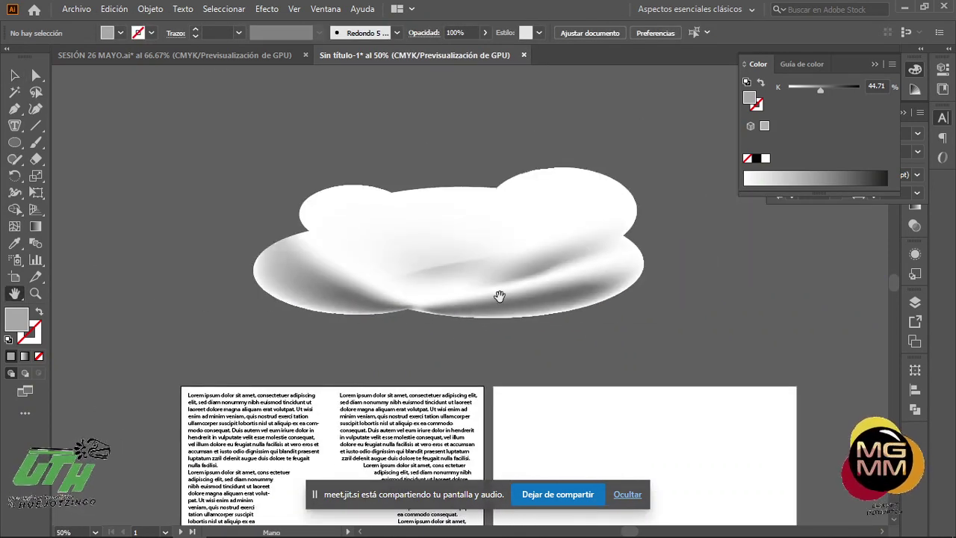
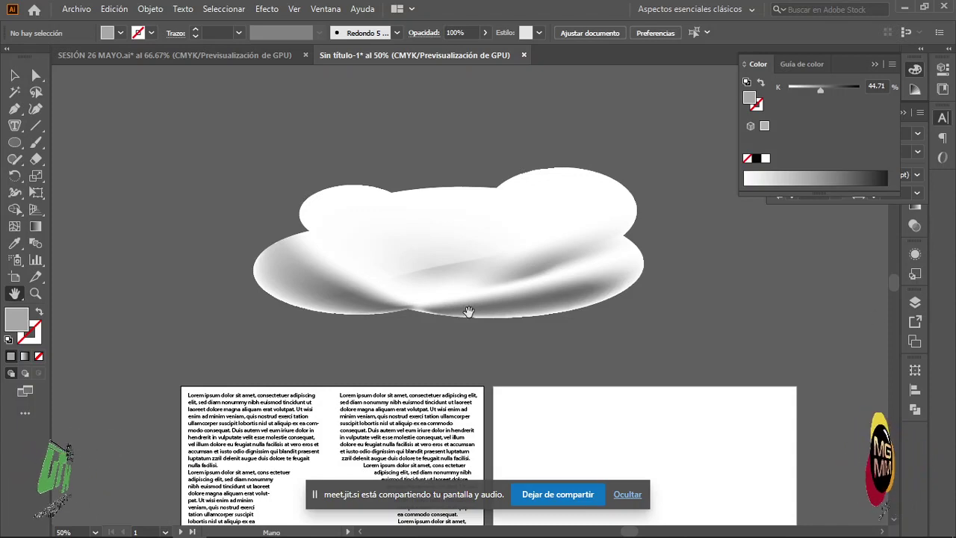
scroll(447, 255, "up", 1)
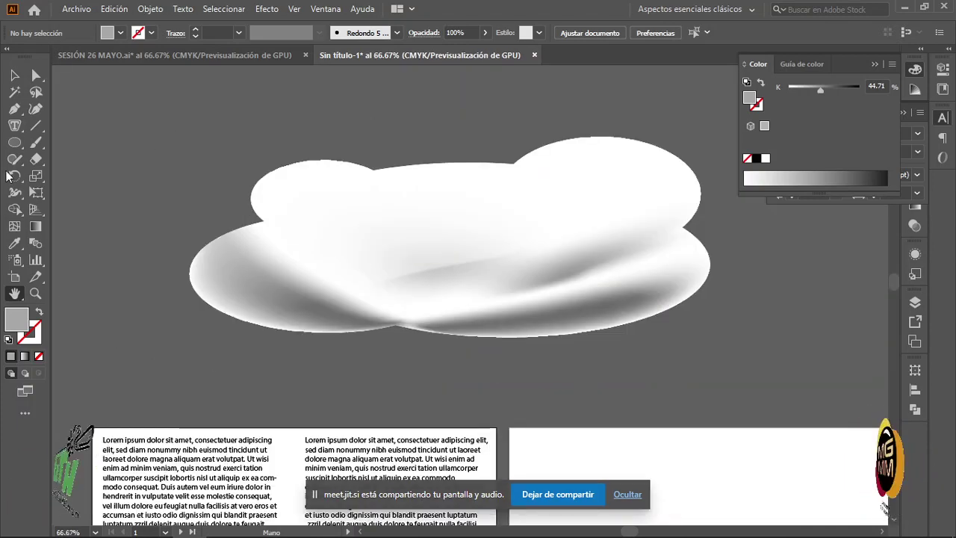
left_click(14, 225)
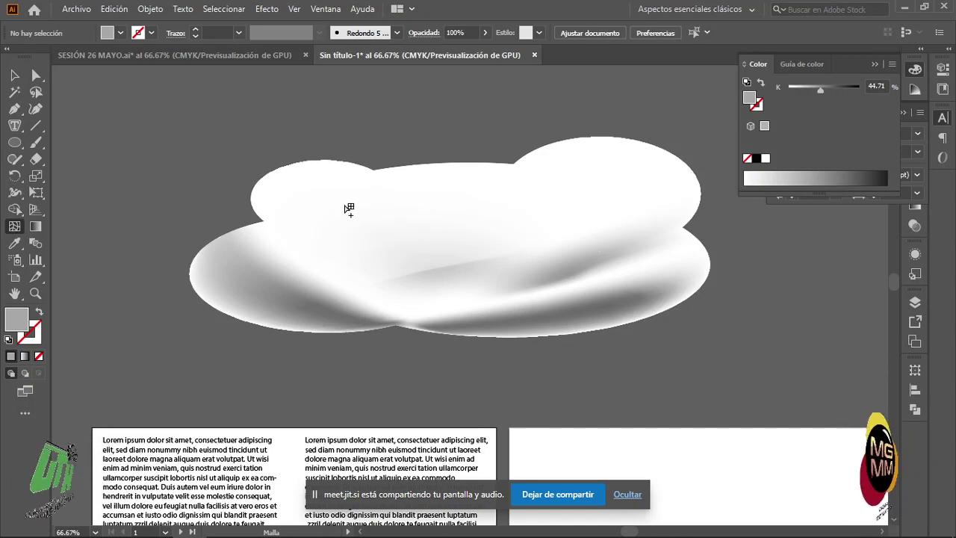
left_click(432, 192)
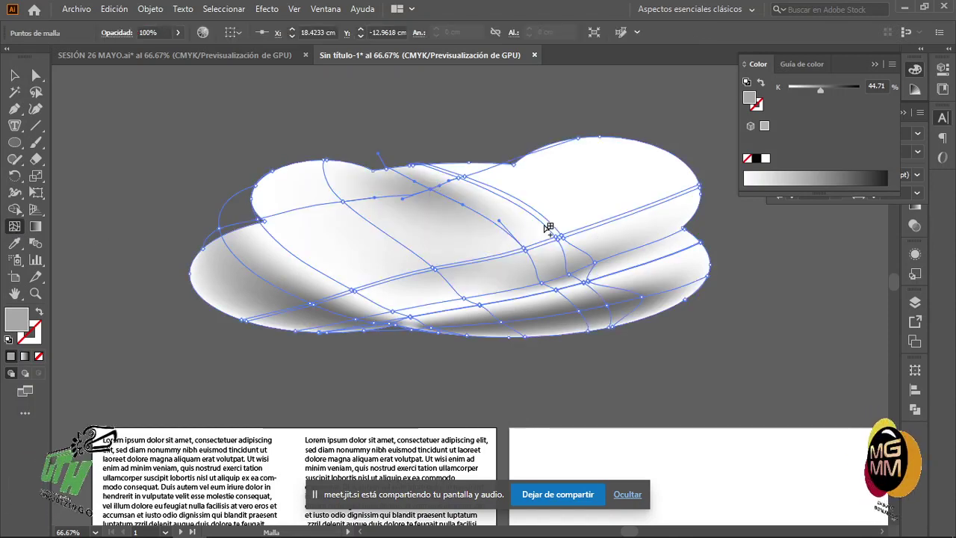
left_click(916, 71)
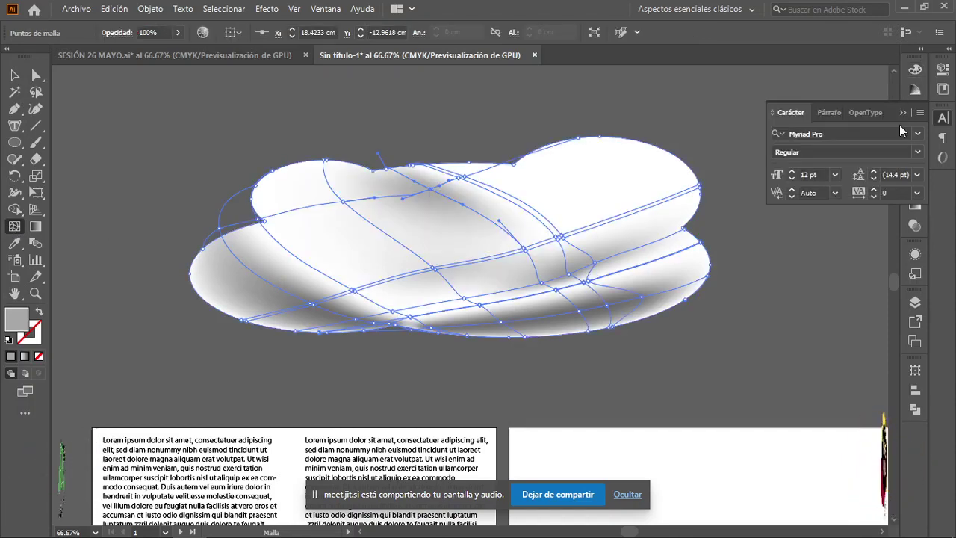
left_click(915, 73)
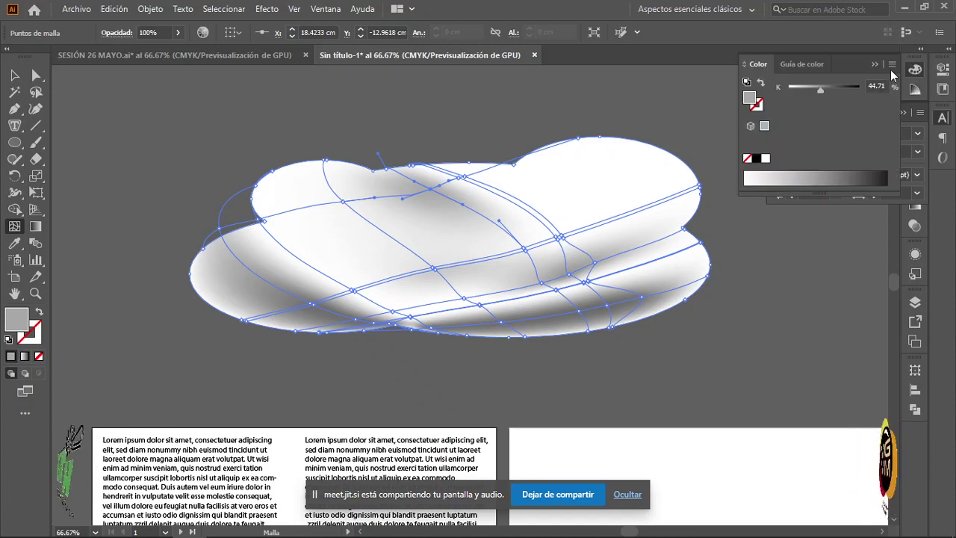
Switch the colour sliders to CMYK and recolour the mesh point in the cloud's upper middle pale yellow from the spectrum
left_click(892, 66)
left_click(794, 138)
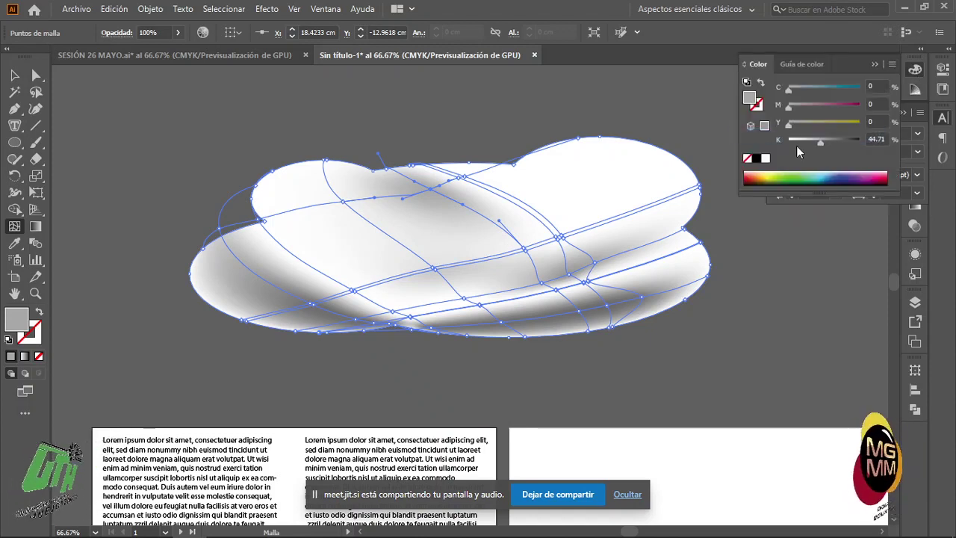
left_click(774, 173)
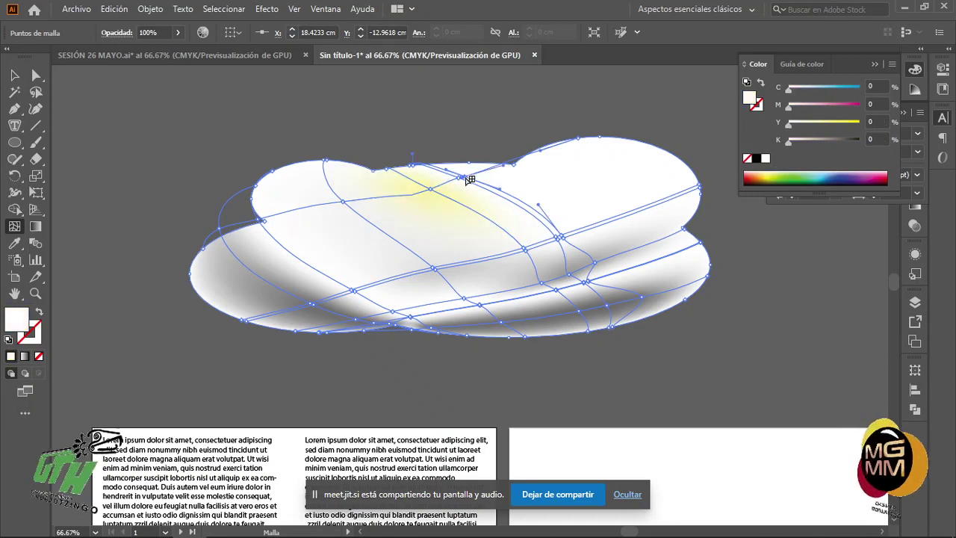
Add a 67% yellow mesh point at about X 26.98 cm, Y -13.89 cm, and shade the one at X 23.13 cm, Y -12.45 cm with 51% yellow
left_click(589, 175)
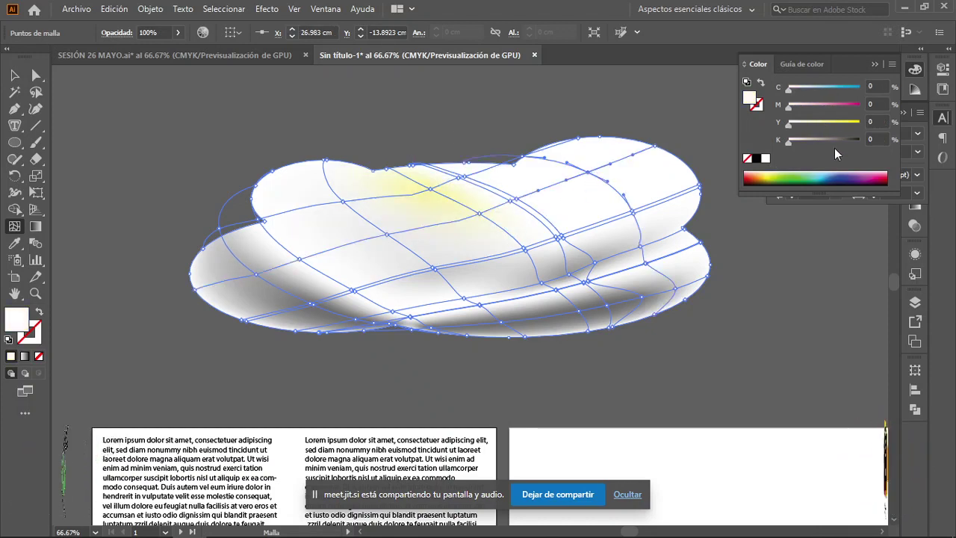
left_click(836, 123)
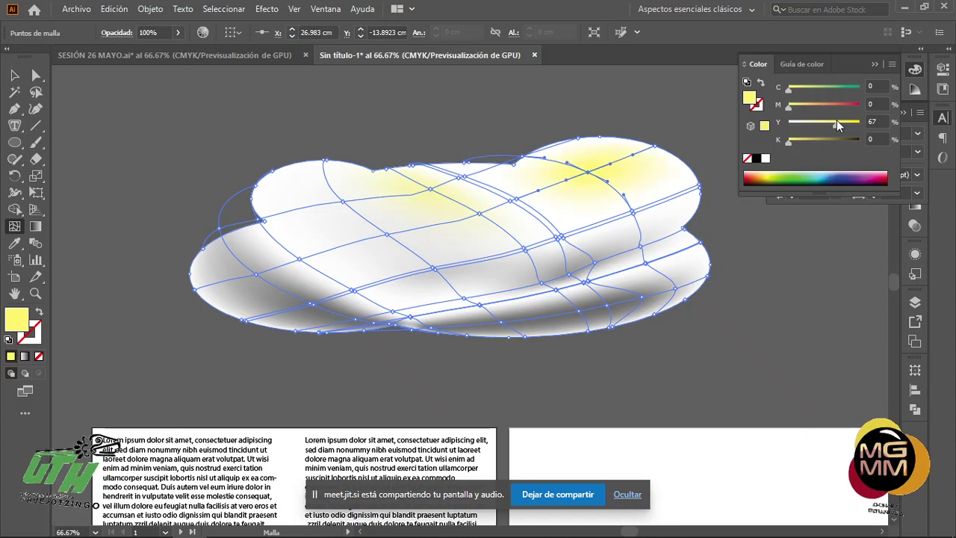
left_click(515, 201)
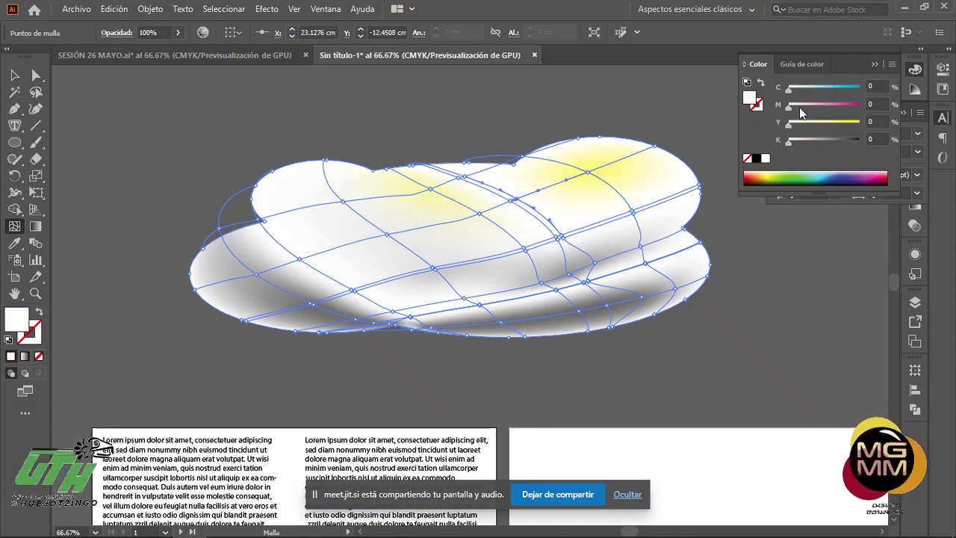
left_click(825, 124)
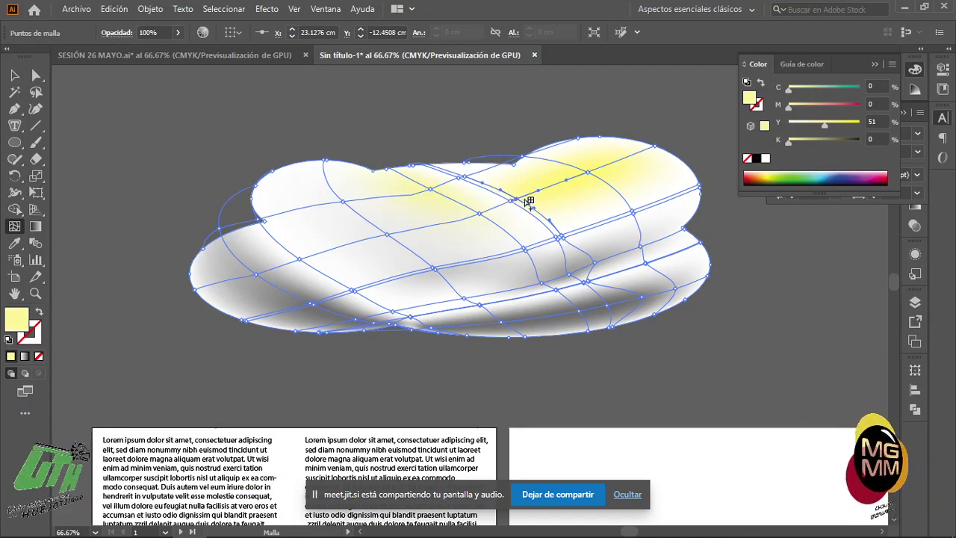
Add a 51% yellow mesh point at about X 22.80 cm, Y -12.31 cm and a cluster of them around the cloud's centre, and deselect the cloud
scroll(565, 182, "up", 4)
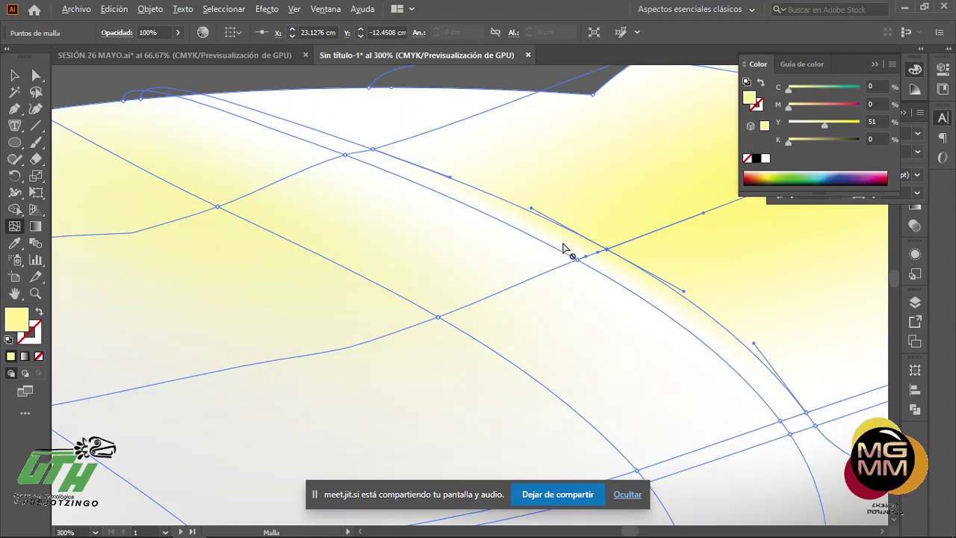
left_click_drag(584, 265, 583, 264)
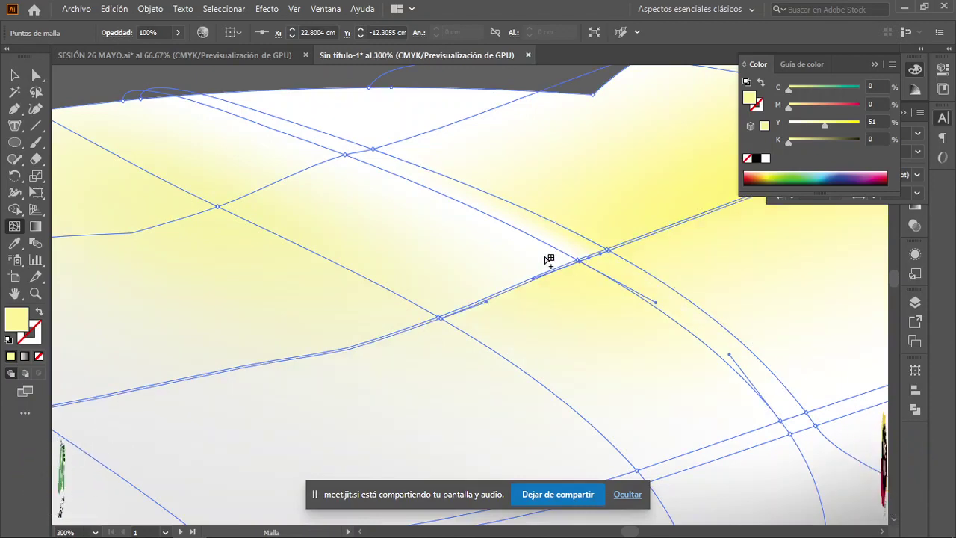
scroll(546, 263, "down", 3)
scroll(439, 340, "up", 3)
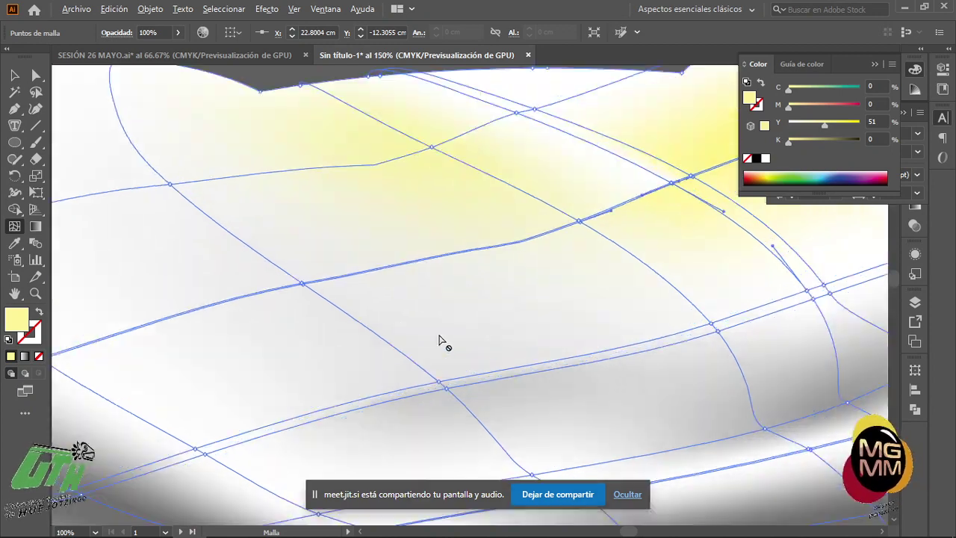
left_click(486, 323)
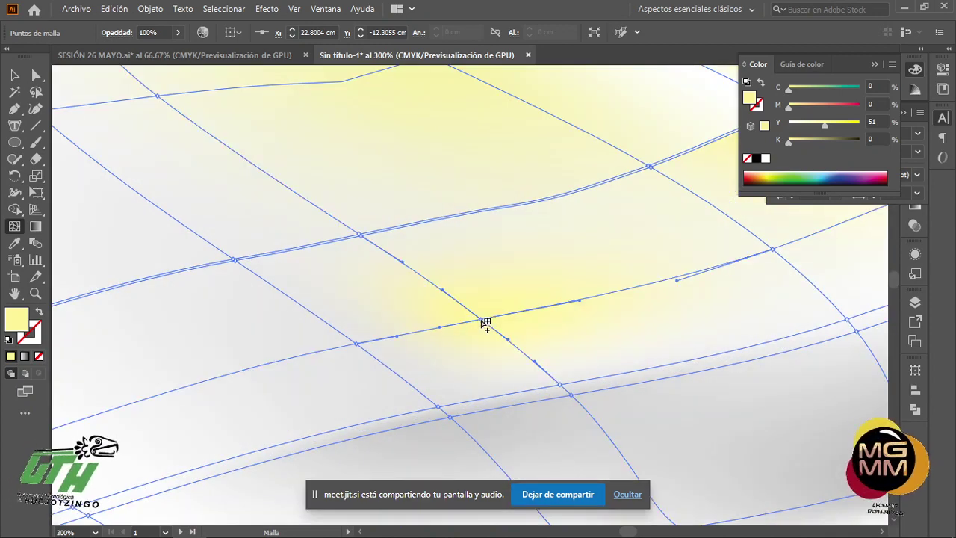
left_click(595, 296)
left_click(706, 274)
left_click(493, 342)
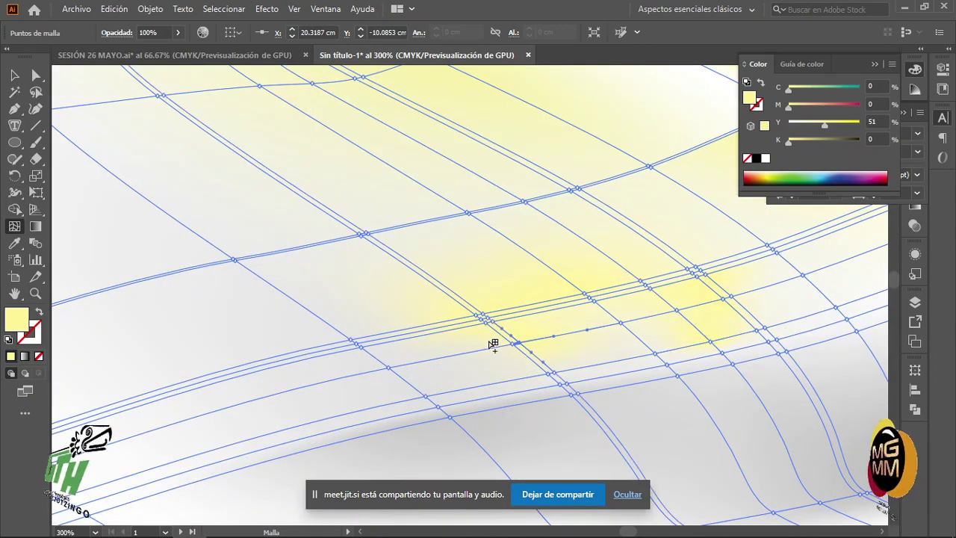
left_click(408, 292)
left_click(531, 279)
left_click(553, 302)
scroll(542, 368, "up", 5)
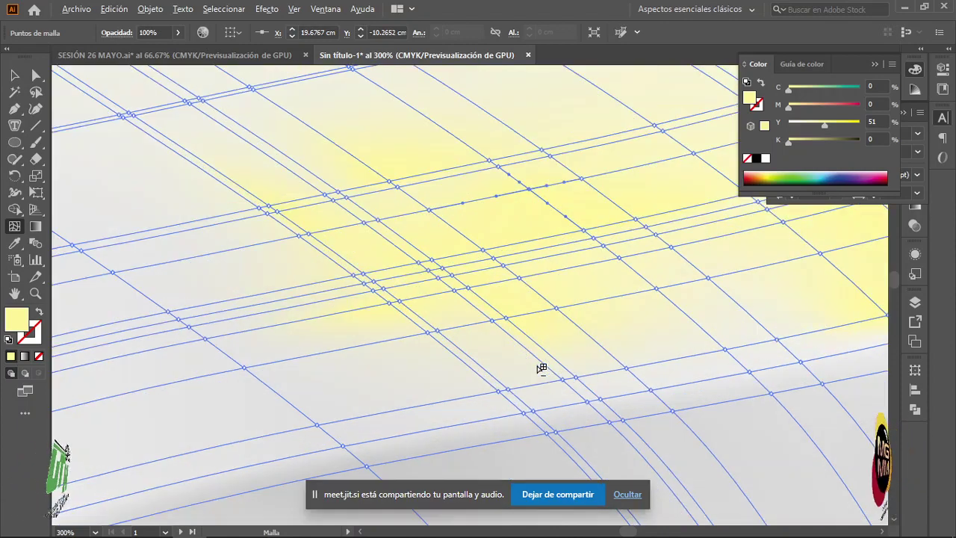
scroll(542, 369, "down", 9)
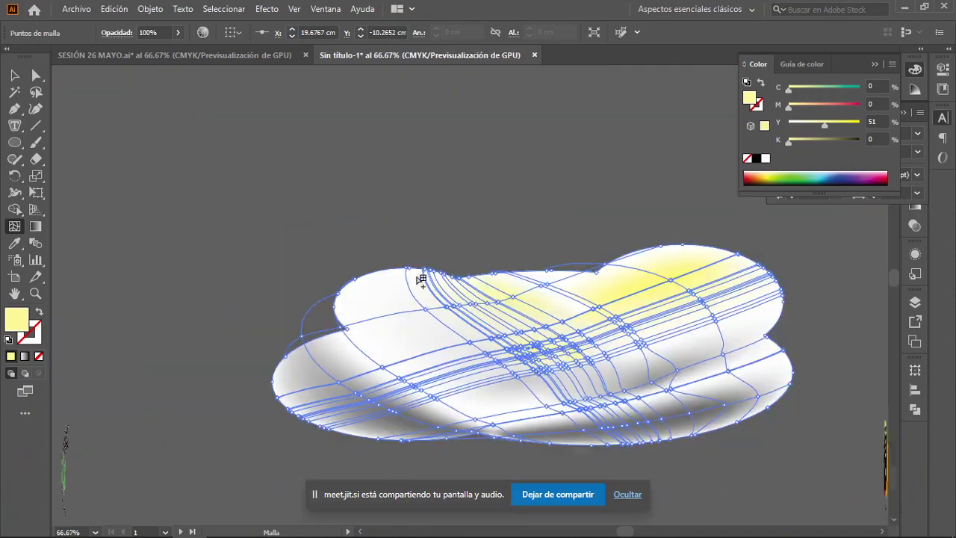
key("v")
left_click(295, 234)
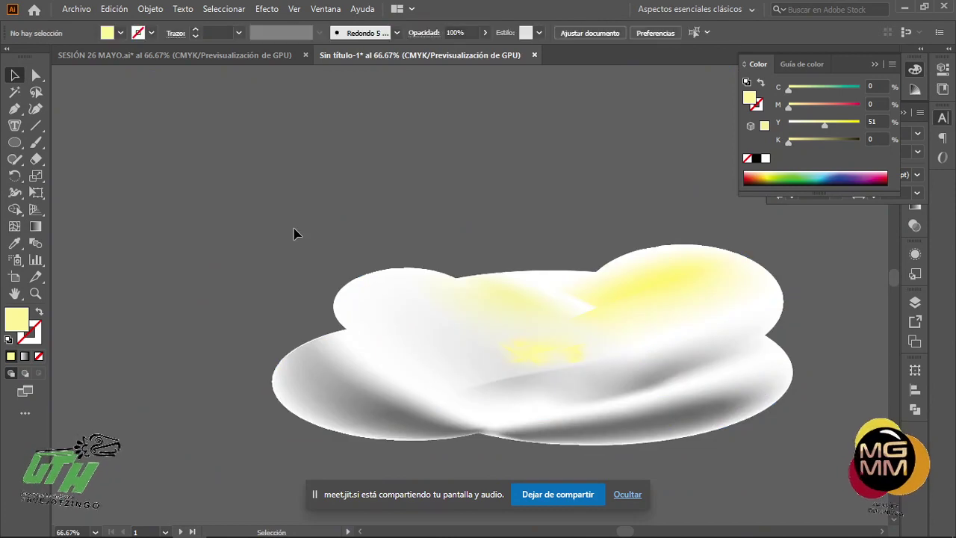
scroll(611, 384, "up", 3)
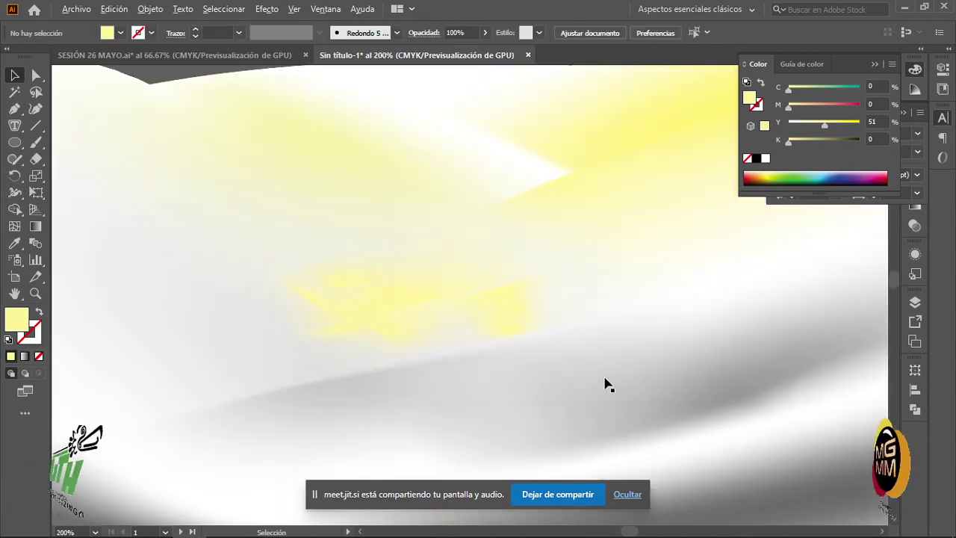
scroll(604, 384, "down", 3)
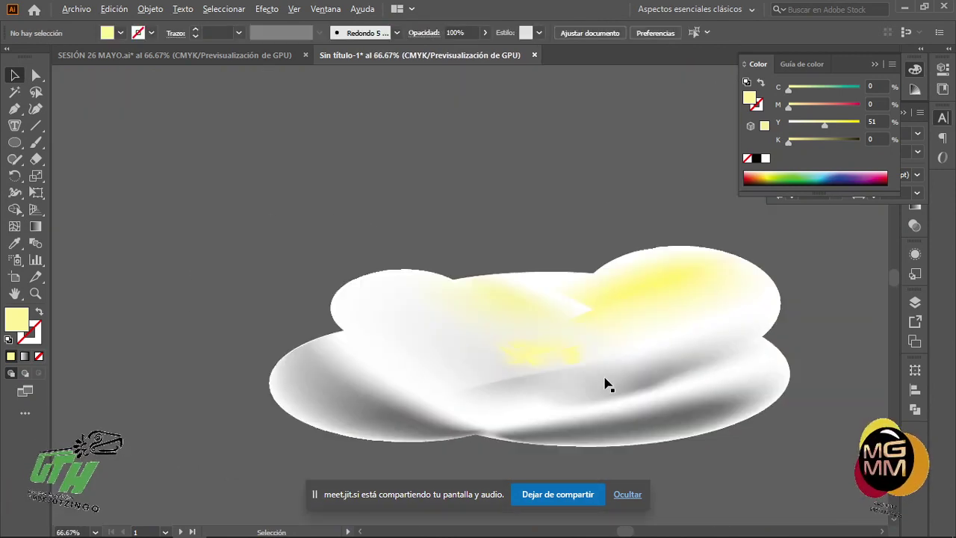
Draw a circle filled with 51% yellow above the cloud's left end and add a mesh point at about X 4.14 cm, Y -19.83 cm
left_click(659, 302)
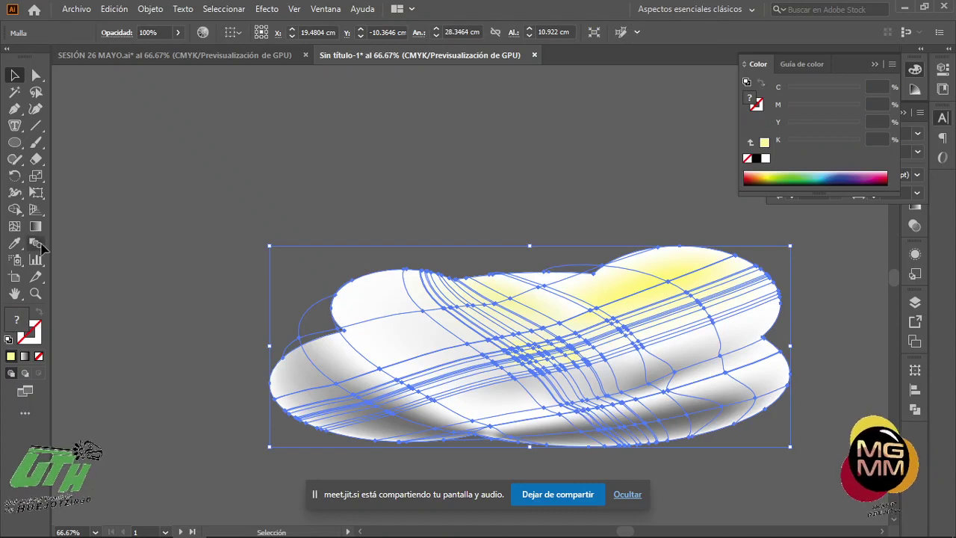
left_click(15, 142)
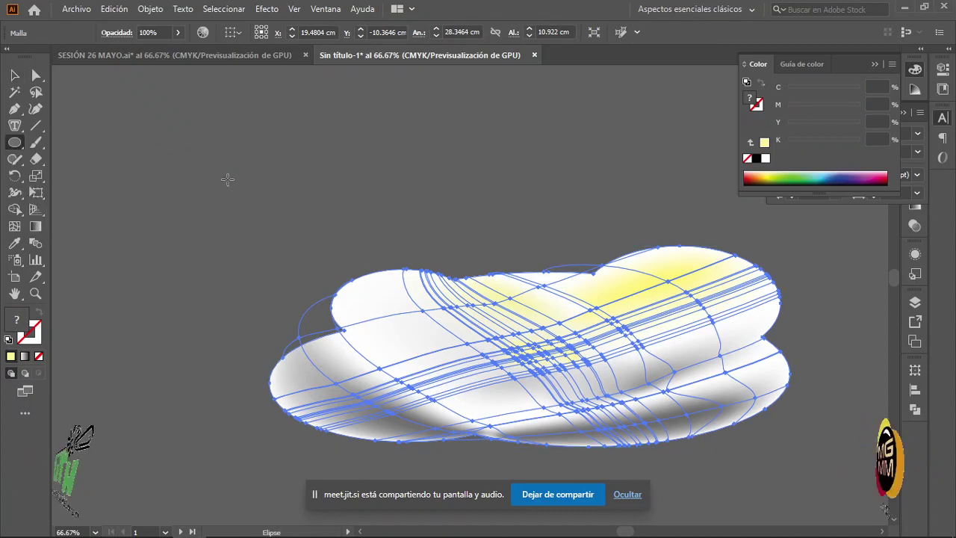
mouse_move(157, 137)
left_mouse_down()
mouse_move(256, 281)
mouse_move(224, 280)
left_mouse_up()
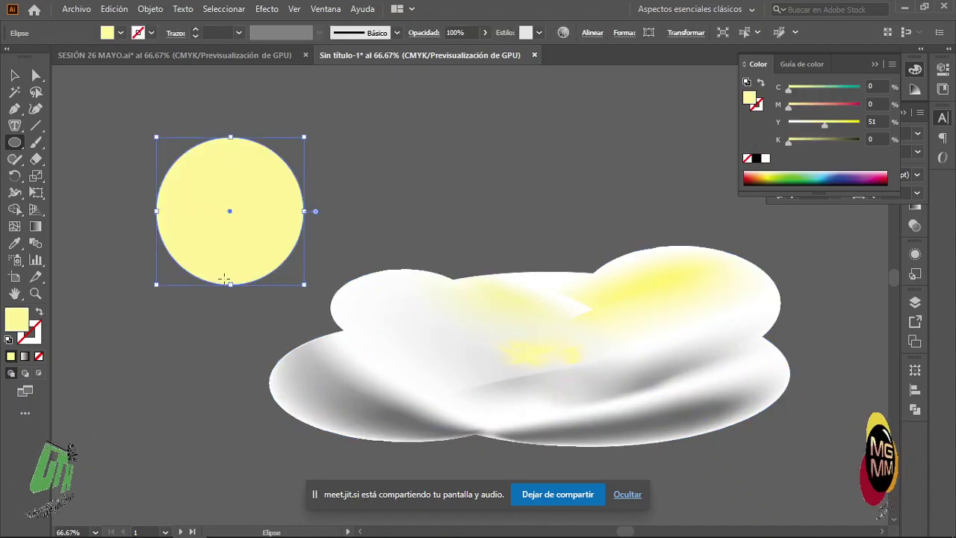
left_click(15, 226)
left_click(247, 172)
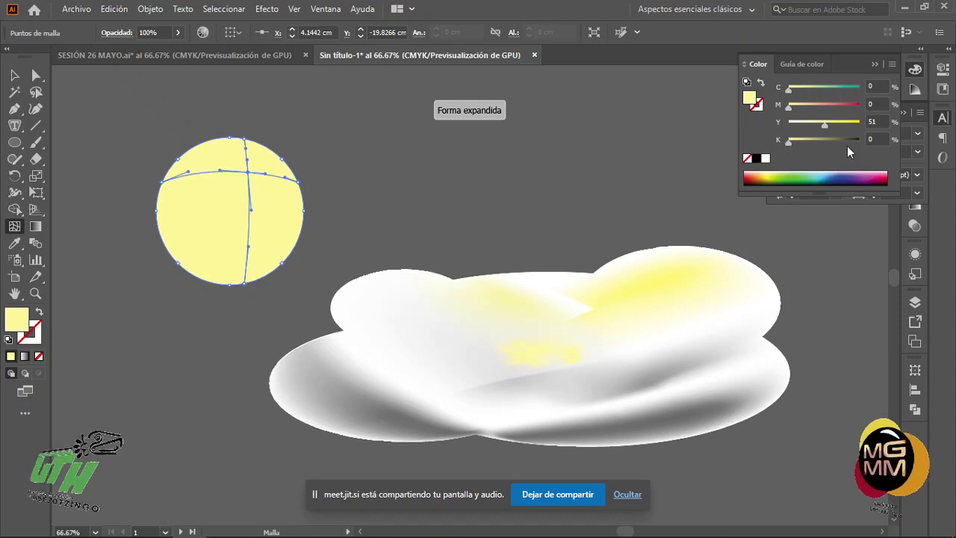
Try shading the circle's mesh point white with 0% yellow, and undo the colour change
left_click_drag(820, 129, 785, 130)
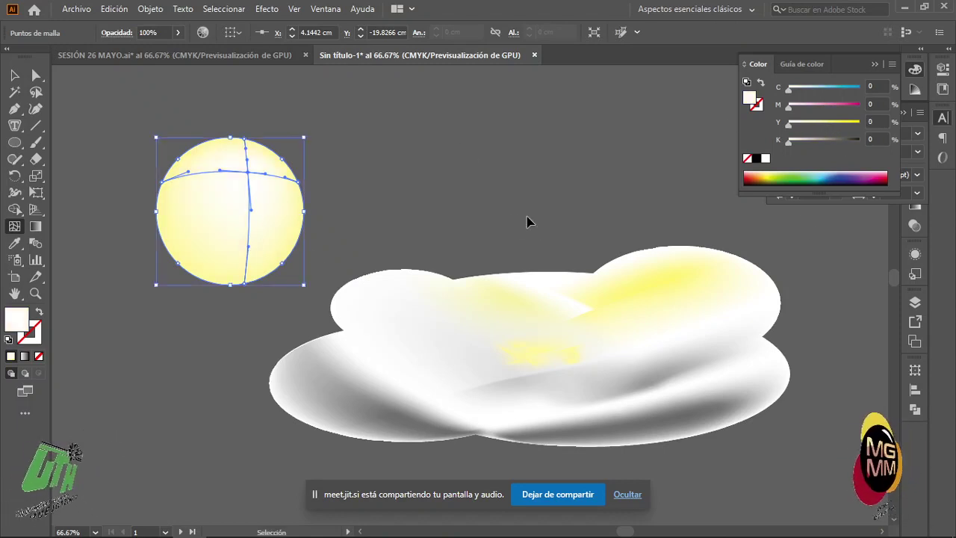
key("ctrl+z")
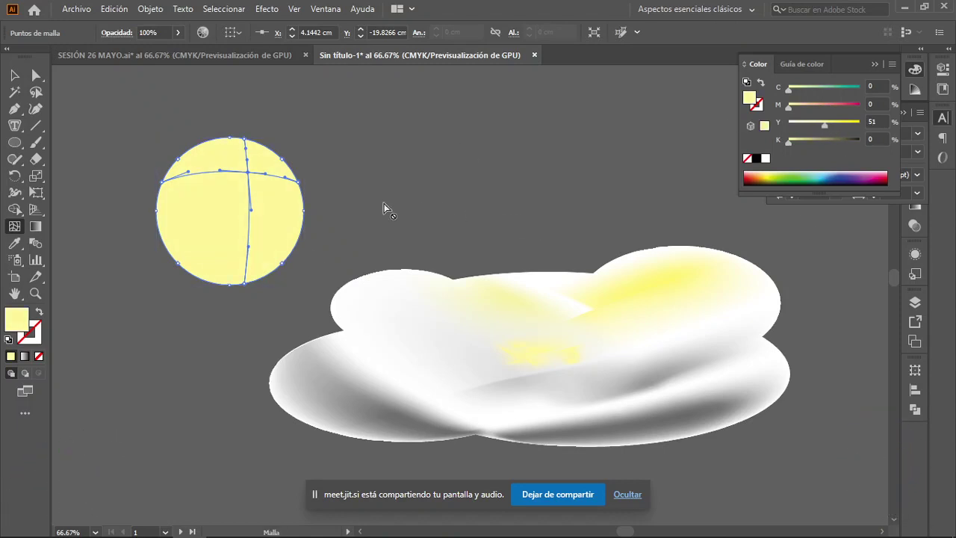
Add two more mesh points to the circle and colour the upper-left one at X 1.59 cm, Y -19.79 cm red (C 18.04, M 100, Y 100, K 9.8)
left_click(251, 221)
left_click(202, 172)
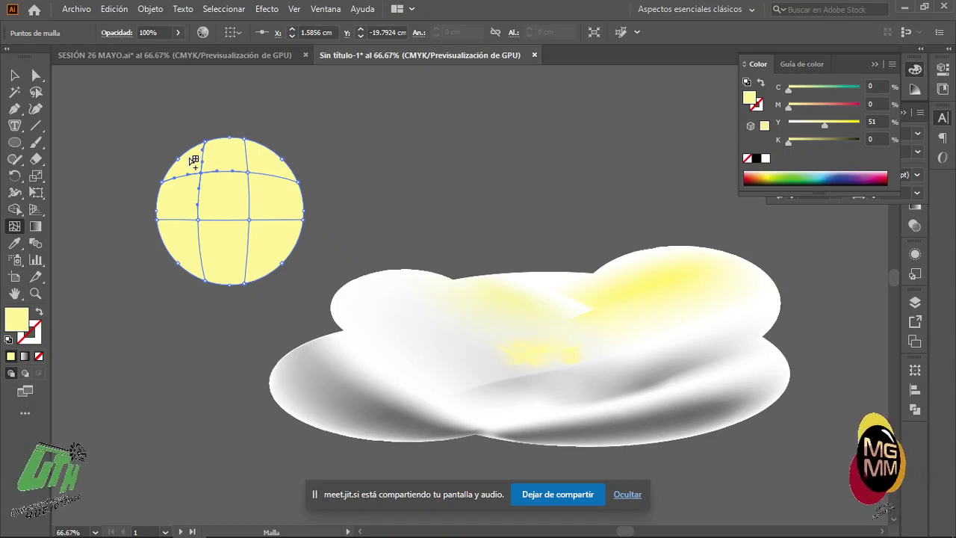
scroll(252, 229, "up", 2)
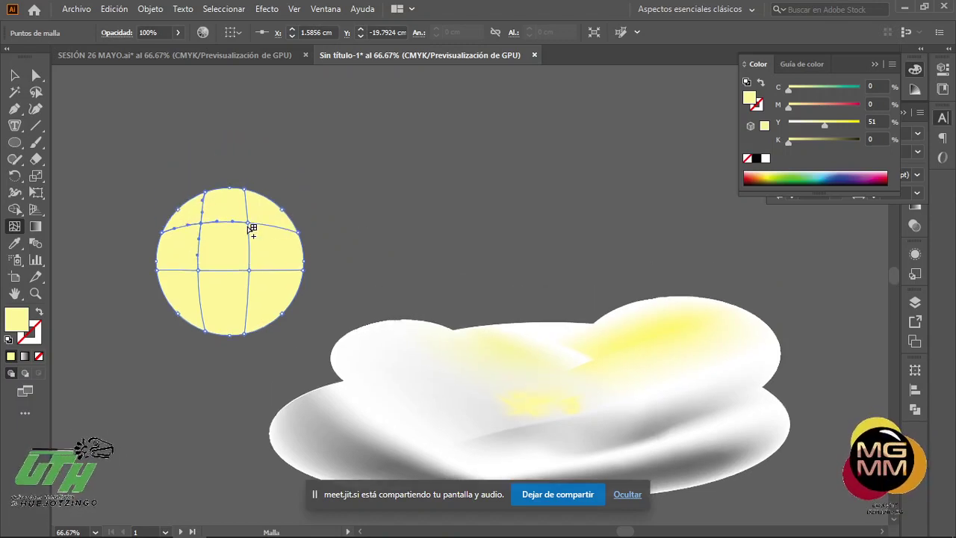
scroll(192, 273, "up", 3)
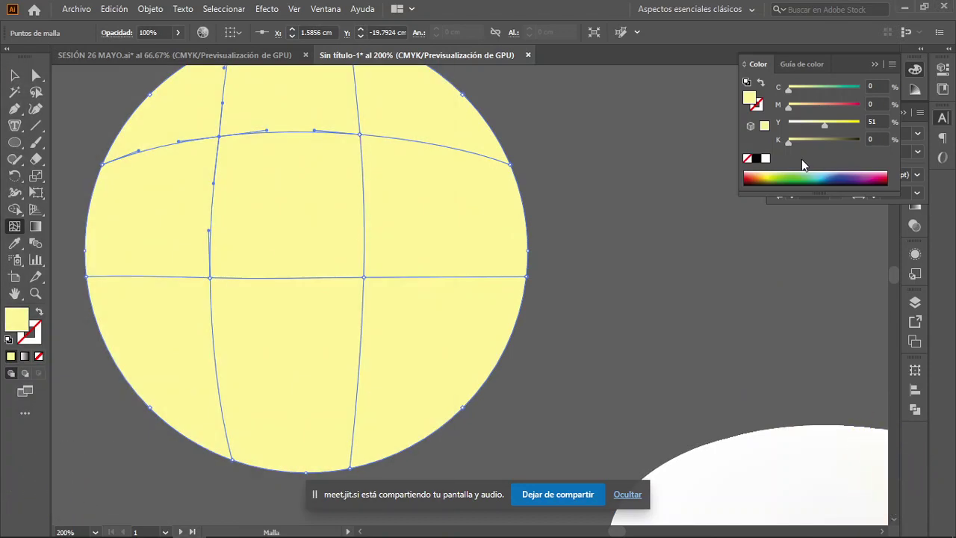
left_click(748, 175)
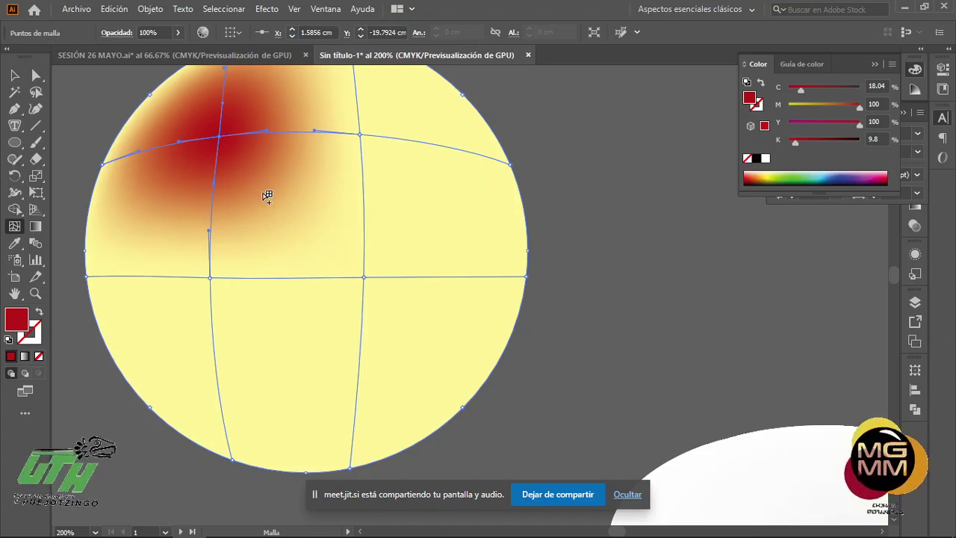
Try moving the red mesh point towards the circle's centre and bending its direction handles, and undo these changes
scroll(267, 198, "up", 2)
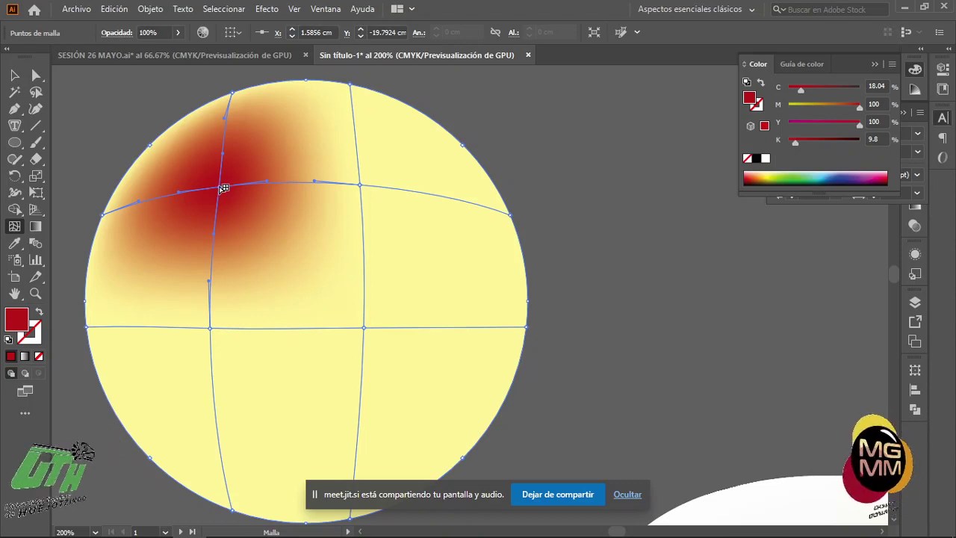
left_click_drag(222, 188, 354, 271)
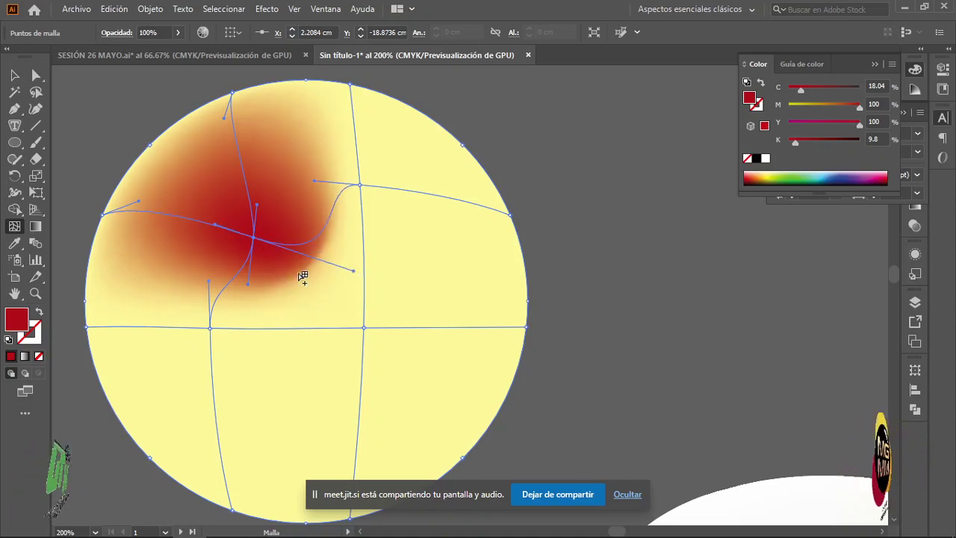
left_click_drag(248, 284, 305, 313)
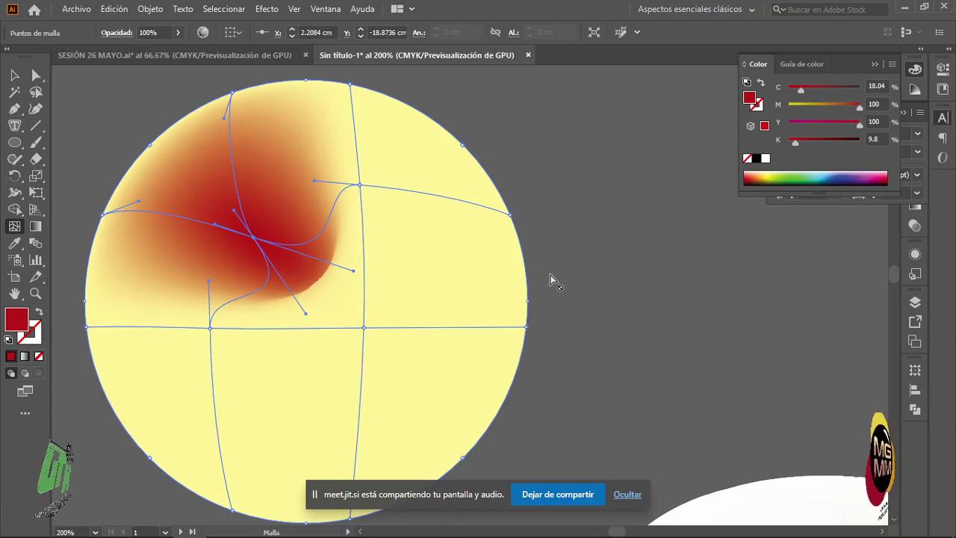
key("ctrl+z")
key("ctrl+z")
key("ctrl+z")
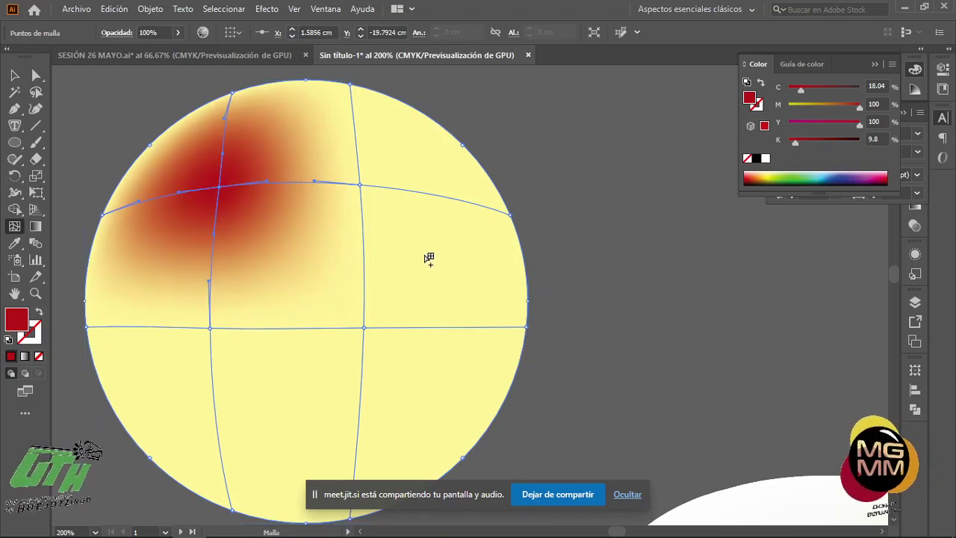
scroll(511, 382, "down", 2)
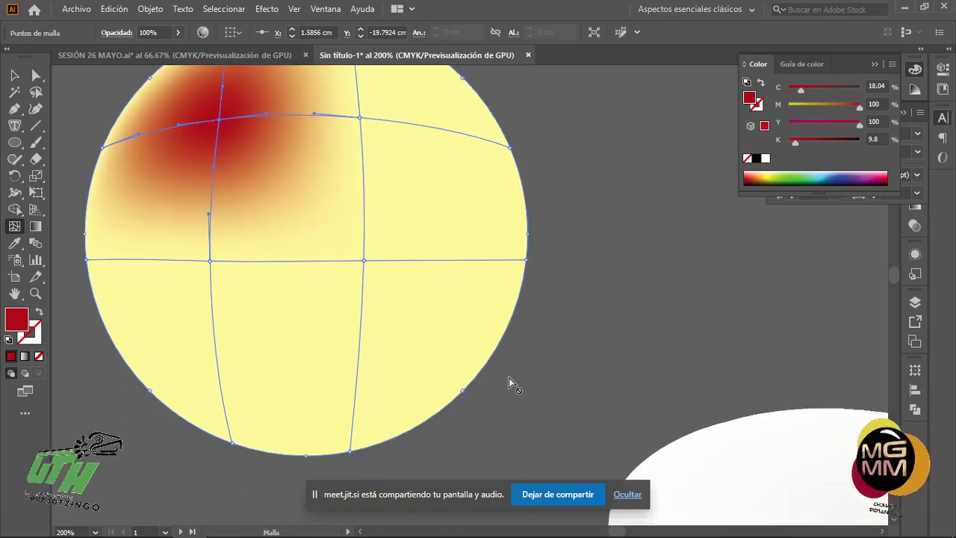
scroll(504, 371, "up", 2)
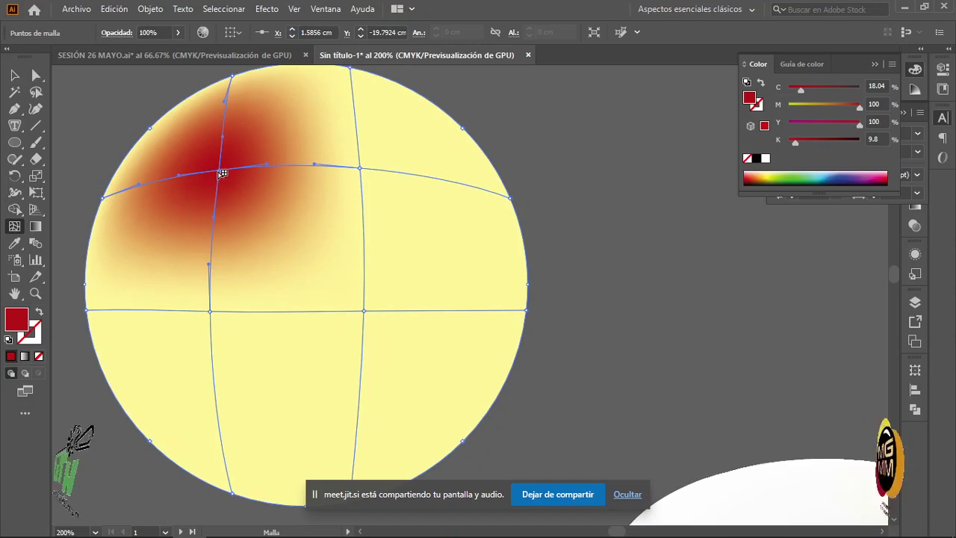
left_click(222, 173)
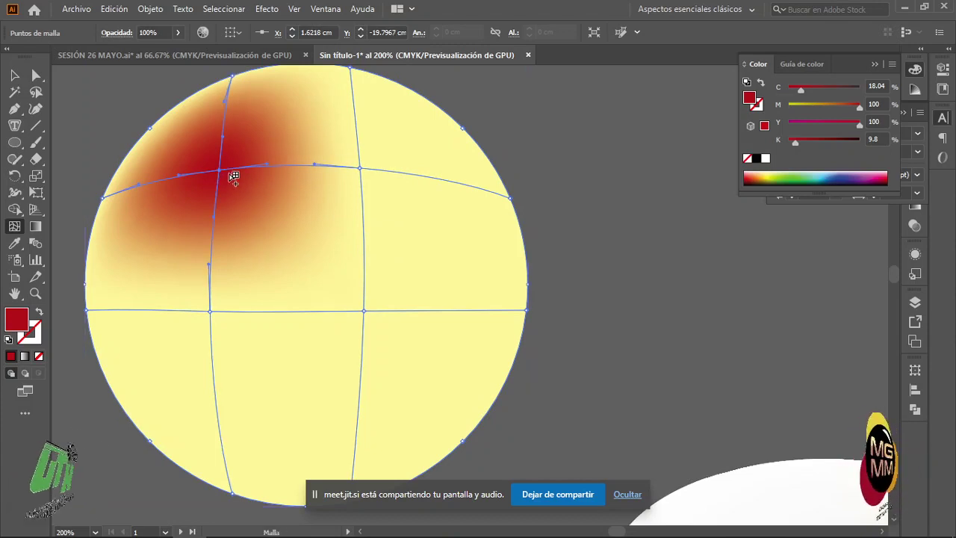
key("ctrl+z")
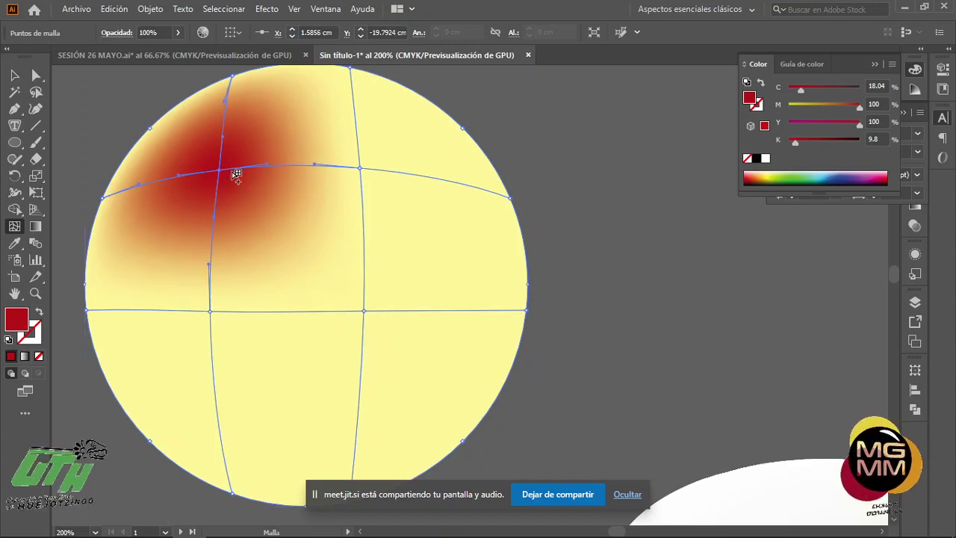
Reduce the opacity of the circle's red upper-left mesh point to 21% and deselect the circle
left_click(179, 33)
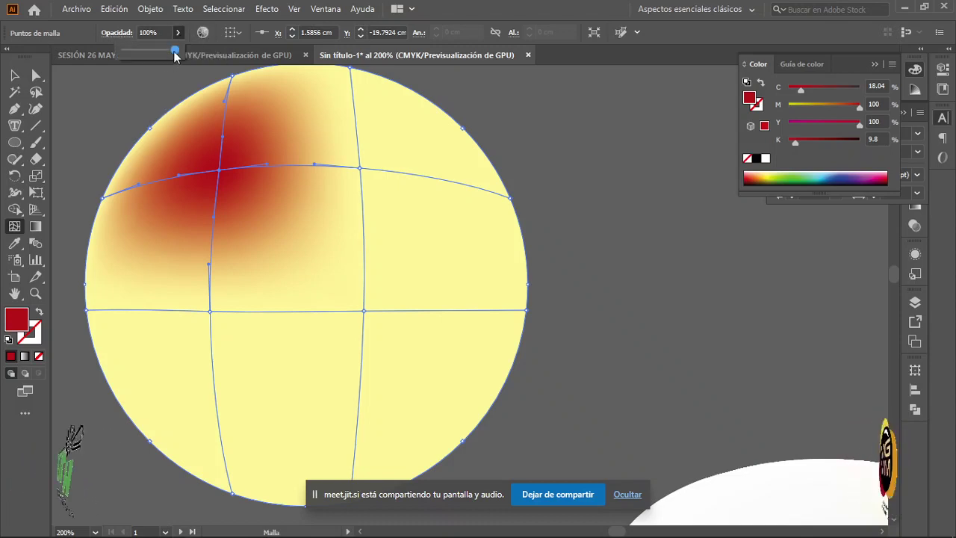
left_click_drag(138, 52, 136, 54)
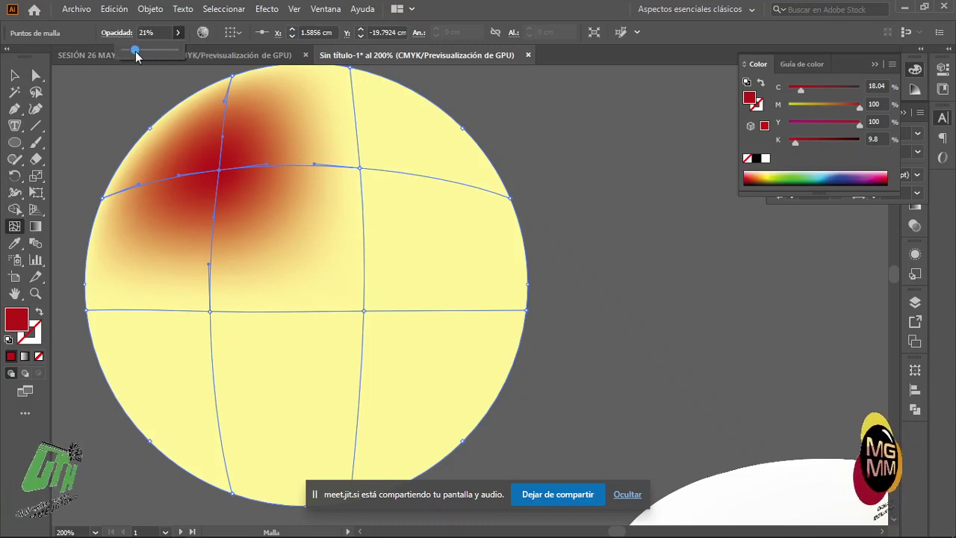
key("ctrl+minus")
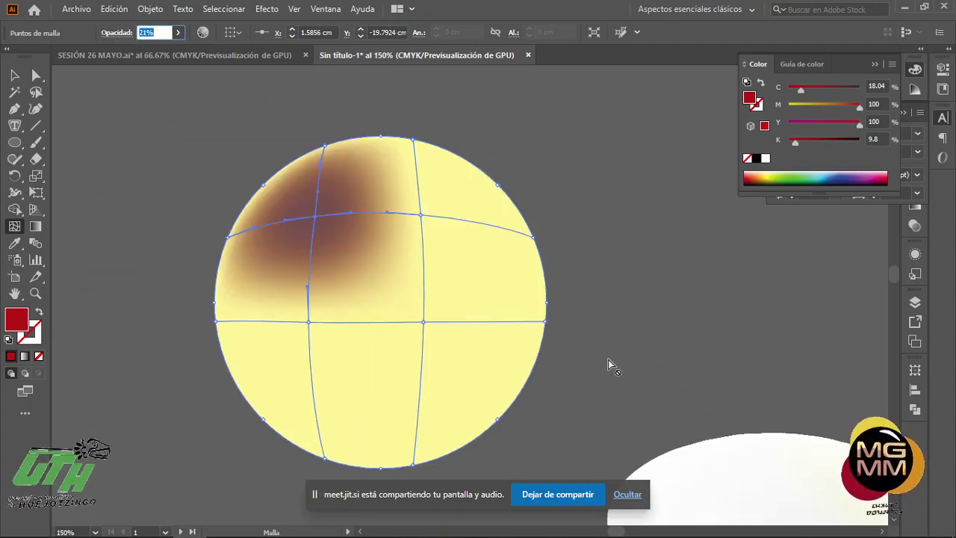
left_click(15, 75)
left_click(164, 277)
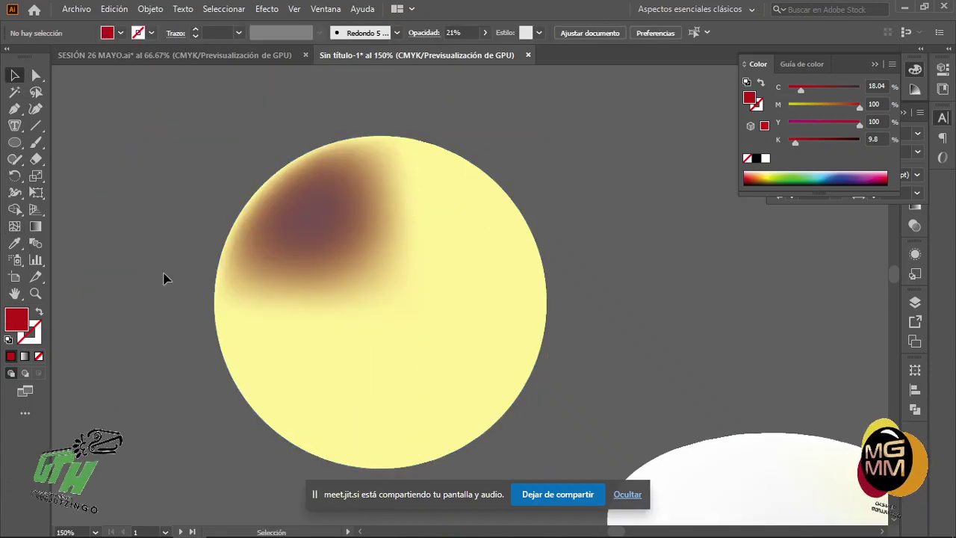
scroll(627, 359, "down", 1)
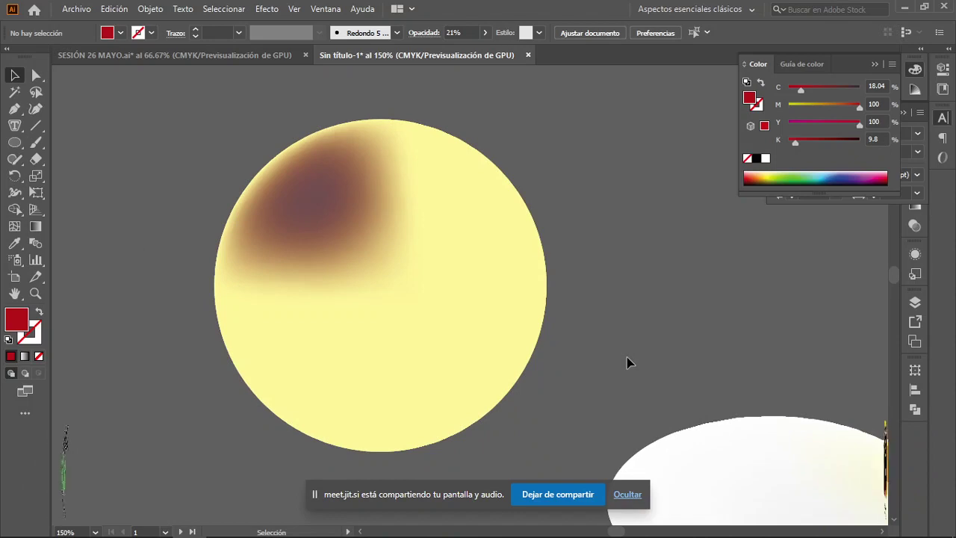
scroll(627, 363, "down", 3)
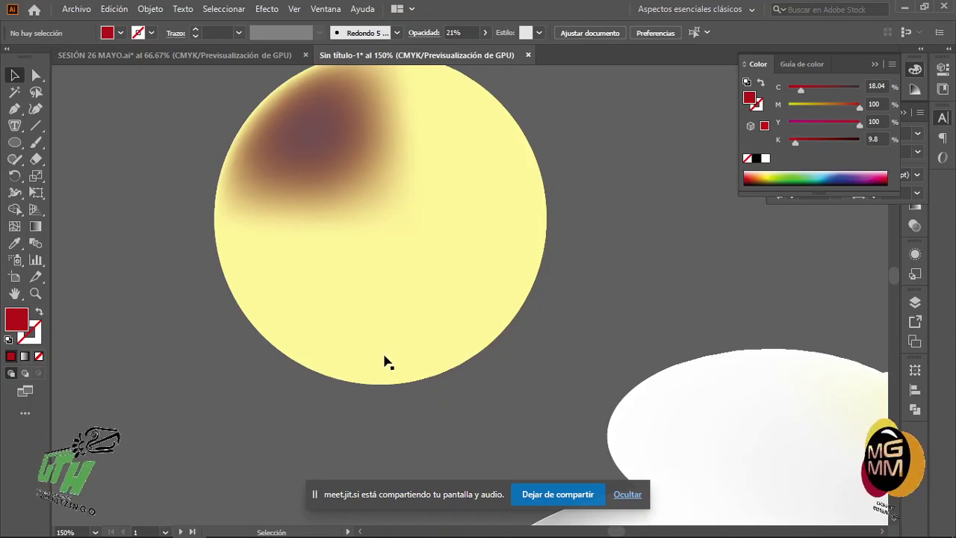
Move the yellow circle onto the cloud's left end, at about X 13.06 cm, Y -11.14 cm, and examine its semi-transparent mesh area
left_click(410, 237)
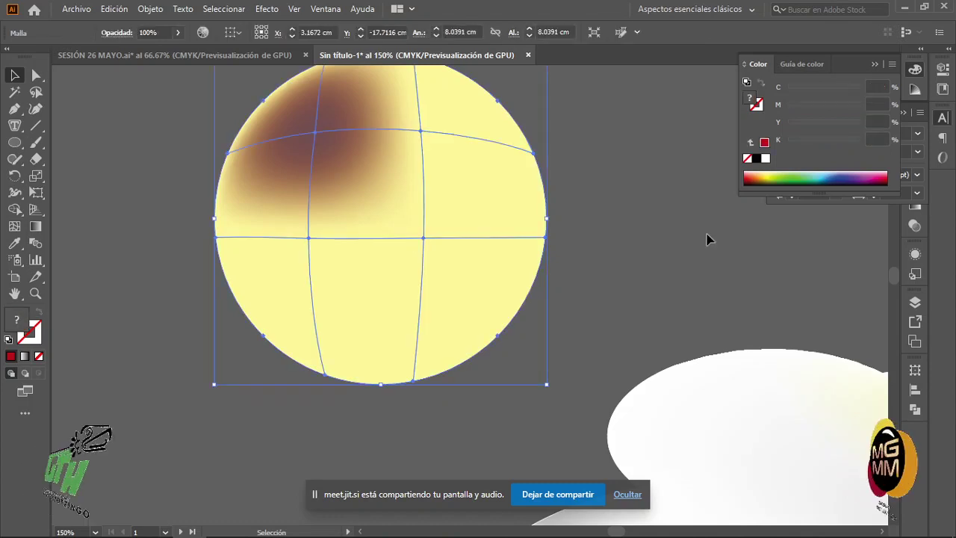
left_click(643, 239)
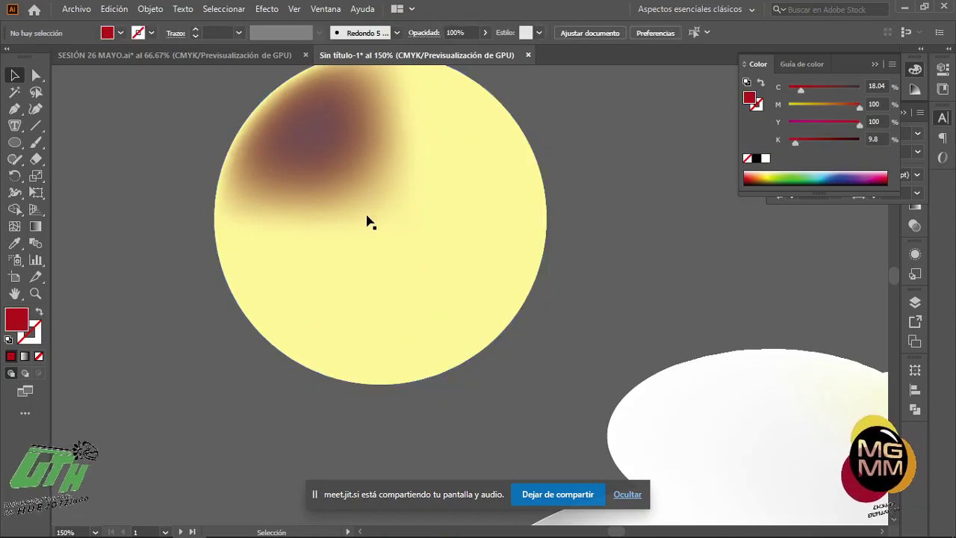
left_click(770, 452)
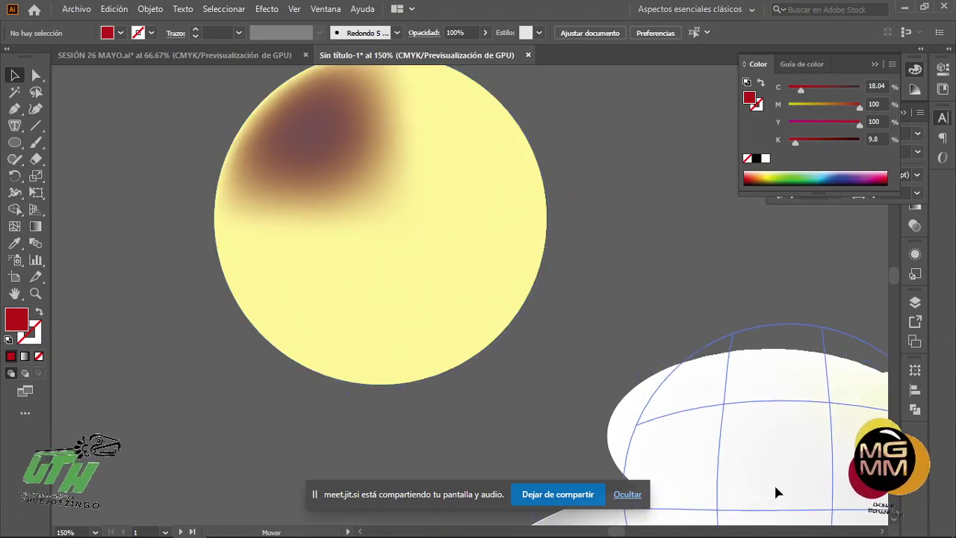
key("ctrl+z")
left_click(468, 232)
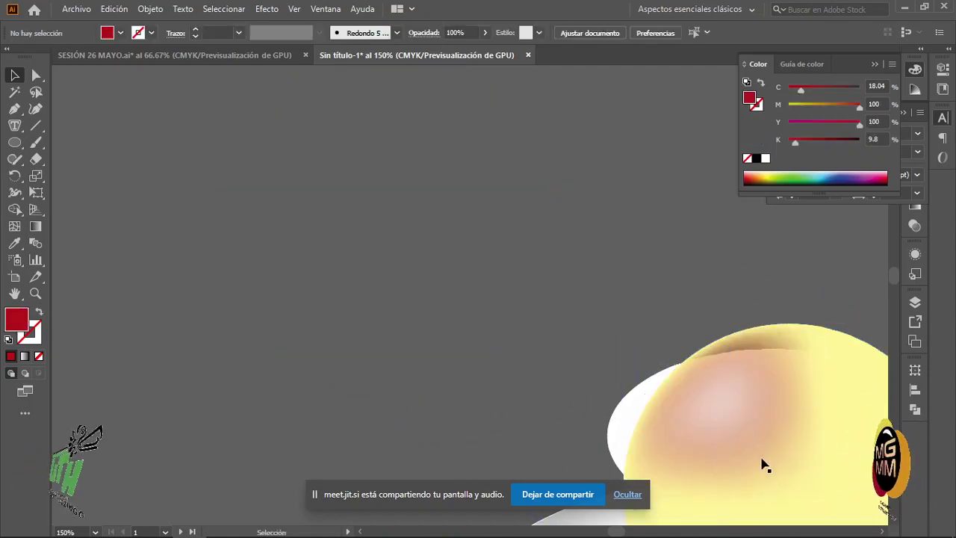
scroll(821, 420, "up", 3)
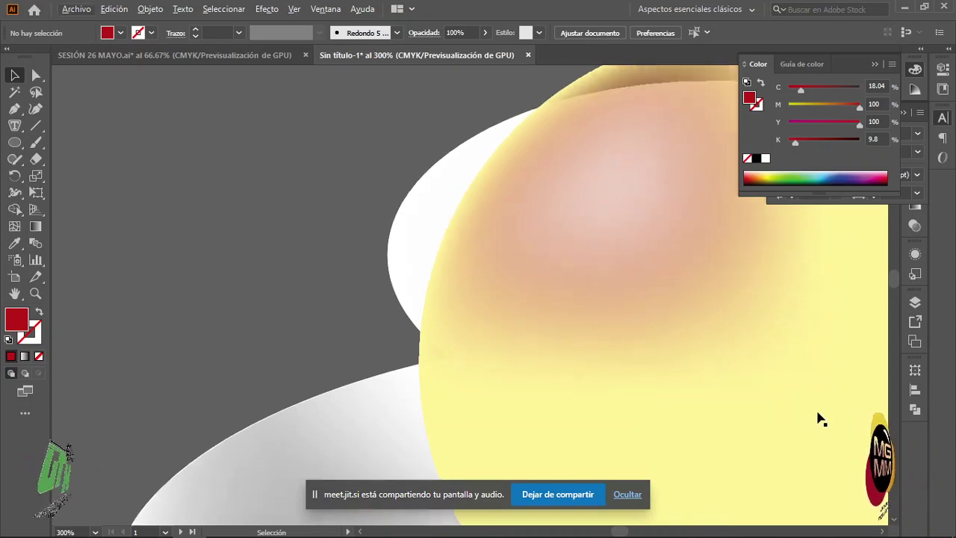
key("h")
left_click_drag(691, 389, 474, 375)
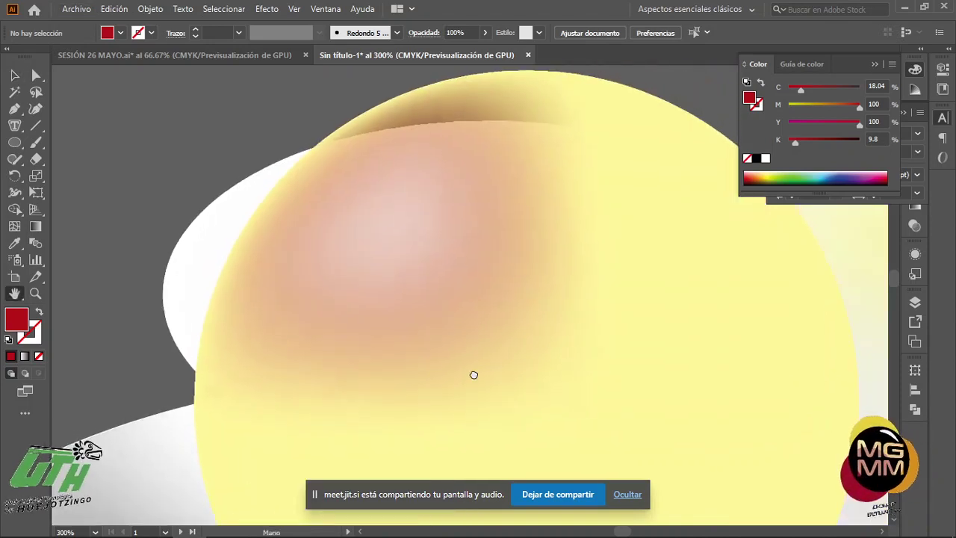
key("v")
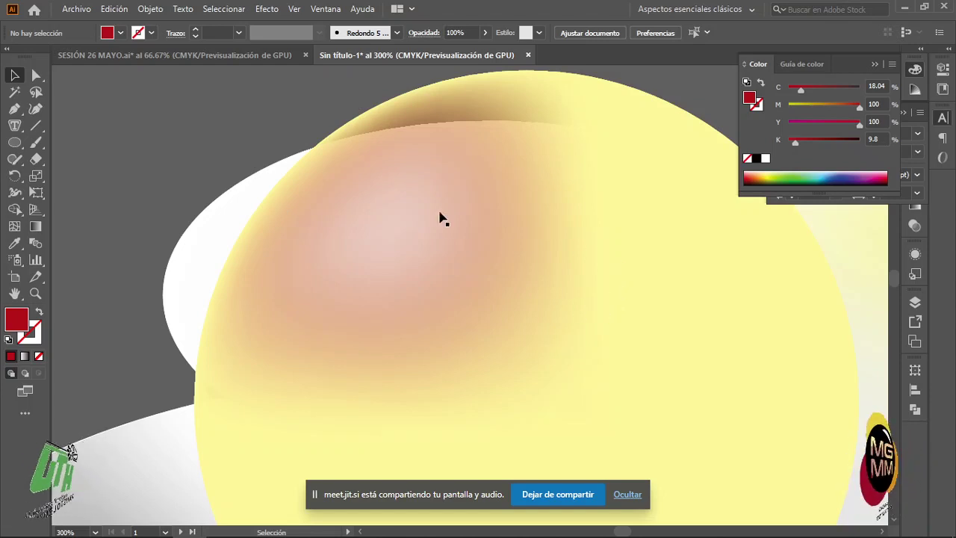
left_click(540, 273)
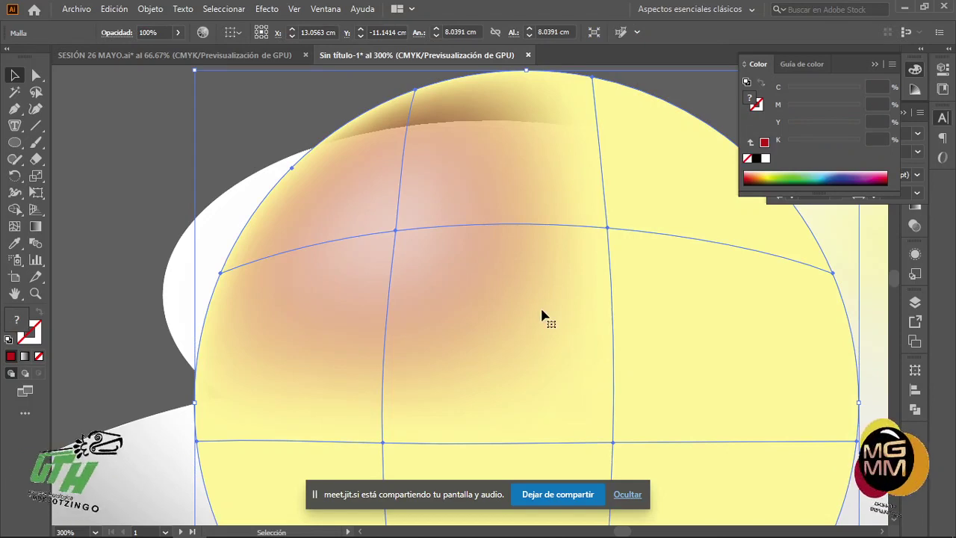
scroll(542, 315, "down", 3)
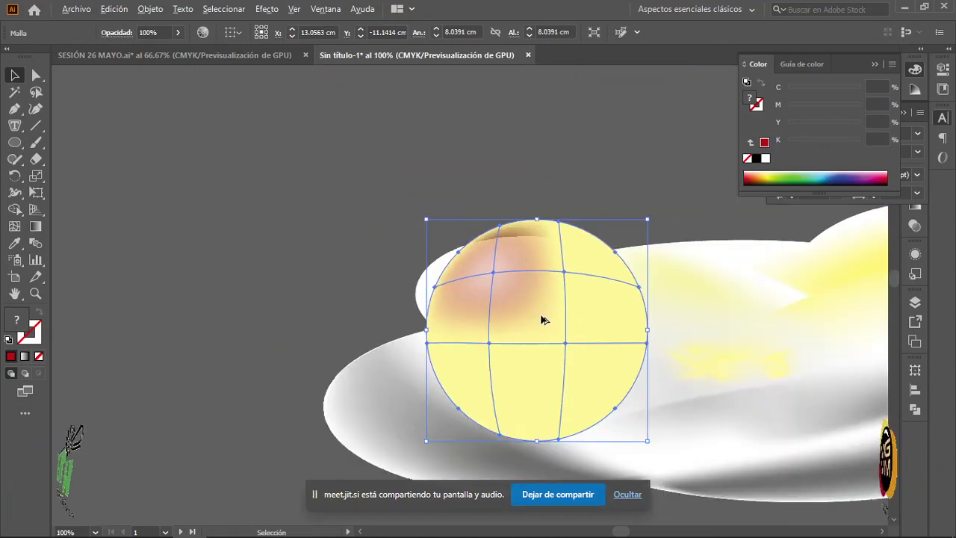
Draw a red square about 3.18 cm wide above the cloud's left end and set its opacity to 51%
key("m")
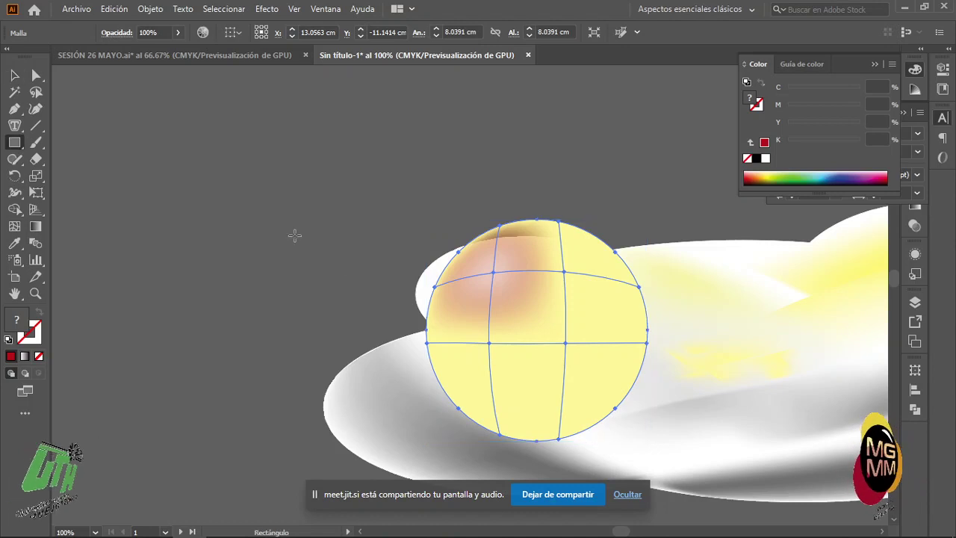
left_click_drag(222, 179, 284, 265)
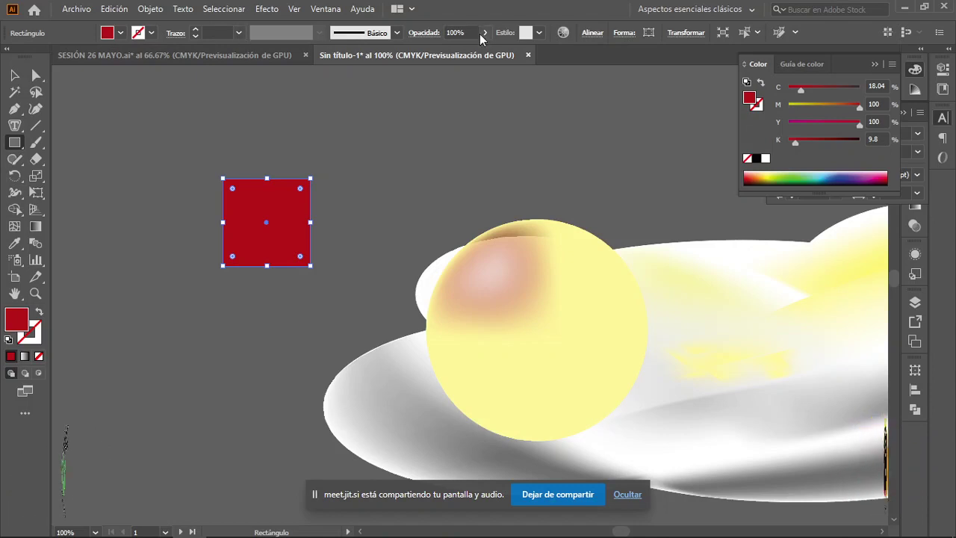
left_click(15, 74)
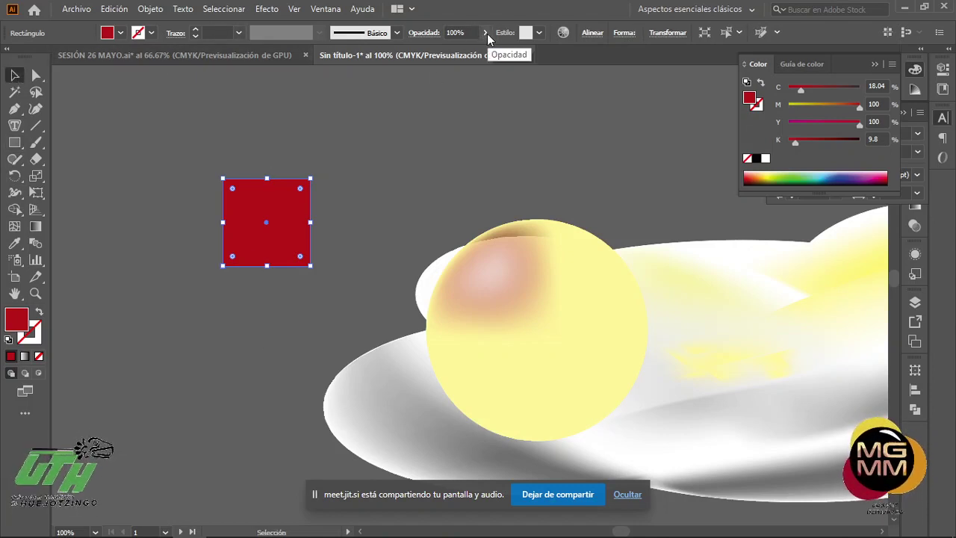
left_click(487, 34)
left_click_drag(482, 54, 465, 56)
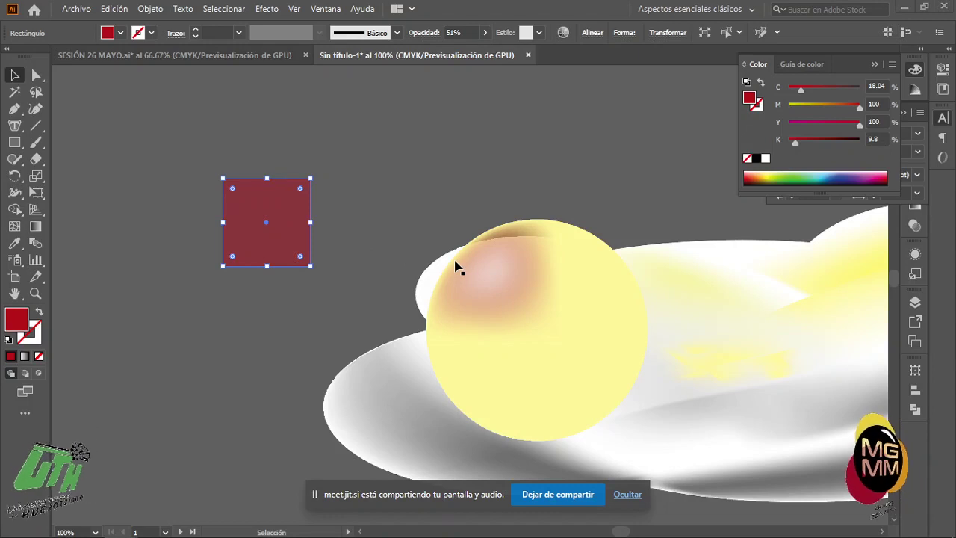
Move the semi-transparent red square over the shaded upper-left part of the yellow circle
left_click_drag(274, 214, 499, 256)
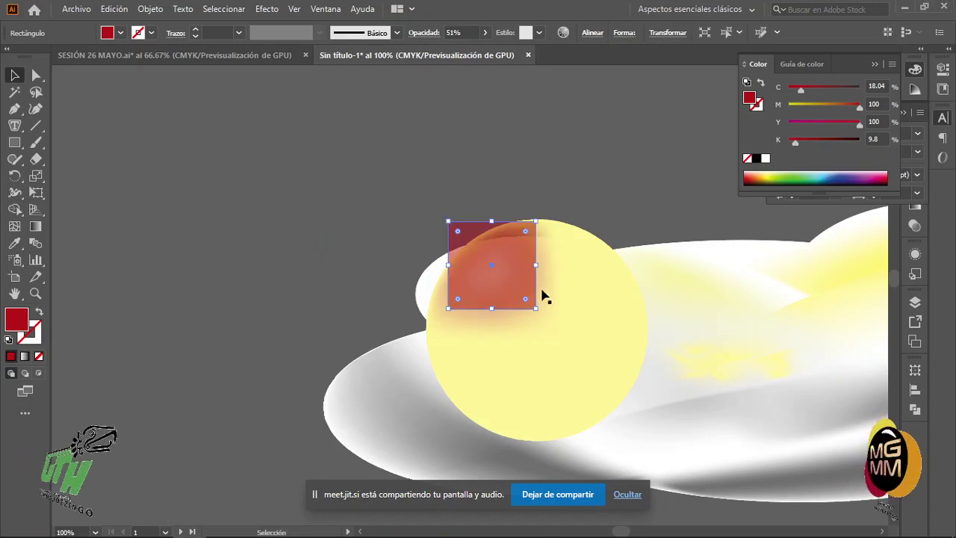
left_click(582, 176)
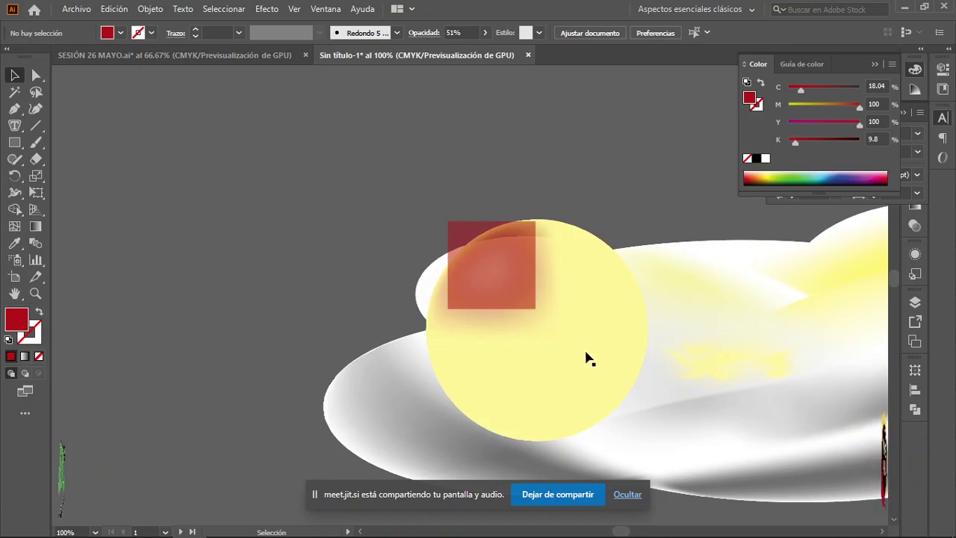
scroll(531, 330, "up", 3)
scroll(517, 329, "up", 4)
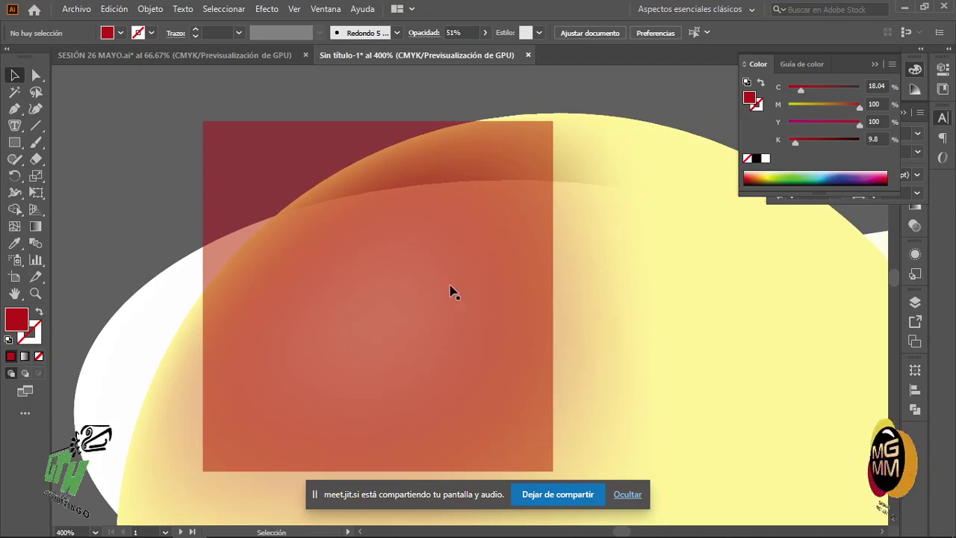
Set the red square's opacity to 100% and add two mesh points, towards its upper-left and lower-right corners
left_click(386, 272)
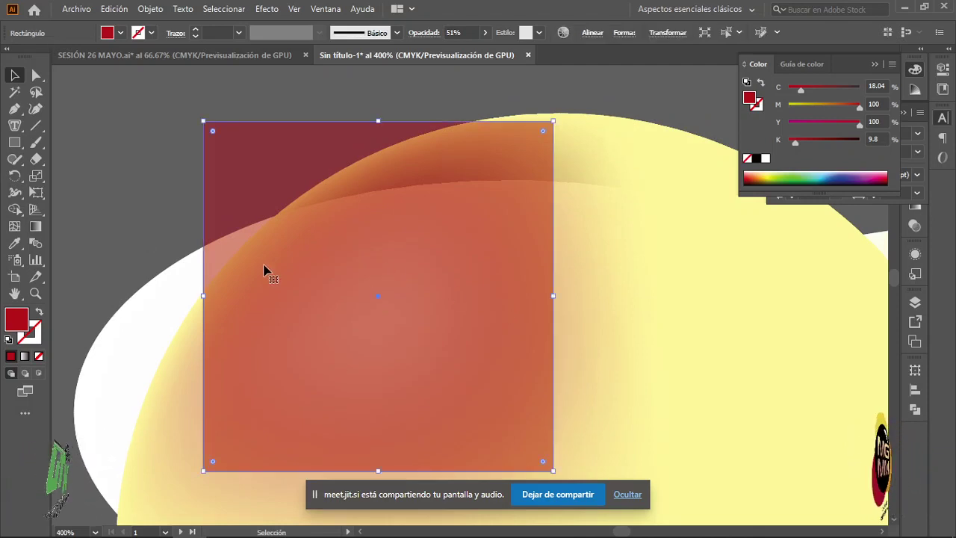
left_click(485, 33)
left_click_drag(445, 51, 484, 50)
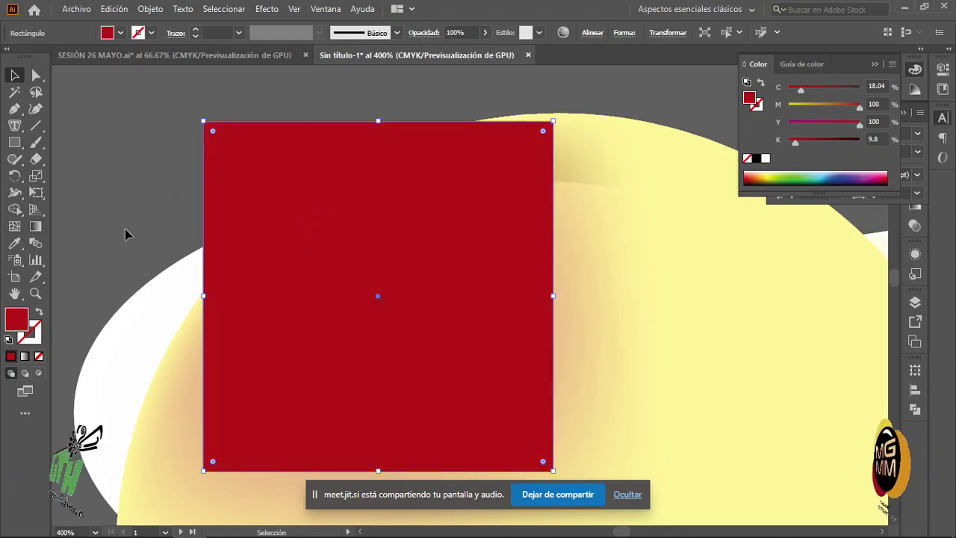
left_click(16, 229)
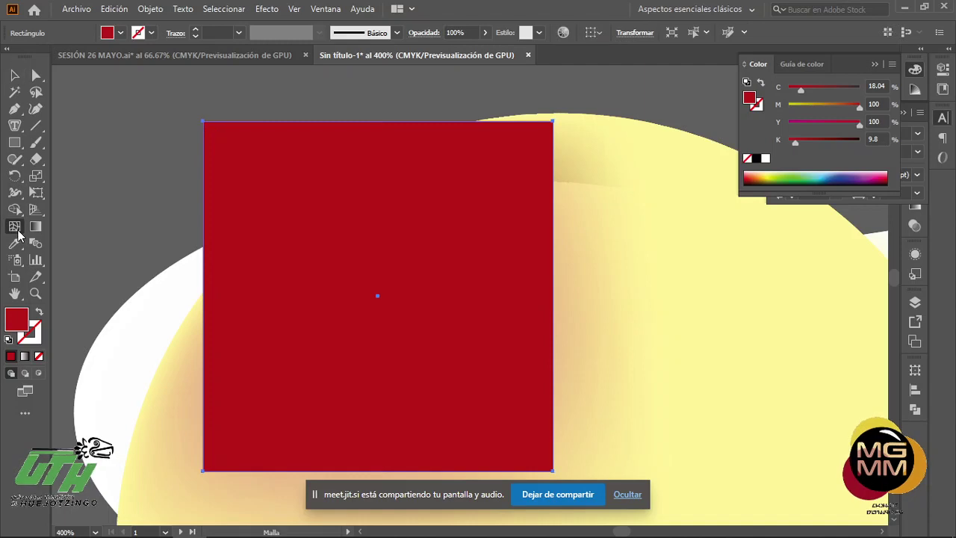
left_click(285, 225)
left_click(461, 384)
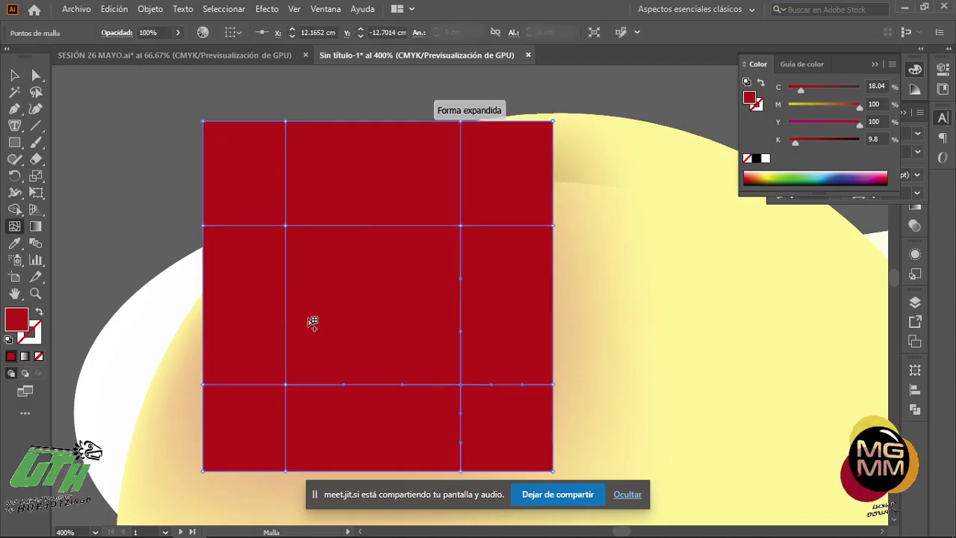
Try making the whole mesh square 75% opaque, and restore its opacity to 100%
key("v")
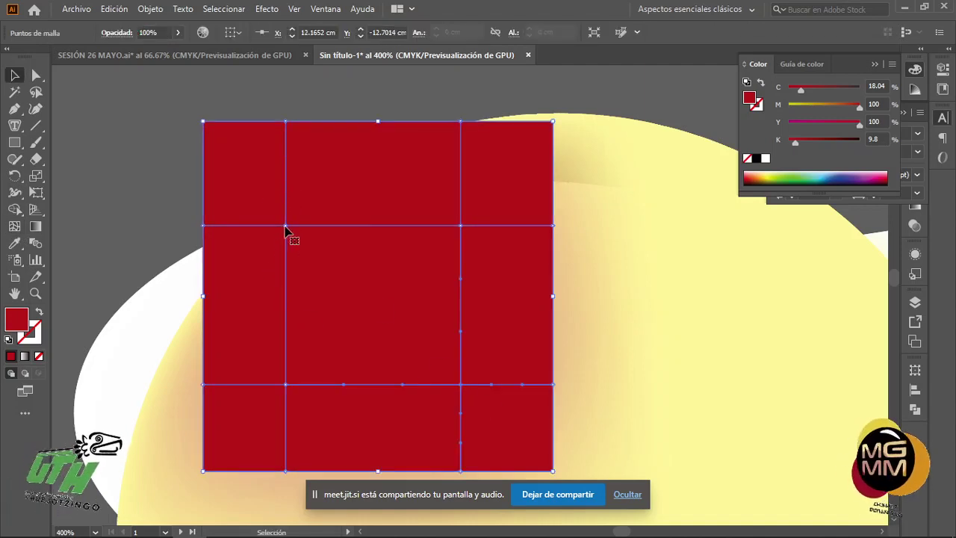
left_click(286, 228)
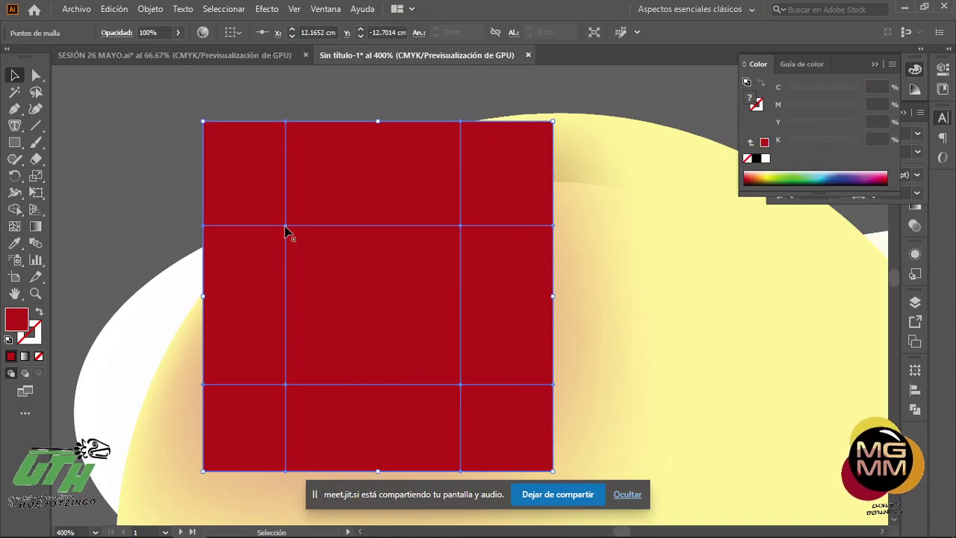
left_click(178, 33)
left_click_drag(172, 49, 162, 51)
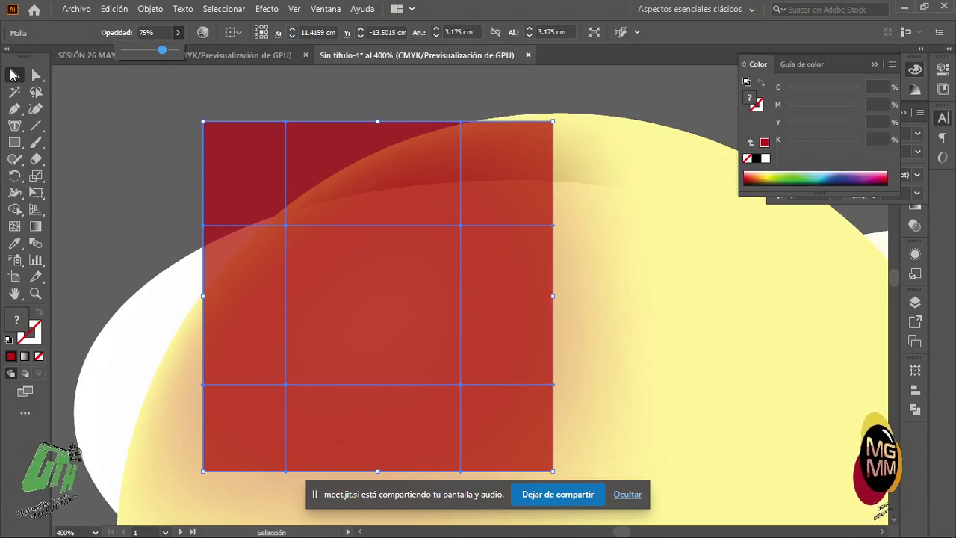
left_click(159, 145)
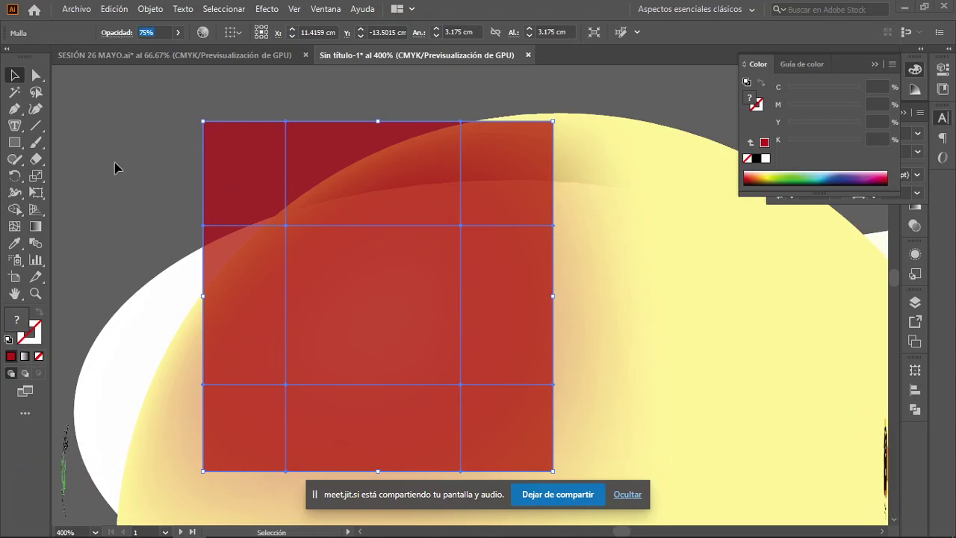
type("100")
key("Return")
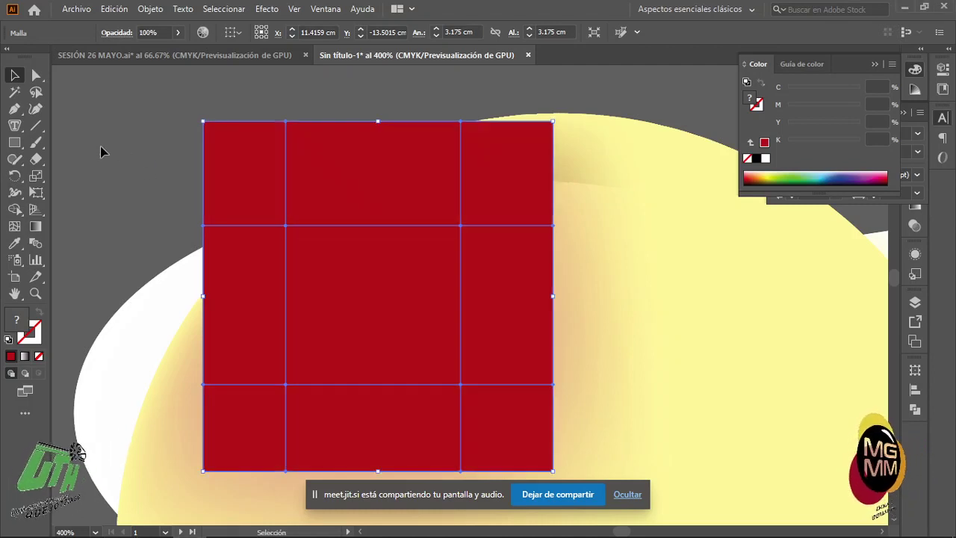
Select the square's upper-left mesh point at X 10.58 cm, Y -14.14 cm, undoing the extra mesh line added beside it
left_click(101, 152)
left_click(341, 256)
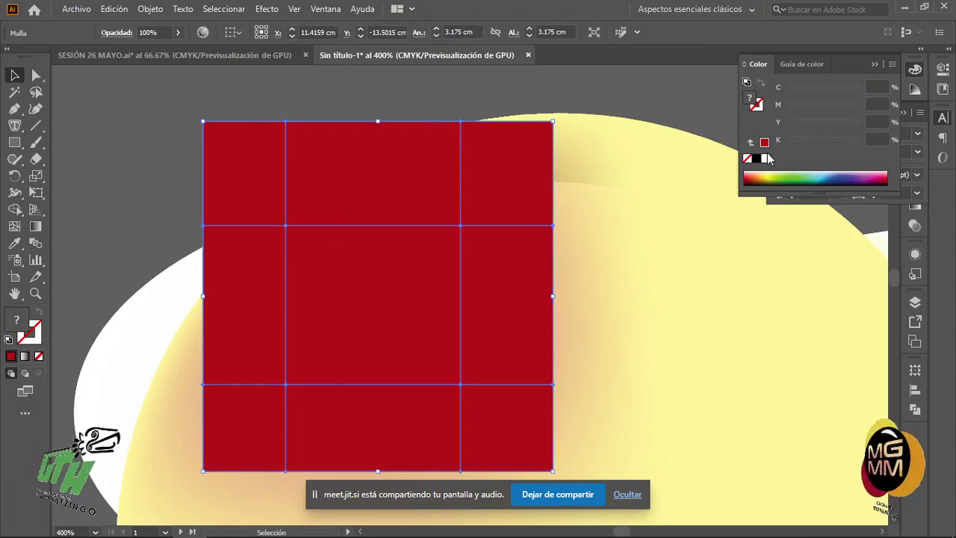
left_click(16, 228)
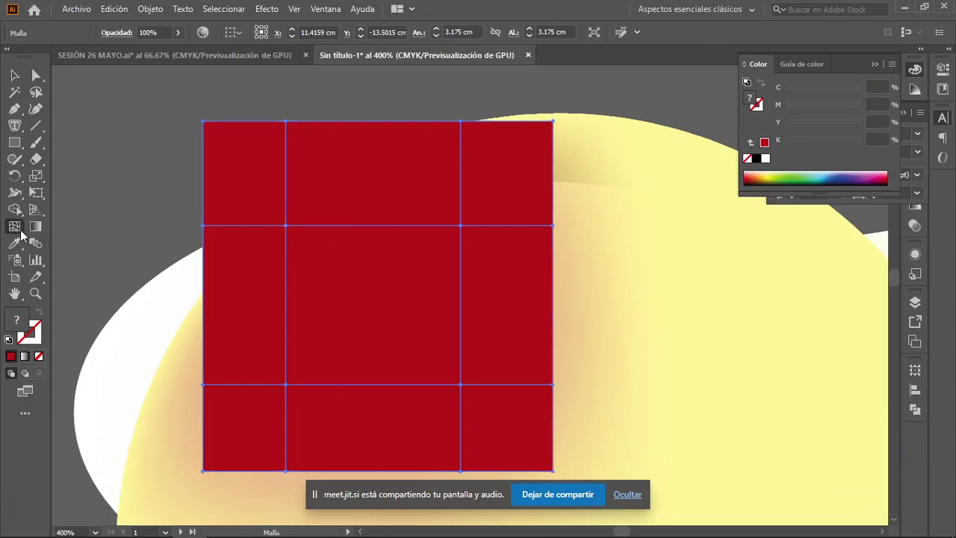
left_click(286, 226)
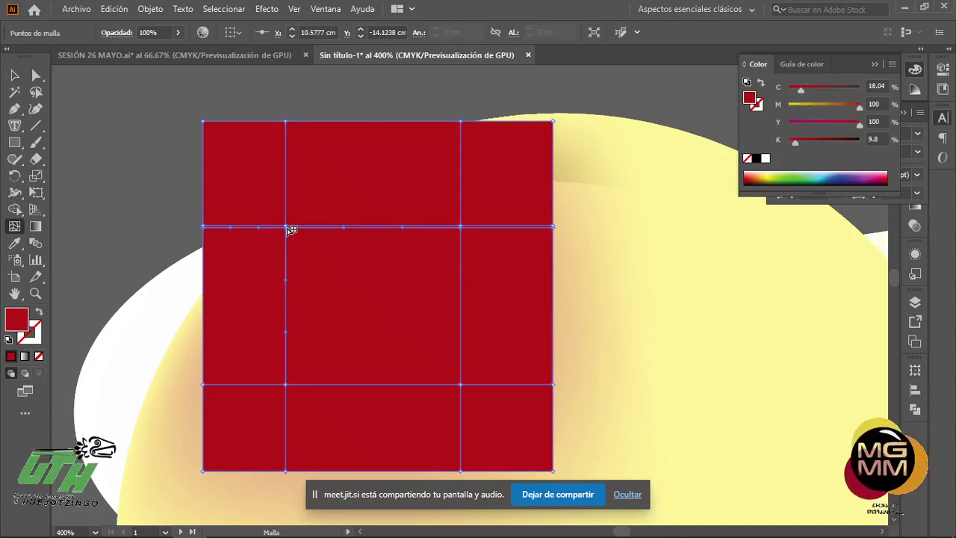
key("ctrl+z")
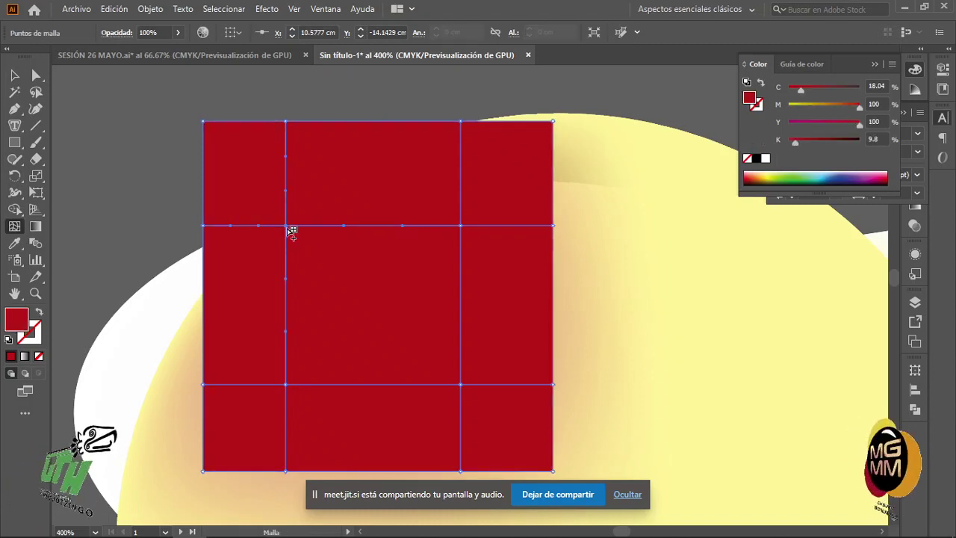
Color the square's upper-left mesh point green, about C 67, Y 100, and set its opacity to 56%
left_click(800, 178)
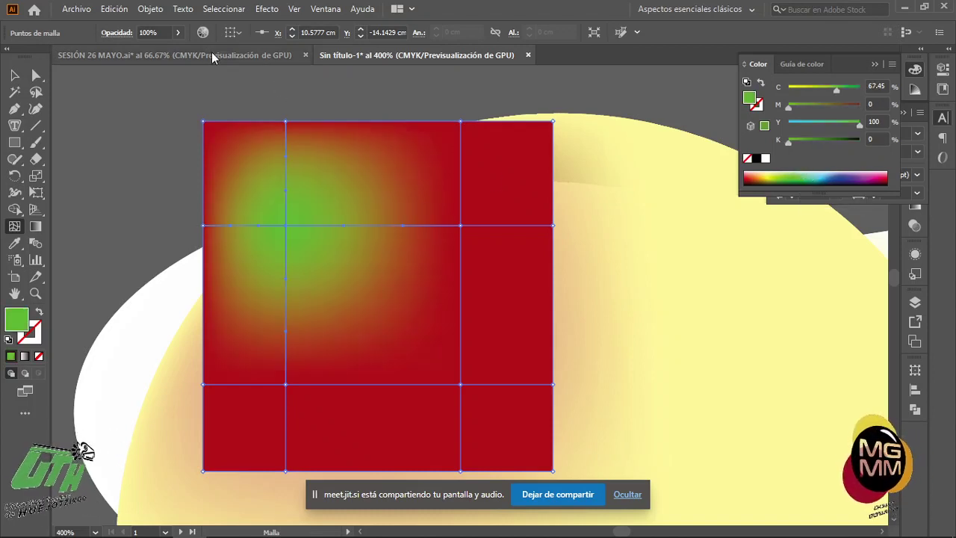
left_click(180, 34)
left_click_drag(179, 55, 154, 54)
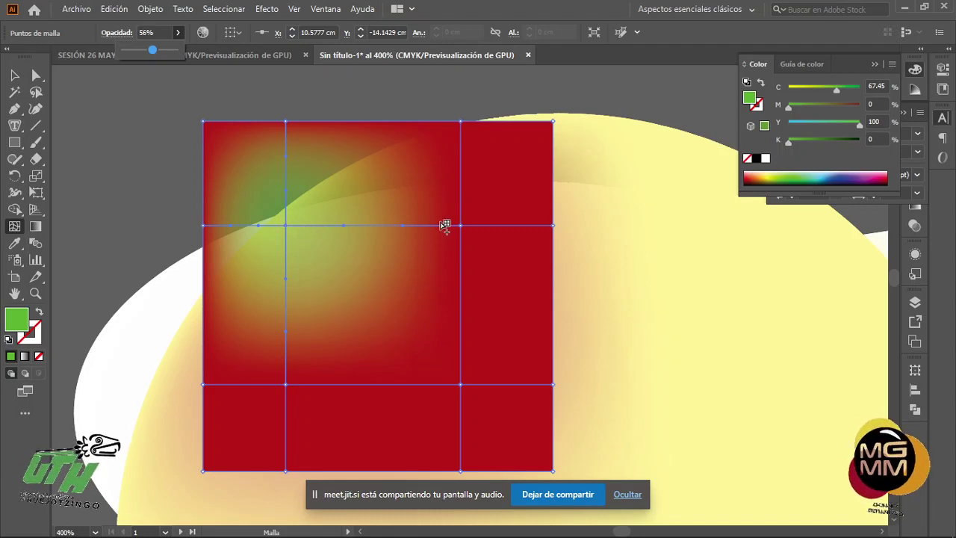
left_click(467, 228)
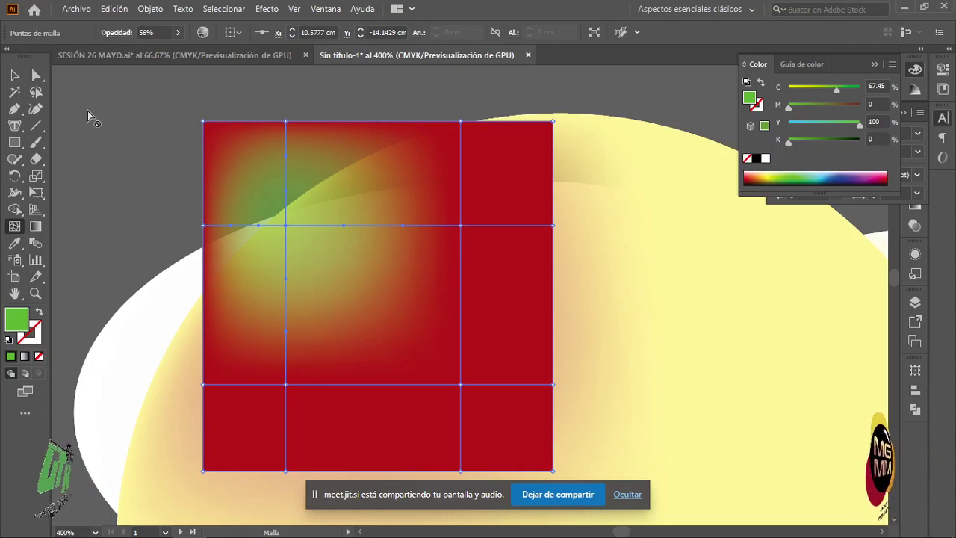
Darken the square's upper-right mesh point to K 80%, set its opacity to 82%, and deselect the square
left_click(12, 76)
left_click(502, 278)
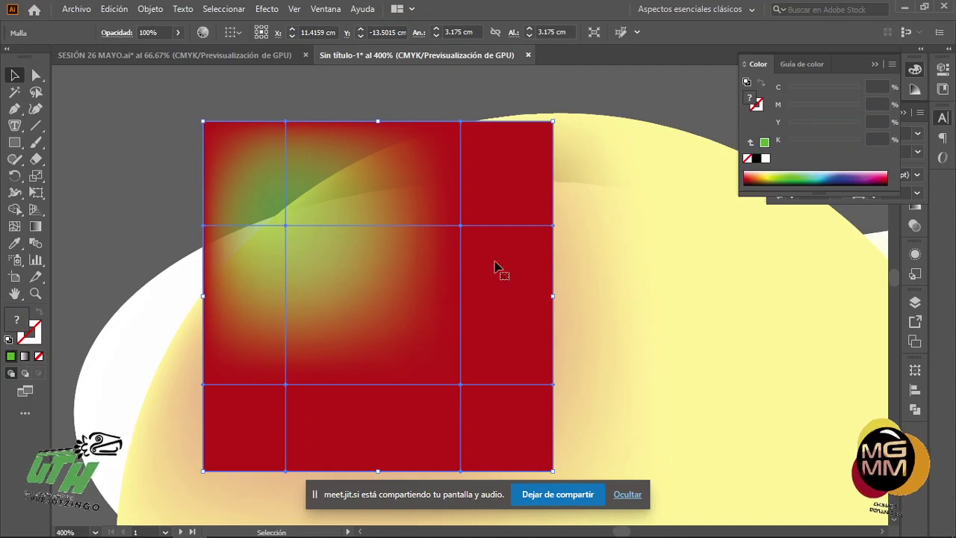
left_click(14, 225)
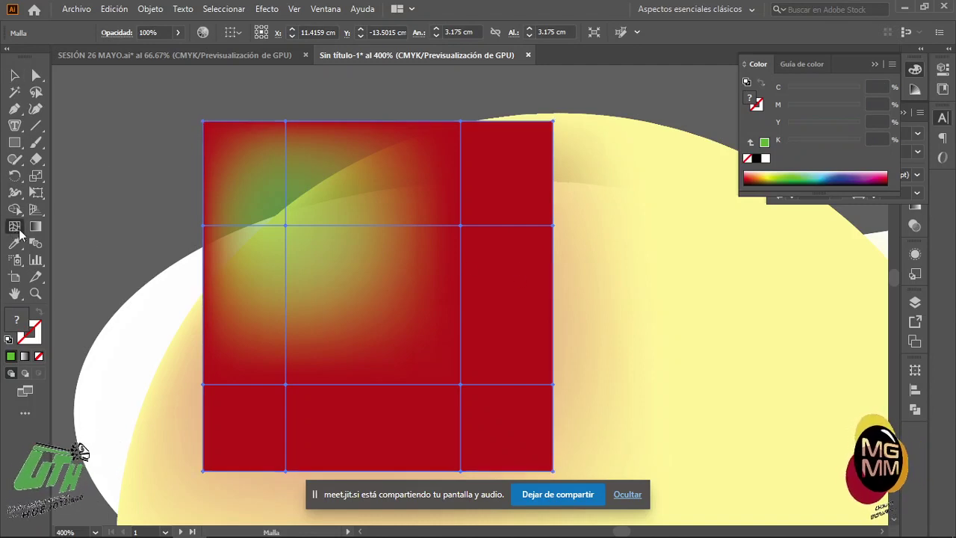
left_click(462, 226)
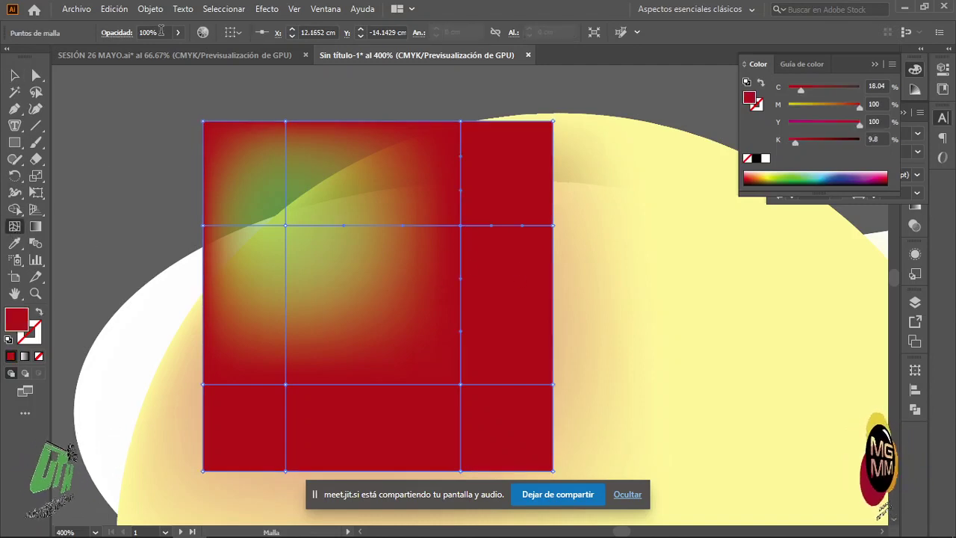
left_click(848, 142)
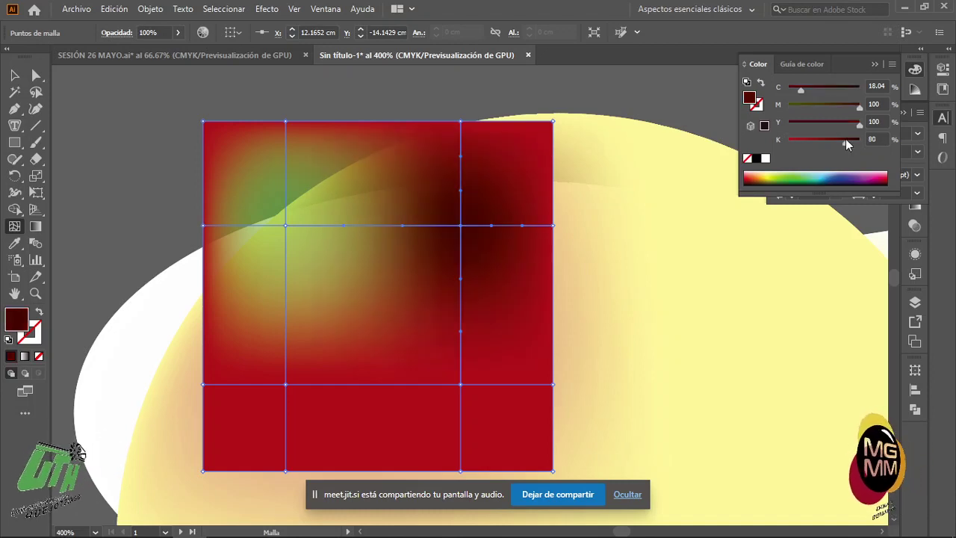
left_click(178, 32)
mouse_move(171, 53)
left_mouse_down()
mouse_move(132, 51)
mouse_move(174, 52)
mouse_move(161, 57)
left_mouse_up()
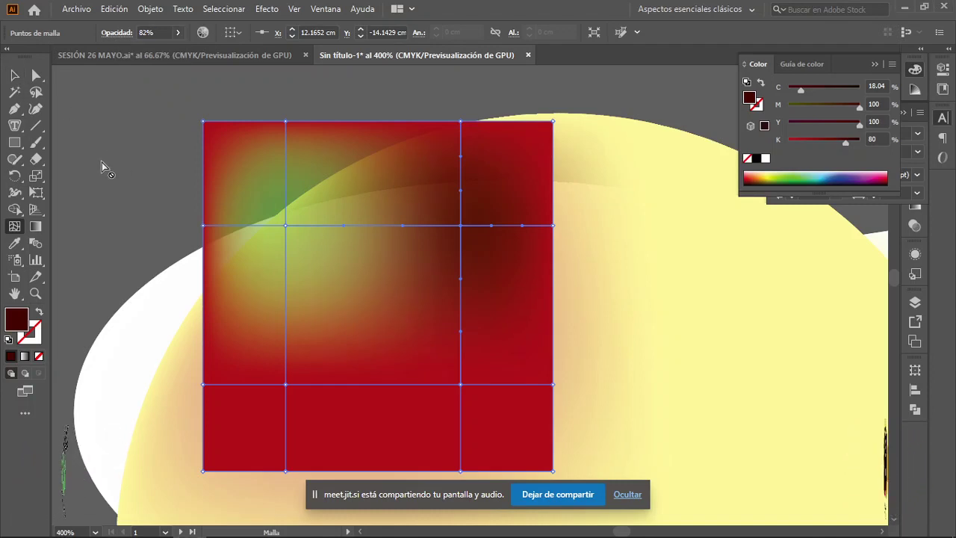
left_click(14, 75)
left_click(92, 120)
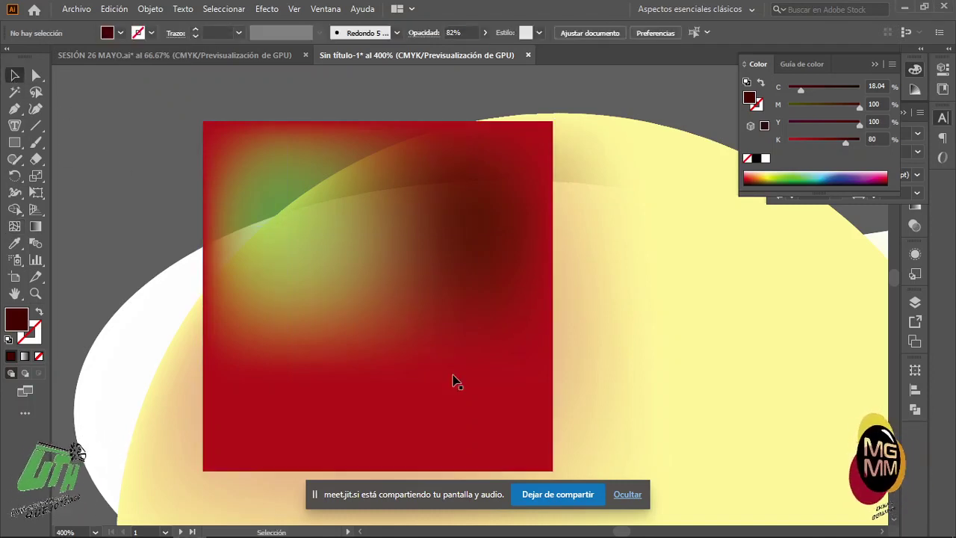
Move the mesh square around the yellow circle's upper-left edge and rotate it slightly counterclockwise
left_click_drag(448, 385, 506, 401)
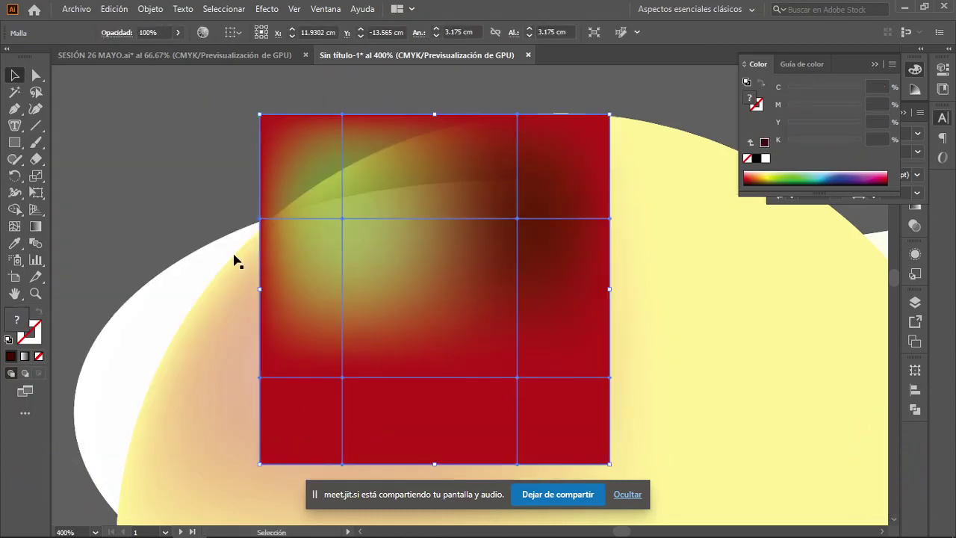
left_click(165, 206)
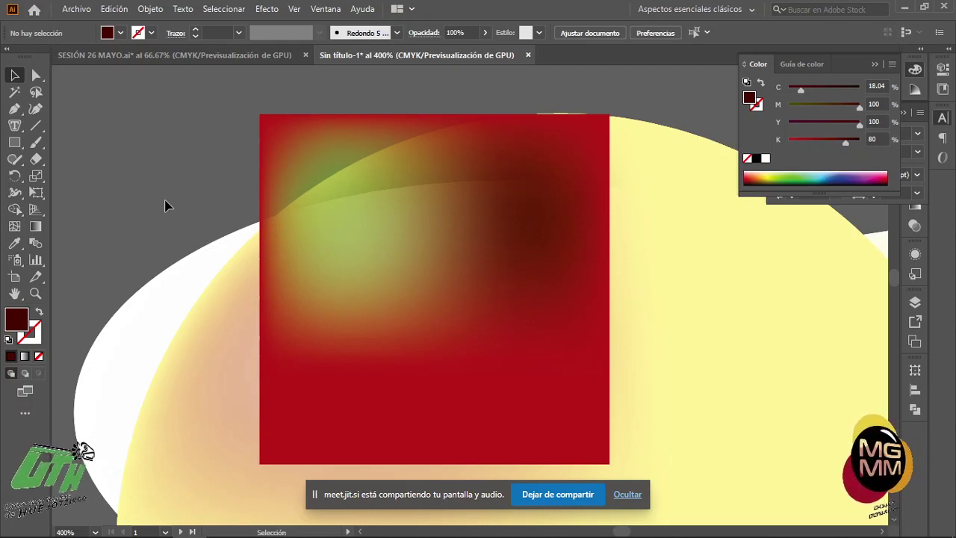
left_click_drag(532, 275, 427, 300)
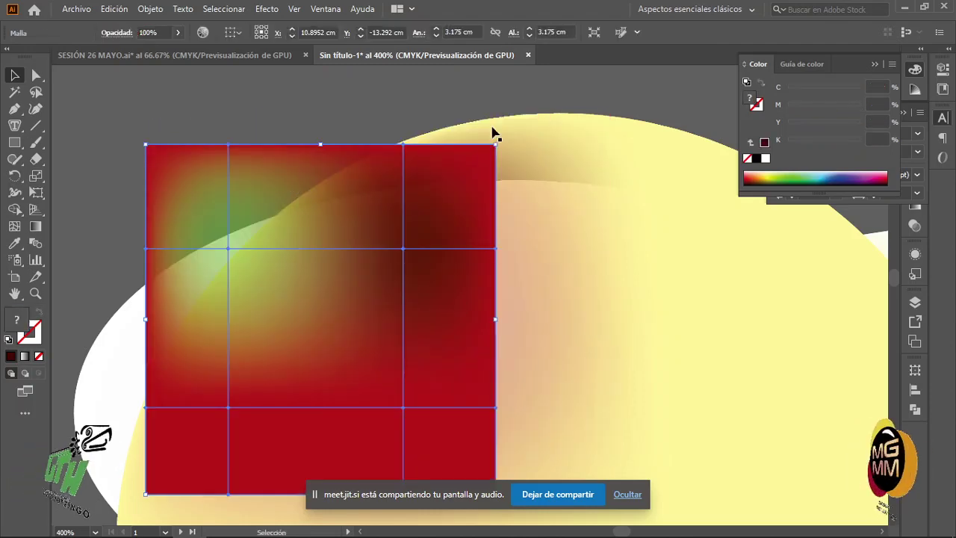
left_click_drag(505, 142, 479, 177)
scroll(495, 157, "up", 4)
left_click_drag(356, 410, 412, 363)
left_click(609, 190)
scroll(609, 190, "down", 7)
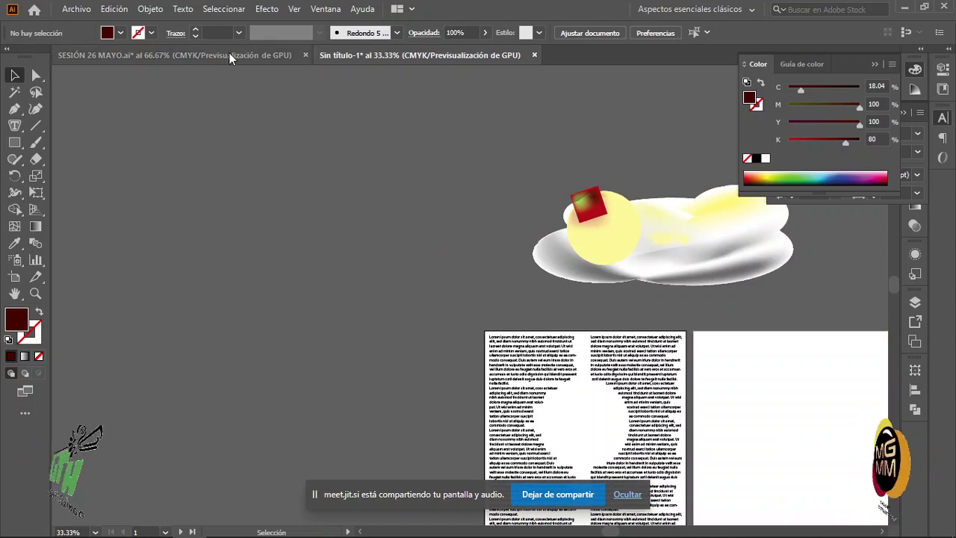
Switch to the SESIÓN 26 MAYO.ai document and bring the first cartoon character's white coat into close view
left_click(229, 53)
scroll(459, 390, "down", 4)
scroll(462, 385, "down", 10)
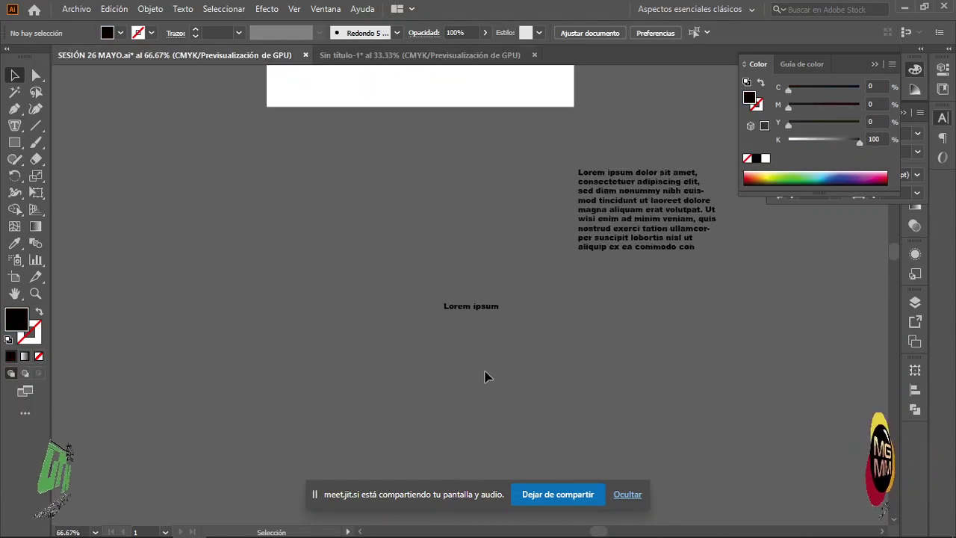
scroll(499, 341, "down", 10)
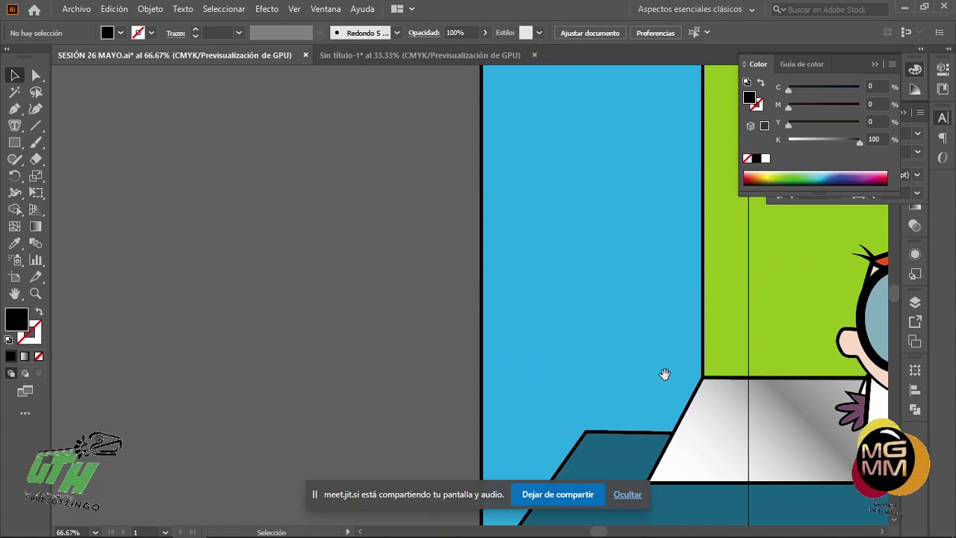
key("h")
left_click_drag(665, 373, 114, 294)
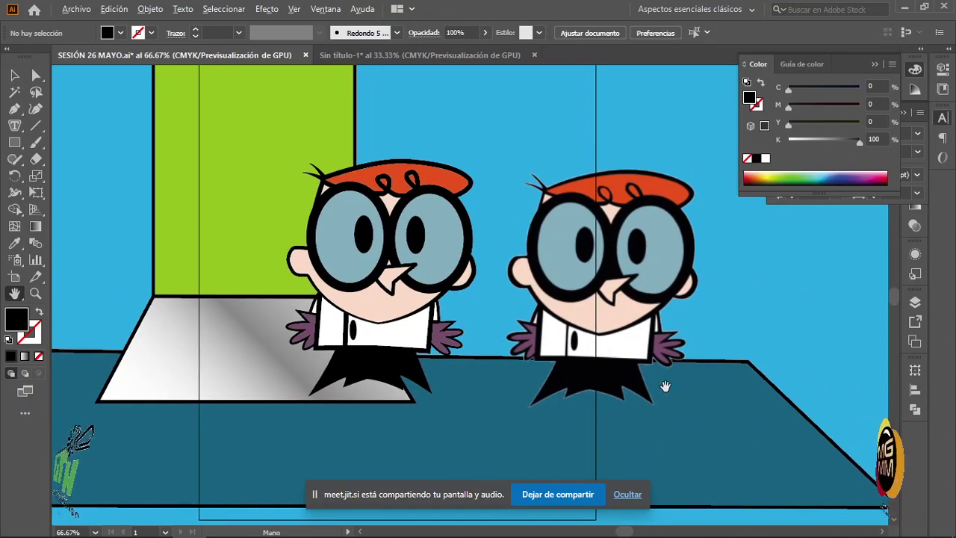
scroll(665, 385, "up", 4)
scroll(568, 336, "down", 5)
scroll(354, 299, "up", 4)
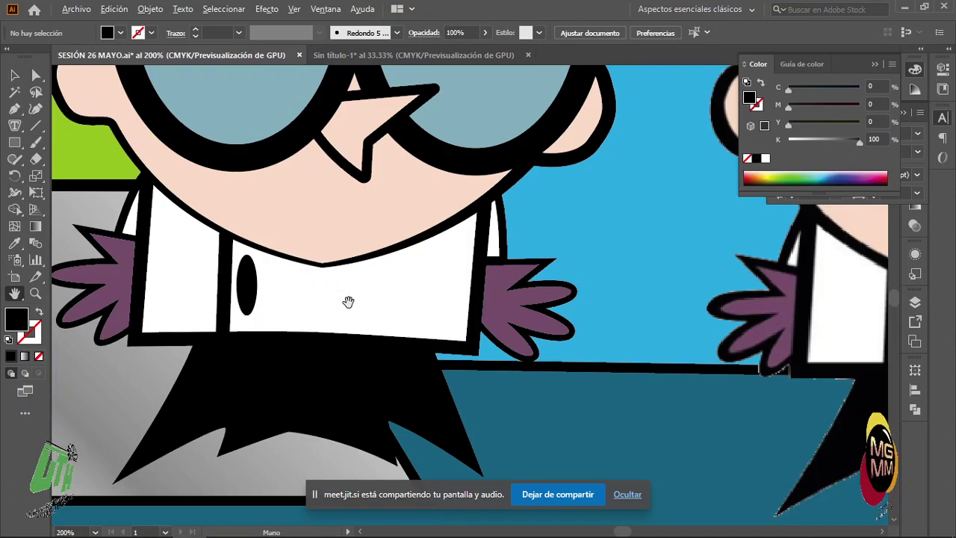
scroll(348, 301, "up", 2)
left_click_drag(348, 302, 393, 297)
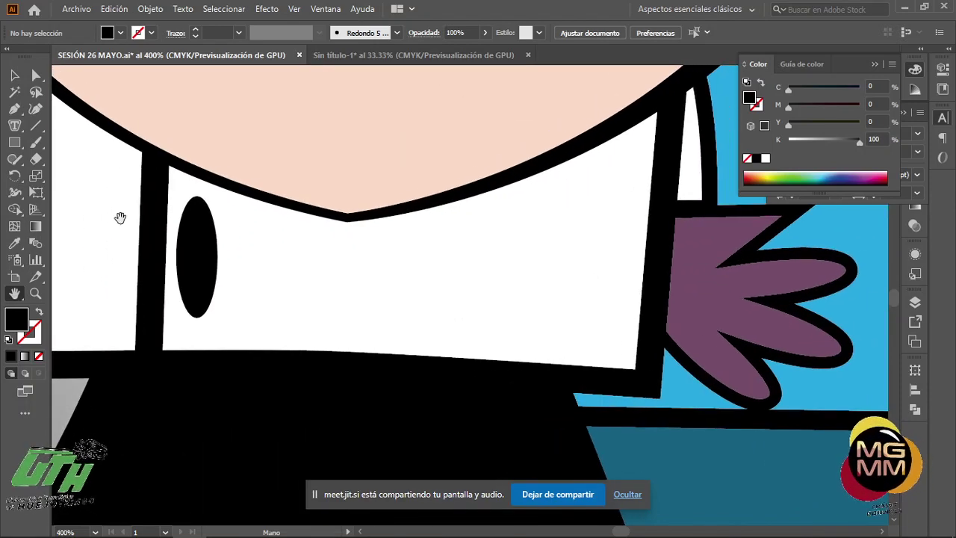
Draw a closed shadow shape with a curved upper edge in the coat's lower-right corner using the Pen tool
left_click(15, 109)
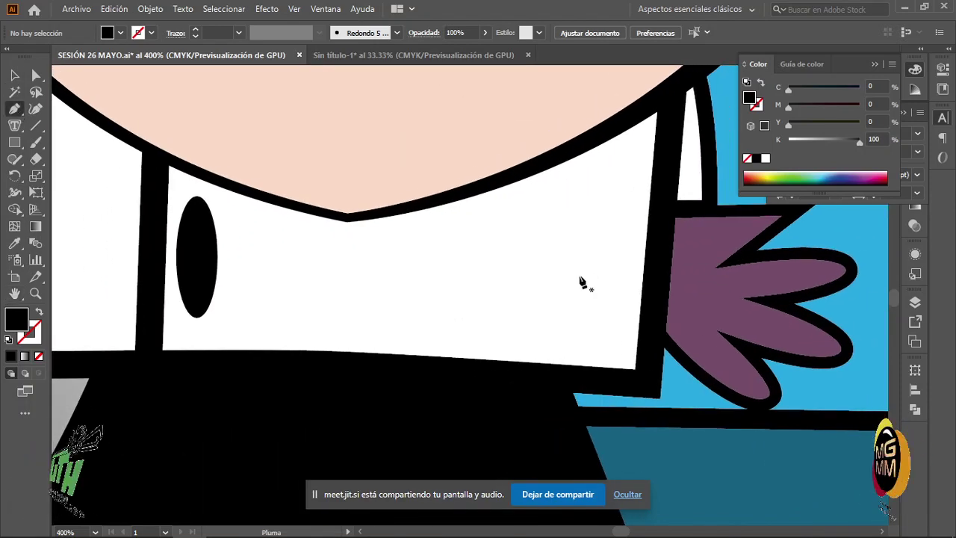
left_click(647, 222)
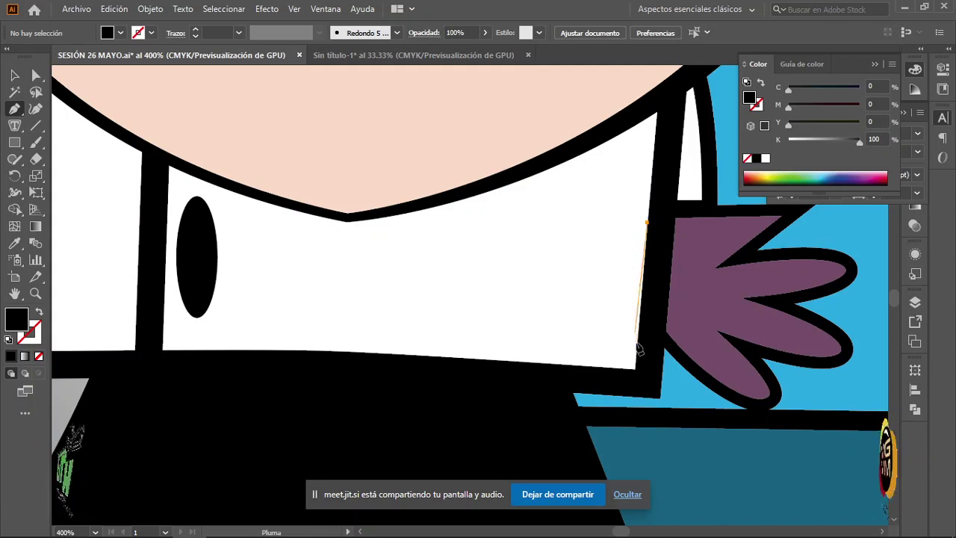
left_click(637, 371)
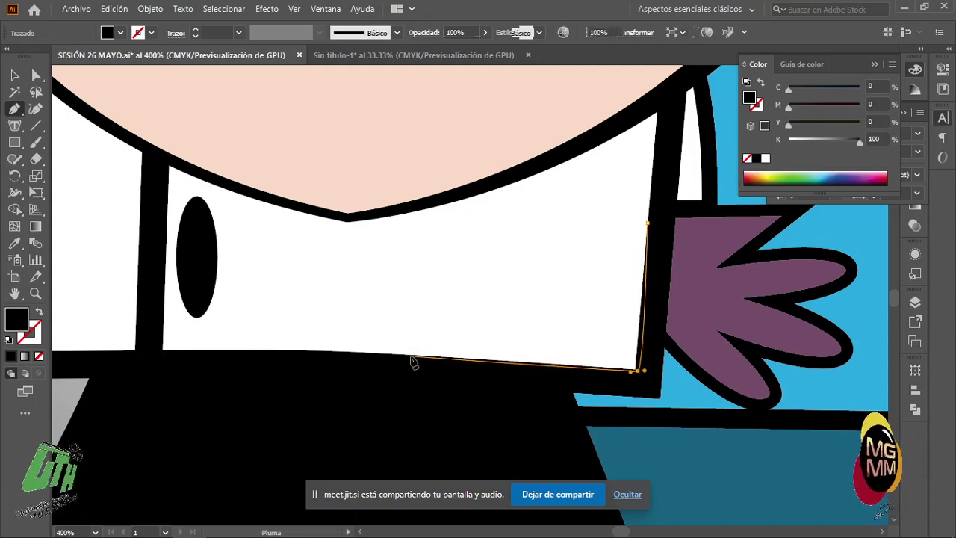
left_click(388, 352)
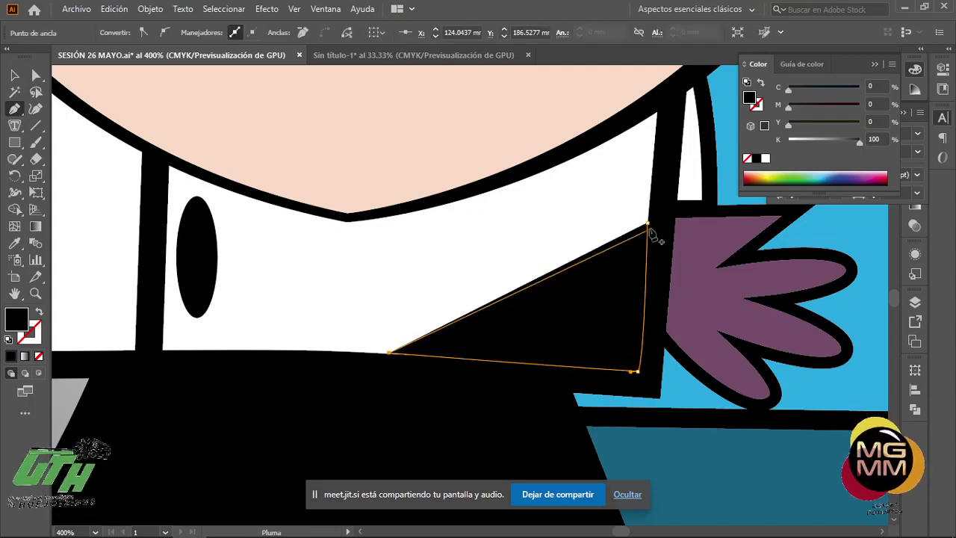
left_click_drag(648, 222, 669, 118)
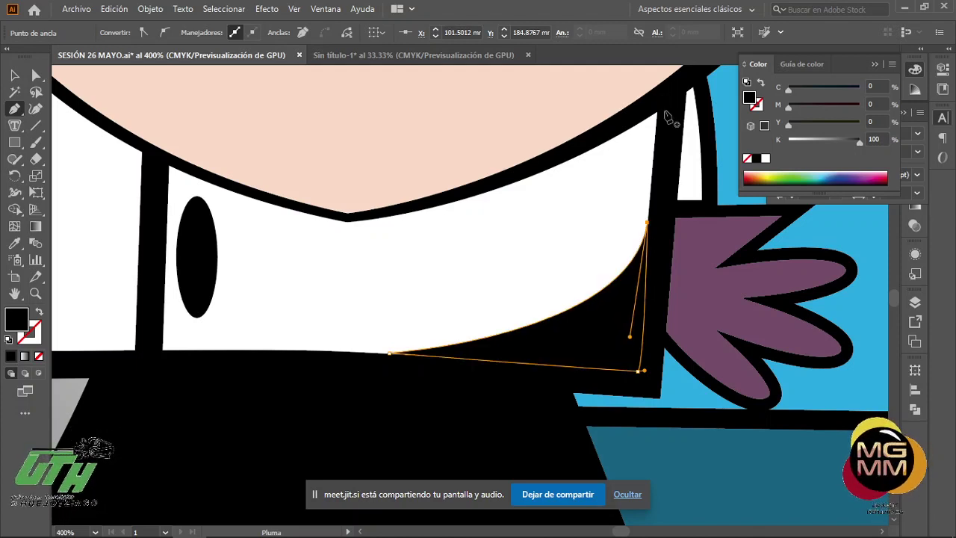
key("v")
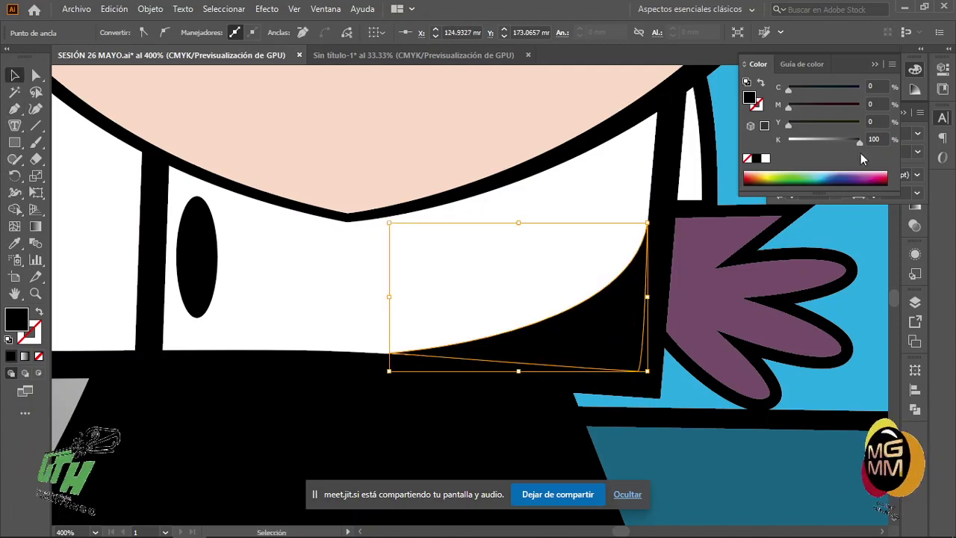
Set the coat shadow's fill to K 65% and its opacity to 32%
left_click(836, 139)
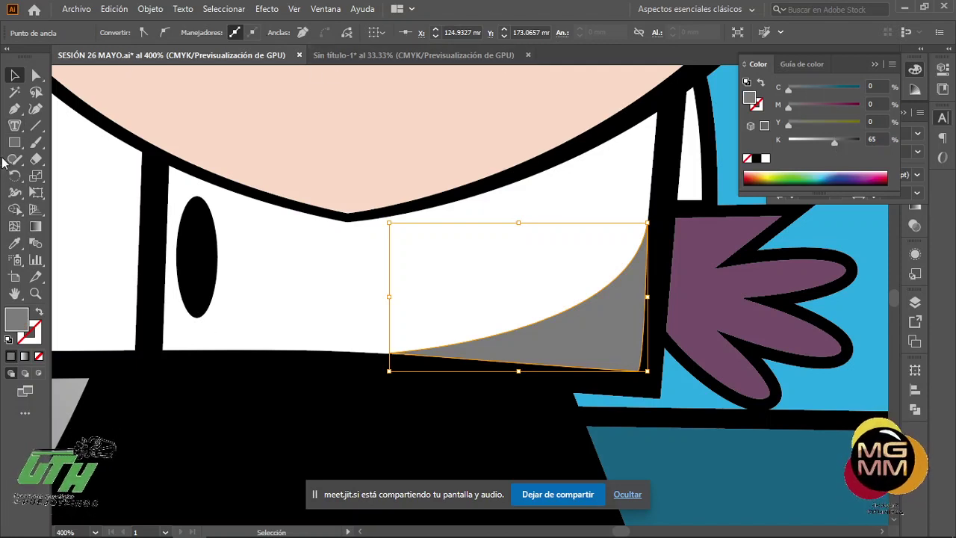
left_click(482, 284)
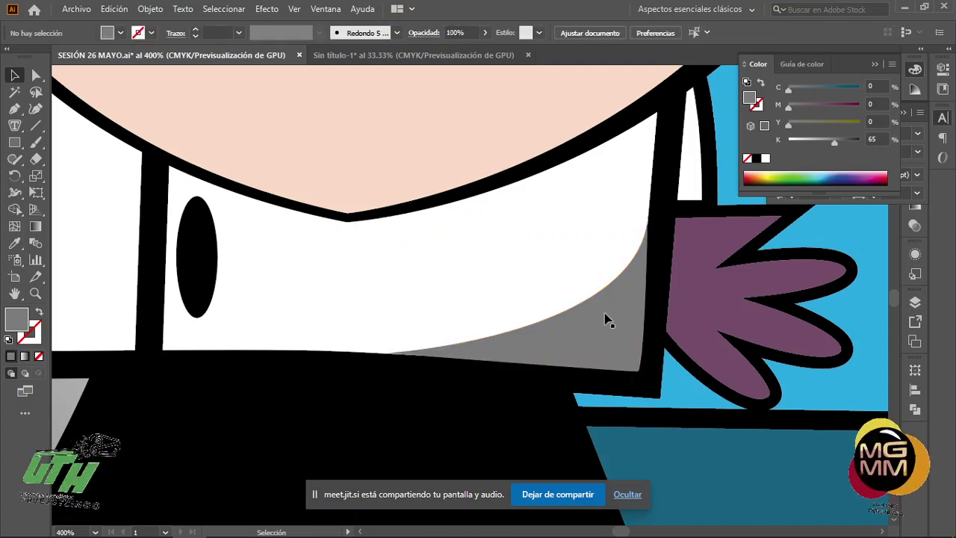
left_click(486, 32)
left_click_drag(483, 49, 447, 57)
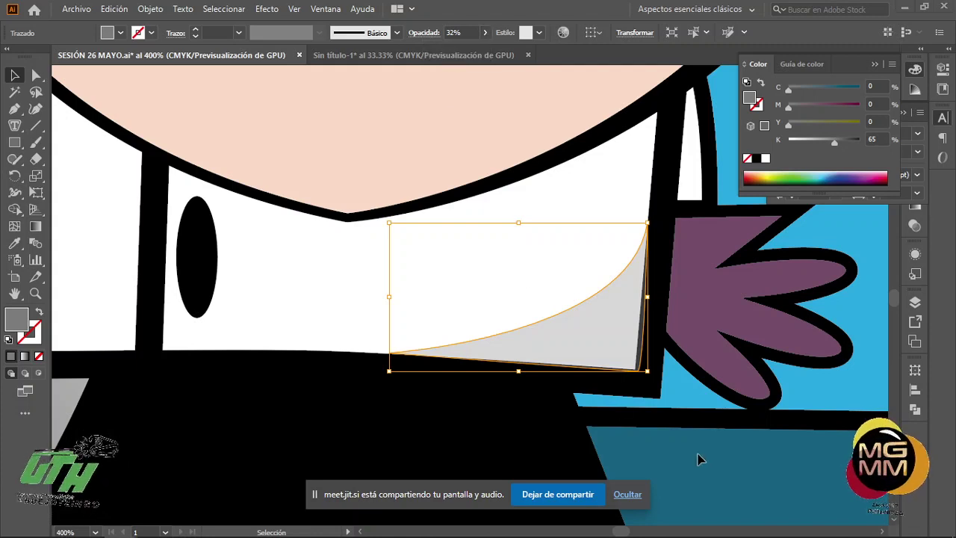
left_click(780, 298)
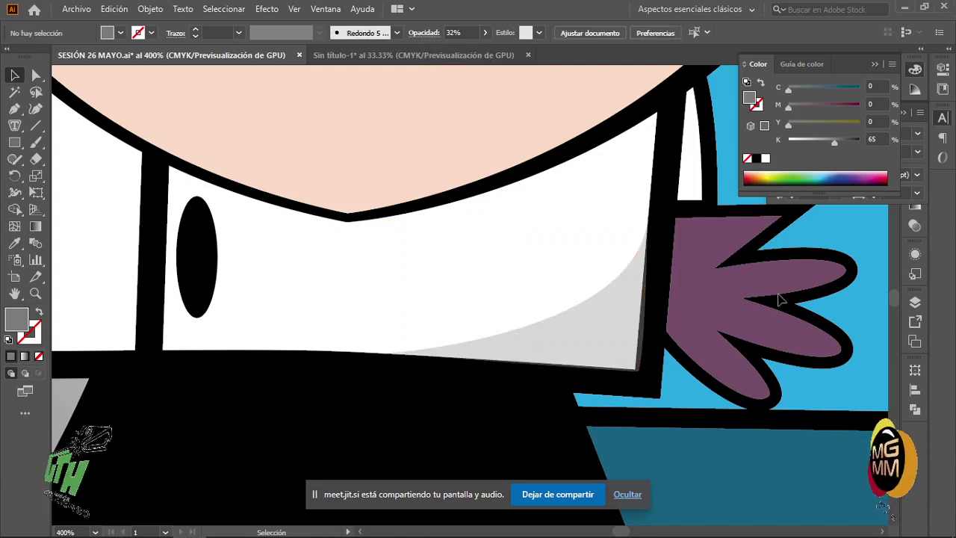
Nudge the shadow shape slightly left and up to fit inside the coat's black outline
left_click(561, 355)
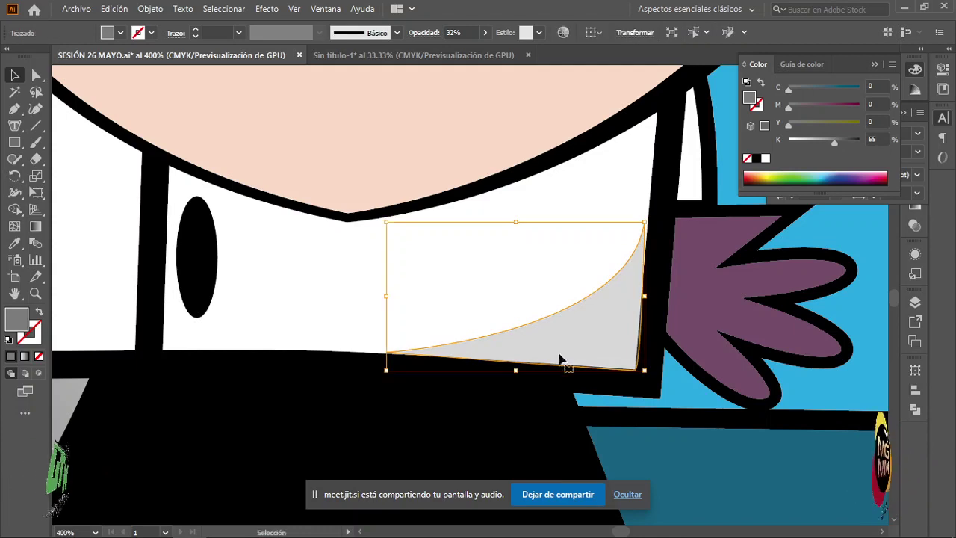
left_click(691, 454)
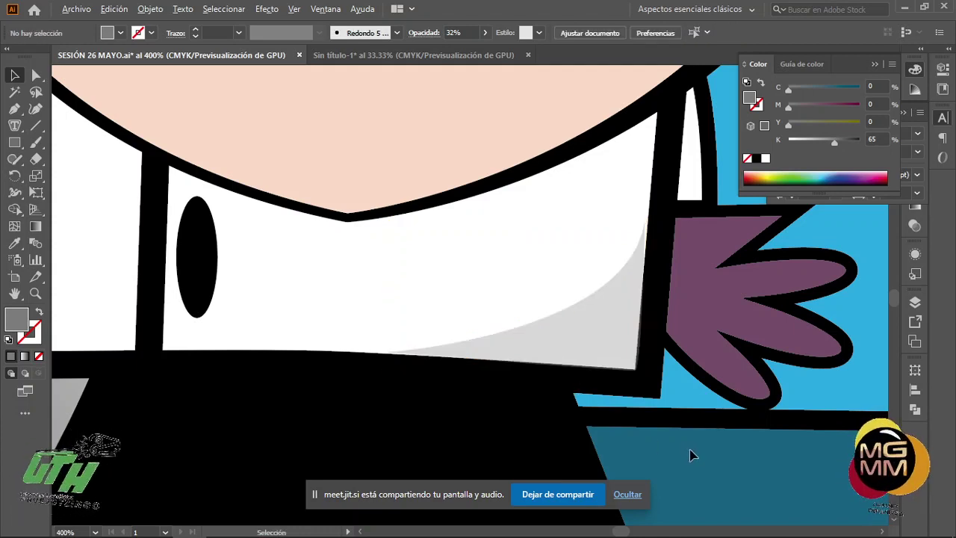
scroll(690, 454, "down", 3)
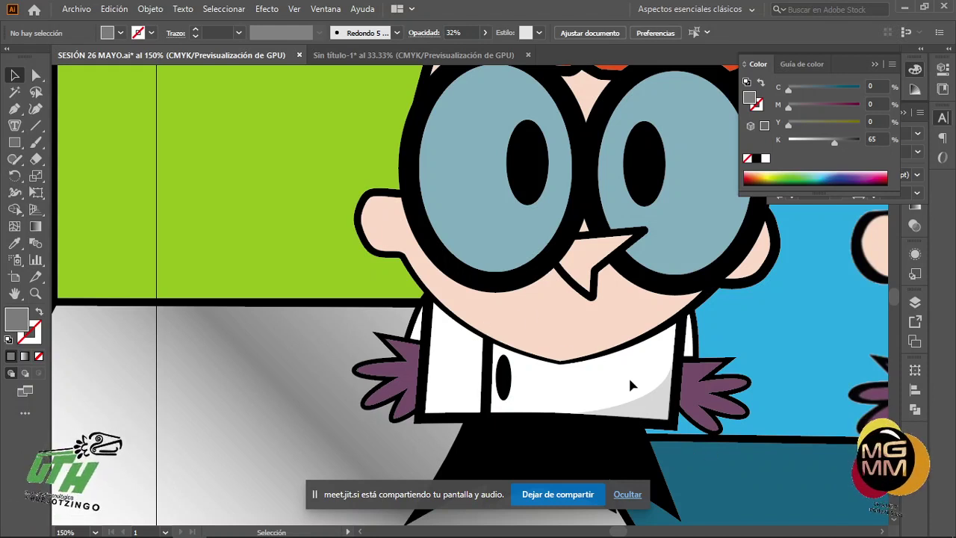
Fill the coat's shadow shape with solid black, K 100%, and set its opacity to 100%
left_click(664, 417)
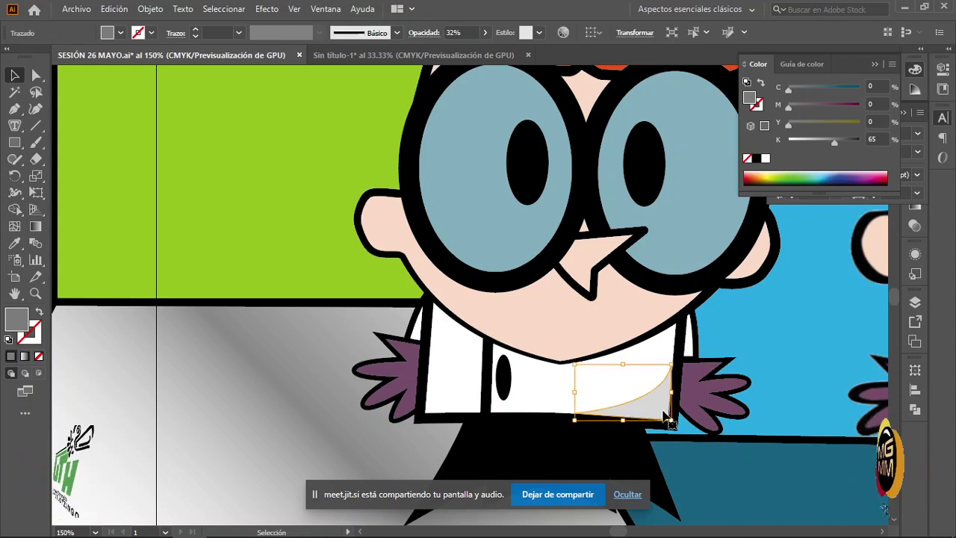
left_click(757, 160)
left_click(485, 32)
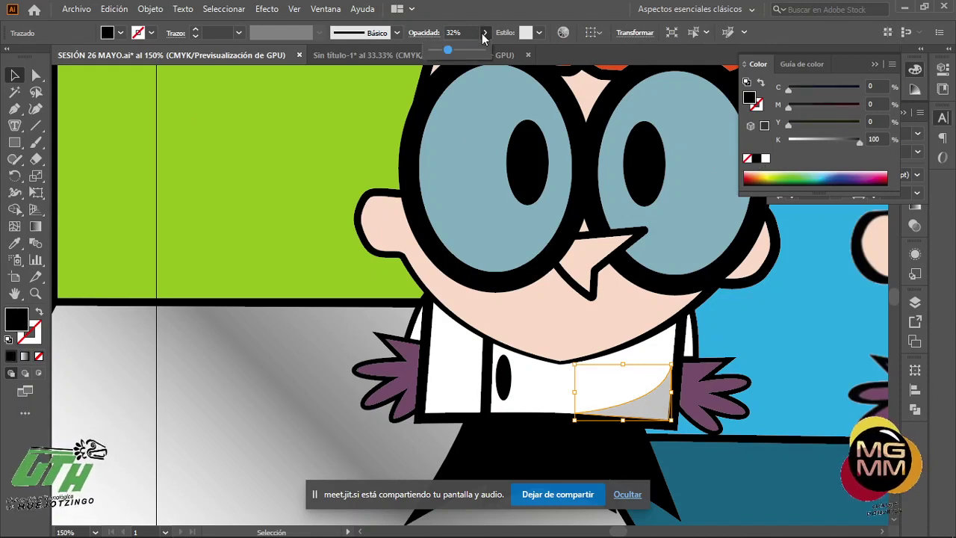
left_click(485, 33)
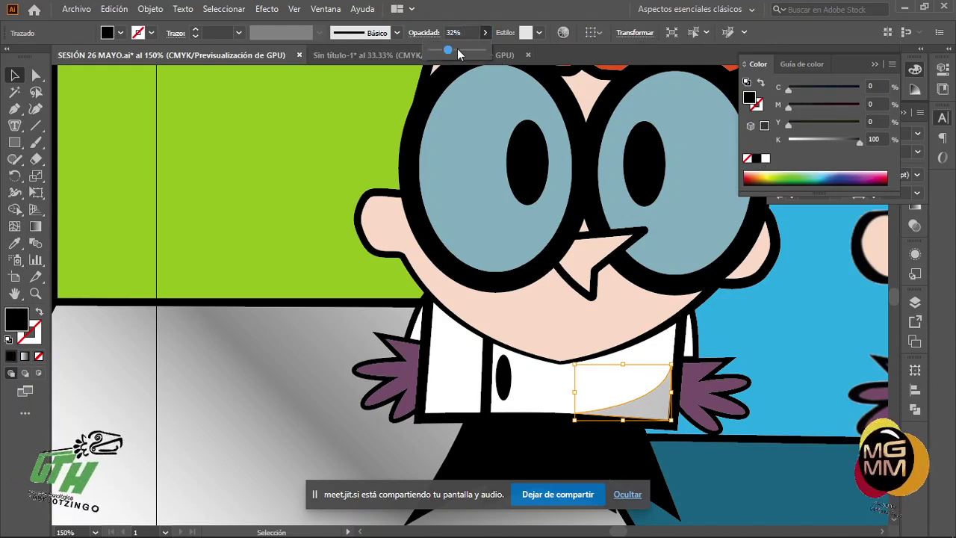
left_click_drag(449, 50, 512, 55)
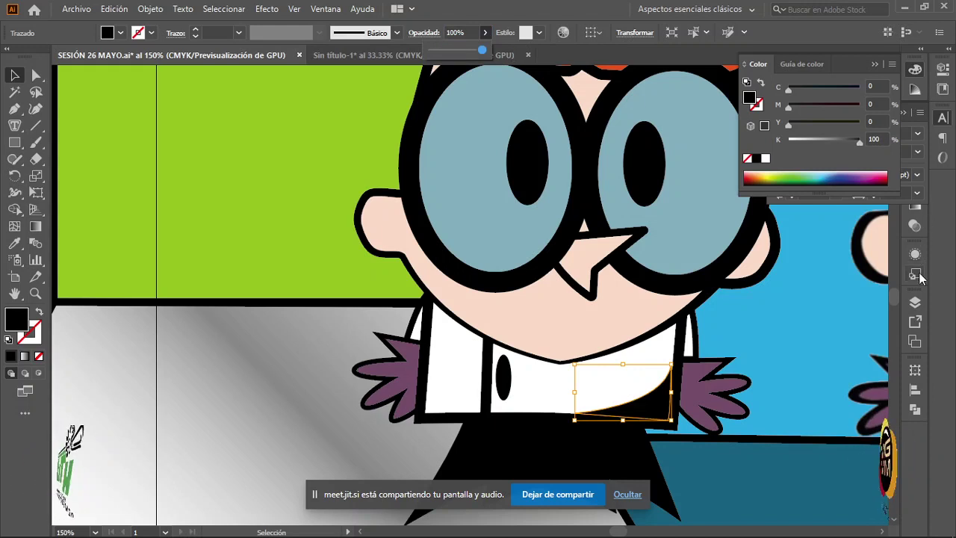
Set the blending mode of the coat's black shadow shape to Oscurecer
left_click(876, 66)
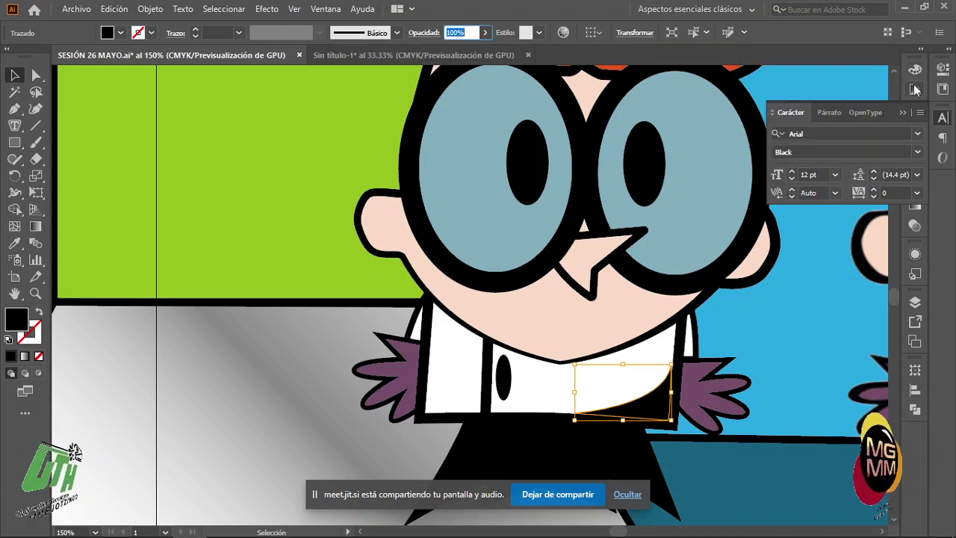
left_click(911, 118)
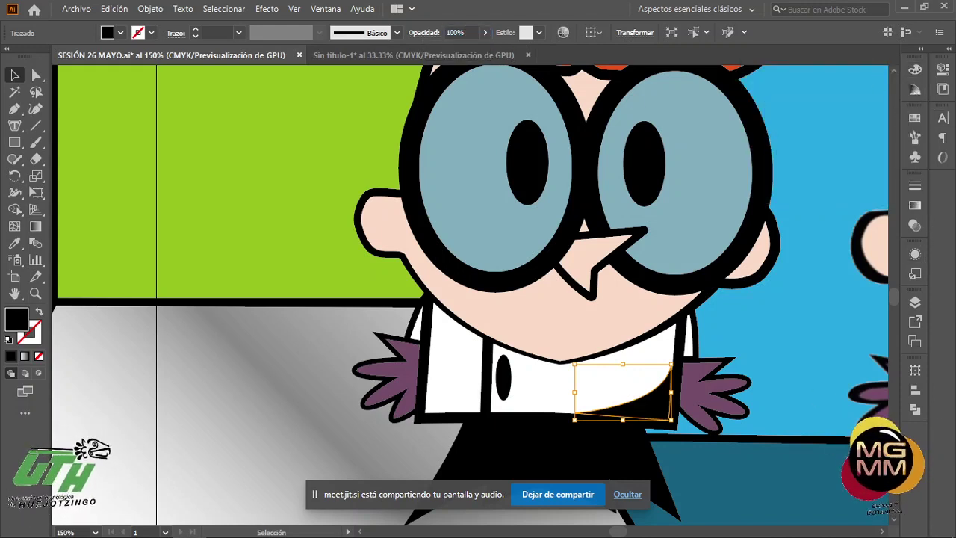
left_click(916, 254)
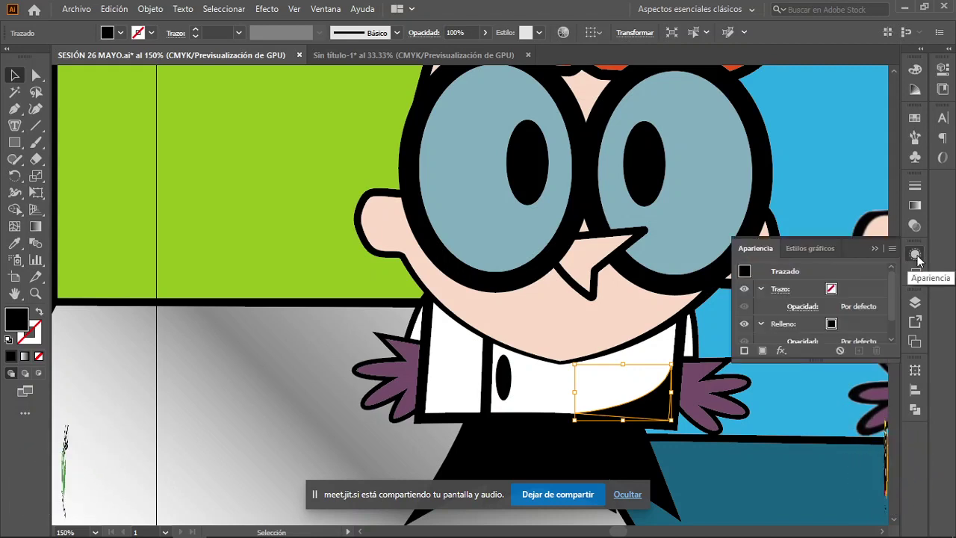
left_click(915, 226)
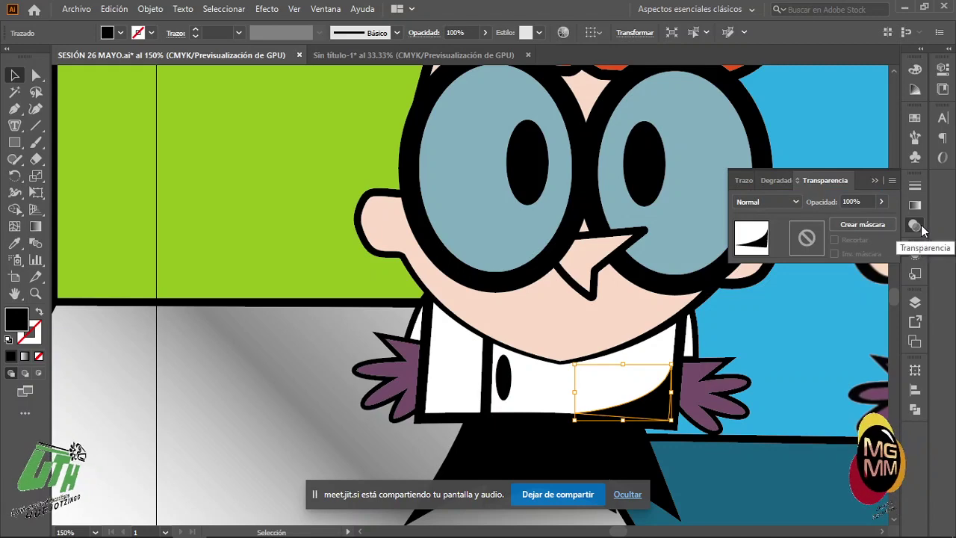
scroll(676, 400, "up", 3)
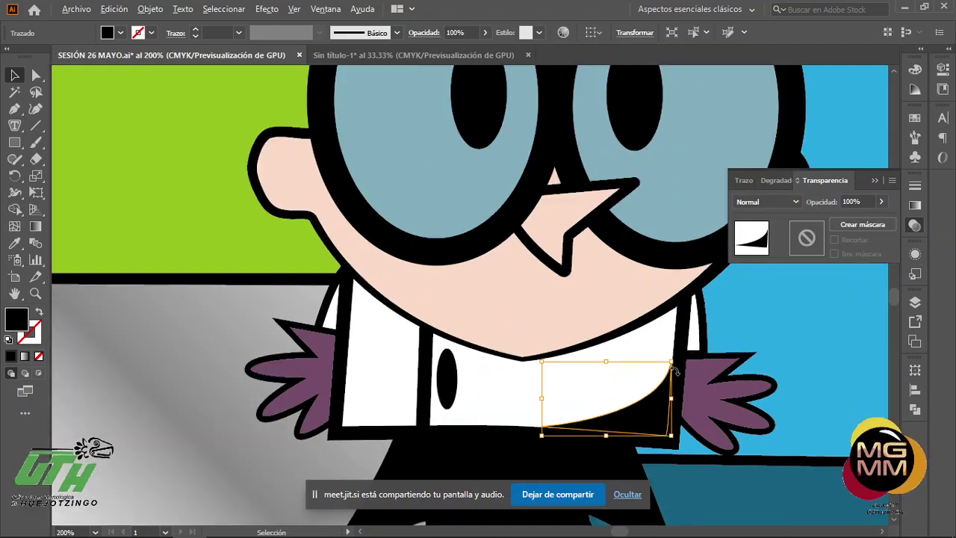
scroll(713, 401, "down", 1)
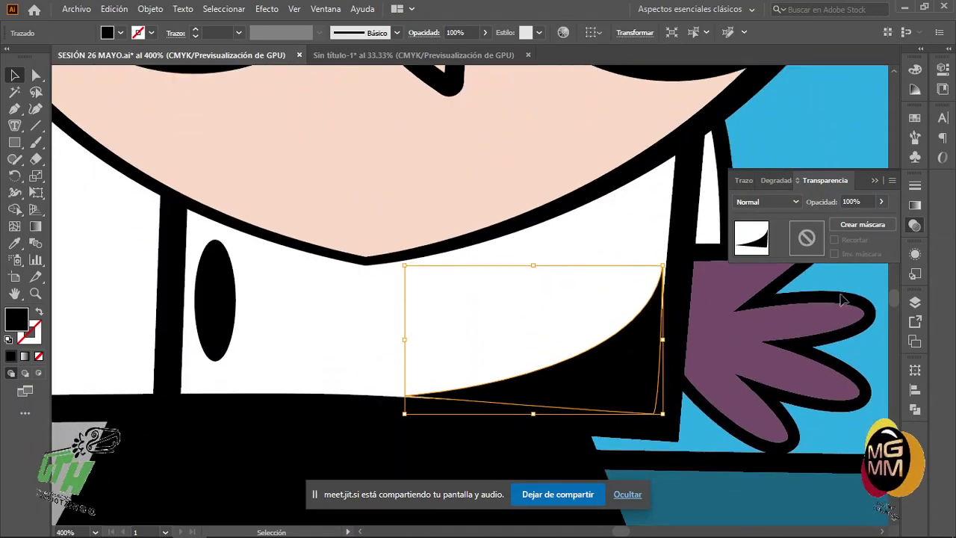
left_click(797, 202)
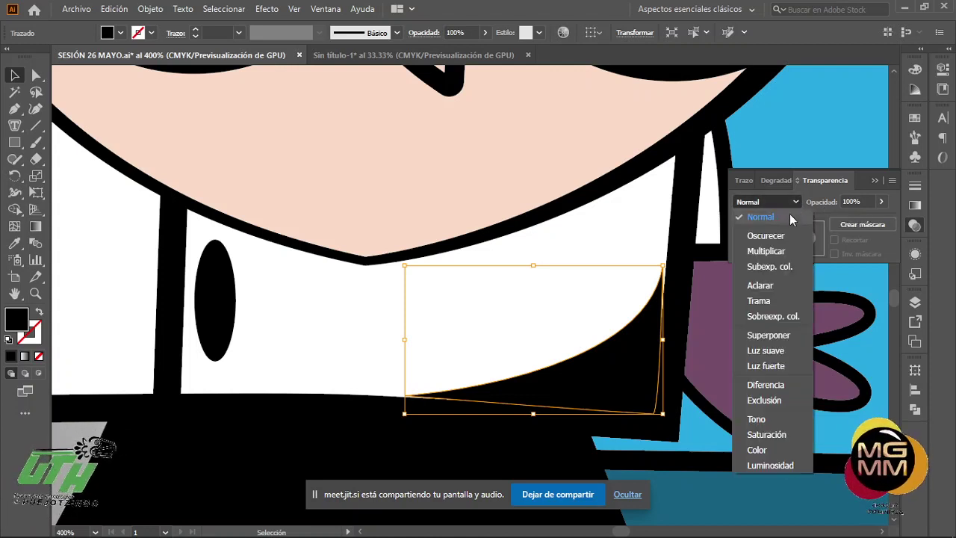
left_click(790, 236)
Reduce the coat shadow's opacity to 29% and deselect it
left_click(881, 201)
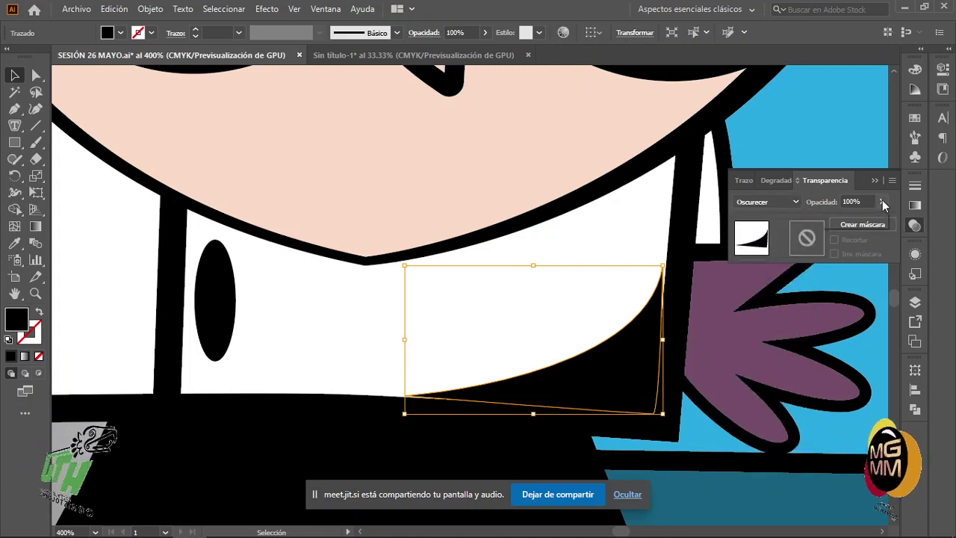
left_click_drag(876, 220, 846, 226)
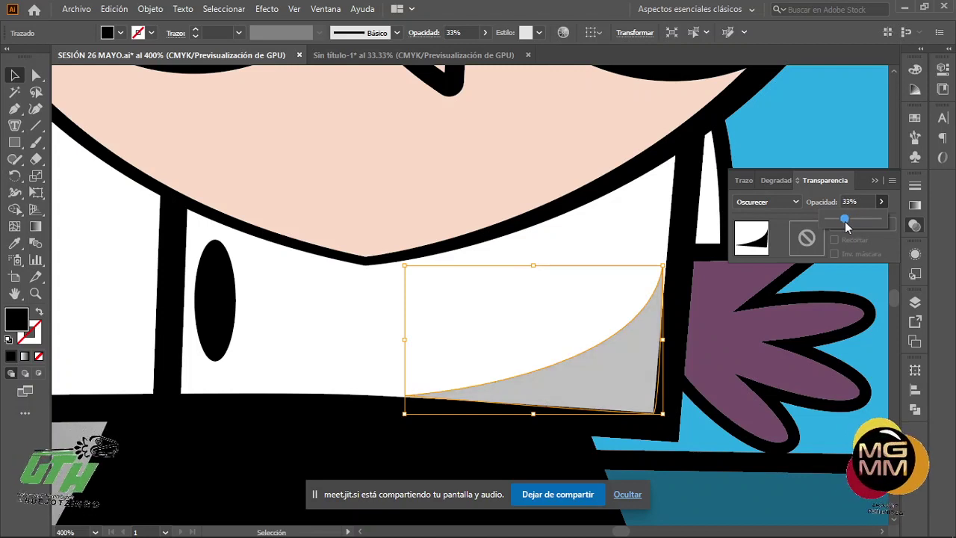
left_click_drag(847, 226, 845, 226)
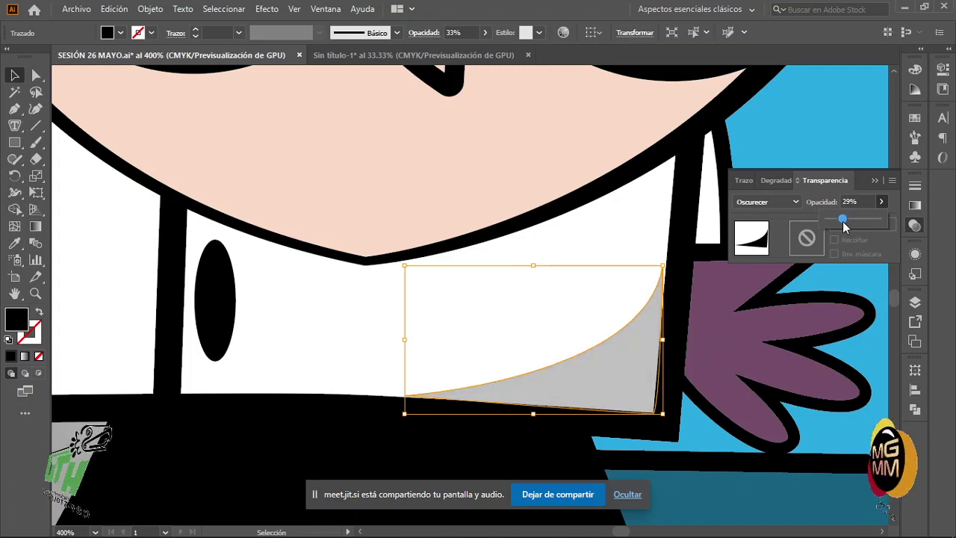
left_click(816, 133)
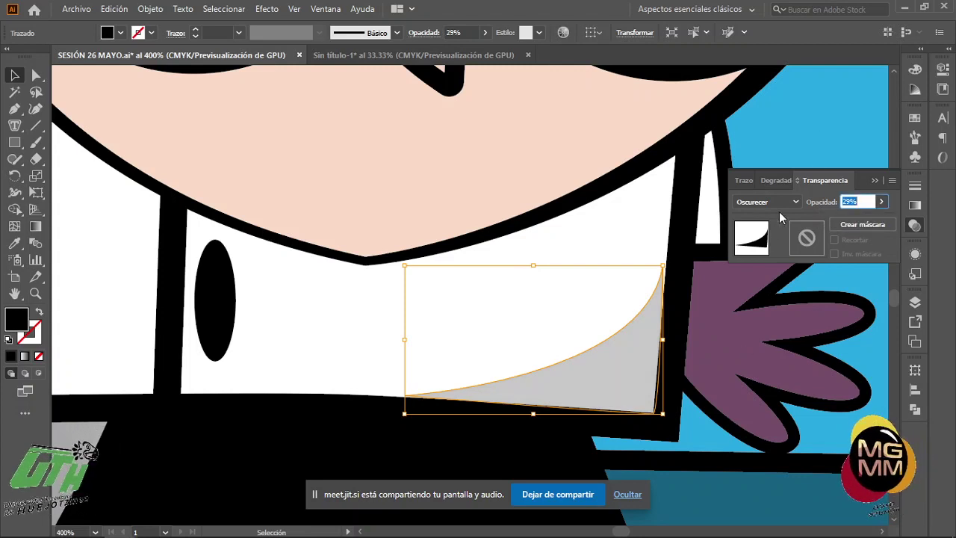
left_click(614, 254)
Switch to the Jitsi meeting to check on the participants and return to the Illustrator drawing
key("alt+Tab")
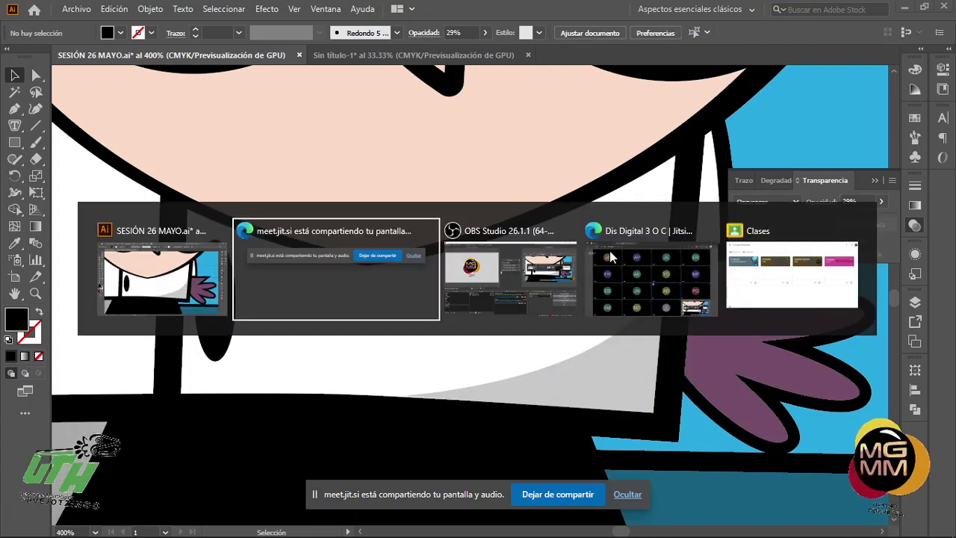
key("alt+Tab")
left_click(610, 250)
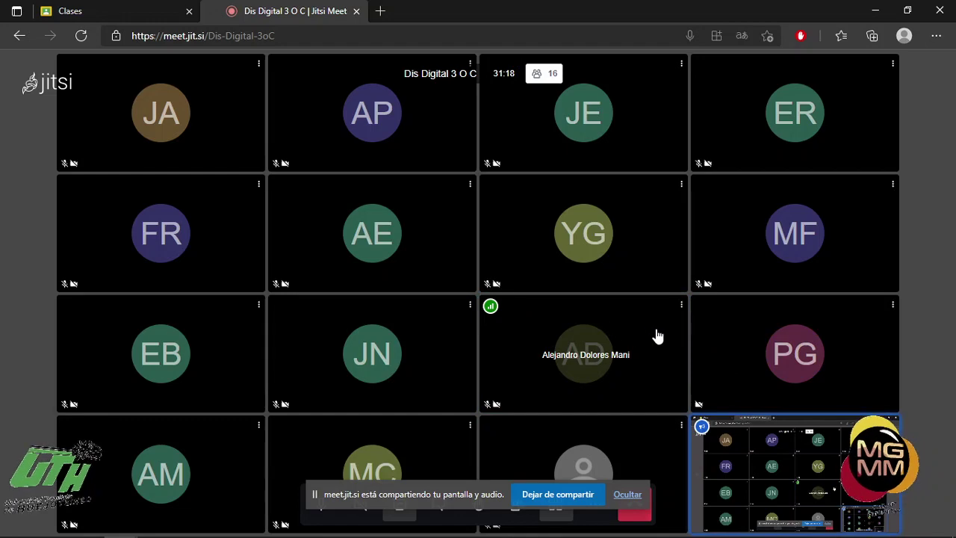
key("alt+Tab")
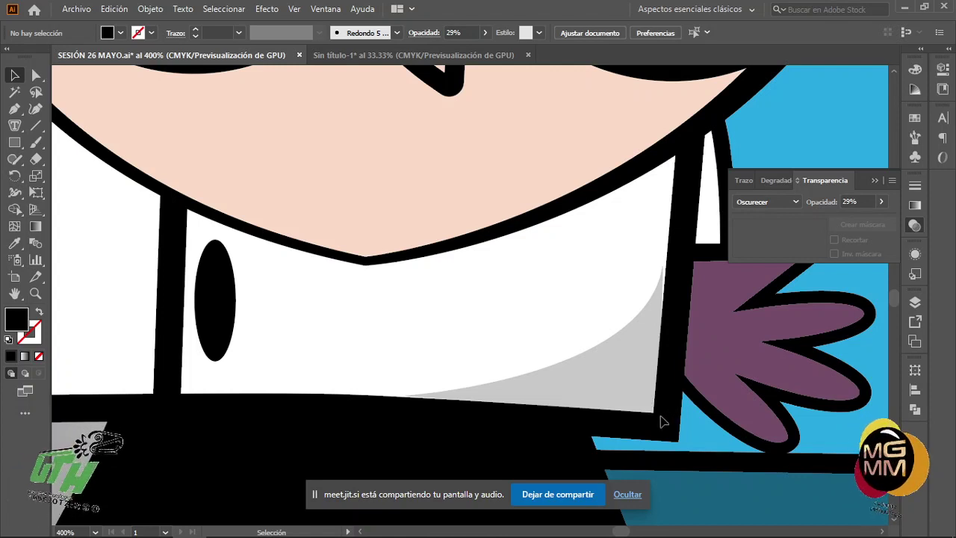
Examine the available transparency blending modes without choosing a different one
scroll(564, 383, "down", 2)
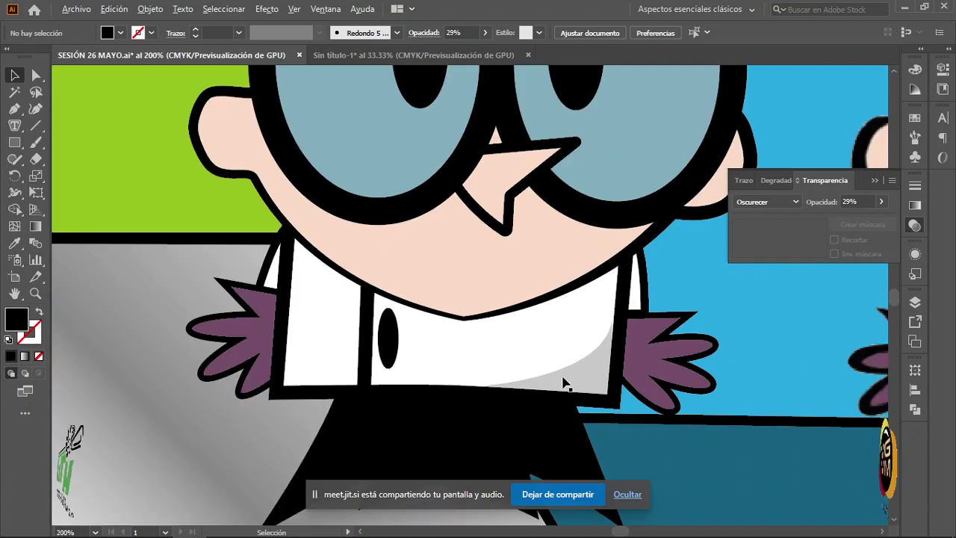
left_click(797, 199)
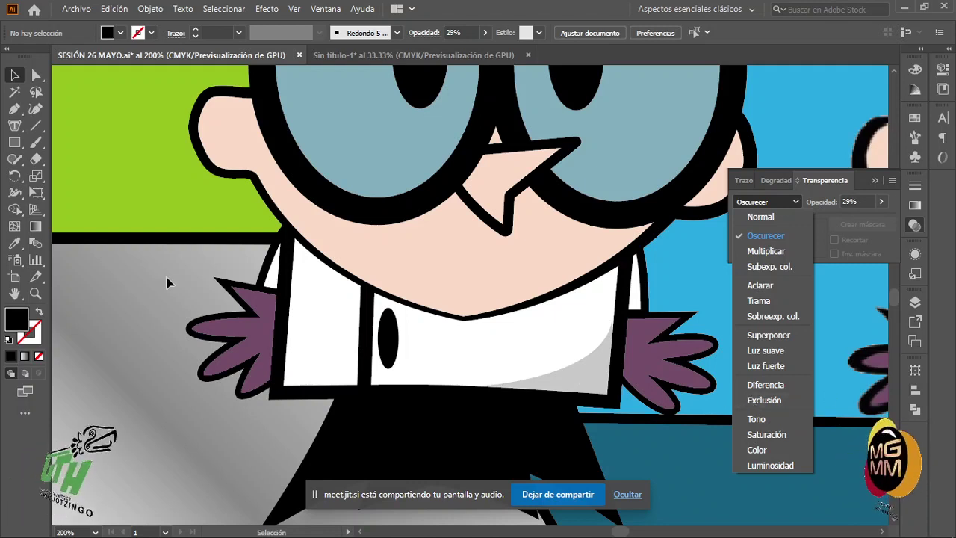
left_click(602, 381)
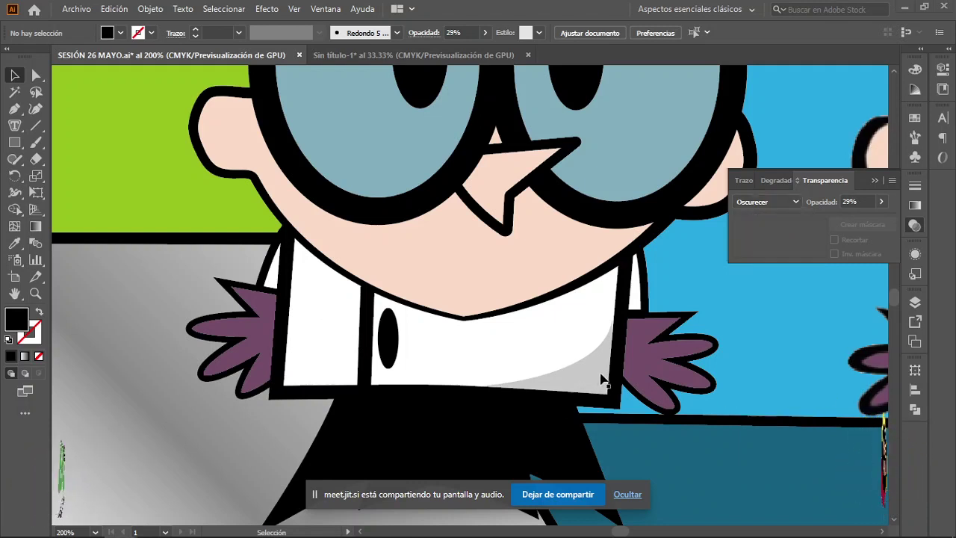
Move the shadow shape from the coat up onto the character's lower face and deselect it
mouse_move(594, 384)
left_mouse_down()
mouse_move(640, 363)
mouse_move(661, 368)
mouse_move(580, 252)
mouse_move(527, 275)
left_mouse_up()
left_click(740, 387)
left_click(603, 345)
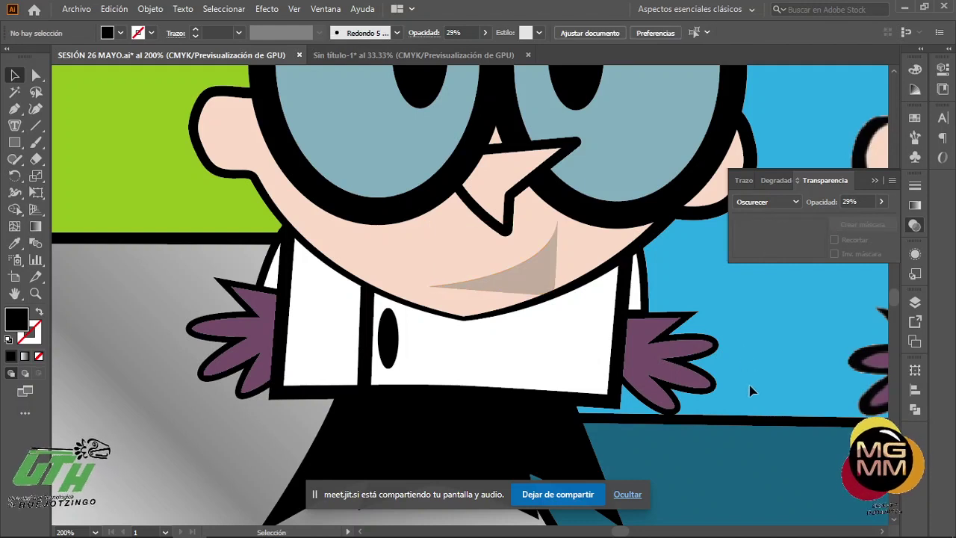
Reshape the shadow with Direct Selection, placing one anchor at the chin tip, another on the adjacent lens, and curving its edges along the jaw
left_click(529, 289)
key("a")
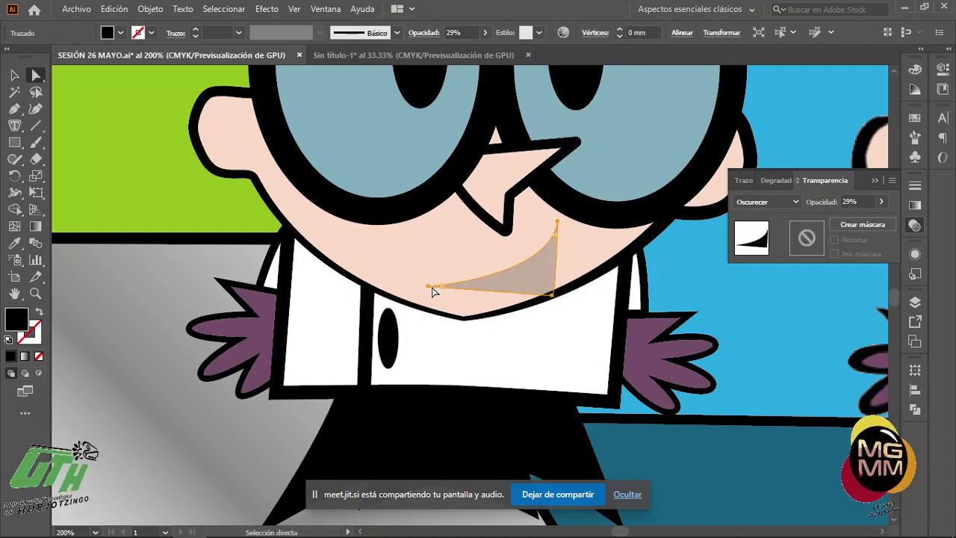
left_click_drag(430, 288, 467, 316)
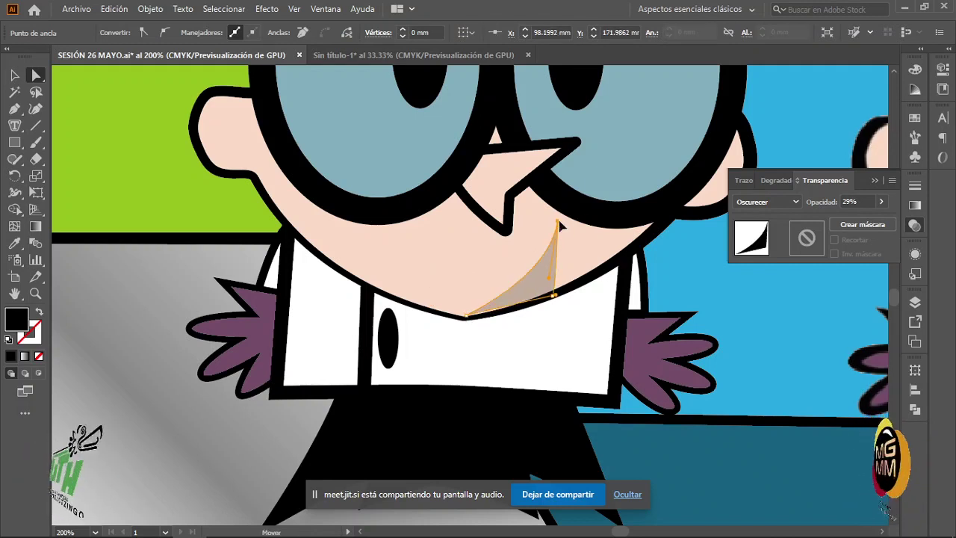
left_click_drag(557, 224, 651, 197)
left_click_drag(652, 250, 584, 129)
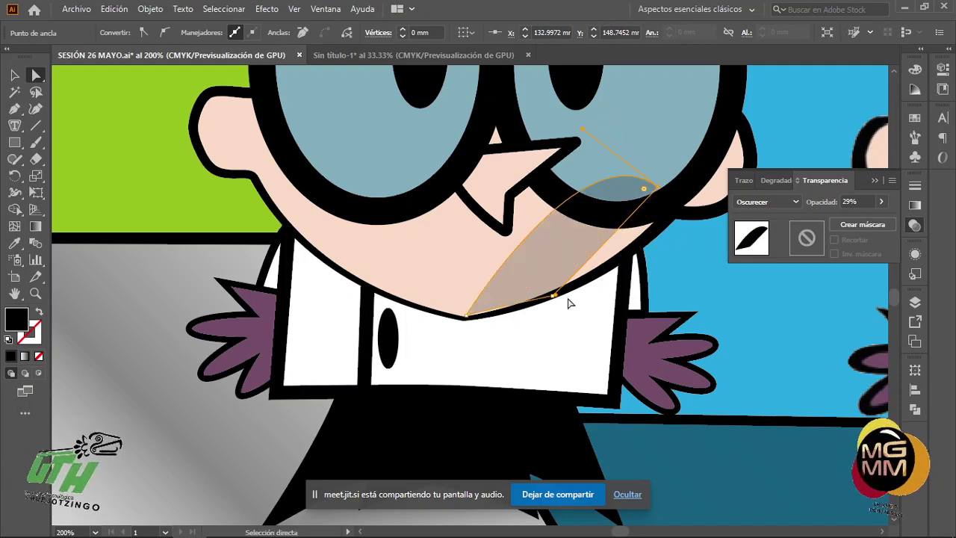
left_click_drag(557, 299, 718, 197)
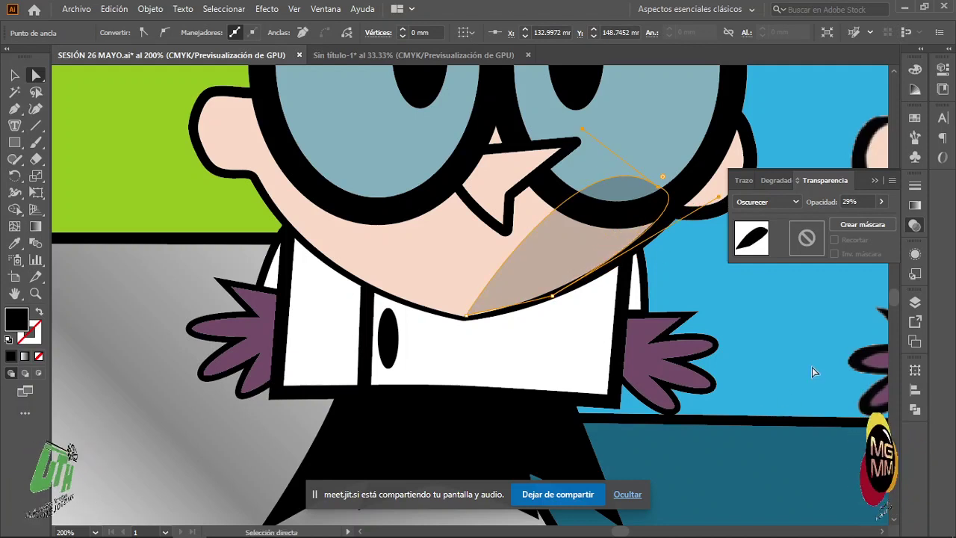
left_click(800, 337)
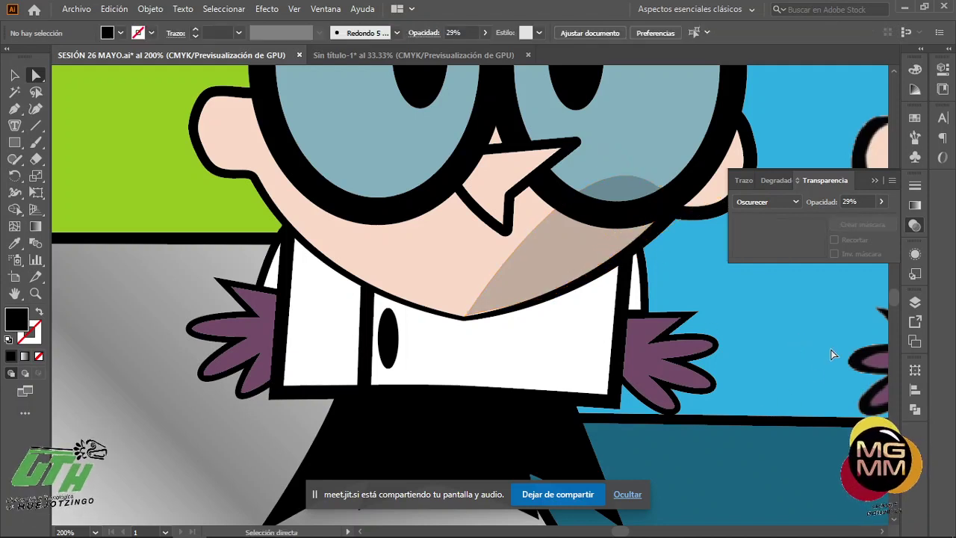
Delete the shadow shape from the character's face
scroll(788, 359, "down", 1)
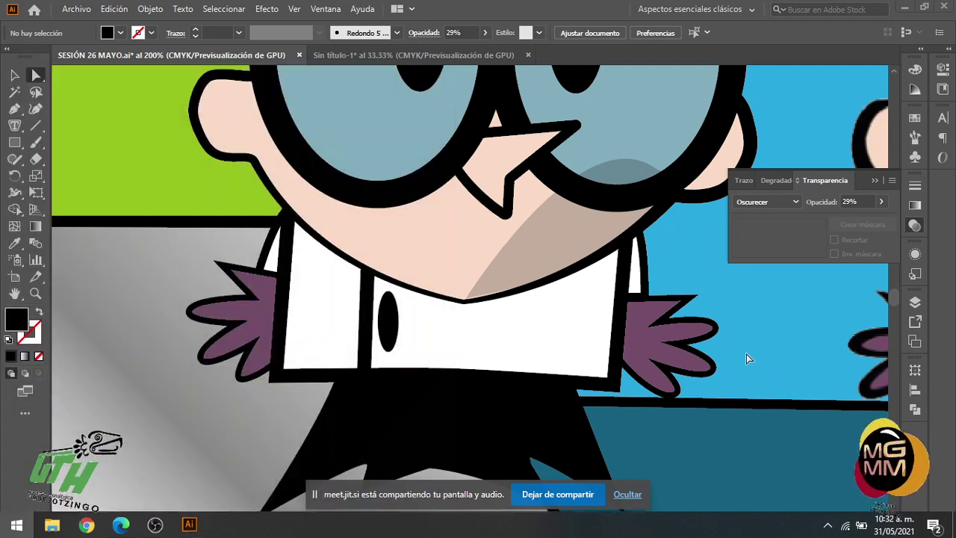
scroll(723, 344, "down", 3)
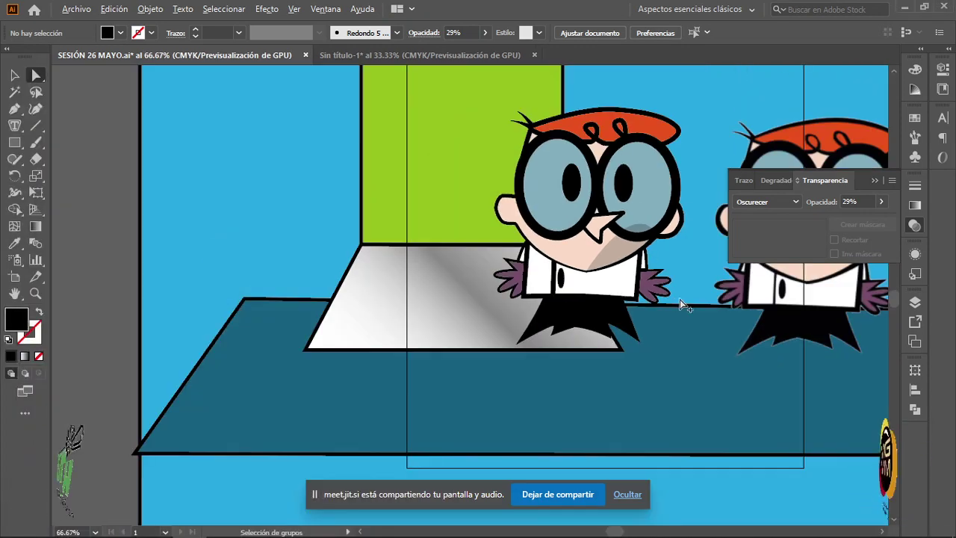
left_click(618, 256)
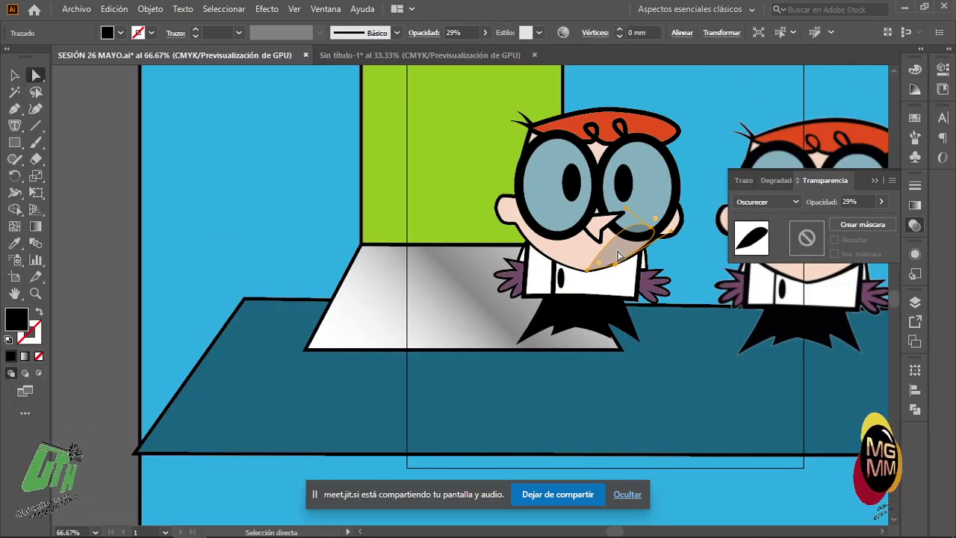
key("ctrl+shift+a")
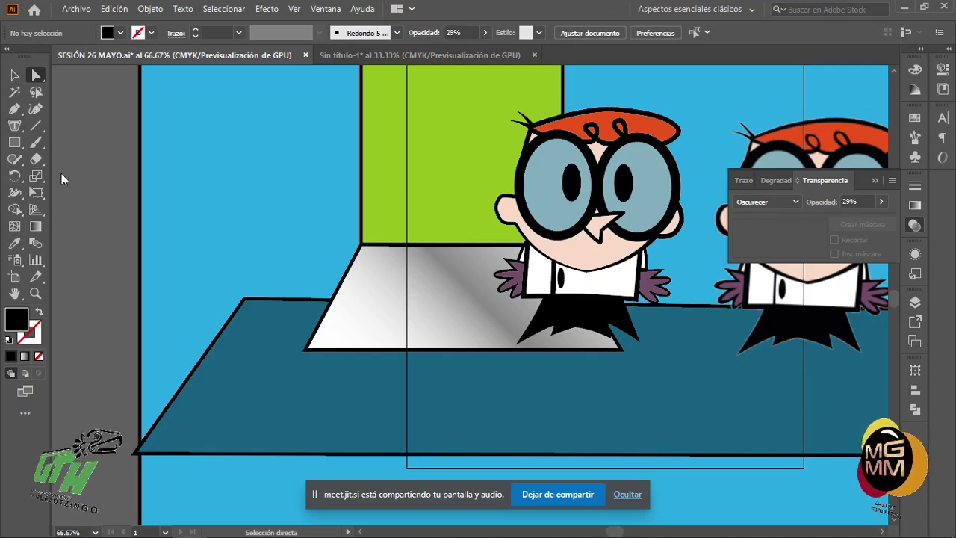
Delete the gradient mesh cloud, circle and square above the artboards in the Sin título-1 document
left_click(390, 55)
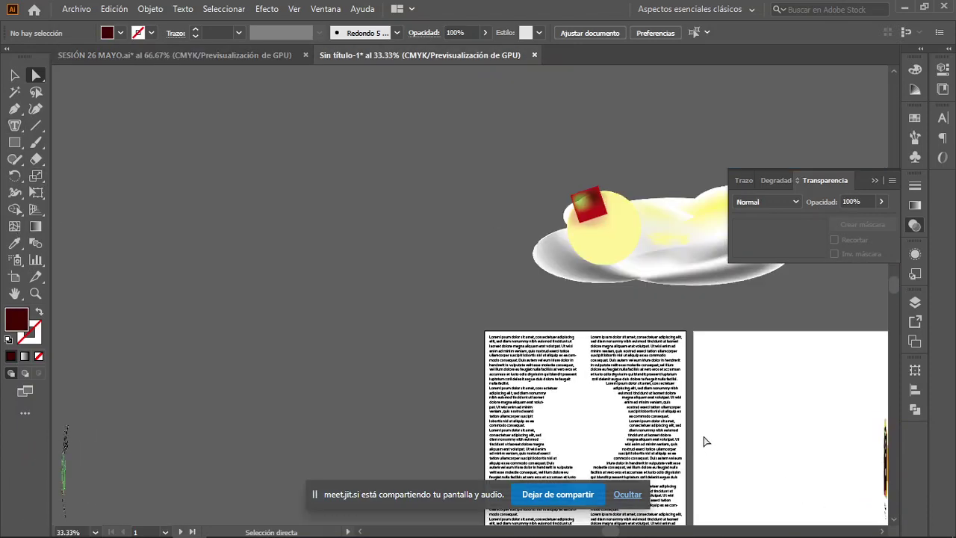
scroll(705, 441, "down", 3)
scroll(664, 257, "up", 2)
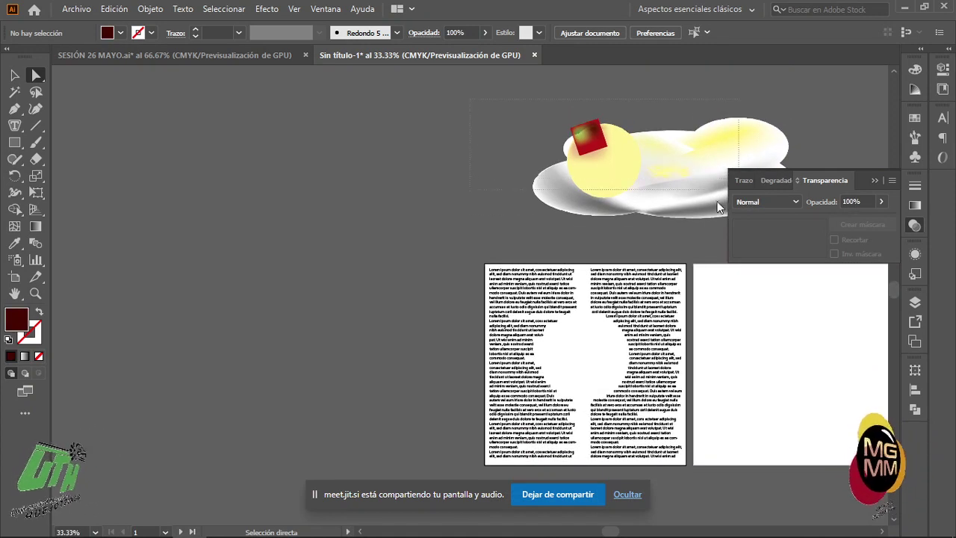
left_click(694, 225)
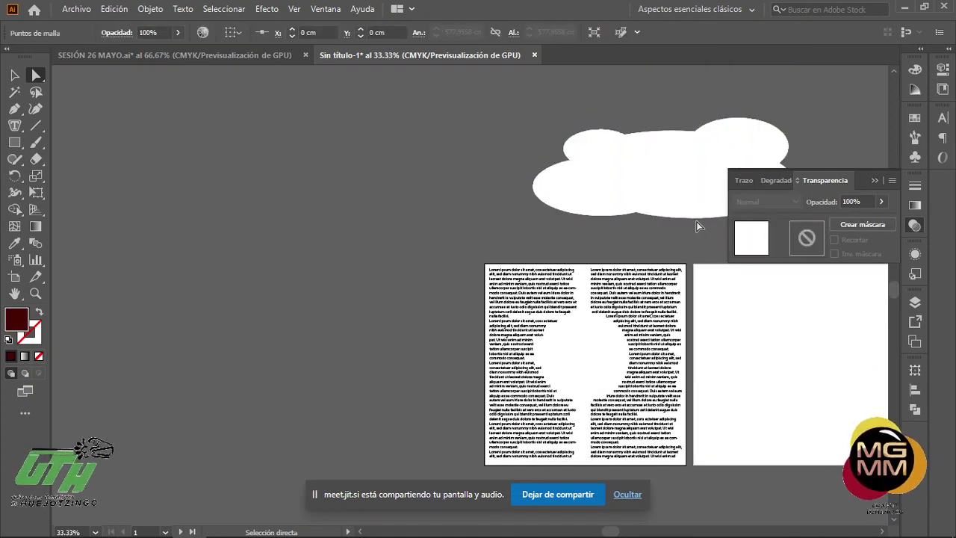
key("Delete")
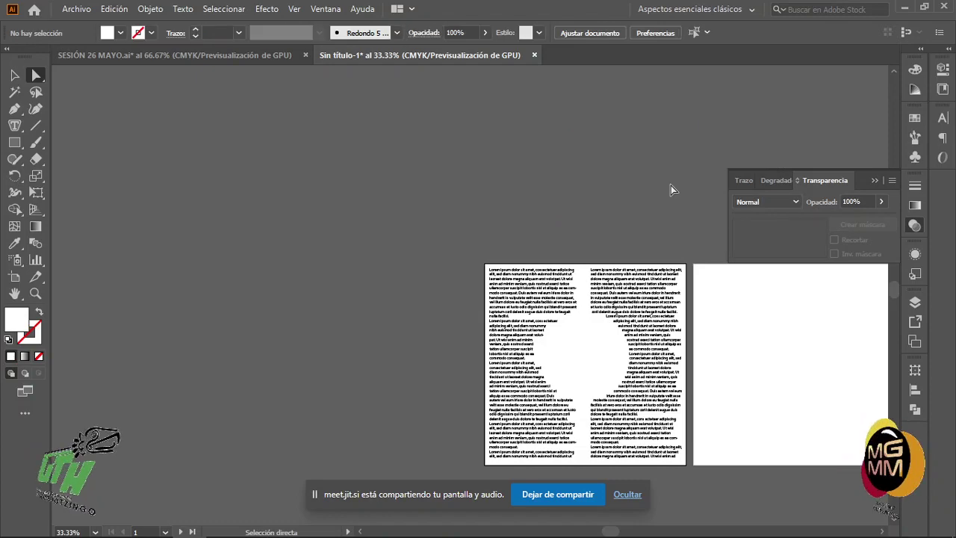
Put away the transparency settings and activate the Area Type tool for the text artboard
left_click(874, 180)
scroll(736, 434, "up", 2)
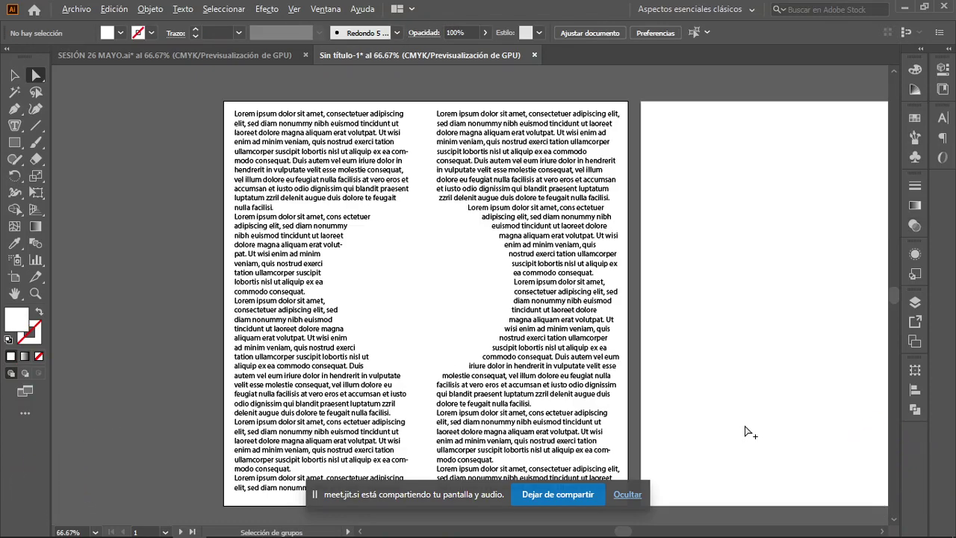
scroll(614, 403, "down", 1)
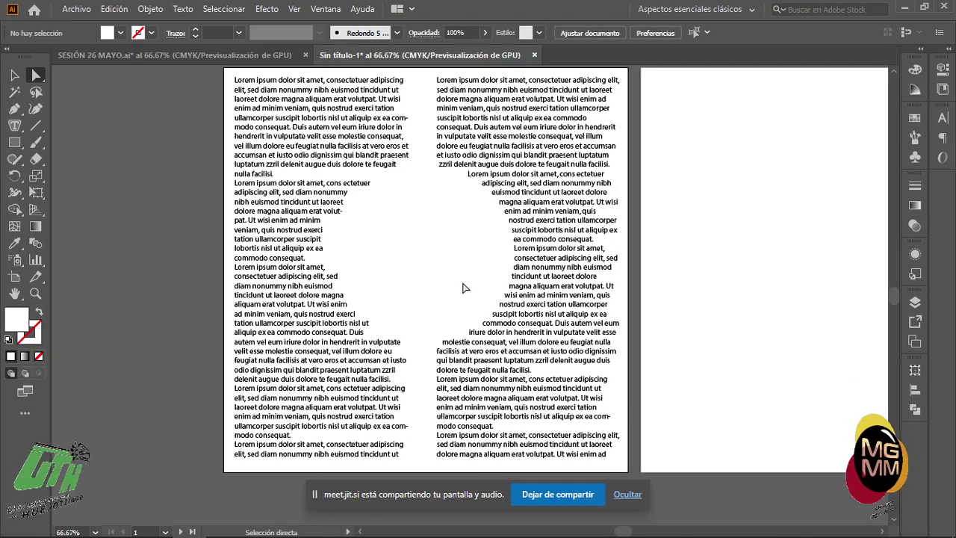
left_click(15, 127)
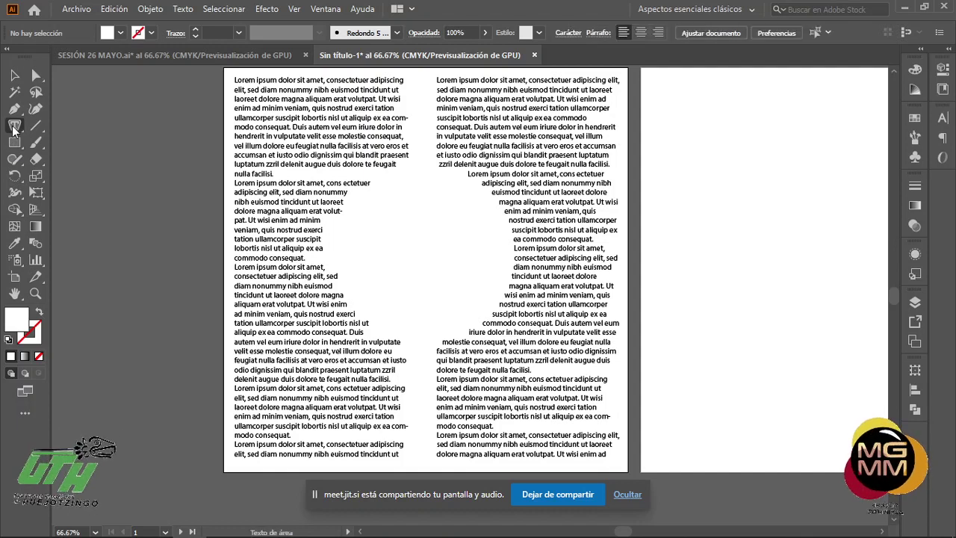
left_click_drag(14, 129, 75, 124)
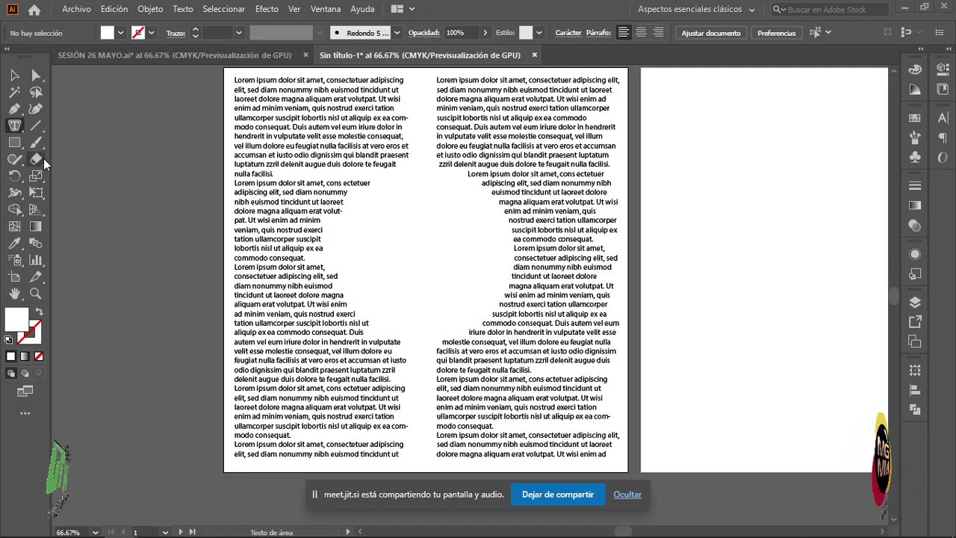
Switch to Chrome, open the Google Fonts site through a search for "google fonts", and dismiss the translation offer
mouse_move(27, 523)
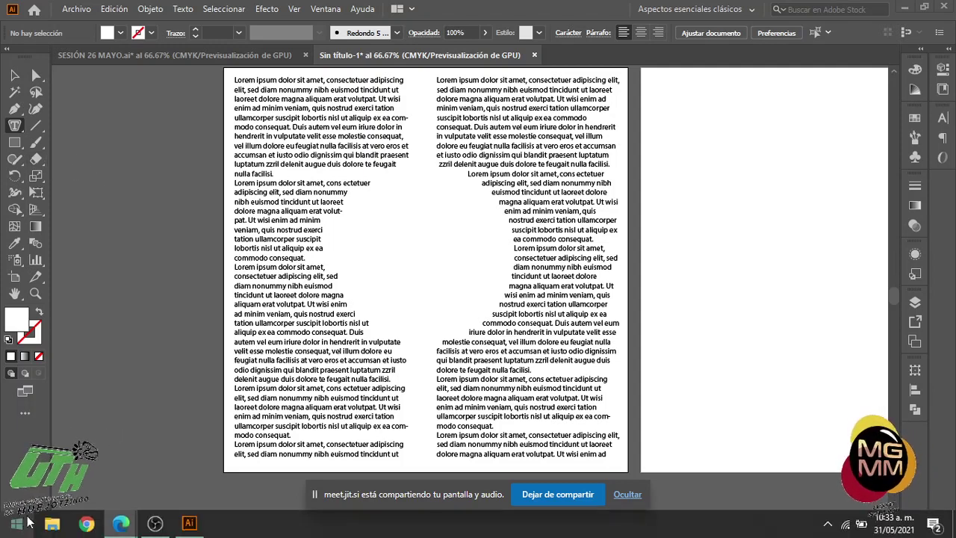
left_click(96, 523)
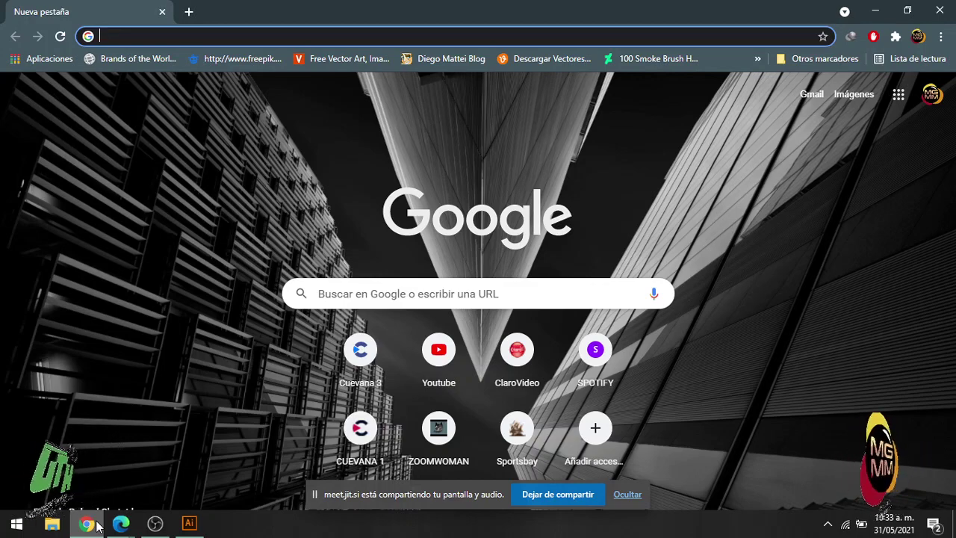
type("googo")
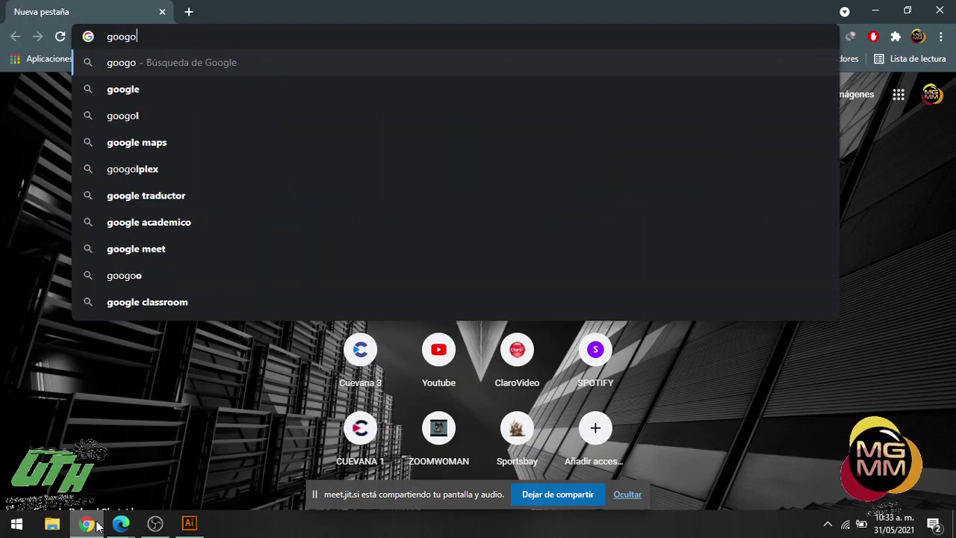
key("BackSpace")
type("le fonts")
key("Return")
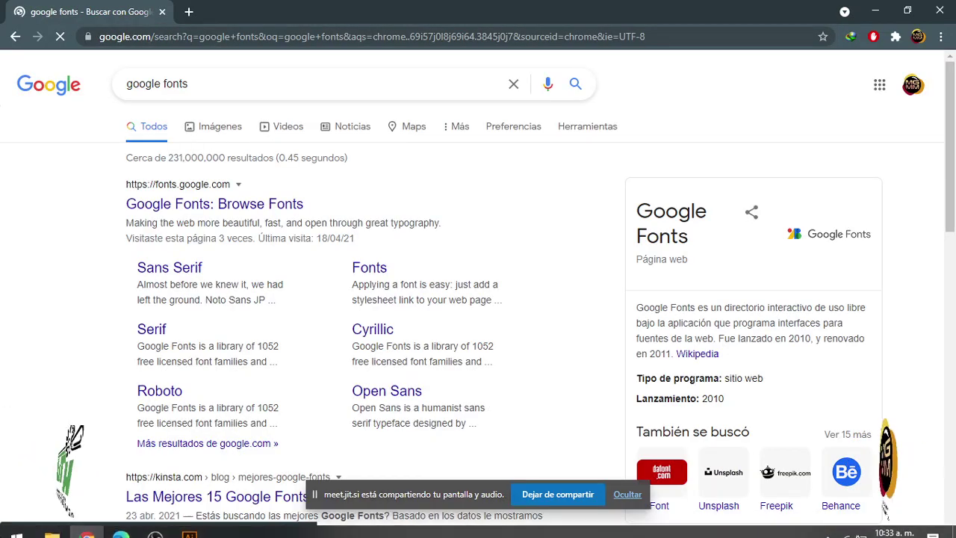
left_click(212, 207)
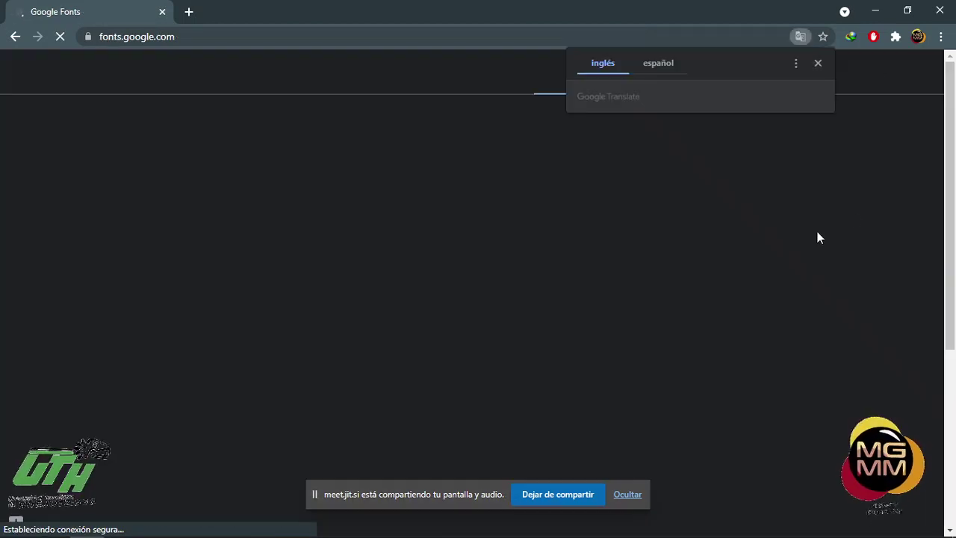
left_click(818, 64)
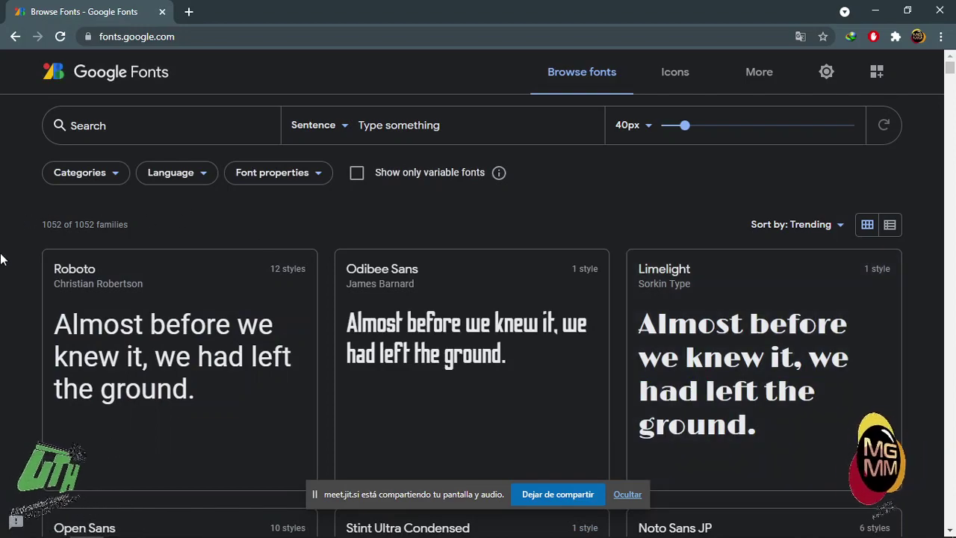
Browse the font catalogue and open the Squada One family page to examine its styles and glyphs
scroll(0, 259, "down", 9)
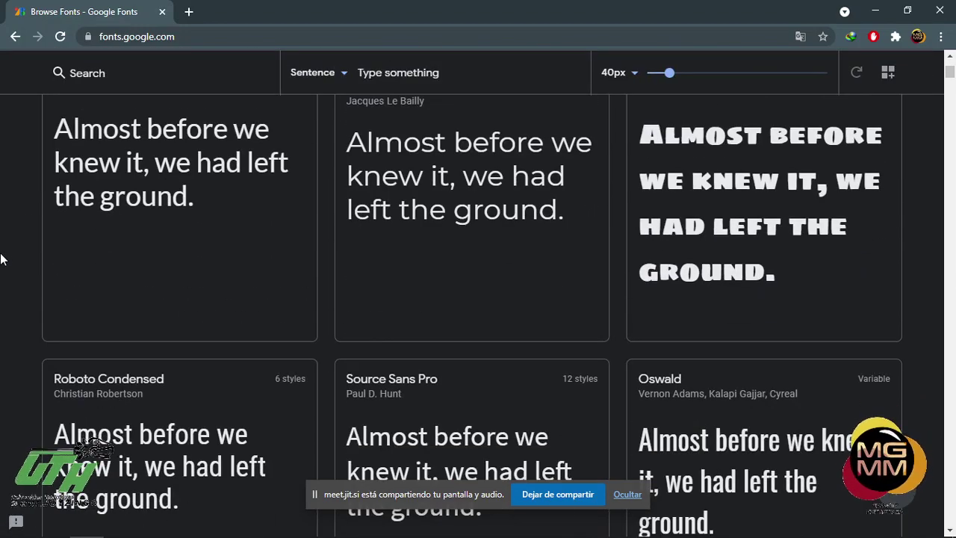
scroll(0, 259, "down", 3)
scroll(0, 260, "down", 7)
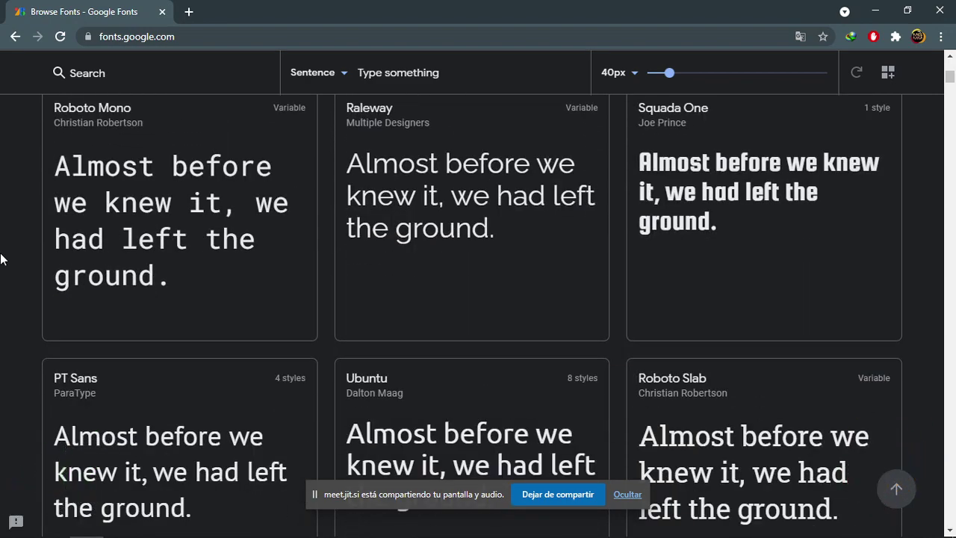
scroll(0, 259, "down", 9)
scroll(0, 260, "up", 7)
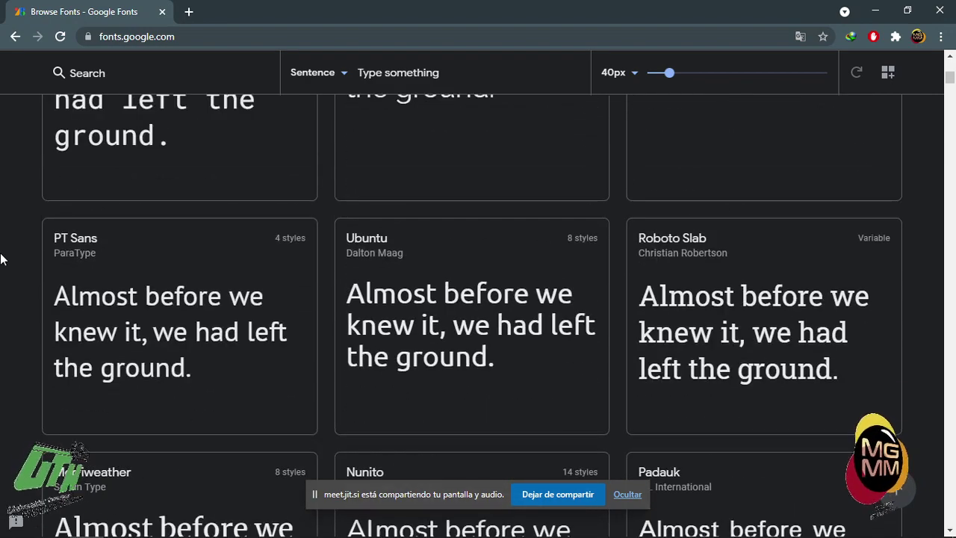
scroll(1, 259, "up", 3)
left_click(769, 295)
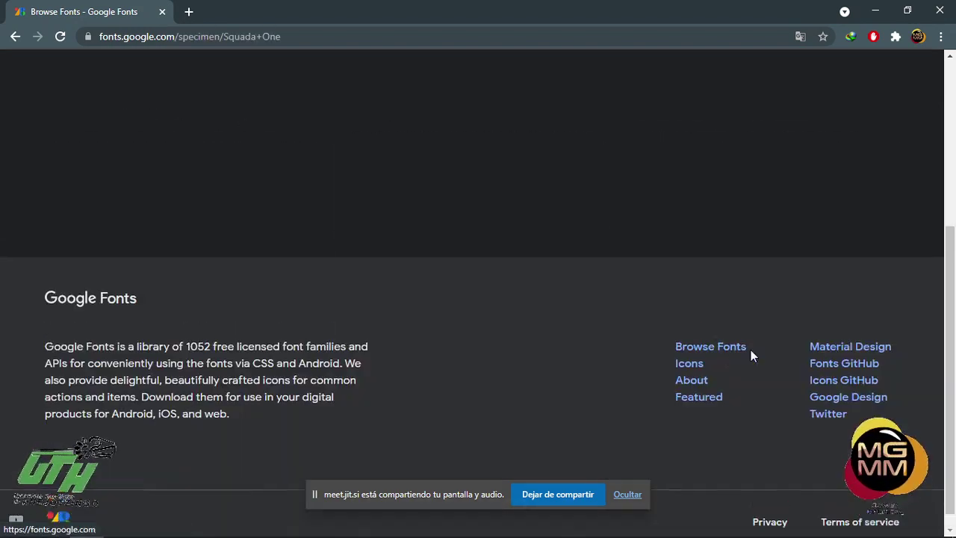
scroll(803, 373, "down", 4)
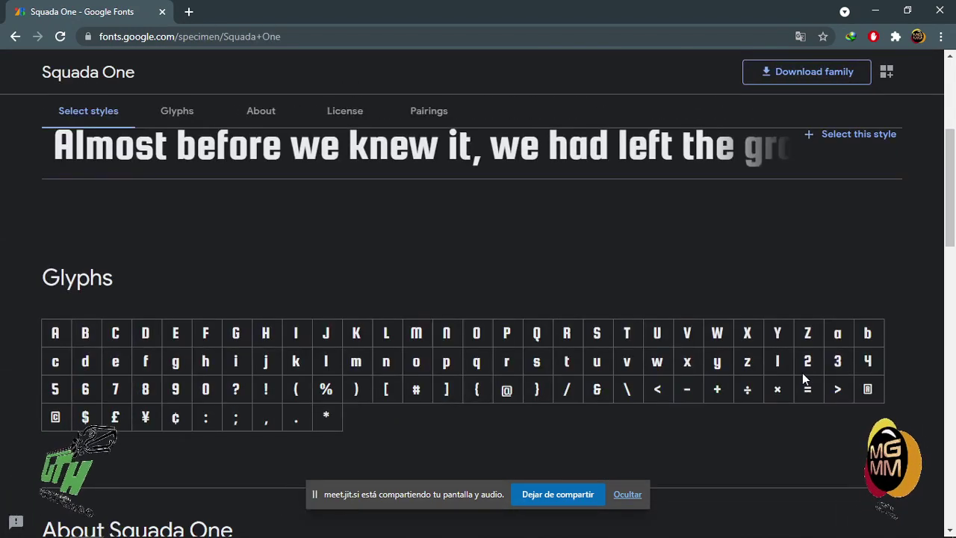
scroll(802, 379, "up", 4)
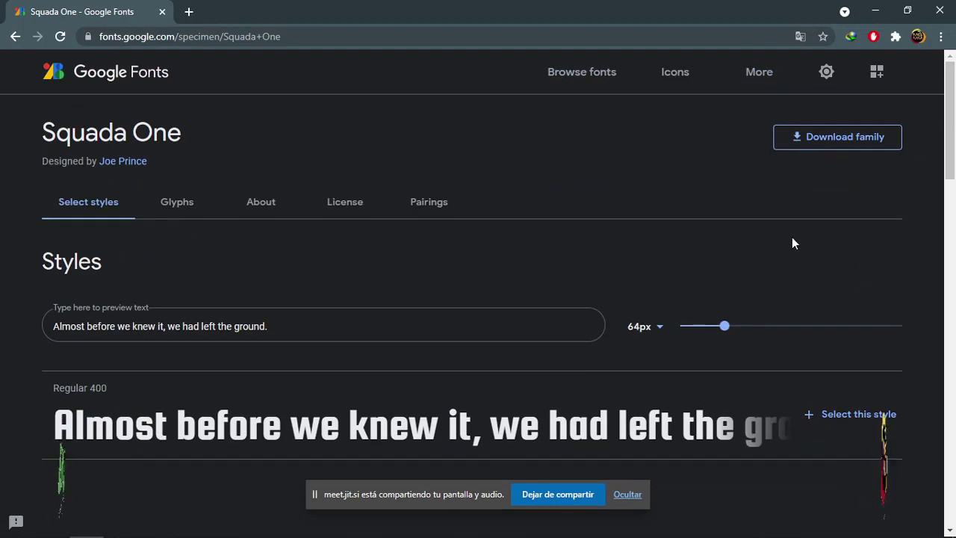
Review the Squada One font page, including its glyphs, about text, license terms and popular pairings
scroll(463, 377, "down", 4)
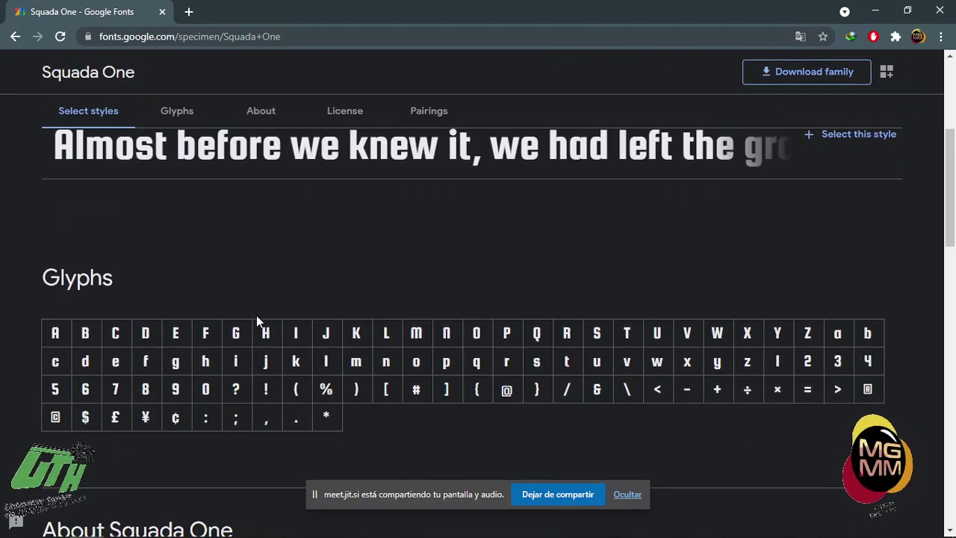
scroll(154, 259, "down", 3)
scroll(153, 261, "up", 2)
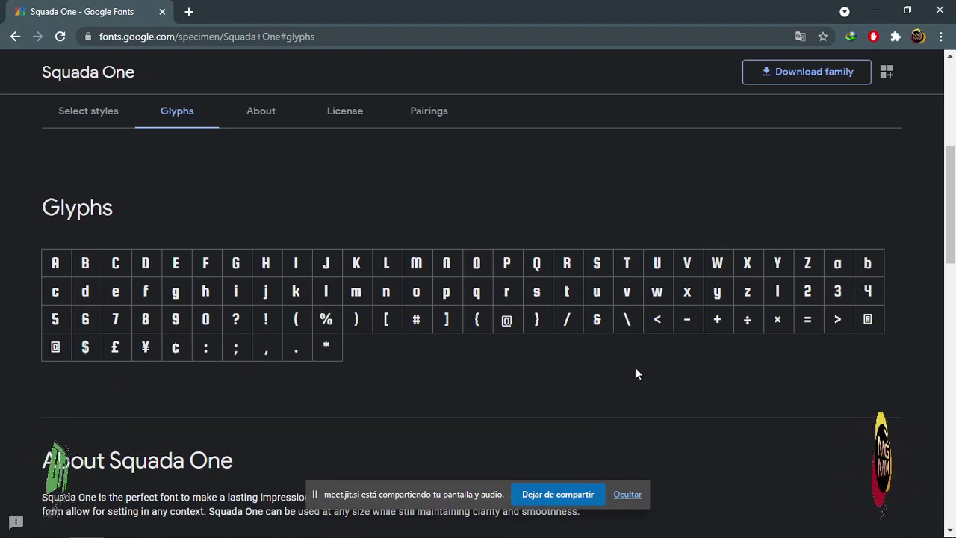
scroll(582, 375, "down", 4)
scroll(583, 371, "up", 4)
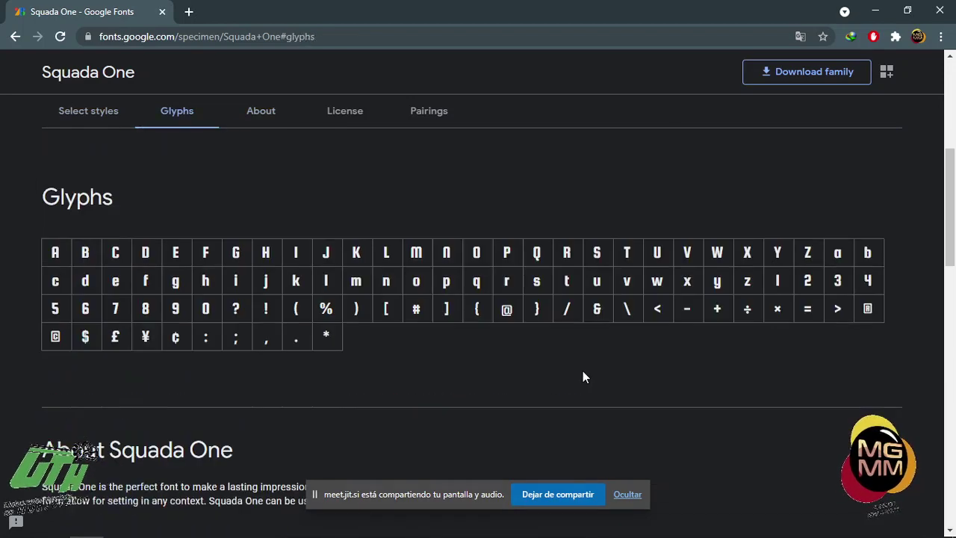
scroll(584, 372, "down", 8)
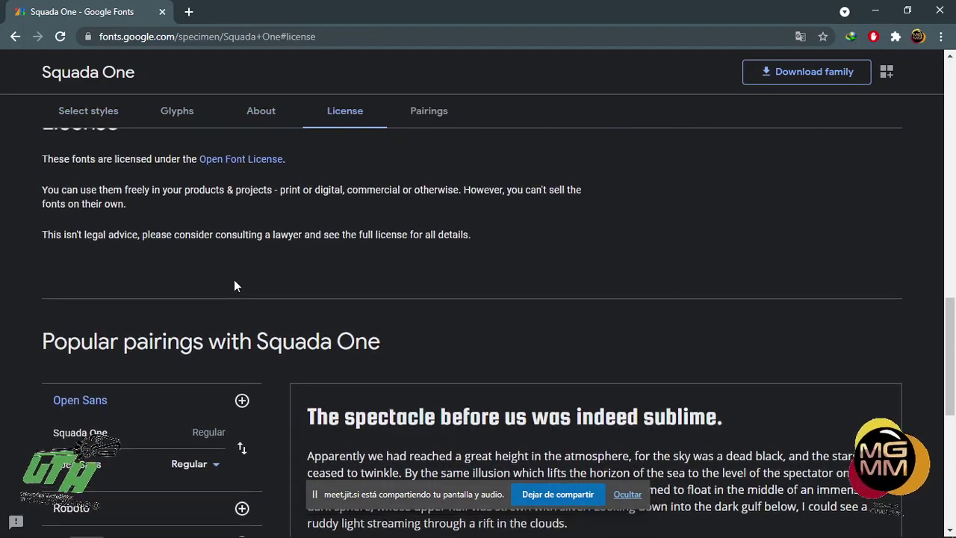
scroll(234, 286, "up", 2)
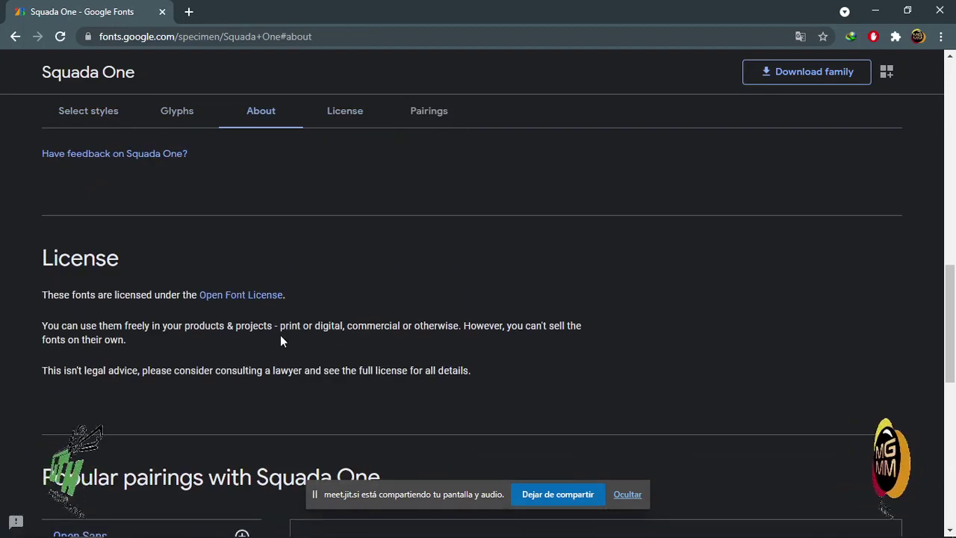
scroll(490, 366, "down", 6)
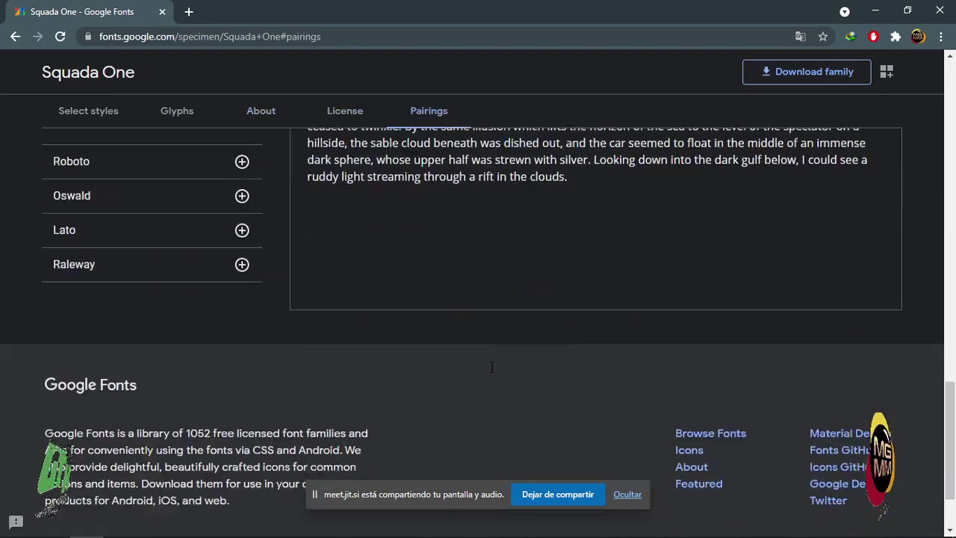
scroll(491, 367, "up", 4)
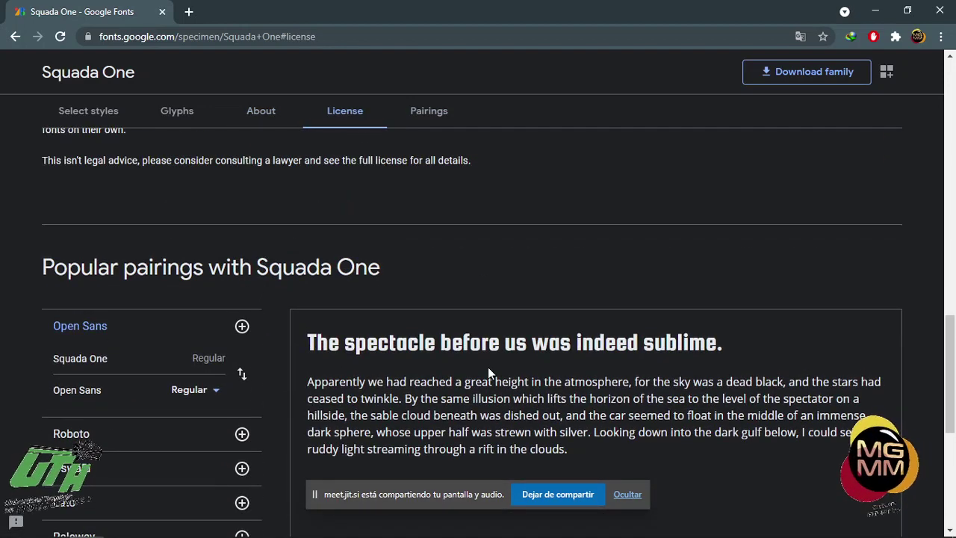
scroll(488, 367, "down", 2)
scroll(488, 366, "up", 2)
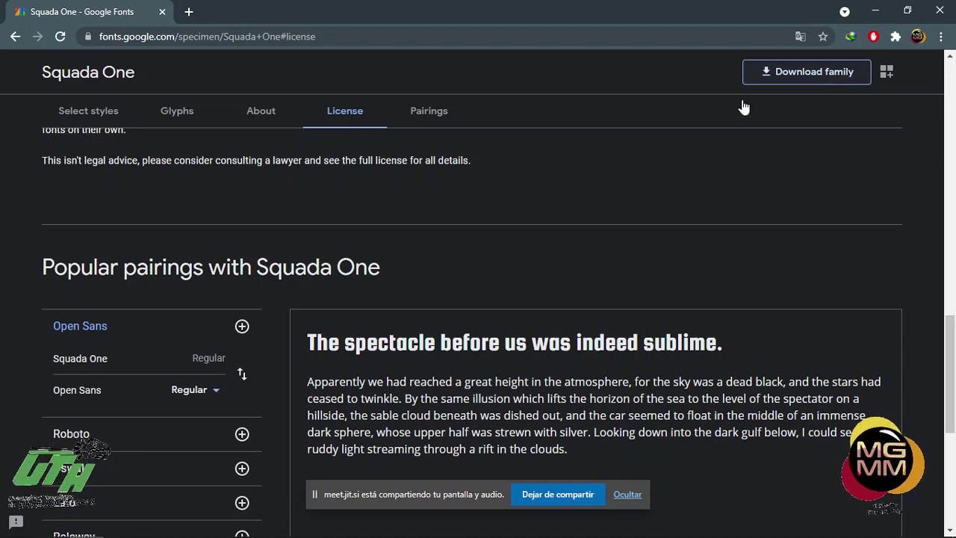
Download the Squada One family and install SquadaOne-Regular.ttf from the Squada_One.zip archive, closing the font preview and archive windows
left_click(812, 75)
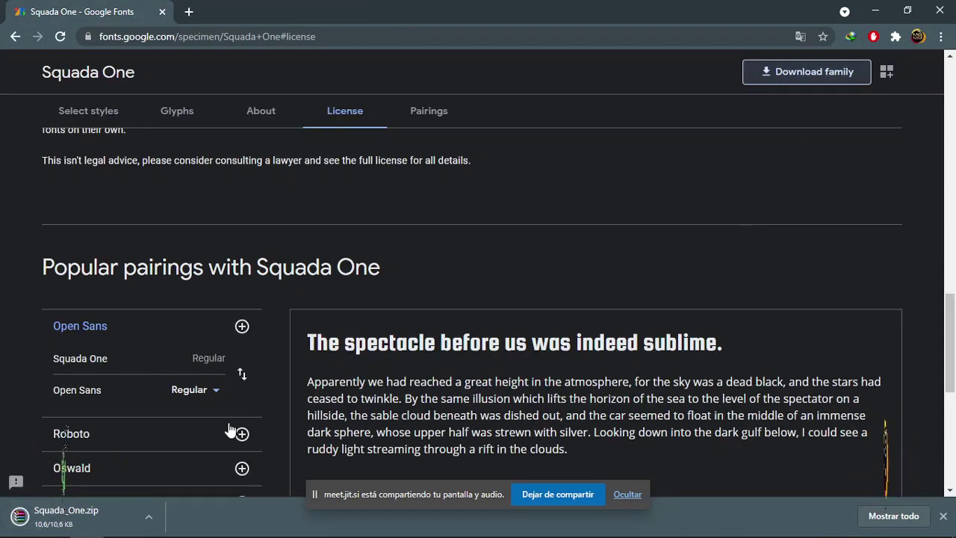
left_click(52, 521)
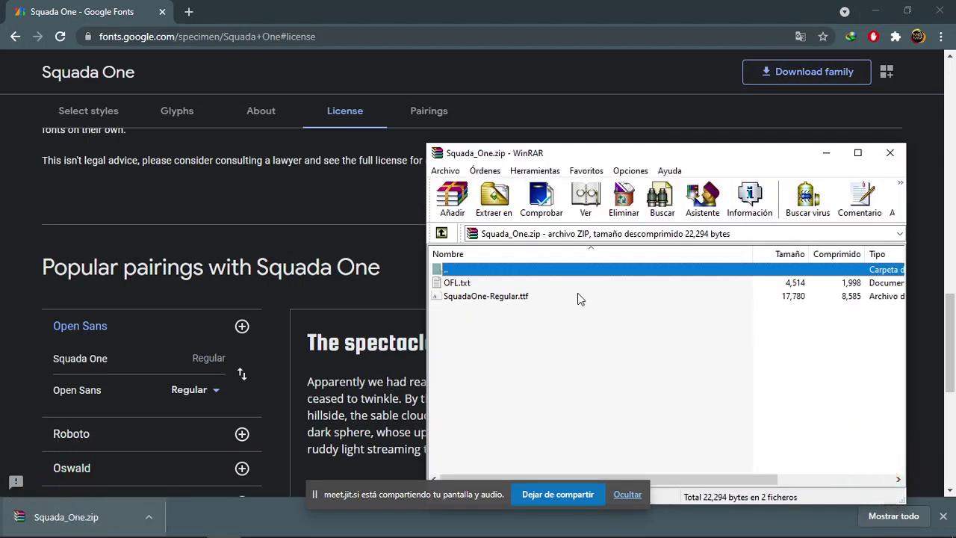
left_click(494, 299)
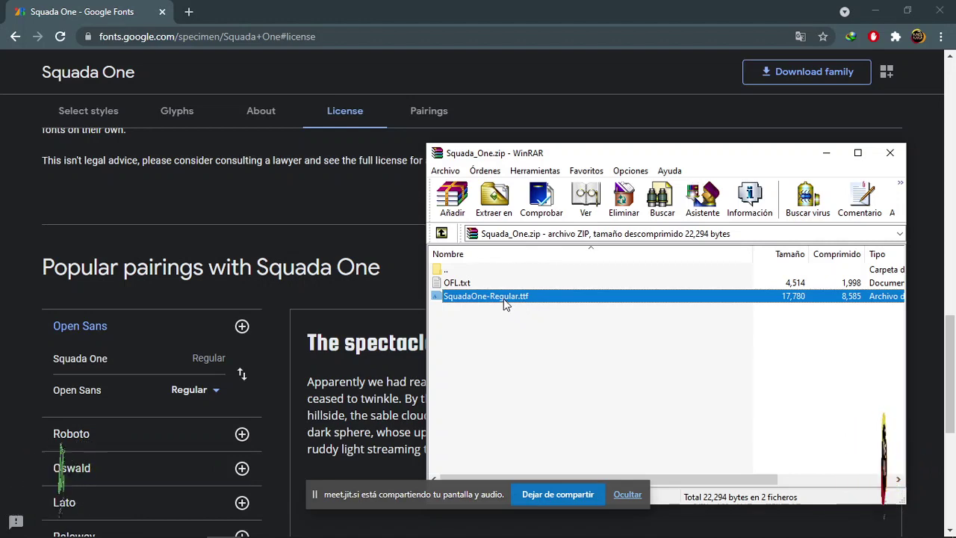
double_click(506, 299)
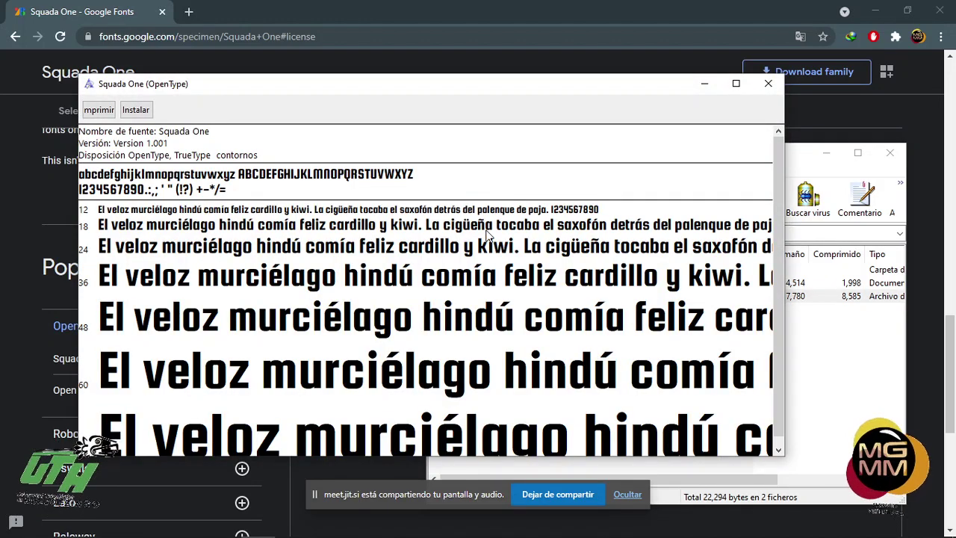
left_click(136, 110)
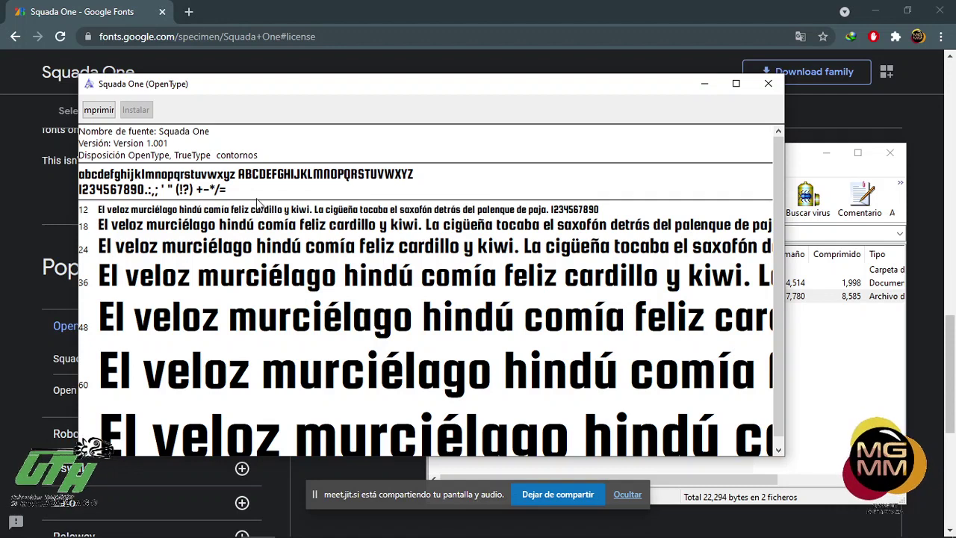
left_click(768, 84)
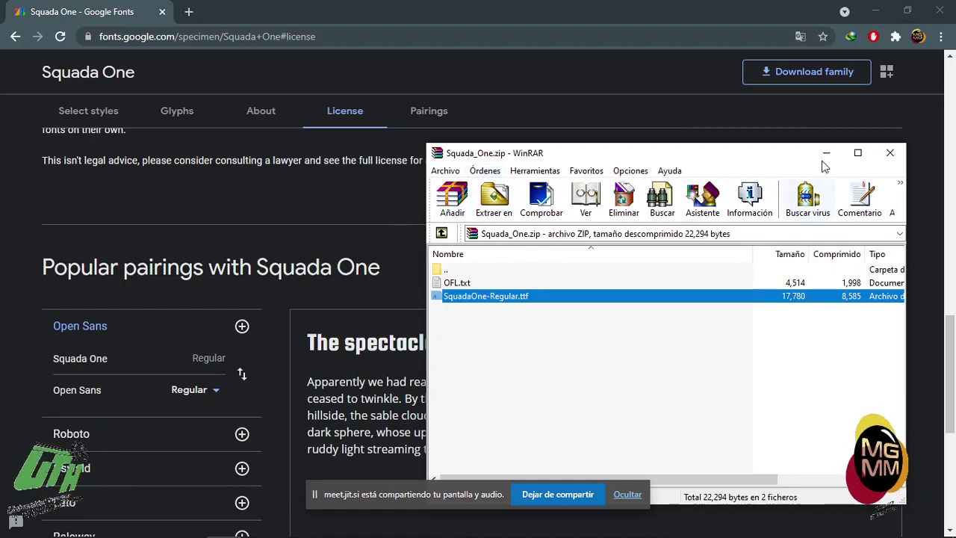
left_click(890, 152)
Switch to Illustrator and place a placeholder point text on the empty pasteboard beside the artboard with the text columns
left_click(186, 523)
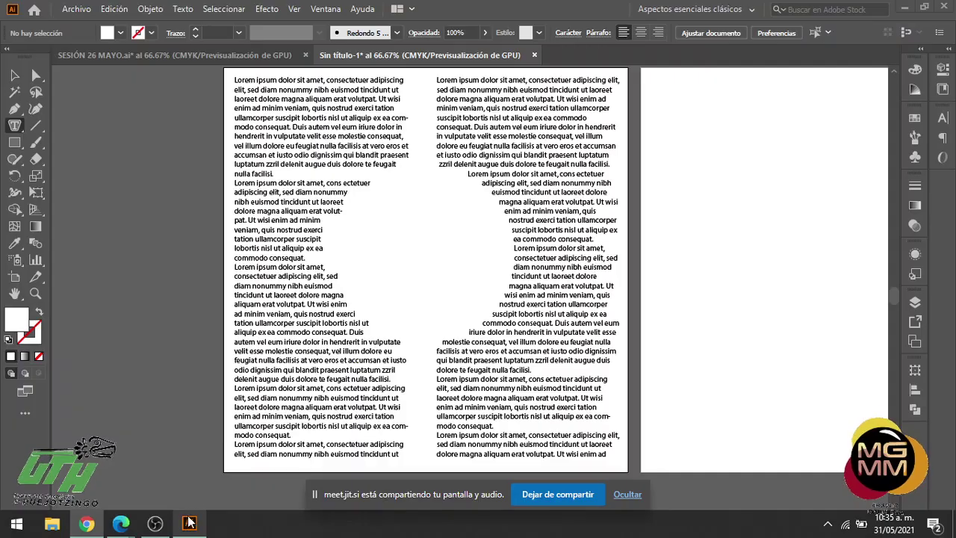
key("t")
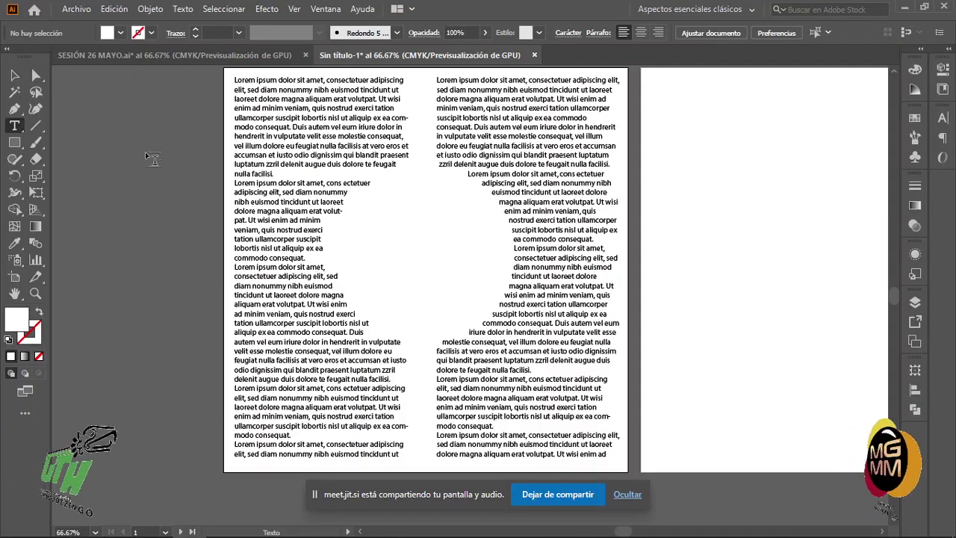
left_click(117, 185)
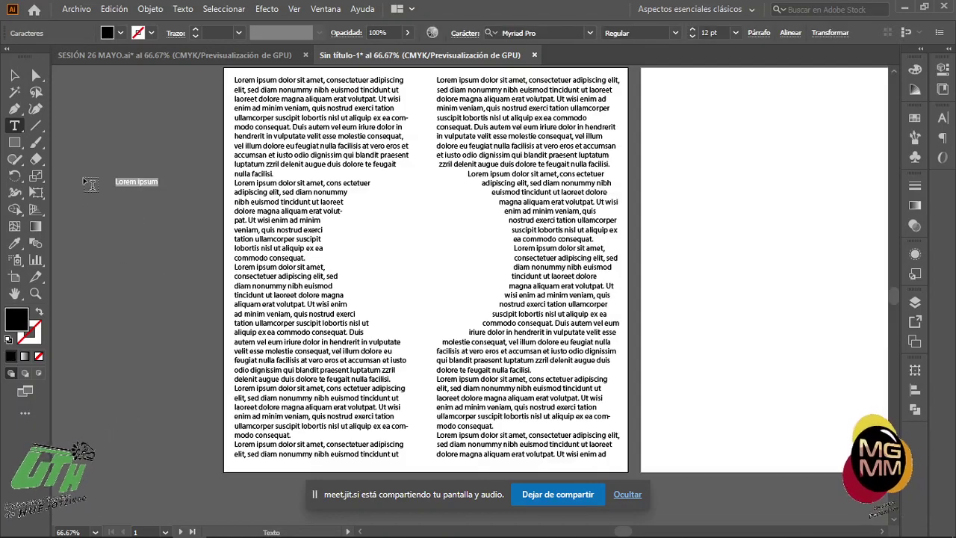
Set the font of the new "Lorem ipsum" text to Squada One and finish editing it
scroll(83, 178, "up", 4)
scroll(184, 201, "up", 2)
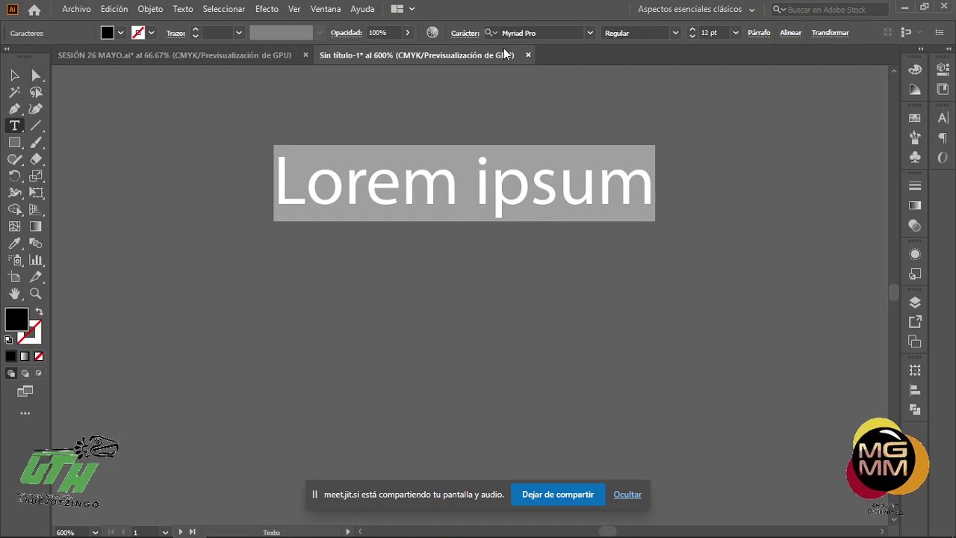
left_click(562, 33)
type("squ")
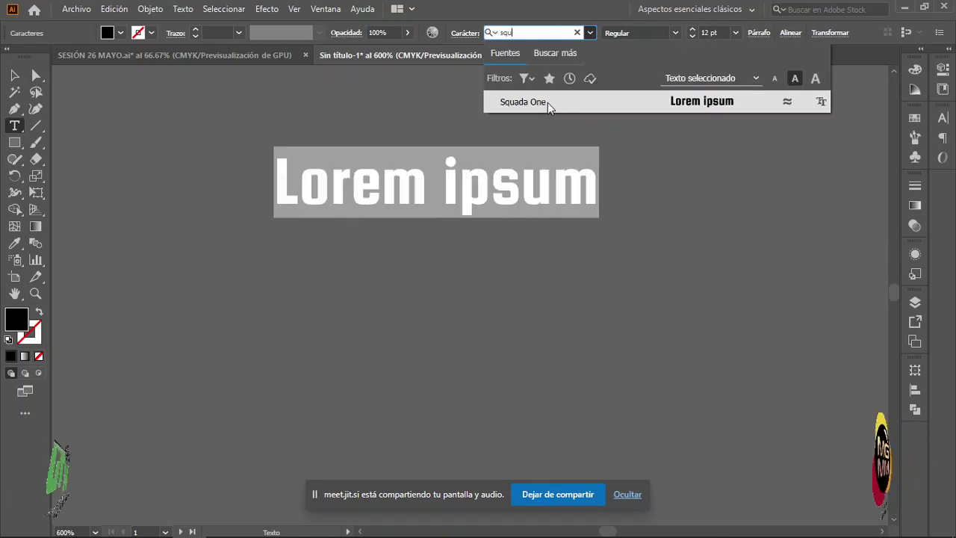
left_click(538, 102)
key("Escape")
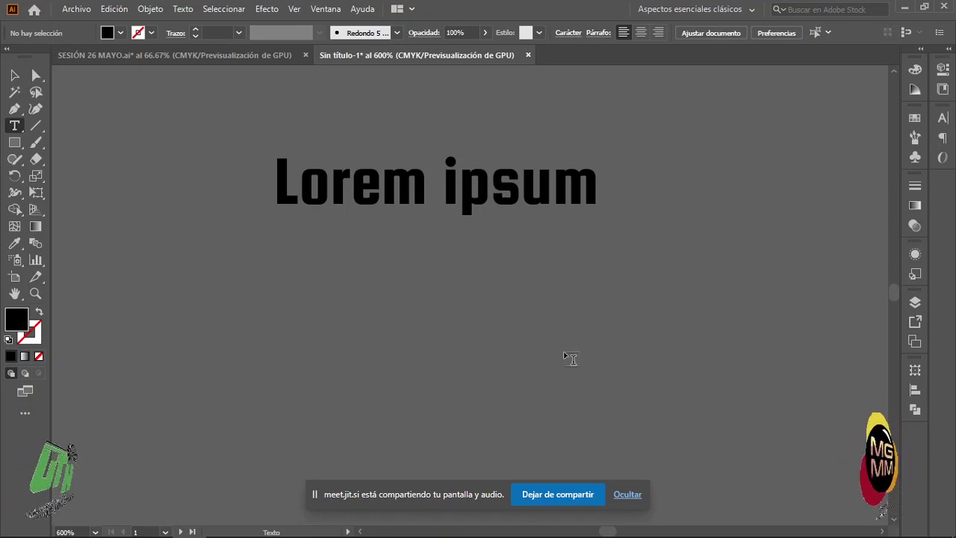
Switch to Chrome, open cufonfonts.com in a new tab and look over its font collections and recently added fonts
key("alt+Tab")
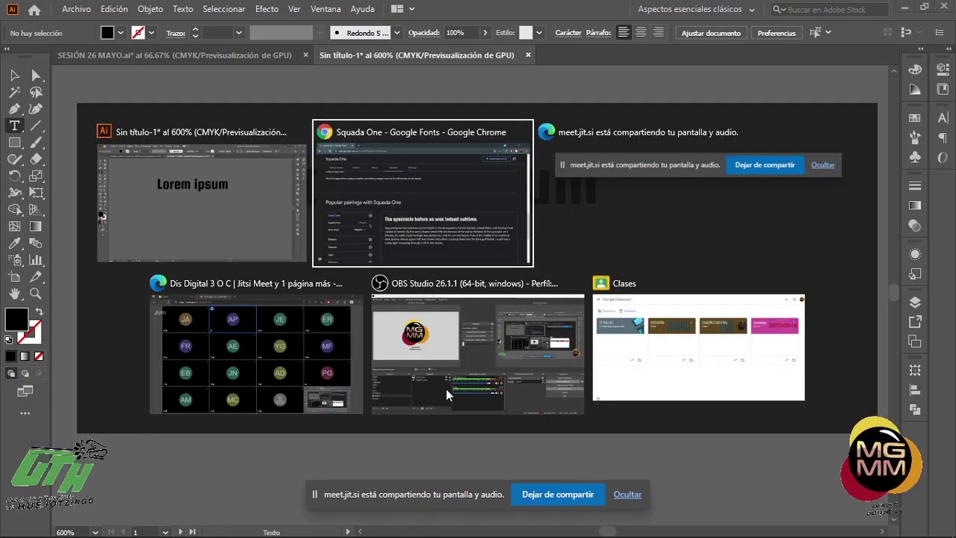
scroll(331, 357, "up", 10)
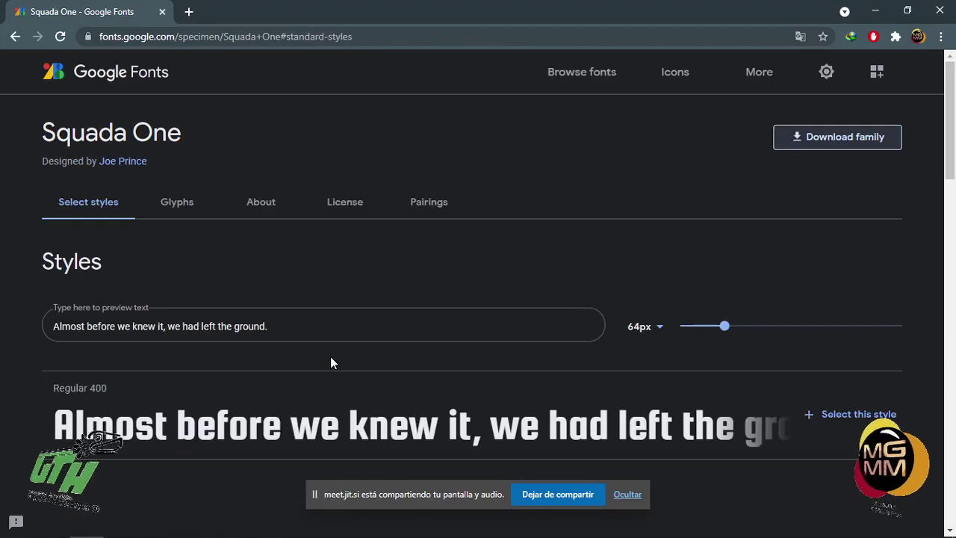
left_click(188, 12)
type("cufo")
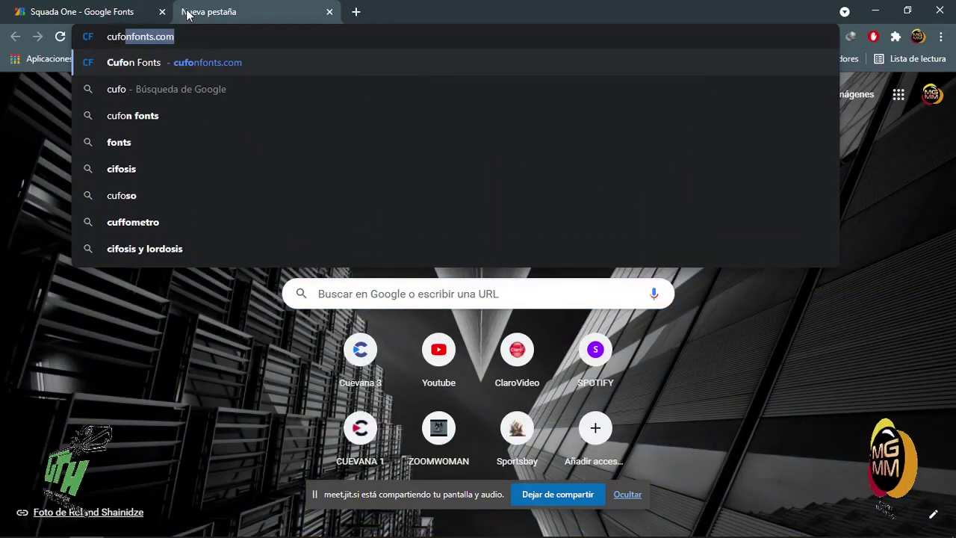
key("Return")
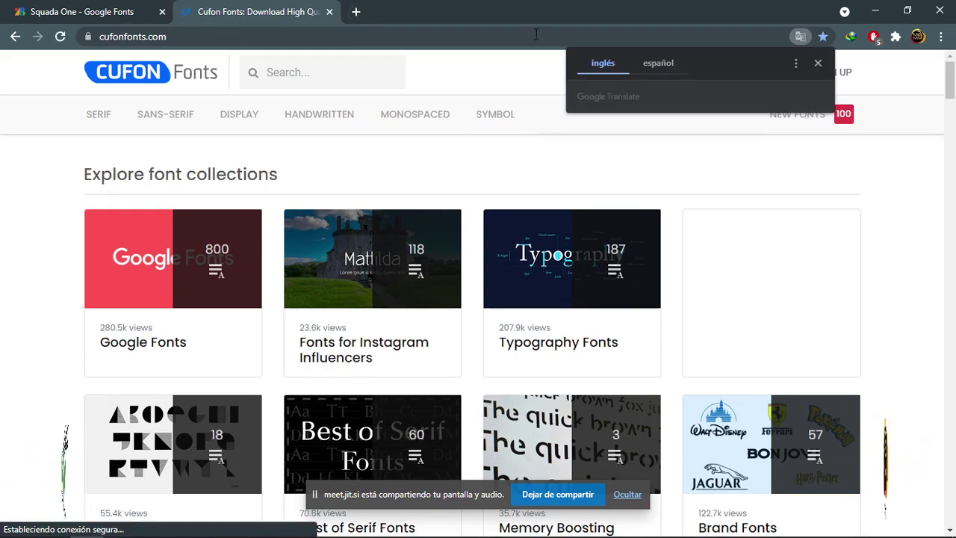
scroll(809, 289, "down", 2)
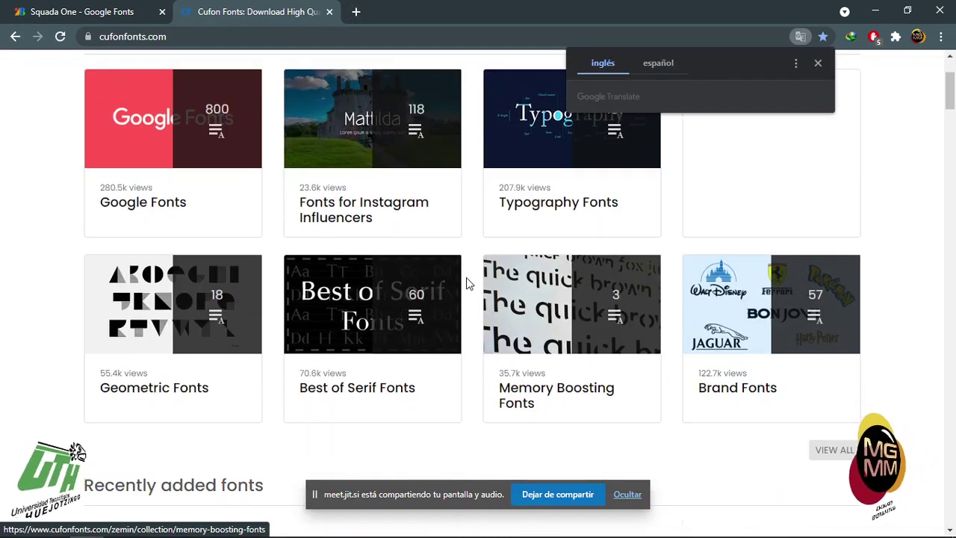
scroll(468, 283, "up", 1)
scroll(466, 277, "up", 1)
scroll(466, 277, "down", 2)
scroll(466, 277, "up", 2)
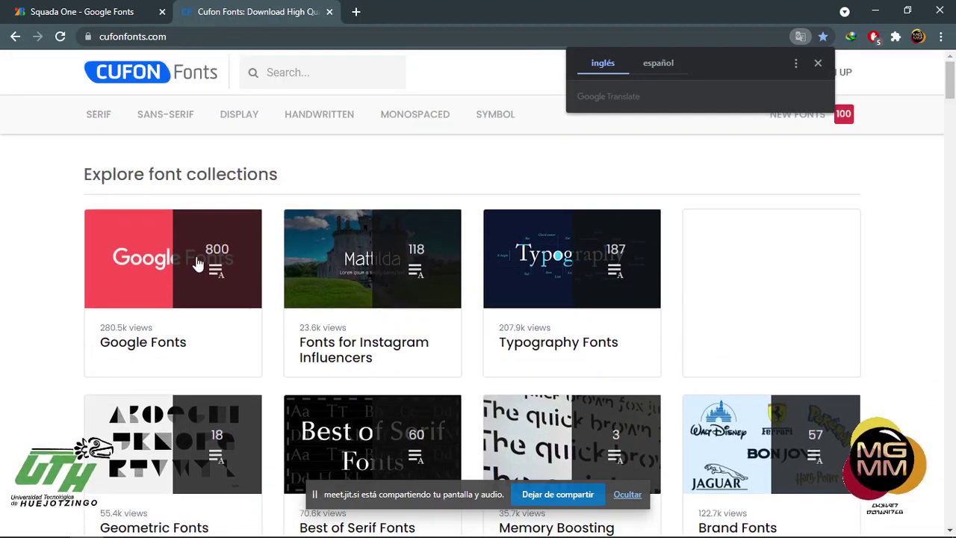
scroll(796, 423, "down", 4)
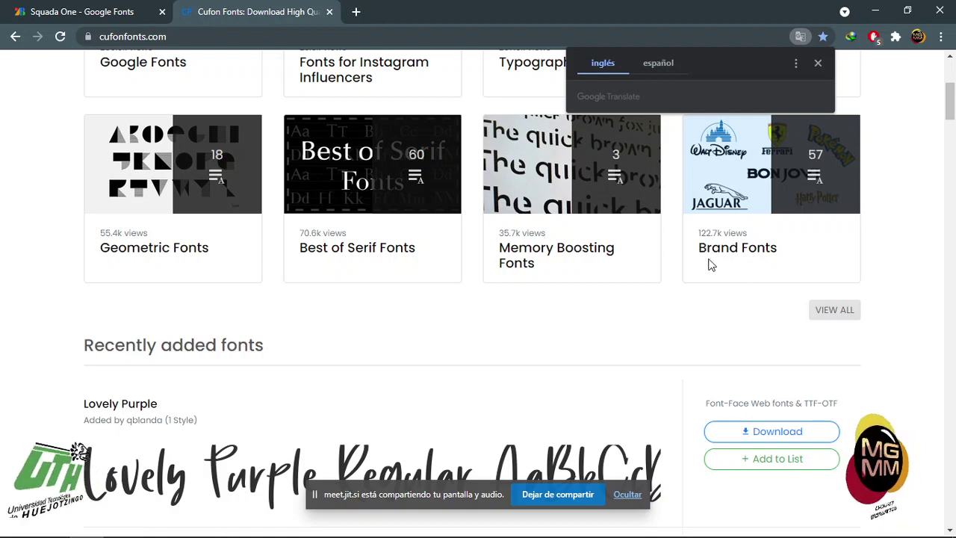
Open dafont.com in another new tab and look over its font categories and recently added fonts
left_click(358, 13)
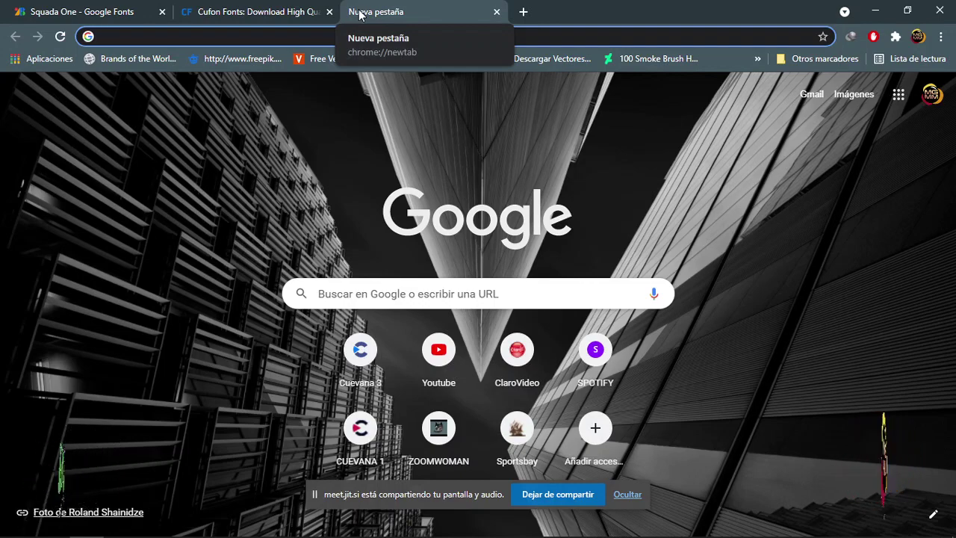
type("dafont")
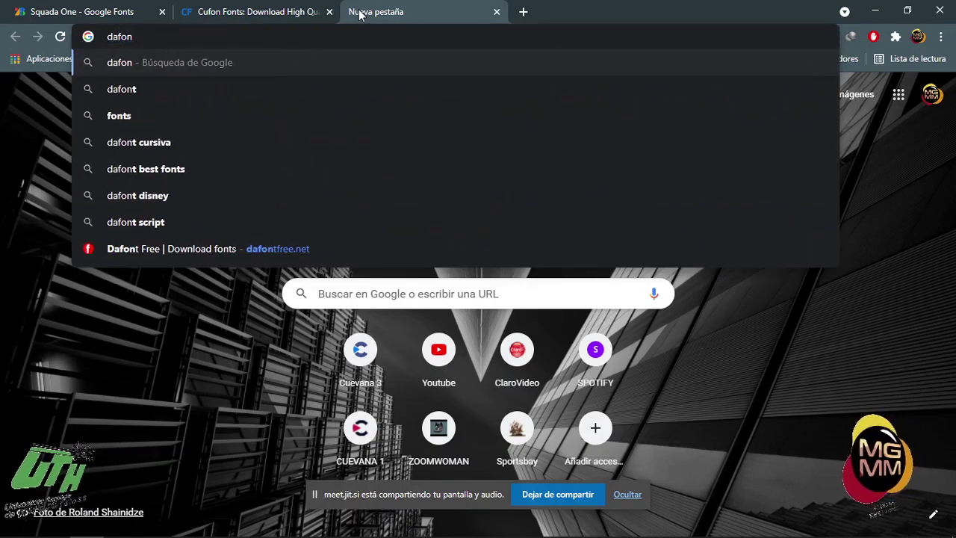
type(".com")
key("Return")
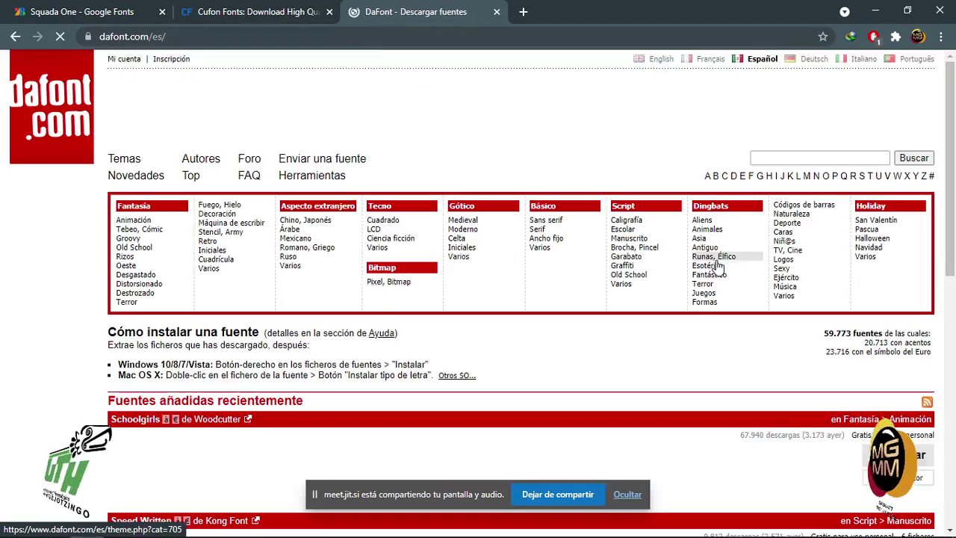
scroll(531, 323, "down", 4)
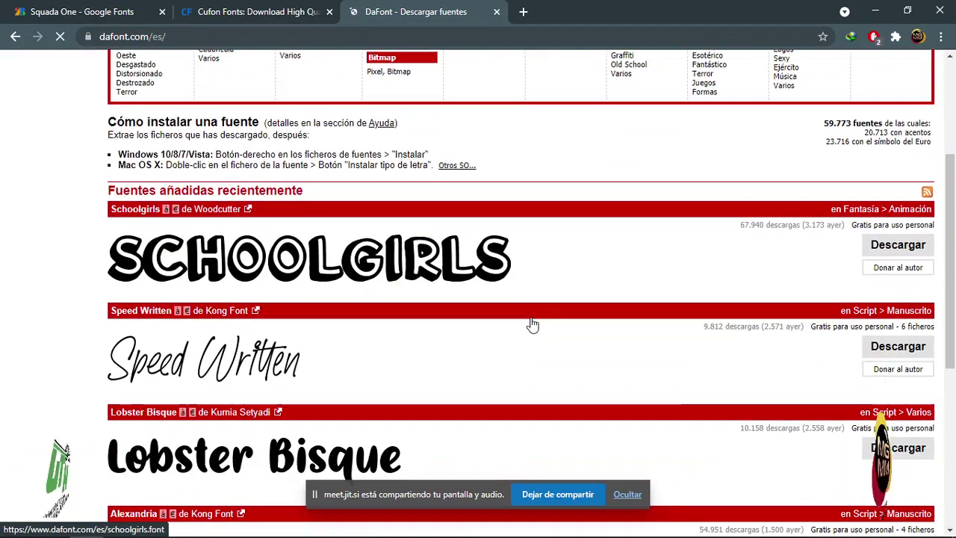
scroll(530, 322, "up", 4)
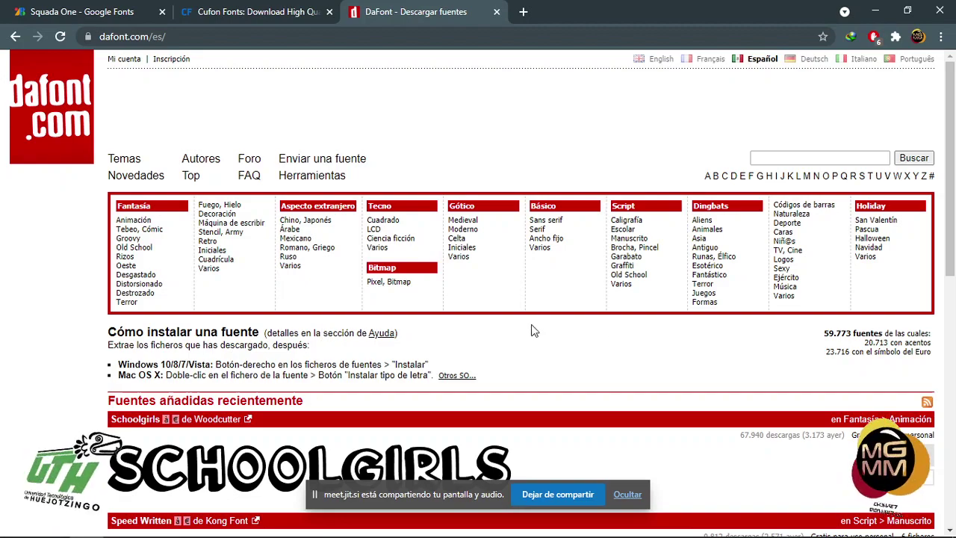
scroll(441, 310, "down", 8)
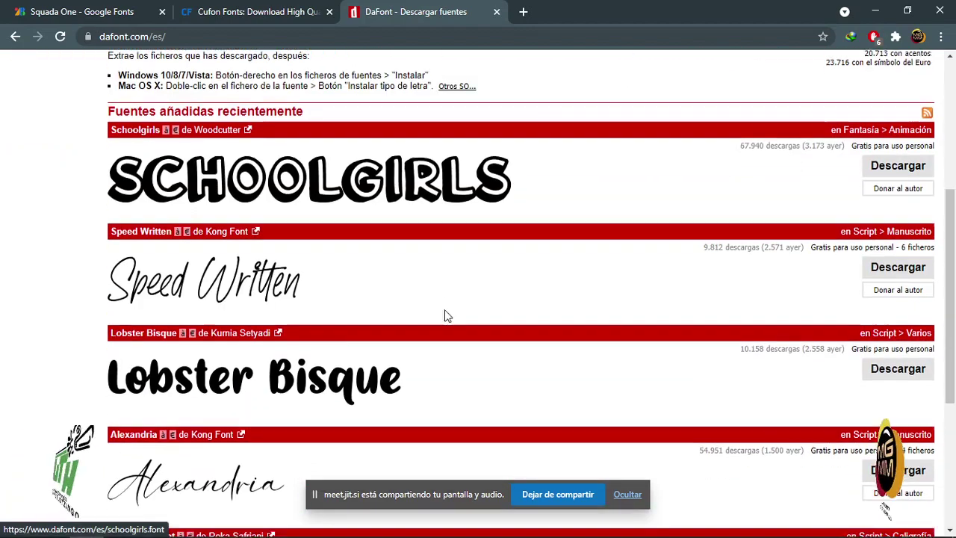
scroll(446, 317, "up", 7)
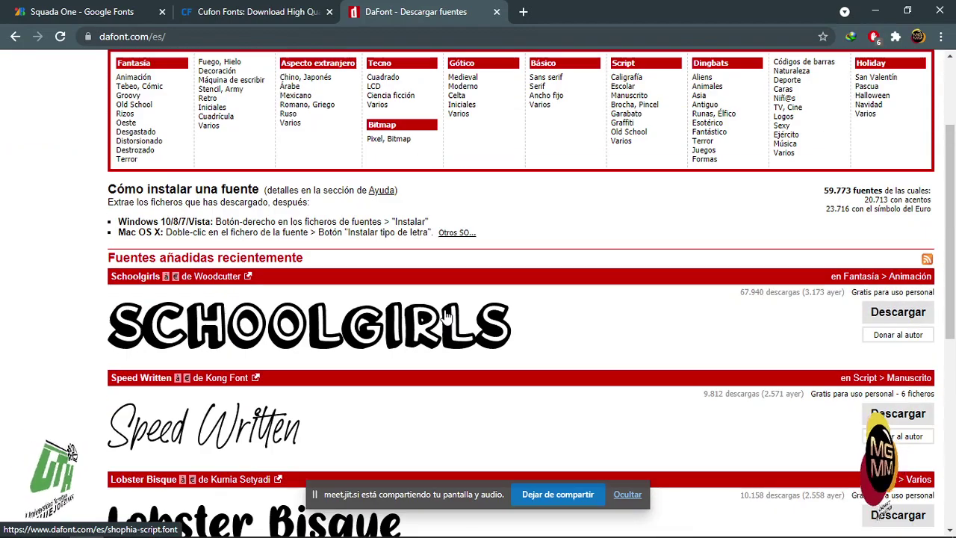
scroll(446, 316, "down", 3)
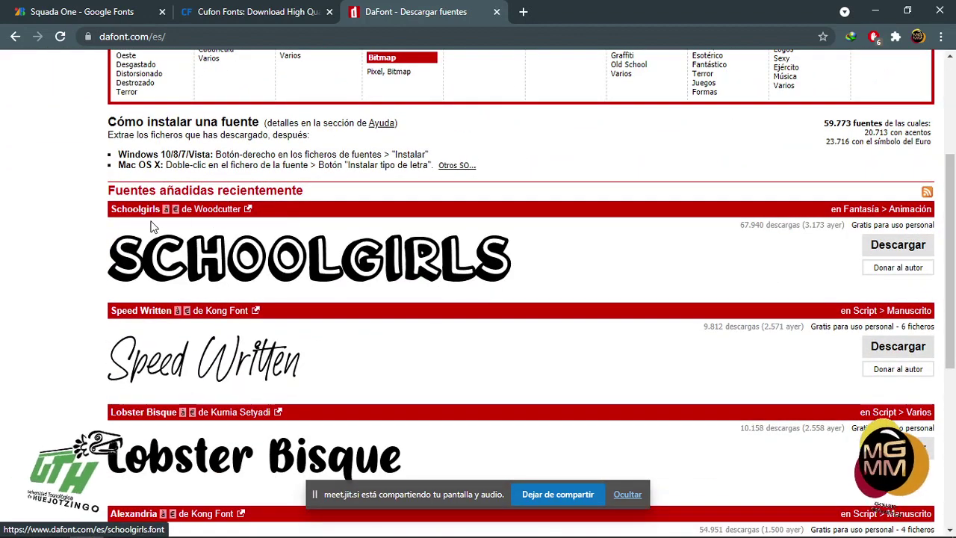
Open the Schoolgirls font page on dafont.com and preview the font with the text "hola a todos!!"
left_click(261, 263)
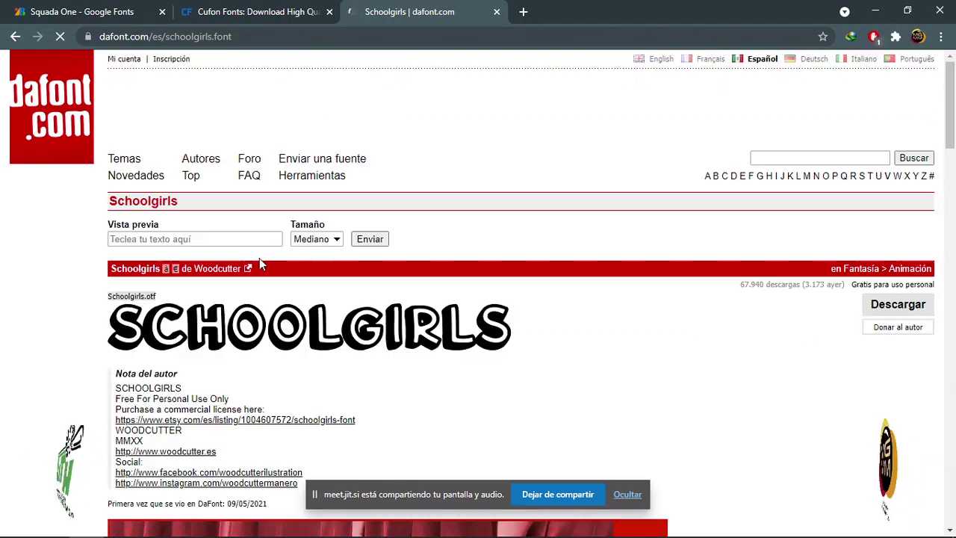
left_click(220, 238)
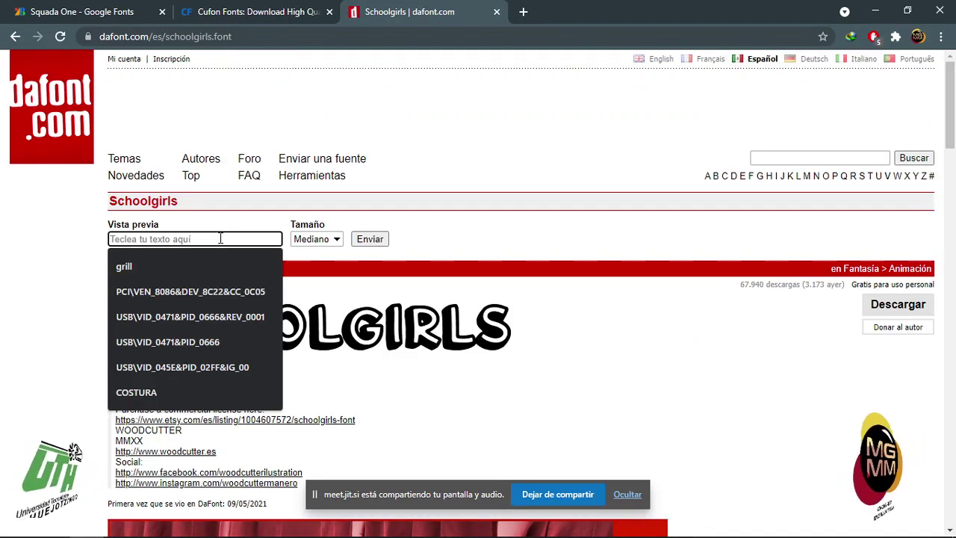
type("hola a todos!!")
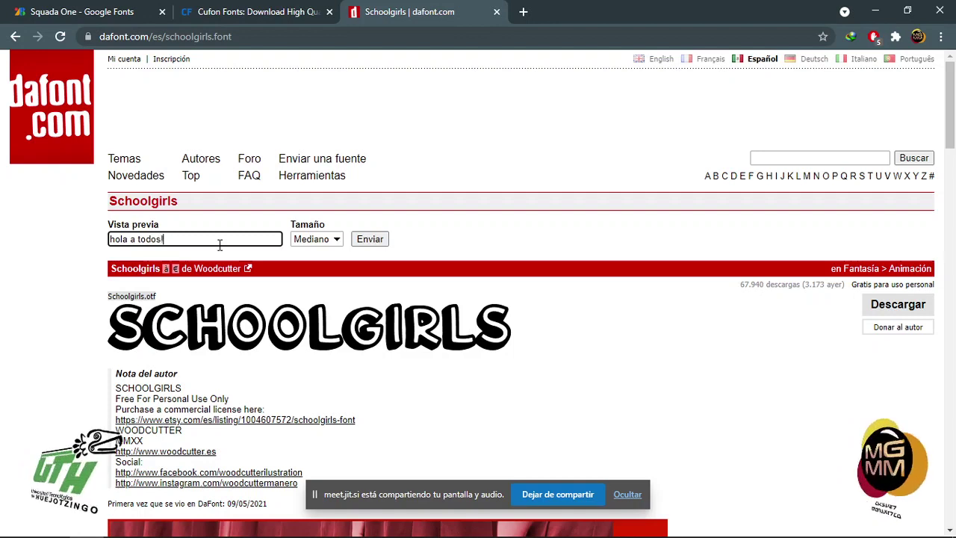
left_click(371, 239)
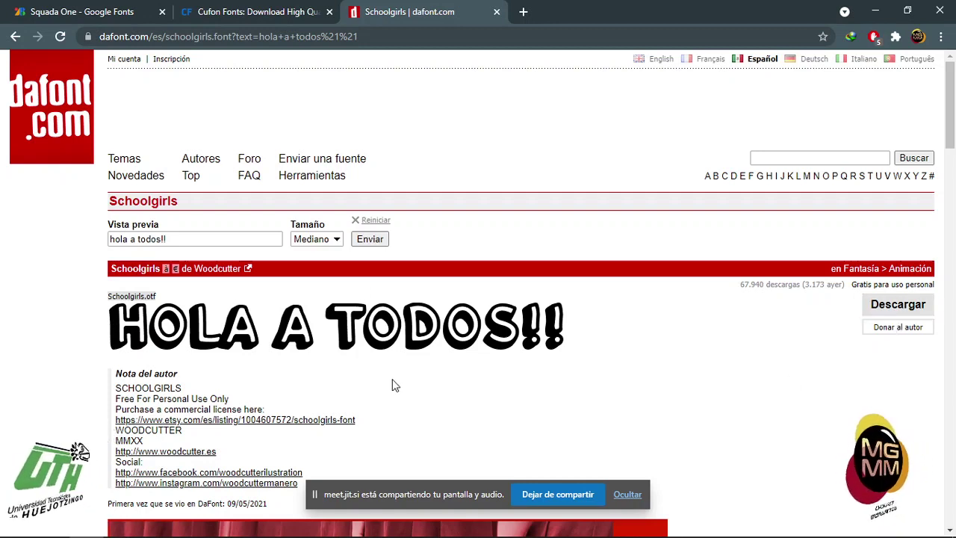
Download the Schoolgirls font, preview Schoolgirls.otf from the zip archive, and close the preview and archive
left_click(883, 308)
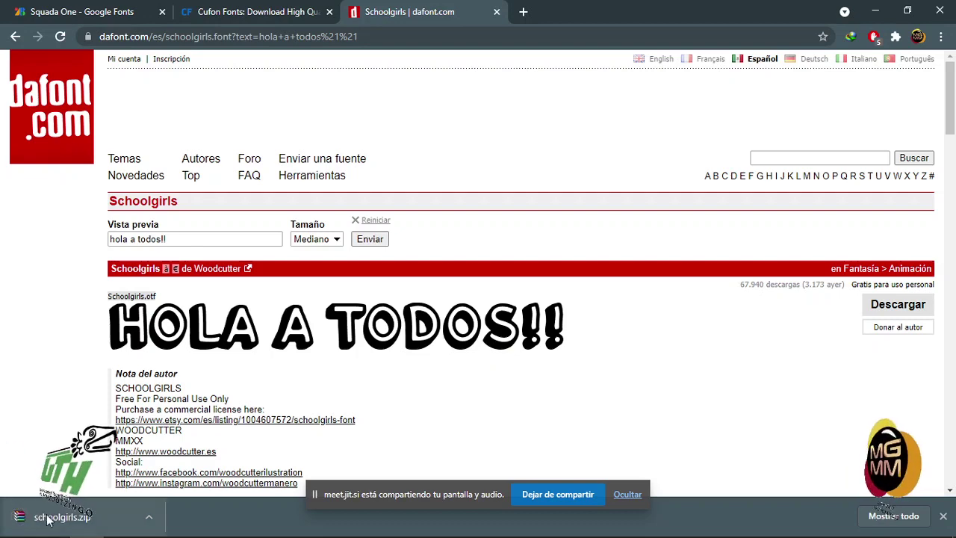
left_click(37, 517)
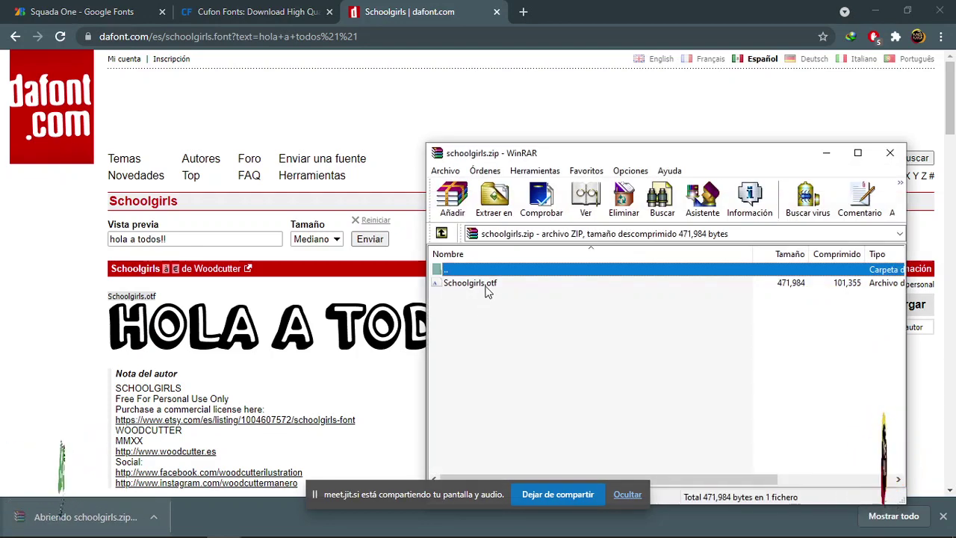
double_click(484, 287)
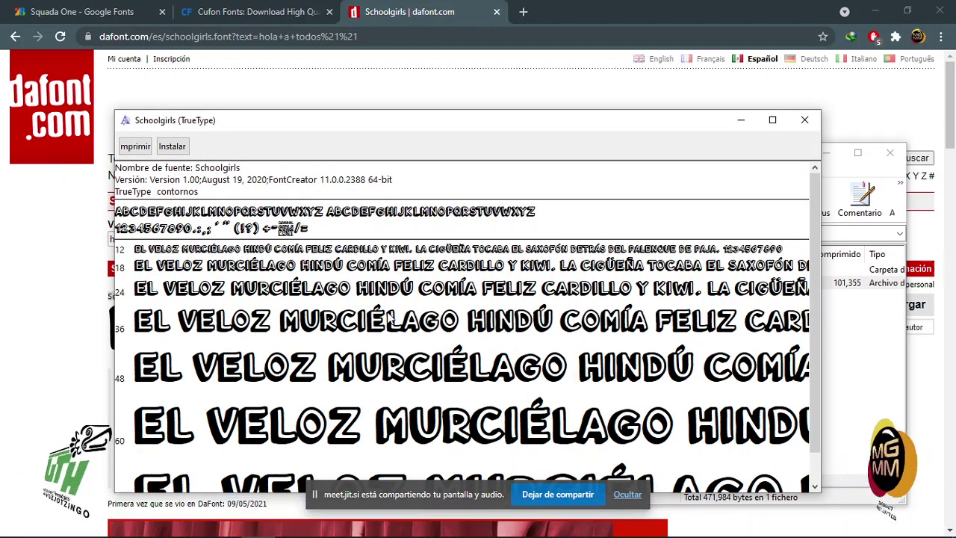
left_click(804, 121)
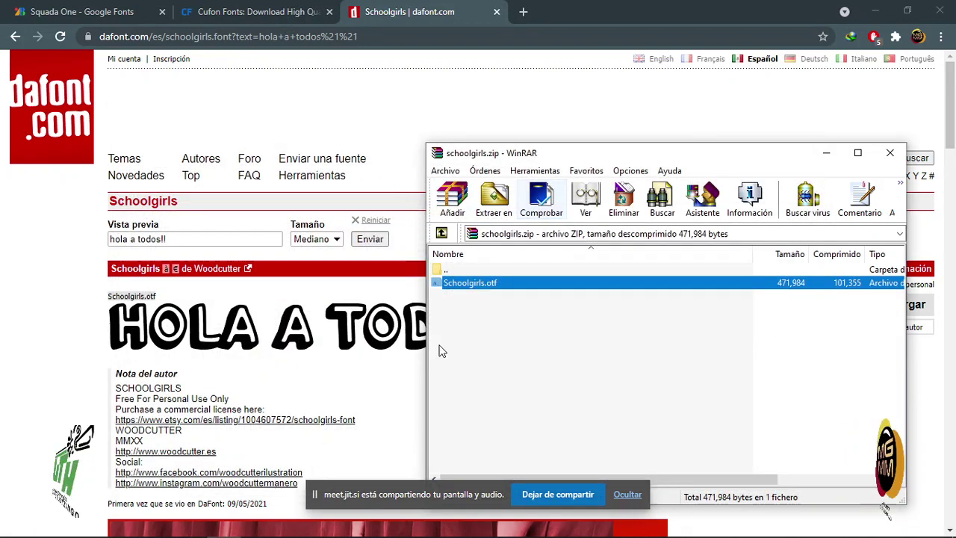
left_click(886, 153)
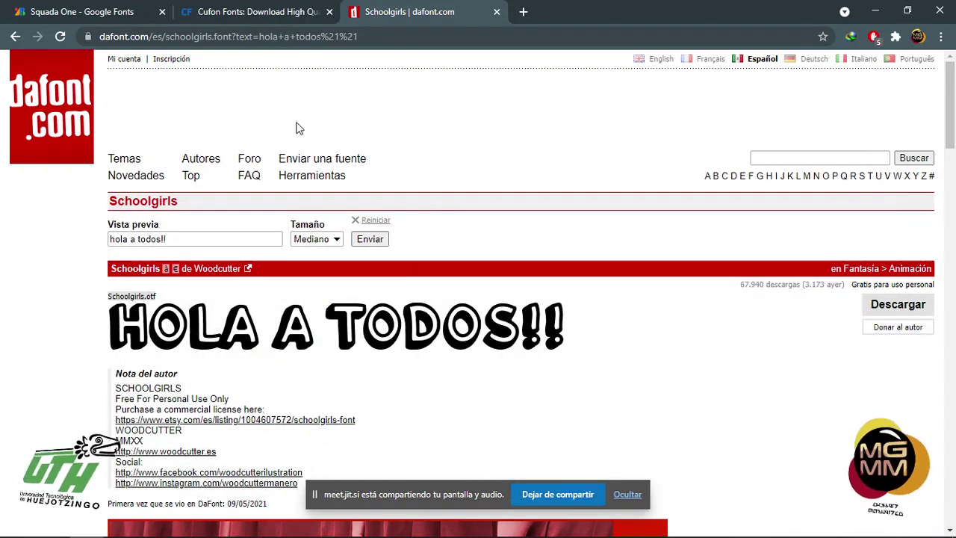
Download the Lovely Purple font from cufonfonts.com and install Lovely Purple.otf from the archive
left_click(293, 9)
scroll(668, 446, "down", 3)
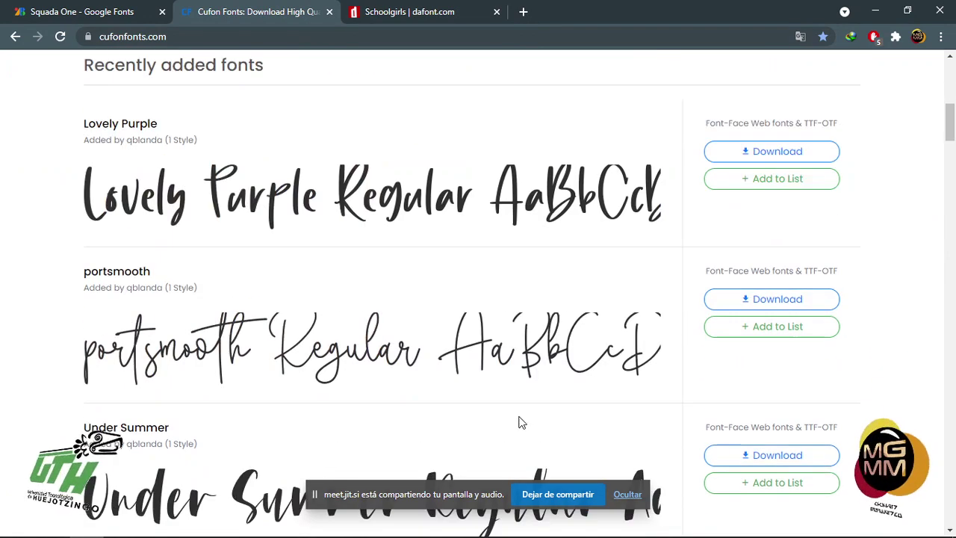
left_click(778, 153)
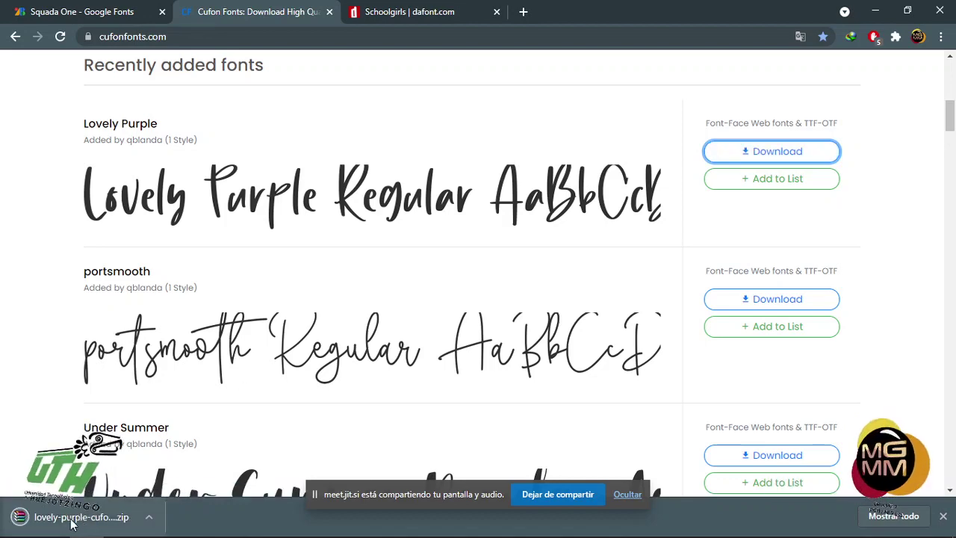
left_click(76, 519)
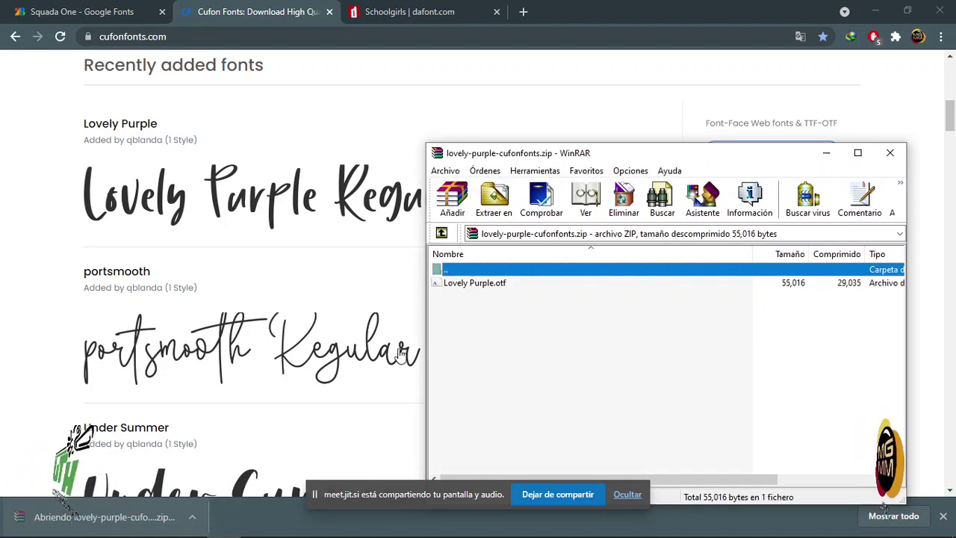
double_click(501, 288)
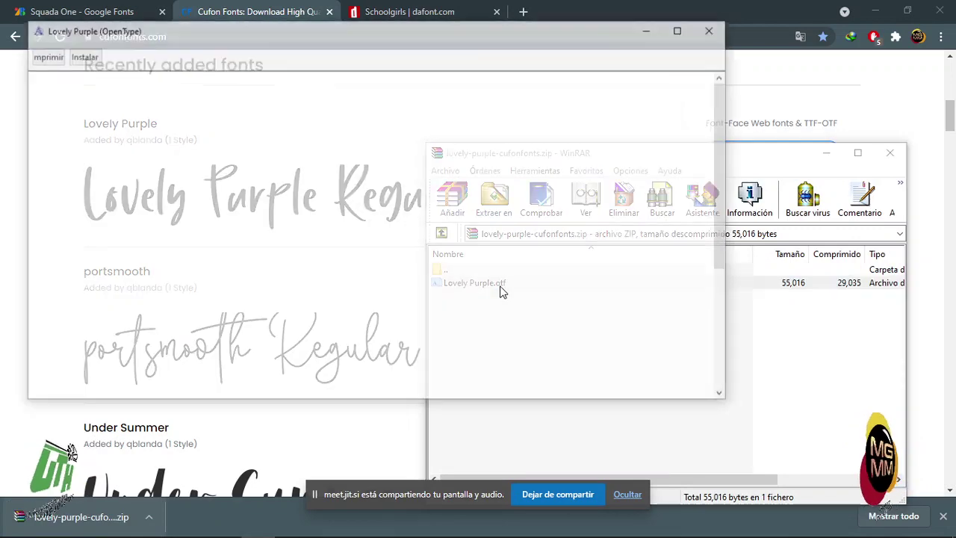
left_click(81, 55)
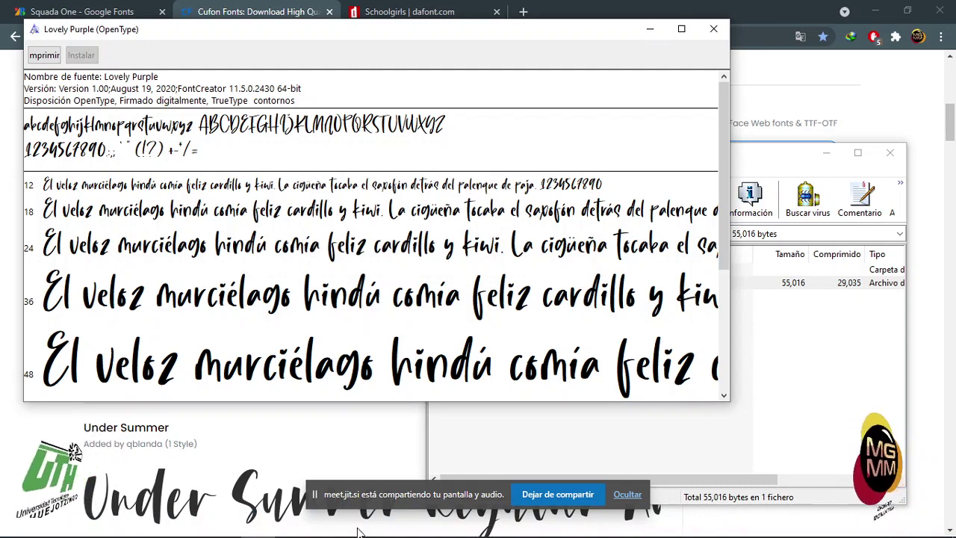
left_click(715, 30)
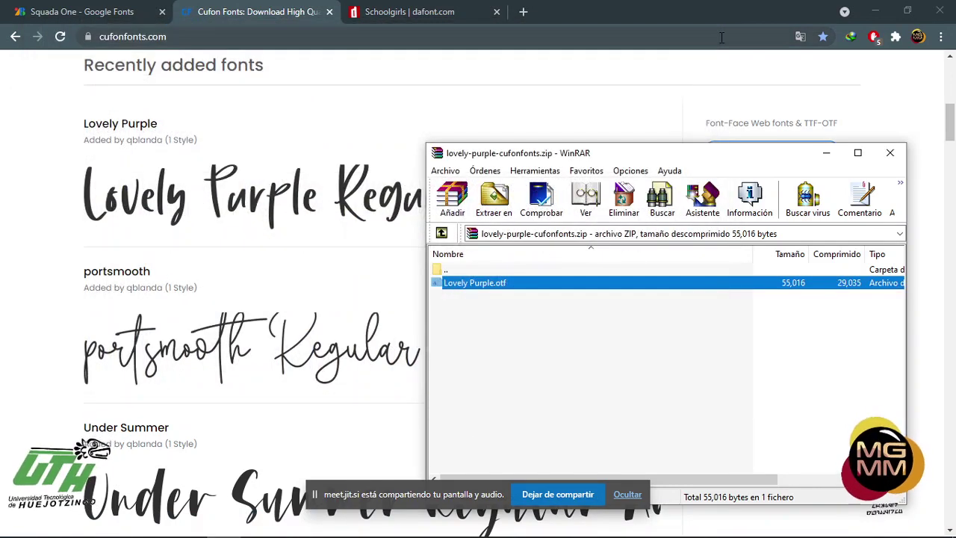
left_click(889, 153)
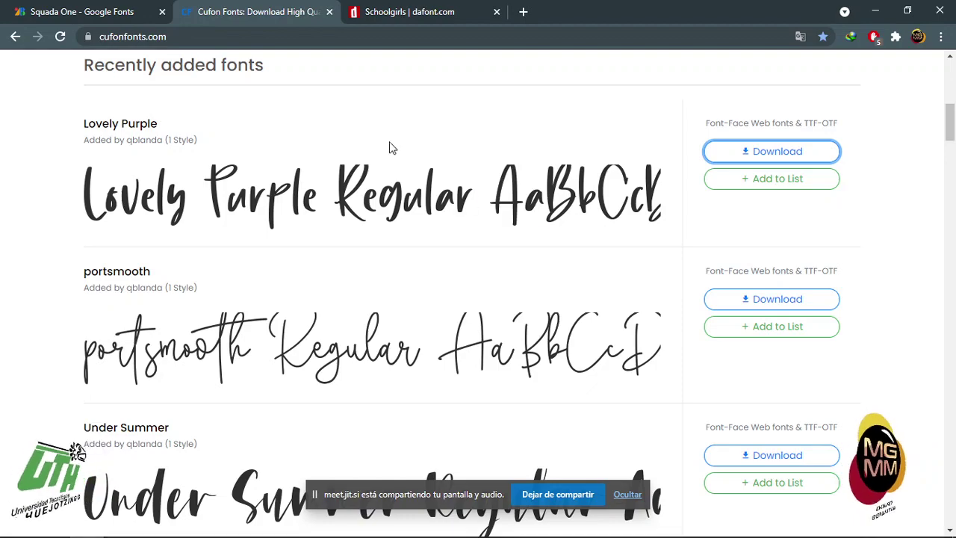
Open the Milky Rainbow font page on cufonfonts.com and copy its web address
scroll(381, 150, "down", 7)
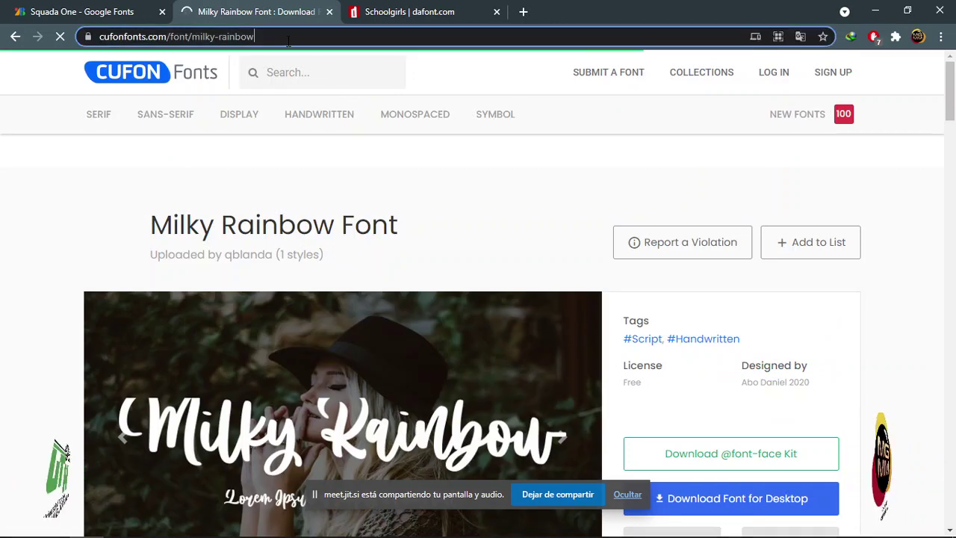
left_click(289, 41)
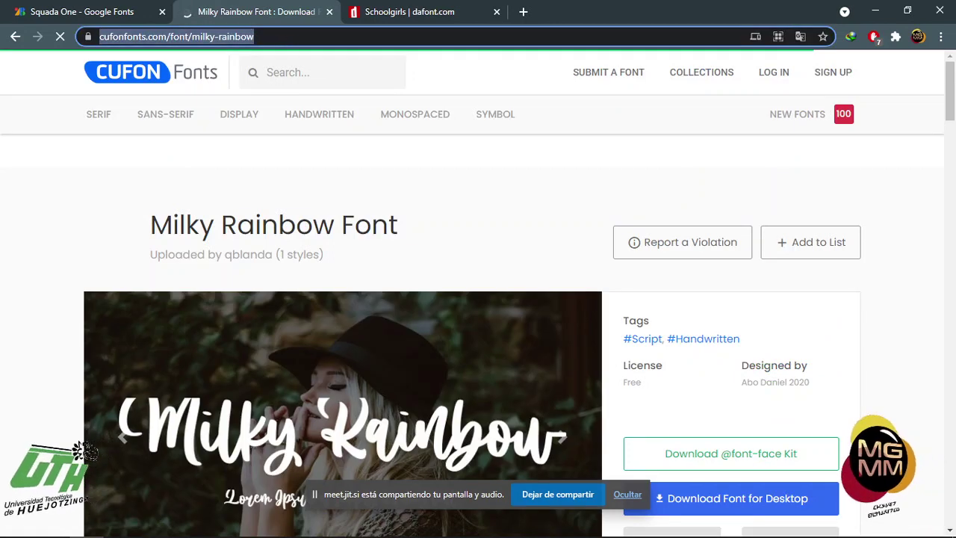
Switch to Illustrator and add a point text in Arial below "Lorem ipsum" containing the copied Milky Rainbow page address
left_click(189, 523)
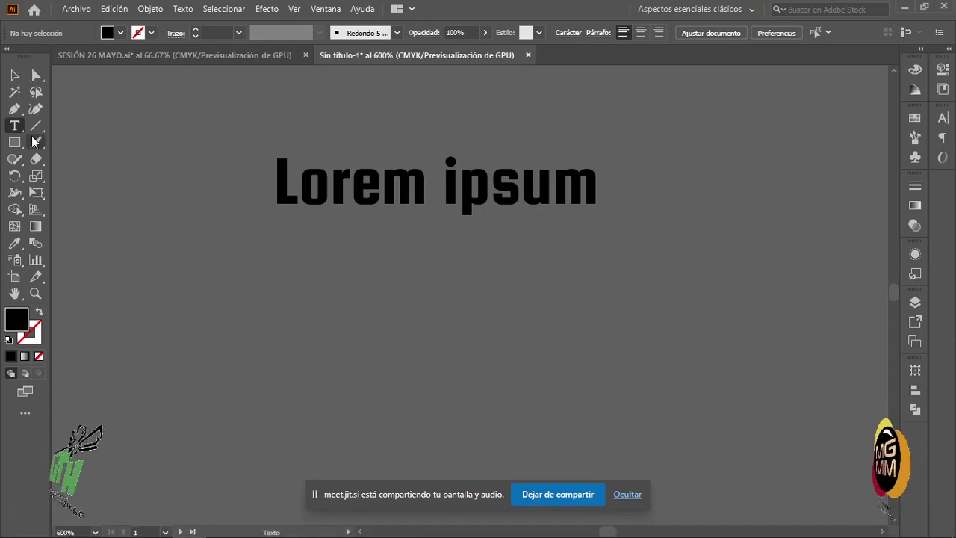
left_click(307, 260)
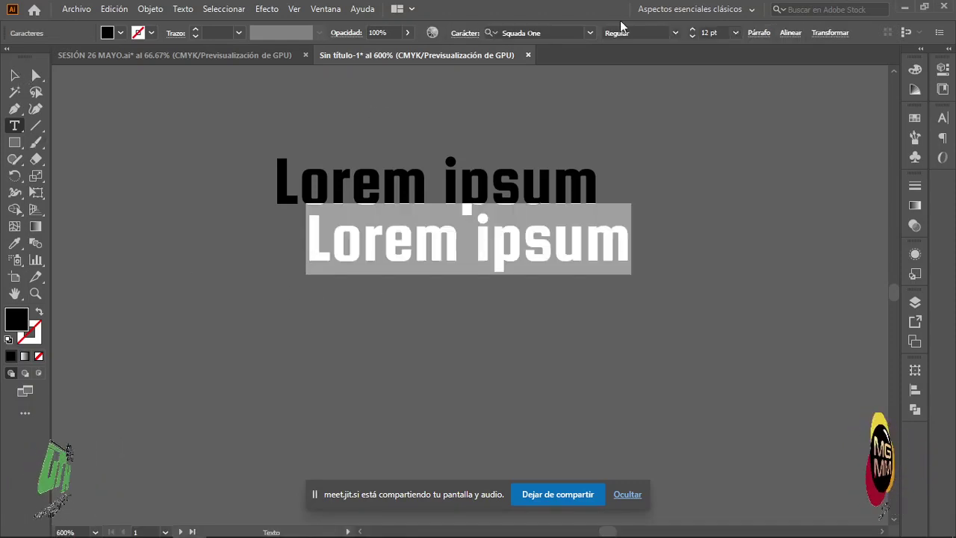
left_click(591, 33)
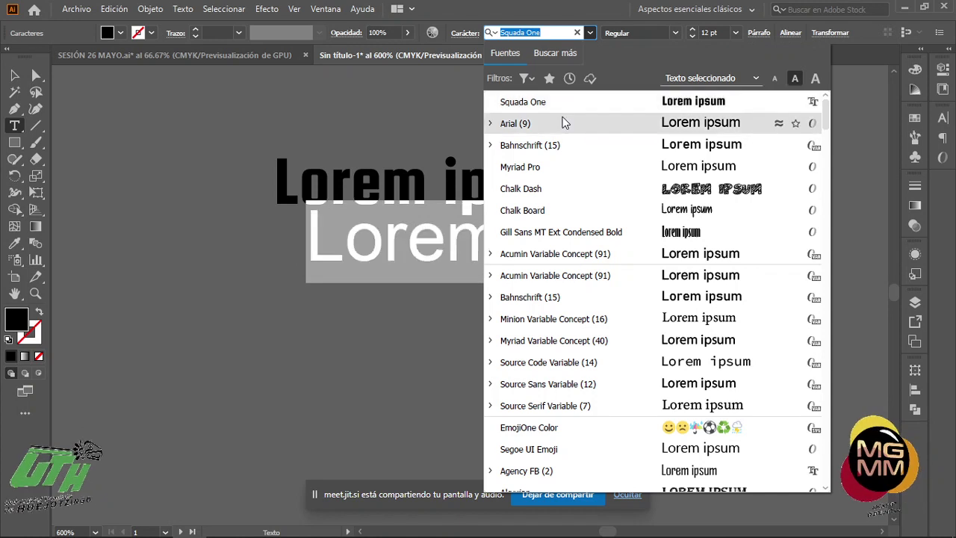
left_click(562, 124)
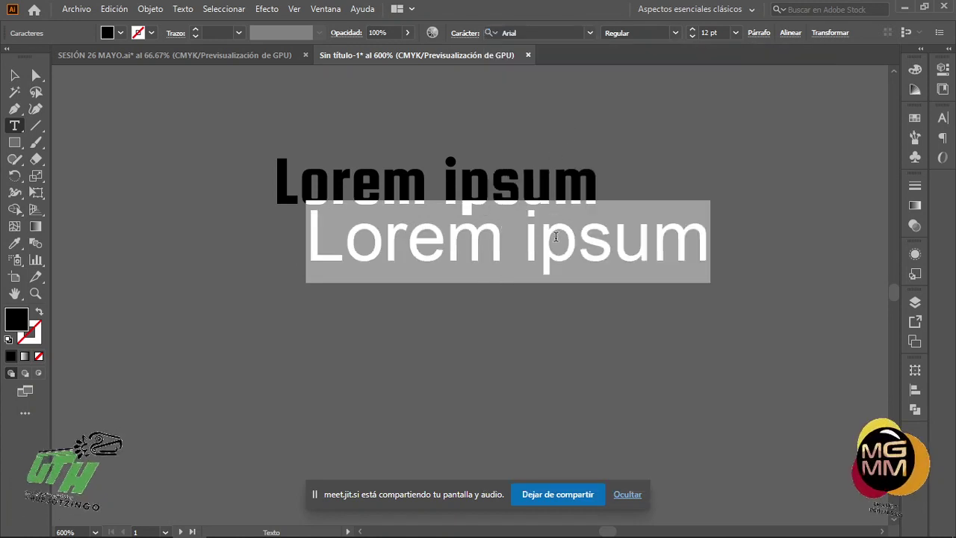
key("ctrl+v")
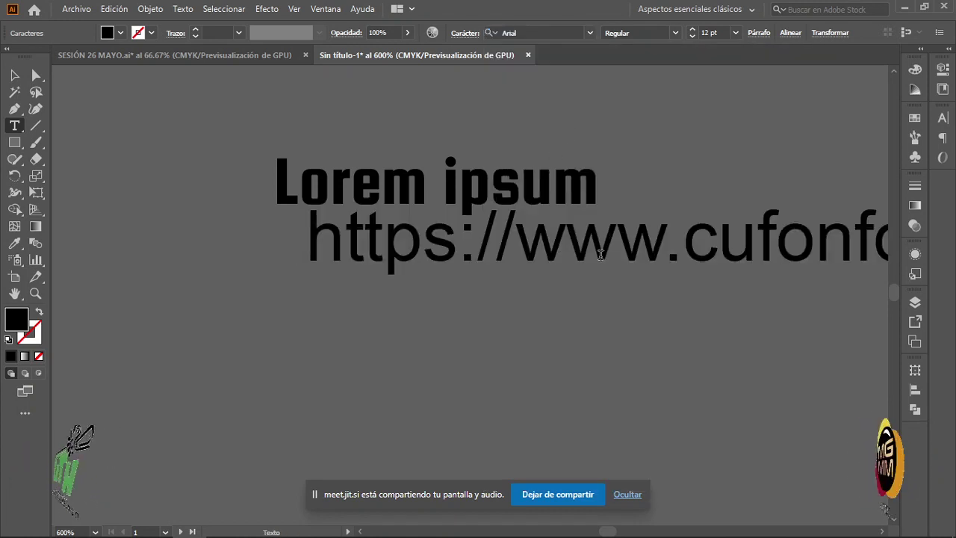
left_click(14, 75)
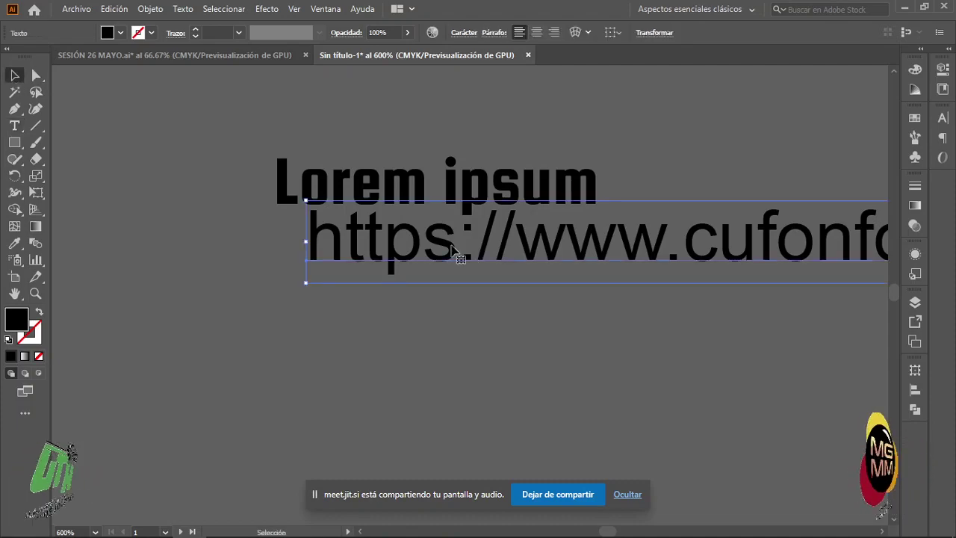
Move the web address text up on the pasteboard and place the "Lorem ipsum" text directly above its beginning
left_click_drag(452, 248, 160, 153)
scroll(252, 270, "down", 4)
left_click(294, 232)
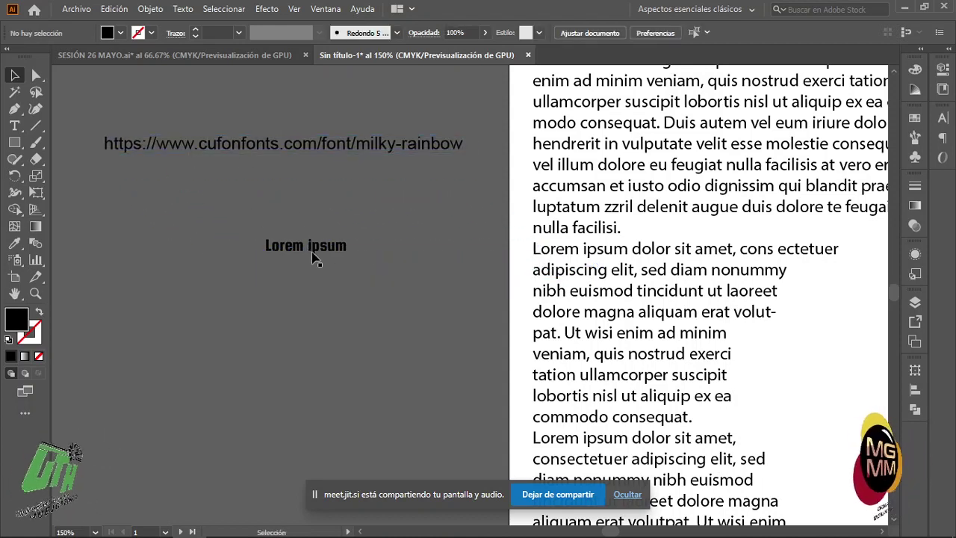
left_click_drag(314, 258, 153, 127)
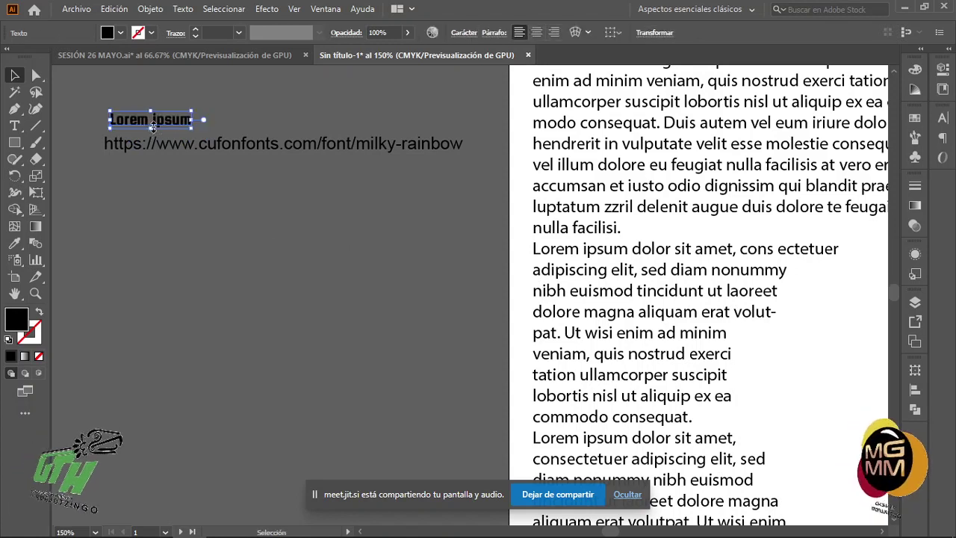
Replace the "Lorem ipsum" text above the web address with "TIPOGRAFÍA: mILKY RAINBOW"
double_click(149, 122)
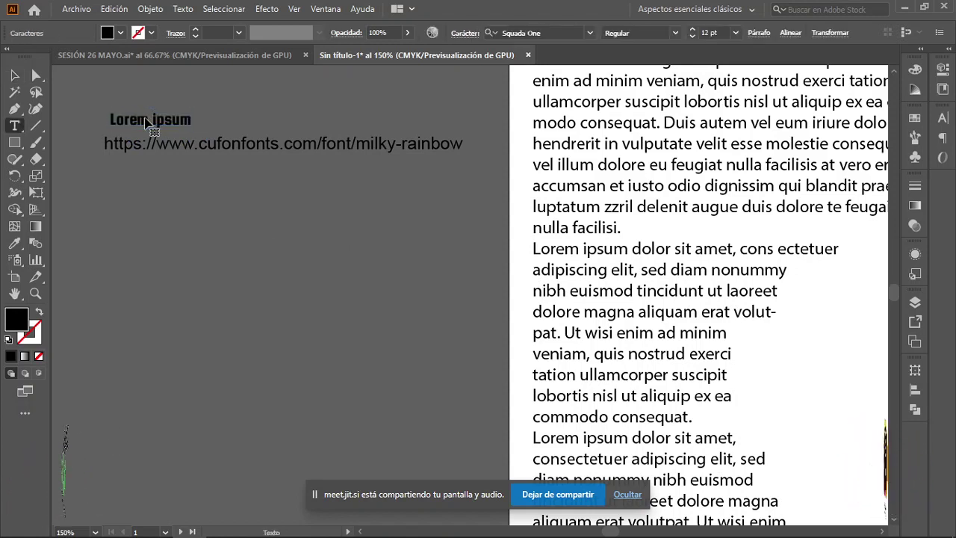
triple_click(140, 120)
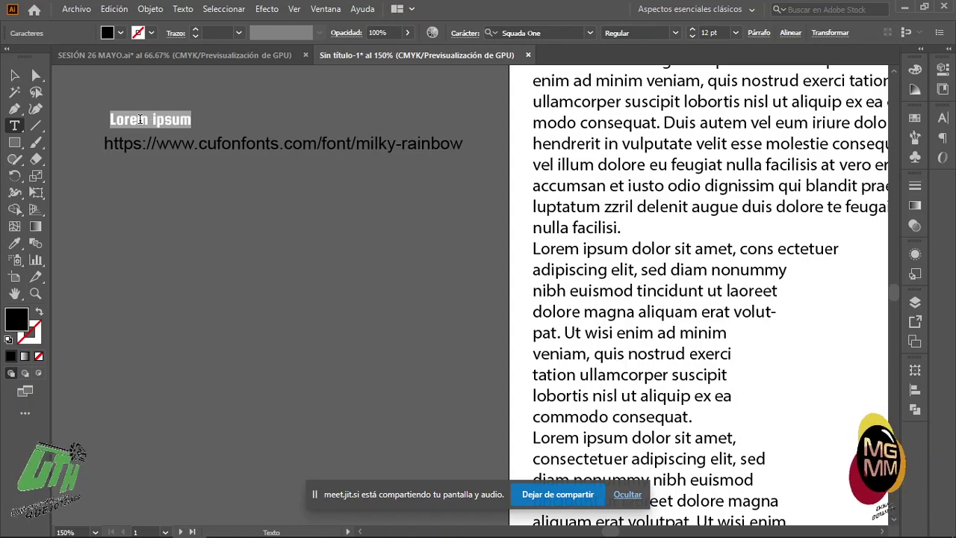
type("TIPO")
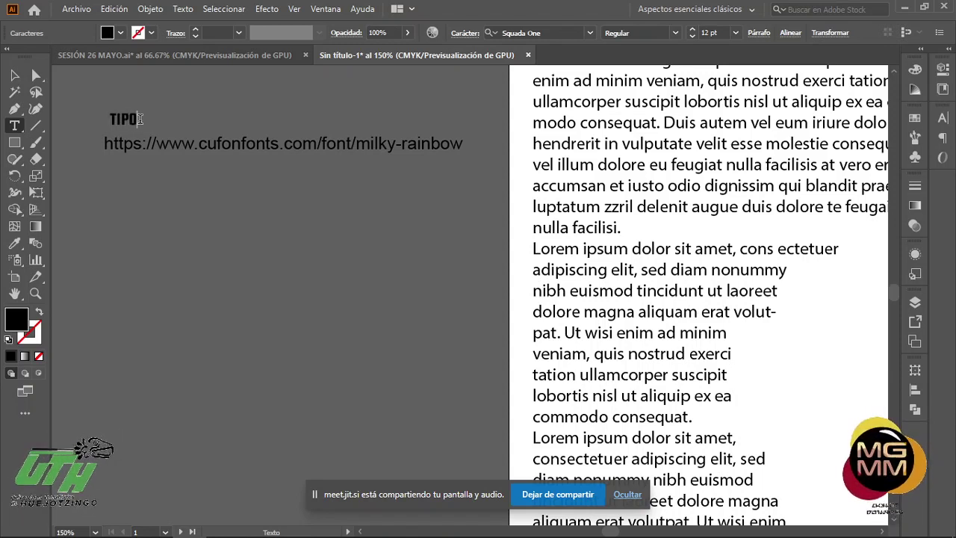
type("GRAFÍA")
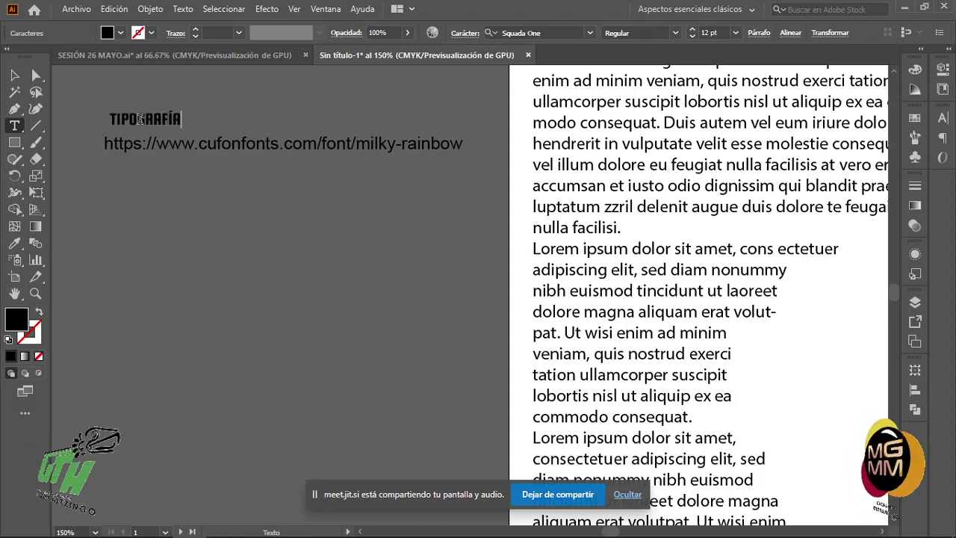
type(": mi")
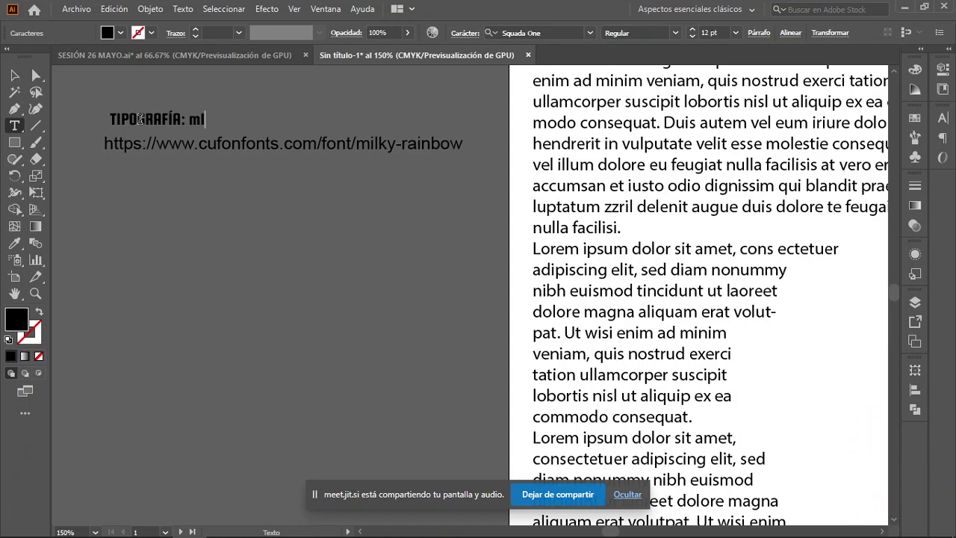
type("LKY")
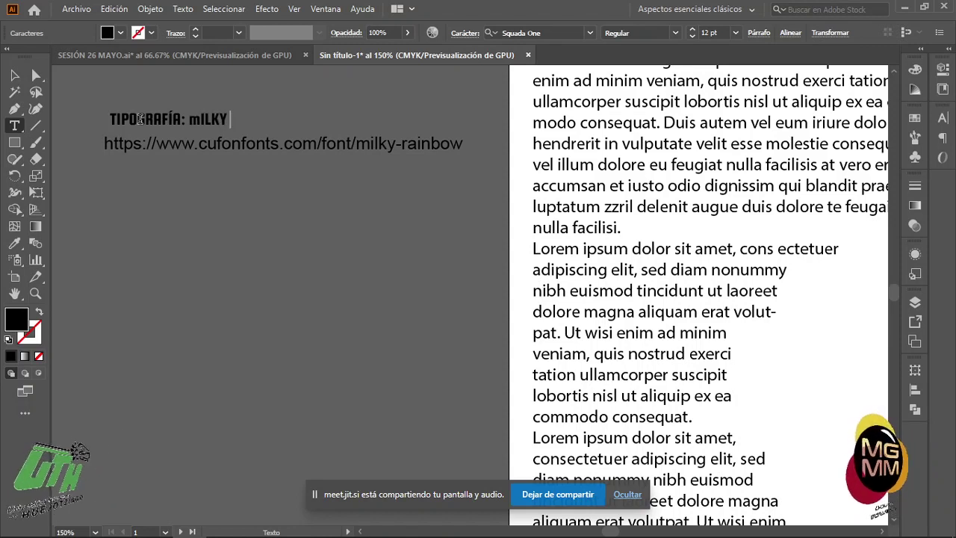
type(" RAINBO")
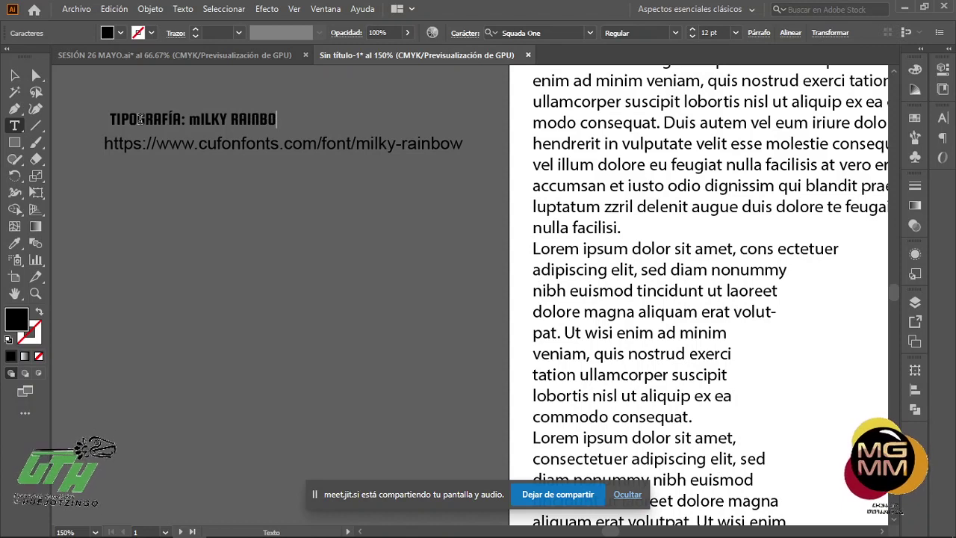
type("W")
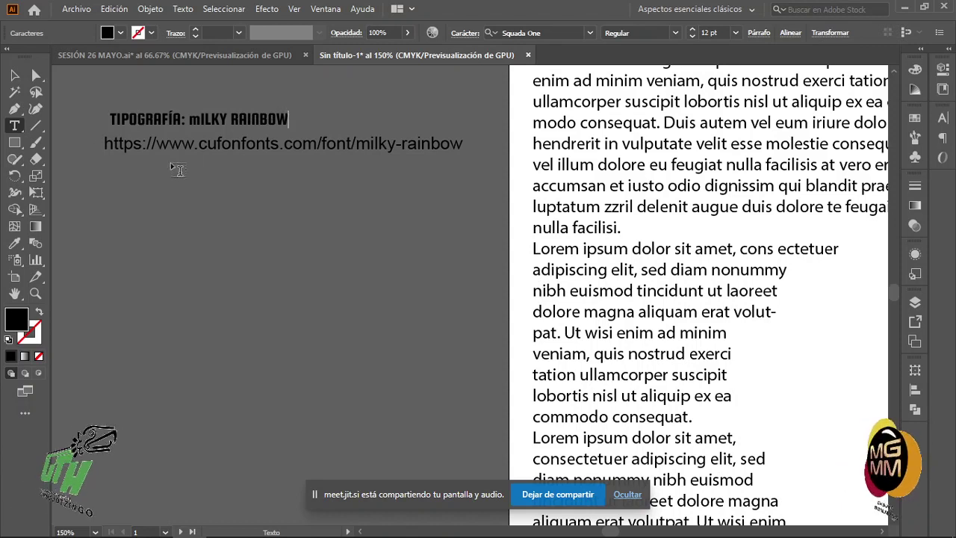
Capitalize the first letter of the font name so the line reads "TIPOGRAFÍA: MILKY RAINBOW", and finish editing
left_click(198, 120)
key("BackSpace")
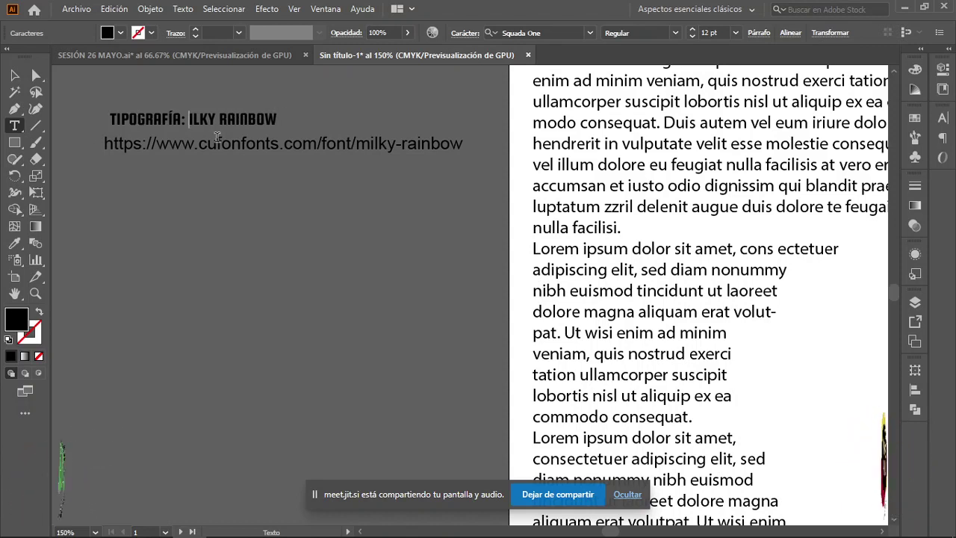
type("MI")
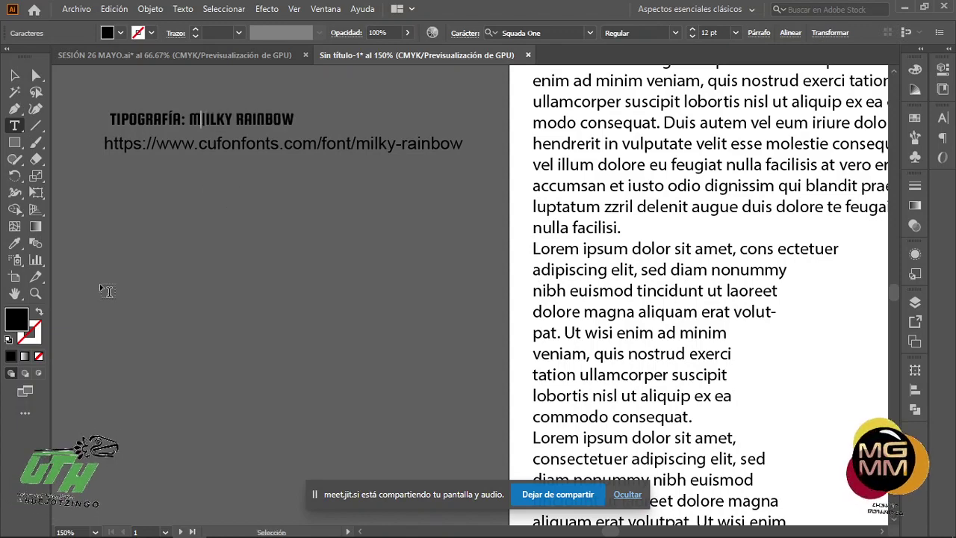
key("Escape")
left_click(192, 225)
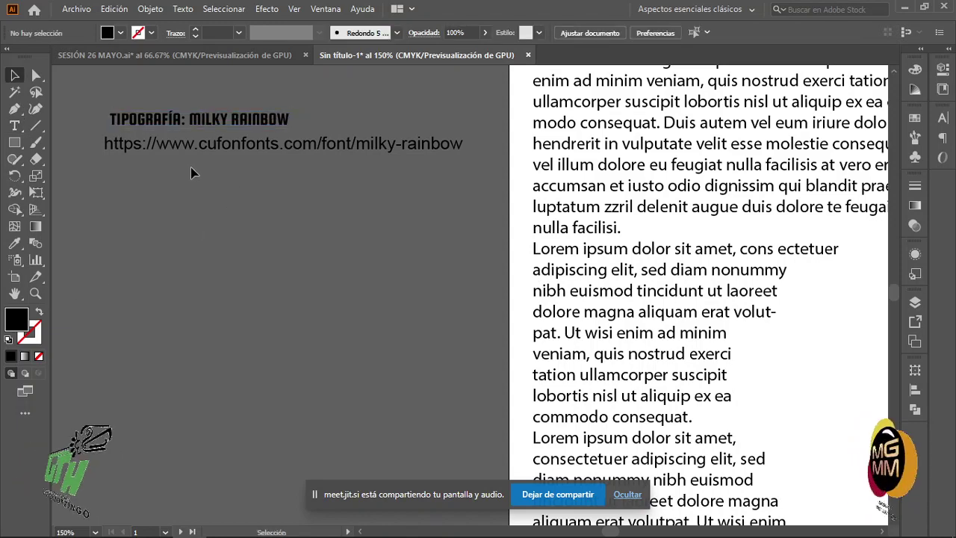
Examine the font name and source link note beside the artboard together with the two columns of body text
scroll(190, 173, "up", 1)
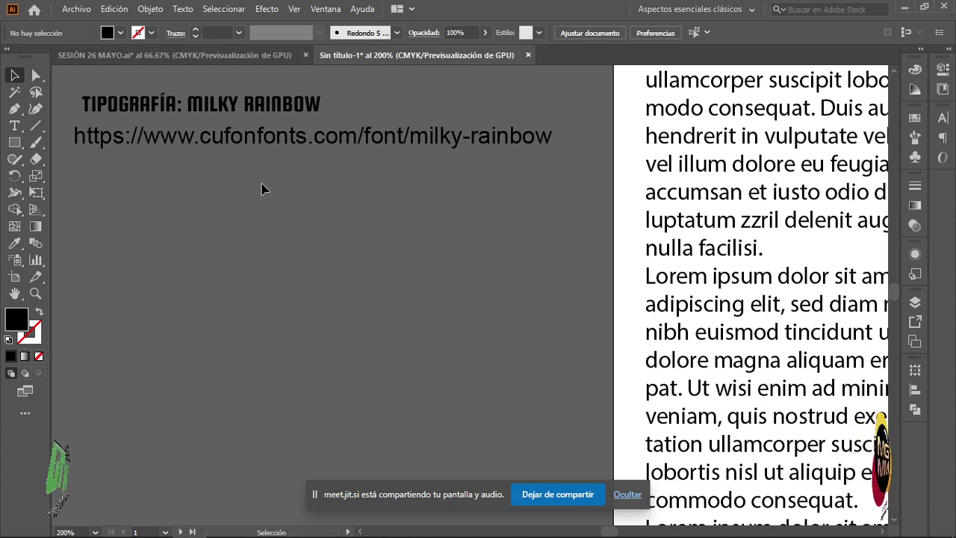
scroll(263, 186, "up", 1)
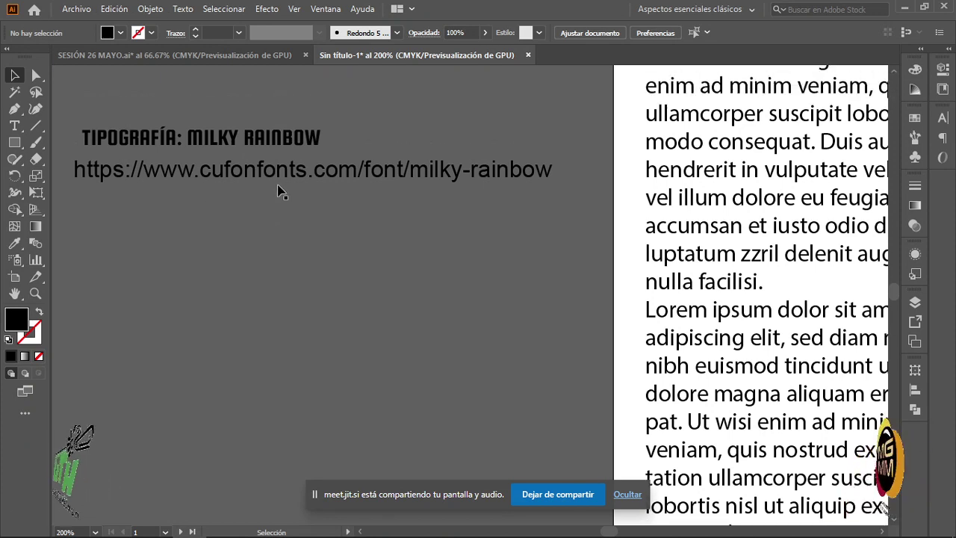
left_click(345, 173)
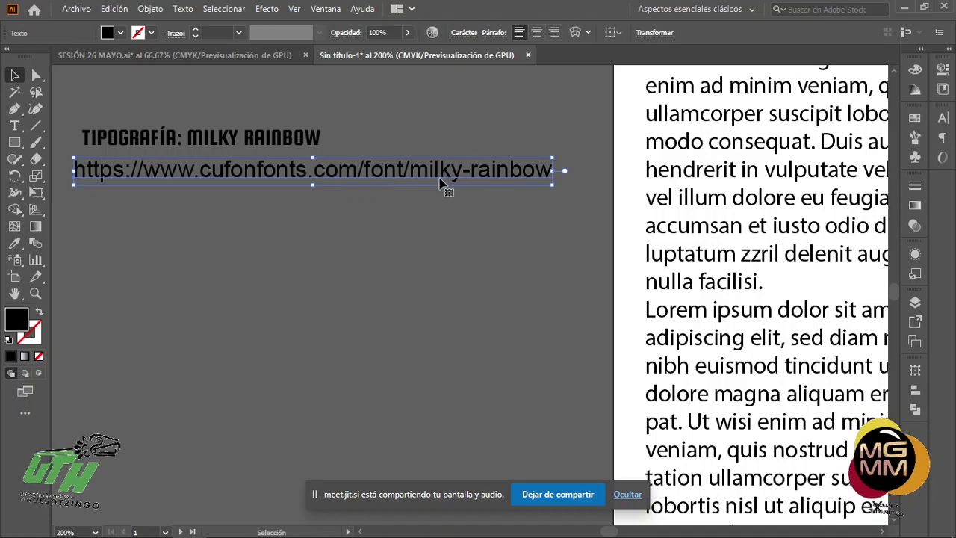
scroll(436, 307, "down", 1)
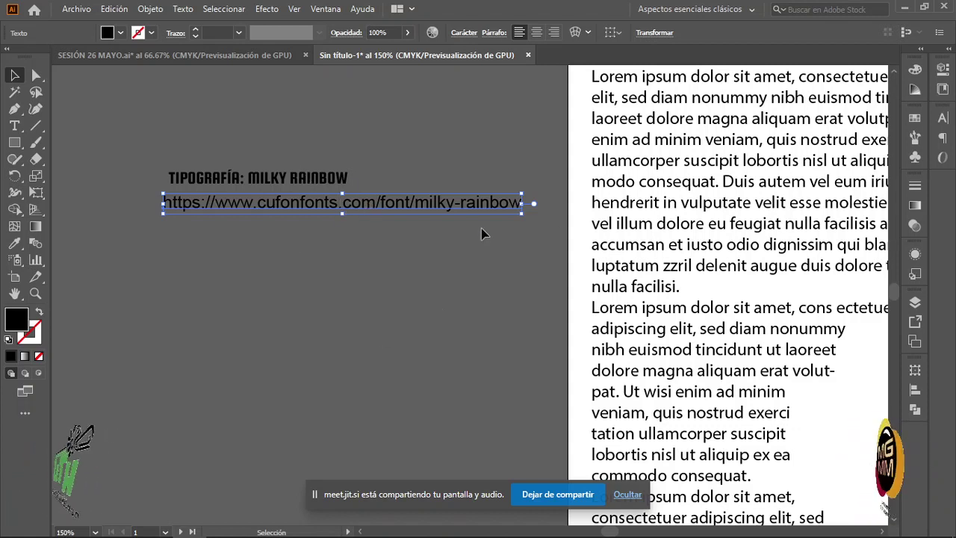
scroll(740, 359, "down", 4)
scroll(781, 418, "up", 4)
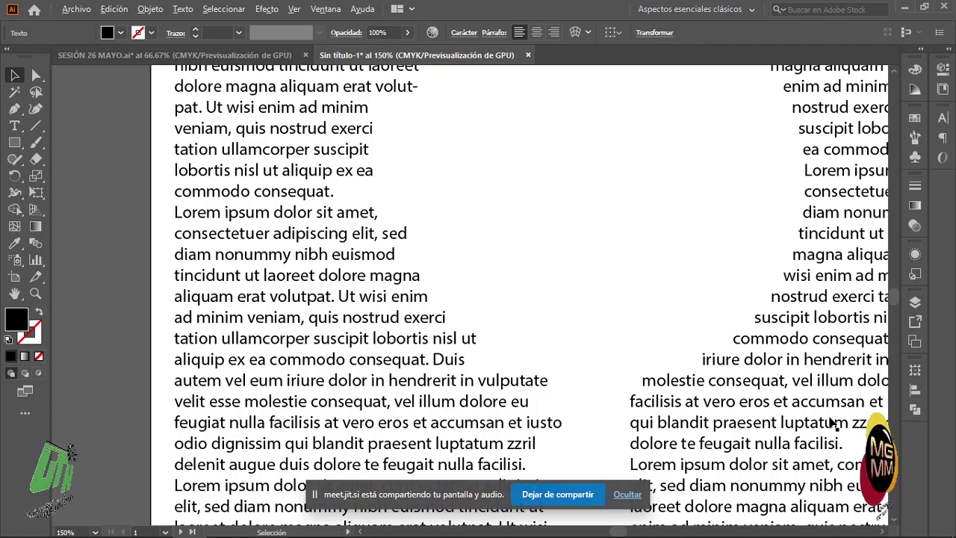
scroll(254, 331, "up", 1)
left_click(242, 331)
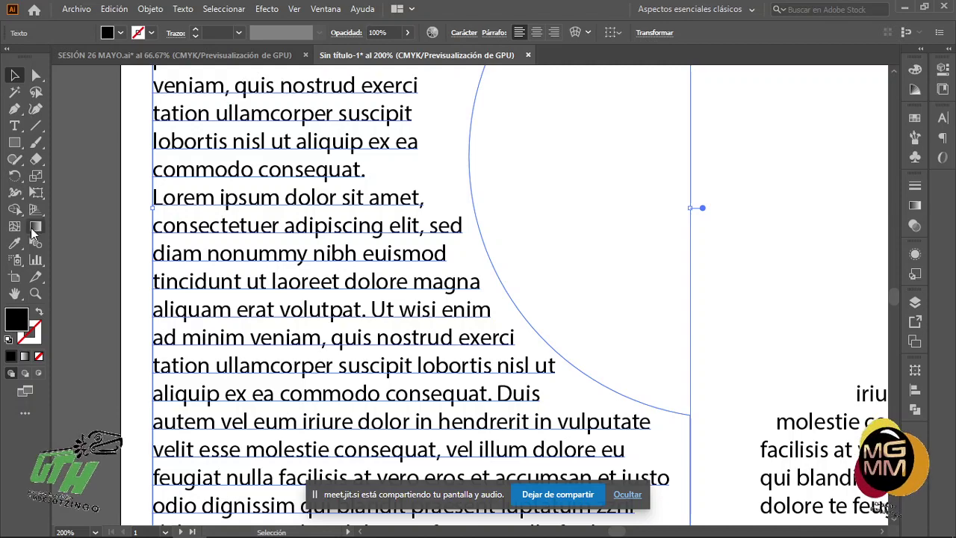
left_click(710, 235)
scroll(679, 276, "down", 4)
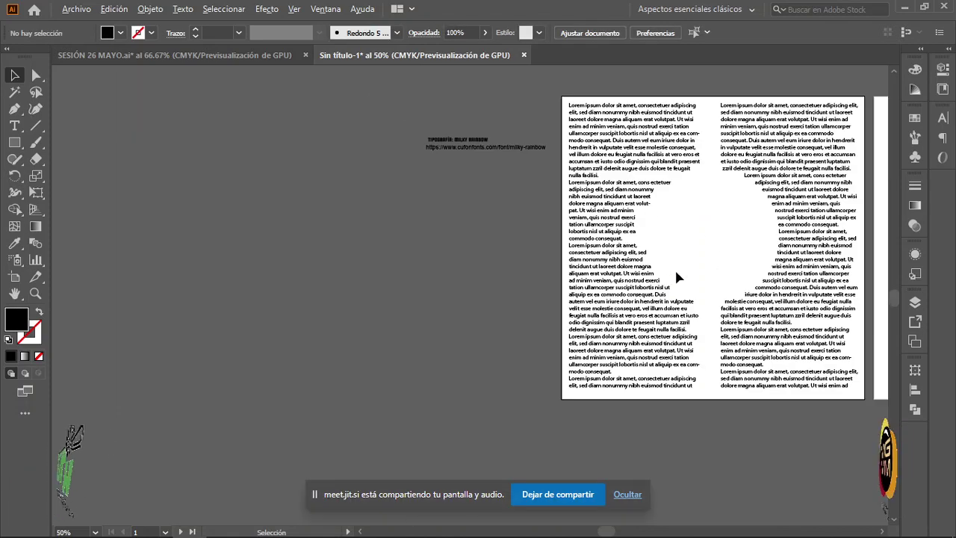
scroll(479, 166, "up", 3)
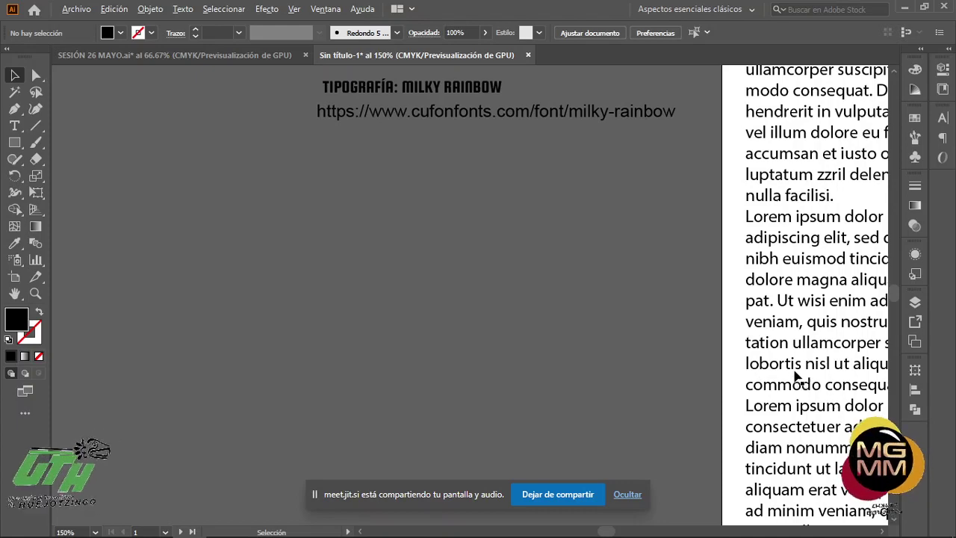
scroll(796, 375, "up", 1)
scroll(387, 277, "up", 5)
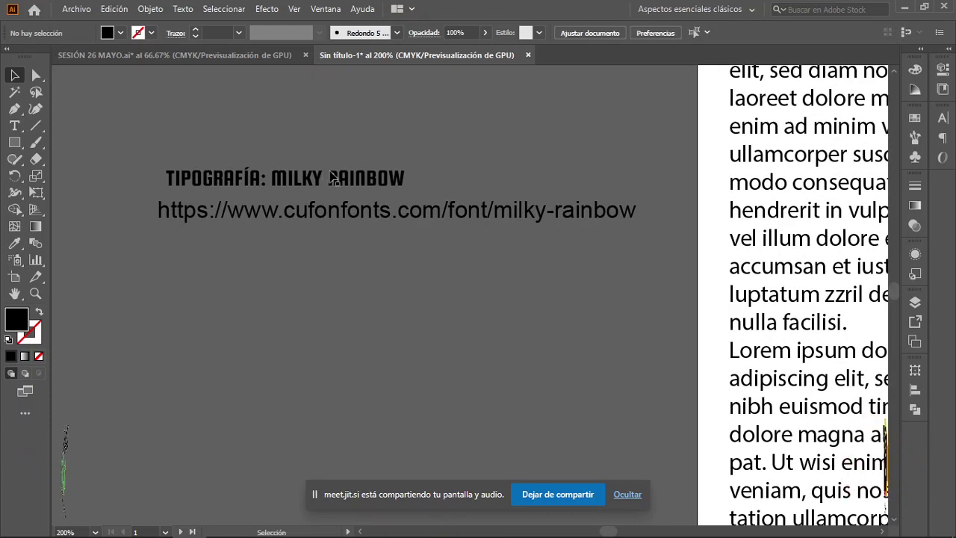
scroll(330, 178, "up", 2)
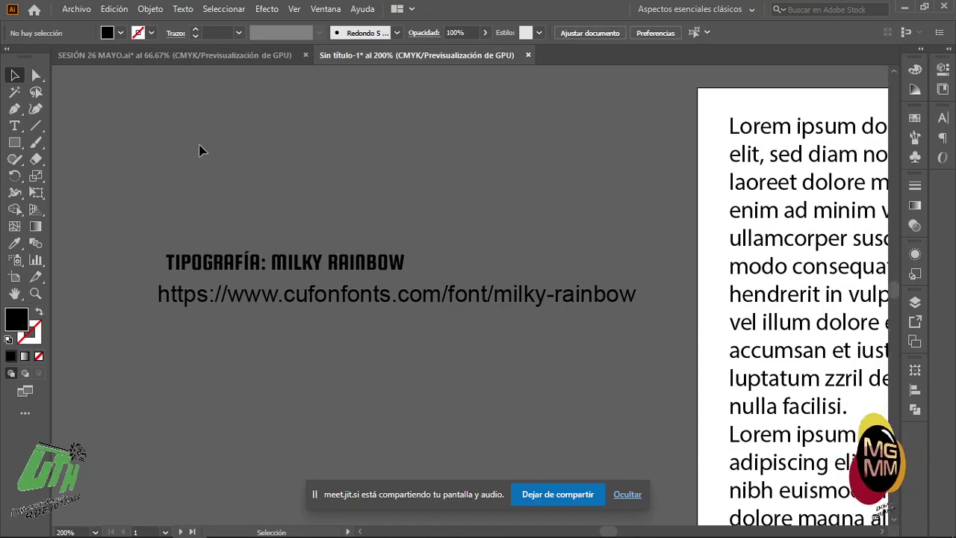
Add a point text reading "HOLA!" on the pasteboard above the "TIPOGRAFÍA: MILKY RAINBOW" line
key("t")
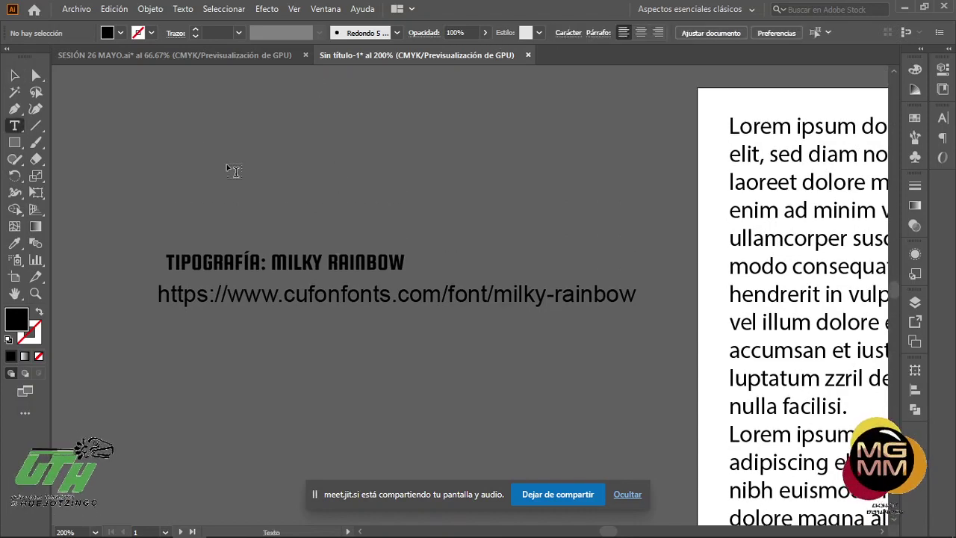
left_click(227, 164)
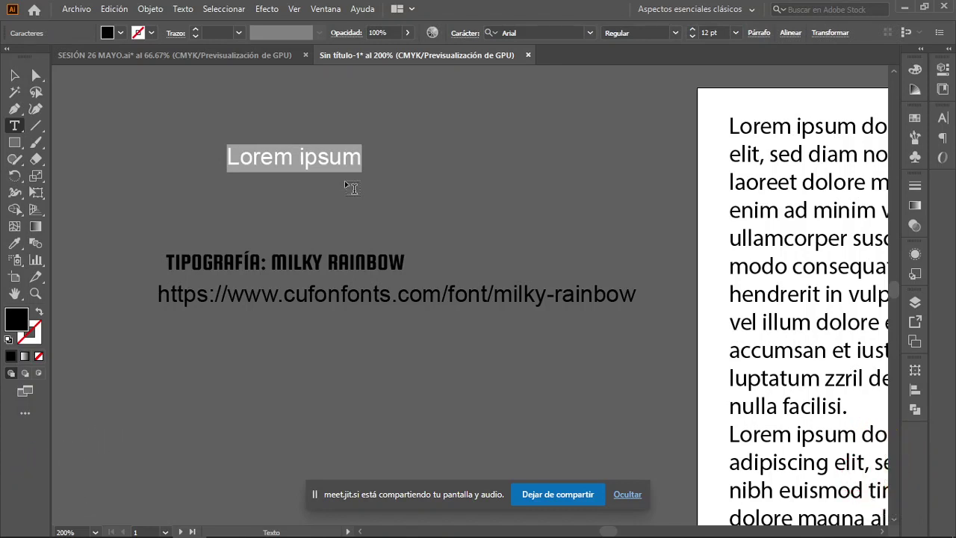
type("HOLA")
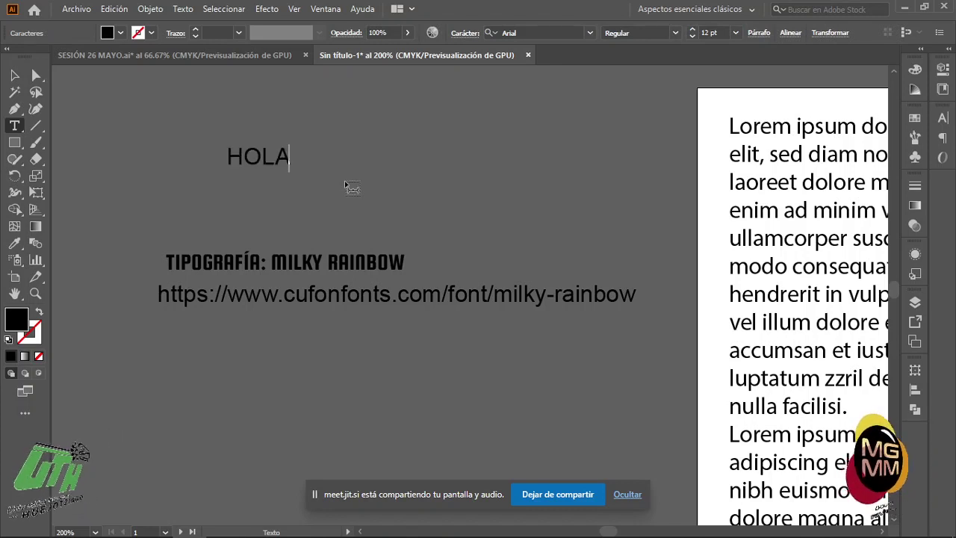
type("!")
Try to apply the Chalk Dash font while the "HOLA!" text is still being edited, and leave text editing
left_click(589, 33)
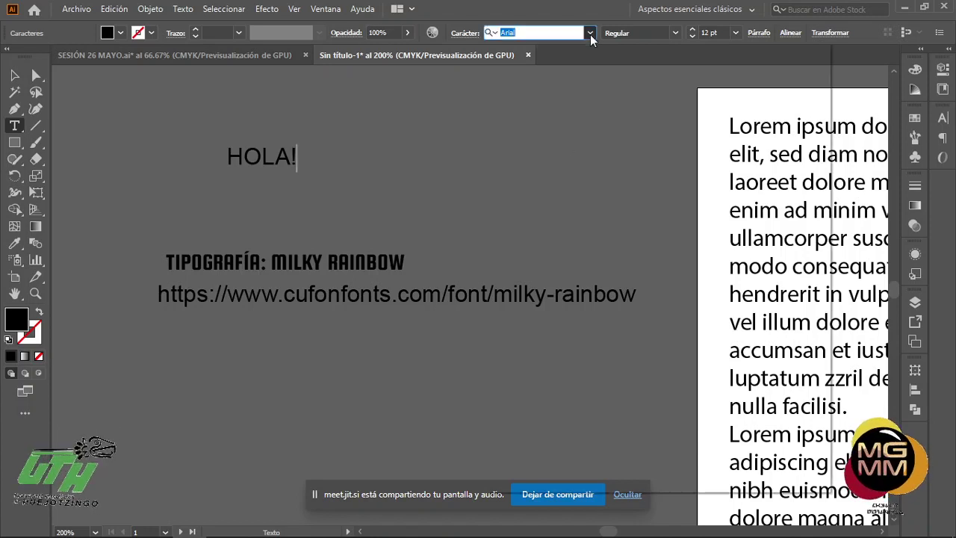
left_click(687, 189)
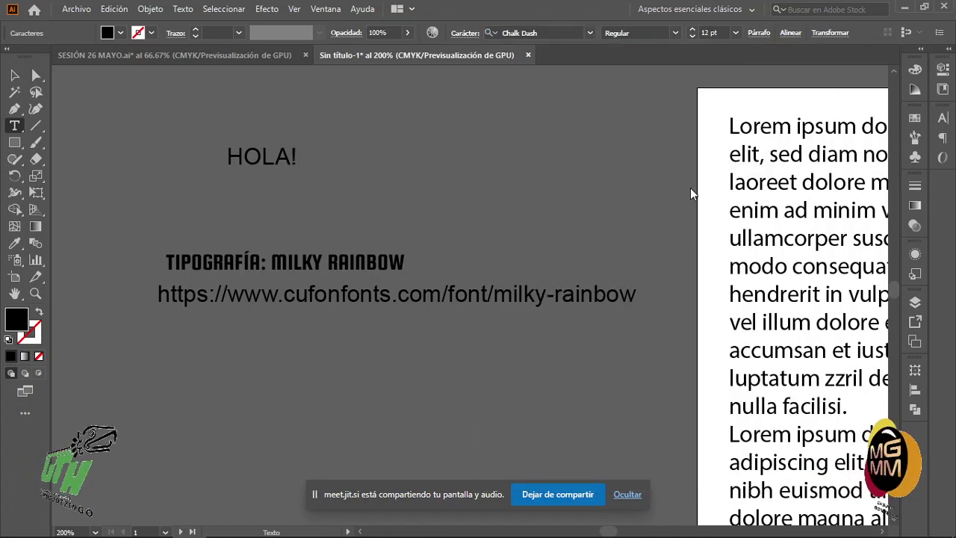
key("Escape")
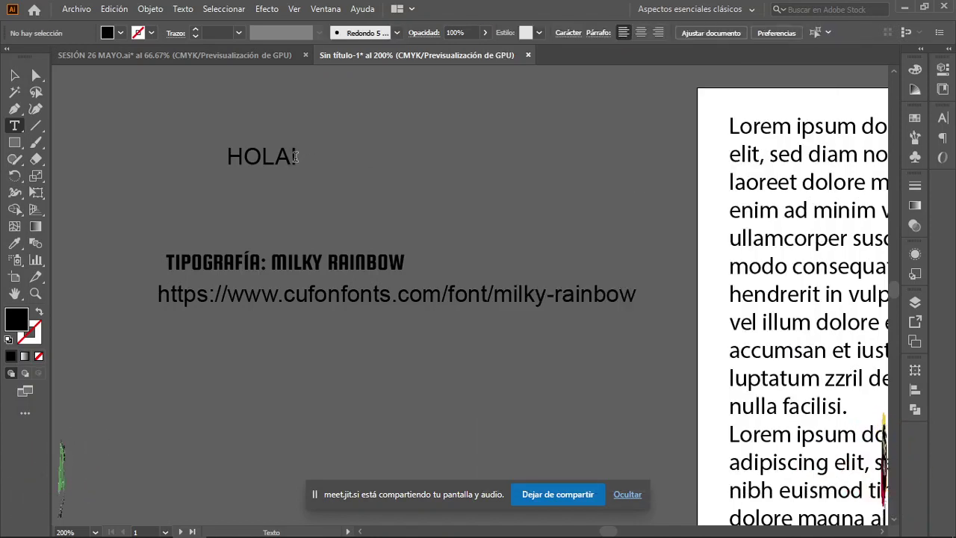
Select the "HOLA!" text as an object and set its font to Chalk Dash
key("v")
left_click(247, 153)
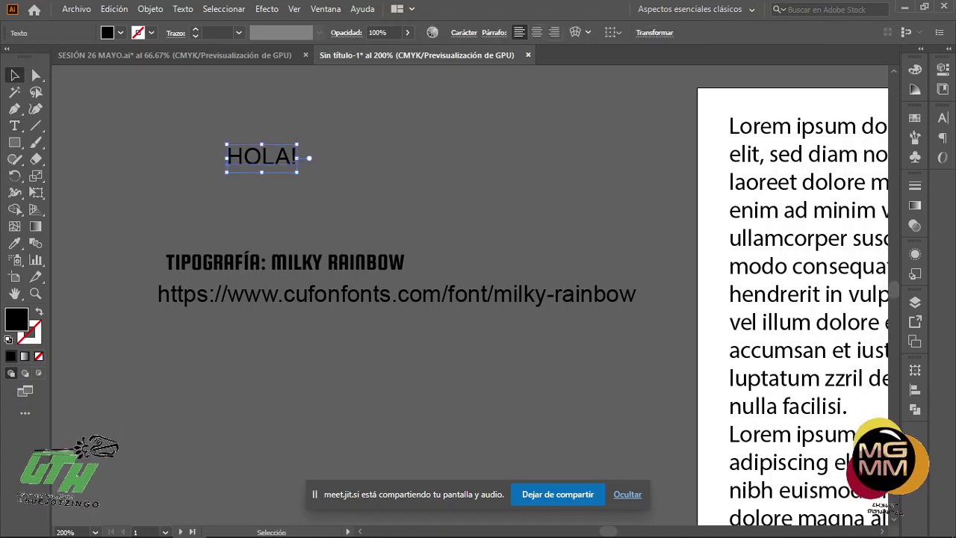
left_click(942, 119)
left_click(835, 139)
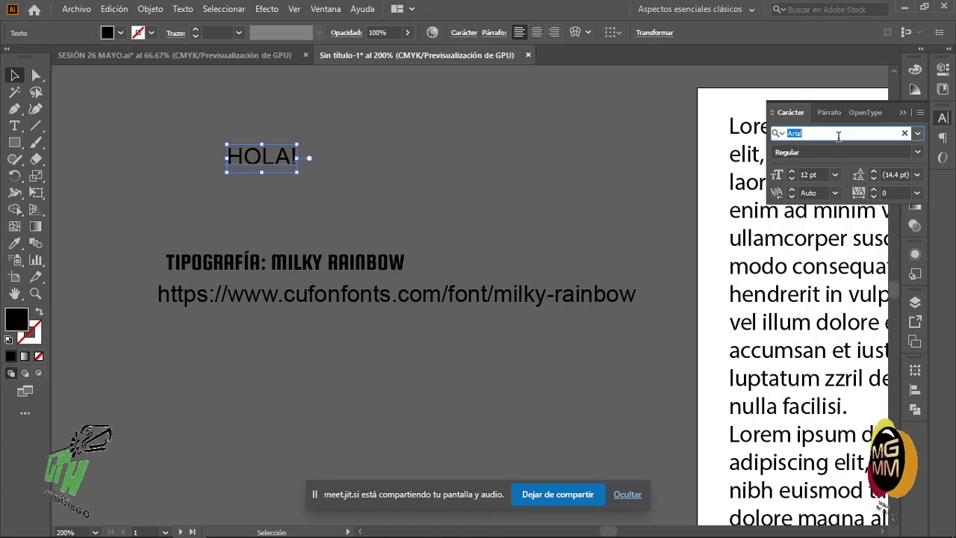
left_click(917, 134)
left_click(825, 210)
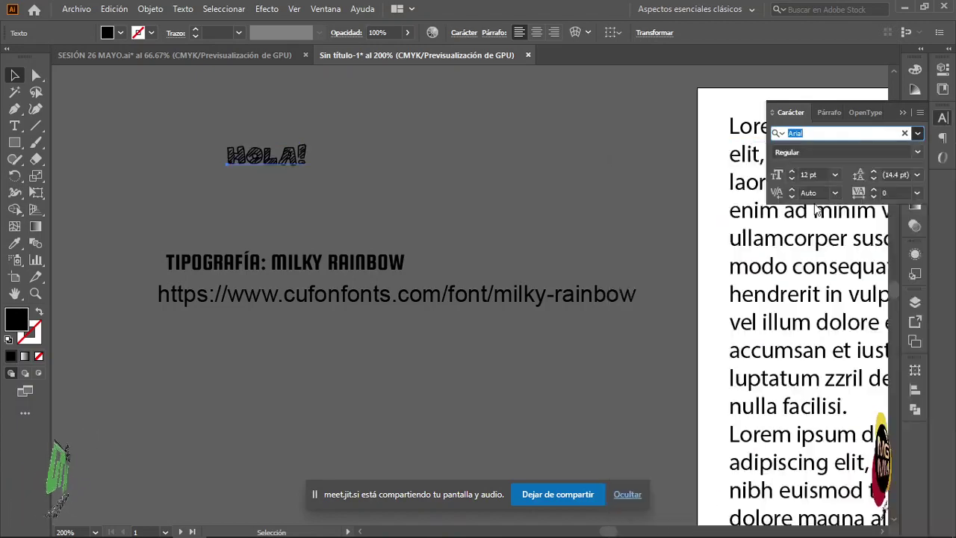
Examine the "HOLA!" text in the Chalk Dash font at close range
left_click(287, 163)
key("ctrl+plus")
key("ctrl+plus")
key("ctrl+plus")
key("ctrl+plus")
scroll(400, 228, "up", 2)
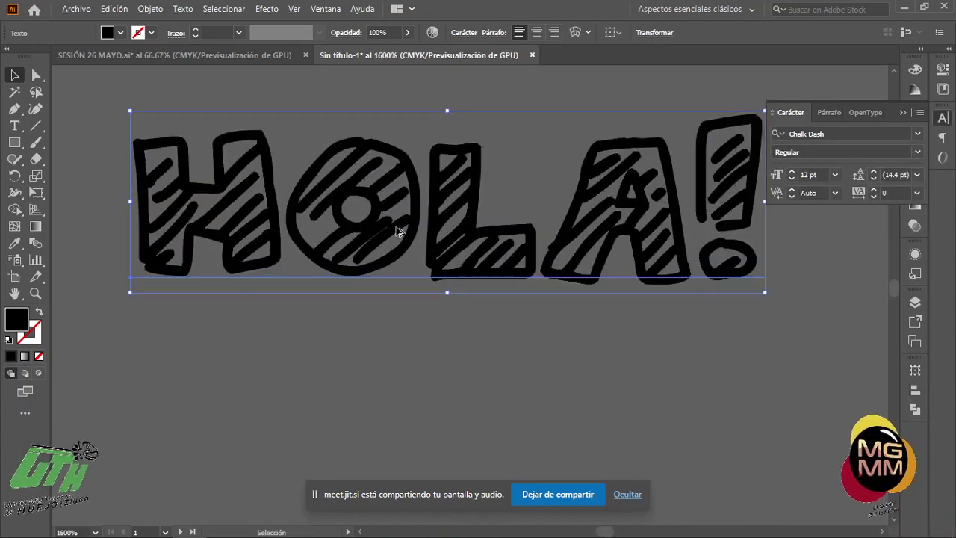
scroll(404, 237, "up", 4)
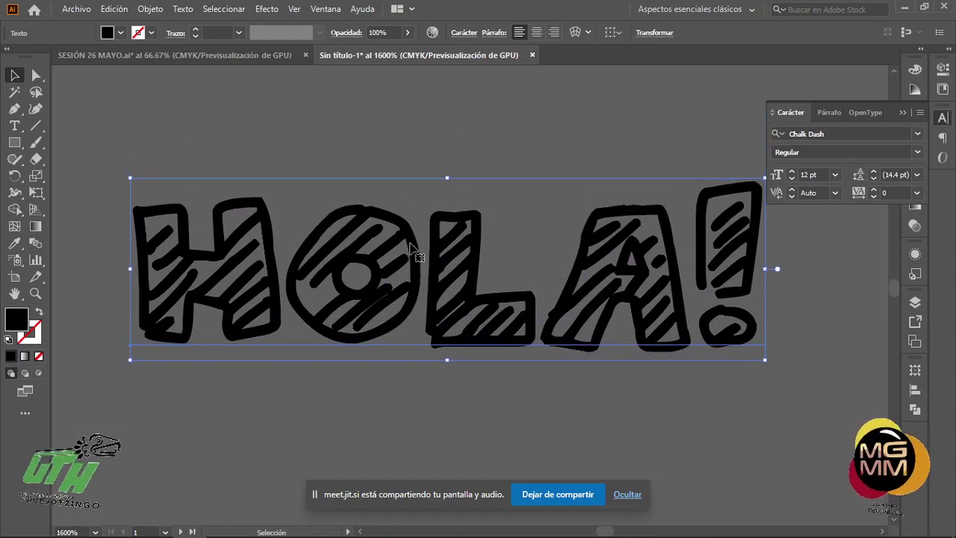
left_click(413, 191)
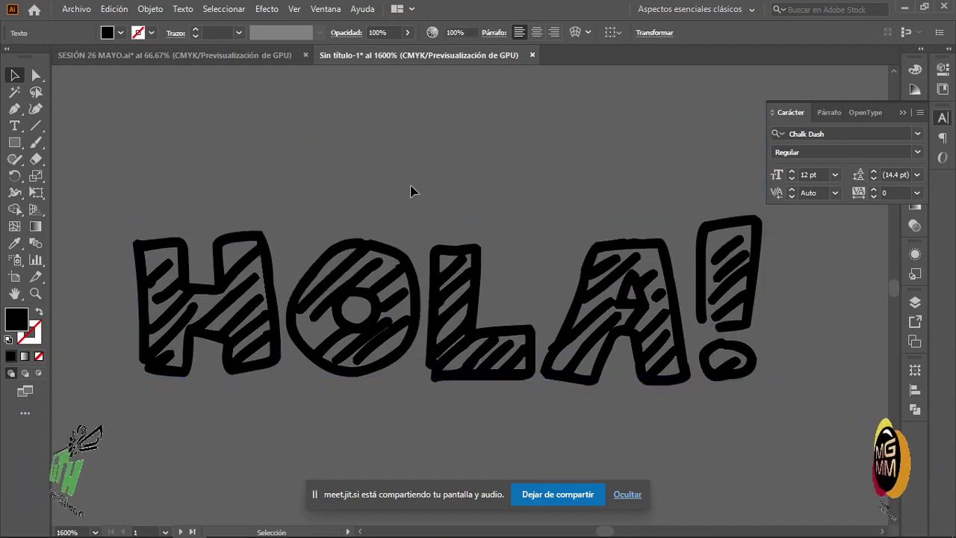
Convert the "HOLA!" text to outlines and deselect it
left_click(415, 306)
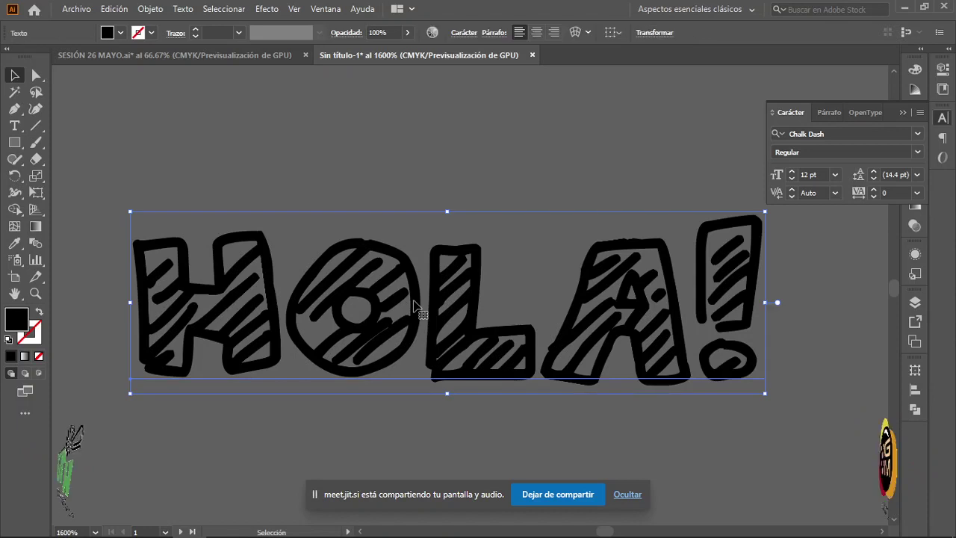
right_click(680, 348)
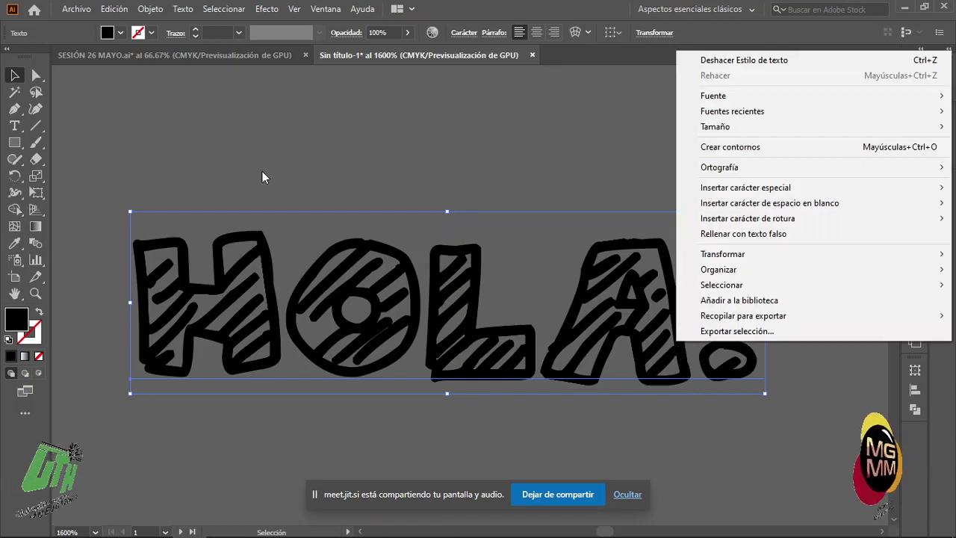
left_click(298, 241)
left_click(315, 272)
right_click(316, 273)
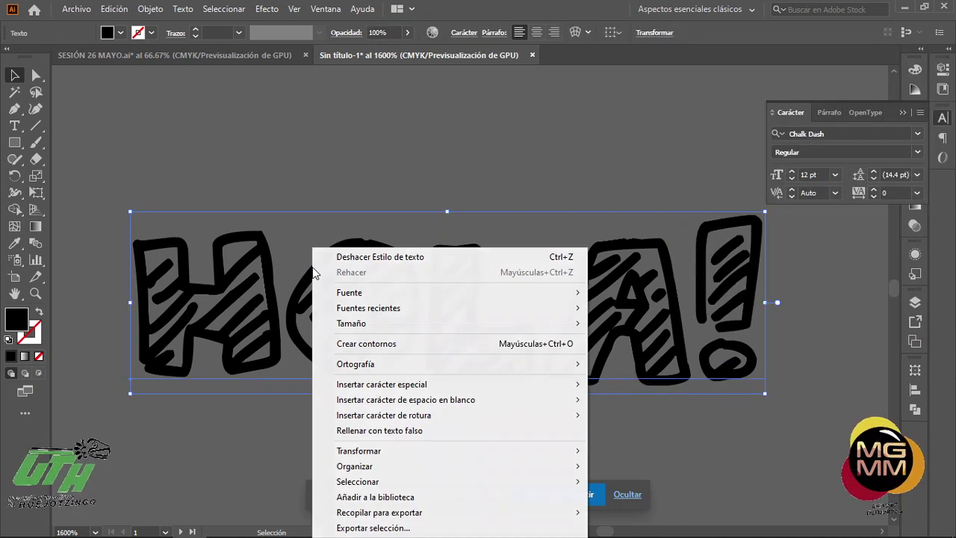
left_click(372, 344)
left_click(807, 427)
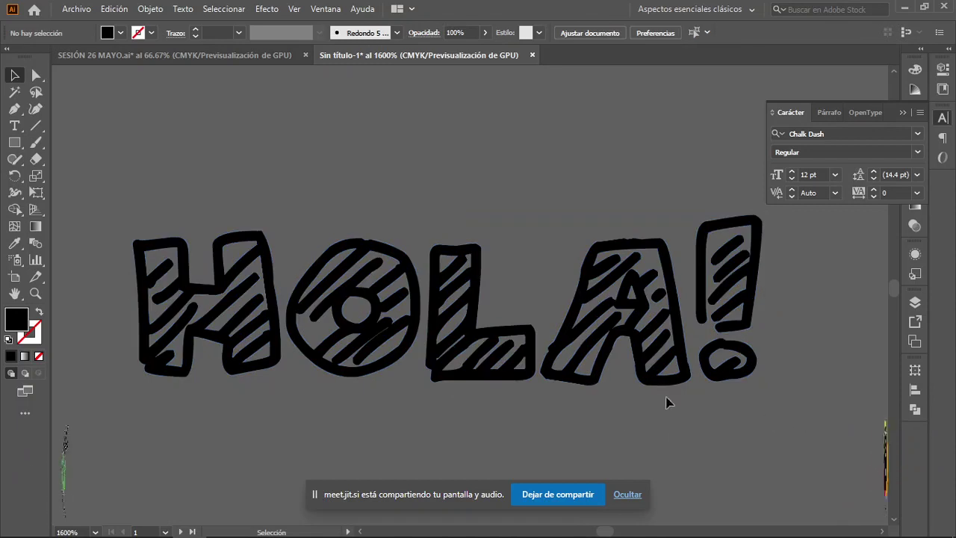
Reshape the H's lower-right leg by pulling three of its outer anchor points outward and downward with Direct Selection
scroll(551, 418, "down", 1)
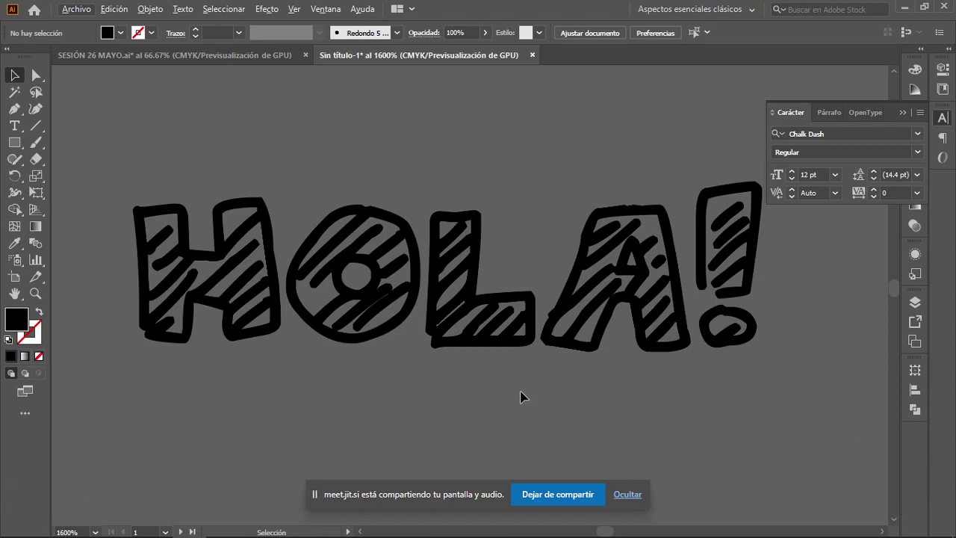
scroll(249, 336, "up", 2)
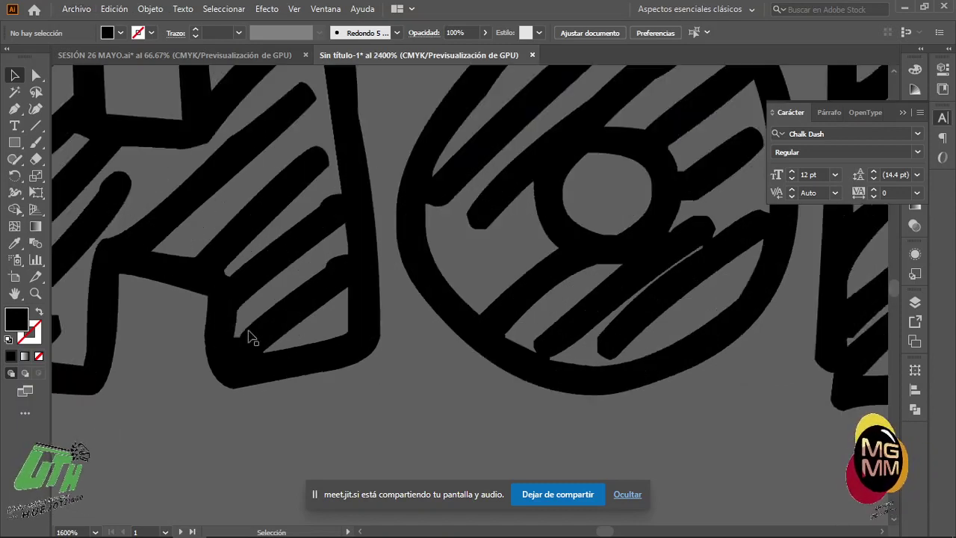
scroll(250, 336, "down", 1)
left_click(310, 239)
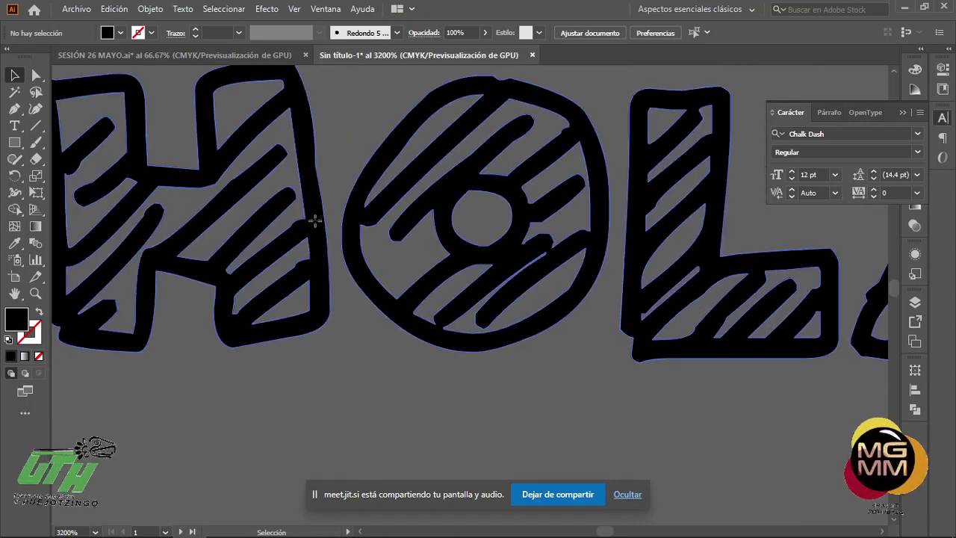
key("a")
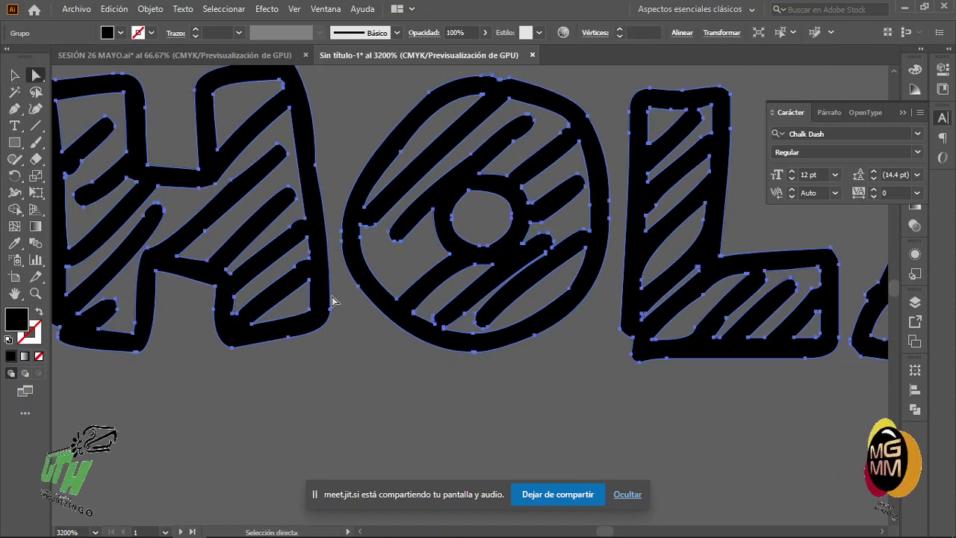
left_click(331, 310)
left_click_drag(331, 310, 353, 377)
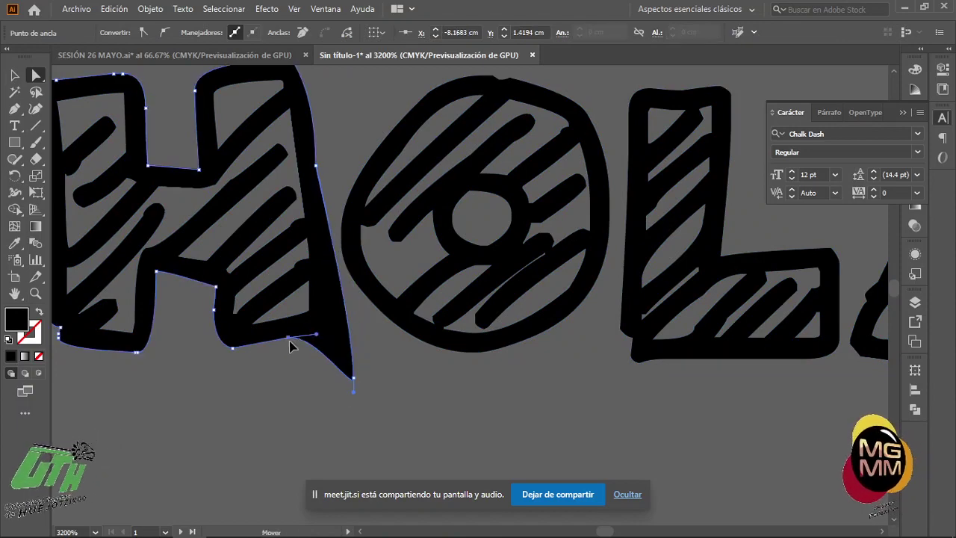
left_click_drag(287, 336, 285, 394)
left_click(232, 348)
left_click_drag(234, 350, 185, 408)
left_click(416, 412)
scroll(246, 411, "down", 3)
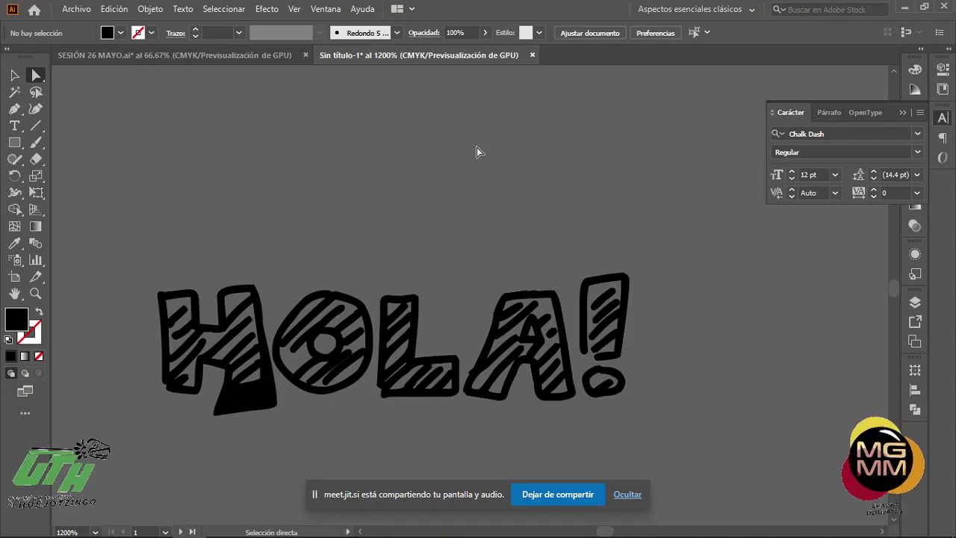
Undo the anchor point moves on the H and deselect the letter
key("ctrl+z")
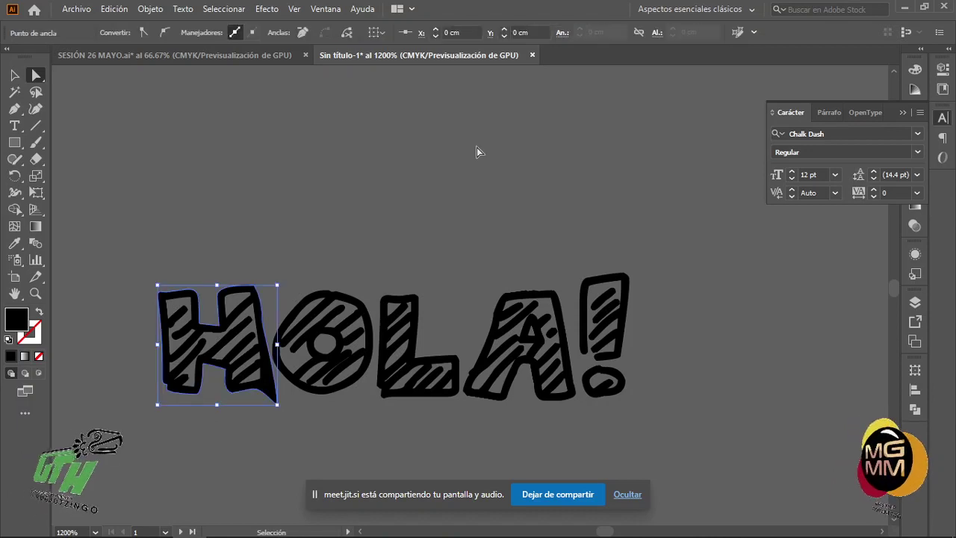
key("ctrl+z")
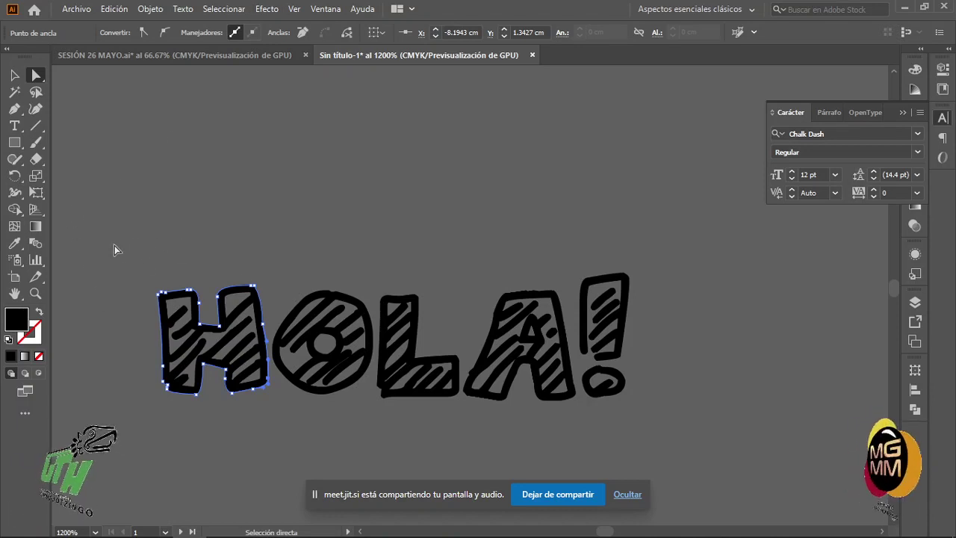
left_click(265, 228)
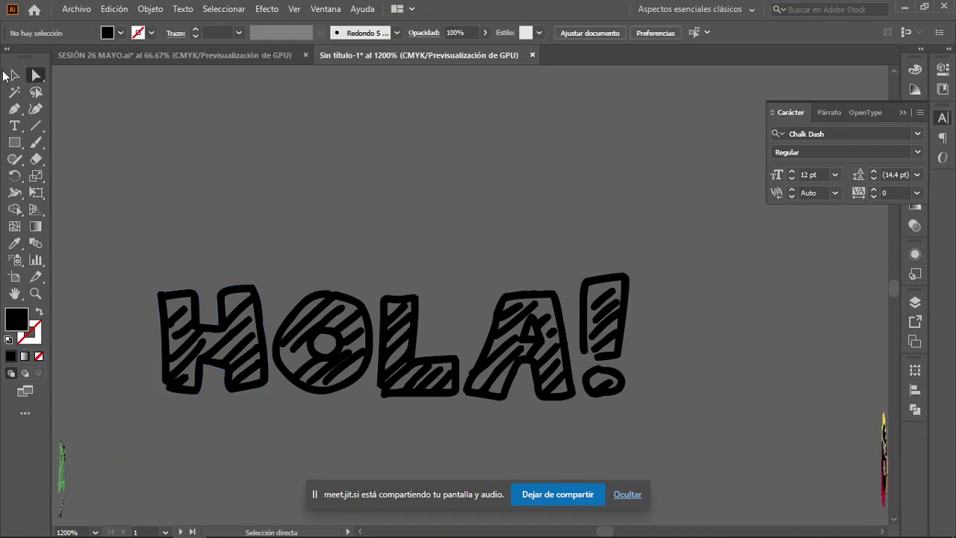
Delete the "HOLA!" lettering, the font note and all the body text so both artboards are empty
left_click(17, 76)
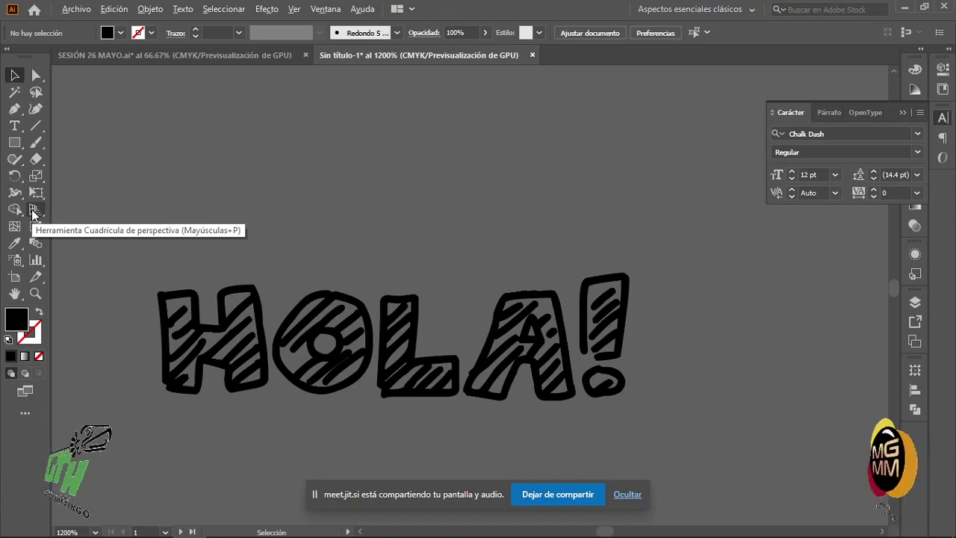
scroll(664, 322, "down", 8)
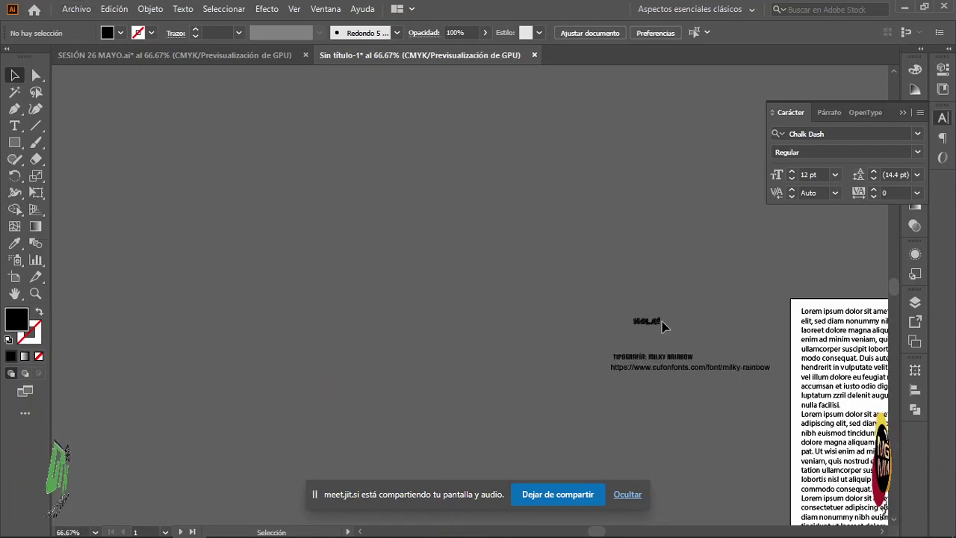
scroll(663, 323, "down", 5)
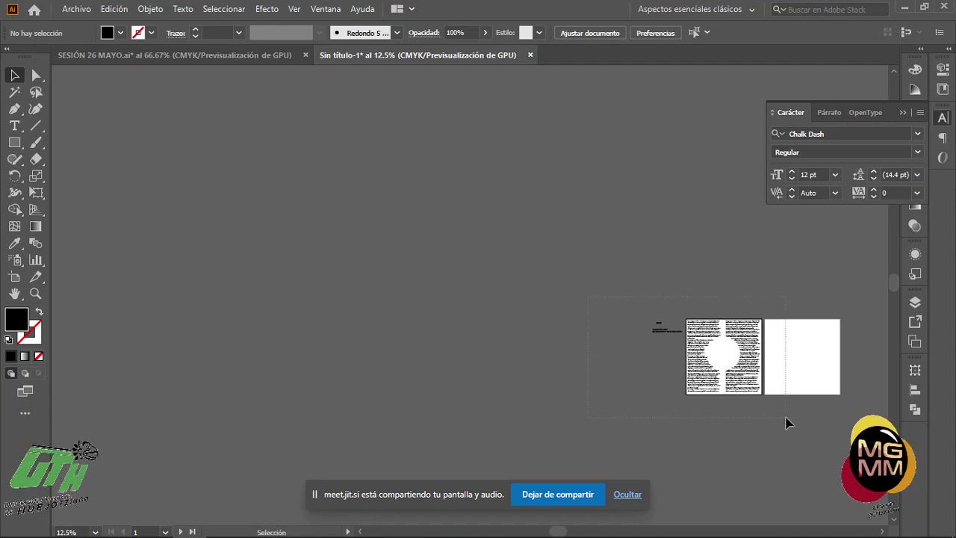
left_click_drag(786, 417, 786, 416)
key("Delete")
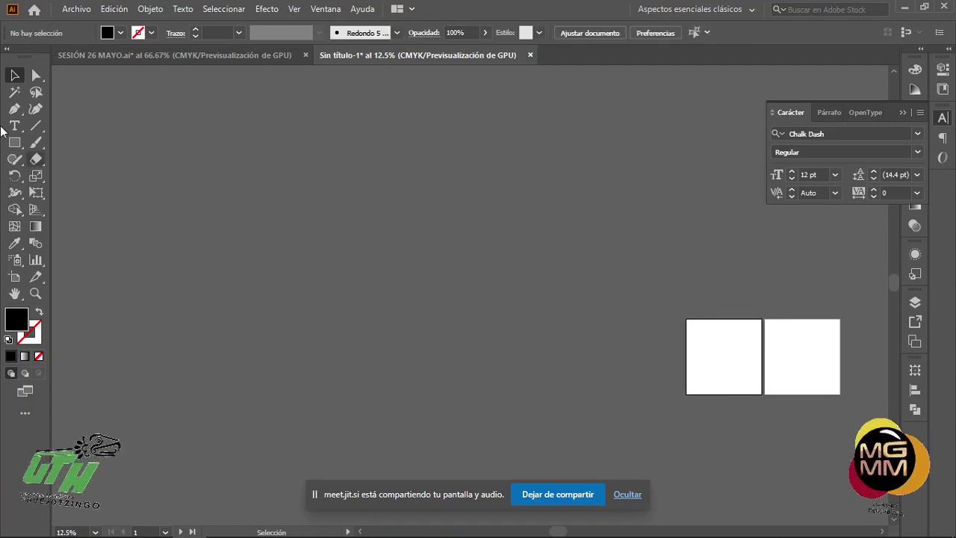
Display the two-point perspective grid on the first artboard, keeping the Perspective Grid tool active
left_click(42, 211)
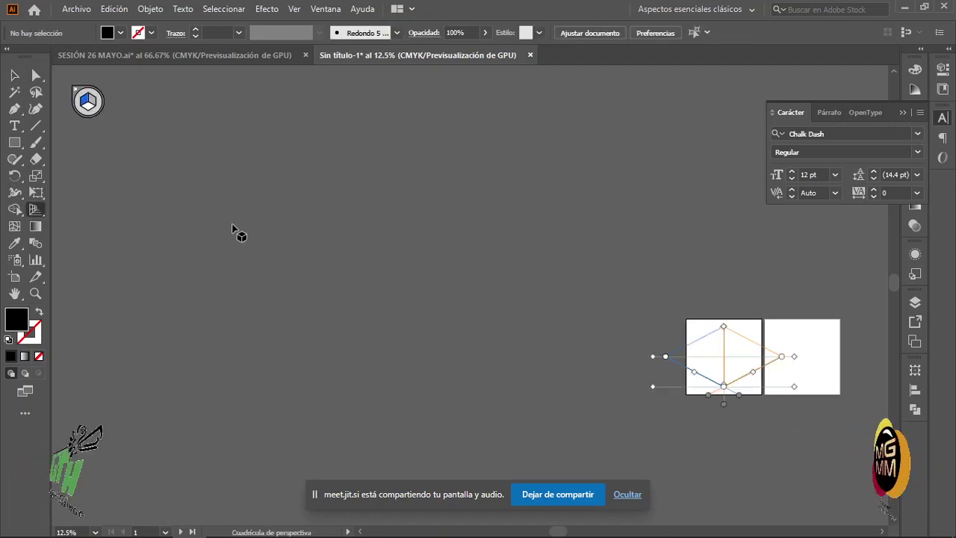
scroll(853, 428, "up", 4)
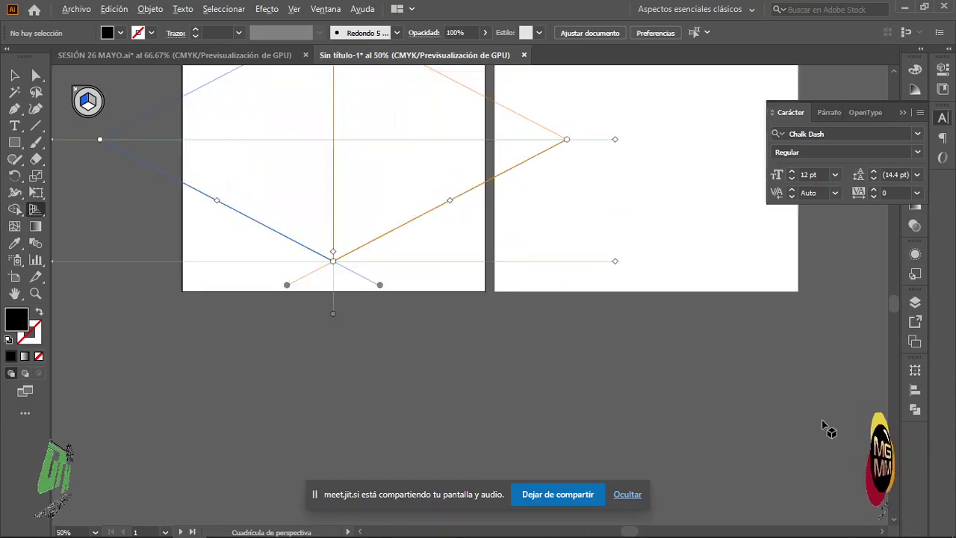
scroll(277, 287, "up", 1)
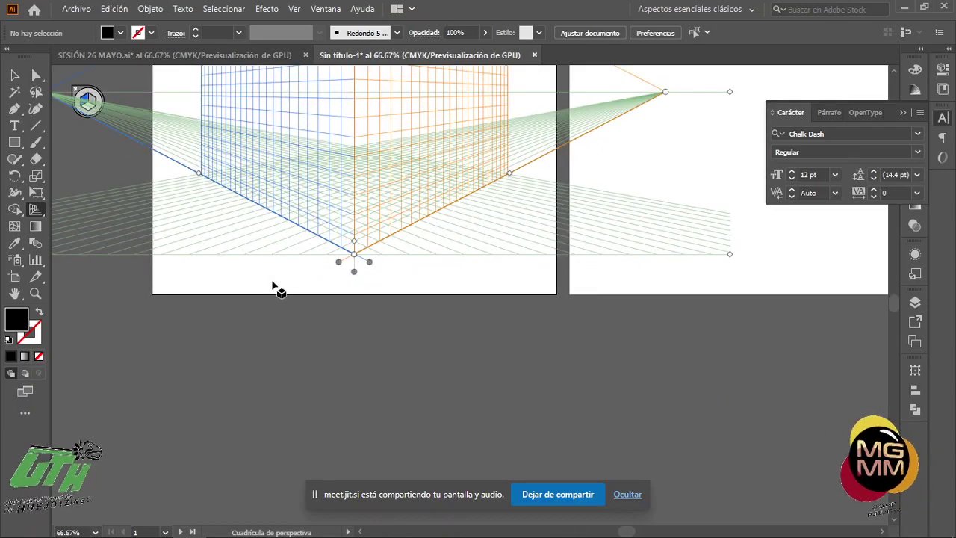
scroll(273, 287, "up", 4)
scroll(273, 284, "up", 1)
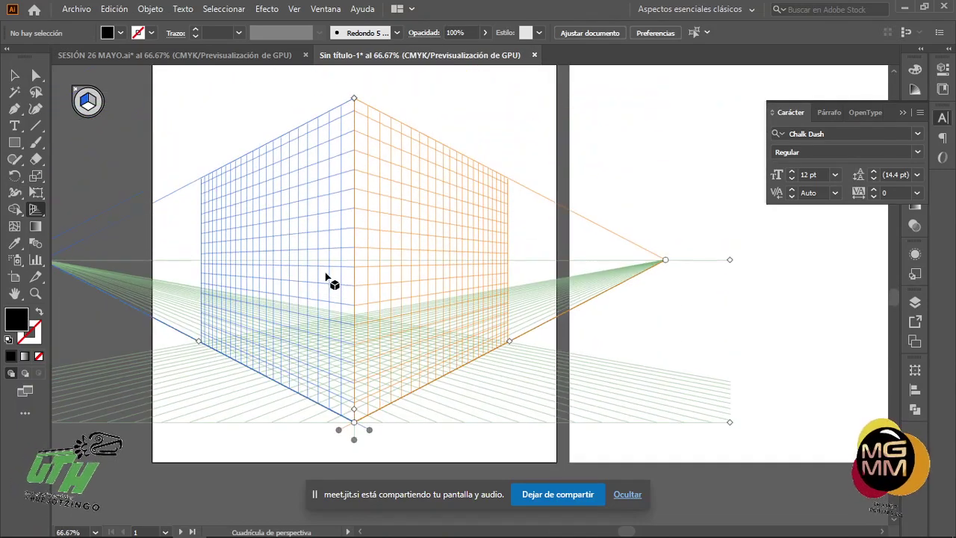
key("h")
left_click_drag(328, 281, 389, 274)
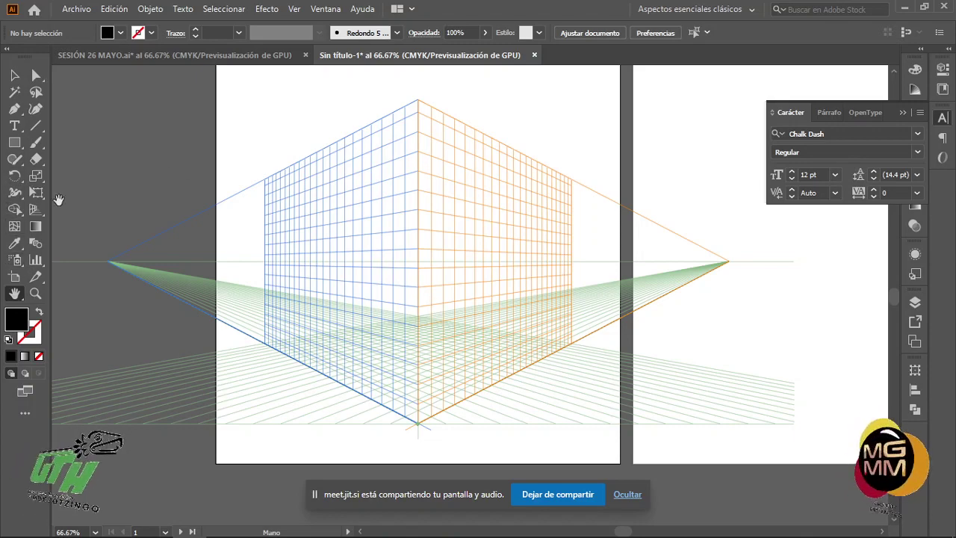
left_click(37, 212)
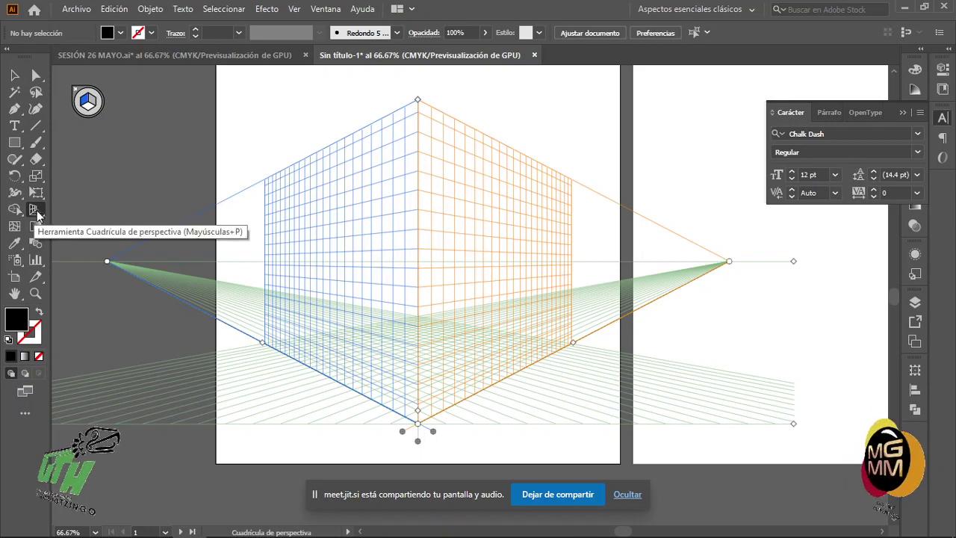
key("shift+v")
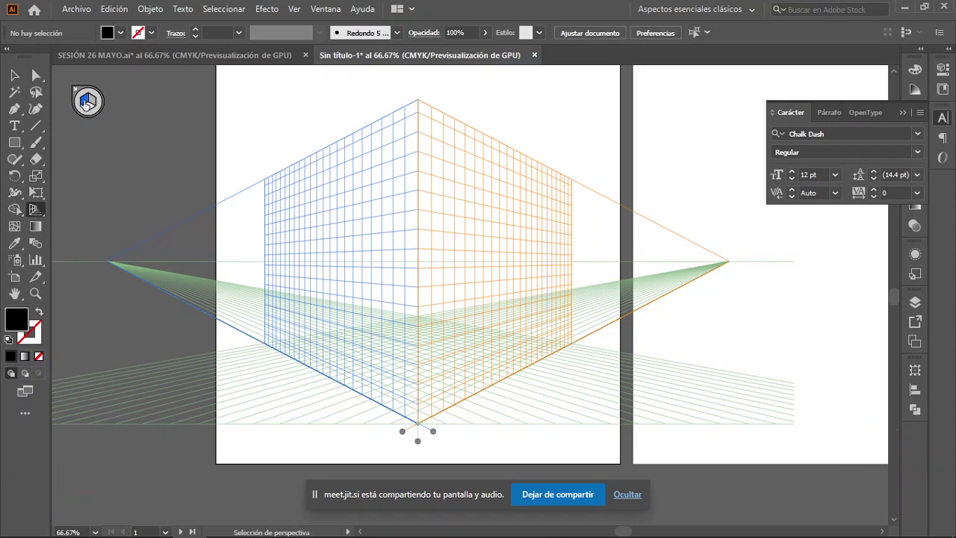
key("shift+p")
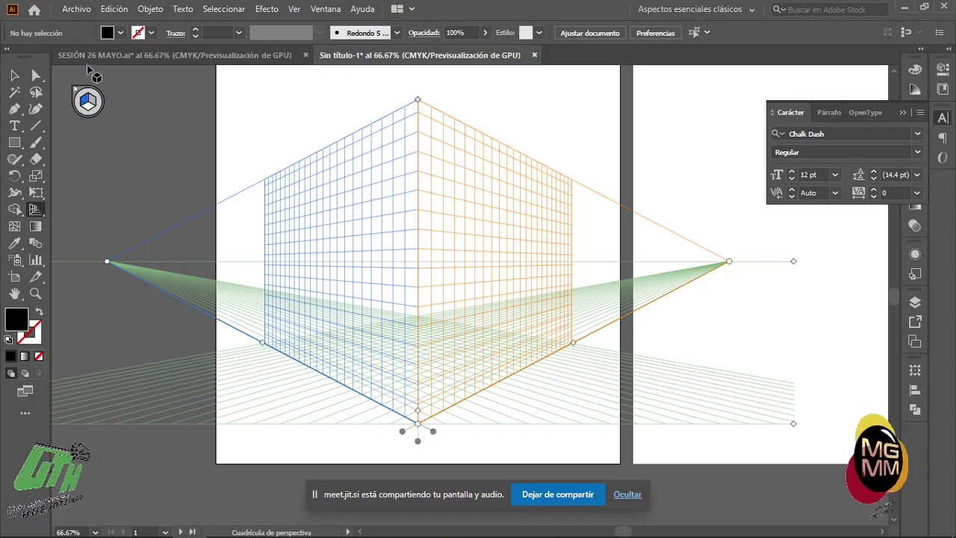
Draw four black rectangles of different sizes along the blue left perspective plane, three of them smaller toward its vanishing point, and deselect them
left_click(14, 143)
left_click_drag(260, 155, 363, 364)
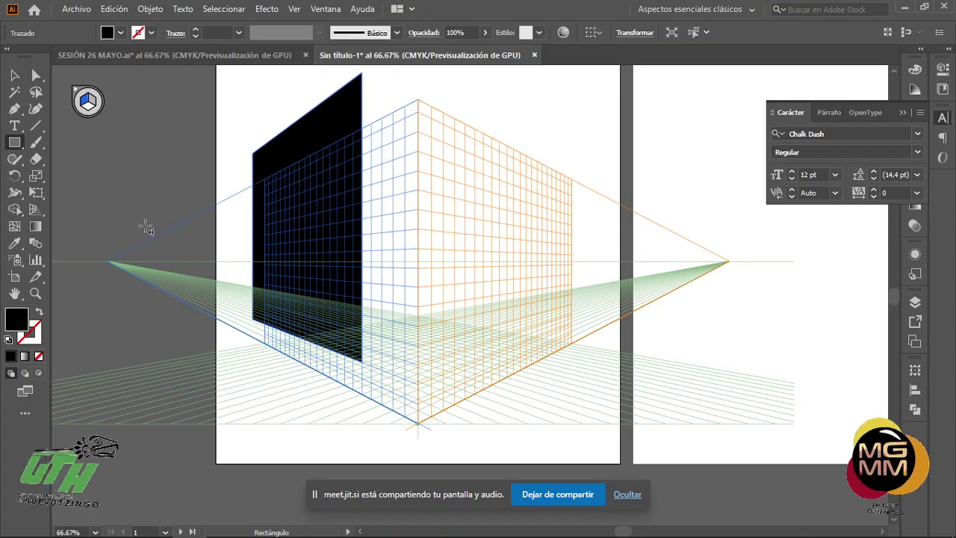
left_click_drag(146, 224, 168, 284)
mouse_move(106, 251)
left_mouse_down()
mouse_move(120, 272)
mouse_move(126, 251)
mouse_move(117, 265)
left_mouse_up()
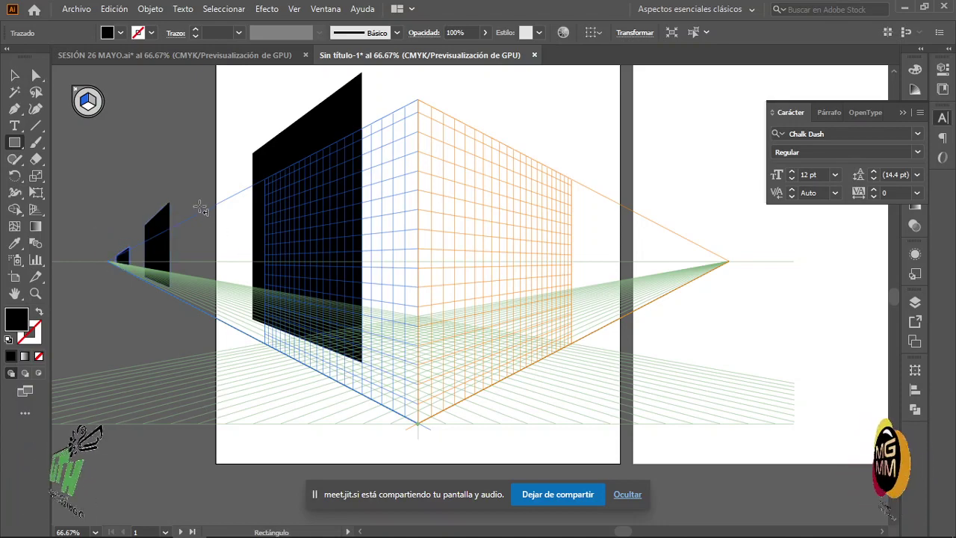
left_click_drag(193, 192, 232, 306)
key("v")
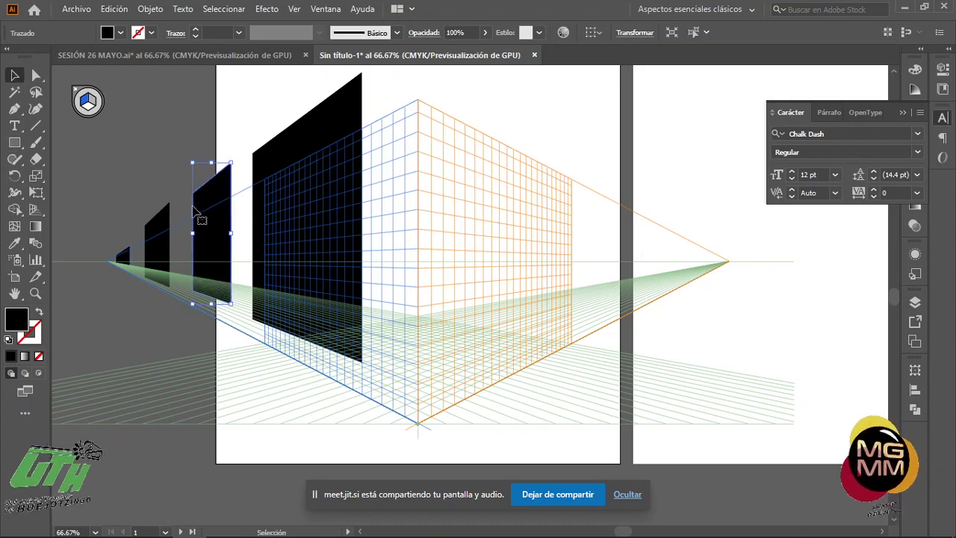
left_click(149, 174)
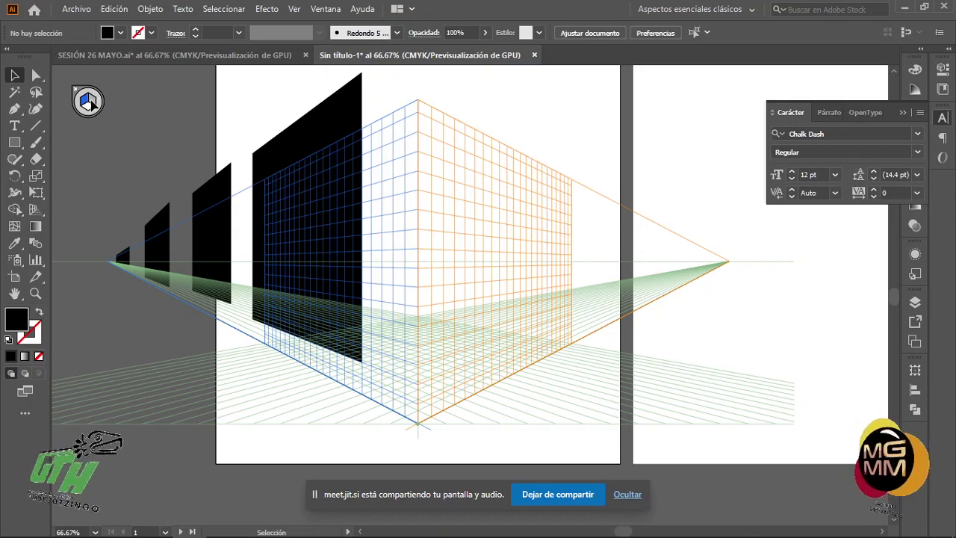
Draw five black rectangles along the orange right perspective plane, each smaller toward its vanishing point
scroll(93, 101, "up", 1)
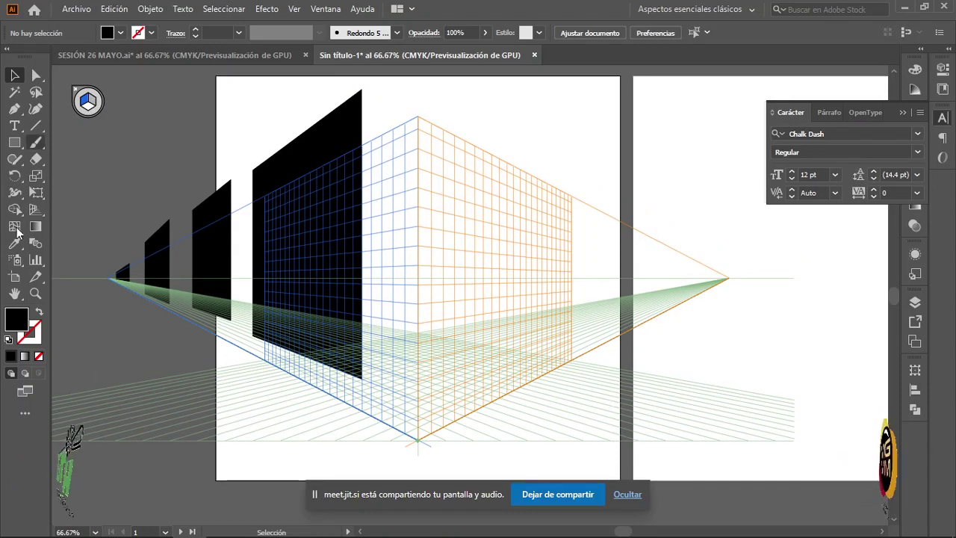
left_click(35, 210)
left_click(92, 101)
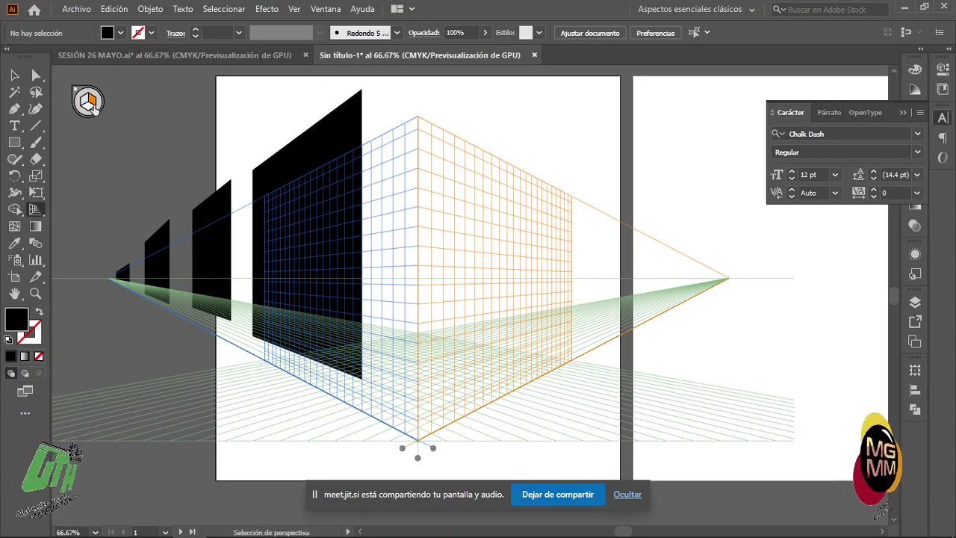
left_click(14, 142)
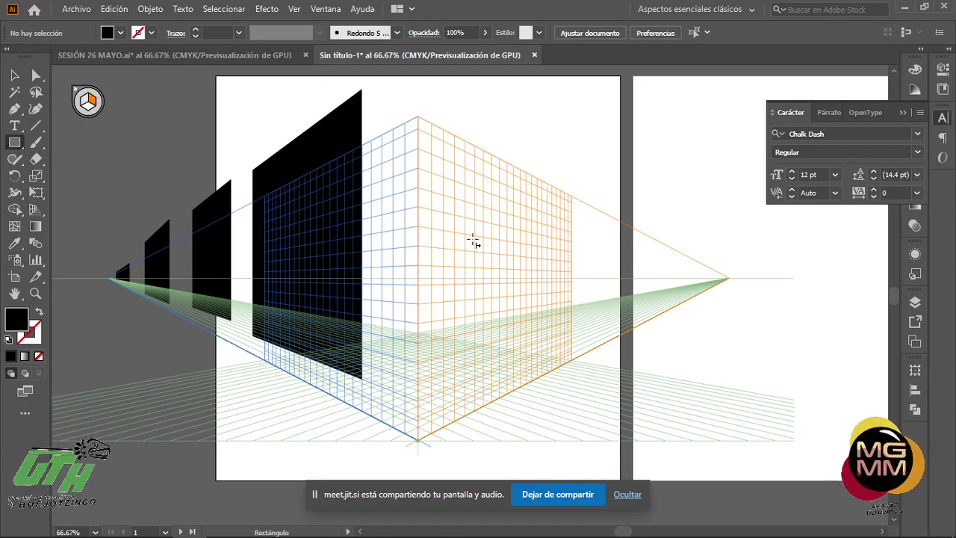
left_click_drag(445, 179, 522, 372)
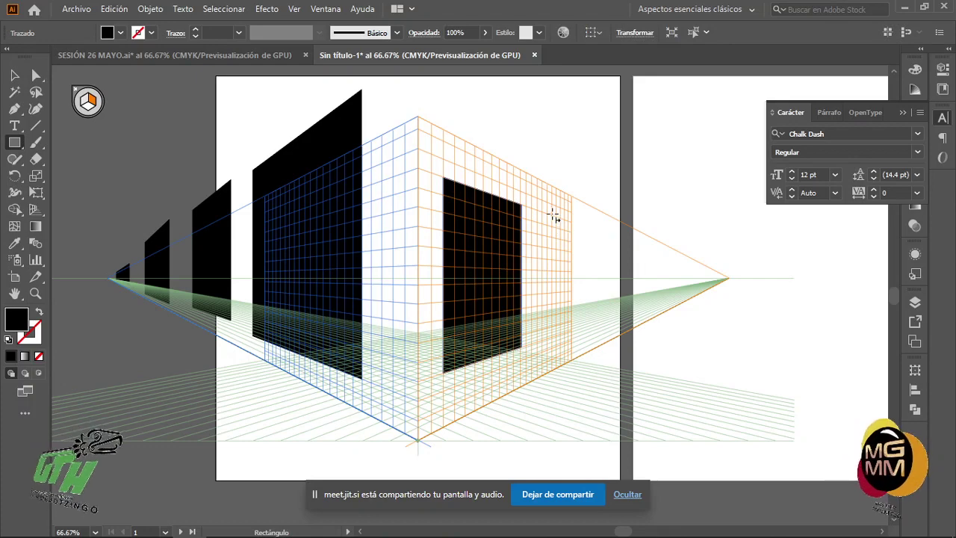
left_click_drag(551, 215, 616, 330)
left_click_drag(641, 251, 667, 320)
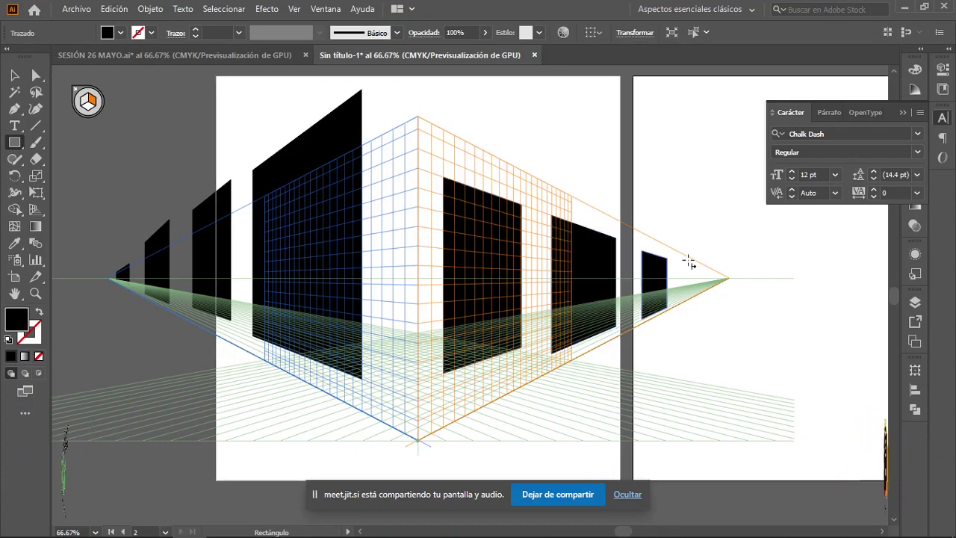
mouse_move(688, 263)
left_mouse_down()
mouse_move(701, 297)
mouse_move(716, 278)
mouse_move(726, 295)
left_mouse_up()
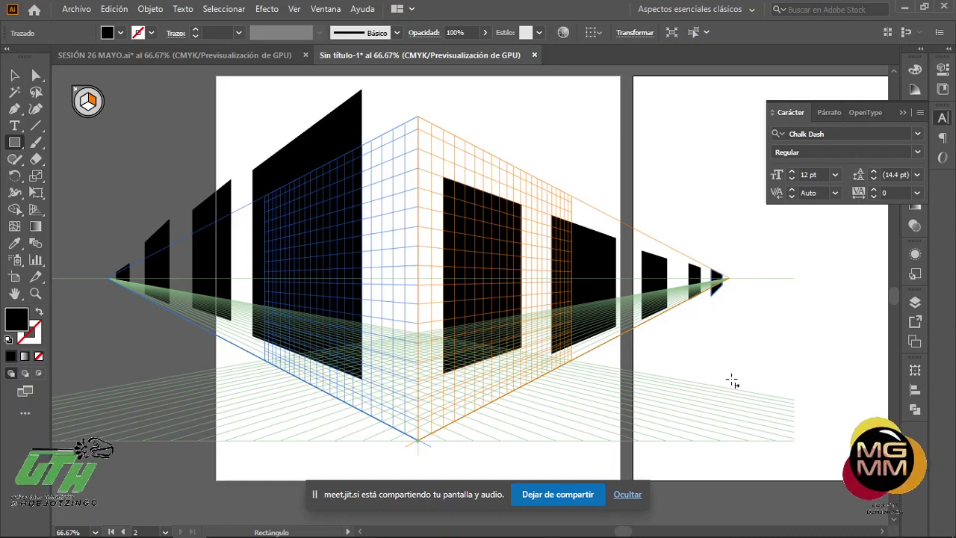
Activate the horizontal perspective plane and draw one large black floor rectangle spanning beneath both walls of the grid
left_click(33, 209)
key("shift+p")
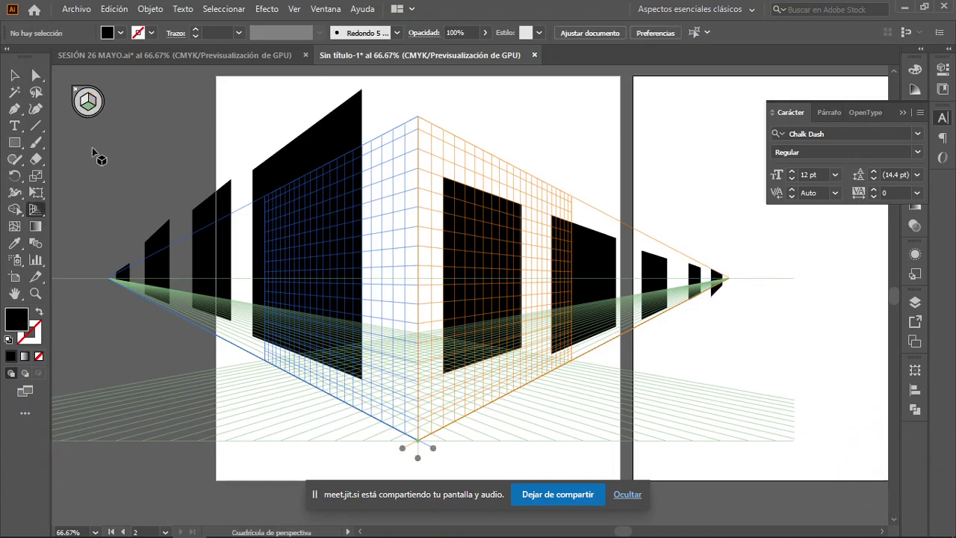
scroll(371, 341, "down", 4)
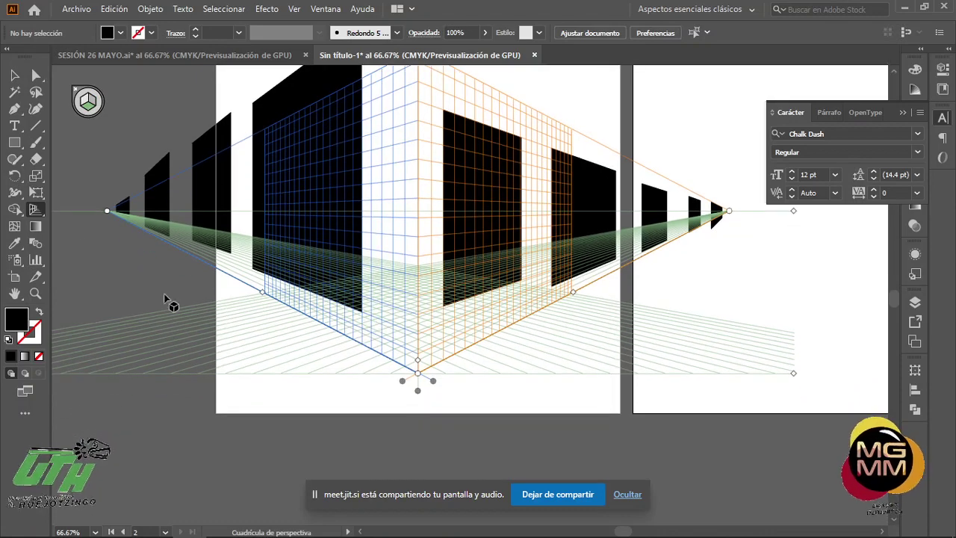
left_click(16, 147)
left_click_drag(202, 317, 635, 297)
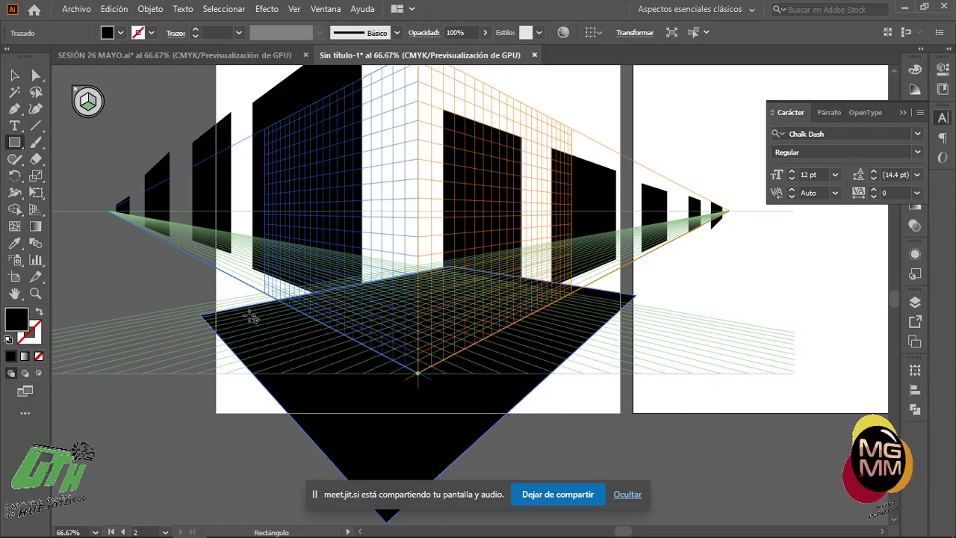
Draw smaller black rectangles on the horizontal plane around the large floor shape, three beyond its left side and five beyond its right
left_click_drag(89, 324, 181, 367)
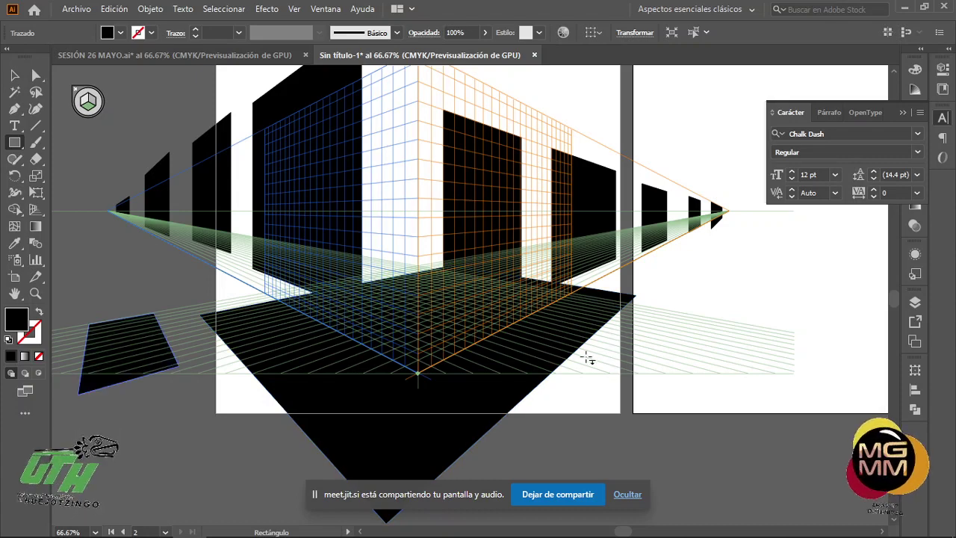
left_click_drag(676, 341, 734, 352)
left_click_drag(703, 299, 756, 330)
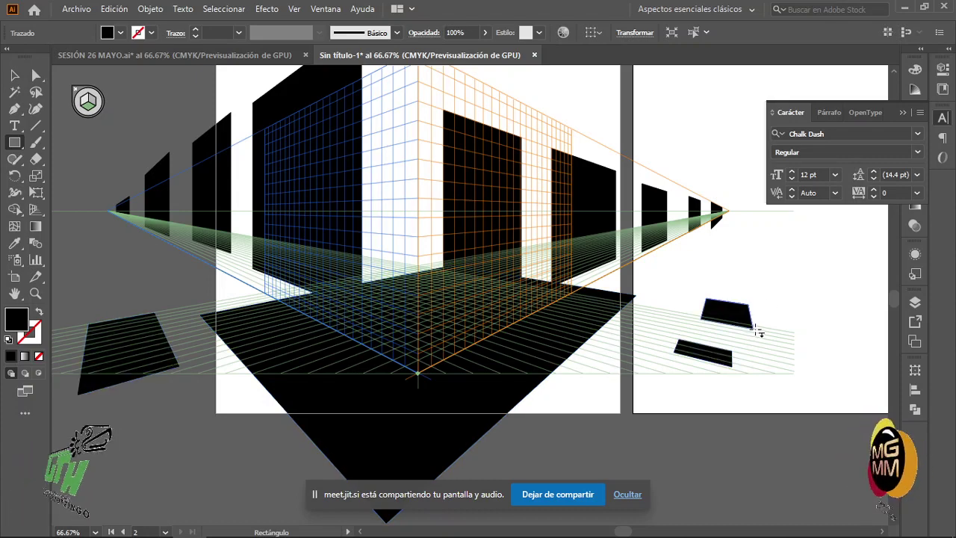
left_click_drag(716, 241, 765, 270)
left_click_drag(736, 218, 835, 241)
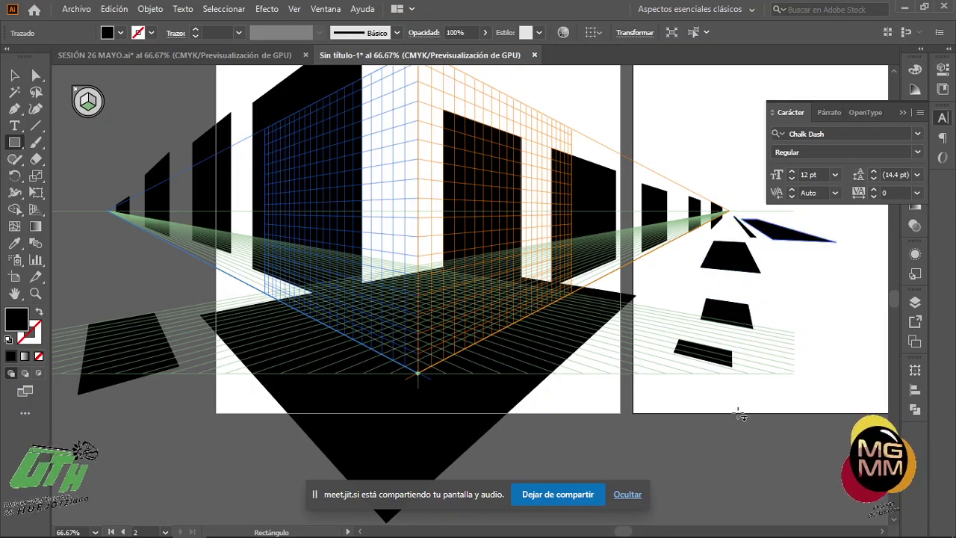
left_click_drag(121, 244, 154, 275)
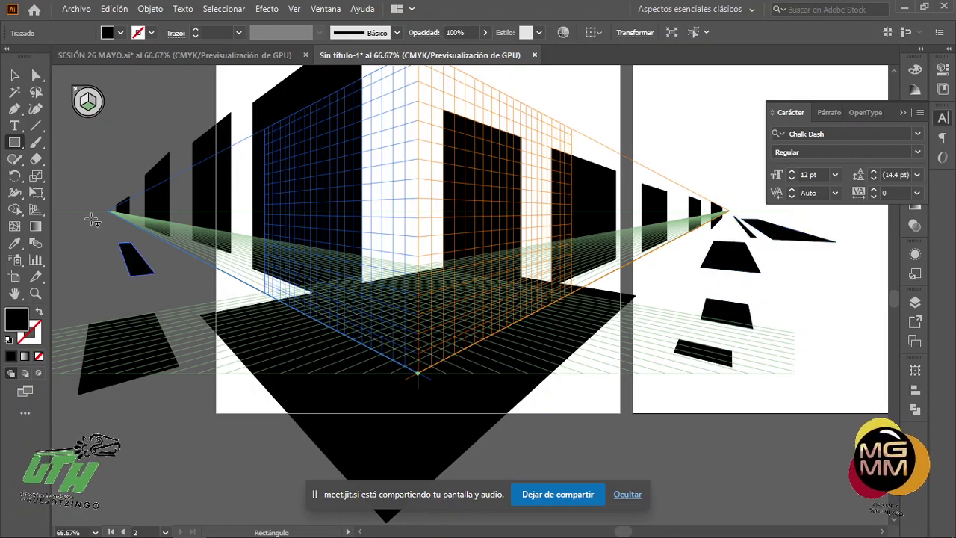
left_click_drag(74, 224, 111, 239)
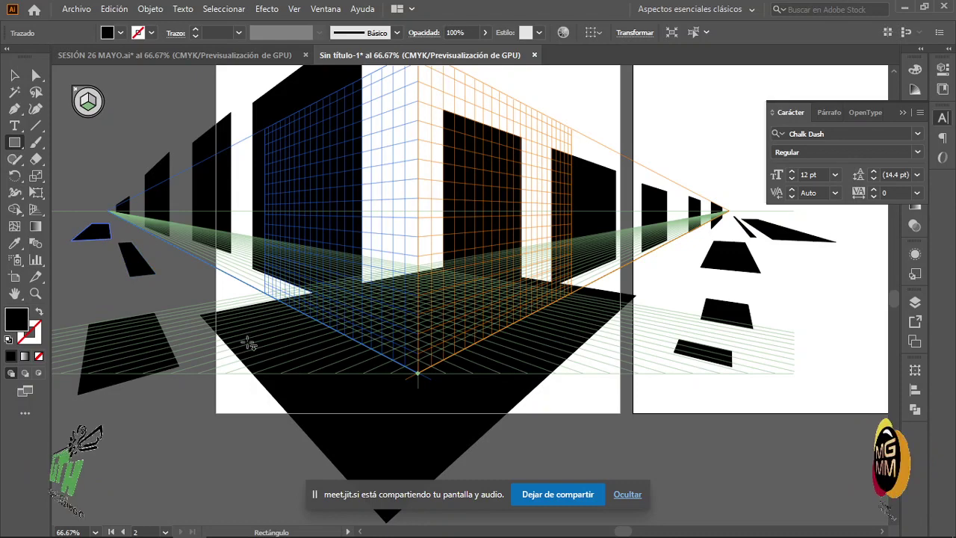
Examine the rectangles on all three perspective planes, both as a whole composition and up close
scroll(356, 363, "up", 3)
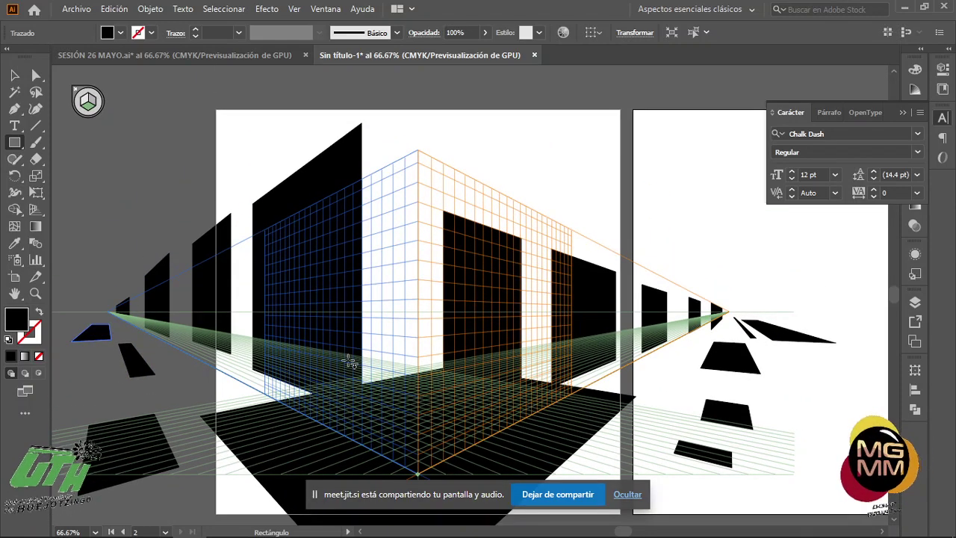
scroll(350, 362, "down", 3)
scroll(349, 361, "up", 2)
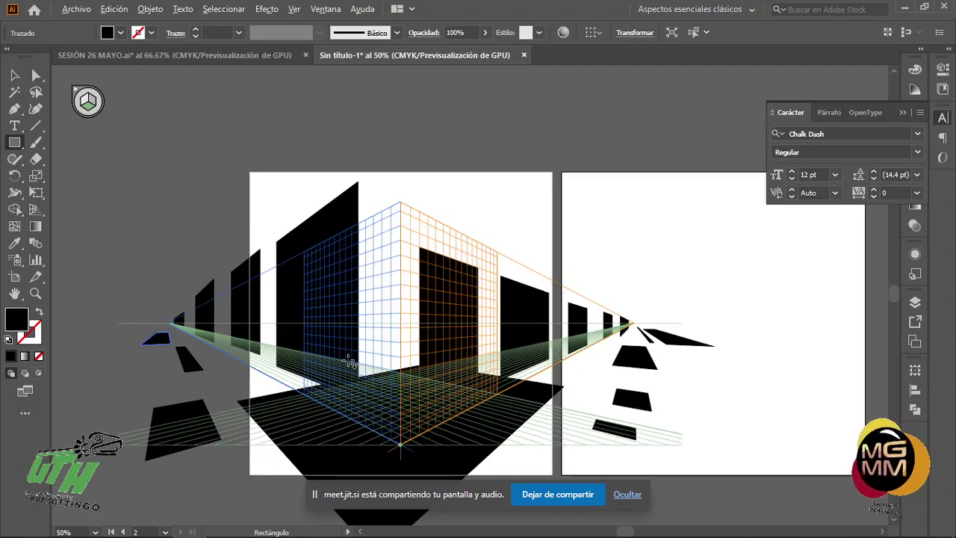
scroll(350, 362, "up", 1)
scroll(350, 362, "down", 2)
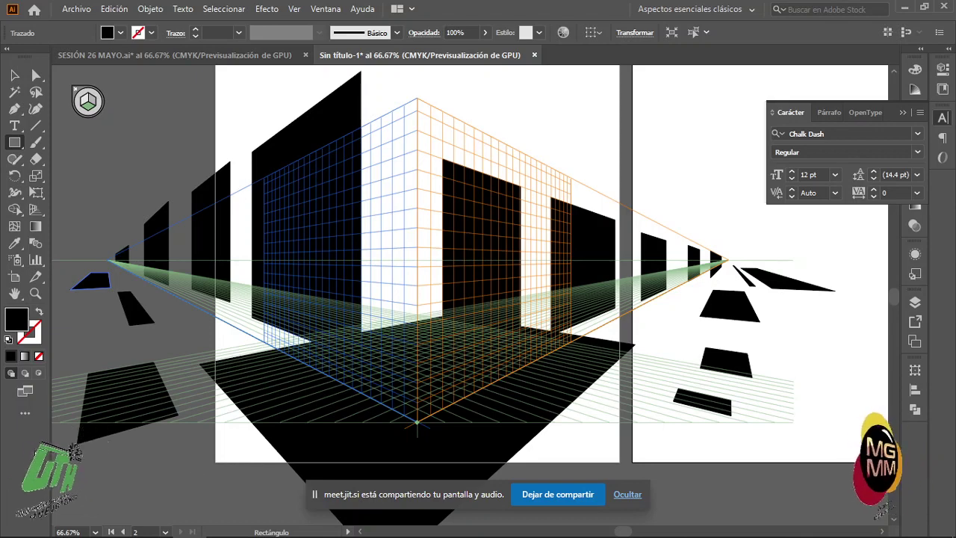
scroll(548, 386, "down", 2)
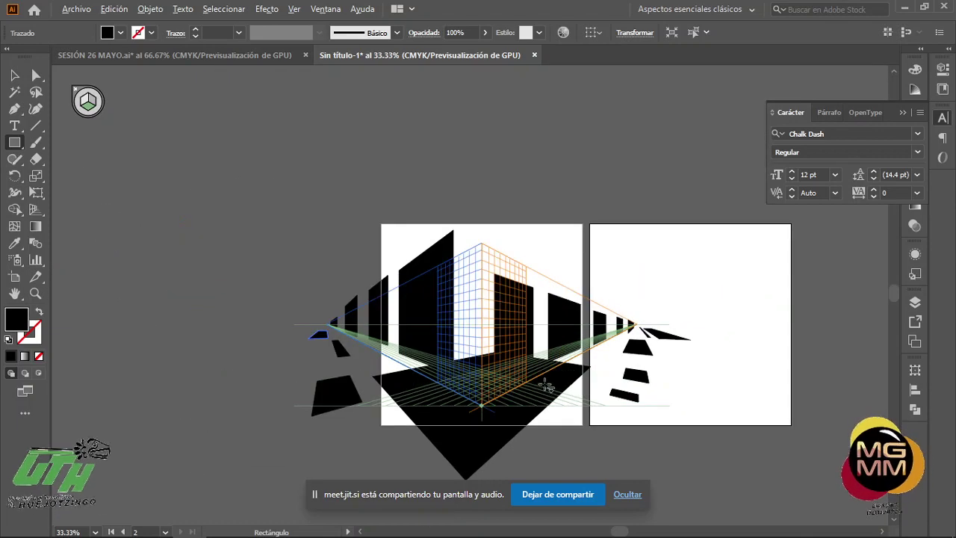
scroll(515, 345, "up", 2)
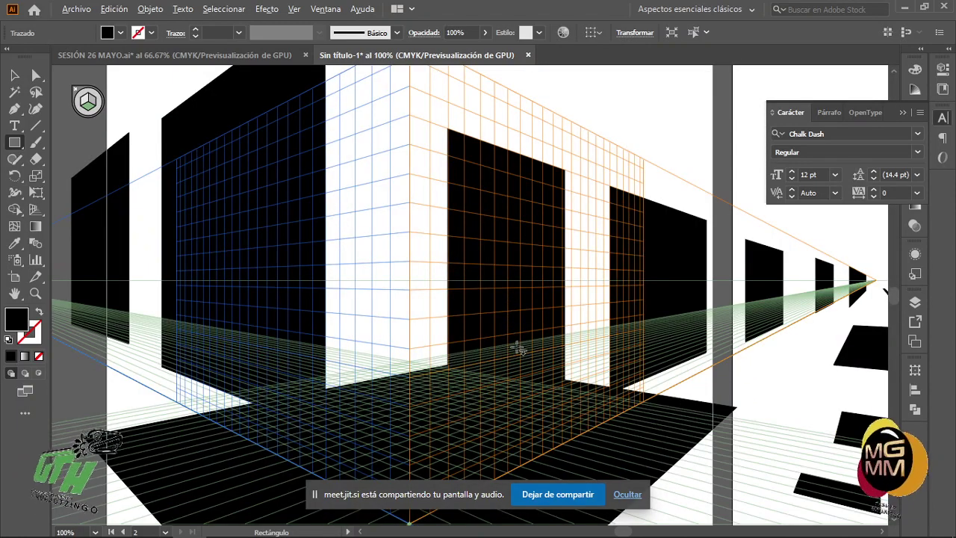
scroll(303, 294, "down", 2)
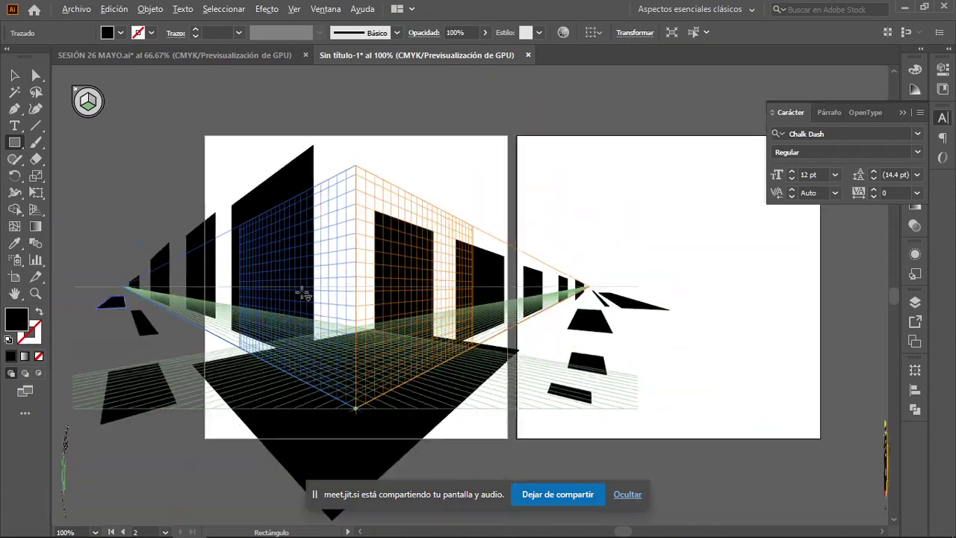
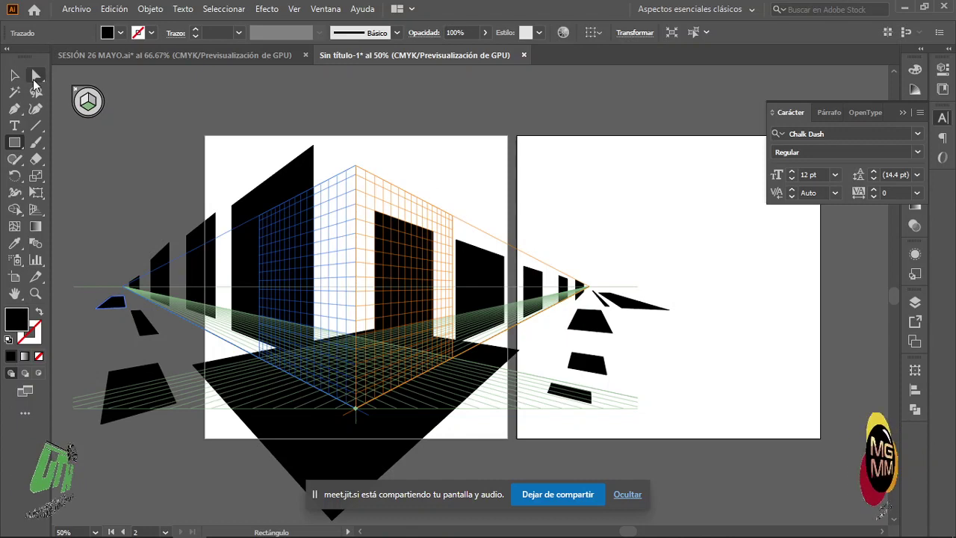
Delete all the perspective rectangles and make the first artboard active, keeping the grid displayed
left_click(14, 76)
left_click_drag(103, 193, 700, 441)
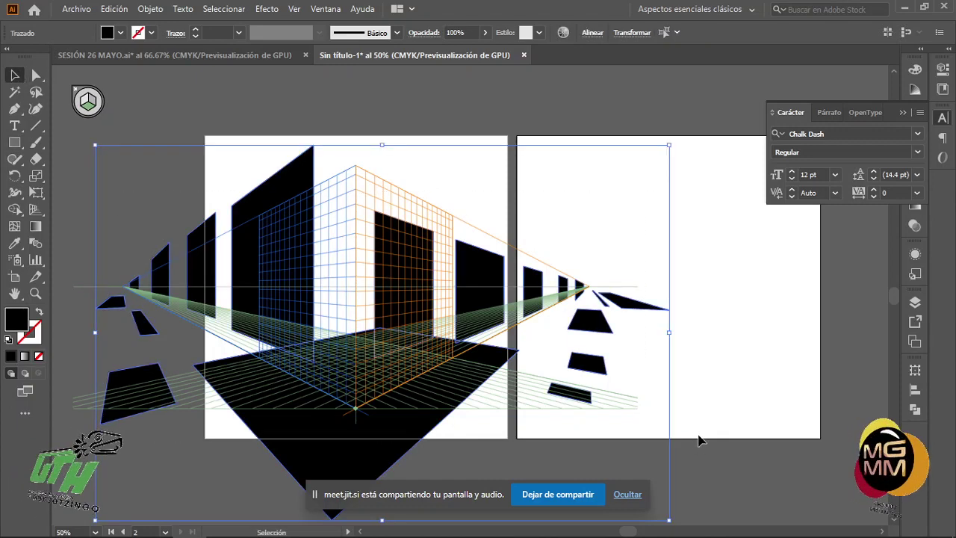
key("Delete")
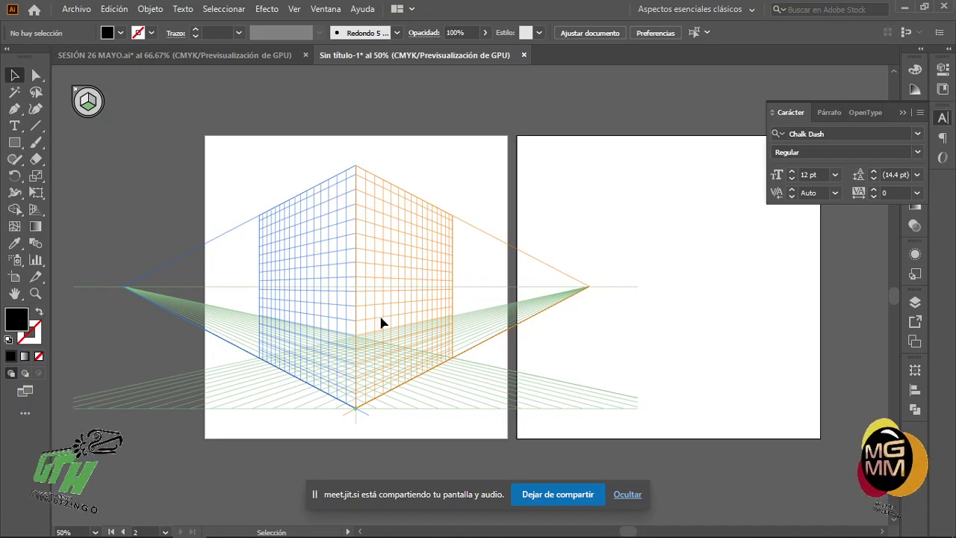
left_click(370, 219)
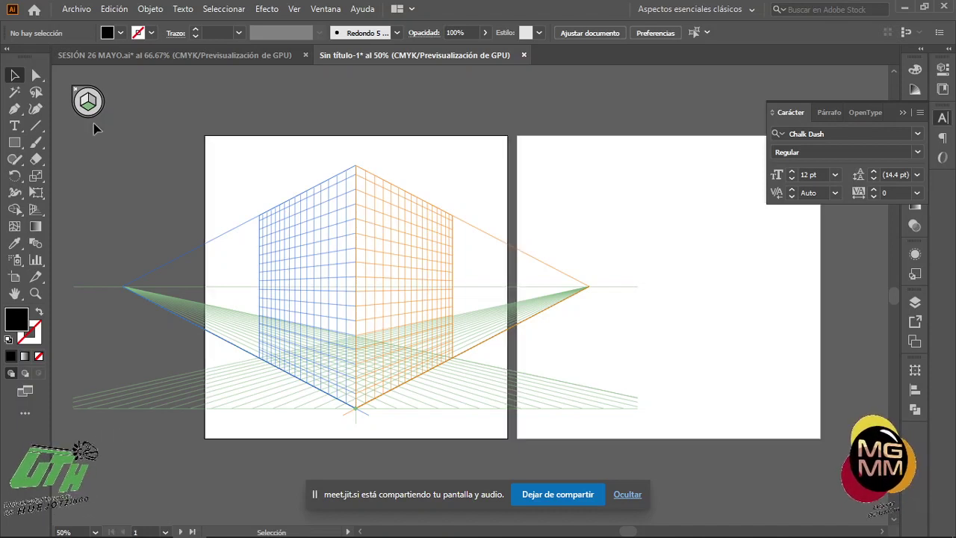
Extend the perspective grid up to the first artboard's upper edge and move its left vanishing point inward
left_click(36, 210)
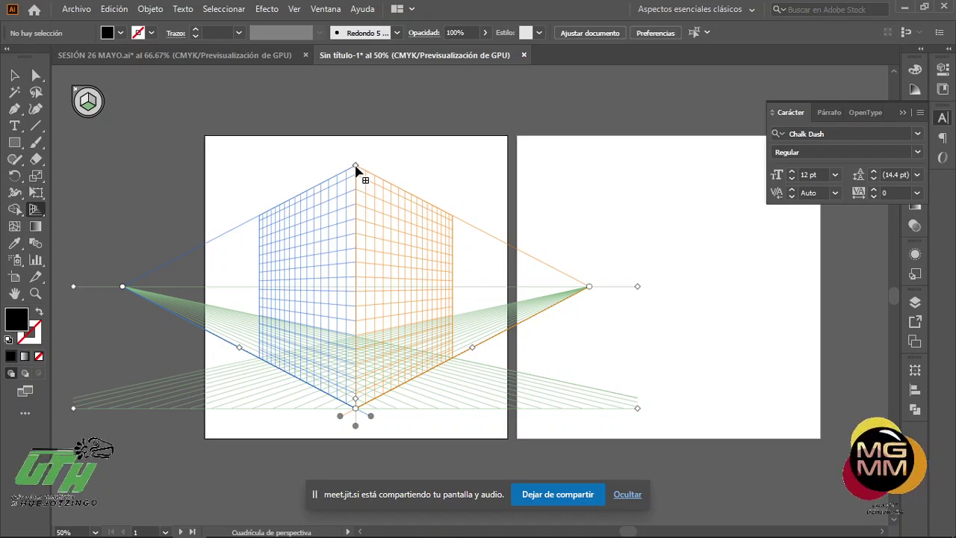
left_click_drag(356, 167, 357, 135)
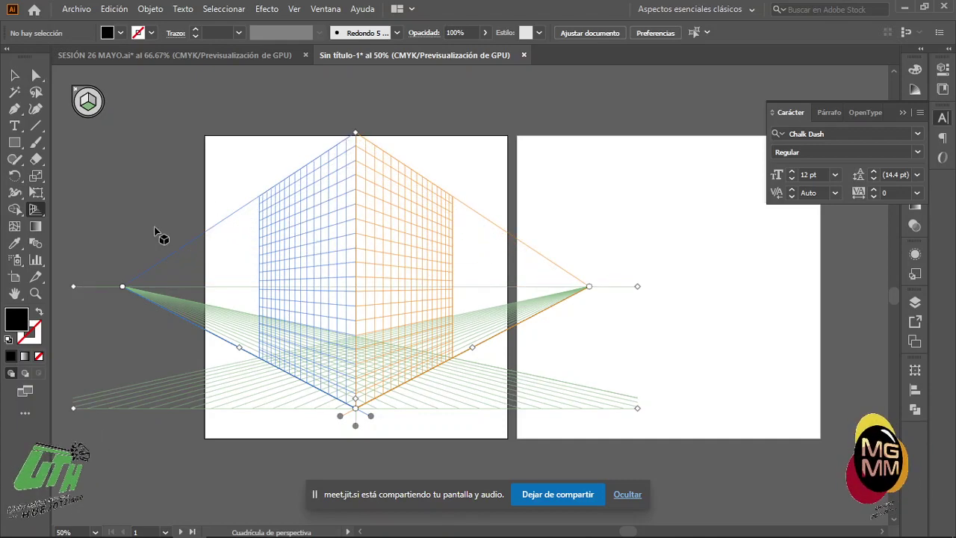
left_click_drag(123, 287, 231, 286)
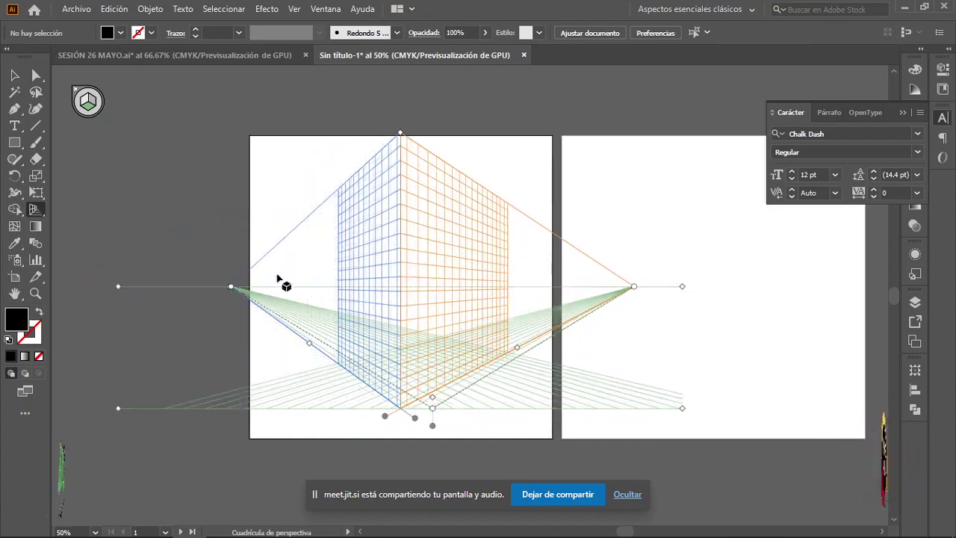
Shift the grid's origin and the whole grid upward, and set the horizontal plane slightly above the ground line
mouse_move(435, 412)
left_mouse_down()
mouse_move(432, 364)
mouse_move(429, 374)
left_mouse_up()
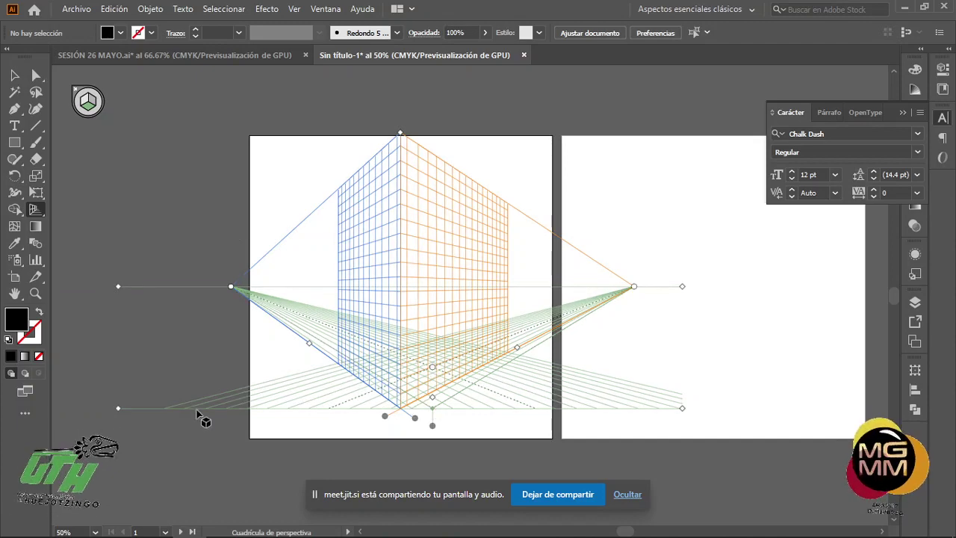
left_click_drag(119, 410, 129, 371)
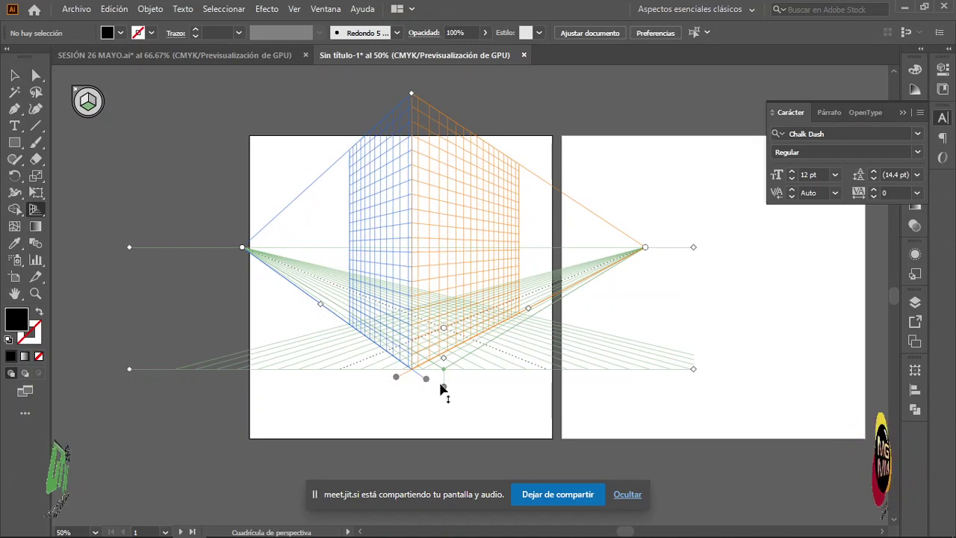
left_click_drag(444, 386, 439, 309)
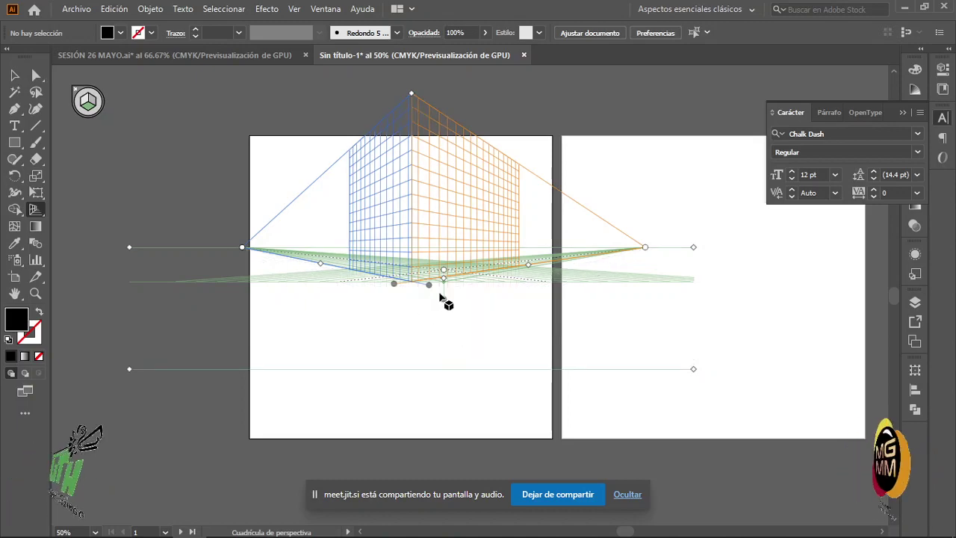
left_click_drag(444, 298, 457, 365)
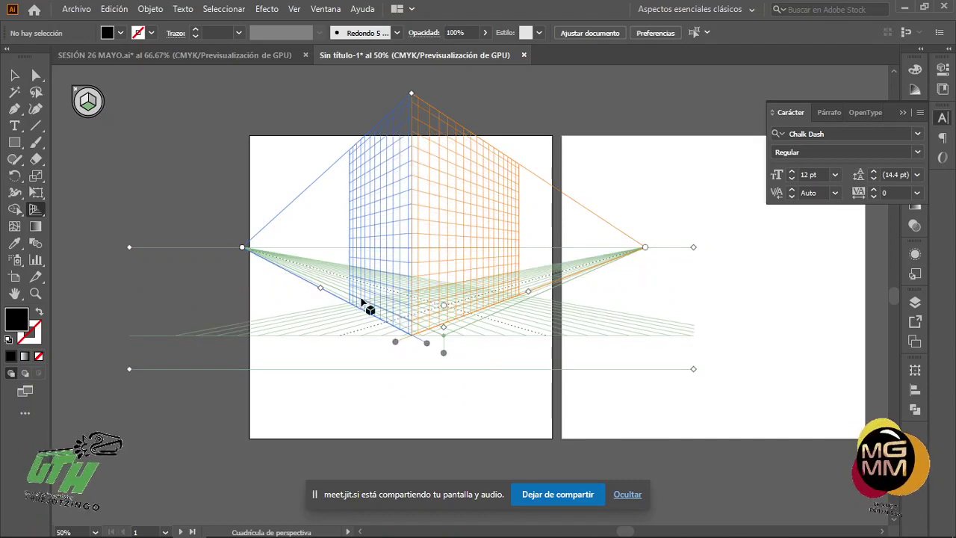
Hide the perspective grid so only the two empty artboards are displayed
left_click(15, 75)
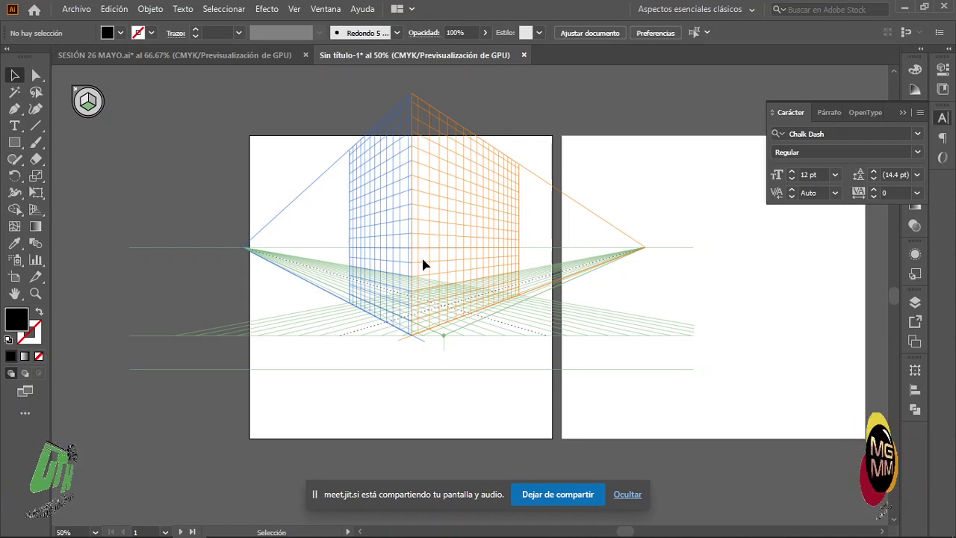
left_click(295, 11)
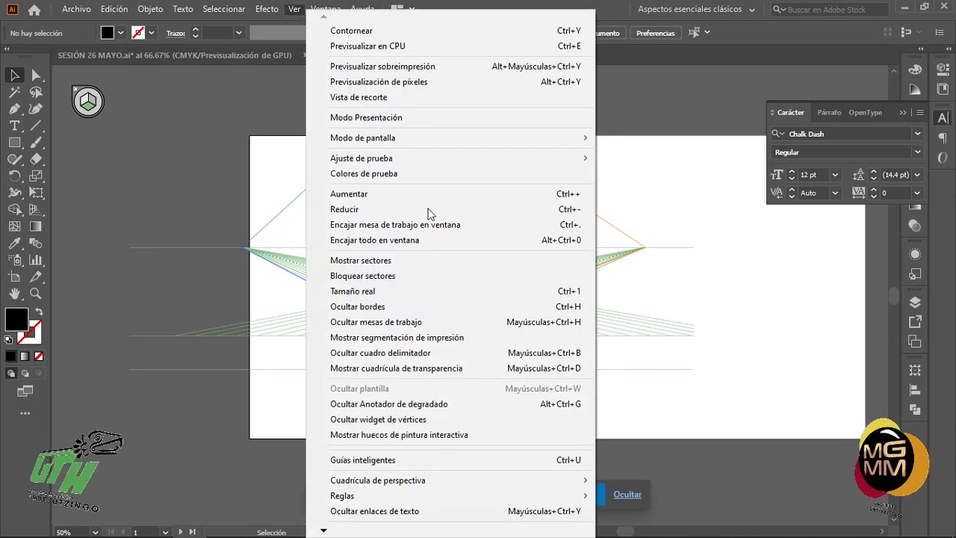
mouse_move(446, 487)
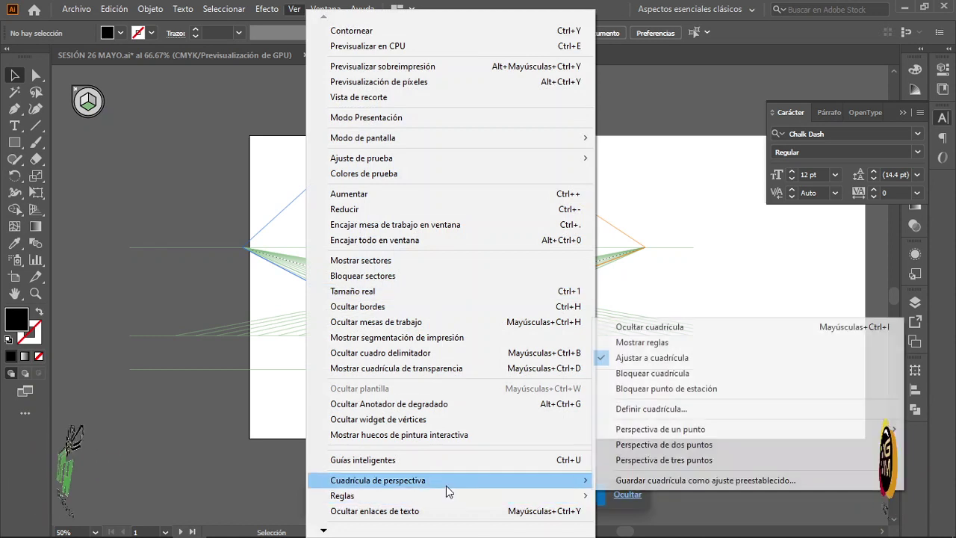
left_click(662, 331)
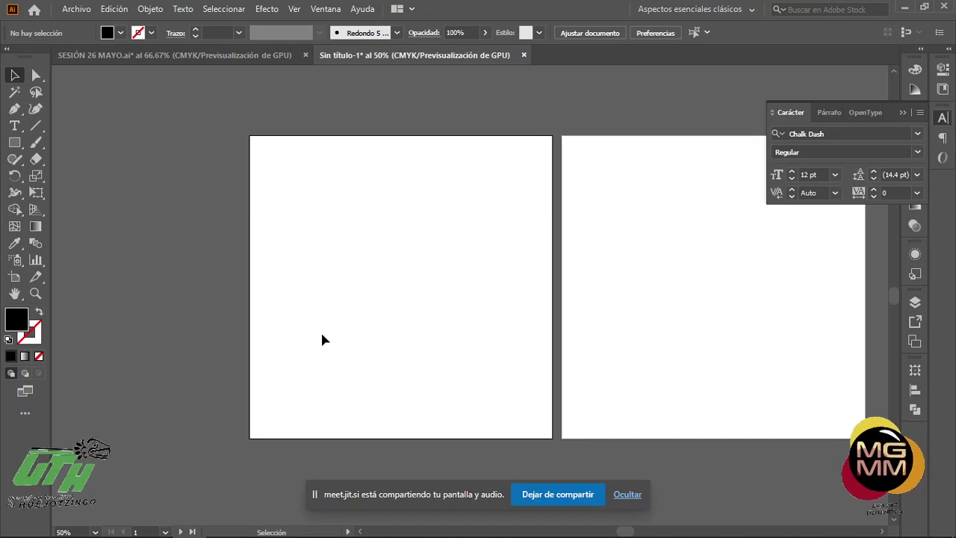
Draw six black rectangles of different sizes across and beyond the two artboards
left_click(14, 142)
left_click_drag(278, 166, 402, 289)
left_click_drag(429, 192, 512, 343)
mouse_move(547, 260)
left_mouse_down()
mouse_move(638, 348)
mouse_move(643, 366)
left_mouse_up()
left_click_drag(140, 156, 375, 330)
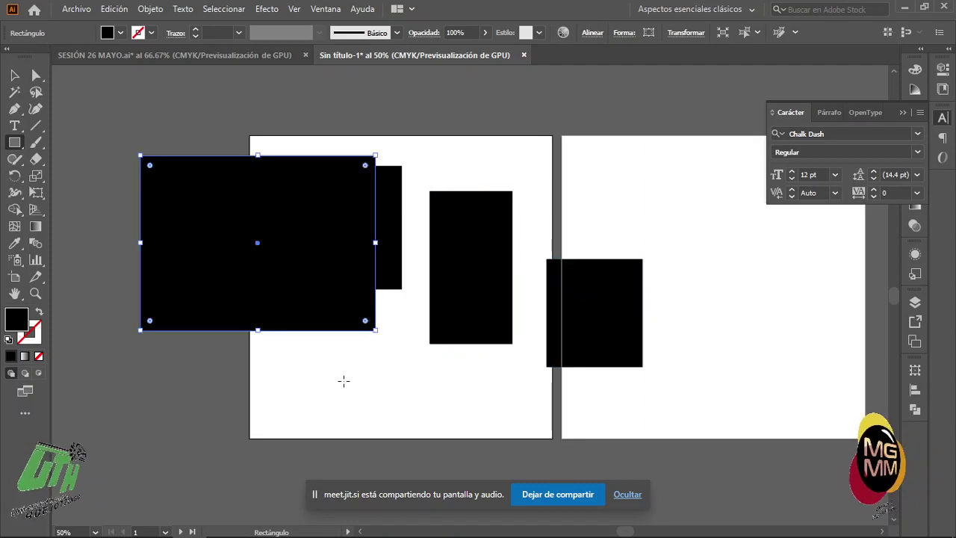
left_click_drag(307, 412, 693, 471)
left_click_drag(704, 135, 191, 428)
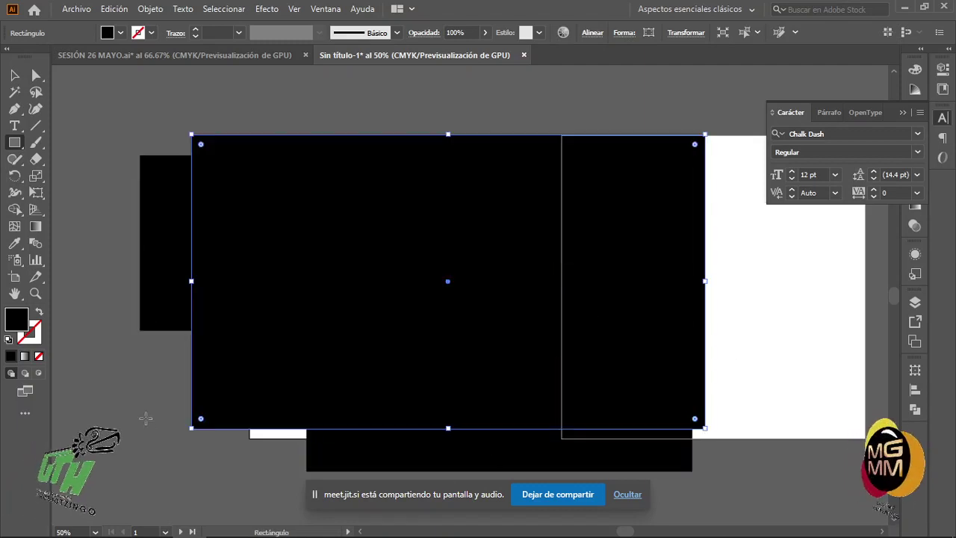
Select all the black rectangles and delete them
key("v")
left_click_drag(116, 157, 713, 442)
key("Delete")
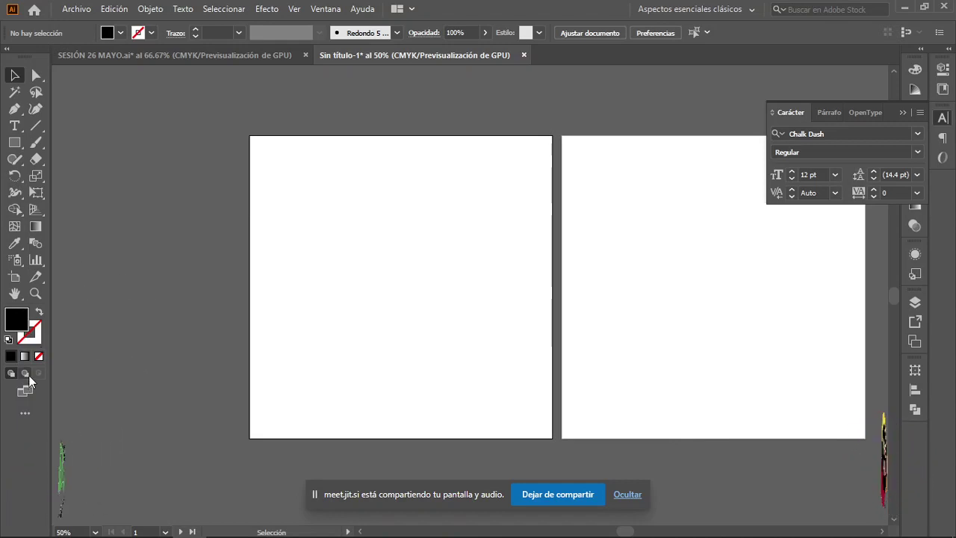
Move around the canvas with the Hand tool, zooming out and back in on the two empty artboards
left_click(14, 293)
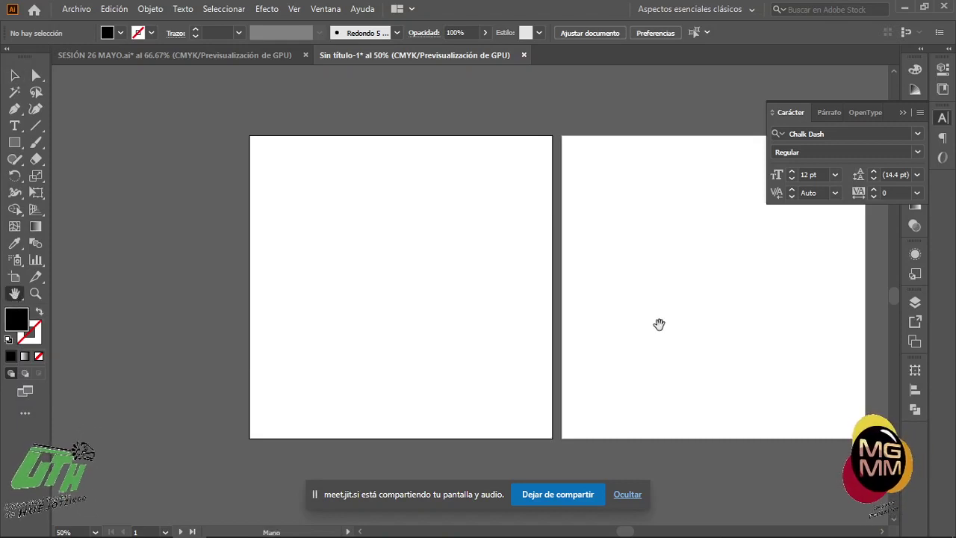
left_click_drag(659, 324, 486, 220)
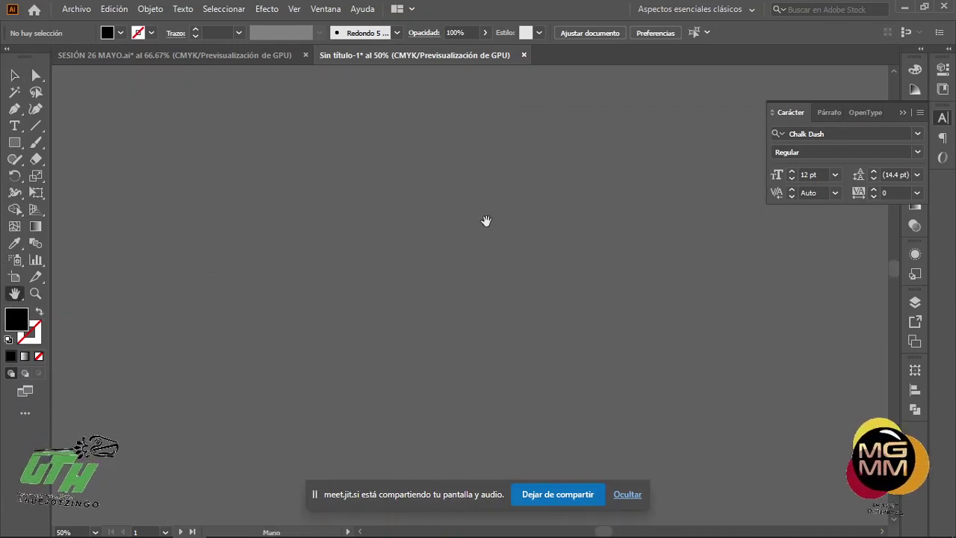
scroll(544, 308, "down", 8)
scroll(522, 314, "up", 3)
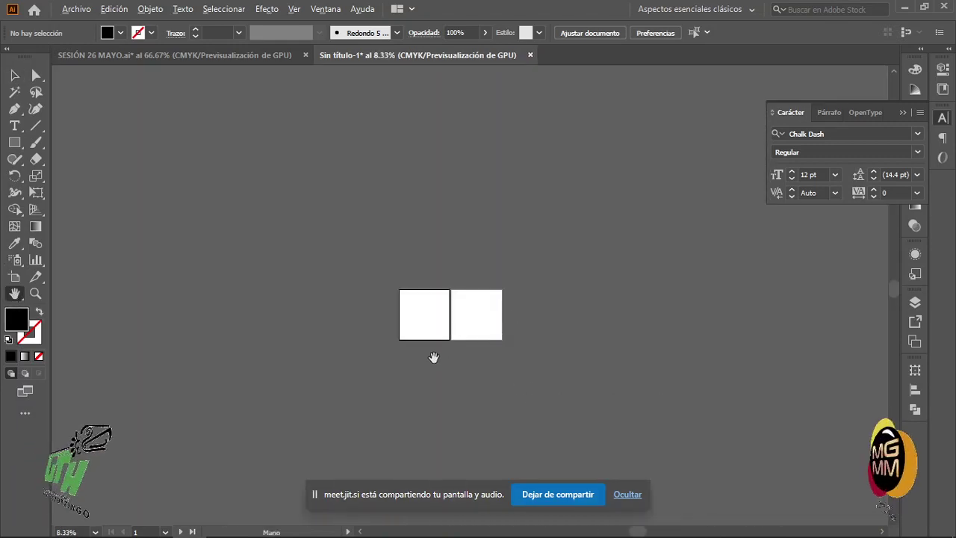
scroll(434, 357, "up", 4)
scroll(399, 380, "down", 2)
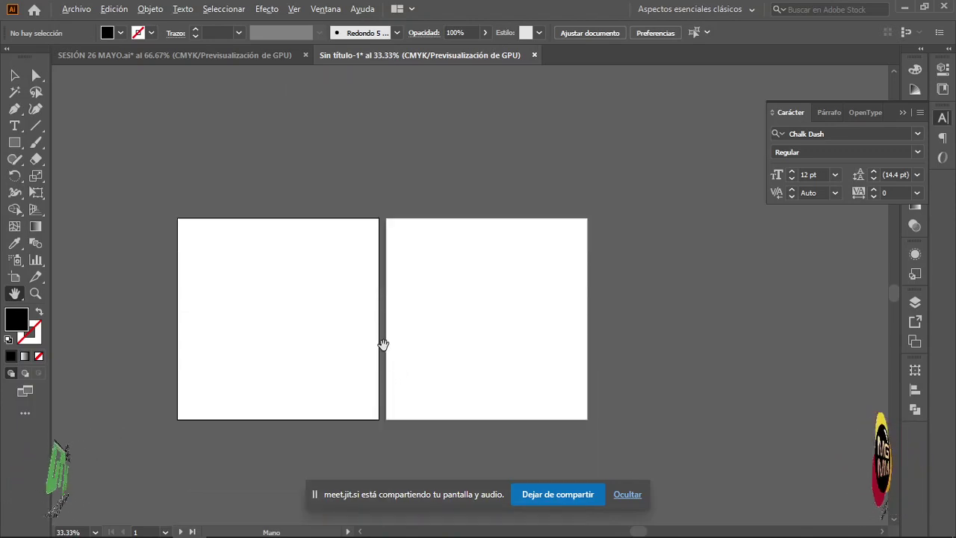
scroll(383, 345, "up", 1)
left_click_drag(225, 322, 428, 306)
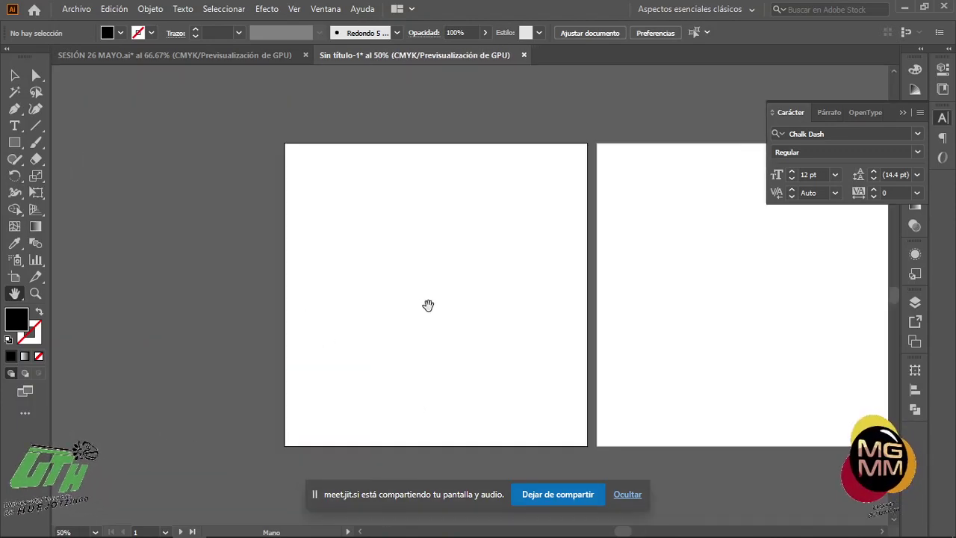
Draw a square about 6.1 cm wide on the first artboard and fill it green (C 85.1, M 16.47, Y 100, K 5.1)
left_click(39, 244)
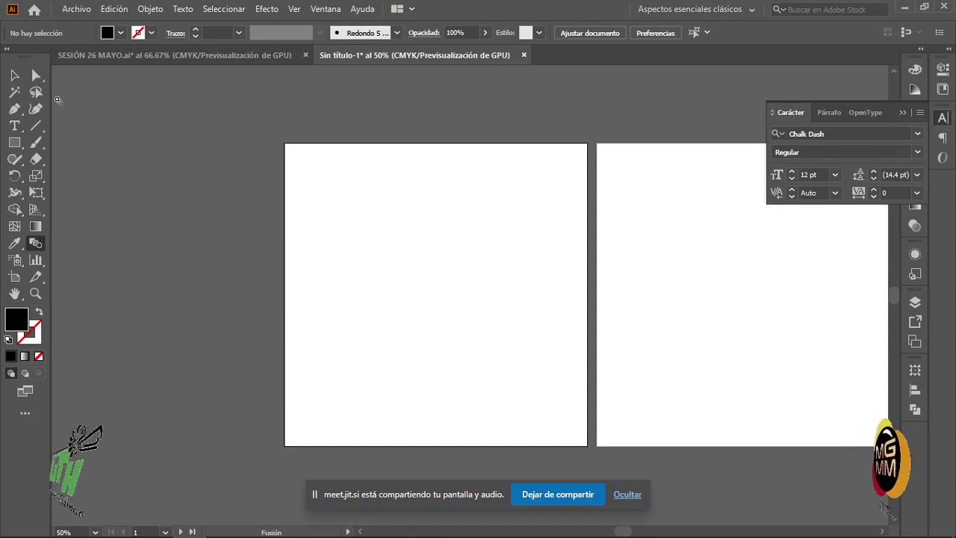
left_click(14, 142)
left_click_drag(356, 224, 442, 309)
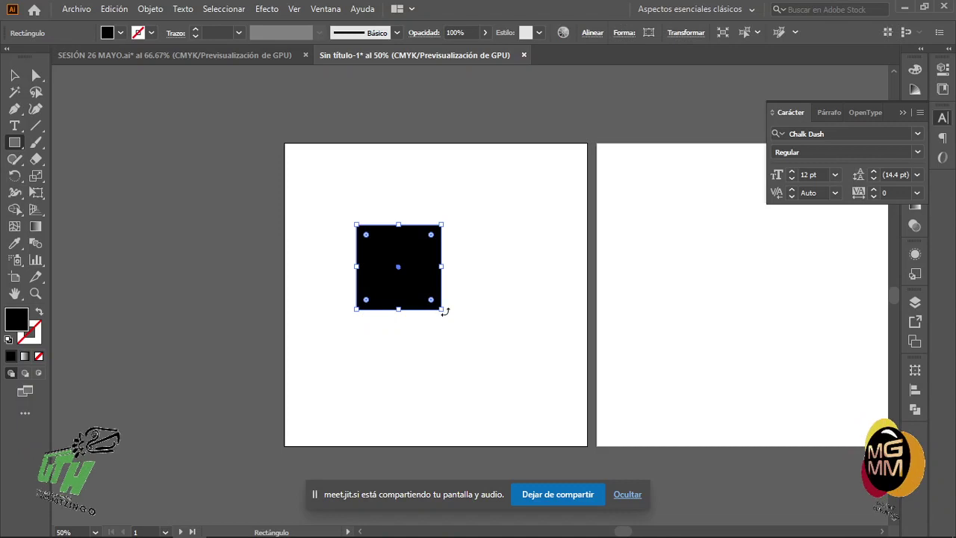
left_click(915, 69)
left_click(794, 175)
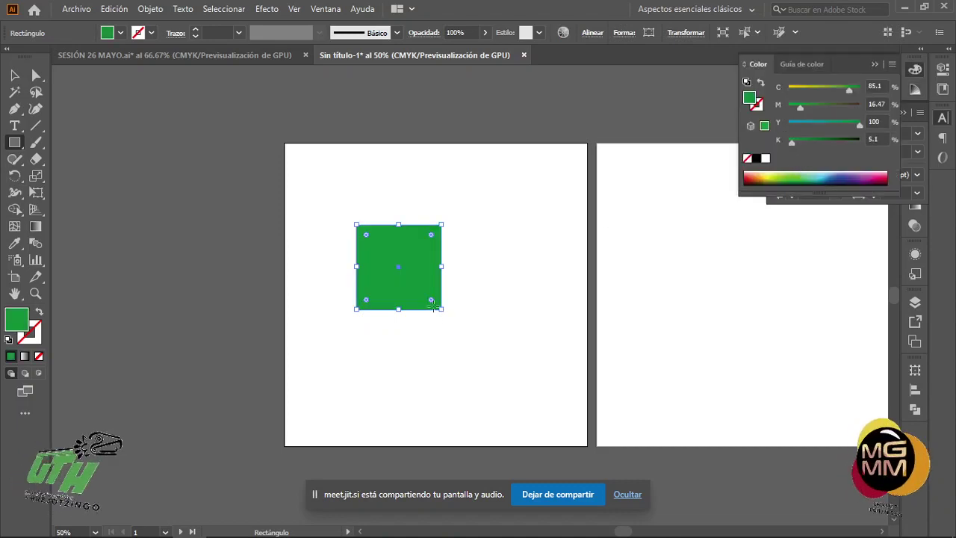
key("v")
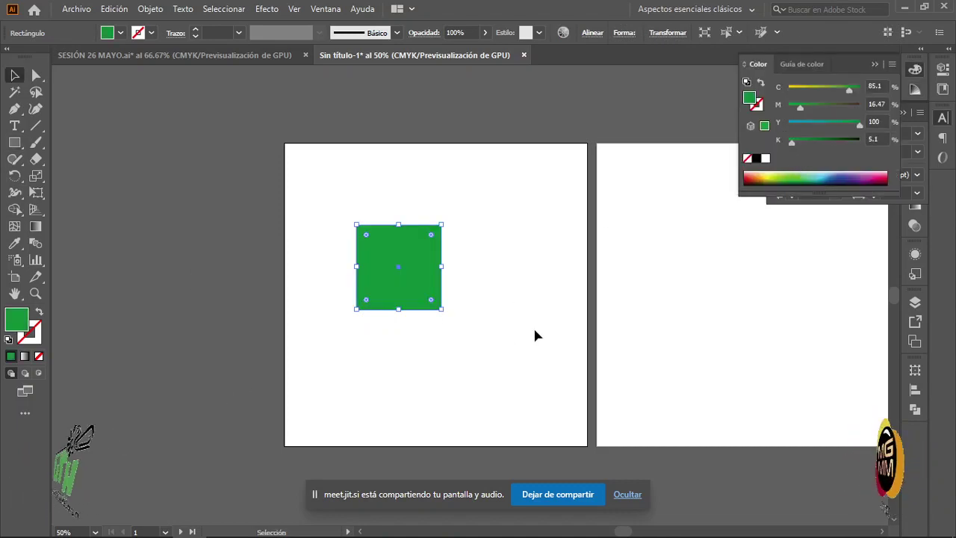
Draw a circle, fill it yellow (C 0, M 21.18, Y 78.43, K 0), and move it level with the green square
key("l")
left_click_drag(508, 314, 574, 389)
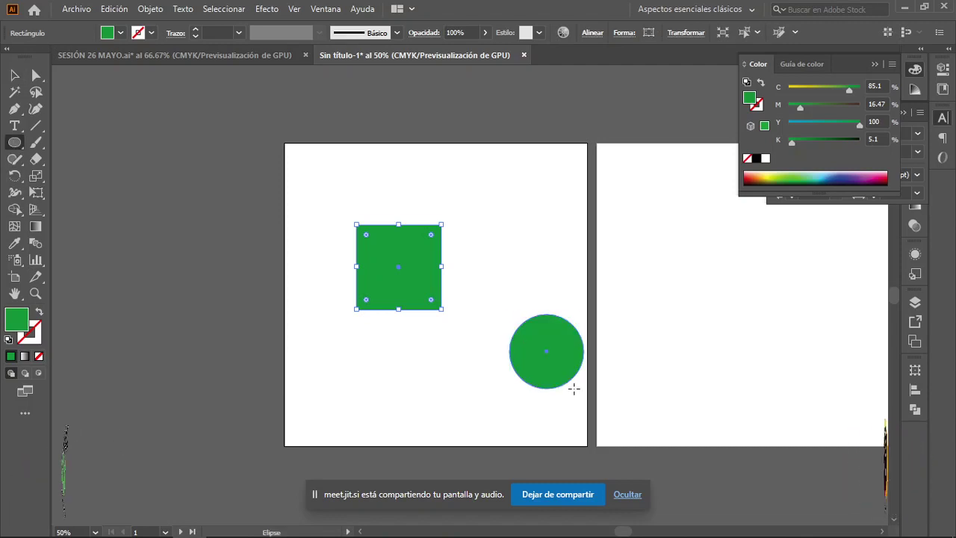
left_click(762, 173)
key("v")
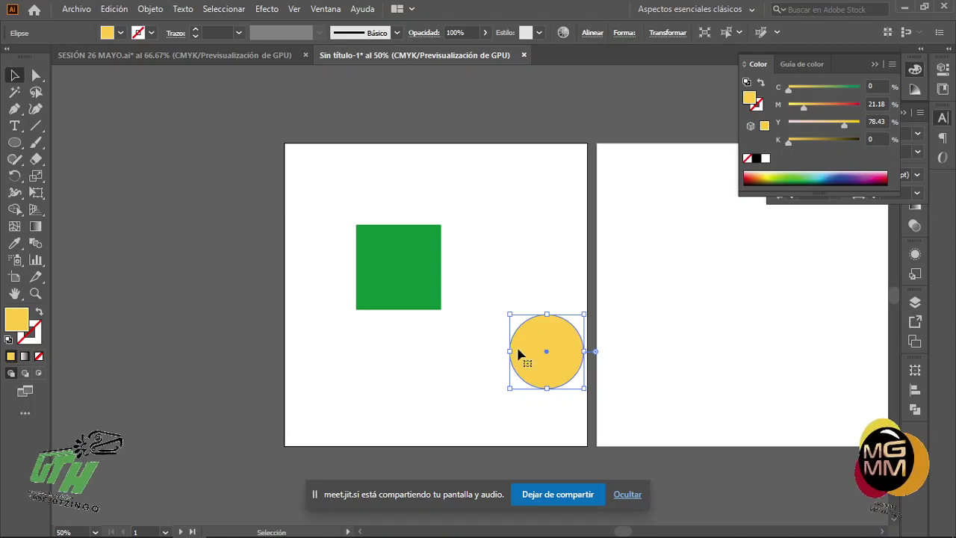
left_click_drag(553, 348, 536, 272)
Select the green square and yellow circle and blend them together with the Blend tool
left_click_drag(323, 203, 584, 335)
left_click(585, 336)
left_click_drag(373, 205, 530, 312)
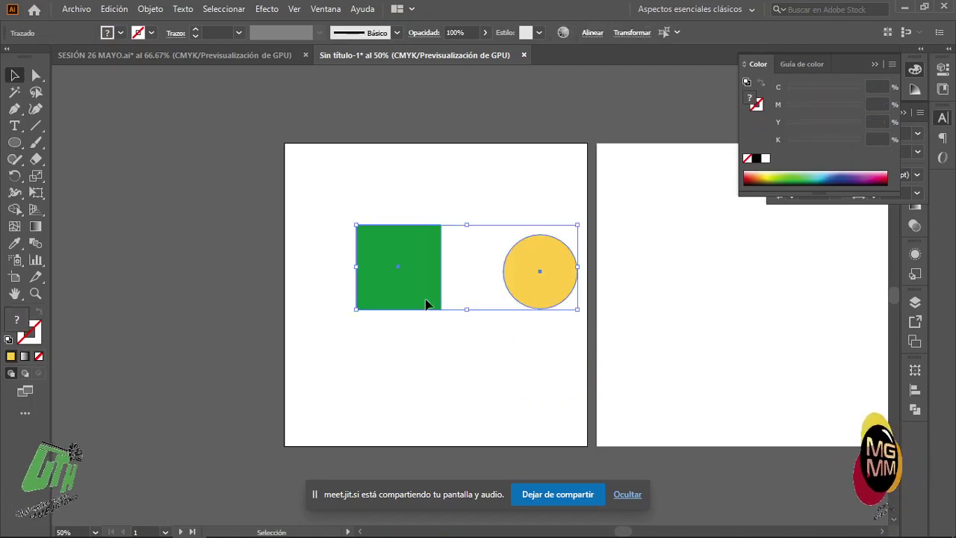
left_click(41, 243)
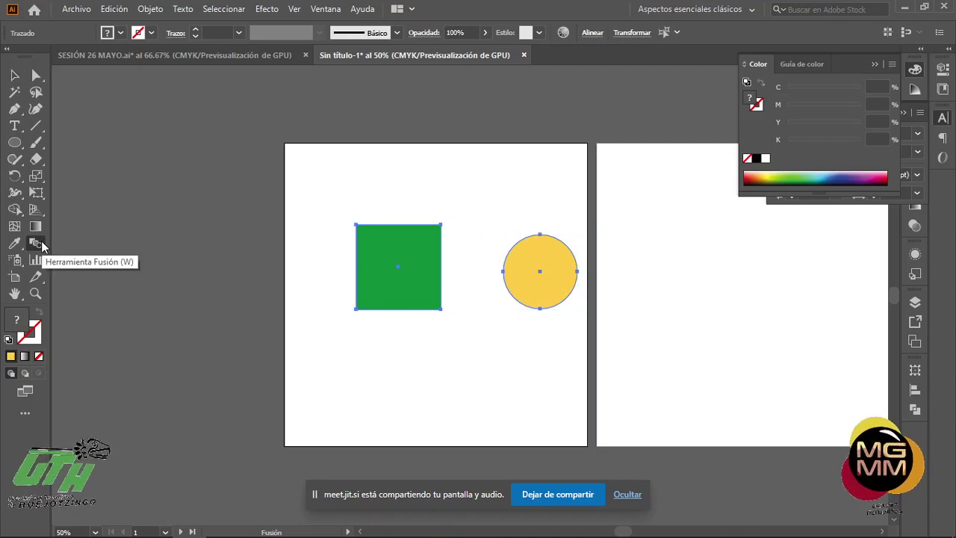
left_click(384, 247)
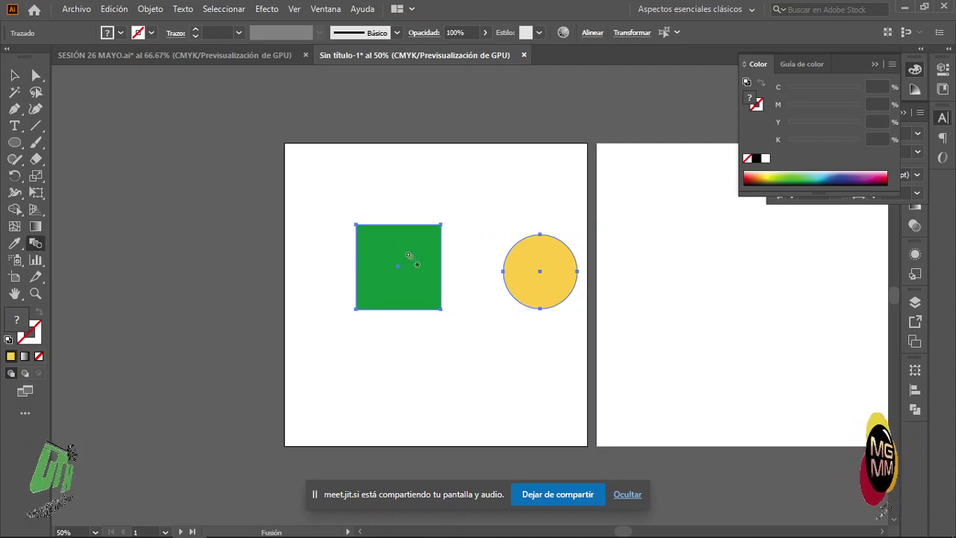
left_click(574, 270)
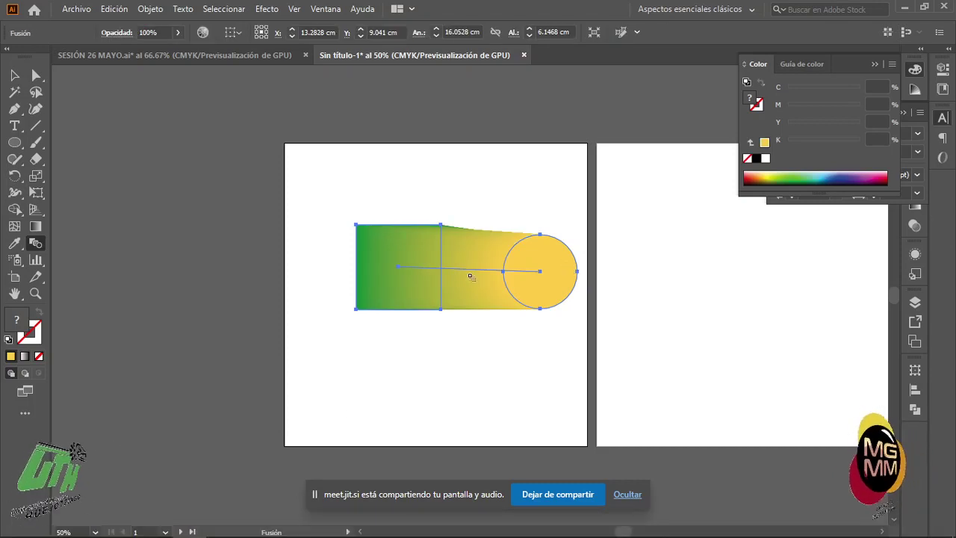
Set the blend's spacing to Pasos especificados with 15 steps and preview it
double_click(35, 243)
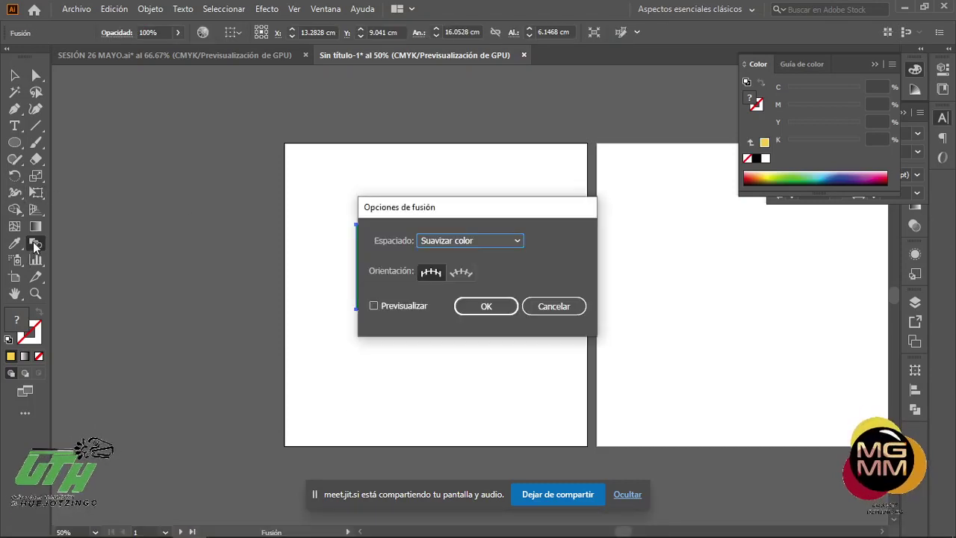
left_click_drag(480, 207, 487, 336)
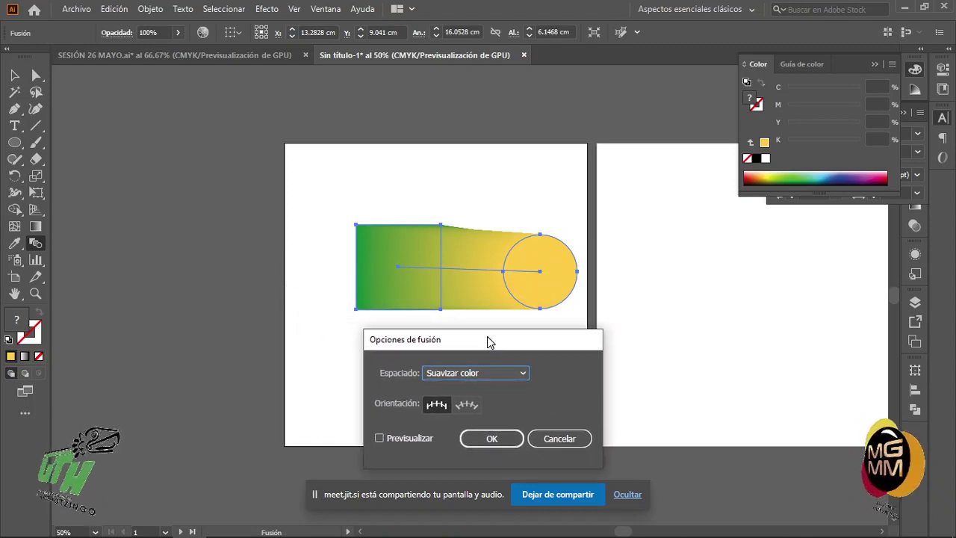
left_click(516, 378)
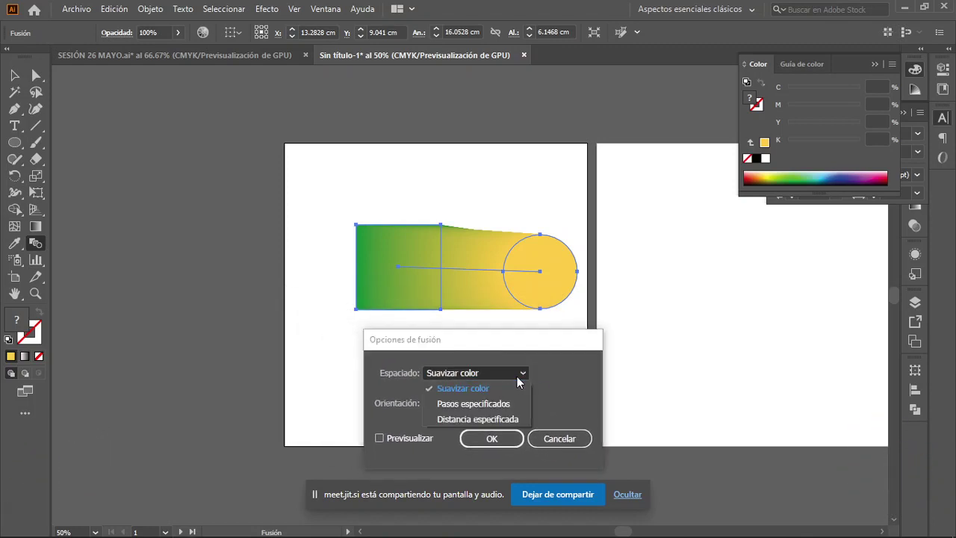
left_click(504, 405)
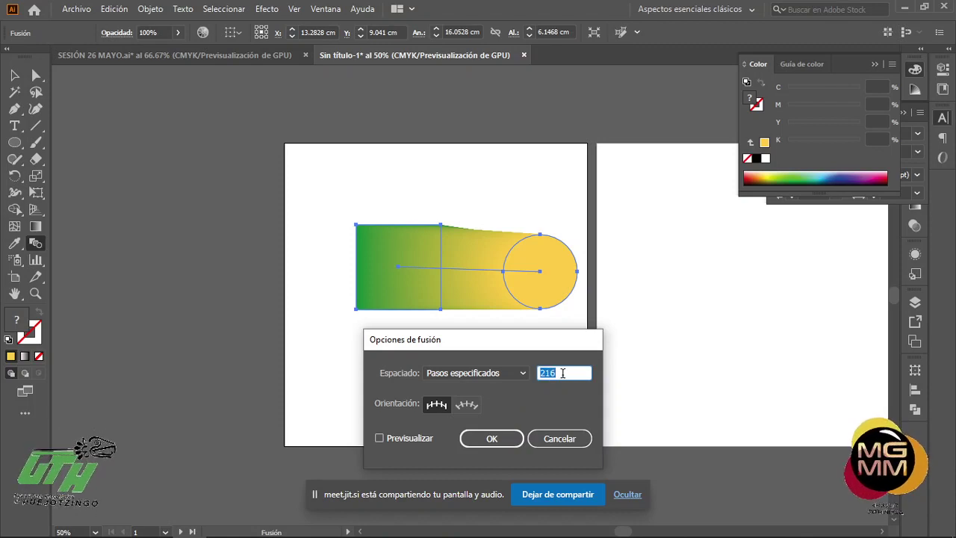
type("15")
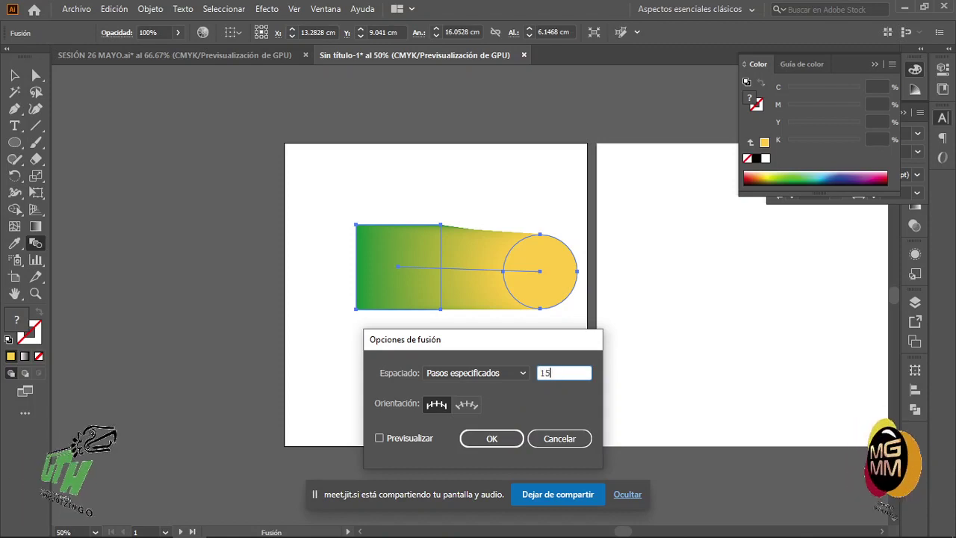
left_click(410, 441)
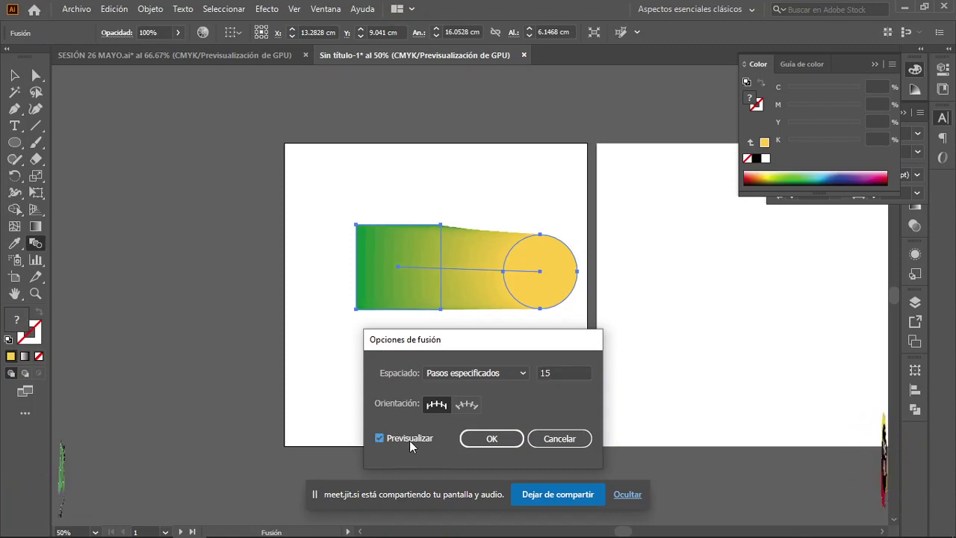
Set the number of blend steps to 7, refresh the preview, and apply the blend options
double_click(553, 375)
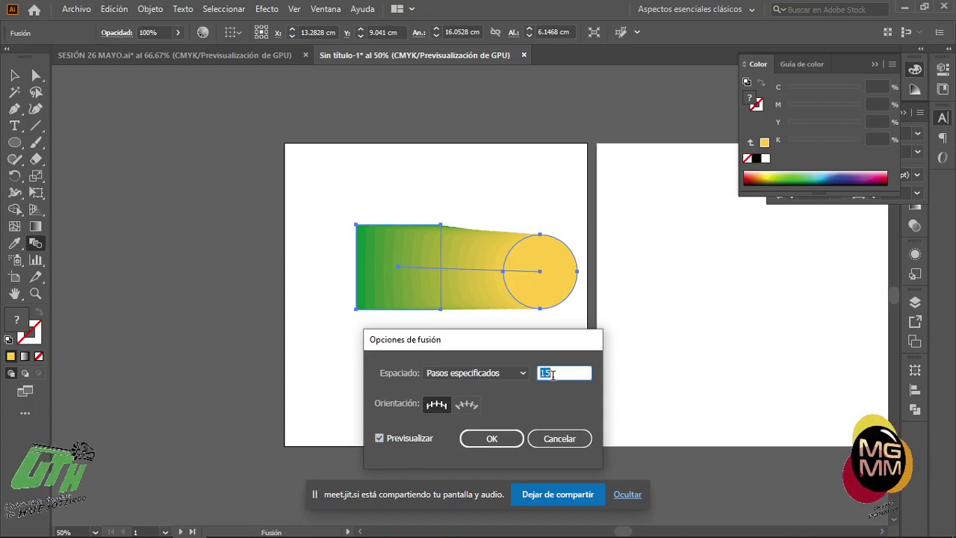
type("7")
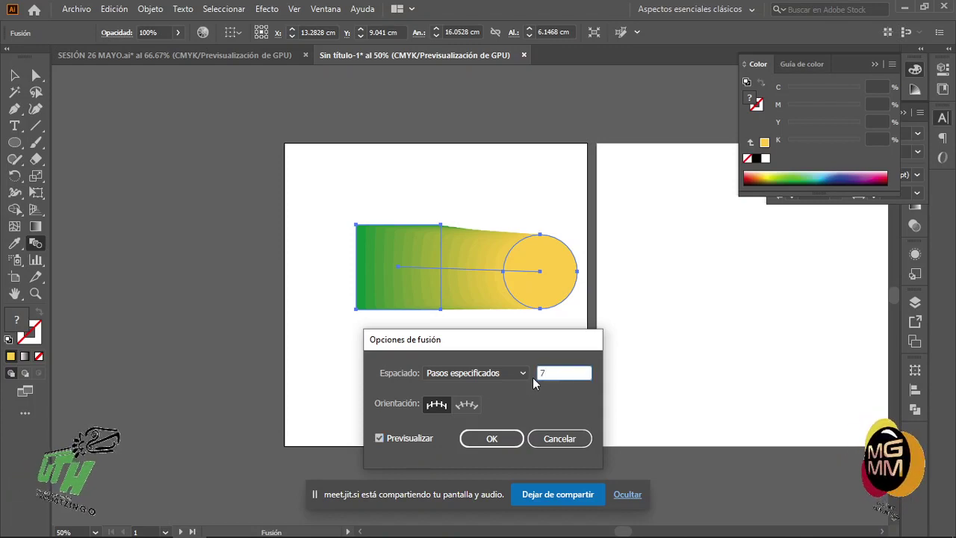
left_click(422, 440)
left_click(423, 441)
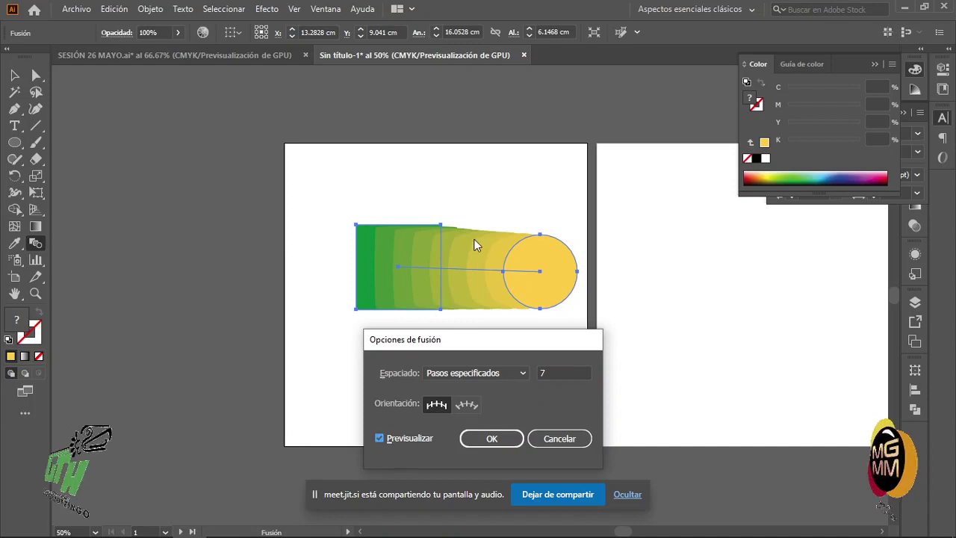
left_click(499, 443)
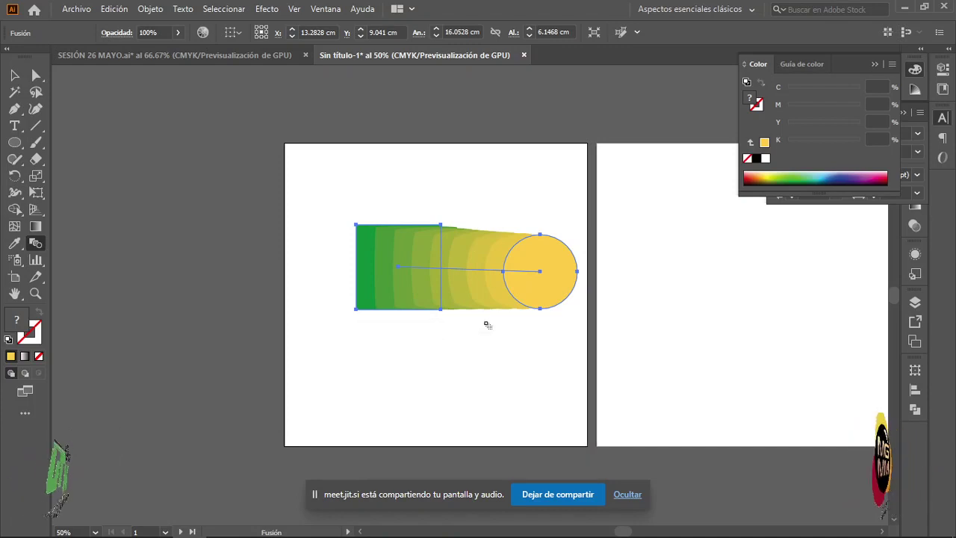
Add an anchor point near the middle of the blend's spine and move it down to about X 12.2 cm, Y 14.8 cm, bending the blend
key("ctrl+plus")
key("ctrl+plus")
key("ctrl+plus")
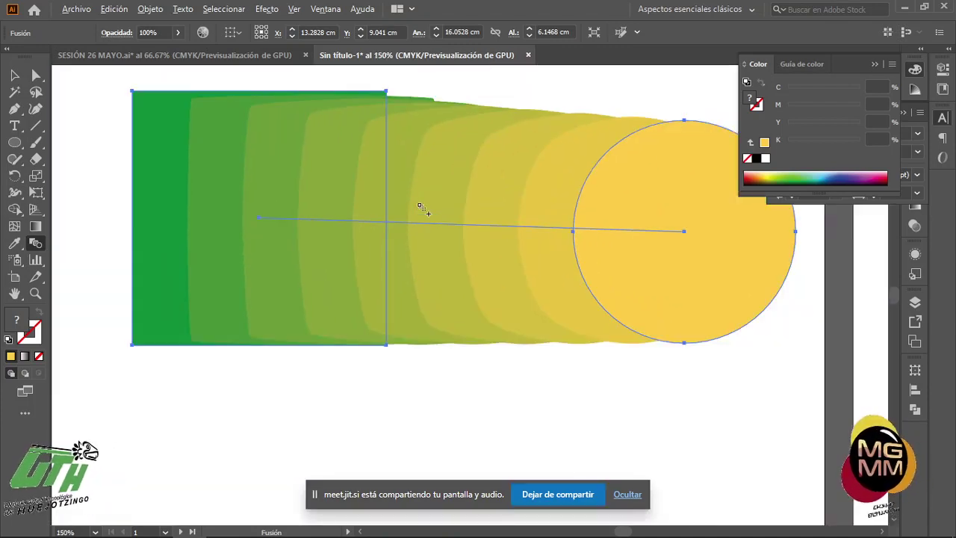
scroll(420, 207, "down", 1)
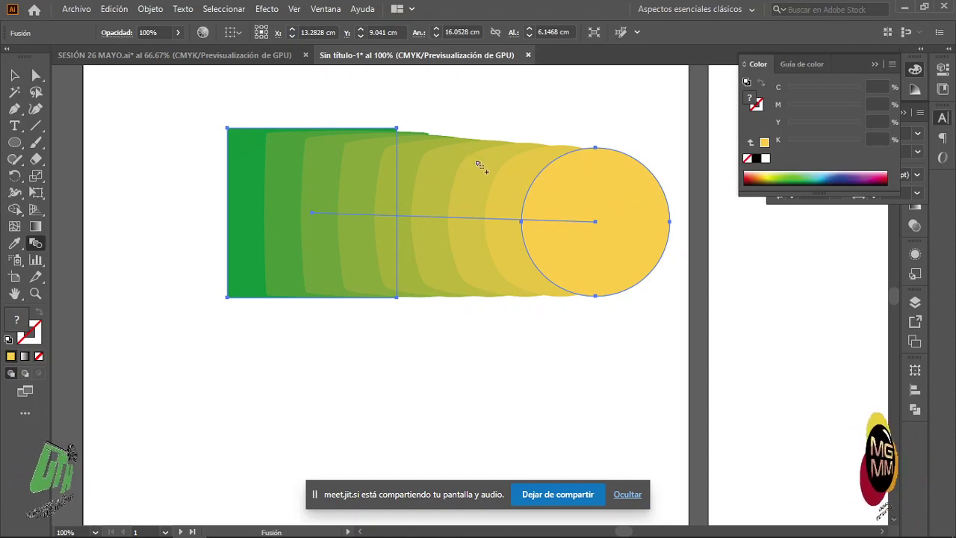
left_click(15, 109)
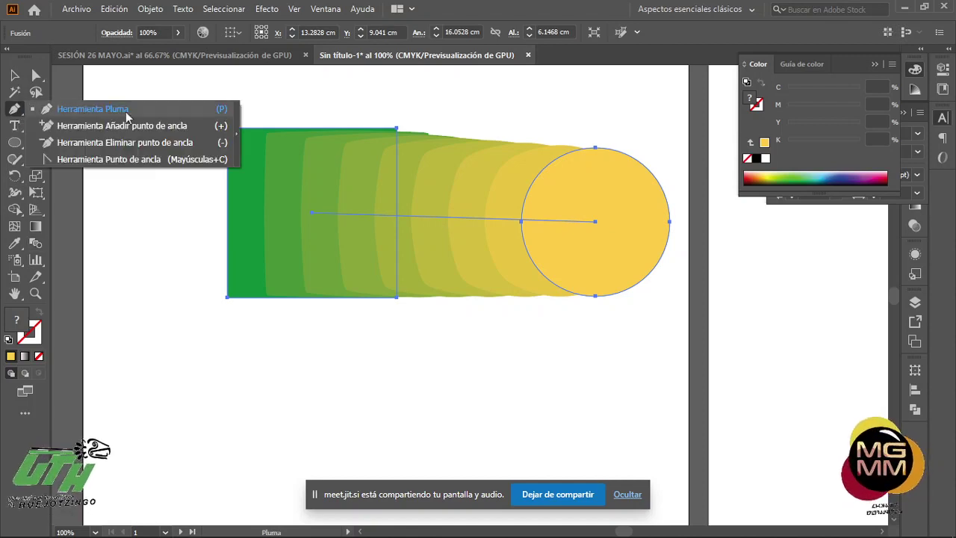
left_click(163, 134)
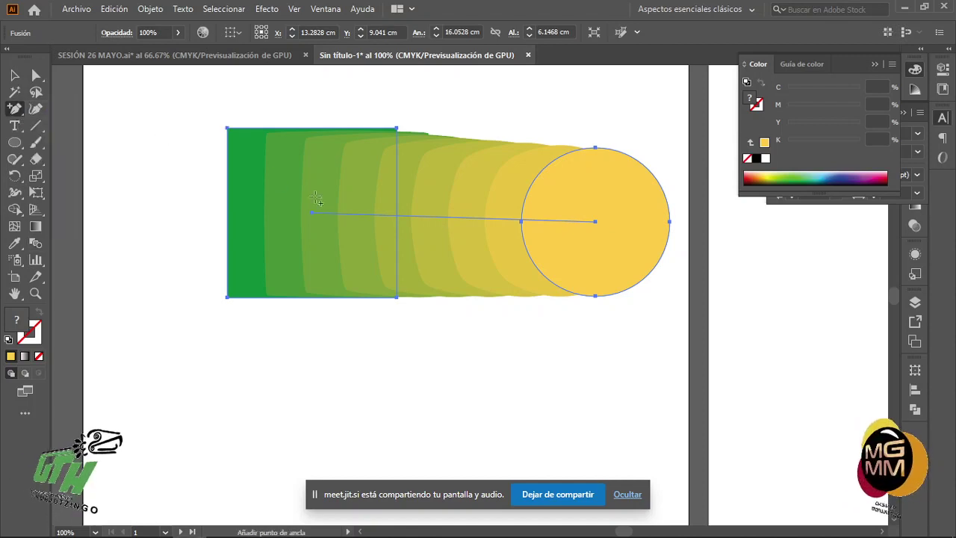
left_click(429, 216)
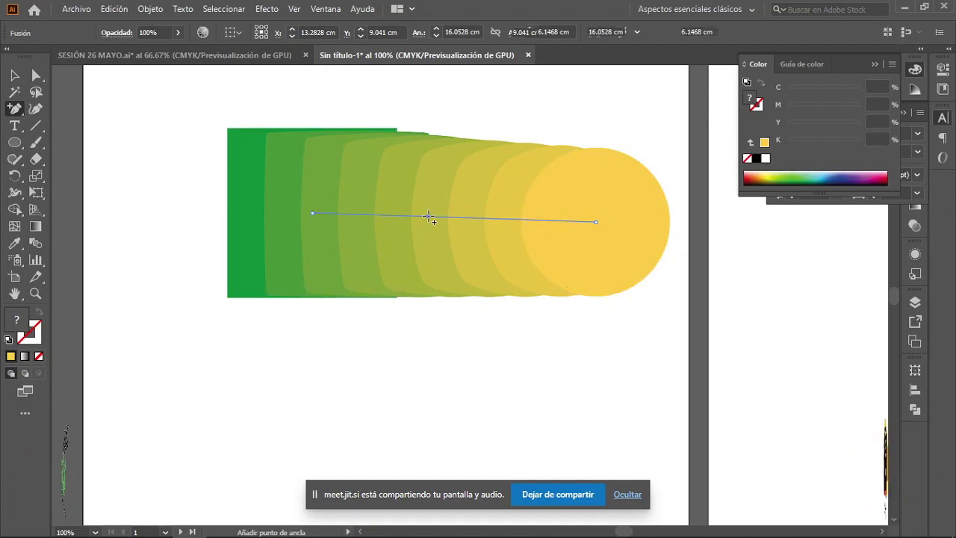
key("a")
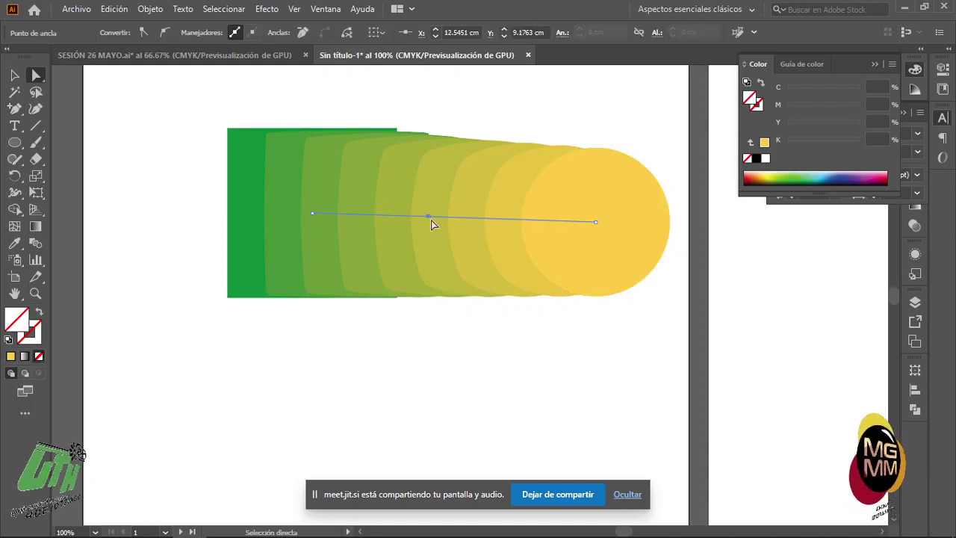
left_click_drag(430, 218, 415, 374)
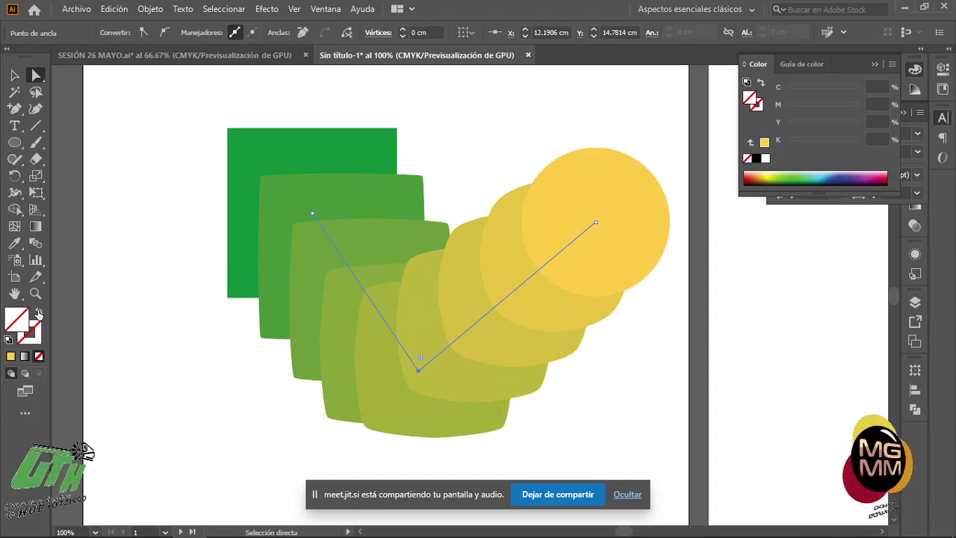
Reopen the blend options, preview the Suavizar color spacing, and move the dialog clear of the artwork
double_click(35, 244)
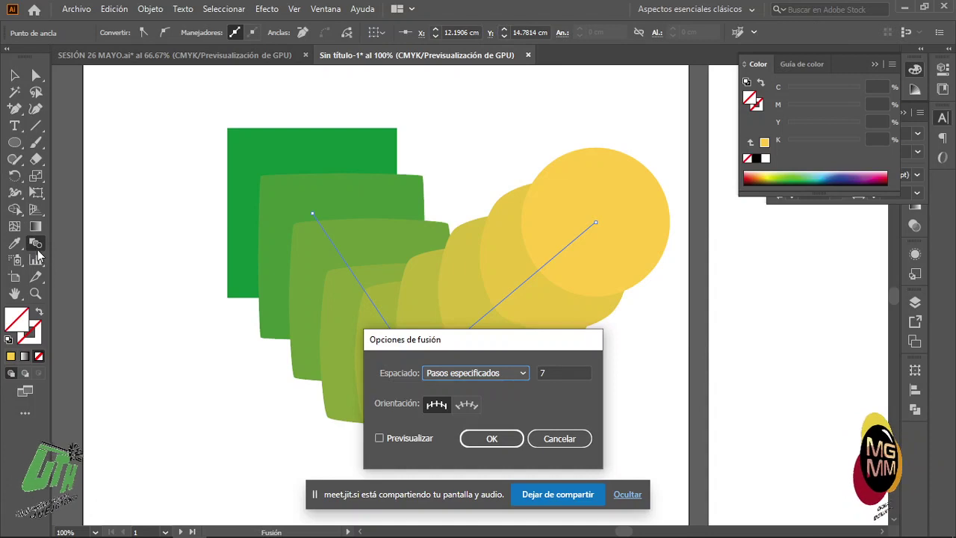
left_click(477, 371)
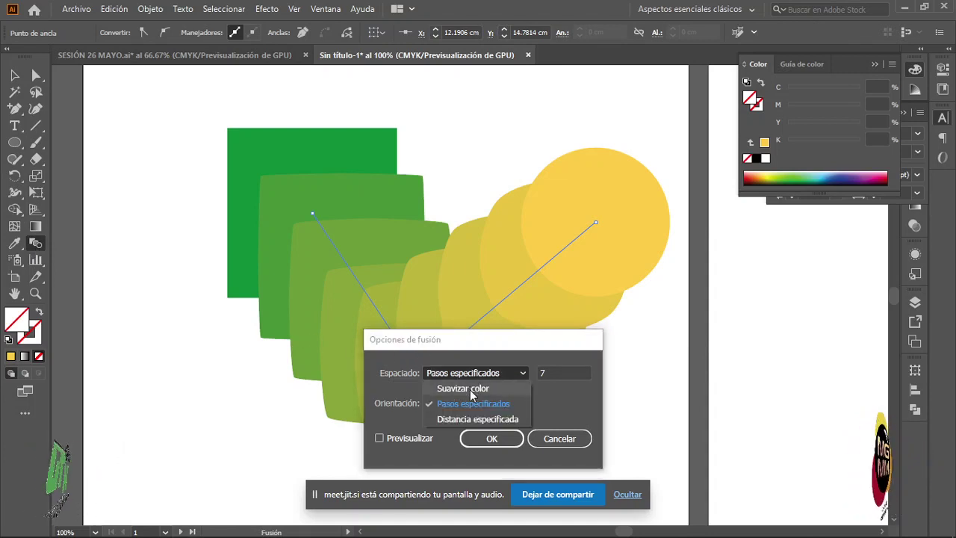
left_click(473, 387)
left_click(424, 441)
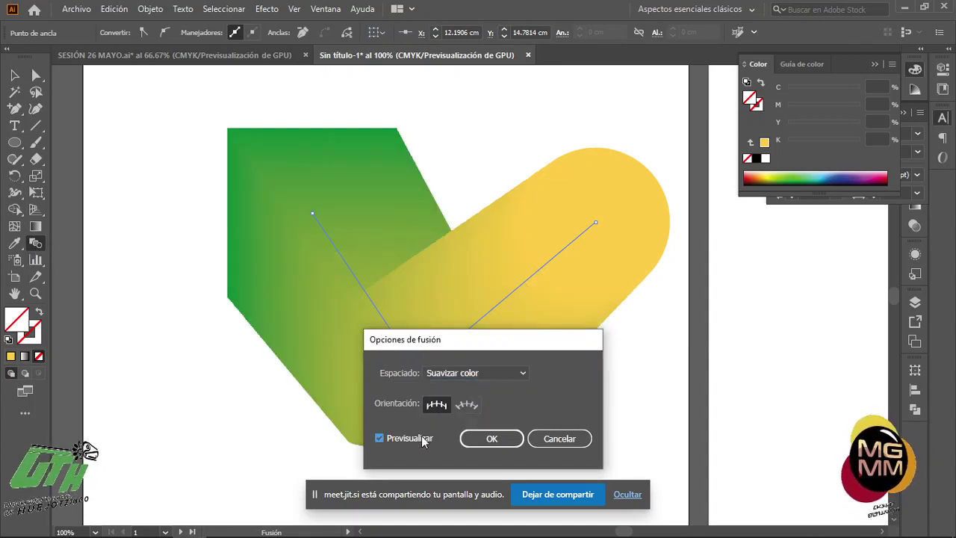
left_click_drag(494, 345, 708, 319)
Change the blend's spacing to Distancia especificada with a distance of 0.5 cm and toggle the preview
left_click(695, 345)
left_click(695, 392)
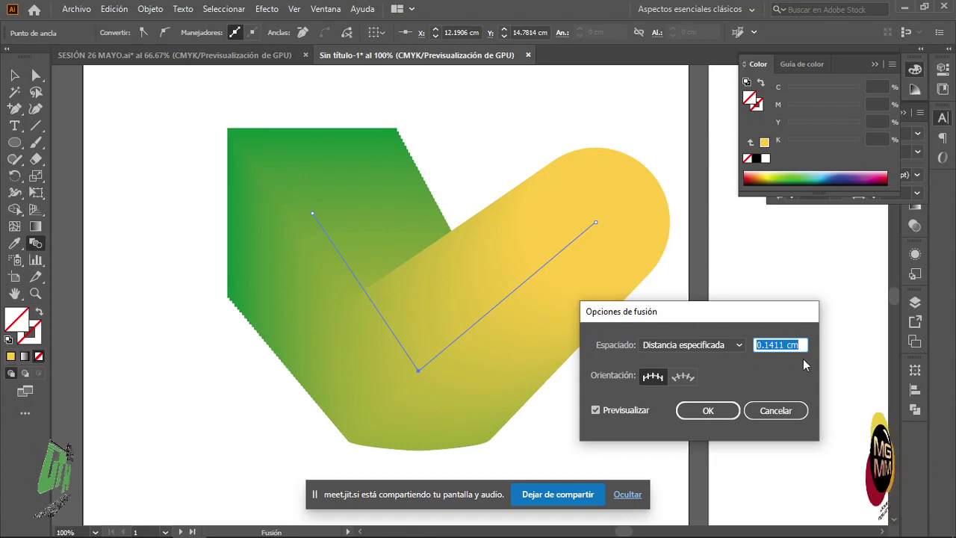
left_click(772, 345)
double_click(772, 346)
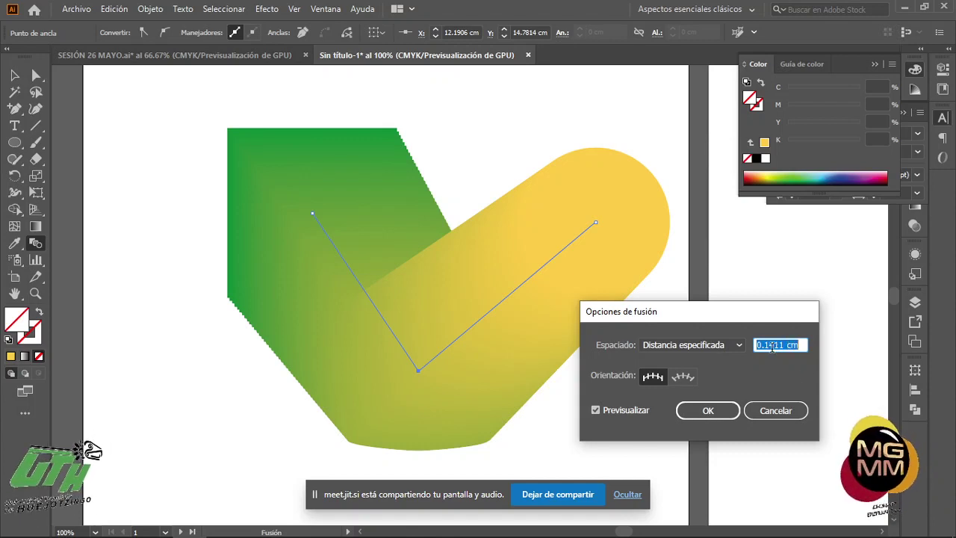
left_click(767, 345)
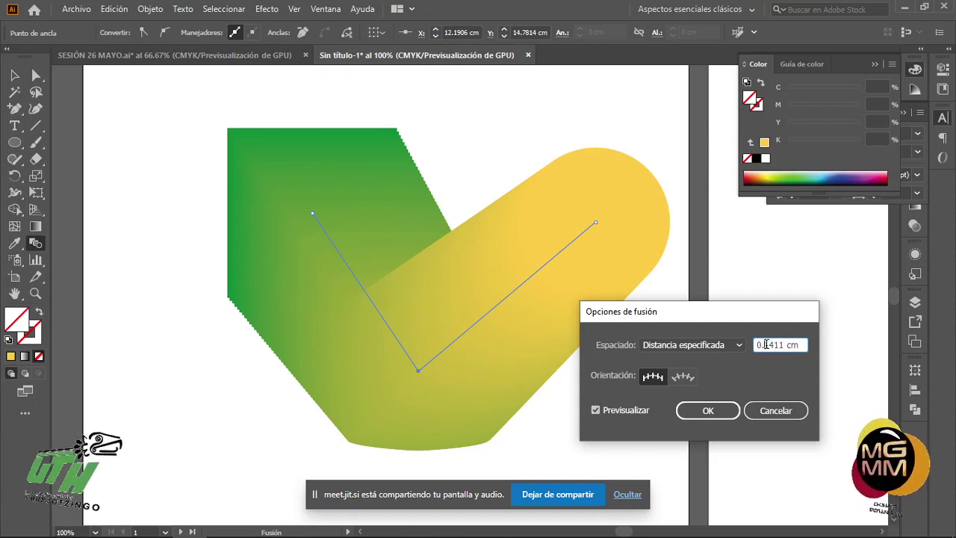
double_click(766, 344)
type("0.5")
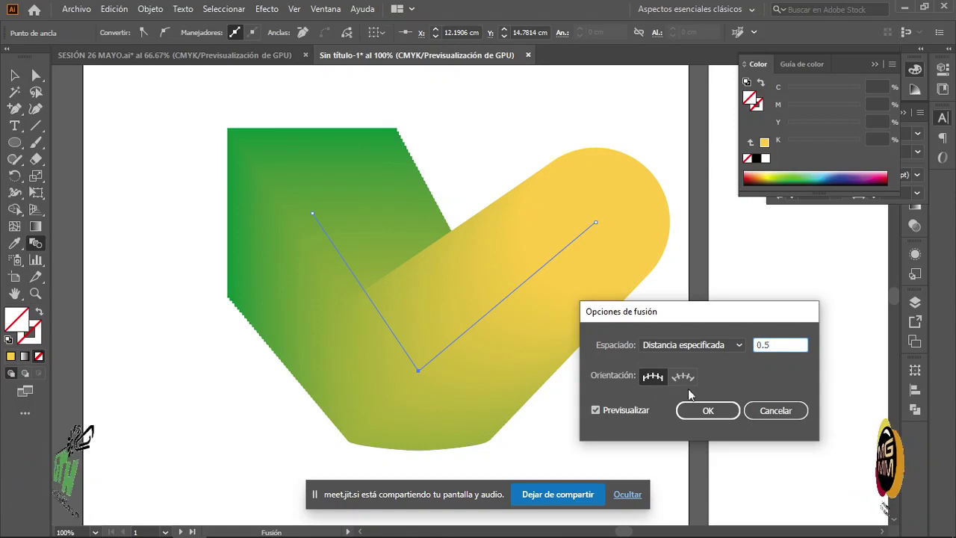
left_click(640, 412)
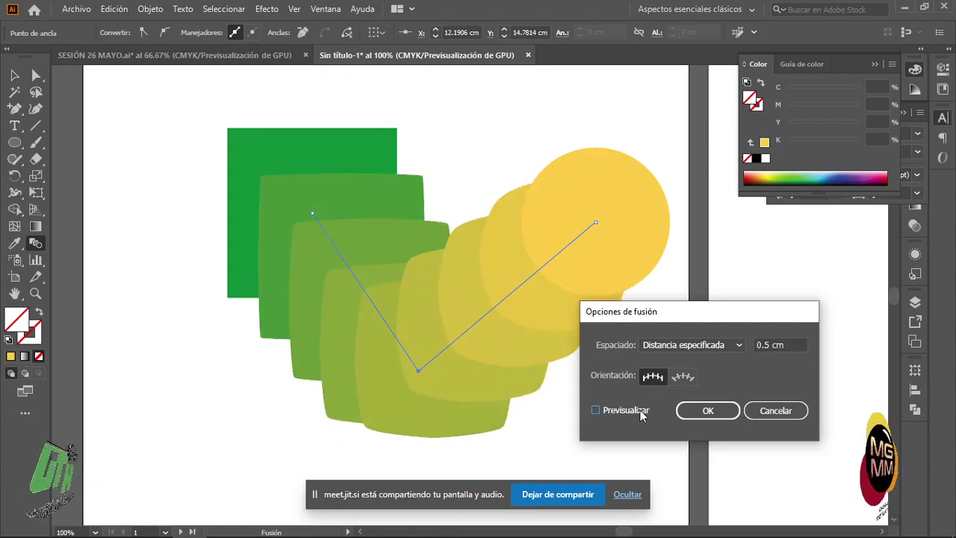
Set the specified blend distance to 0.8 cm and preview it
double_click(766, 344)
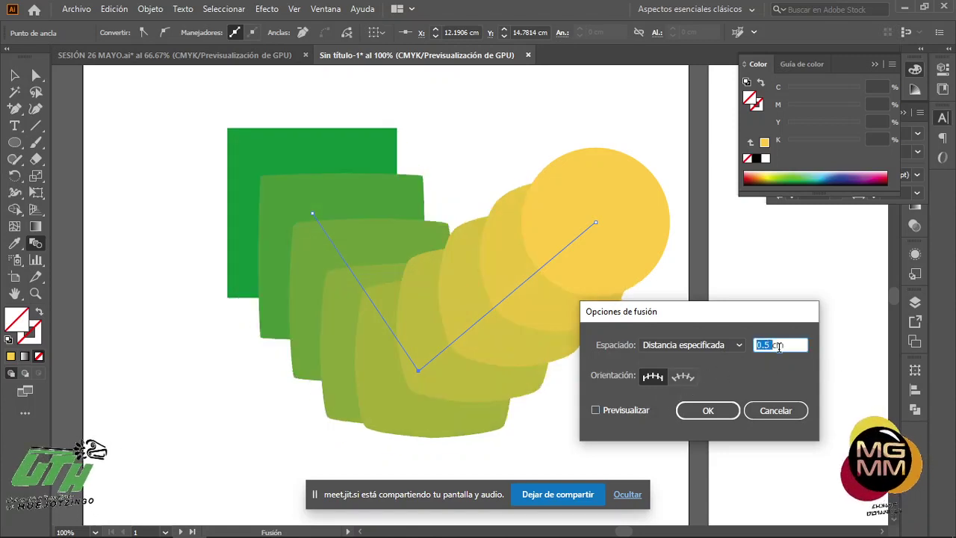
type(".8")
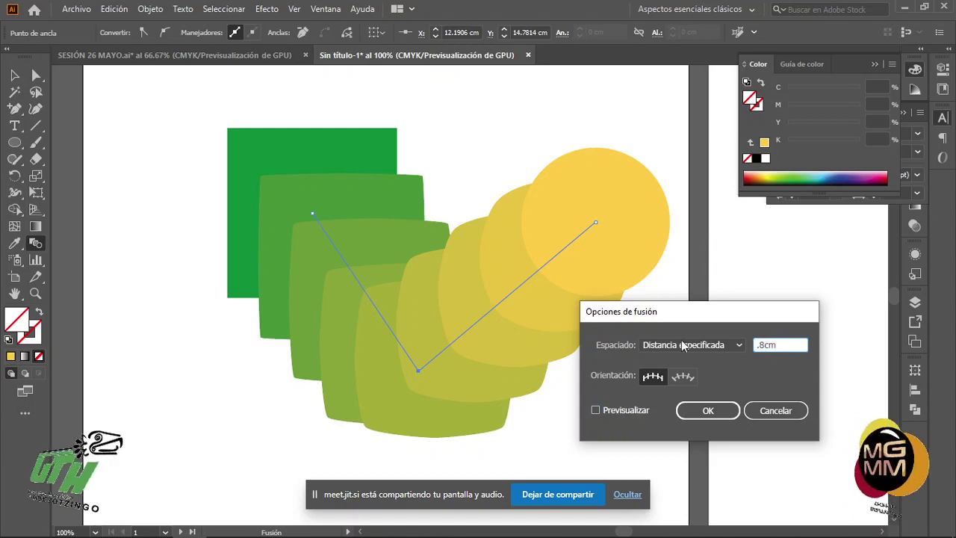
left_click(614, 409)
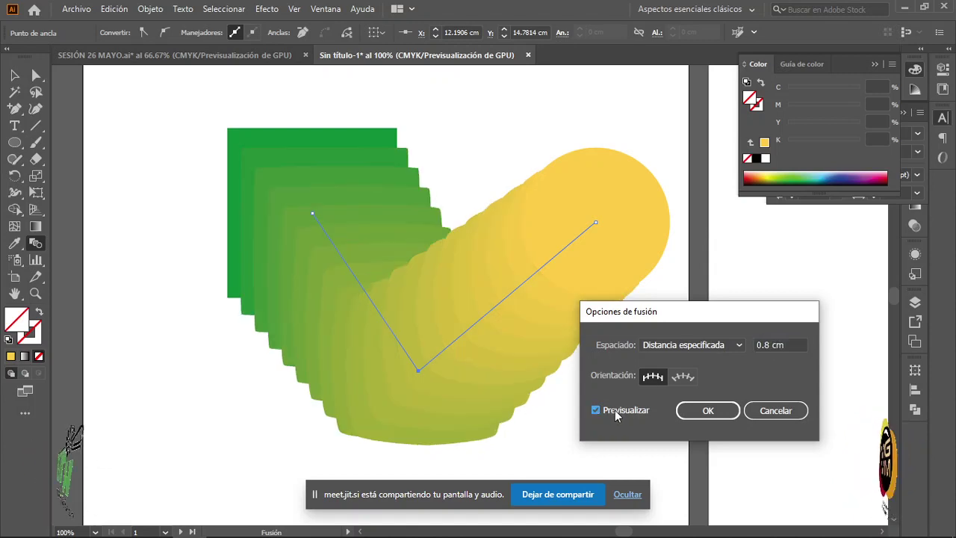
Try orienting the blend to its path, restore alignment with the page, and apply the blend options
left_click(678, 378)
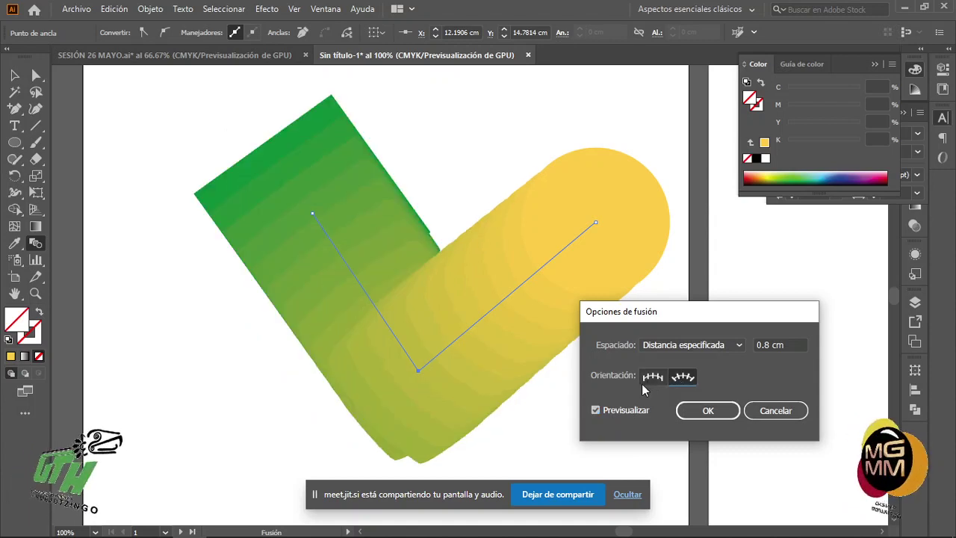
left_click(648, 381)
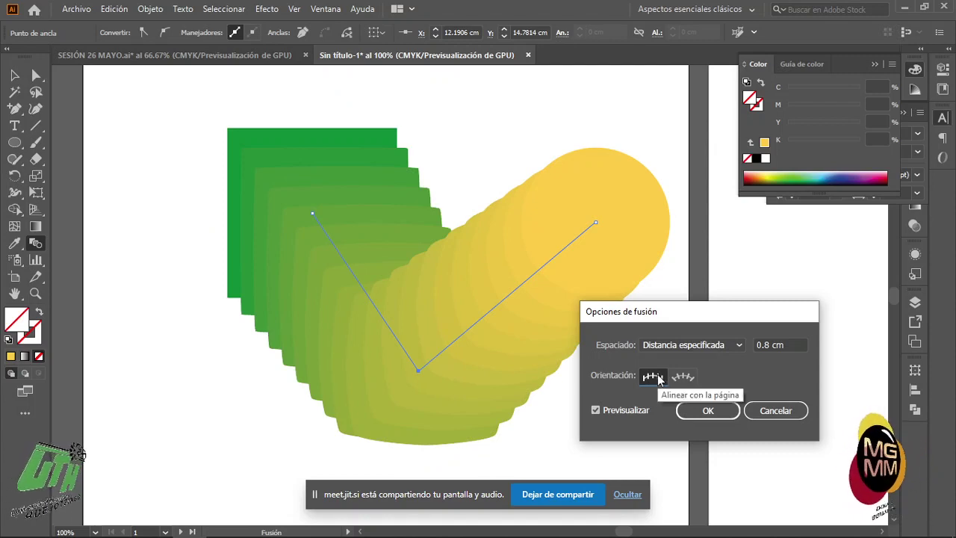
left_click(728, 412)
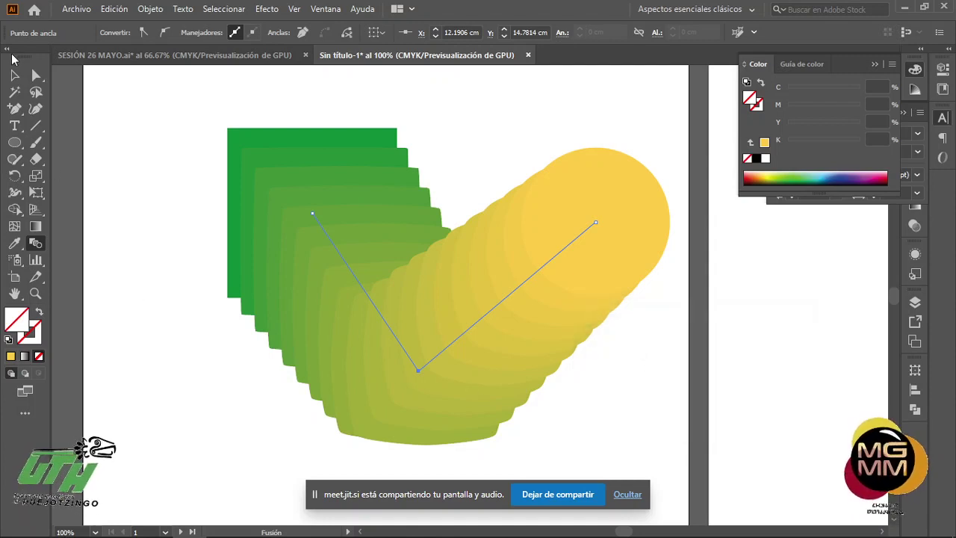
Activate the Symbol Sprayer tool and collapse the open Color and Carácter panels
left_click(14, 76)
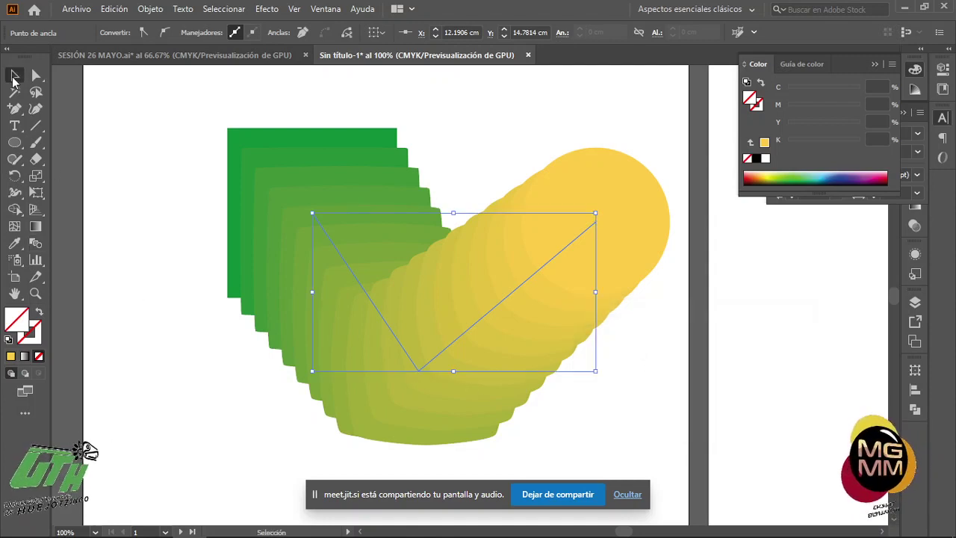
left_click(17, 262)
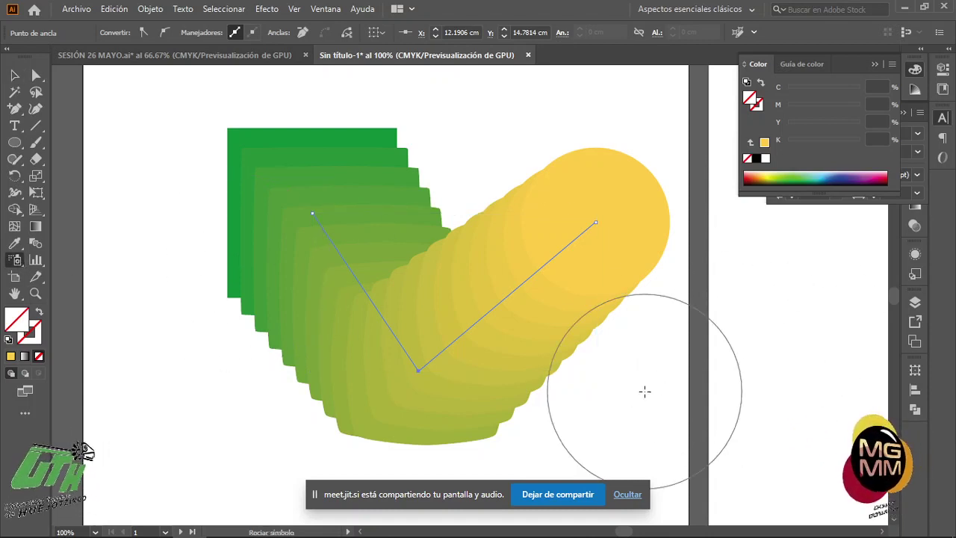
left_click(875, 64)
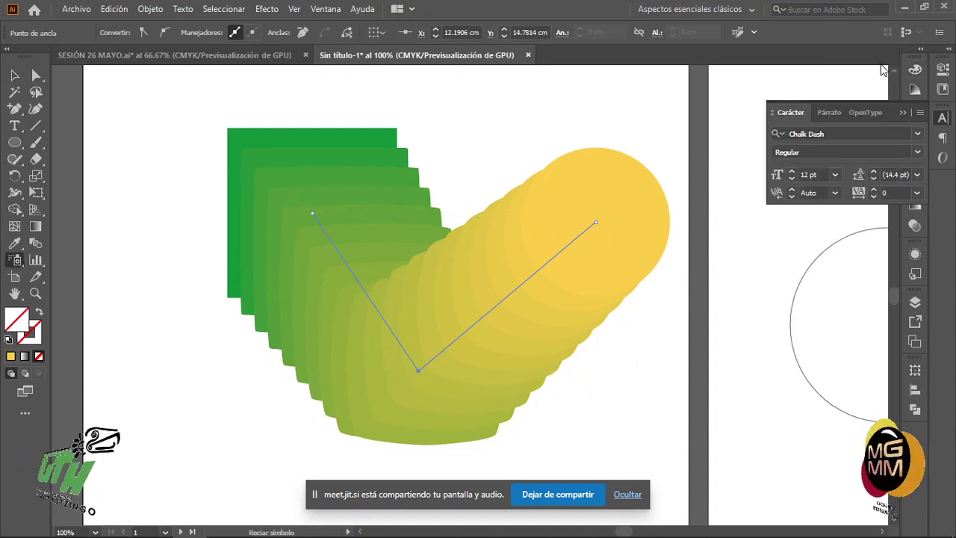
left_click(905, 112)
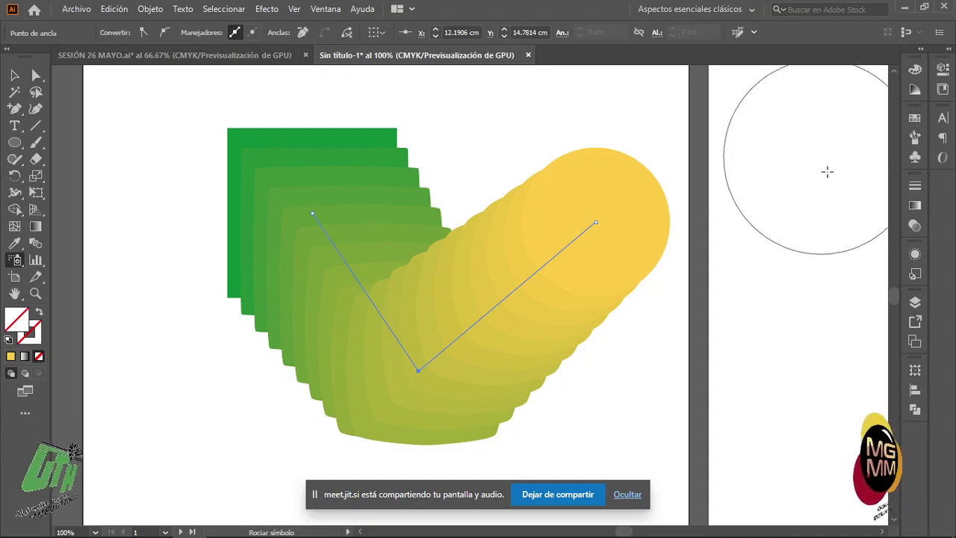
Open the Iconos Web symbol library, move it above the blend, and enlarge it to show more icons
left_click(914, 158)
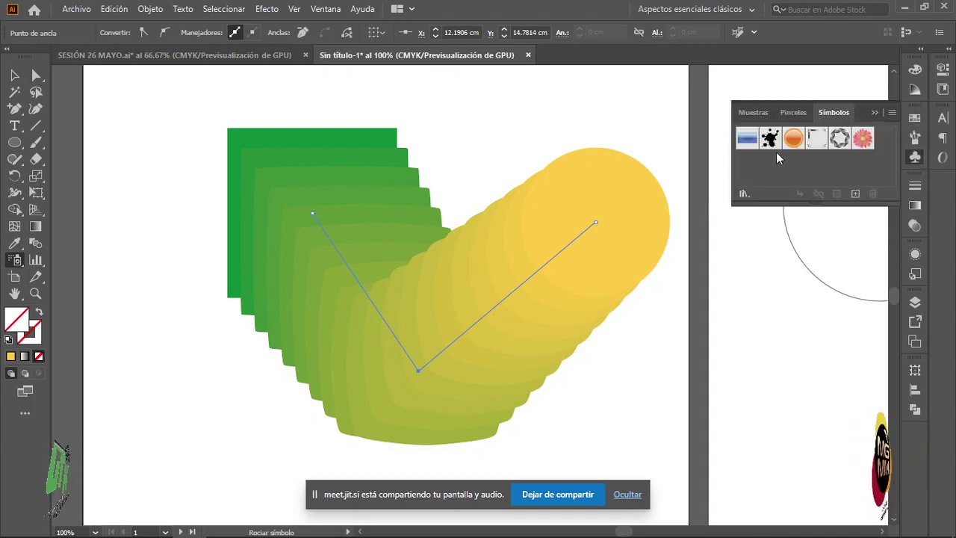
left_click(744, 195)
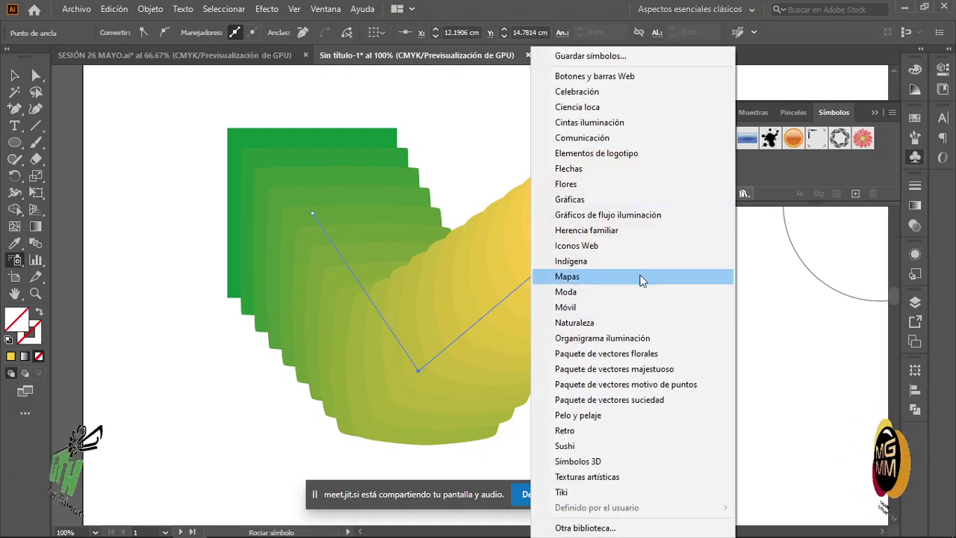
left_click(610, 247)
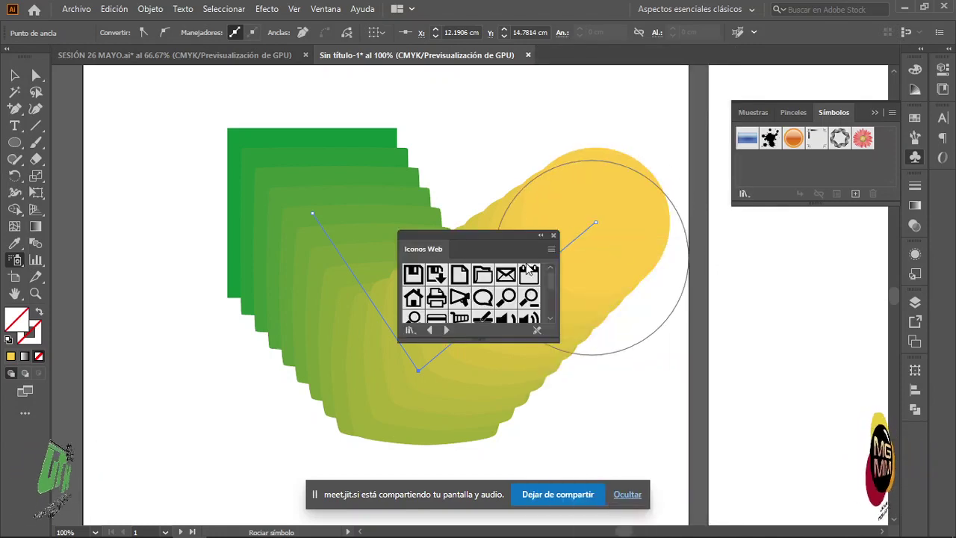
left_click_drag(478, 235, 539, 137)
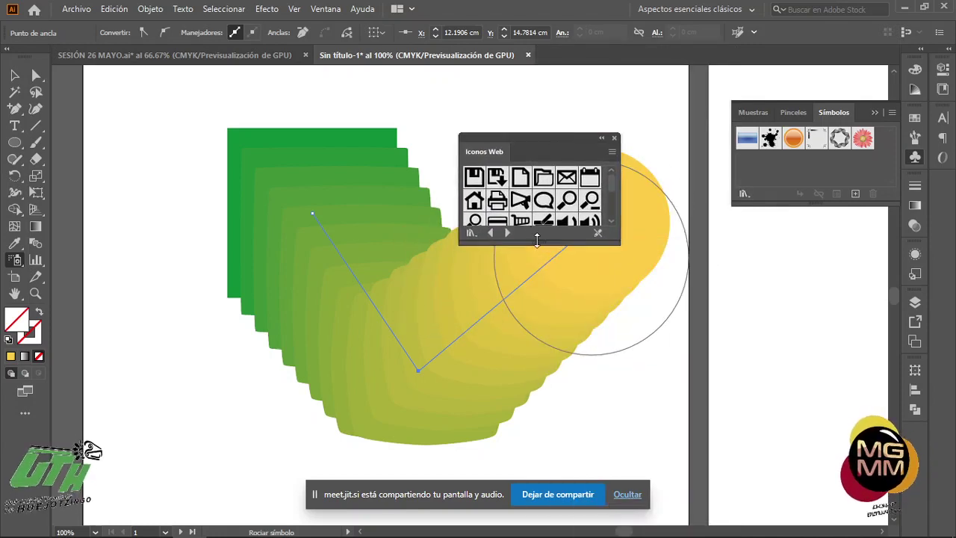
left_click_drag(540, 245, 546, 371)
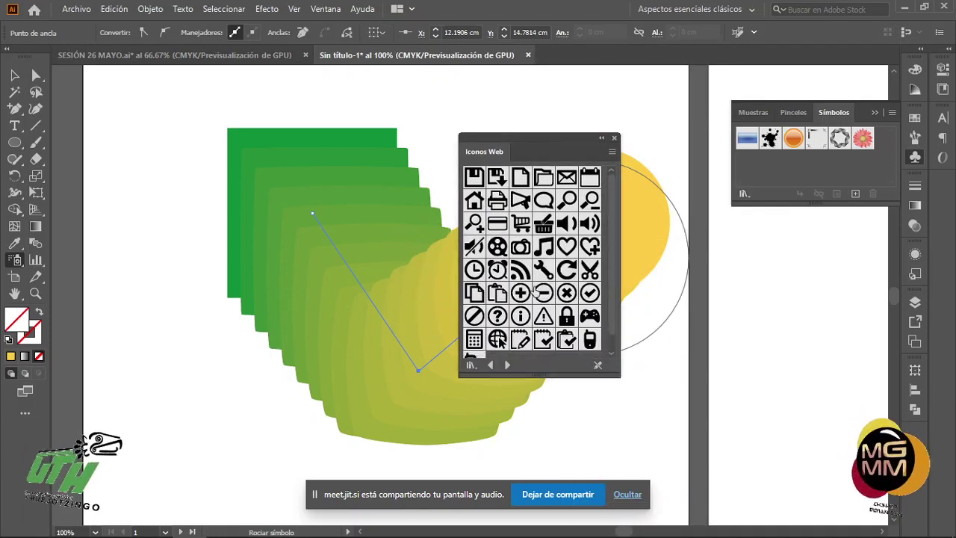
Place one instance of the camera symbol on the empty canvas above the first artboard
left_click(521, 247)
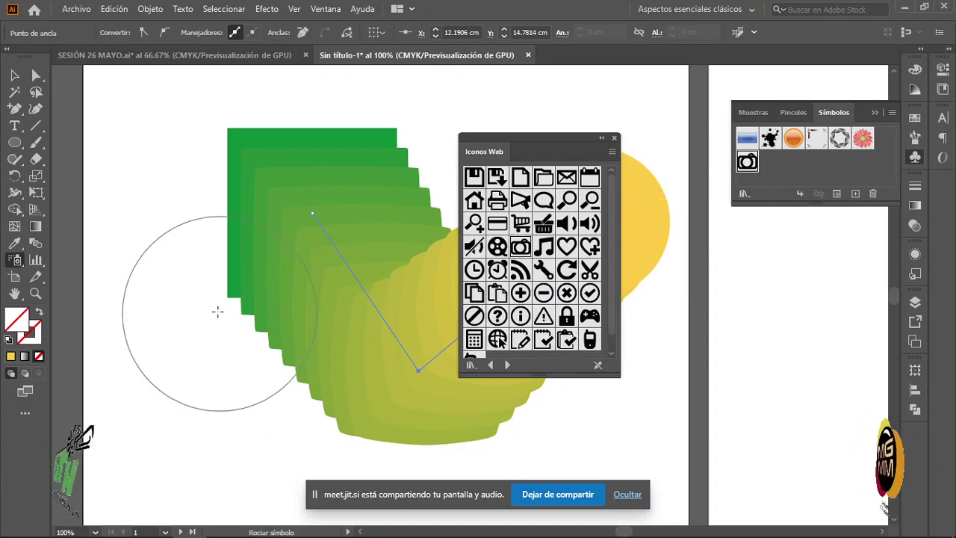
scroll(188, 300, "up", 9)
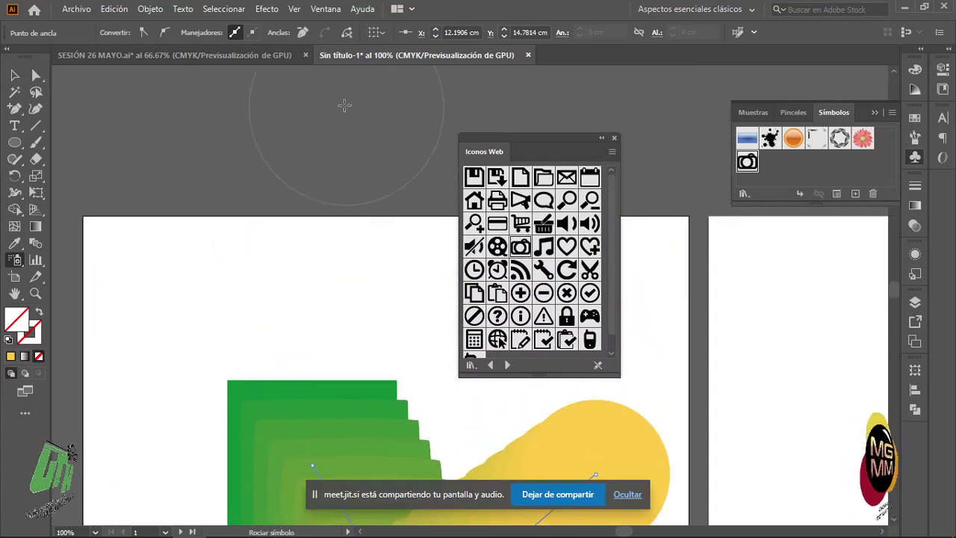
scroll(293, 243, "up", 4)
left_click(228, 169)
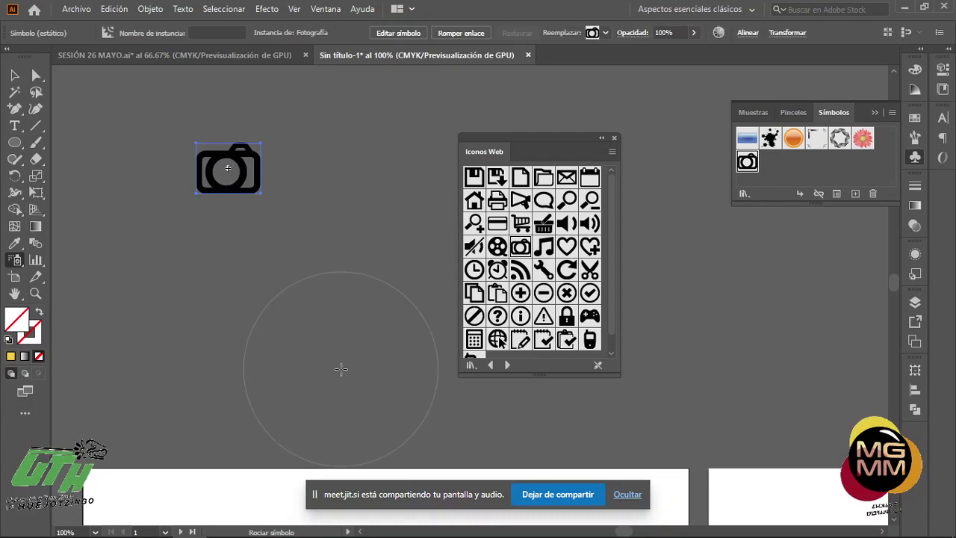
Select the placed camera symbol and move it down and to the right using Selection and Direct Selection
key("v")
left_click(262, 188)
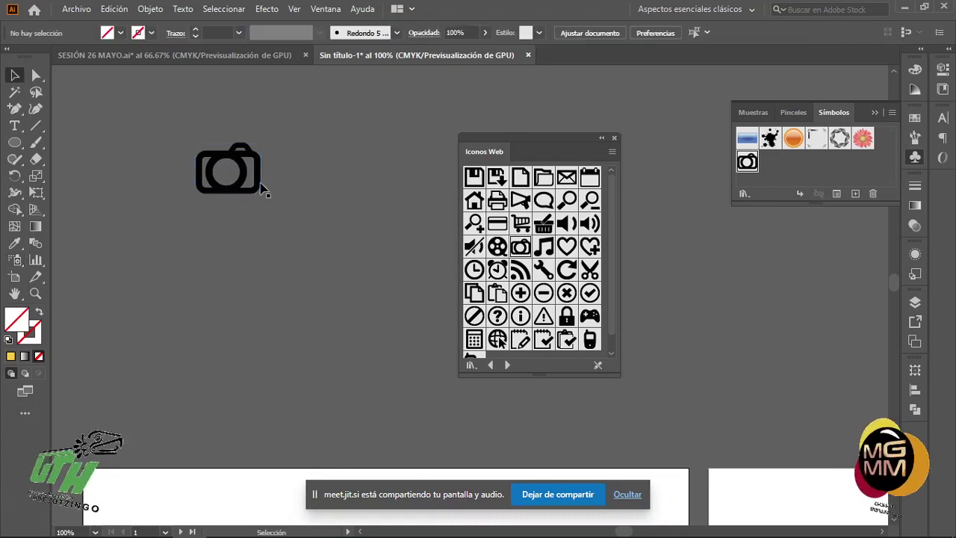
scroll(230, 191, "up", 1)
scroll(226, 188, "up", 1)
scroll(254, 205, "up", 3)
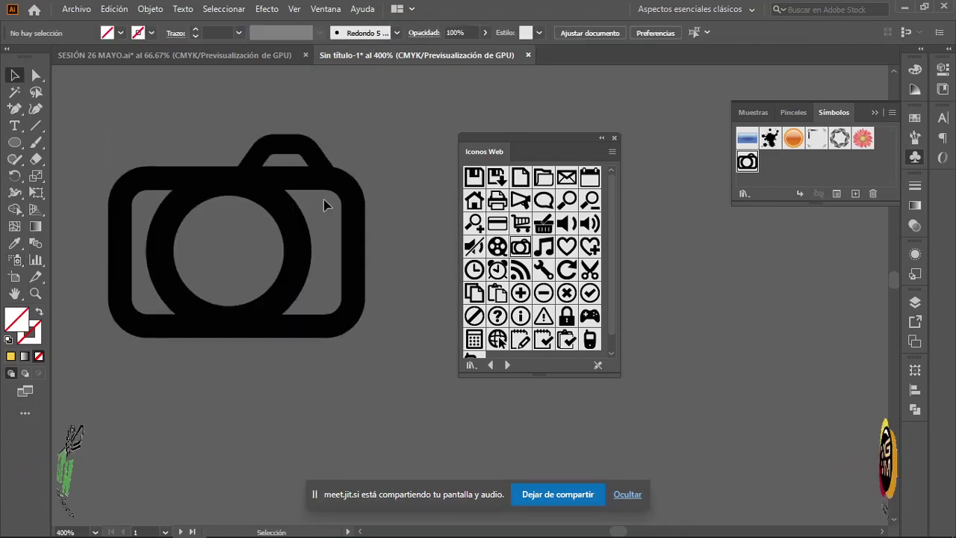
left_click(342, 181)
left_click_drag(348, 188, 361, 198)
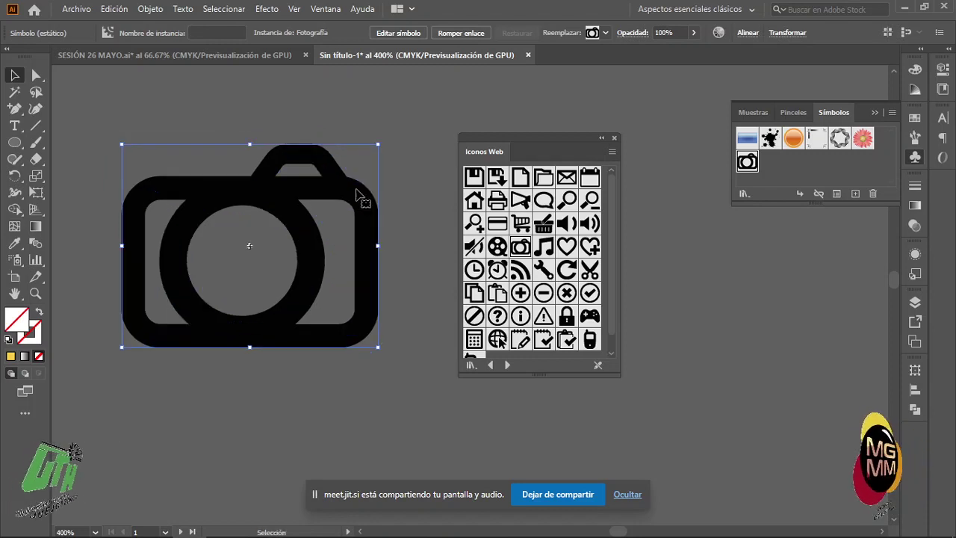
left_click(35, 75)
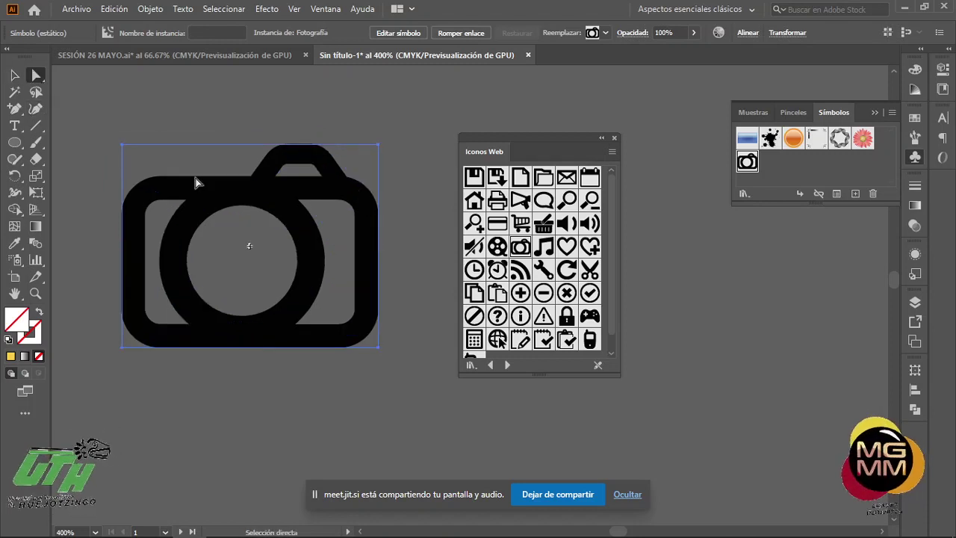
left_click_drag(196, 182, 282, 255)
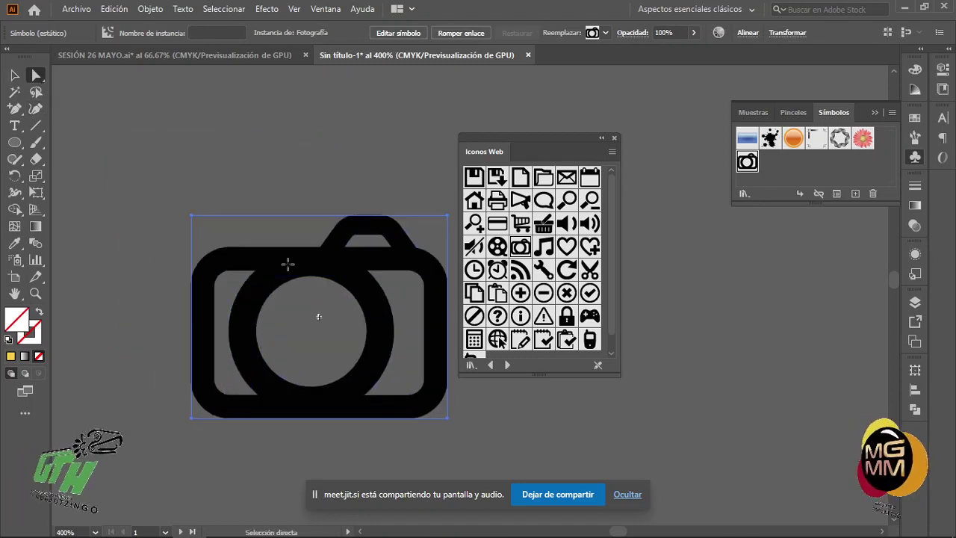
Expand the camera symbol into editable paths with the Objeto and Relleno options enabled
left_click(149, 9)
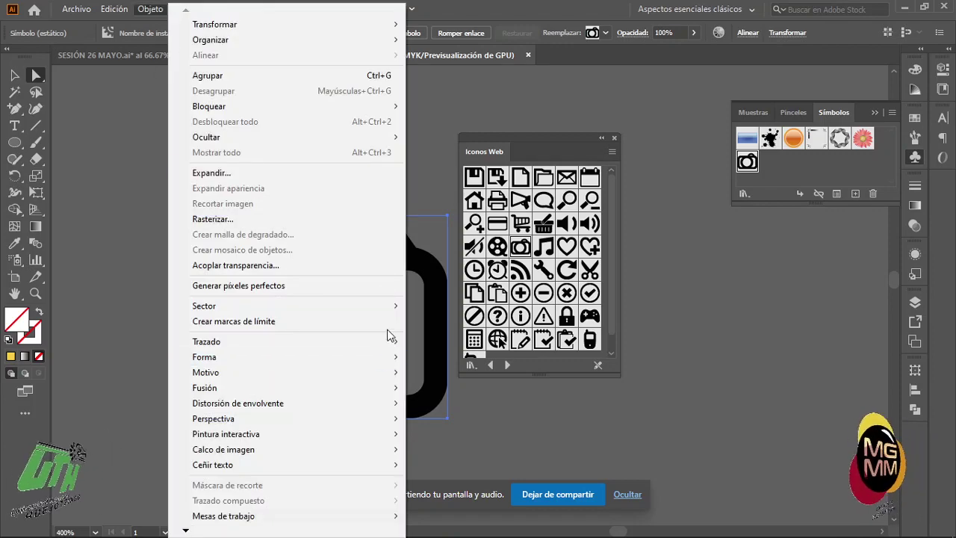
mouse_move(354, 315)
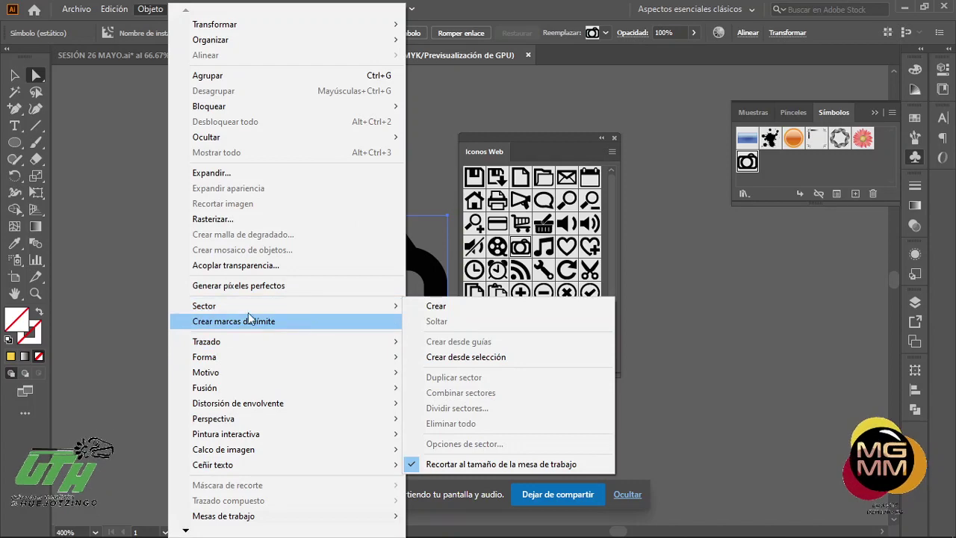
left_click(233, 173)
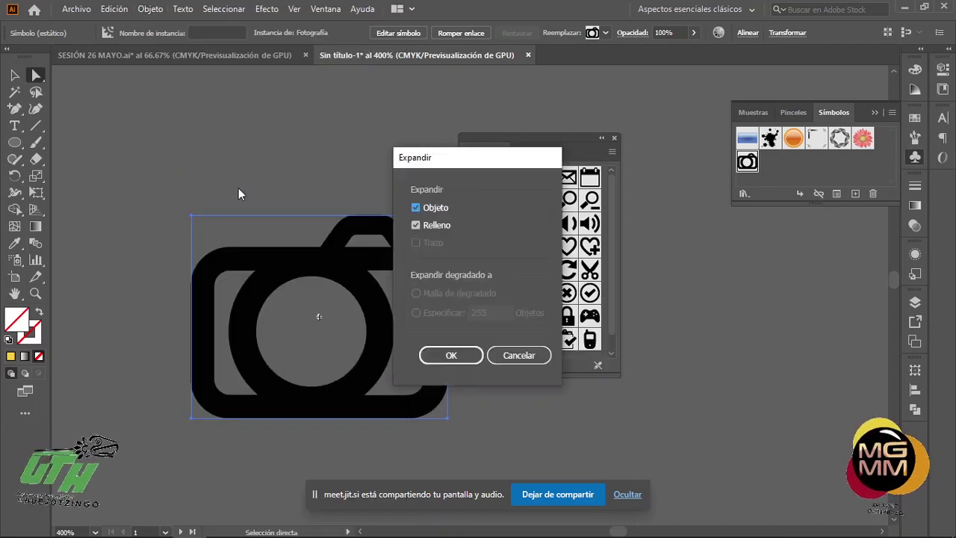
left_click(452, 355)
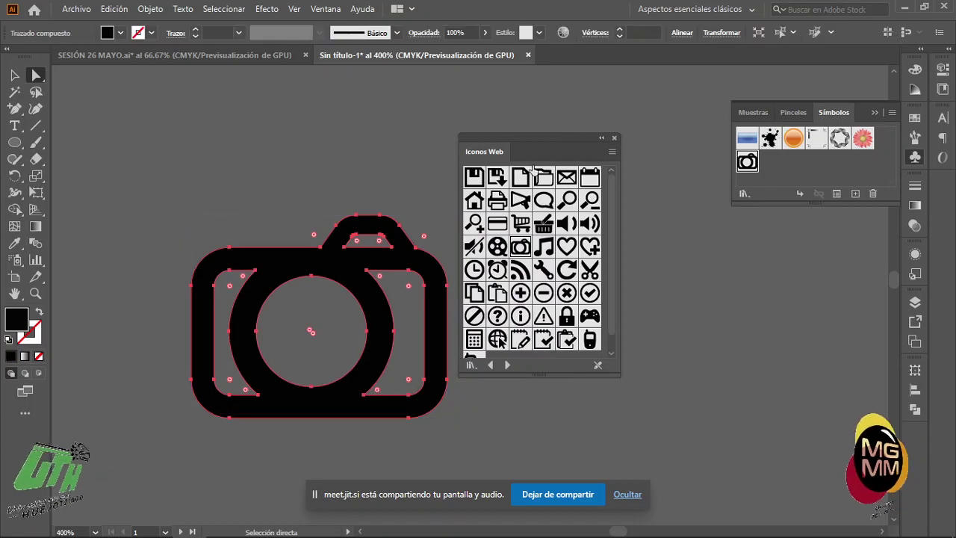
Move the Iconos Web library clear of the expanded camera and browse the symbol libraries from Indígena through Paquete de vectores florales
left_click_drag(558, 149, 638, 138)
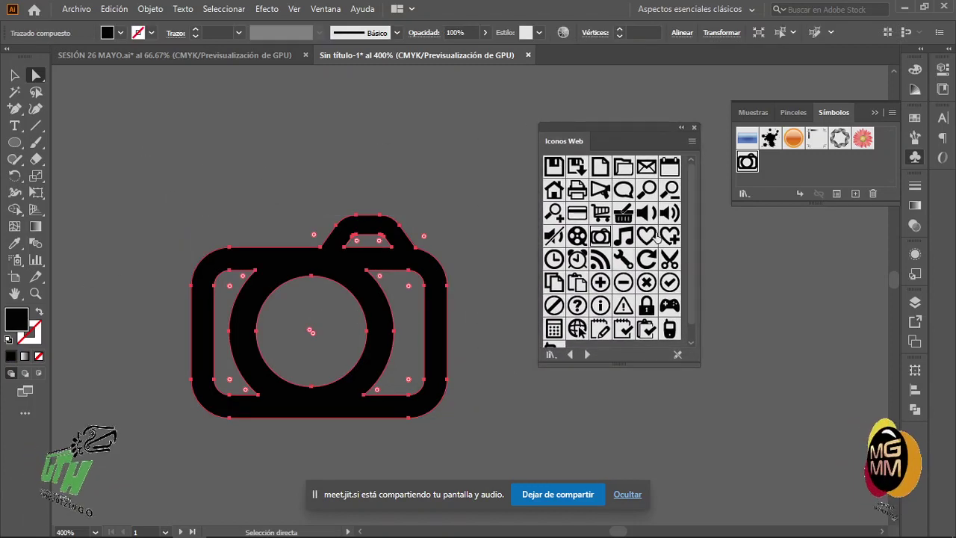
scroll(648, 284, "down", 1)
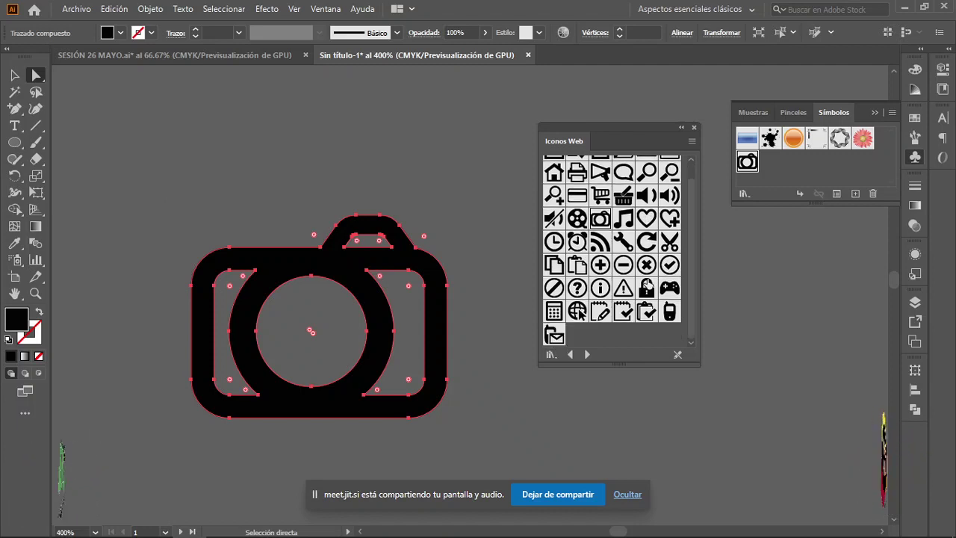
scroll(647, 286, "up", 1)
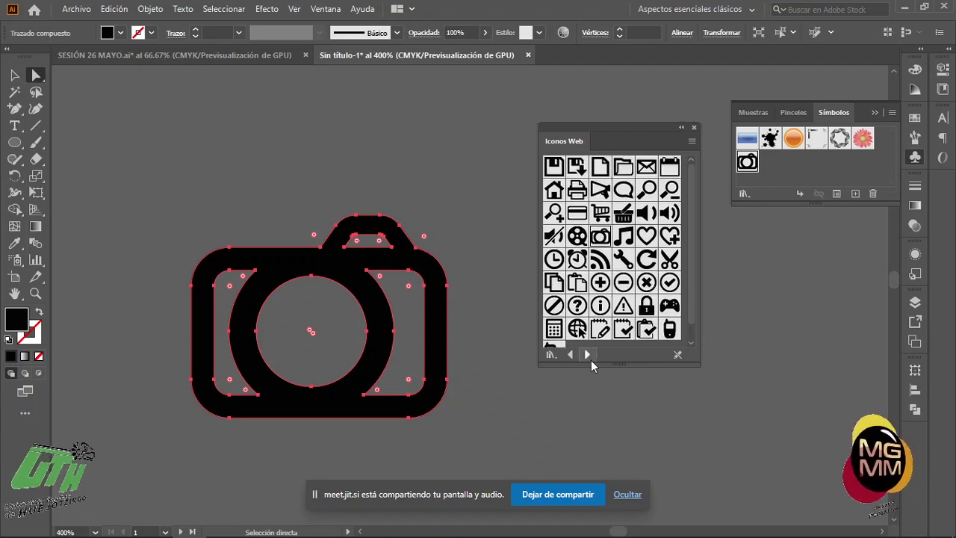
left_click(584, 357)
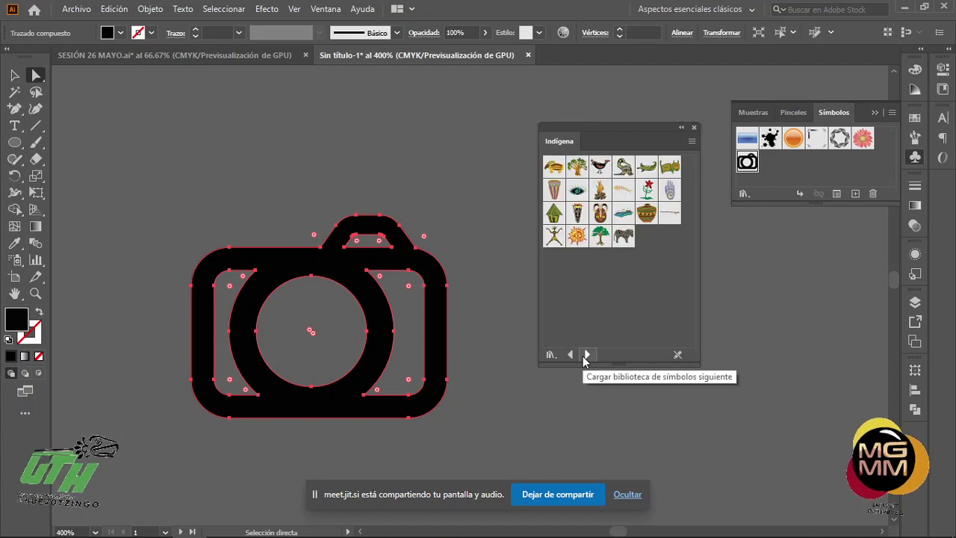
left_click(583, 356)
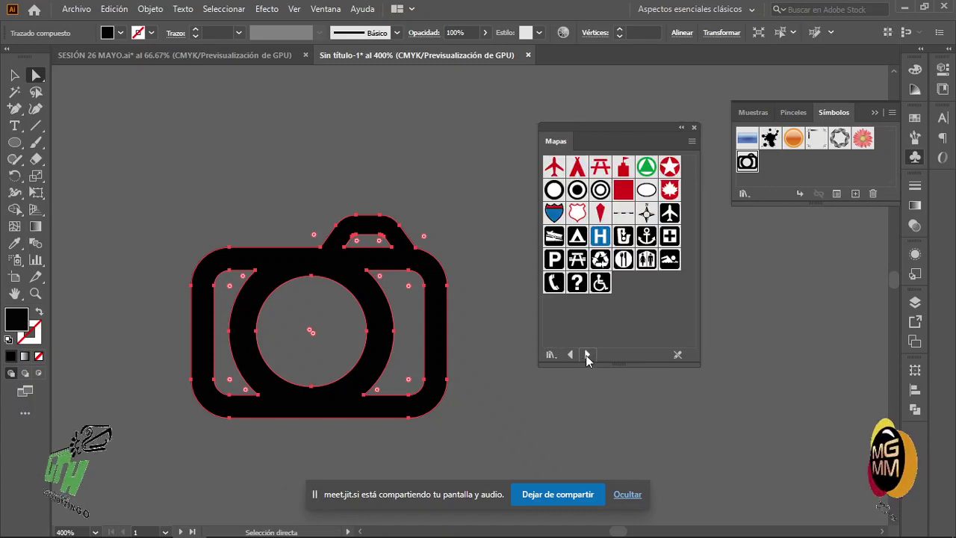
left_click(587, 354)
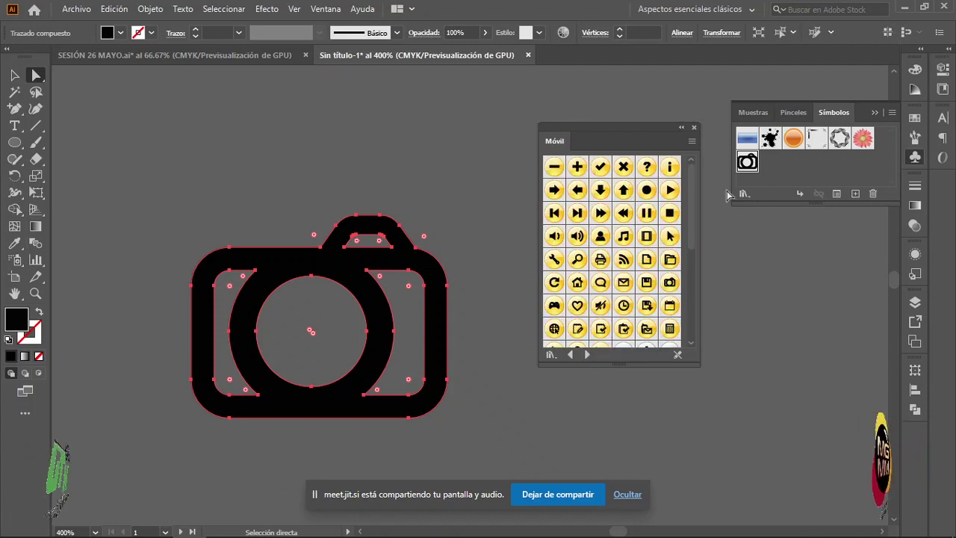
left_click(587, 355)
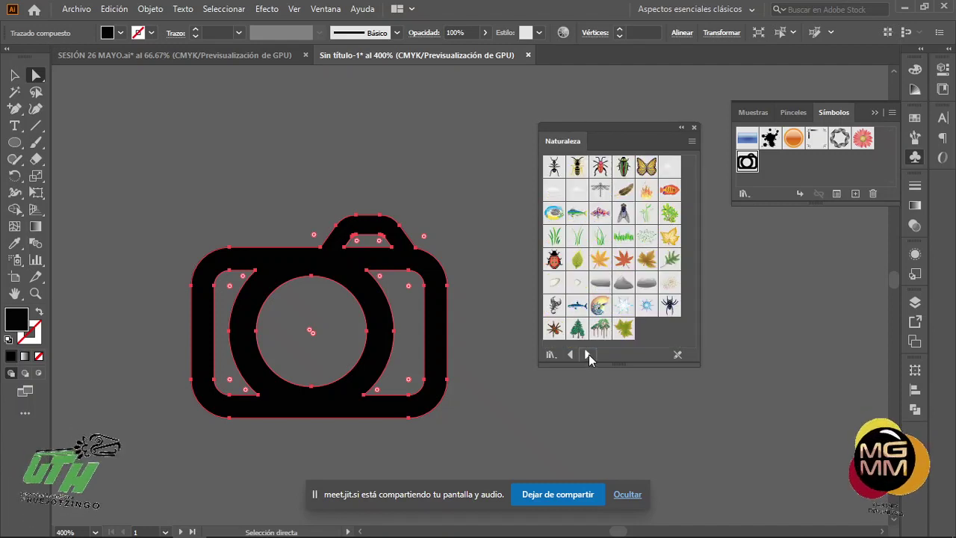
left_click(589, 354)
left_click(589, 354)
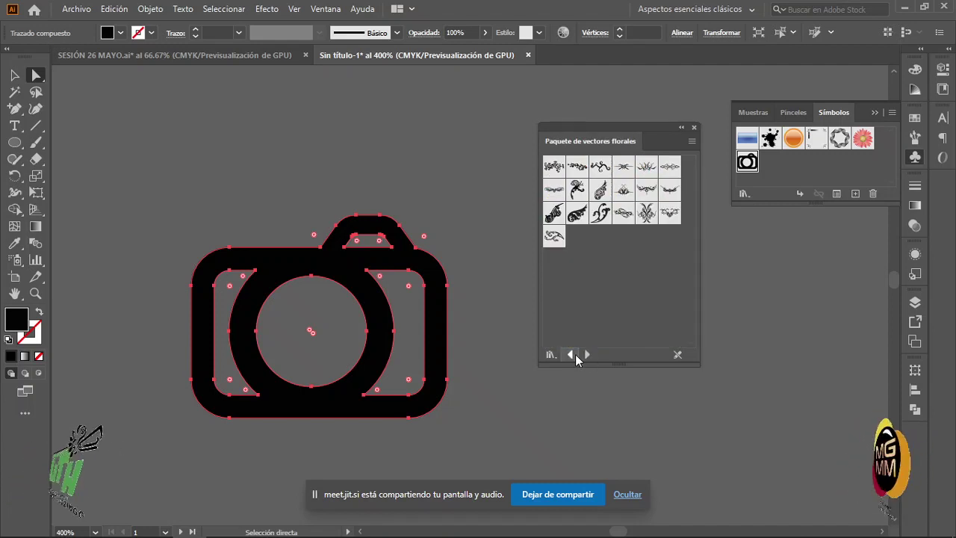
left_click(572, 354)
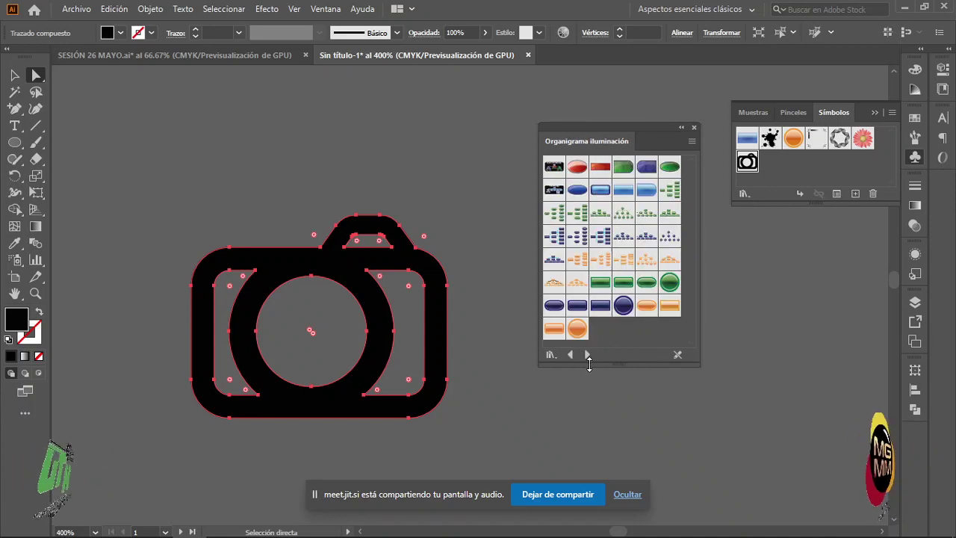
Browse the remaining vector pack, Pelo y pelaje, Retro and Símbolos 3D libraries, and load the Texturas artísticas symbol library
left_click(589, 355)
left_click(589, 355)
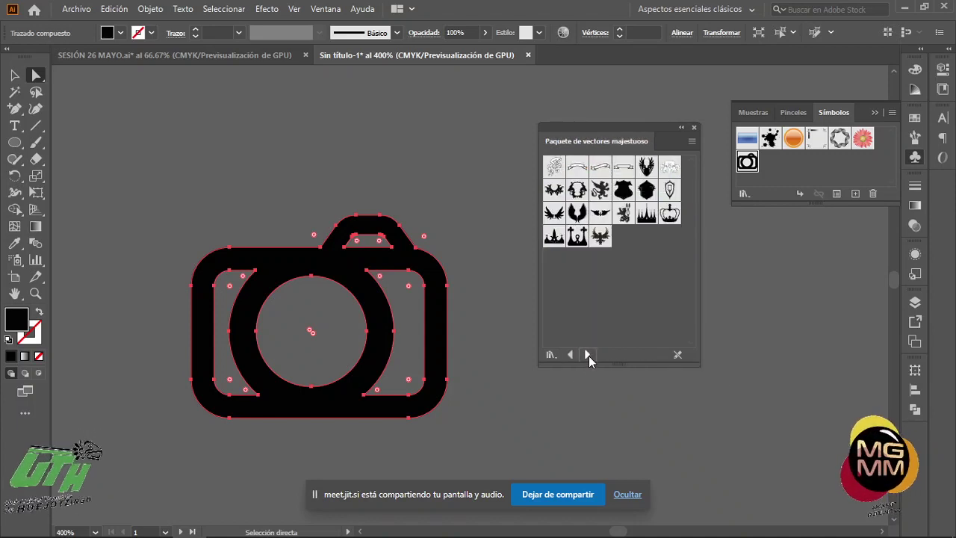
left_click(589, 355)
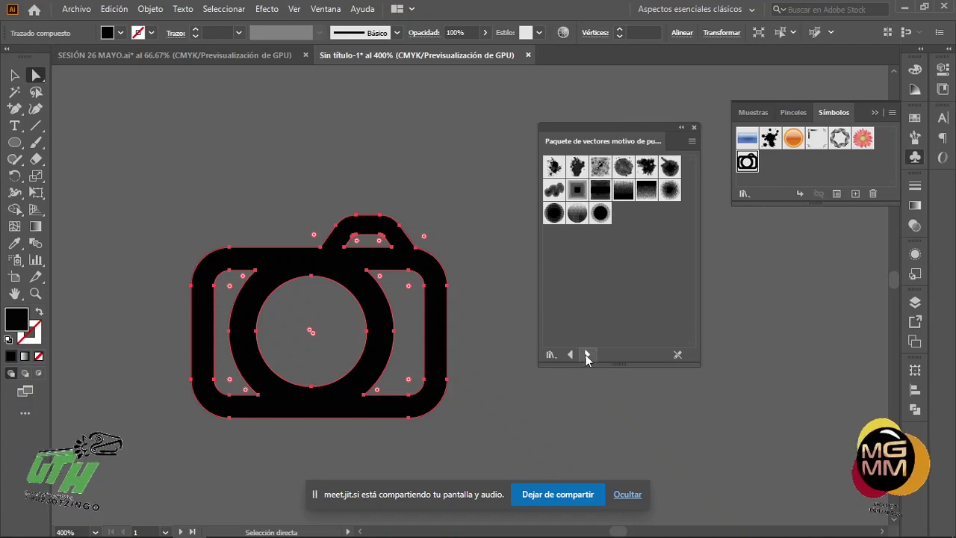
left_click(588, 355)
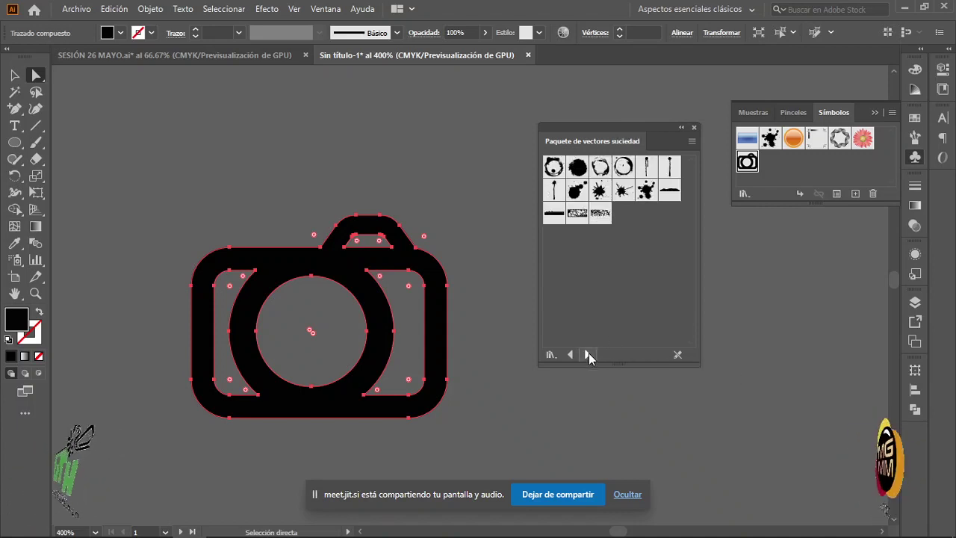
left_click(589, 355)
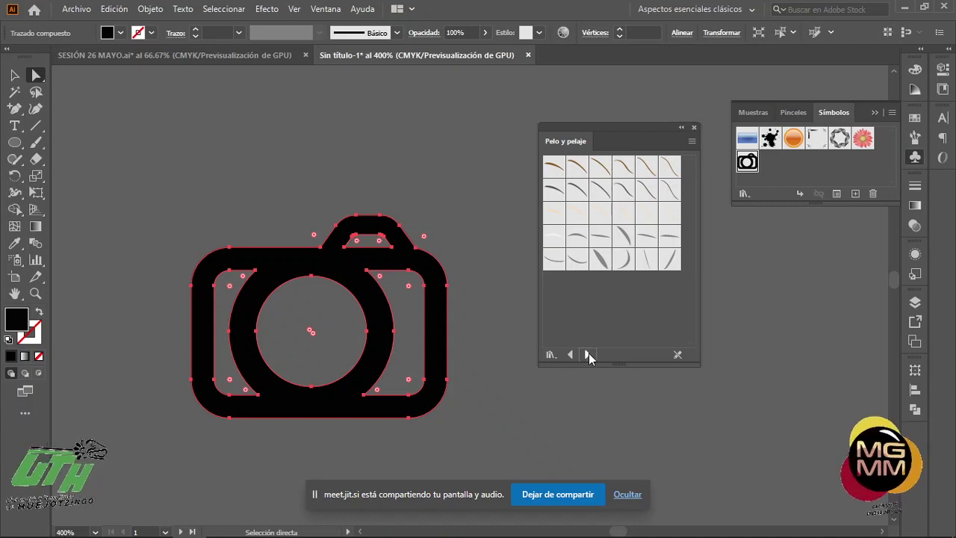
left_click(589, 355)
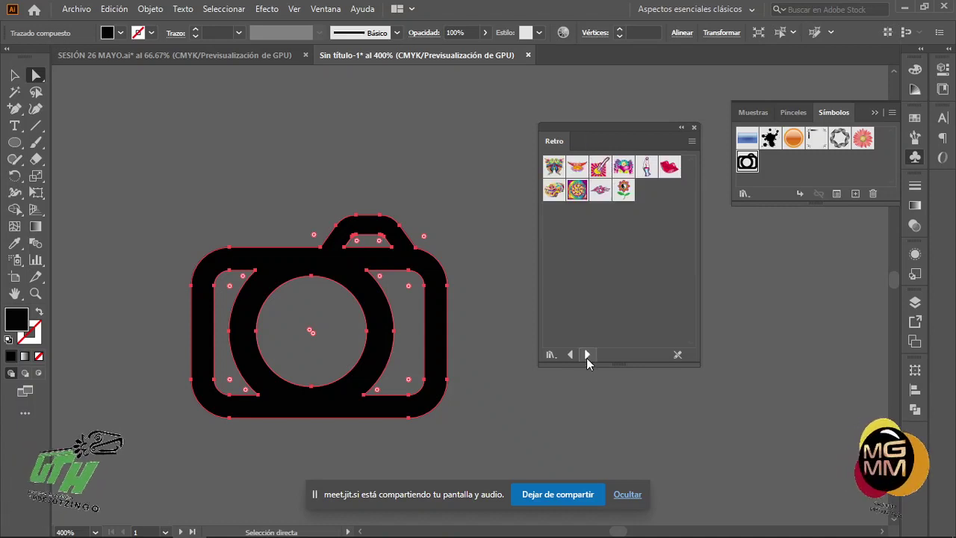
left_click(587, 355)
left_click(587, 355)
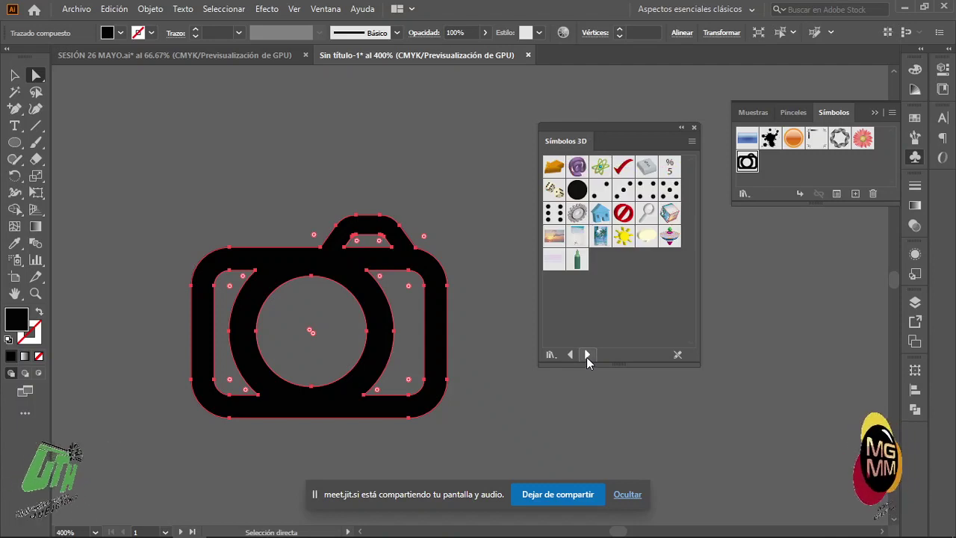
left_click(587, 355)
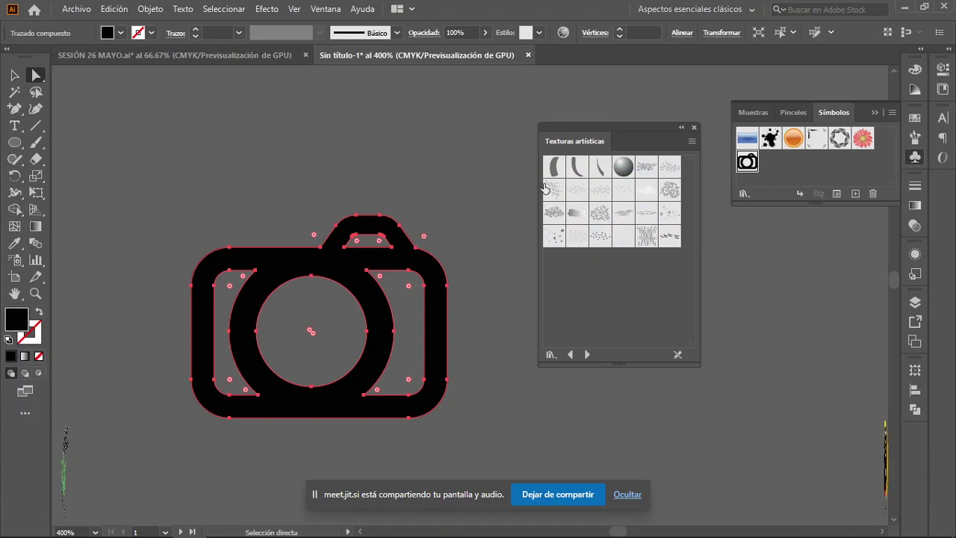
Spray the crosshatch symbol from Texturas artísticas over the camera and the empty canvas around it with the Symbol Sprayer
left_click(544, 188)
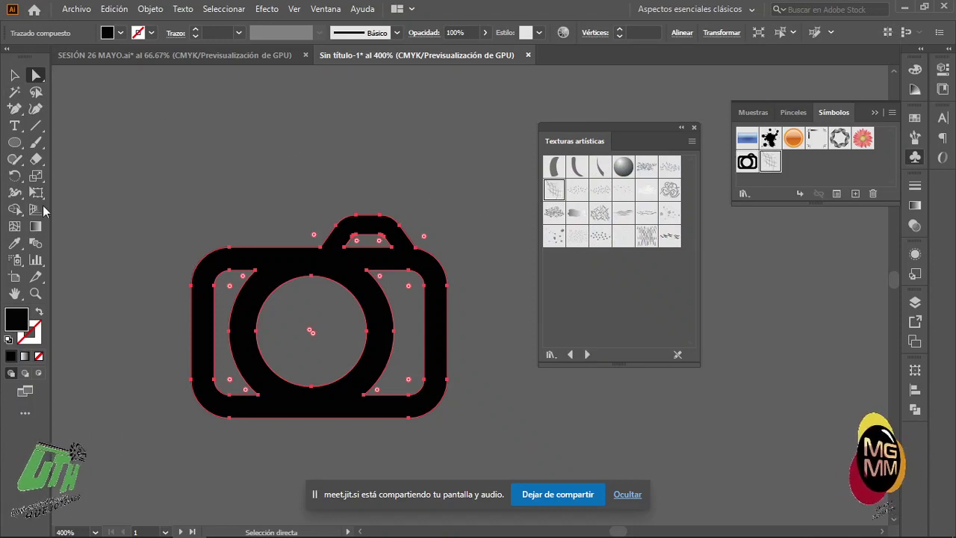
left_click(14, 259)
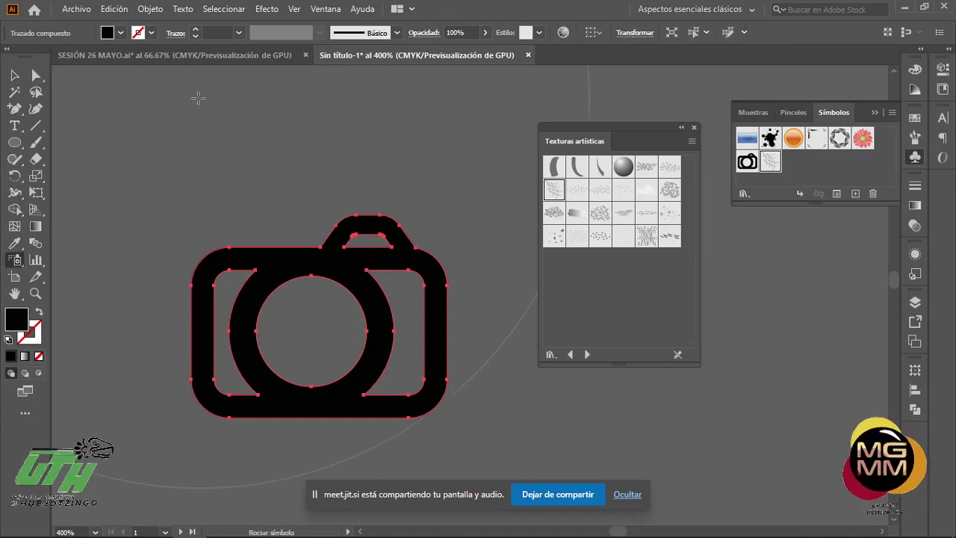
mouse_move(187, 112)
left_mouse_down()
mouse_move(224, 186)
mouse_move(299, 247)
left_mouse_up()
key("ctrl+minus")
key("ctrl+minus")
key("ctrl+minus")
key("ctrl+minus")
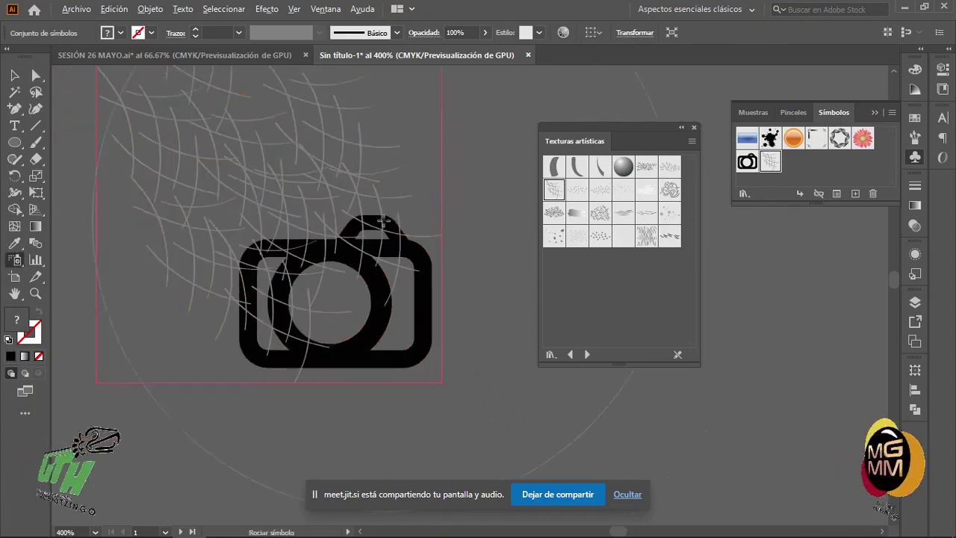
mouse_move(191, 119)
left_mouse_down()
mouse_move(256, 177)
mouse_move(187, 172)
mouse_move(176, 149)
left_mouse_up()
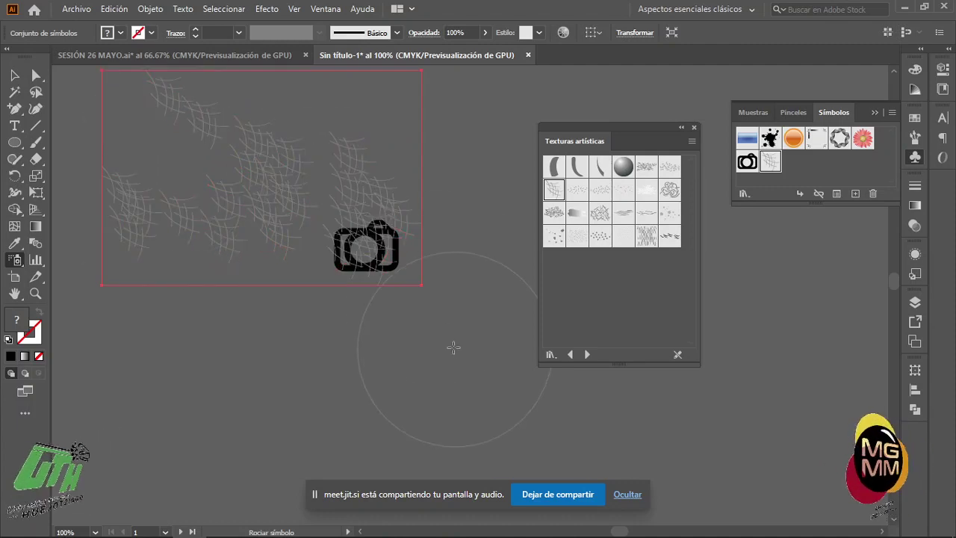
Spray the speckled texture, fifth symbol in the first row of Texturas artísticas, onto the canvas beside the crosshatch texture
scroll(403, 320, "down", 2)
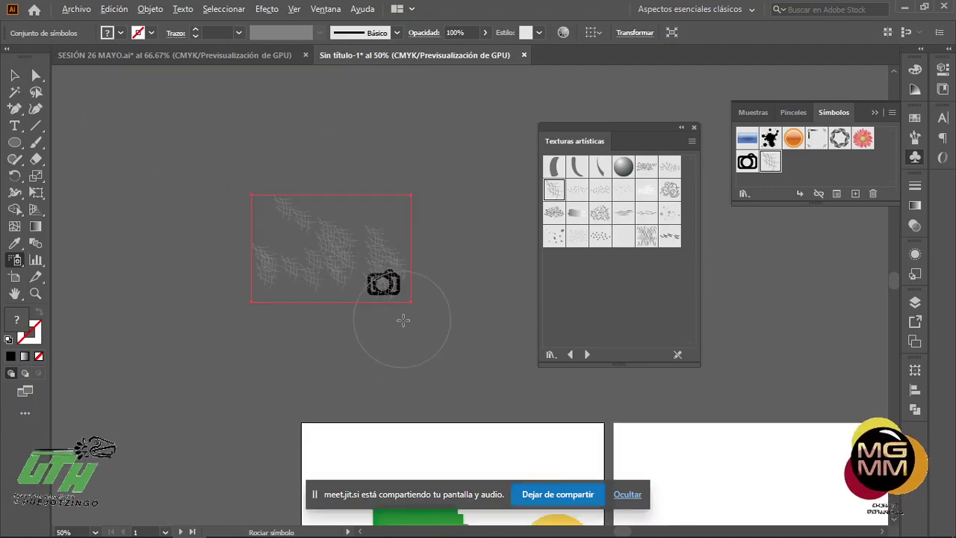
left_click(646, 166)
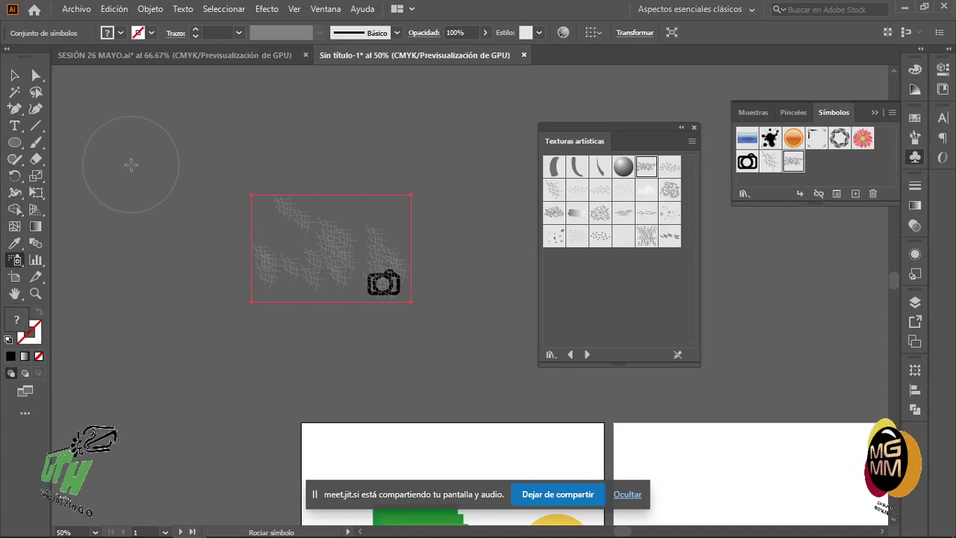
mouse_move(131, 165)
left_mouse_down()
mouse_move(154, 305)
mouse_move(160, 277)
left_mouse_up()
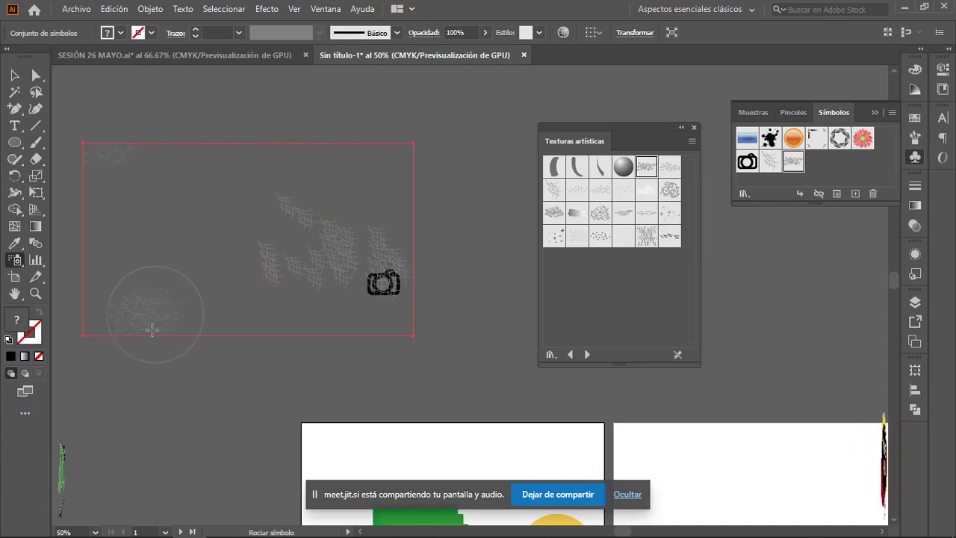
scroll(152, 330, "up", 6)
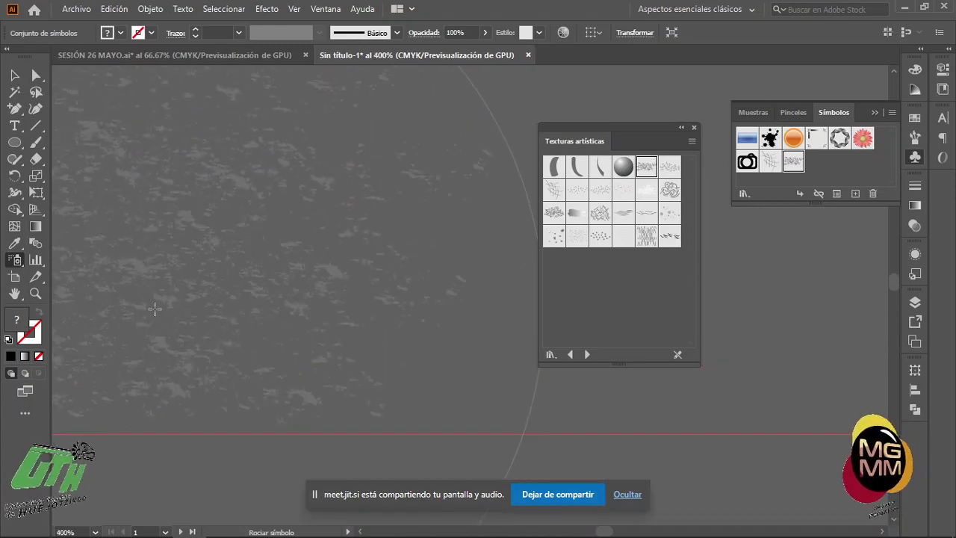
scroll(263, 250, "down", 3)
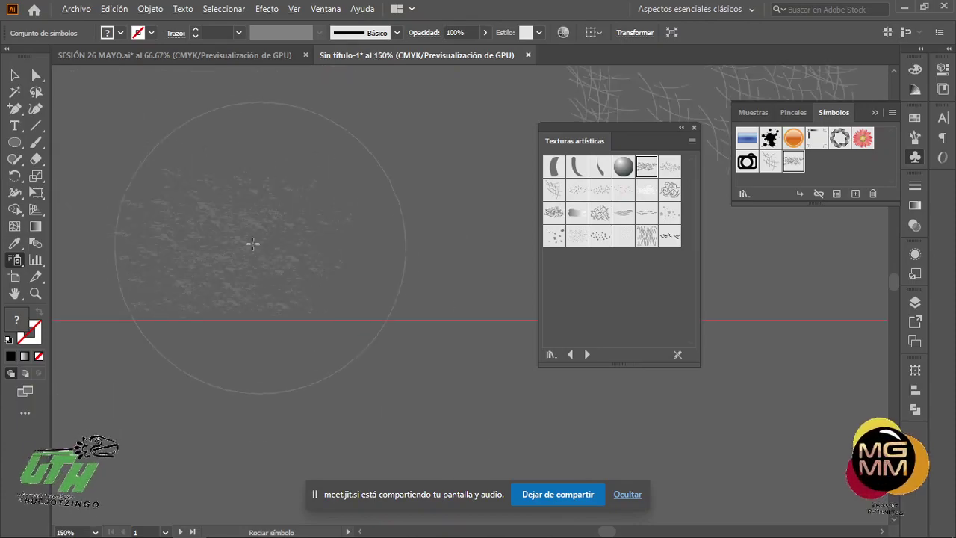
mouse_move(253, 244)
left_mouse_down()
mouse_move(400, 220)
mouse_move(358, 235)
mouse_move(354, 307)
mouse_move(343, 267)
mouse_move(216, 257)
mouse_move(203, 309)
mouse_move(359, 286)
left_mouse_up()
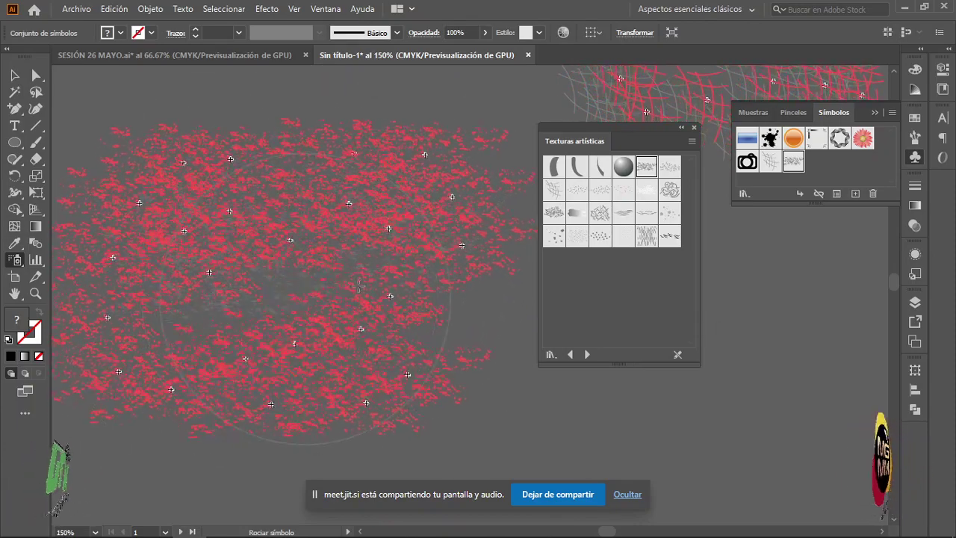
scroll(358, 286, "down", 3)
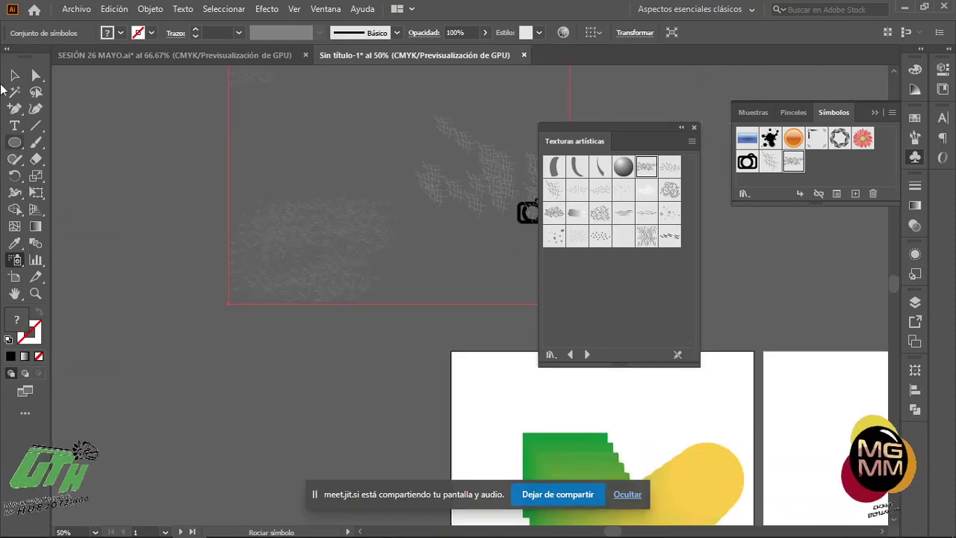
Select the sprayed symbol set, move it up and to the left away from the camera, and deselect it
left_click(15, 75)
left_click(171, 128)
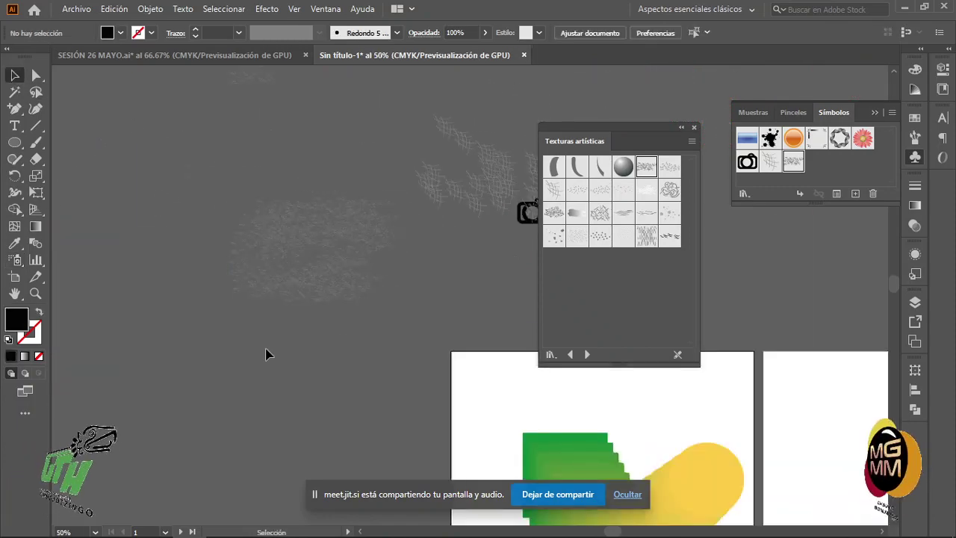
scroll(348, 338, "down", 2)
left_click(346, 314)
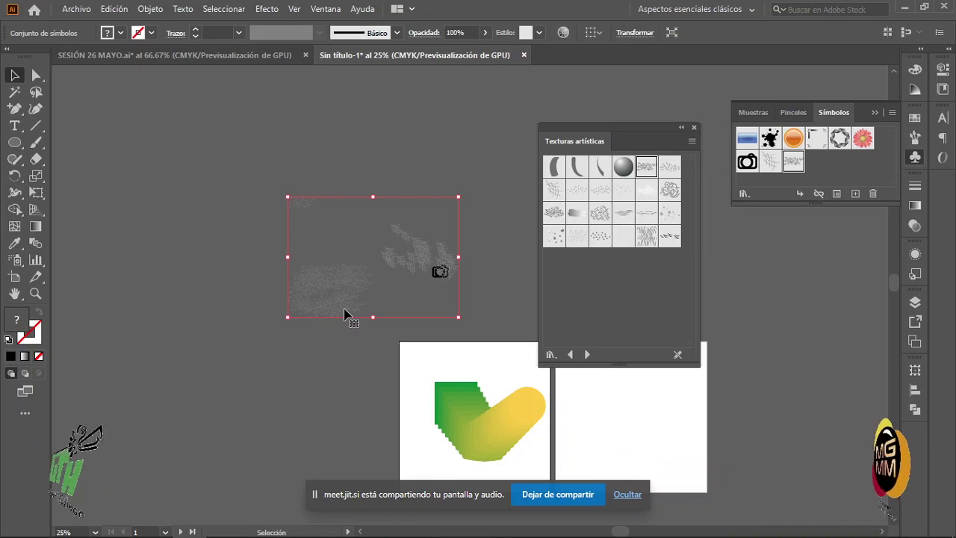
left_click_drag(346, 314, 310, 254)
left_click(306, 359)
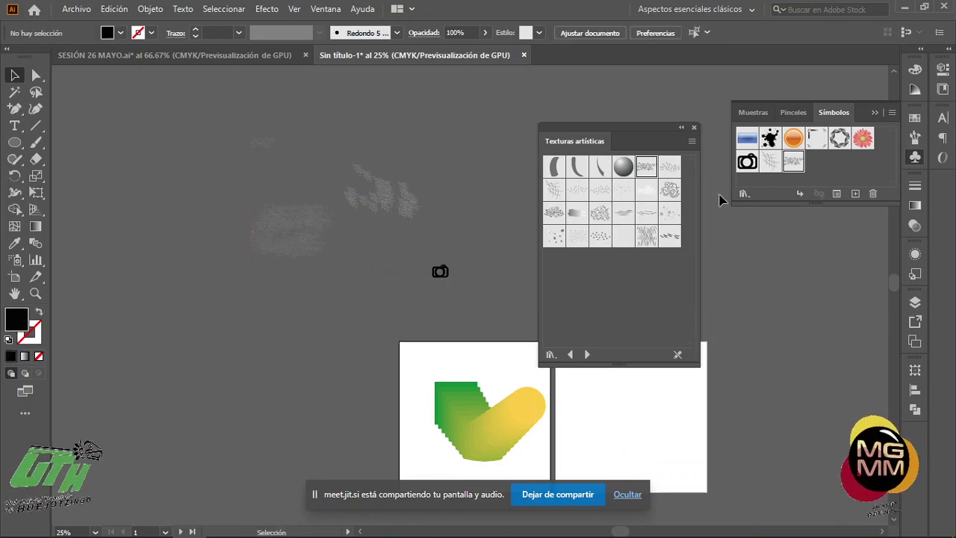
Activate the Column Graph tool and view the available graph tool variants
left_click(36, 260)
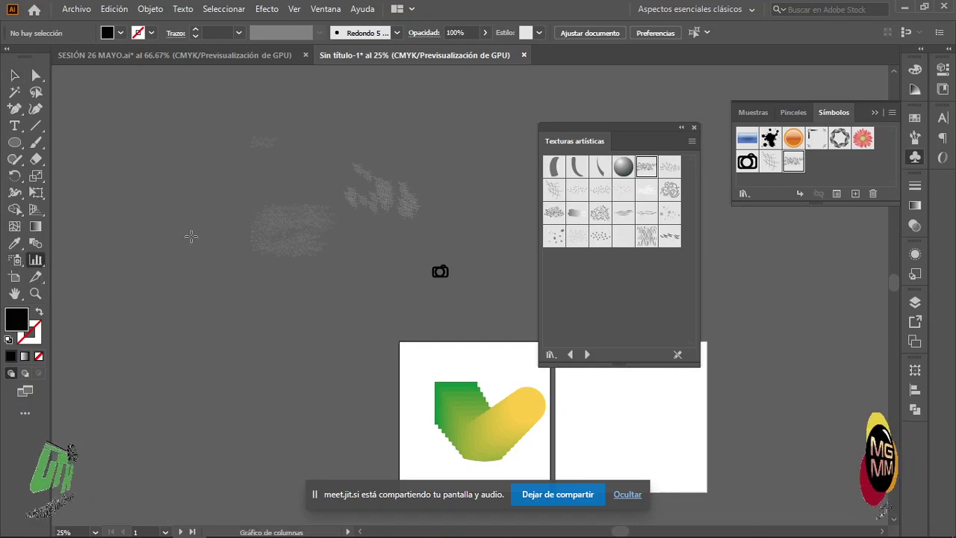
left_click(37, 263)
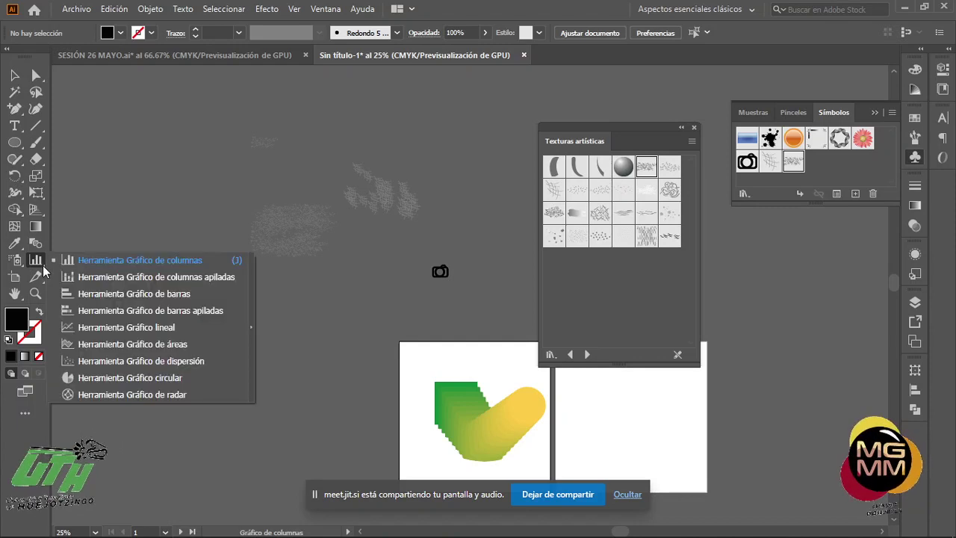
left_click(30, 65)
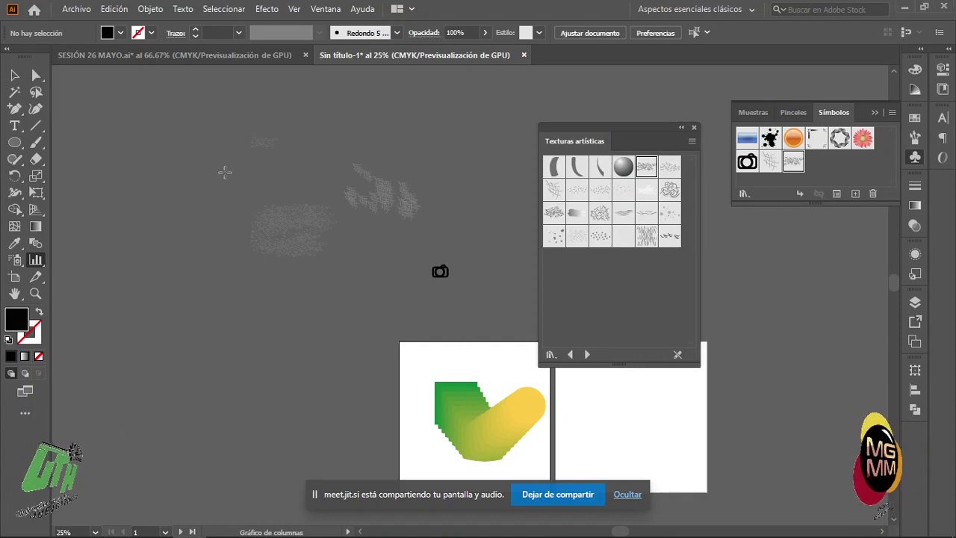
Select the sprayed texture set together with the camera above the artboards and delete them
key("v")
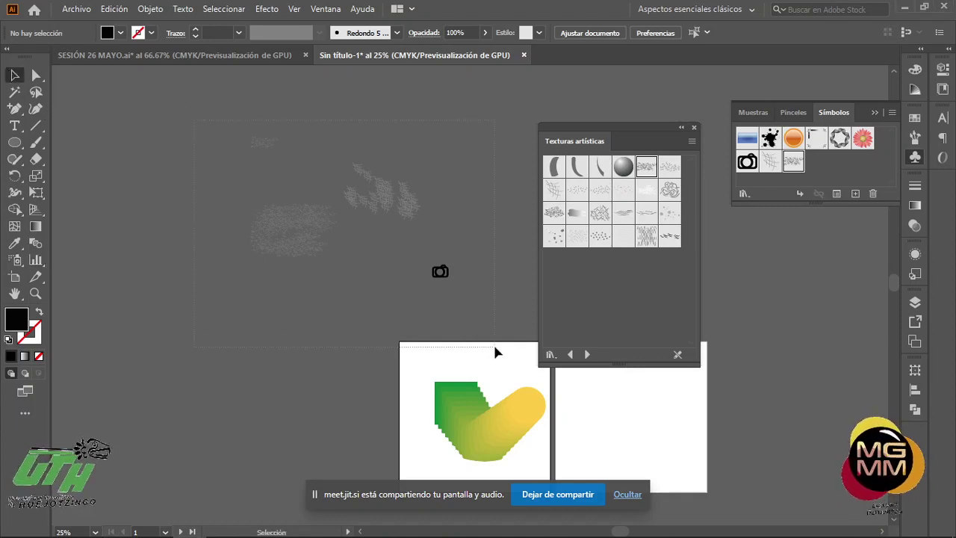
key("Delete")
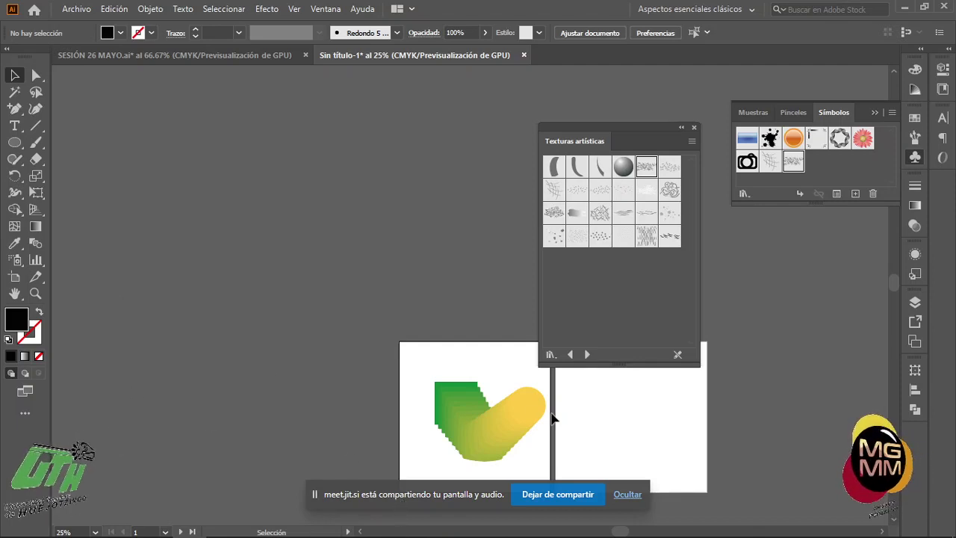
Delete the green-to-yellow blend on the first artboard and close the Texturas artísticas symbol library
left_click(507, 426)
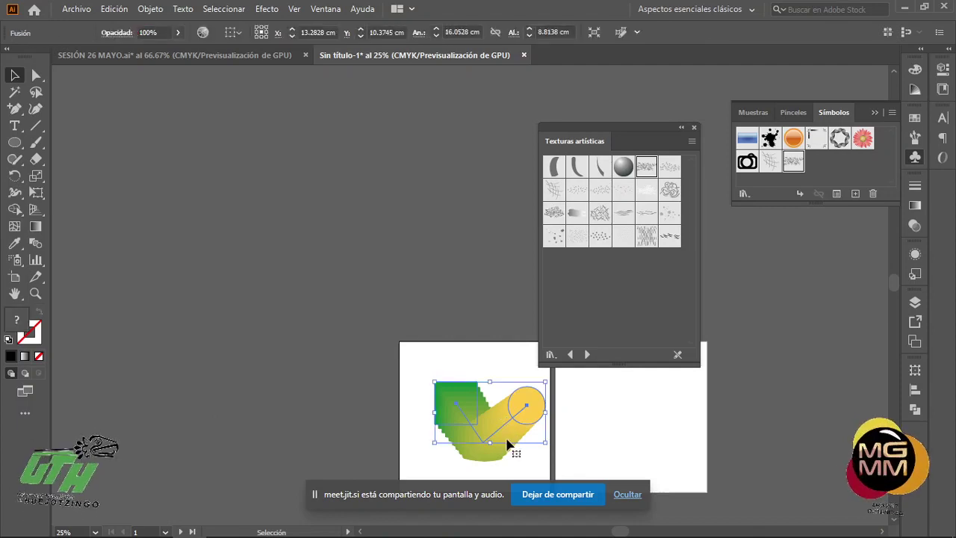
key("Delete")
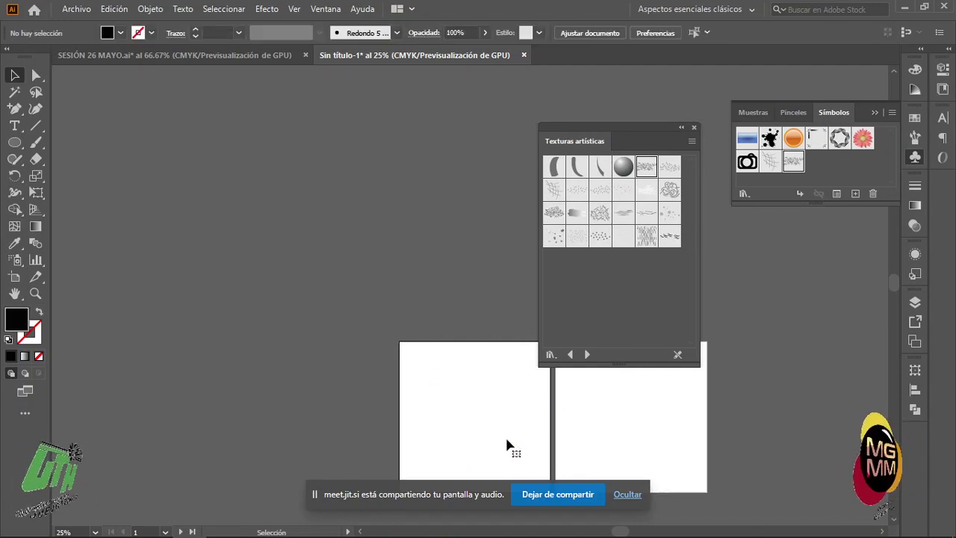
left_click(695, 127)
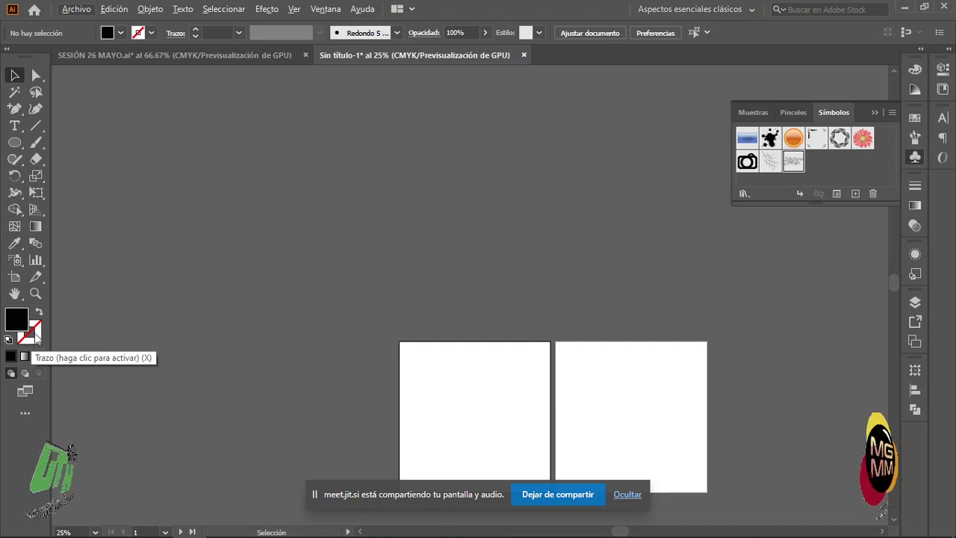
Sample the gray canvas background with the Eyedropper and draw a large circle with that fill beside and above the artboards
left_click(15, 247)
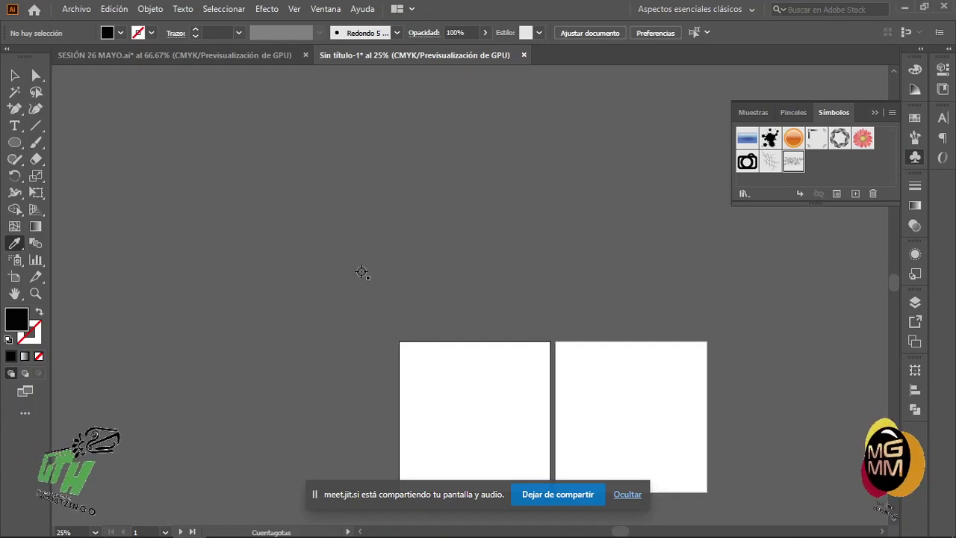
left_click(356, 283)
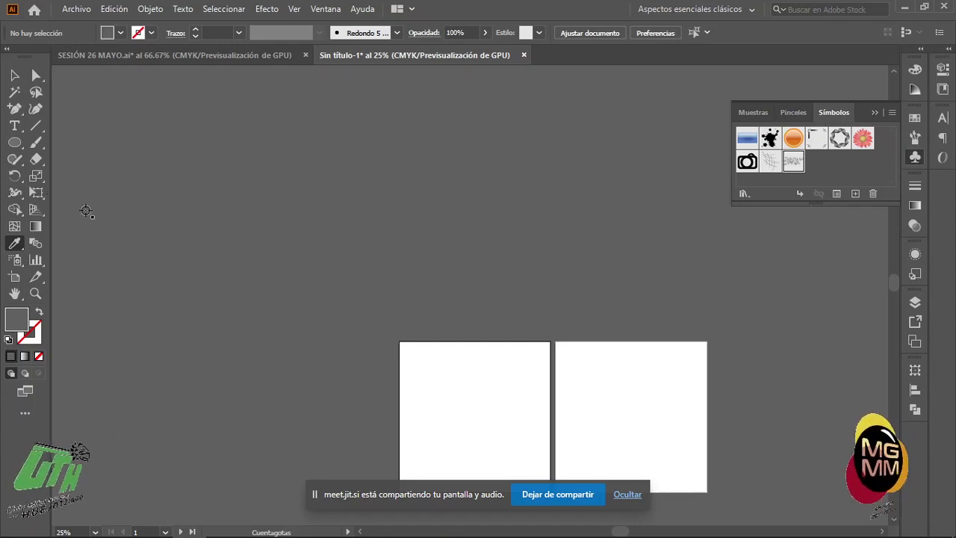
key("l")
left_click_drag(163, 181, 322, 338)
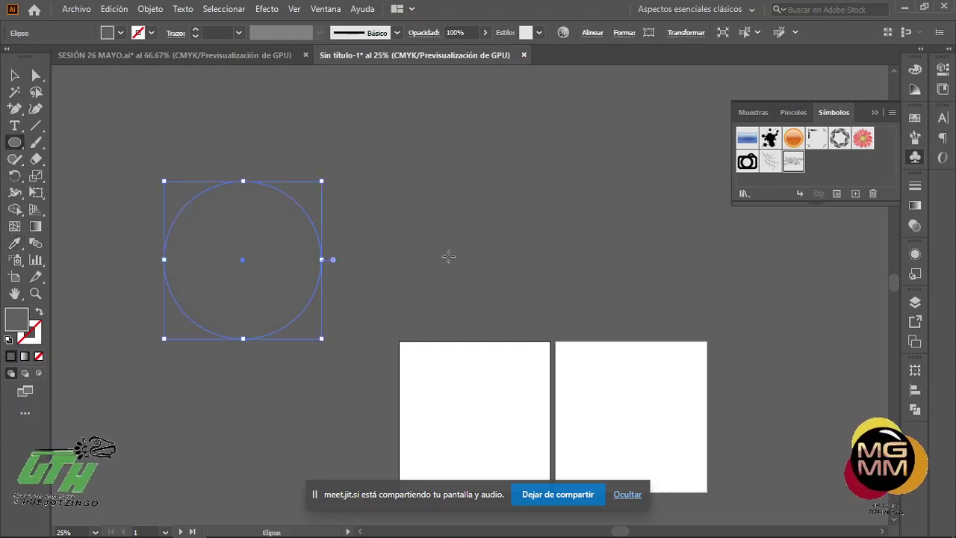
Fill the circle with the red-orange swatch and deselect it
left_click(915, 118)
left_click(859, 158)
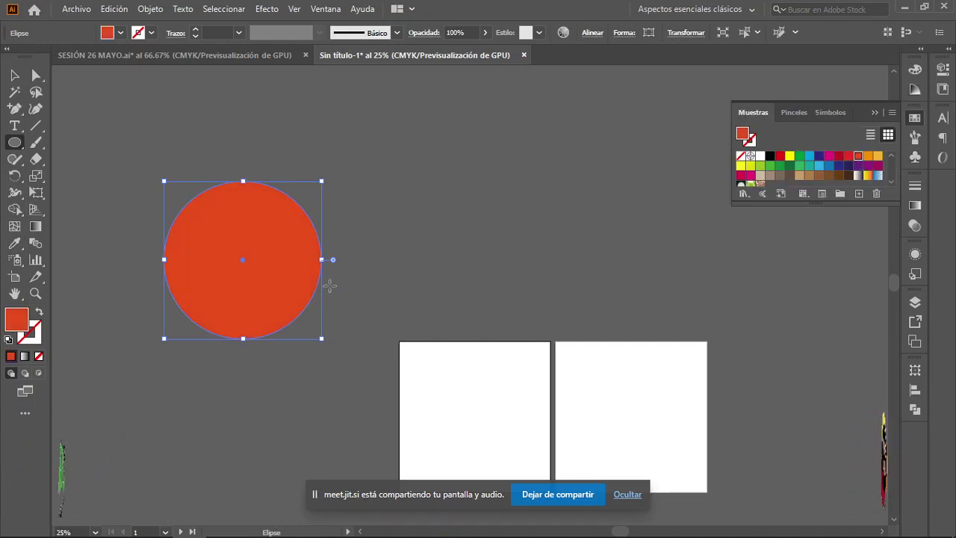
key("v")
left_click(420, 266)
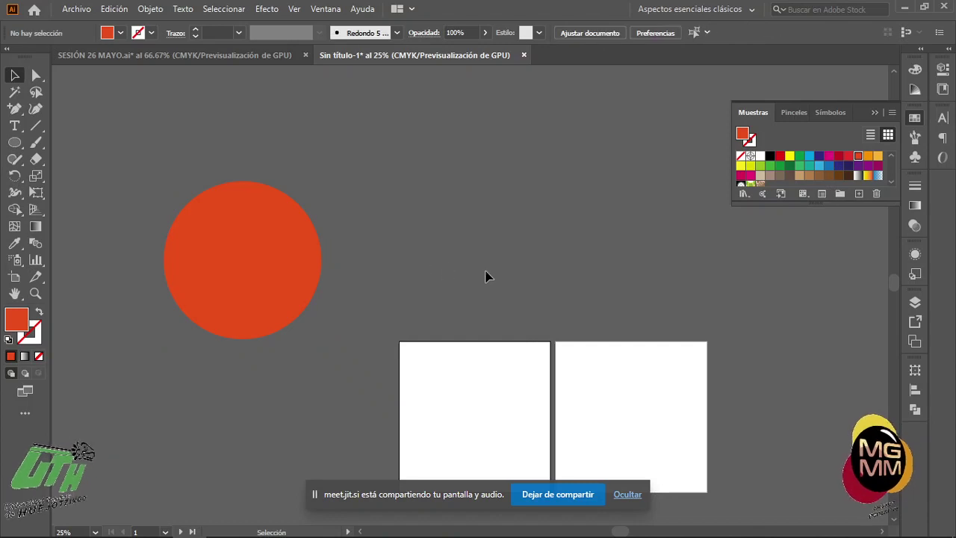
Draw a small square above the first artboard and fill it with the black swatch
key("m")
left_click_drag(444, 233, 529, 302)
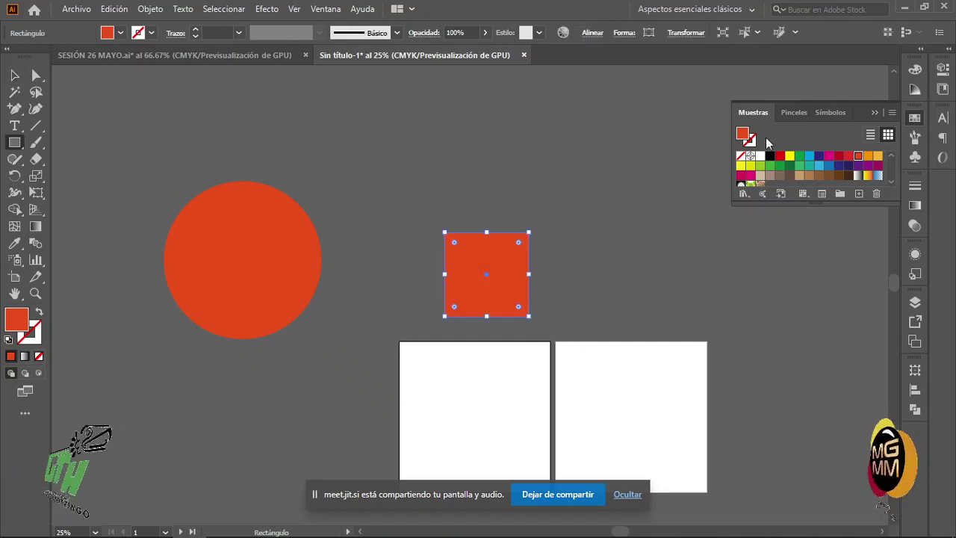
left_click(788, 157)
left_click(780, 157)
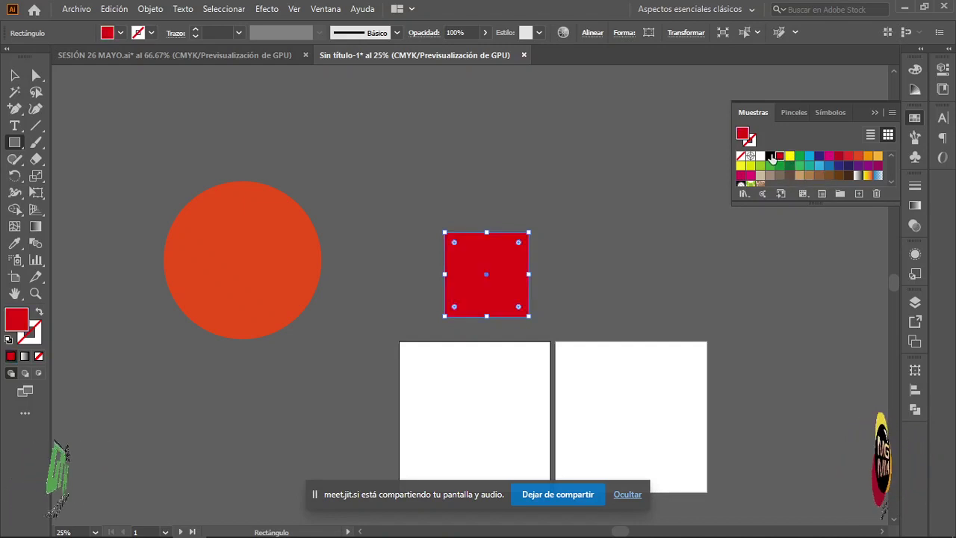
left_click(769, 158)
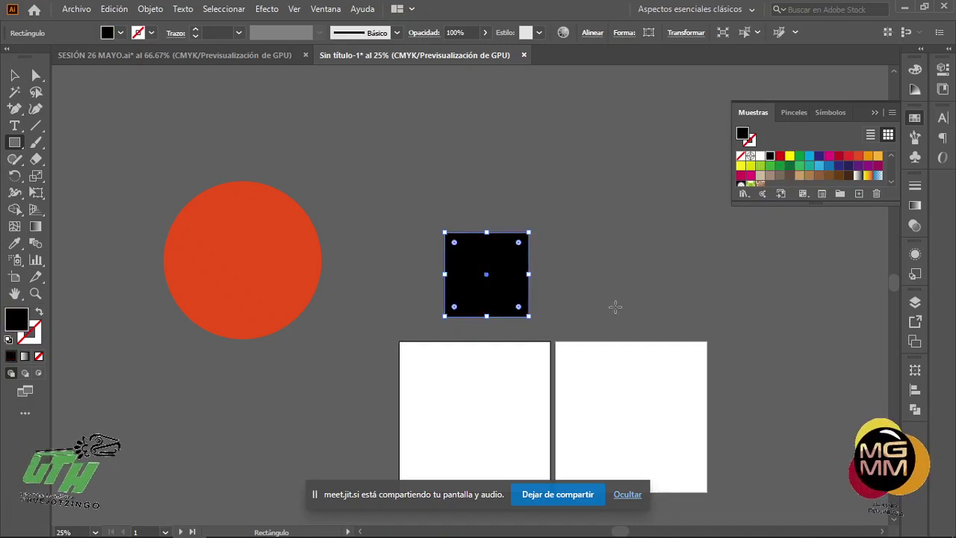
Recolour the square with the Eyedropper, sampling the white artboard, the gray canvas and finally the red-orange circle, and deselect it
key("i")
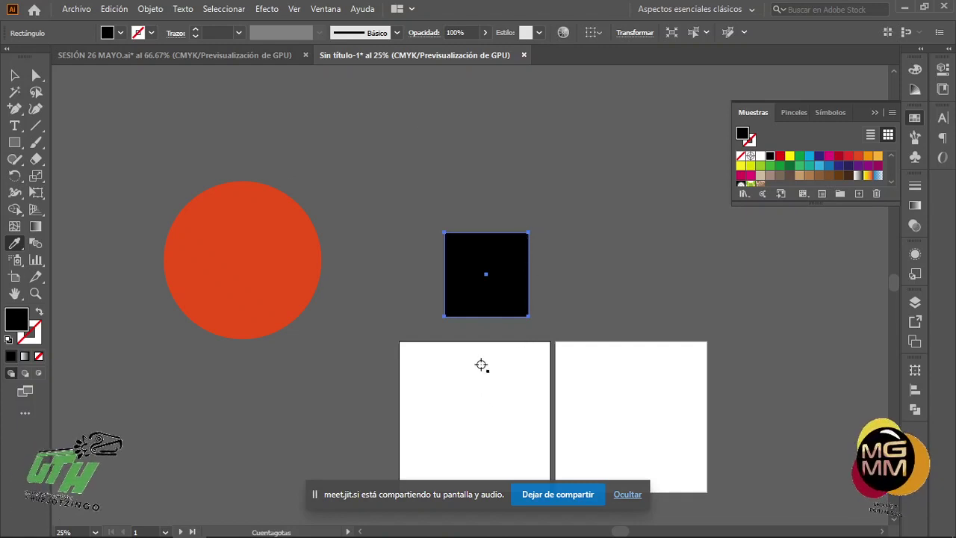
left_click(463, 404)
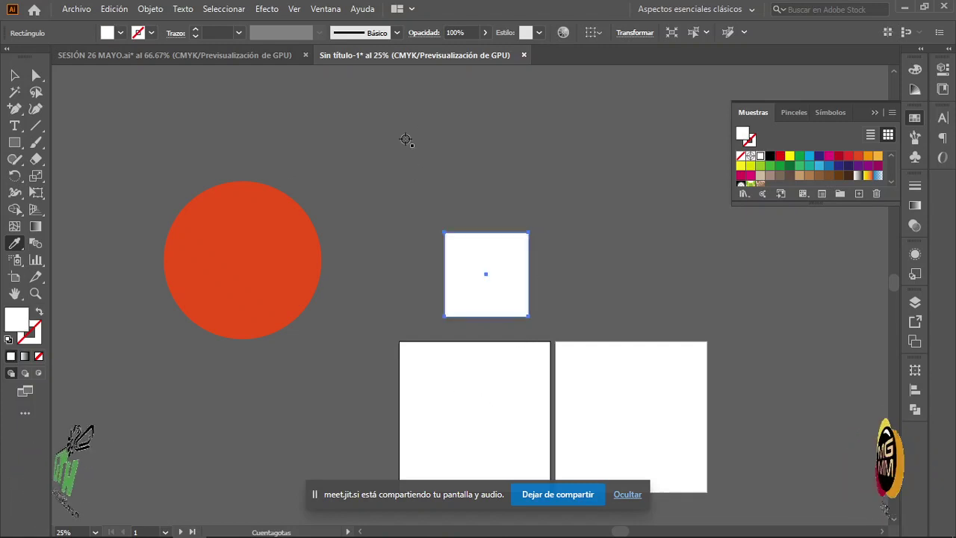
left_click(405, 141)
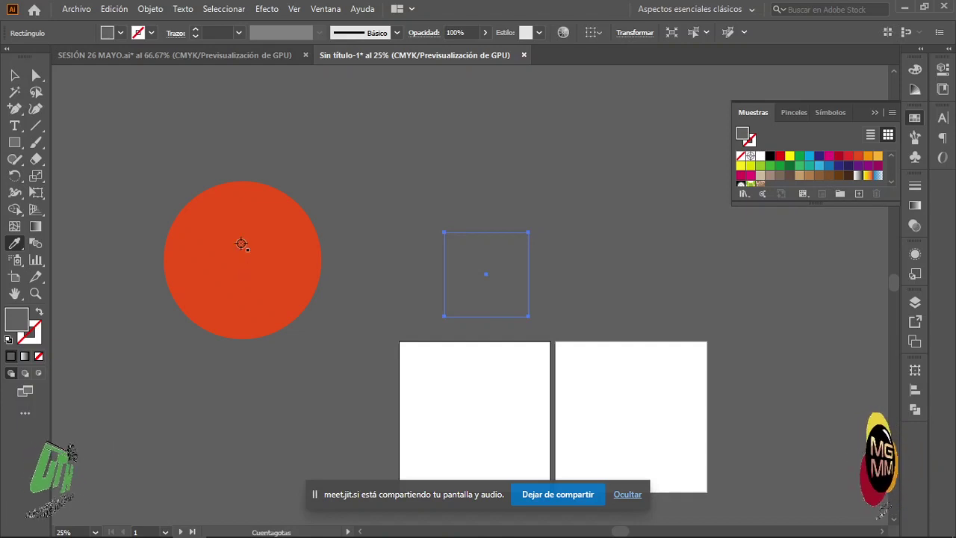
left_click(241, 244)
key("v")
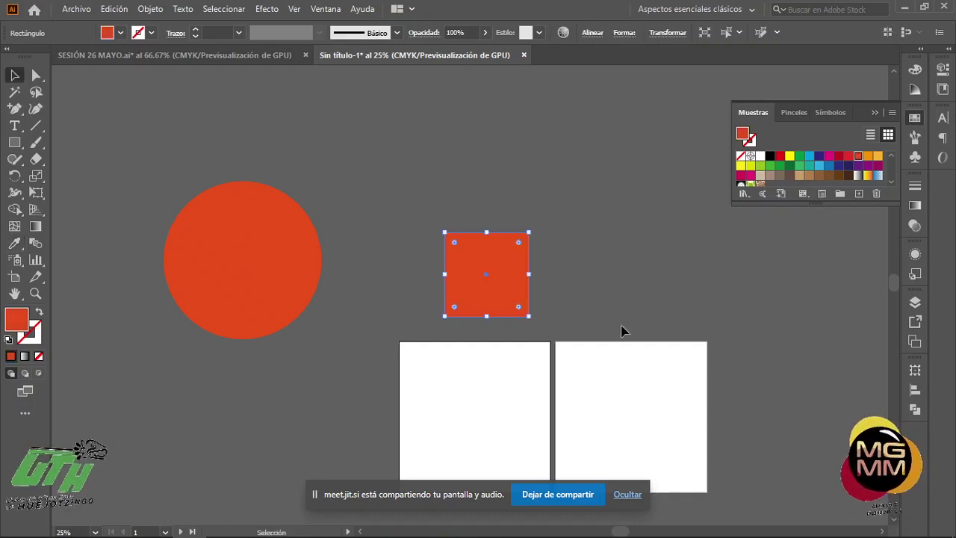
left_click(170, 343)
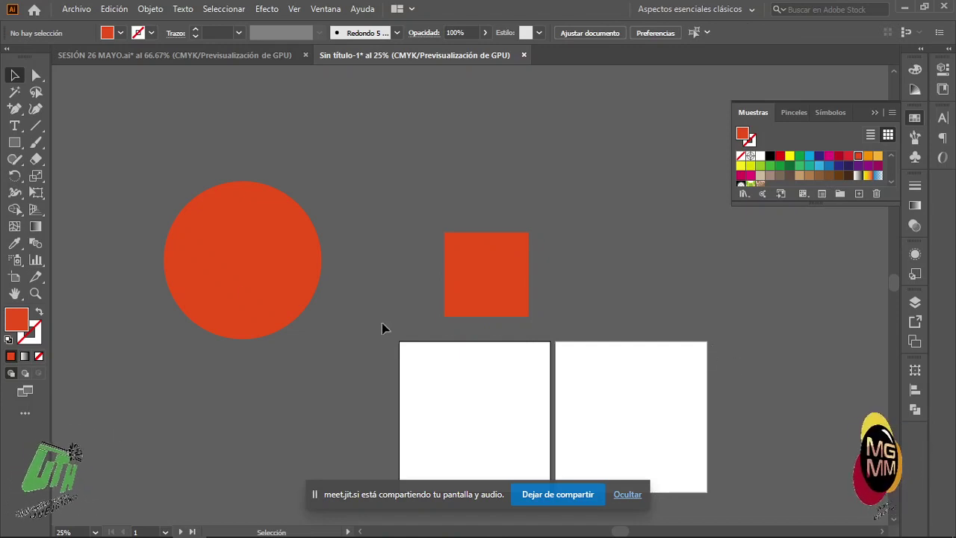
Select the square and recolour it with the Eyedropper, sampling the gray canvas and finally the first artboard's white
left_click(493, 270)
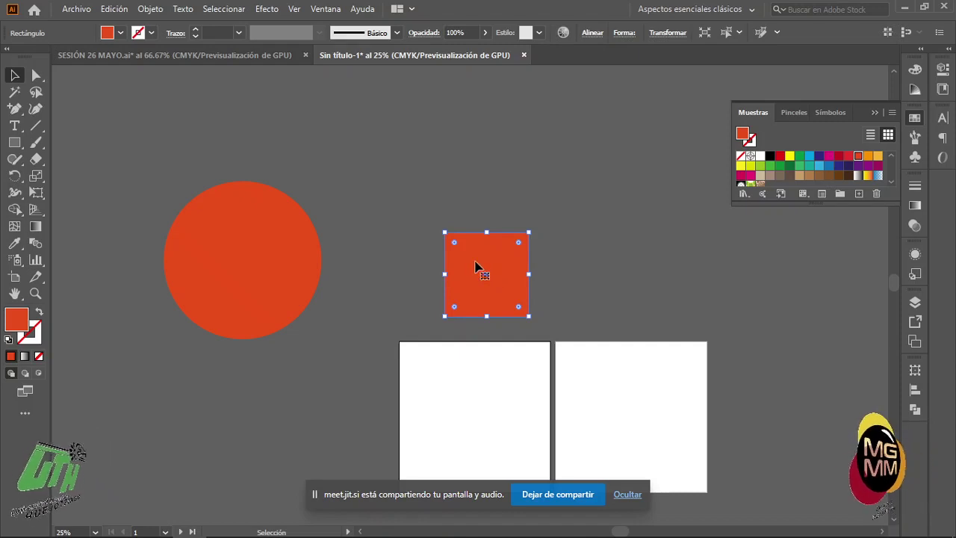
key("i")
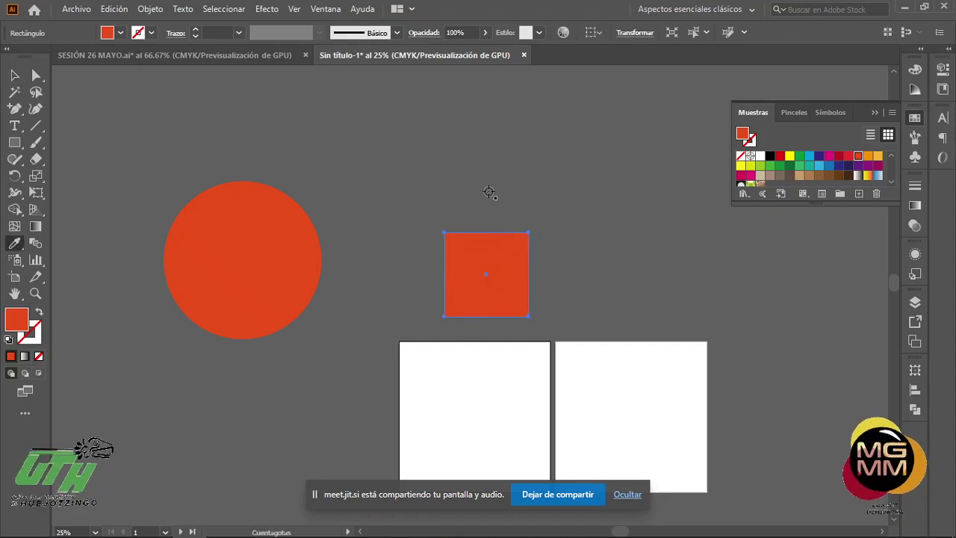
left_click(403, 298)
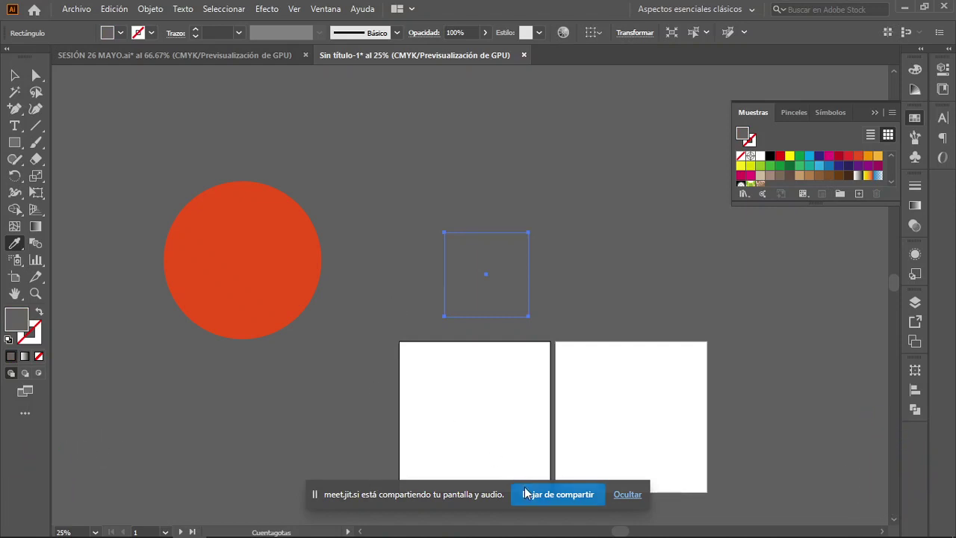
left_click(505, 423)
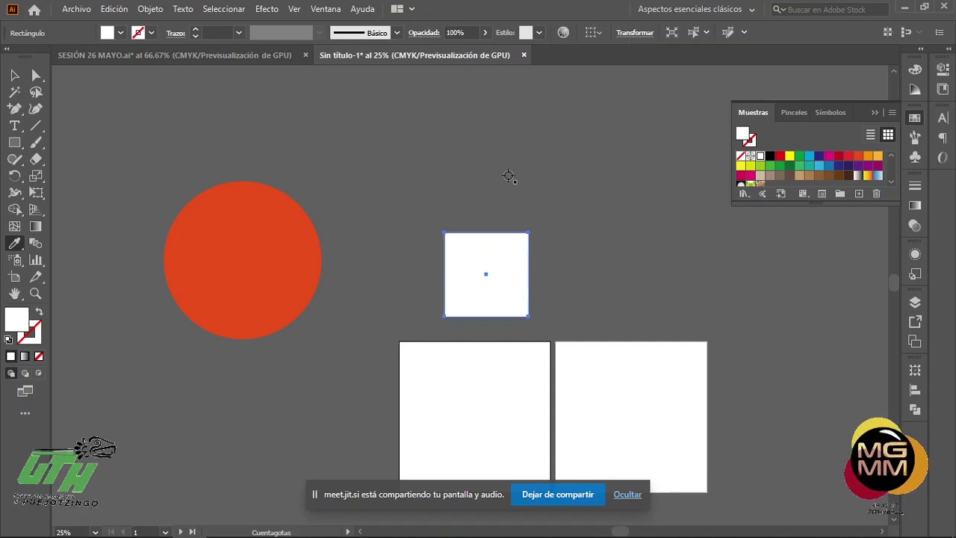
Sample the green wall in SESIÓN 26 MAYO.ai with the Eyedropper, then return to Sin título-1 and deselect the square
left_click(237, 62)
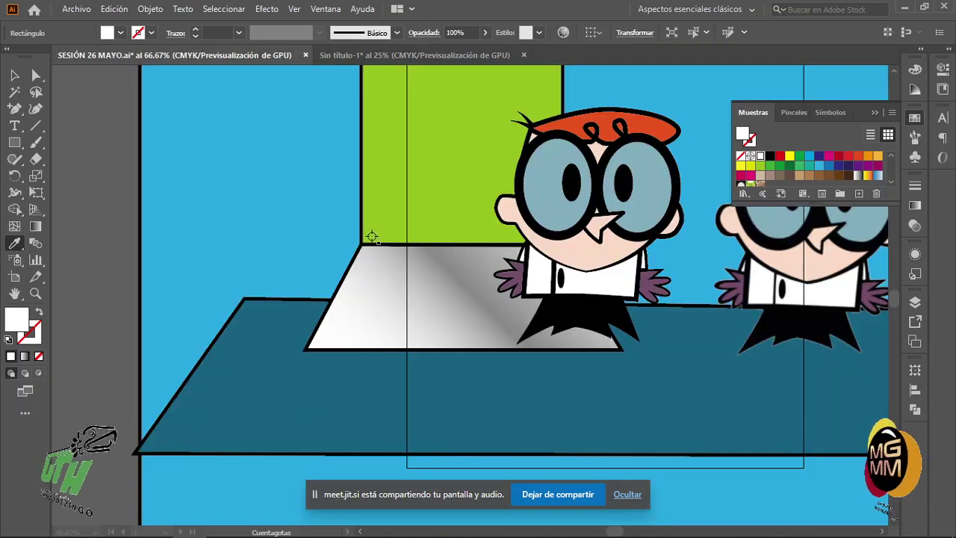
left_click(431, 185)
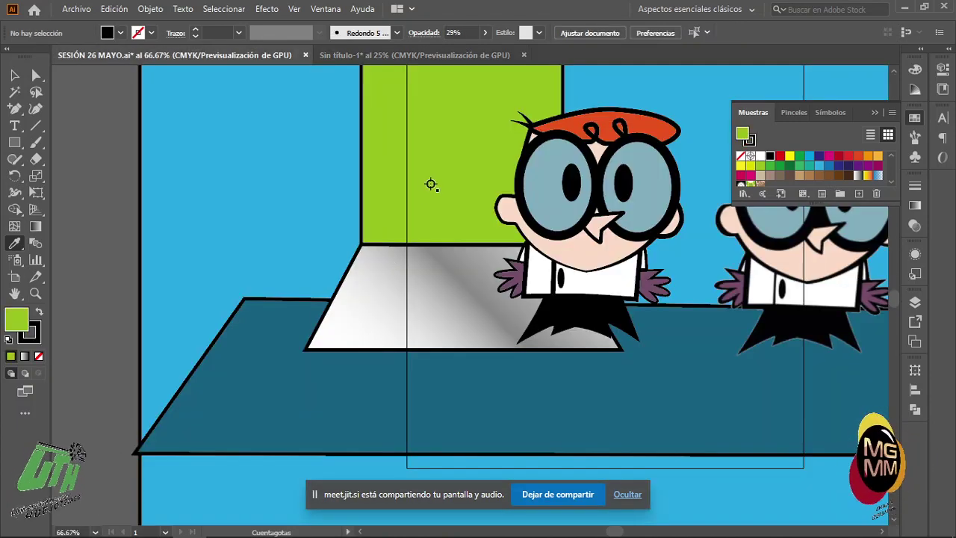
left_click(381, 57)
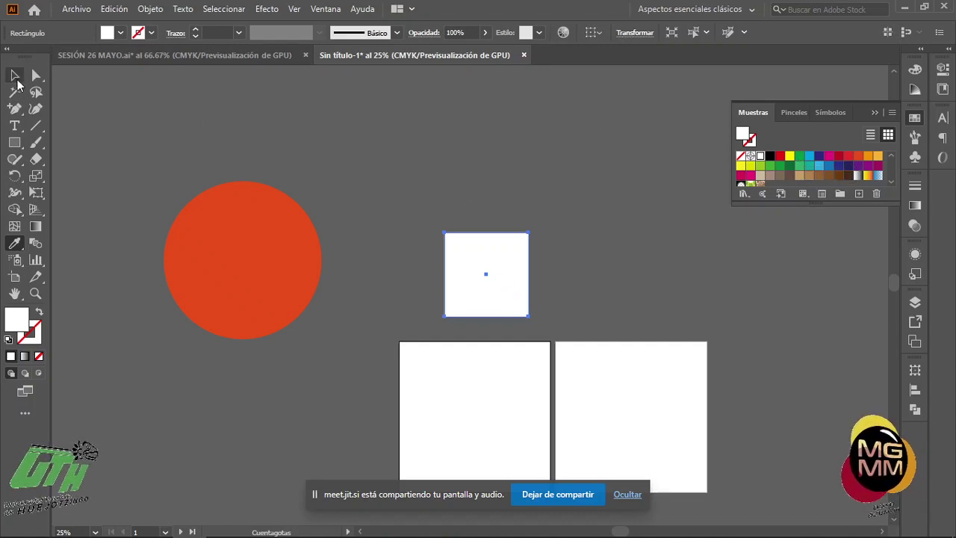
left_click(14, 76)
left_click(402, 163)
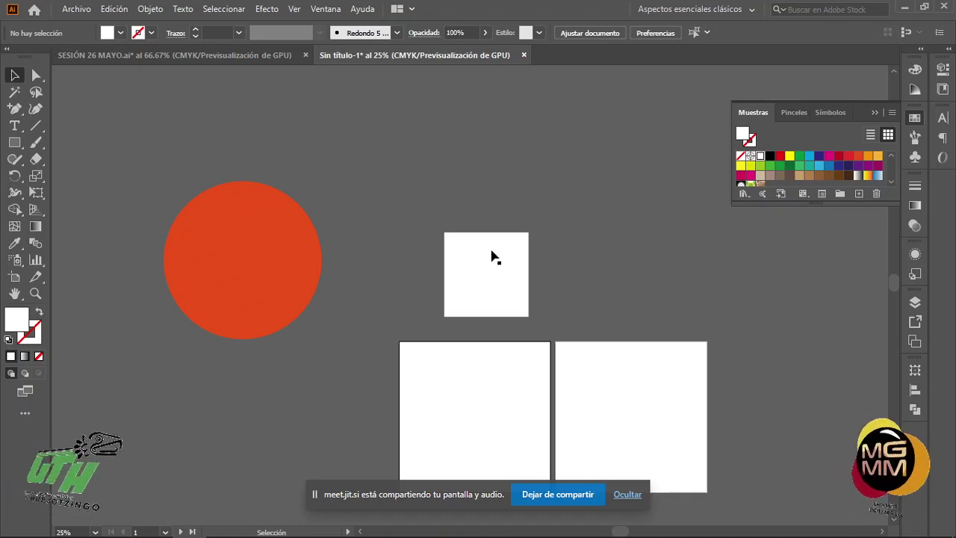
Cut the red-orange circle in two with a near-vertical Eraser stroke close to its left edge
scroll(567, 331, "down", 3)
scroll(573, 331, "up", 6)
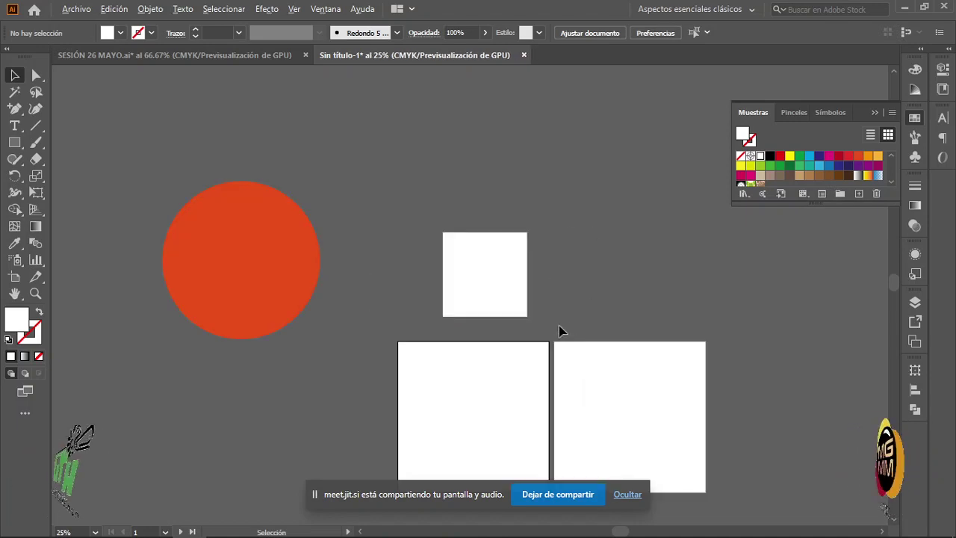
scroll(538, 331, "down", 3)
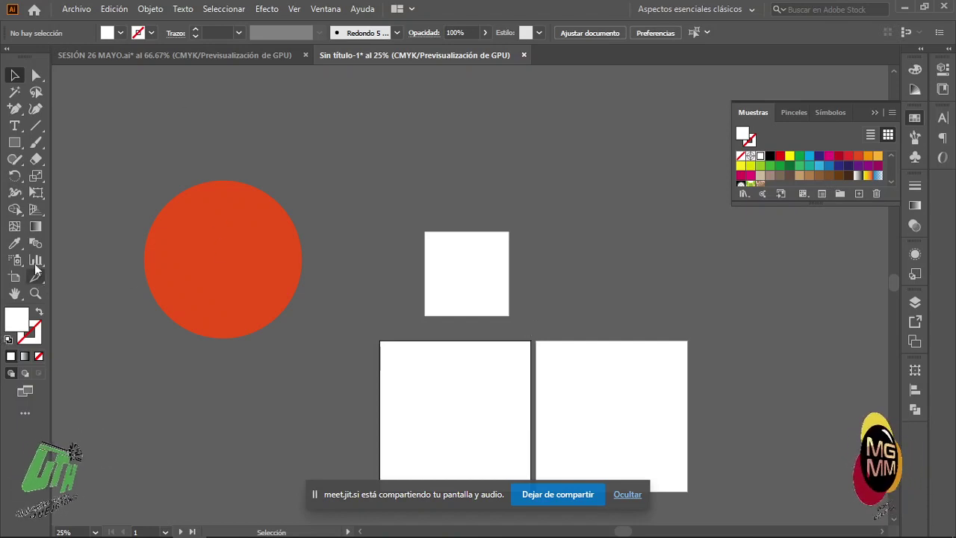
left_click(39, 159)
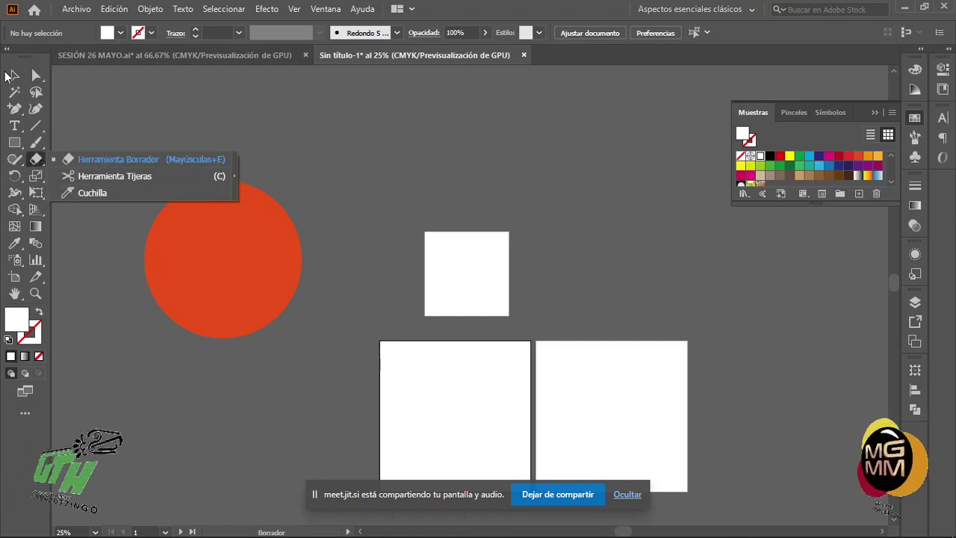
left_click(38, 159)
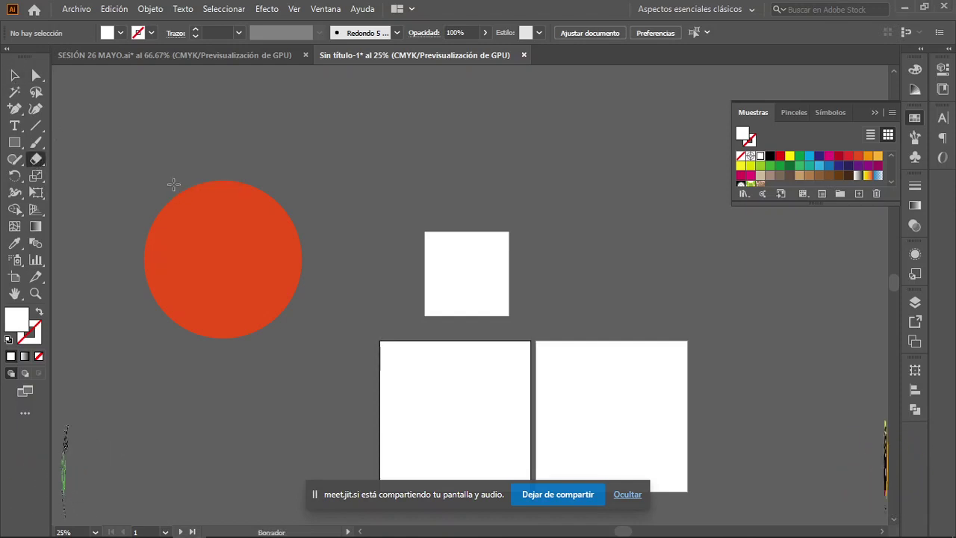
left_click_drag(173, 184, 193, 421)
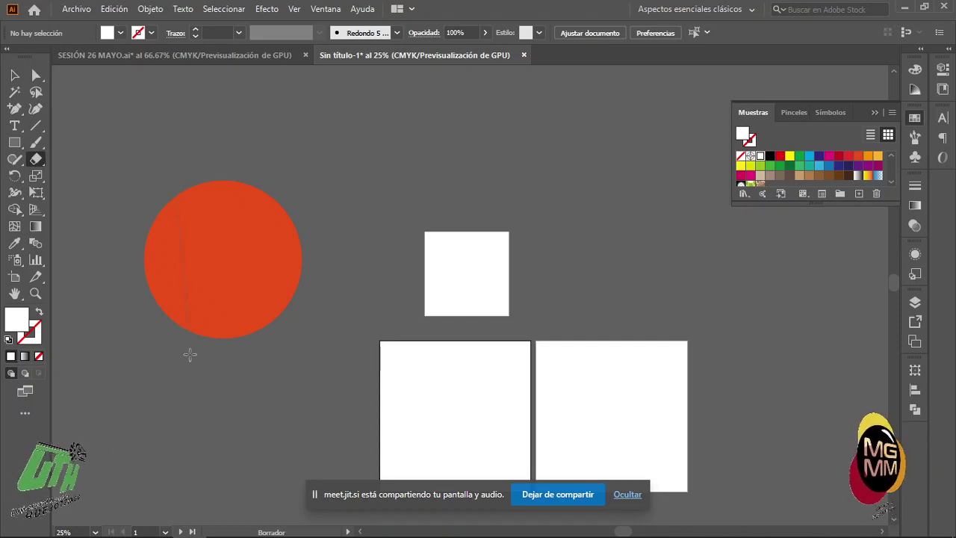
Move the circle's smaller left piece away from the larger one and leave both pieces deselected
key("v")
left_click_drag(173, 284, 130, 285)
left_click(177, 429)
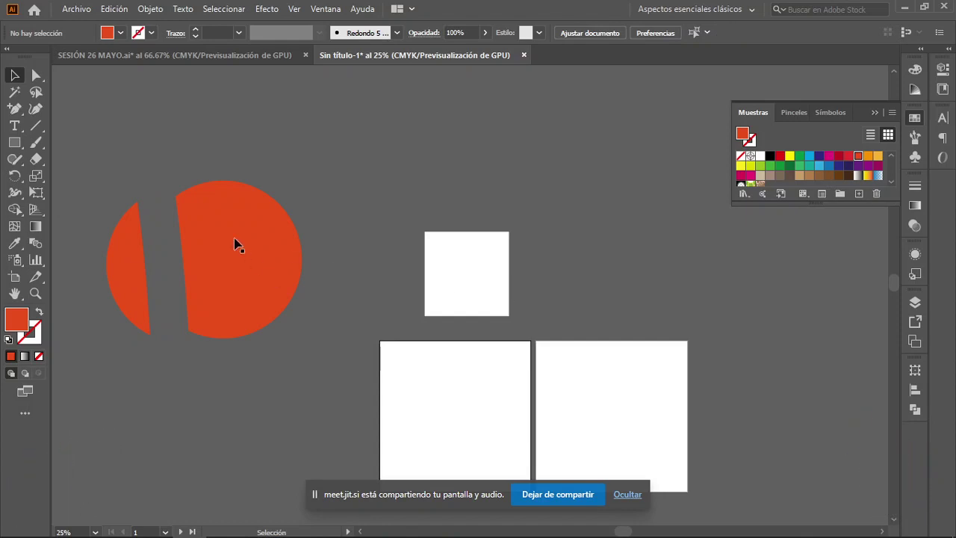
left_click(283, 257)
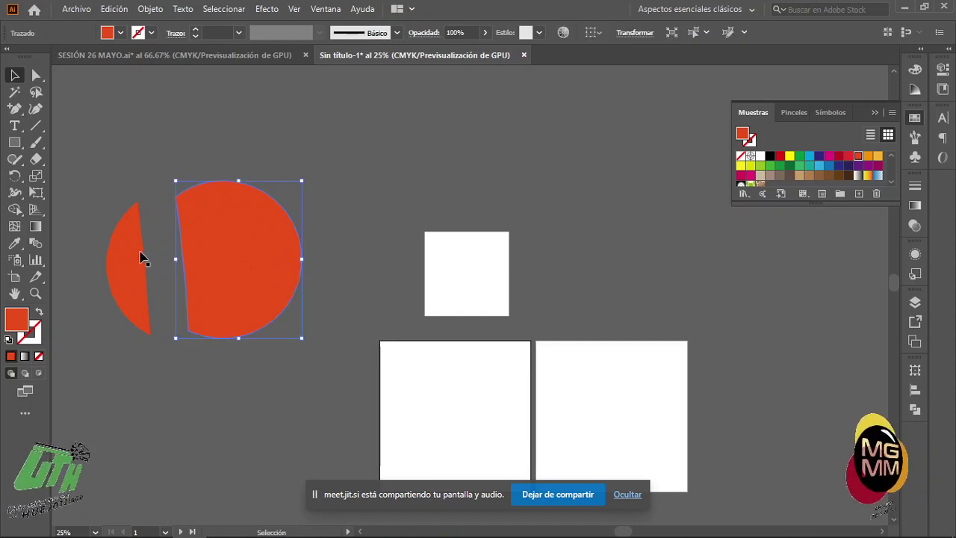
left_click(401, 263)
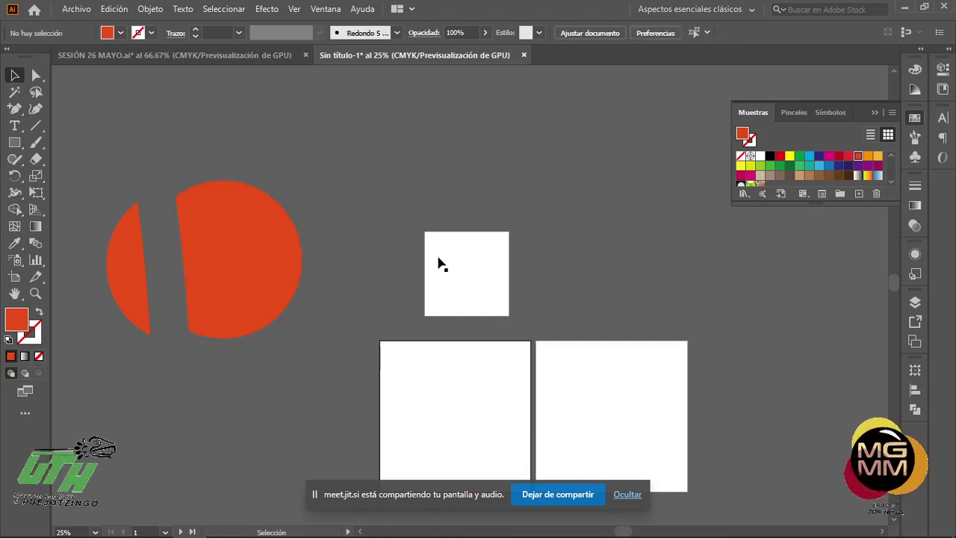
Move the white square onto the upper part of the circle and erase a vertical line through the square while it is selected
mouse_move(438, 262)
left_mouse_down()
mouse_move(222, 182)
mouse_move(237, 153)
mouse_move(230, 171)
left_mouse_up()
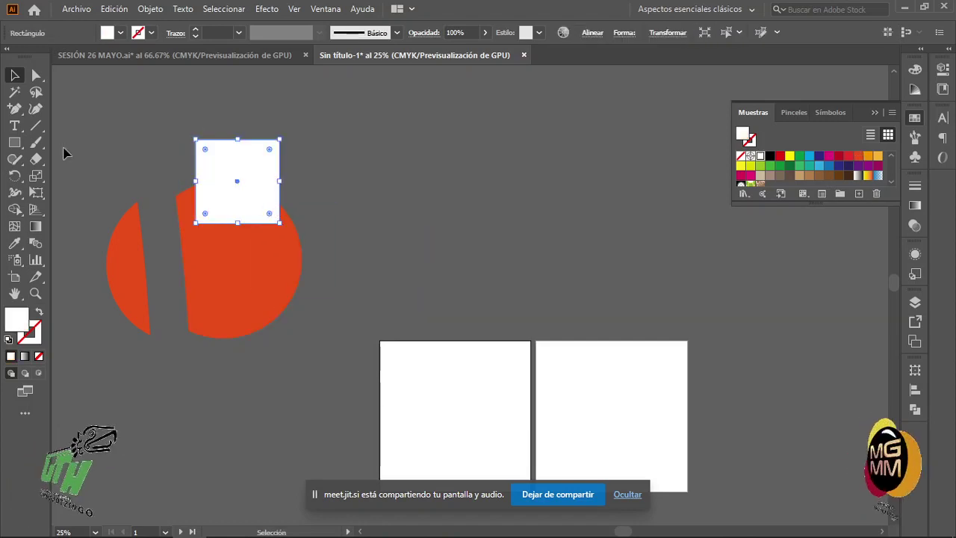
left_click(33, 161)
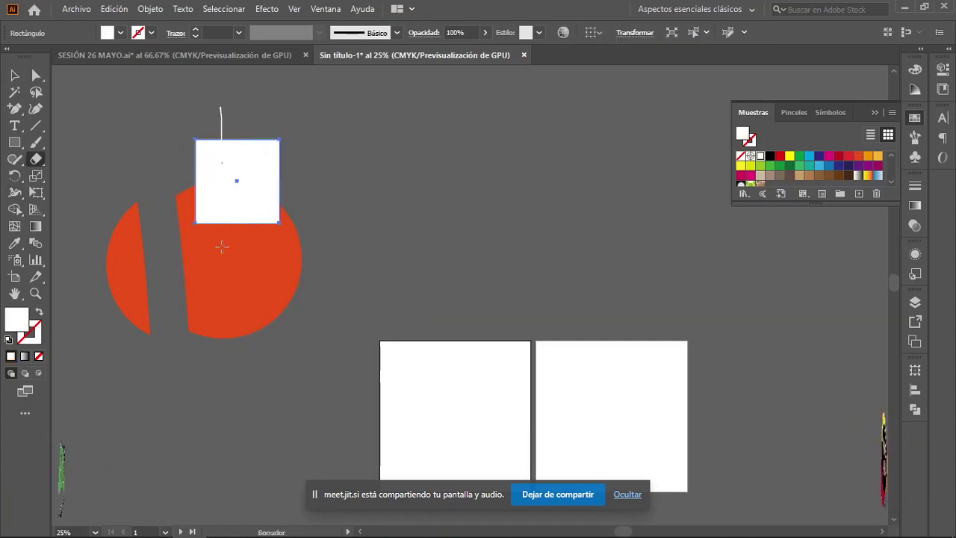
left_click_drag(222, 247, 221, 379)
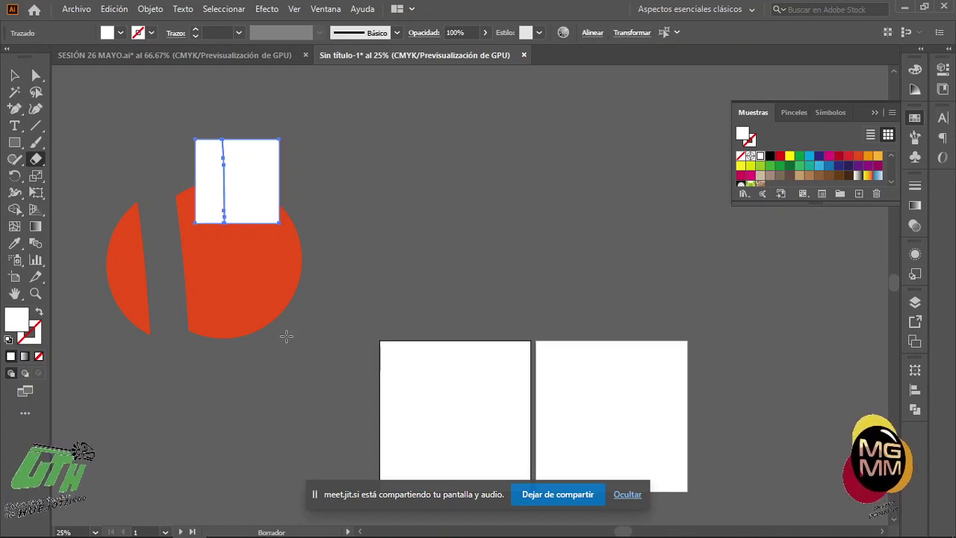
Separate the circle's larger piece and both halves of the cut white square so they stand apart from one another
key("v")
left_click(267, 296)
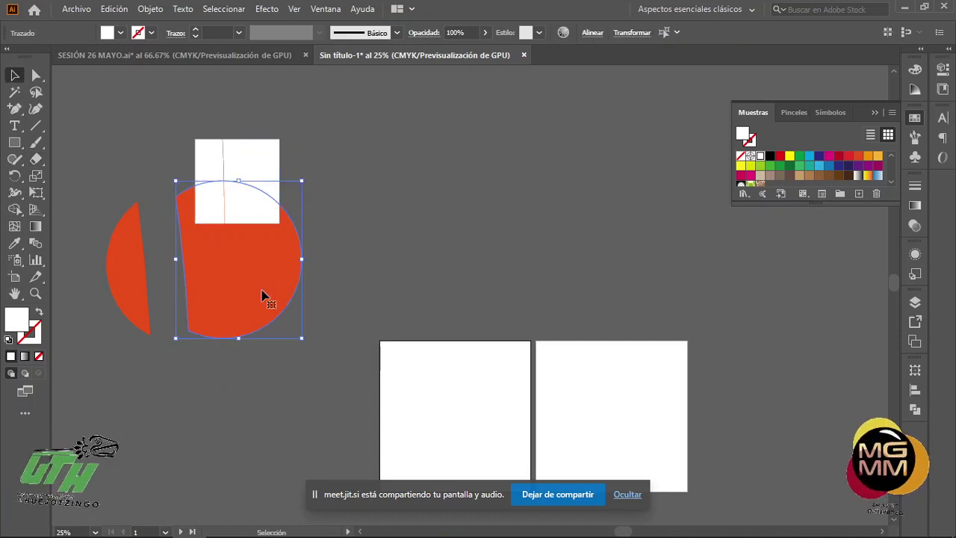
left_click_drag(273, 279, 375, 278)
left_click_drag(248, 196, 267, 129)
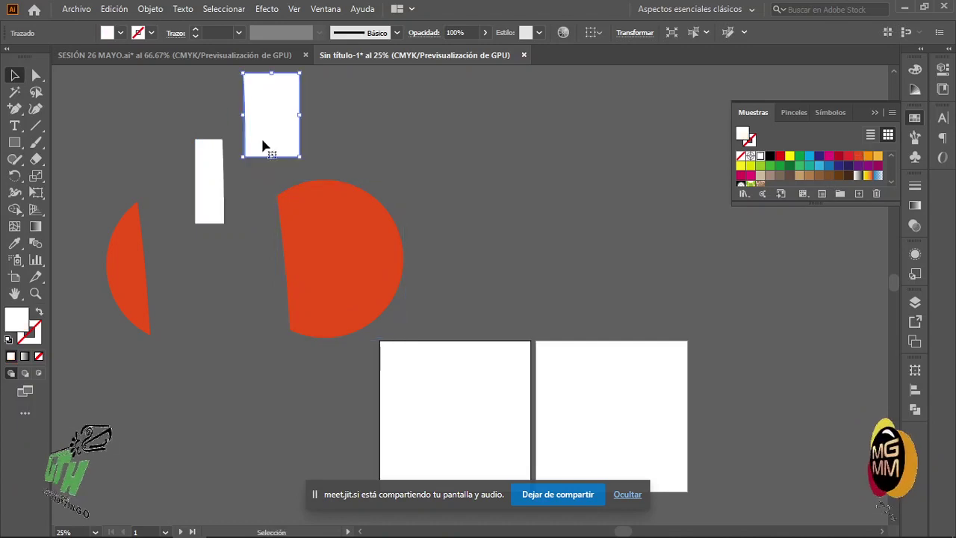
left_click_drag(209, 183, 180, 183)
left_click_drag(270, 124, 220, 224)
Erase a horizontal line across the larger circle piece and move its lower part down and to the left
left_click(345, 308)
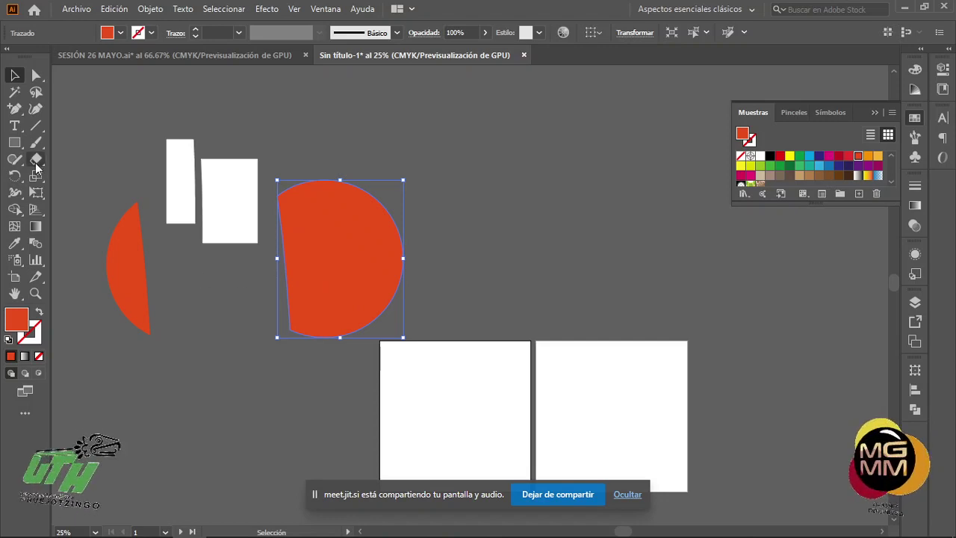
left_click(36, 160)
left_click_drag(249, 274, 621, 271)
key("v")
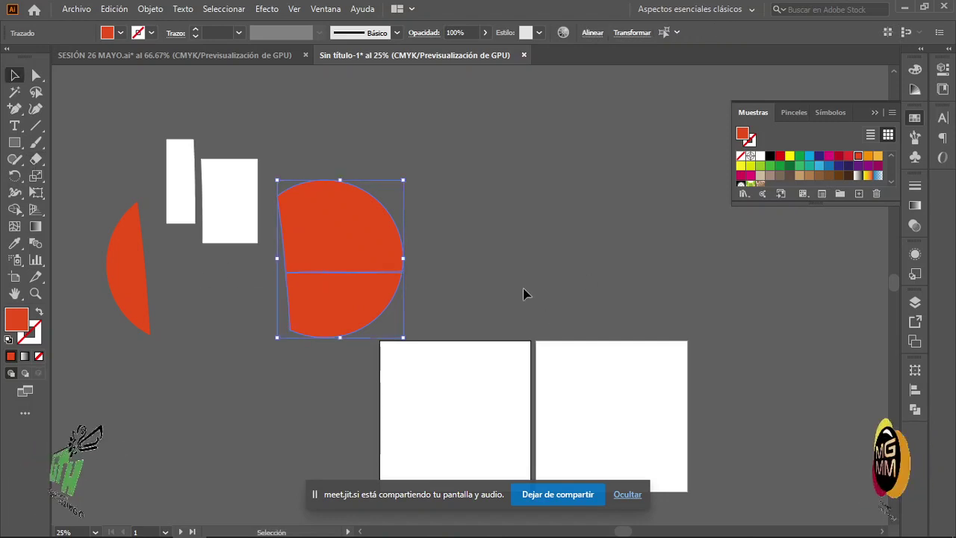
left_click(523, 294)
left_click_drag(347, 298, 309, 334)
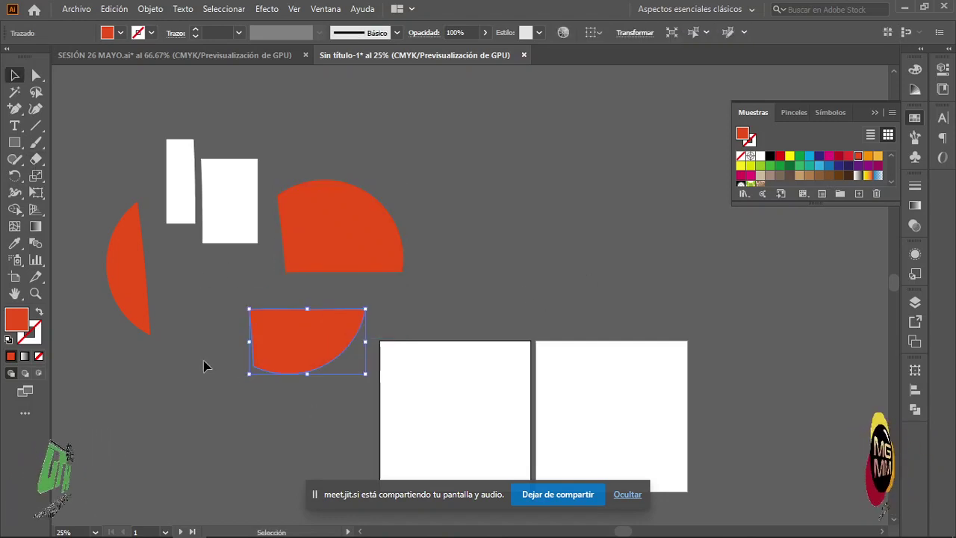
Use the Scissors to cut the lower circle piece's outline on its top edge and at its lowest anchor point
left_click(36, 160)
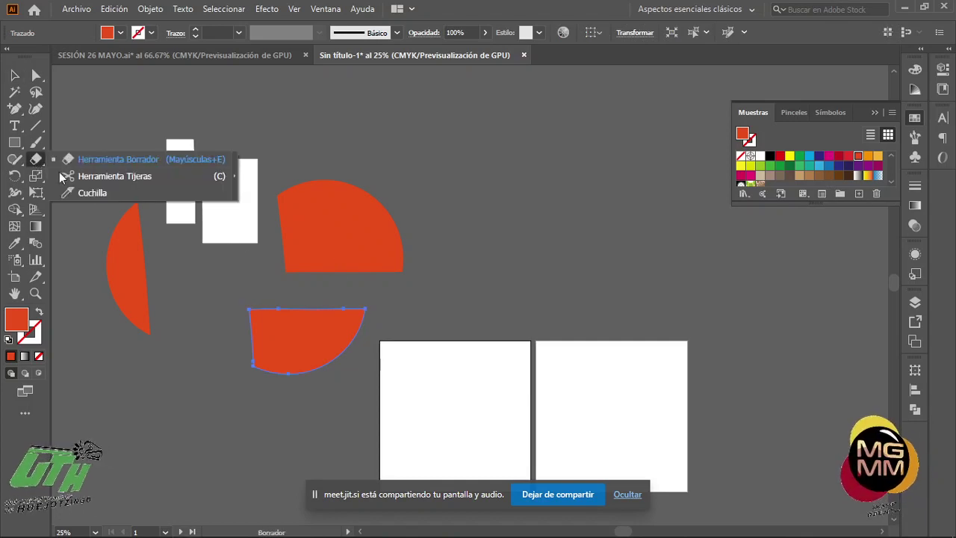
left_click(64, 176)
left_click(343, 282)
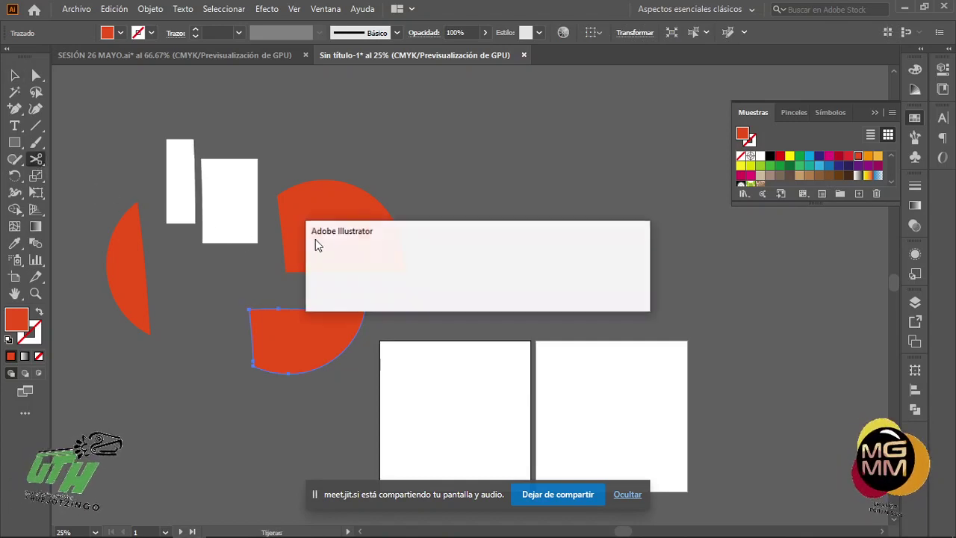
left_click(590, 295)
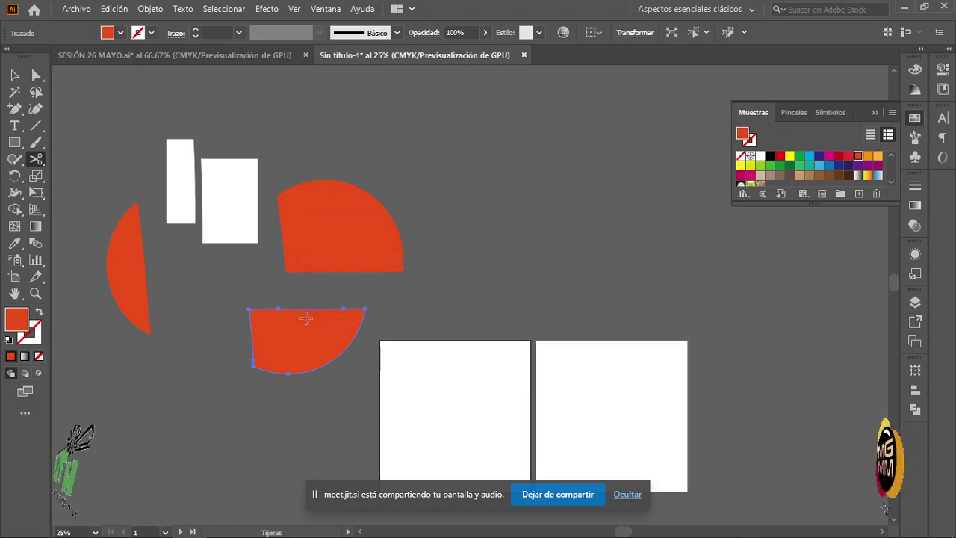
scroll(286, 346, "up", 3)
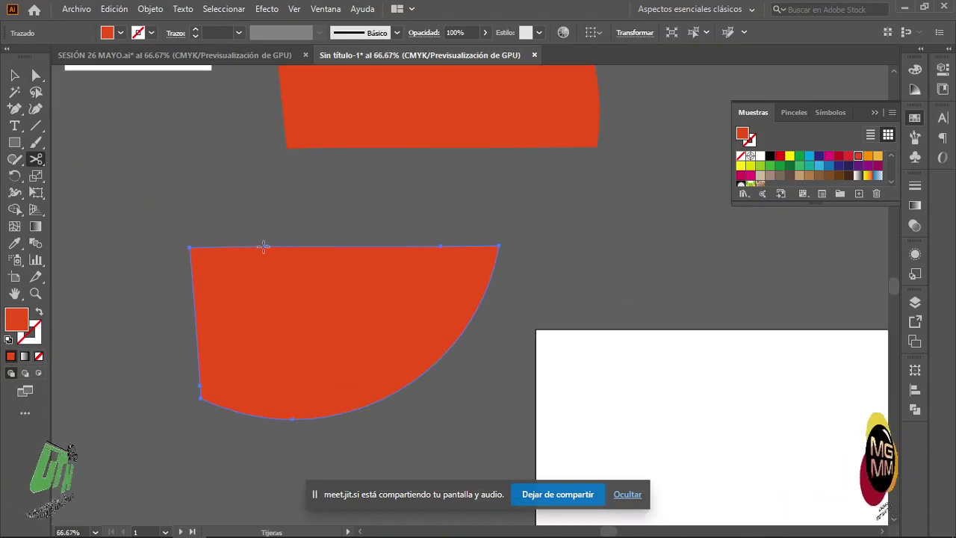
left_click(267, 245)
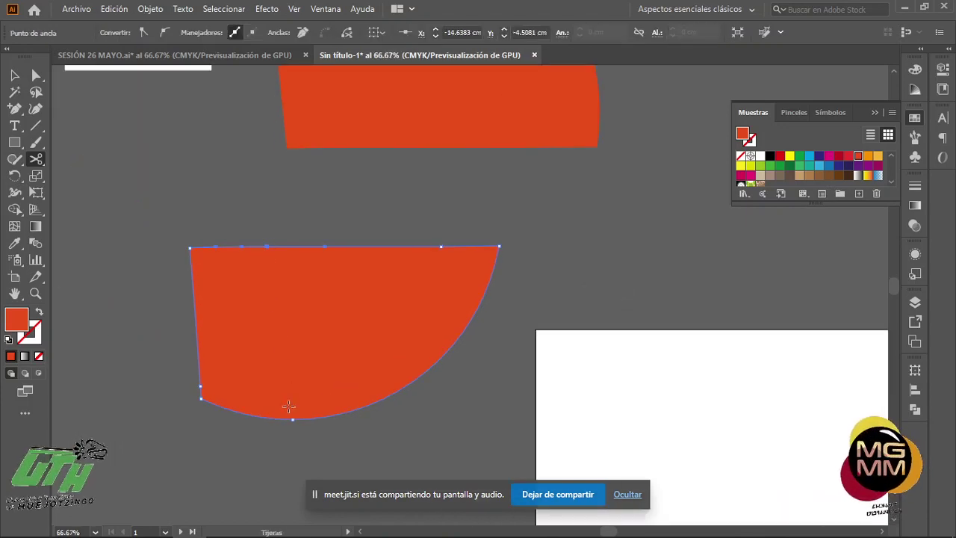
left_click(294, 420)
Try to re-cut the endpoint on the piece's top edge, then cut the outline at its upper-right corner
left_click(269, 253)
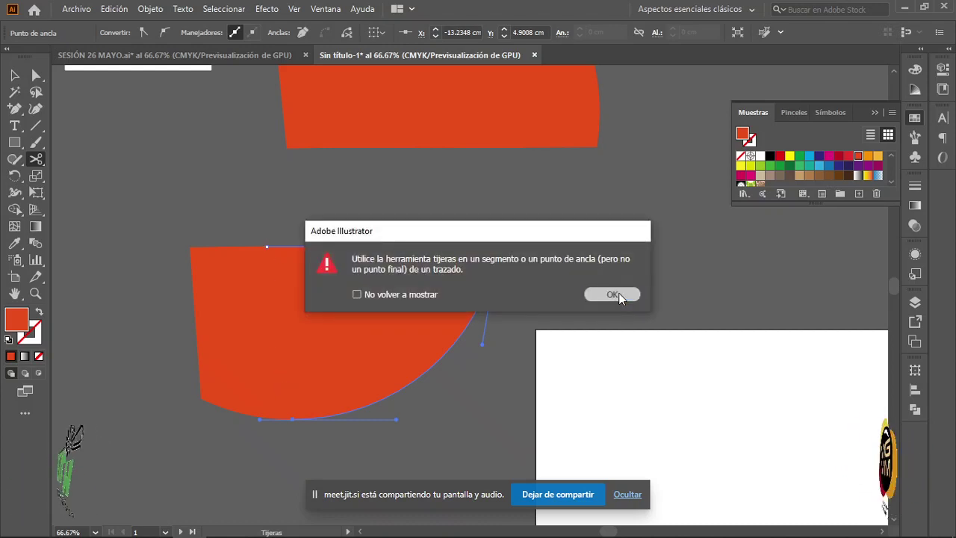
left_click(613, 294)
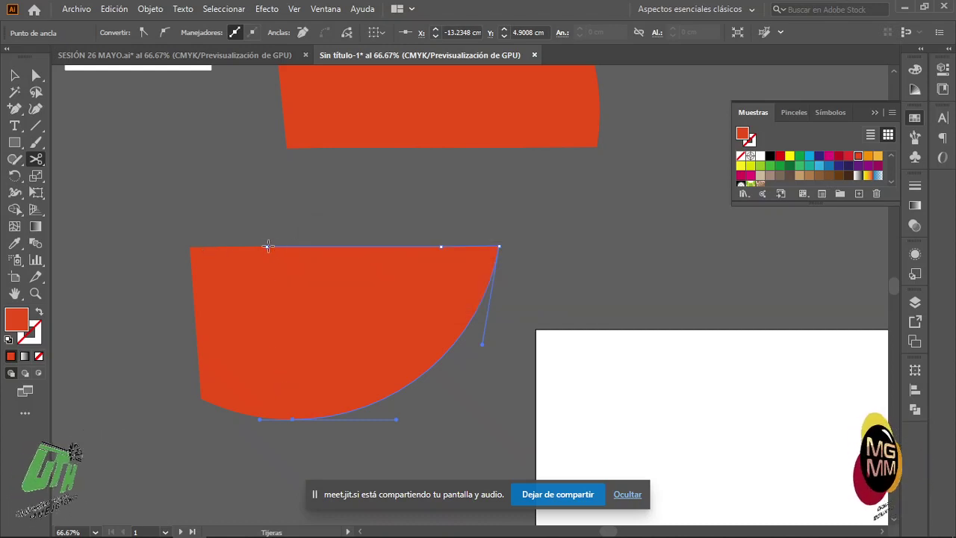
left_click(268, 247)
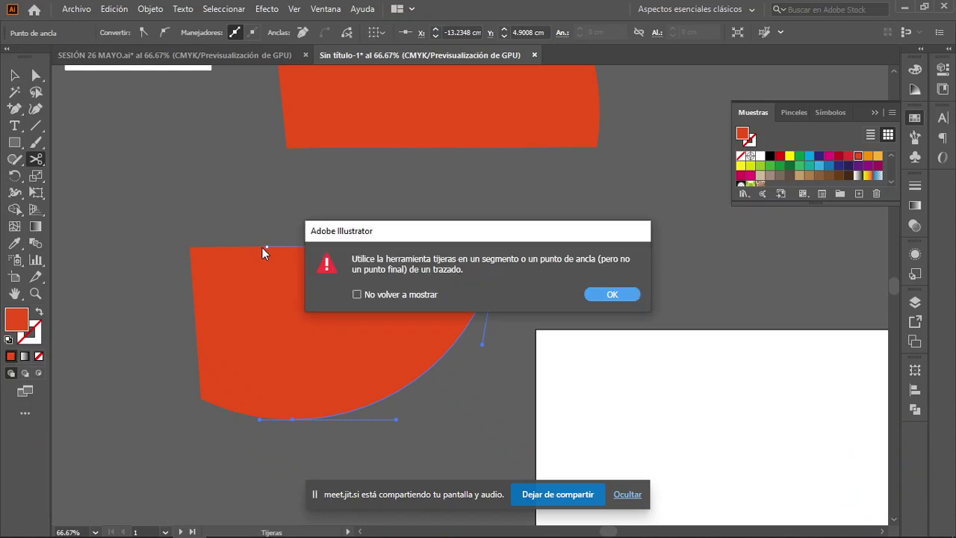
left_click(415, 295)
left_click(613, 295)
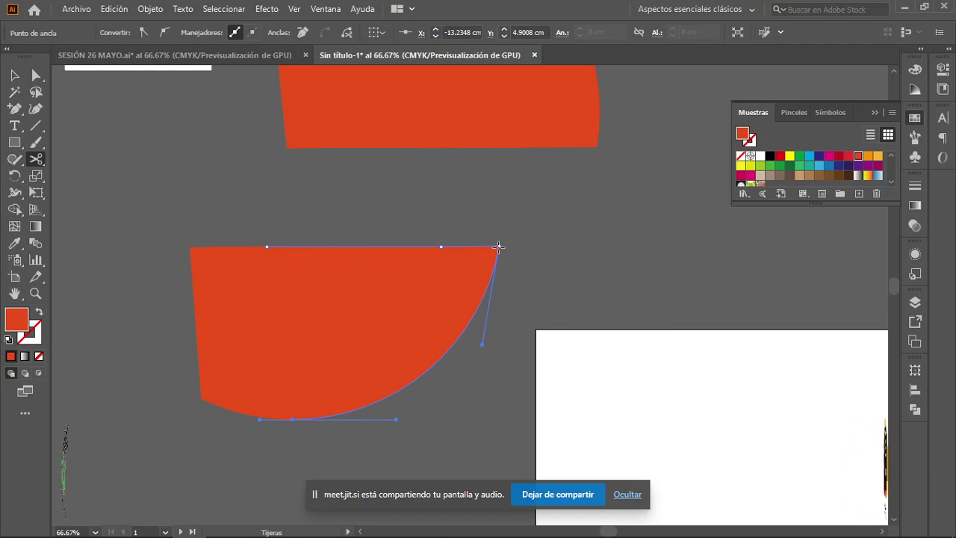
left_click(499, 247)
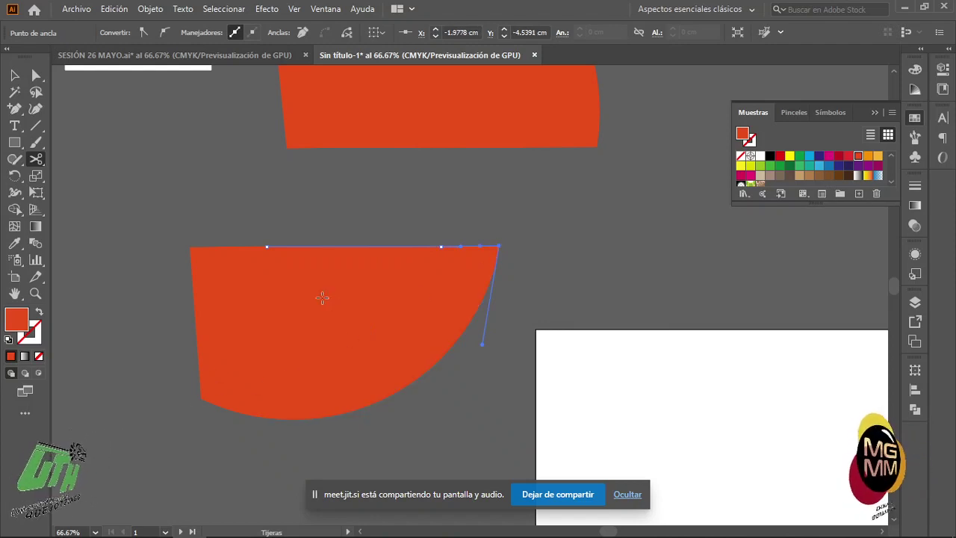
Pull the three scissor-cut parts apart: the thin top sliver, the curved right part and the left strip
key("v")
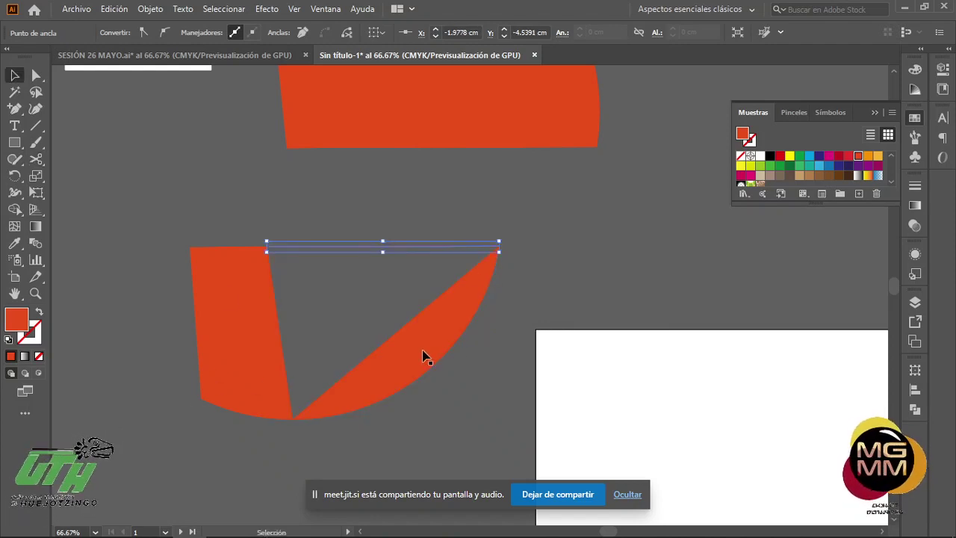
left_click(439, 233)
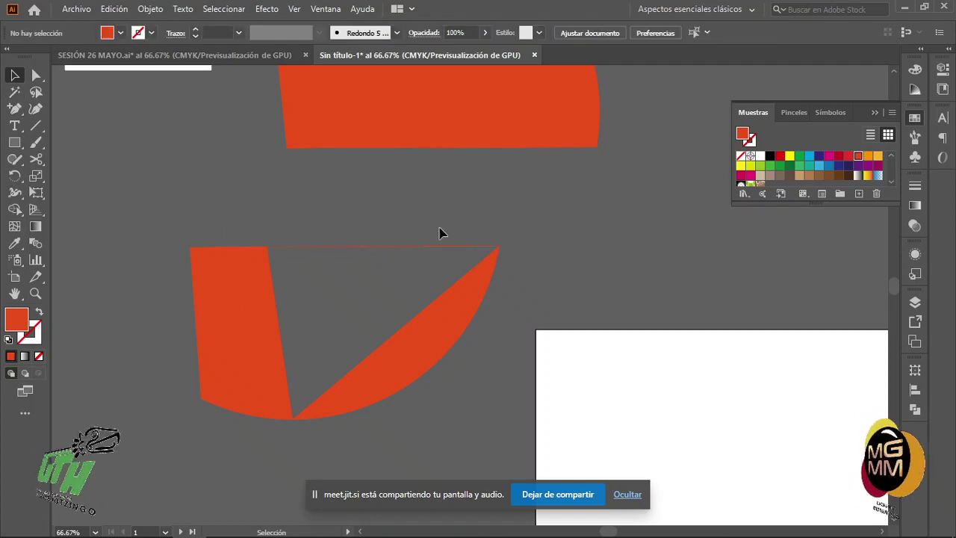
left_click_drag(439, 254, 505, 246)
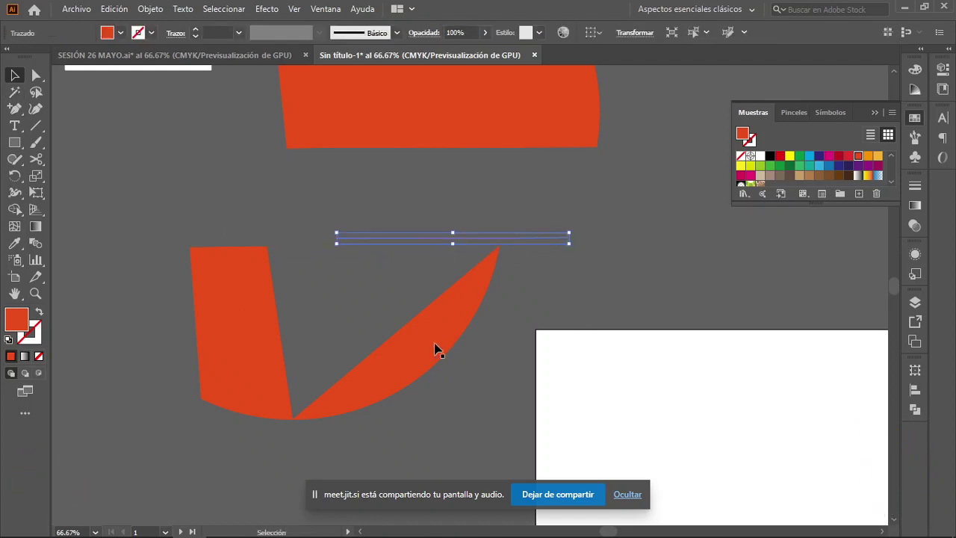
left_click_drag(438, 348, 465, 424)
left_click_drag(251, 288, 198, 318)
Slice the upper circle piece with the Knife (Cuchilla) along a curve from its upper-left corner to its bottom edge
scroll(296, 271, "up", 3)
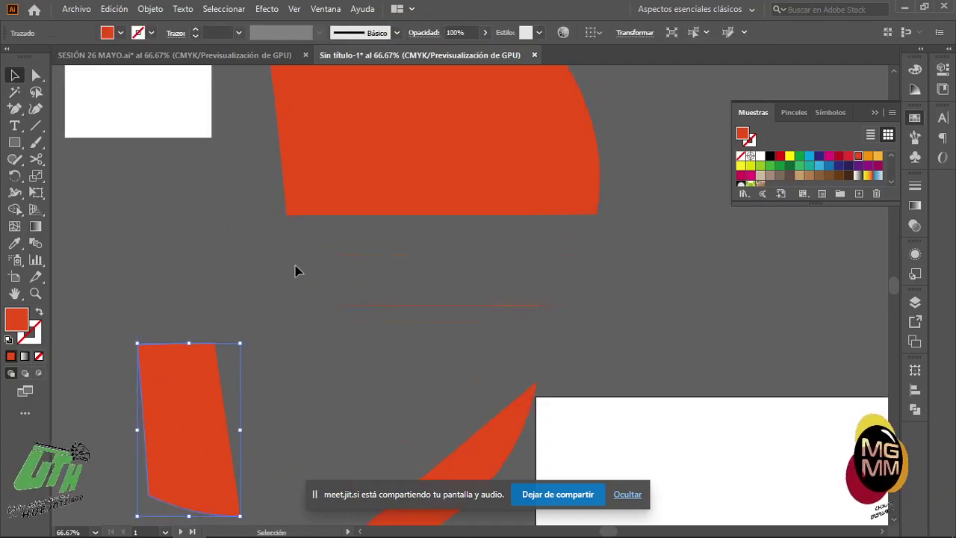
left_click_drag(35, 161, 90, 177)
key("v")
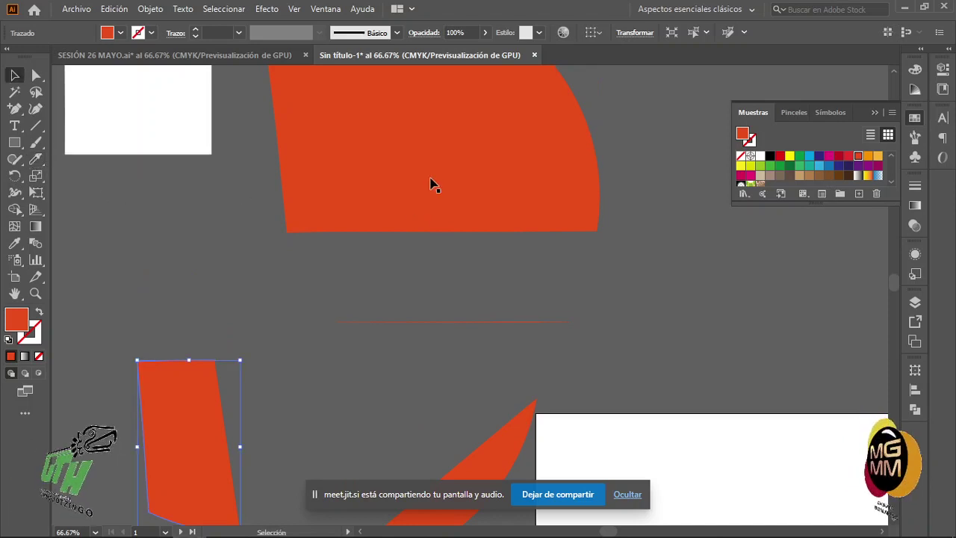
left_click(434, 186)
scroll(409, 232, "up", 3)
scroll(409, 232, "up", 1)
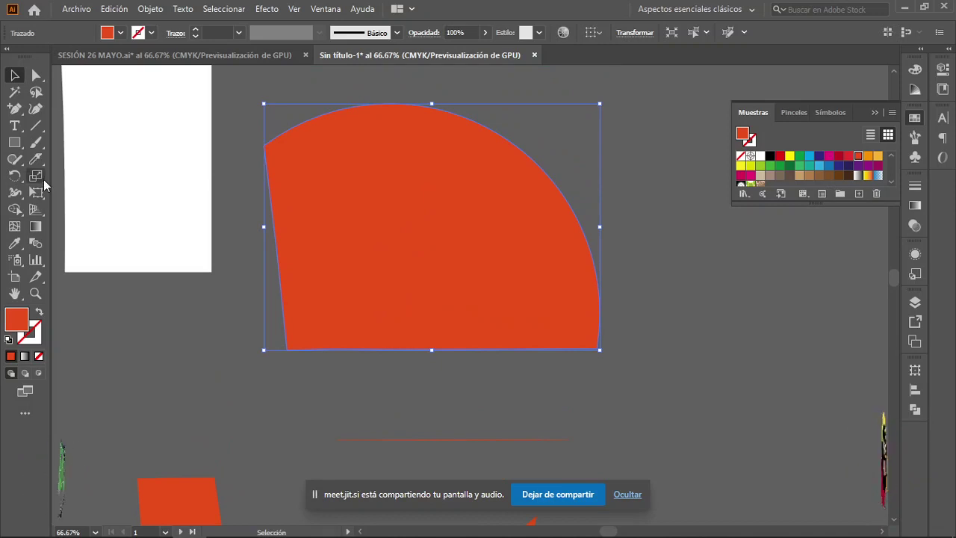
left_click(38, 163, "alt")
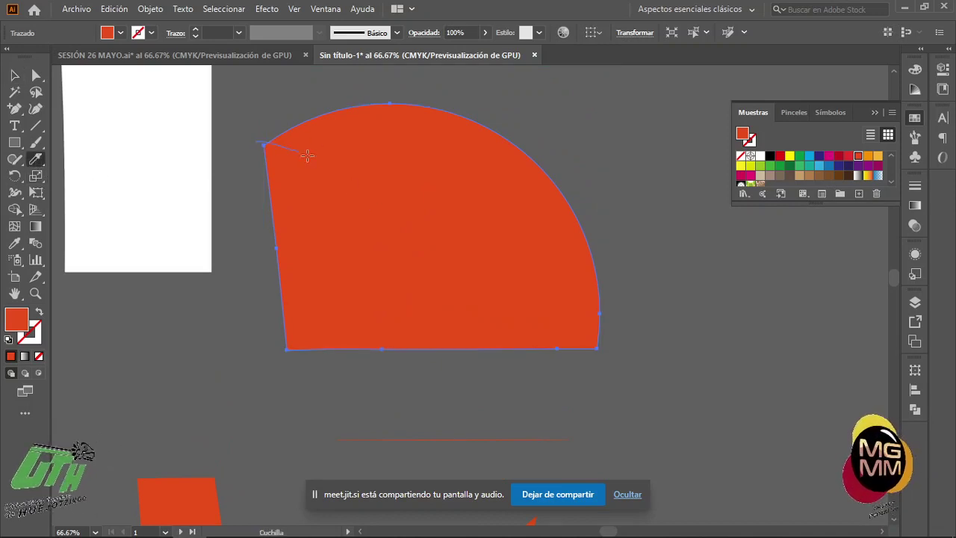
left_click_drag(403, 377, 404, 386)
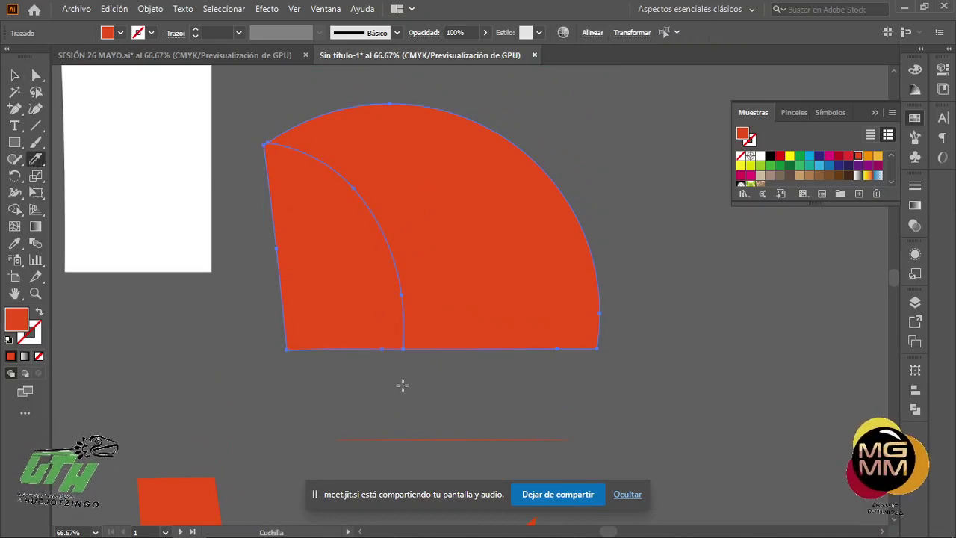
Move the two knife-cut parts away from each other and leave them deselected
key("v")
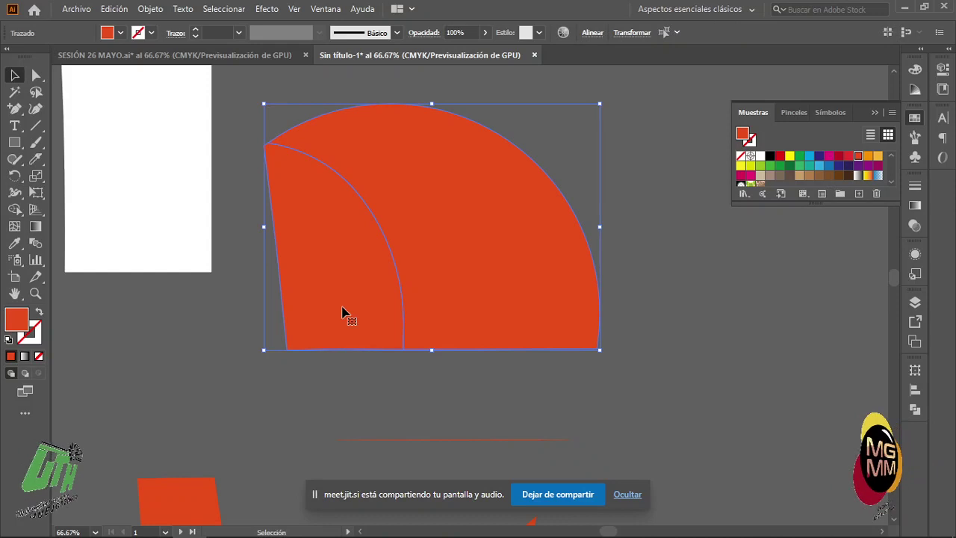
left_click(667, 250)
left_click_drag(525, 269, 569, 255)
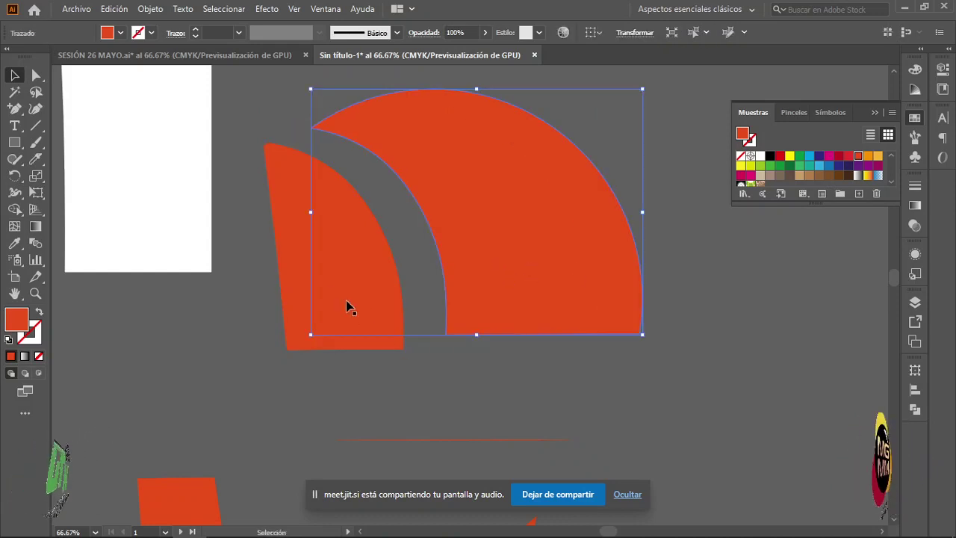
left_click_drag(328, 298, 311, 319)
left_click(408, 381)
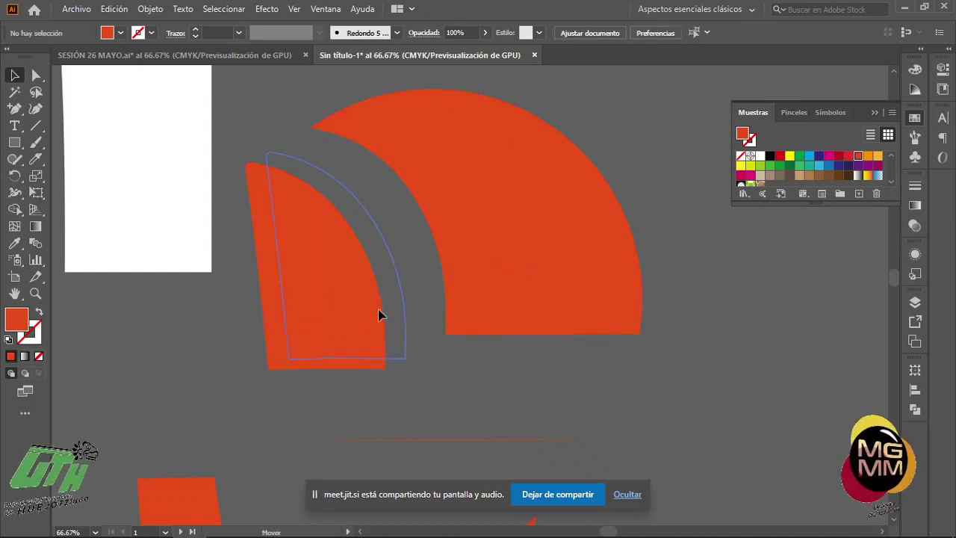
Place the smaller part beside the larger one with a narrow gap and stretch the larger one down to level their bottom edges
mouse_move(389, 307)
left_mouse_down()
mouse_move(414, 289)
mouse_move(373, 310)
left_mouse_up()
left_click(470, 390)
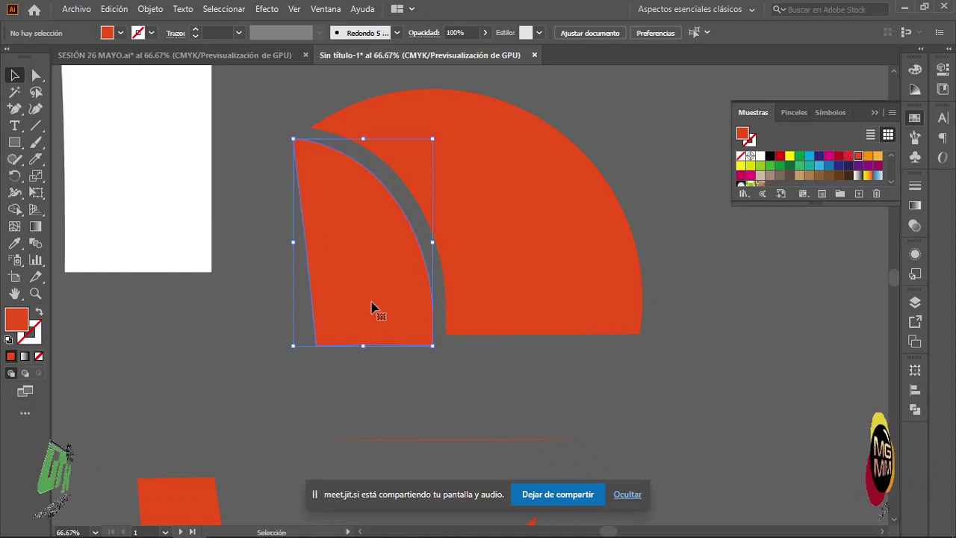
left_click(482, 417)
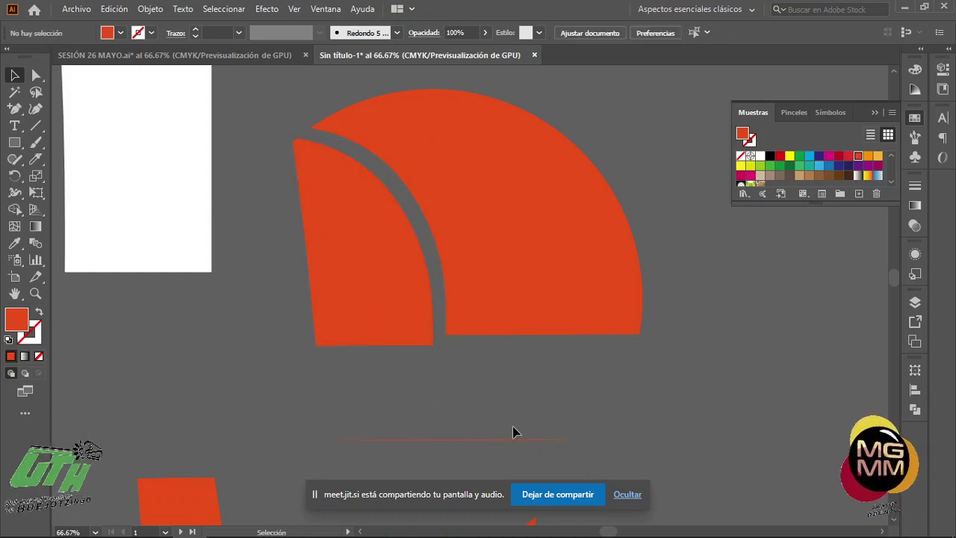
left_click(504, 314)
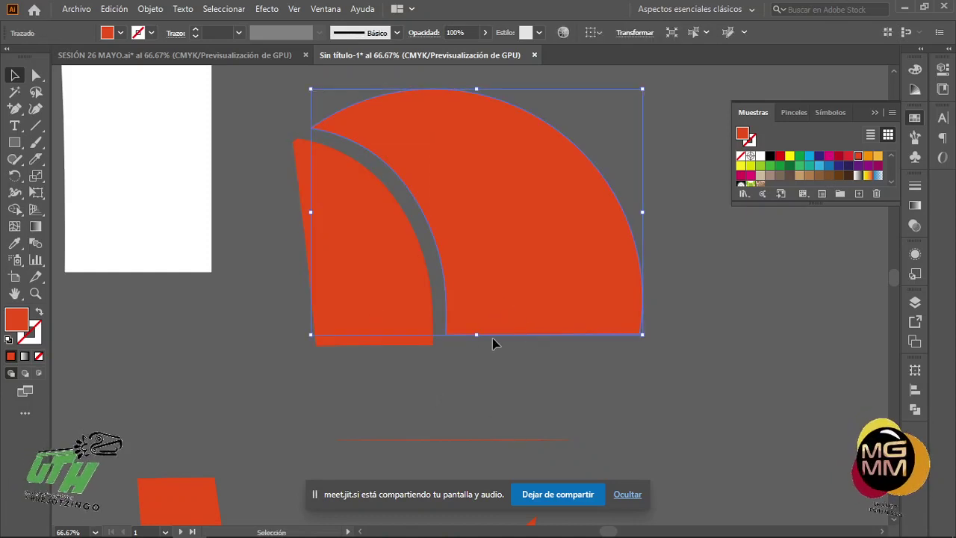
left_click_drag(478, 339, 479, 346)
left_click(481, 377)
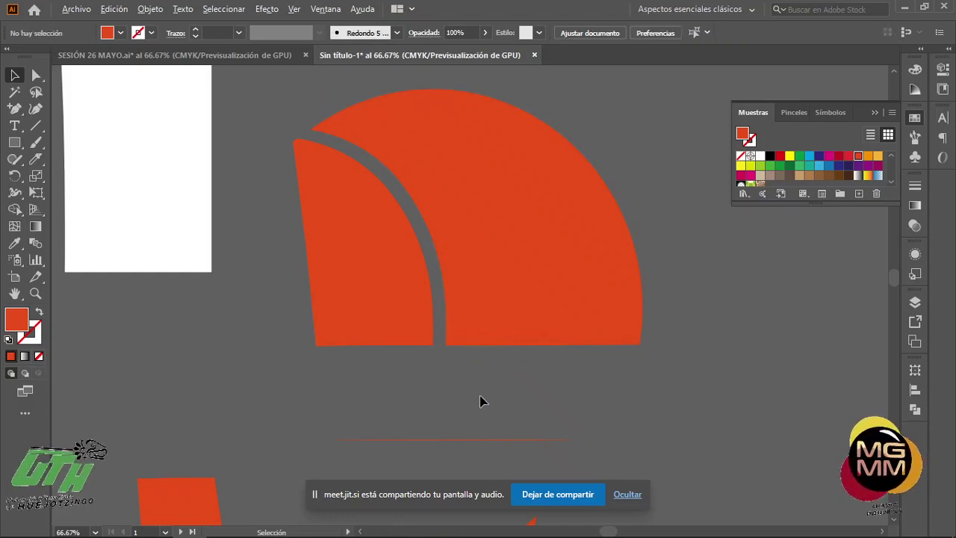
Select all the white and orange cut shapes beside the artboards together and delete them
scroll(481, 401, "down", 1)
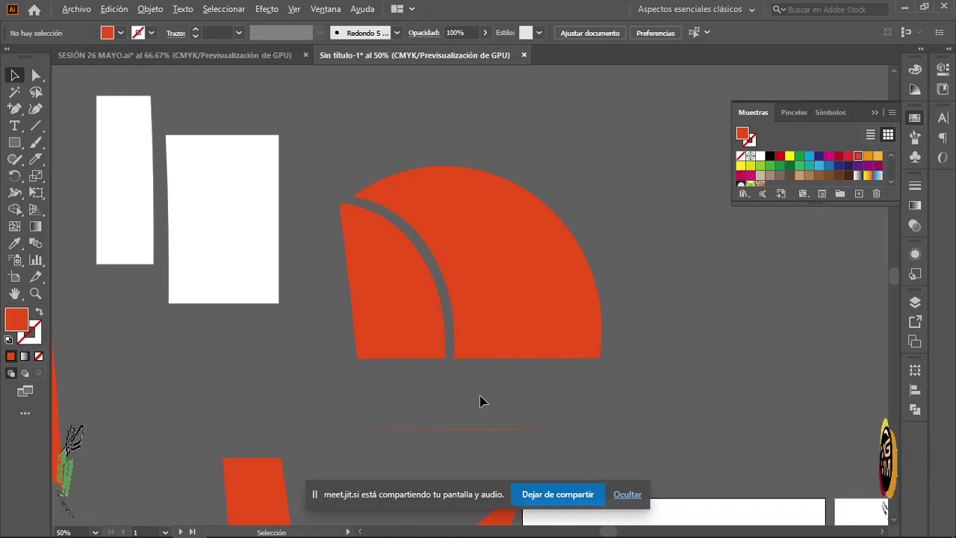
scroll(481, 401, "up", 3)
scroll(480, 402, "down", 3)
scroll(406, 371, "down", 3)
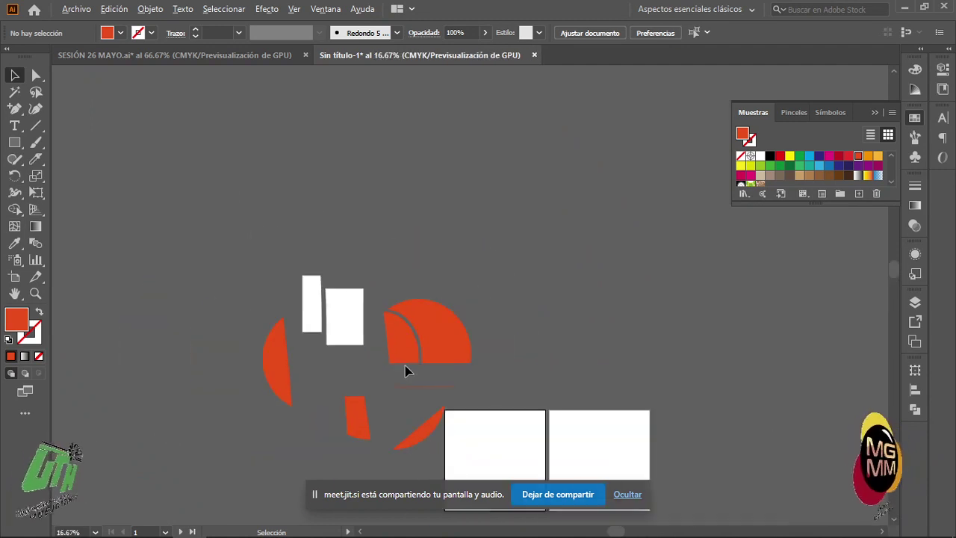
left_click(421, 442)
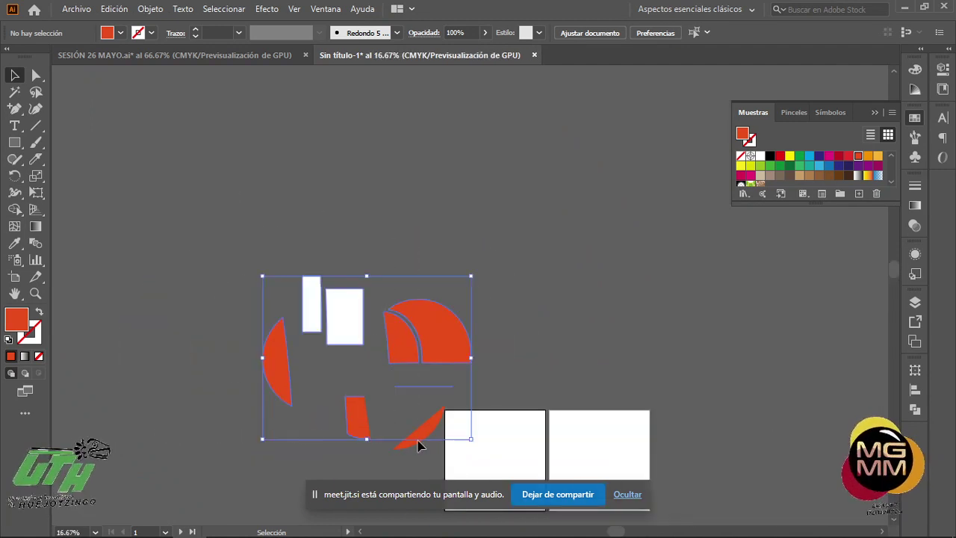
left_click(276, 267)
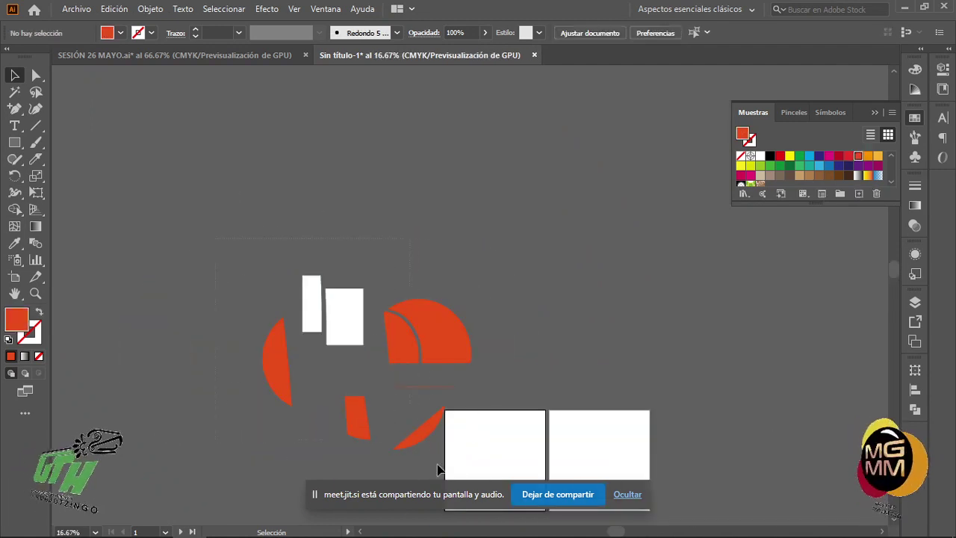
mouse_move(467, 479)
left_mouse_down()
mouse_move(472, 455)
mouse_move(476, 472)
left_mouse_up()
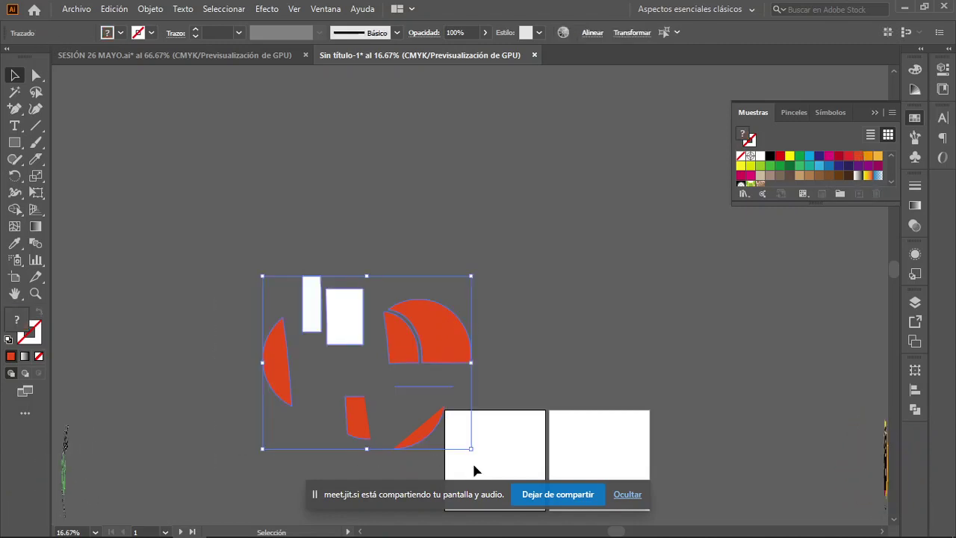
key("Delete")
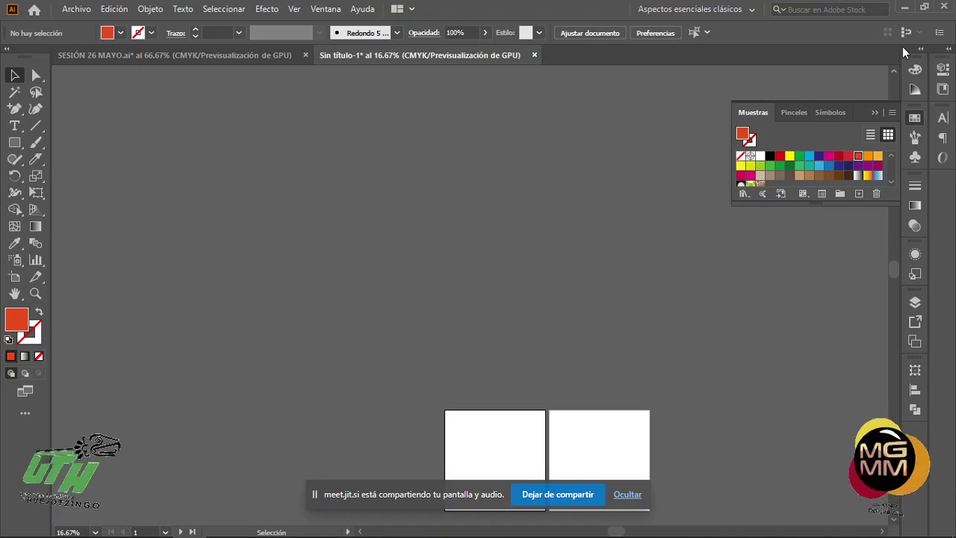
Examine the Color Guide, Swatches, Brushes, Symbols, Stroke, Gradient, Transparency and Appearance (Apariencia) settings in turn
left_click(872, 113)
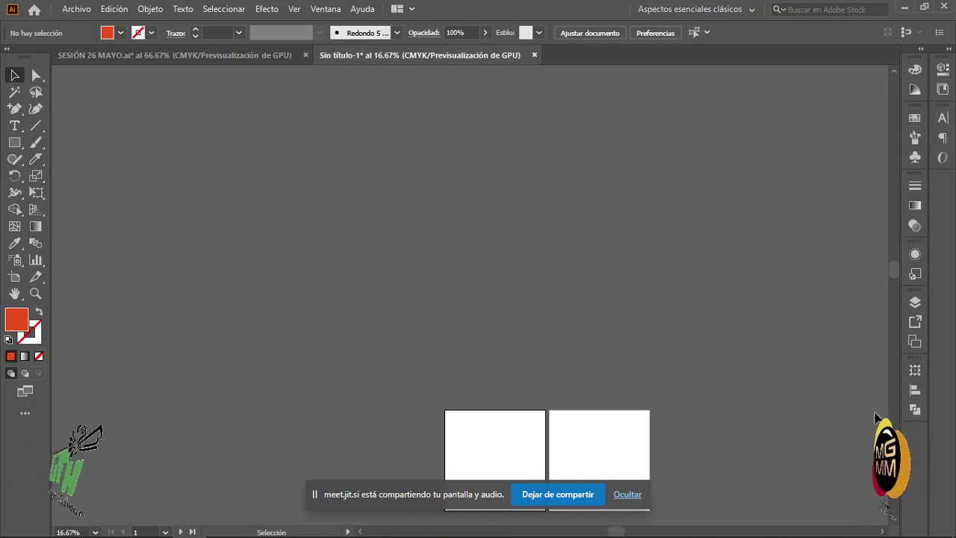
left_click(915, 69)
left_click(917, 89)
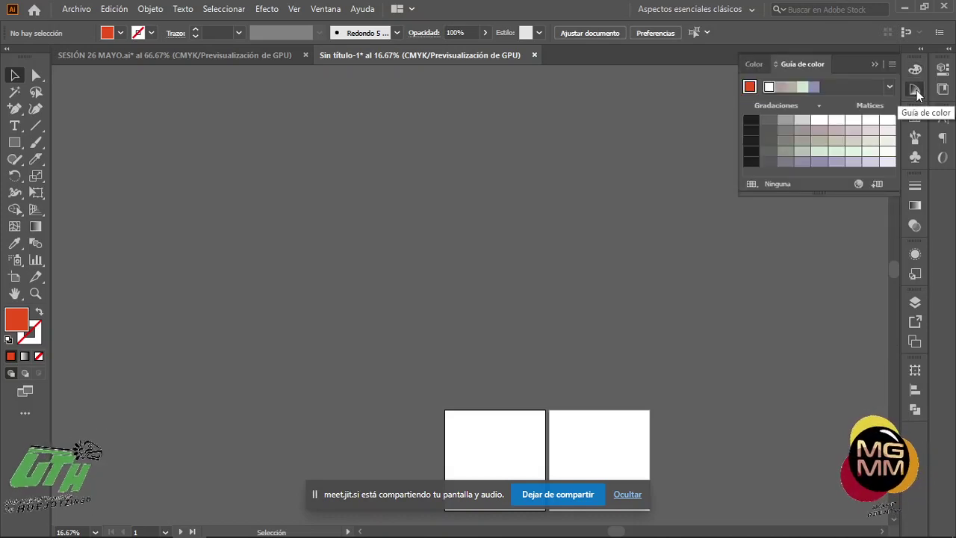
left_click(913, 119)
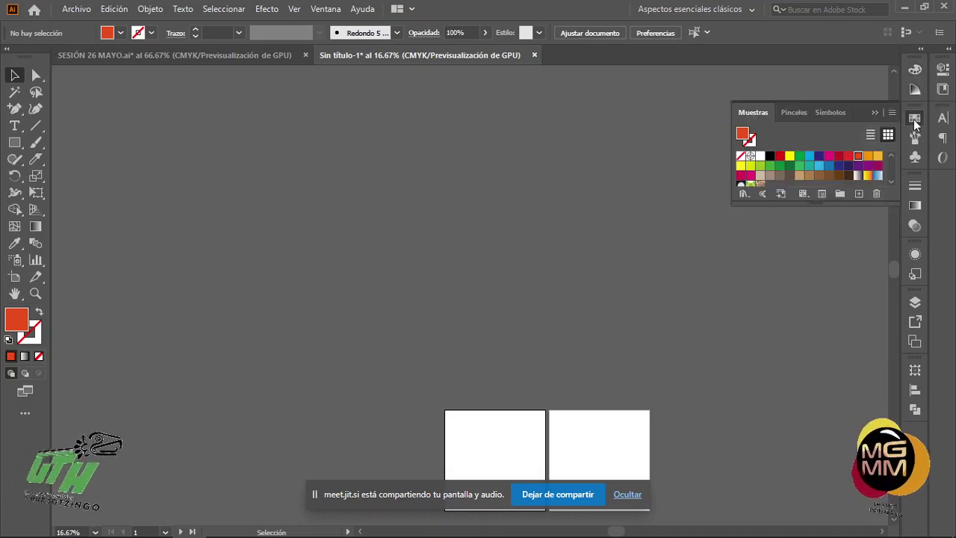
left_click(789, 113)
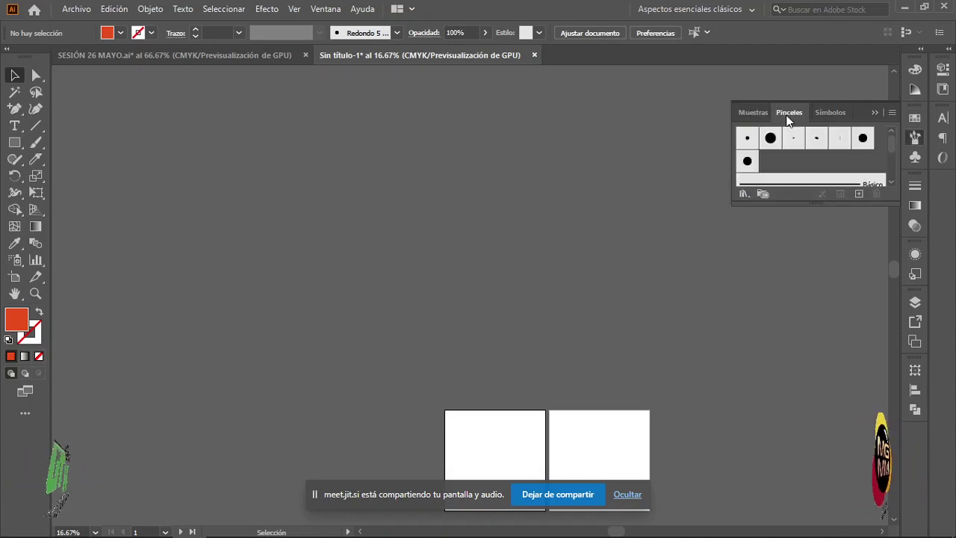
left_click(831, 113)
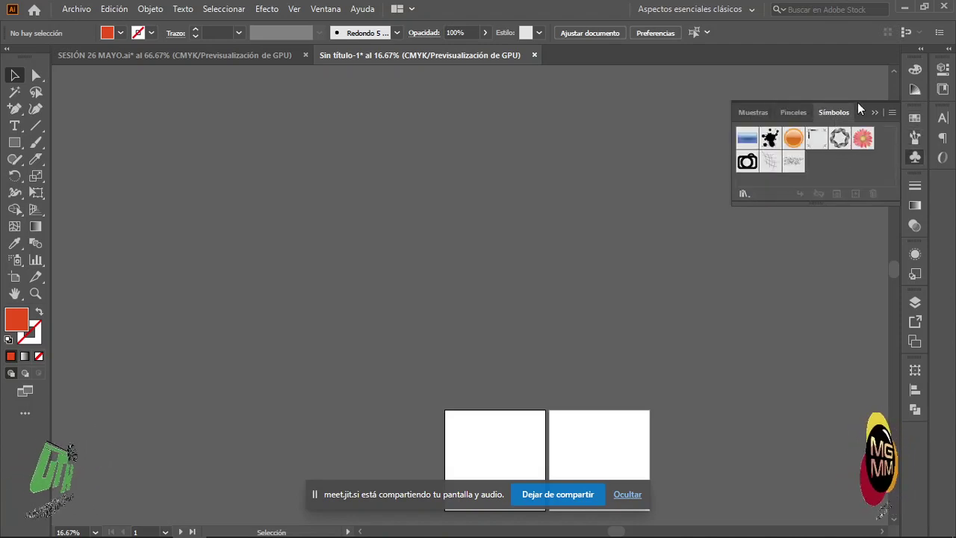
left_click(916, 185)
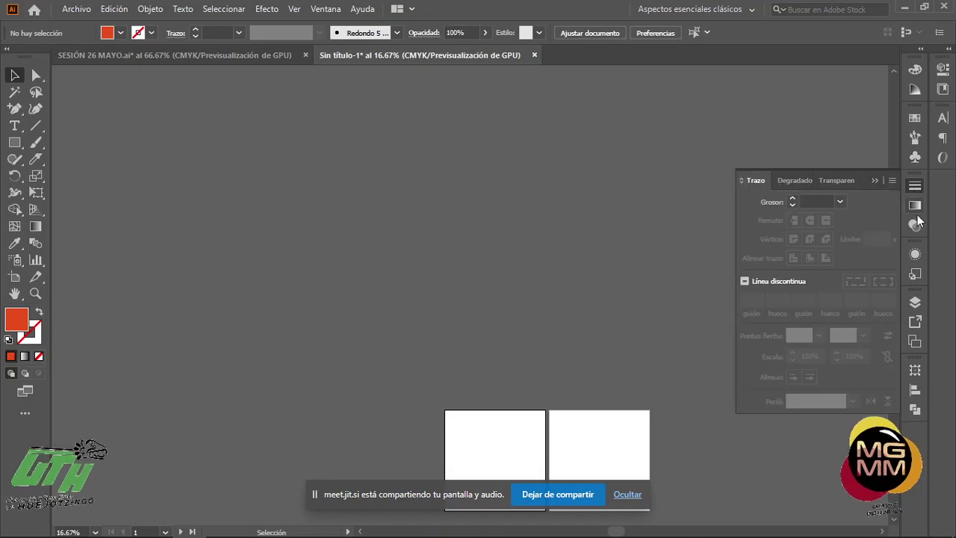
left_click(798, 180)
left_click(840, 181)
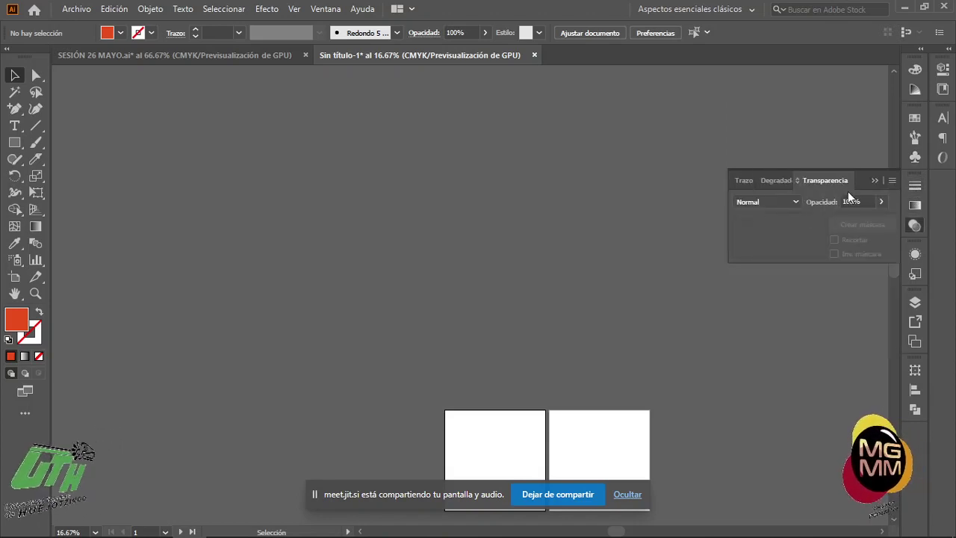
left_click(916, 254)
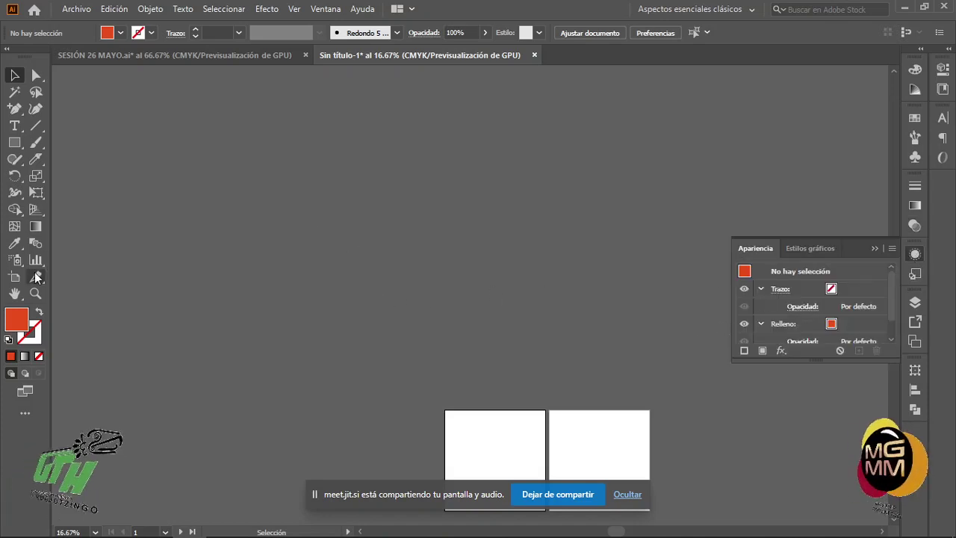
Draw an orange-red rectangle without a stroke on the empty canvas above and left of the artboards
left_click(14, 142)
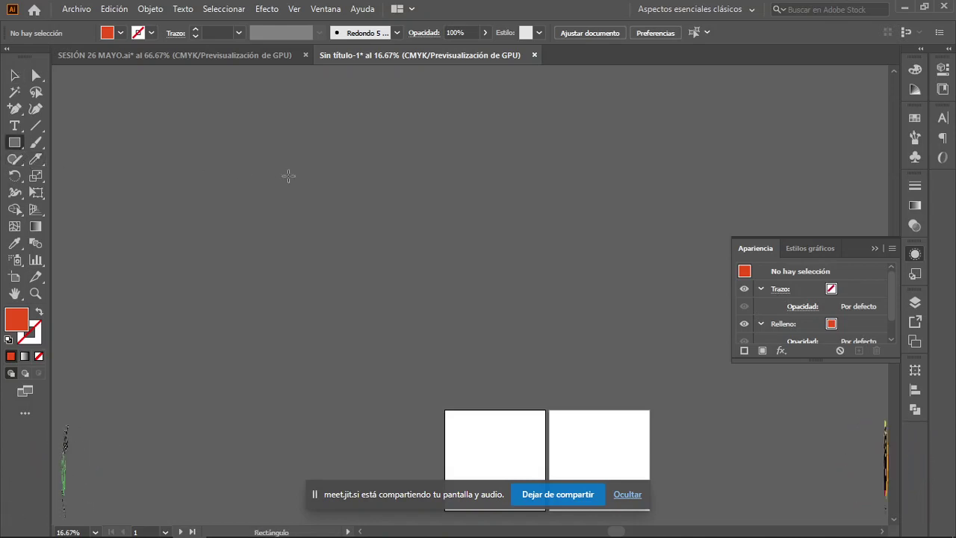
left_click_drag(272, 168, 462, 323)
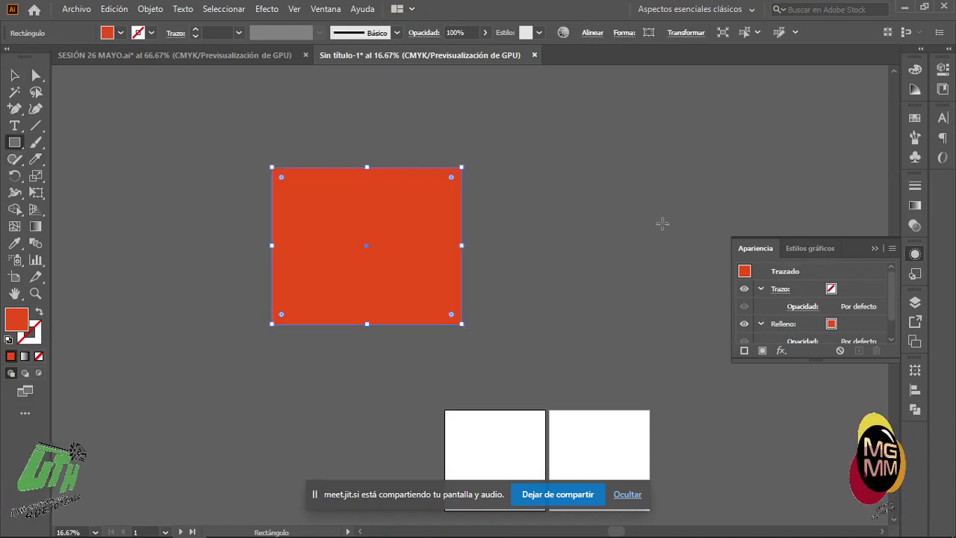
scroll(813, 323, "down", 1)
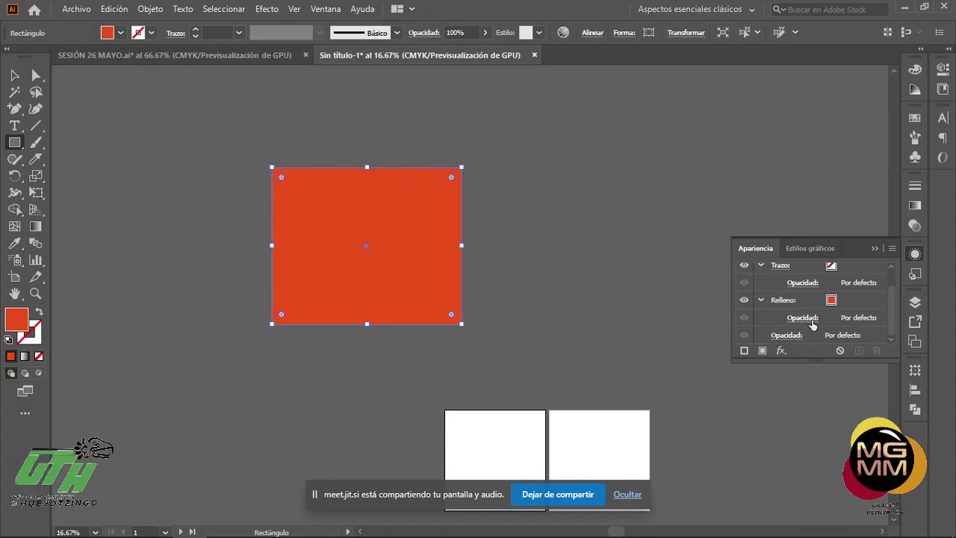
scroll(813, 323, "up", 1)
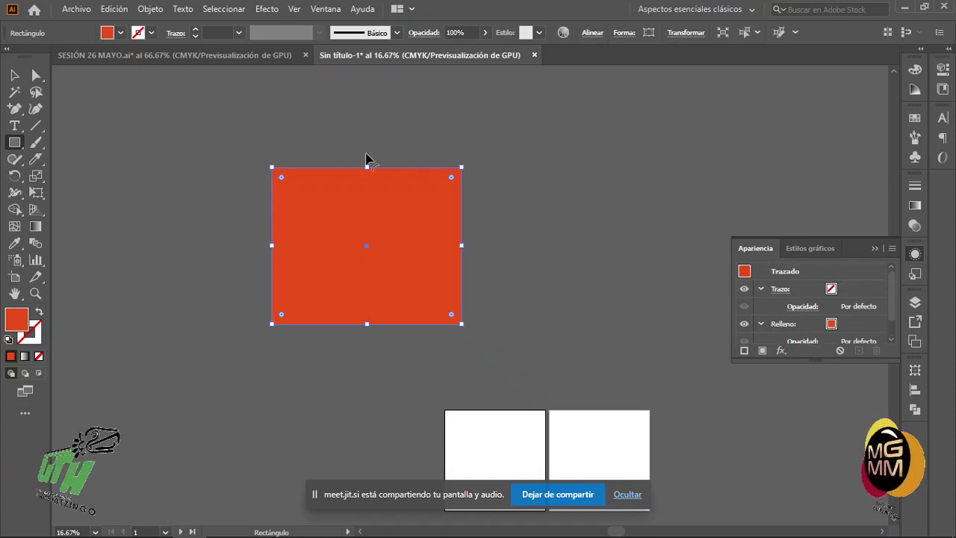
Apply the Illustrator Stylize (Estilizar) drop shadow effect, Sombra paralela, to the rectangle with its default settings
left_click(263, 13)
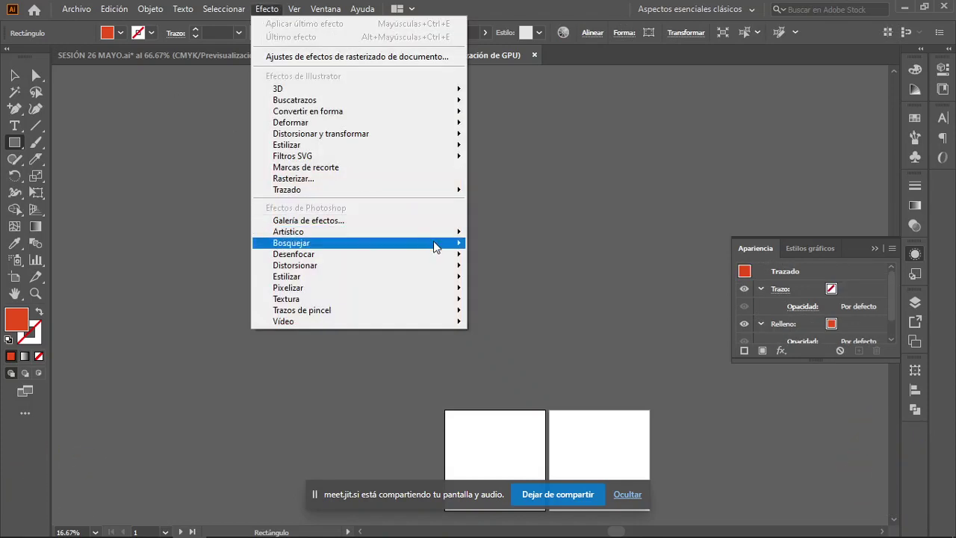
mouse_move(326, 193)
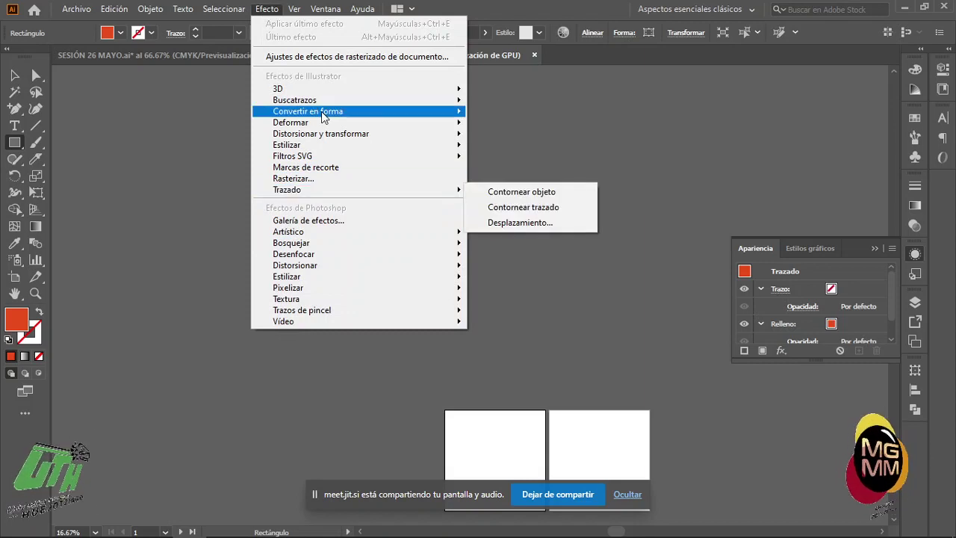
mouse_move(338, 150)
left_click(554, 224)
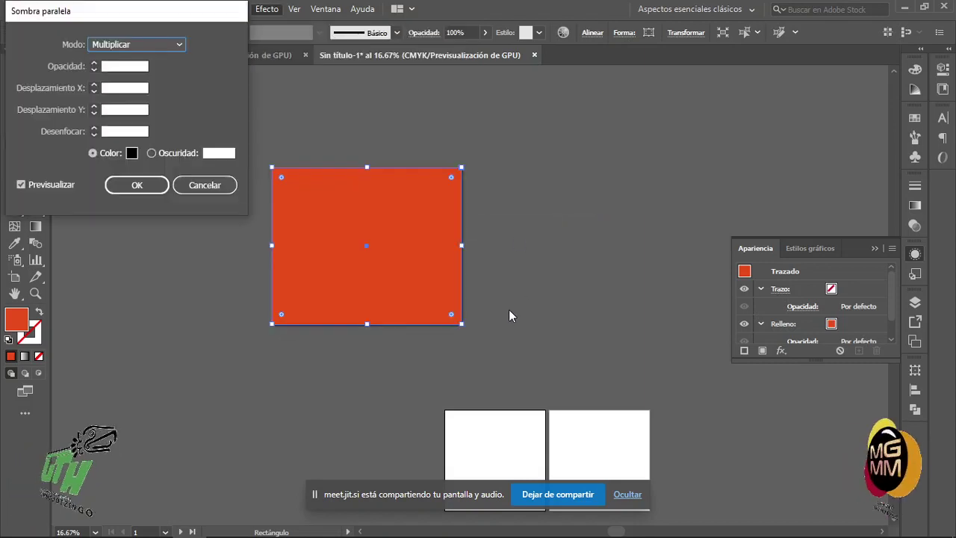
left_click(138, 184)
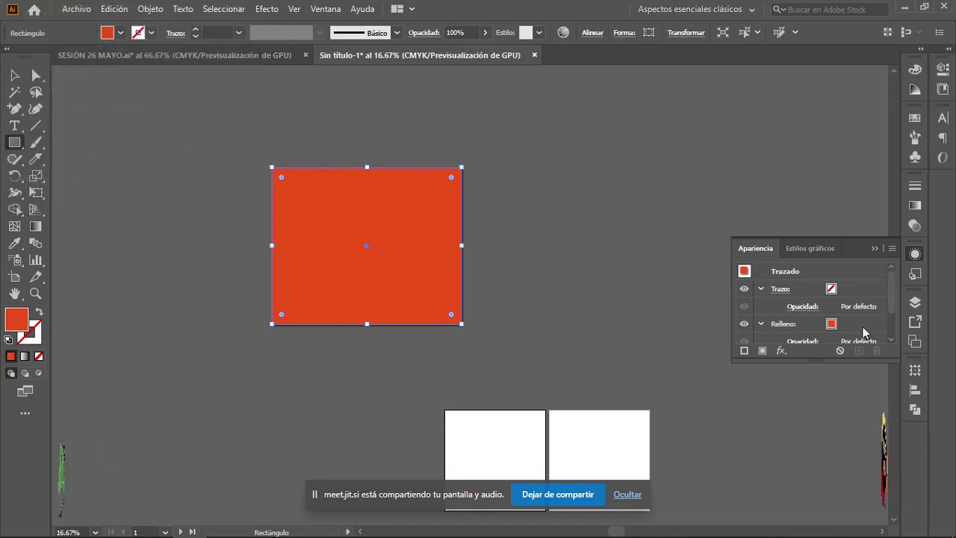
scroll(852, 306, "down", 1)
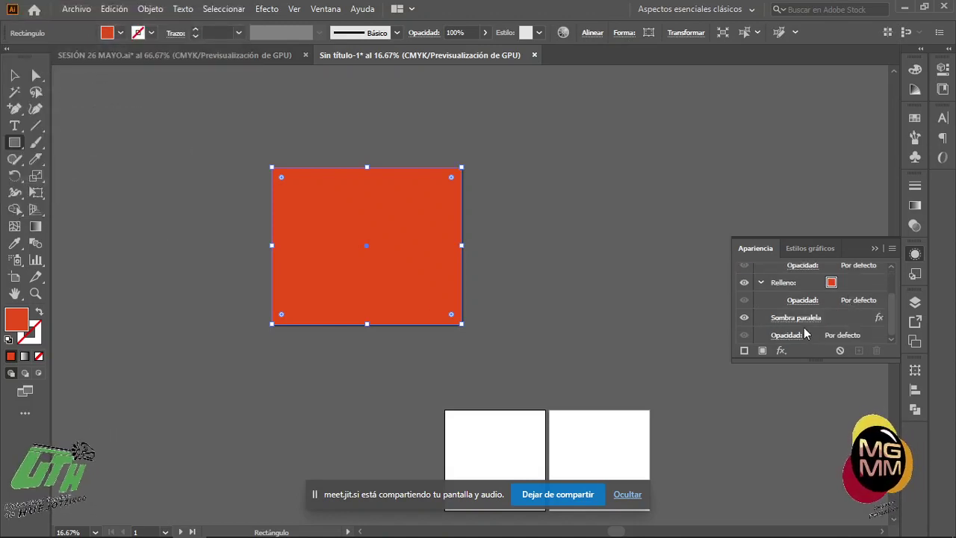
Reopen the rectangle's Sombra paralela effect from its appearance and set the shadow's X offset to -0.2469 cm
scroll(445, 326, "up", 6)
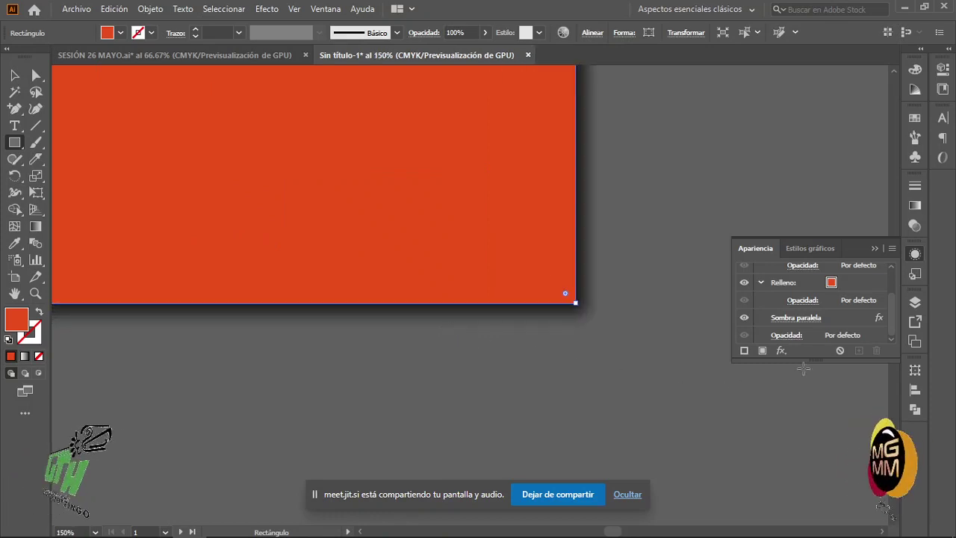
scroll(404, 280, "down", 1)
scroll(404, 280, "down", 2)
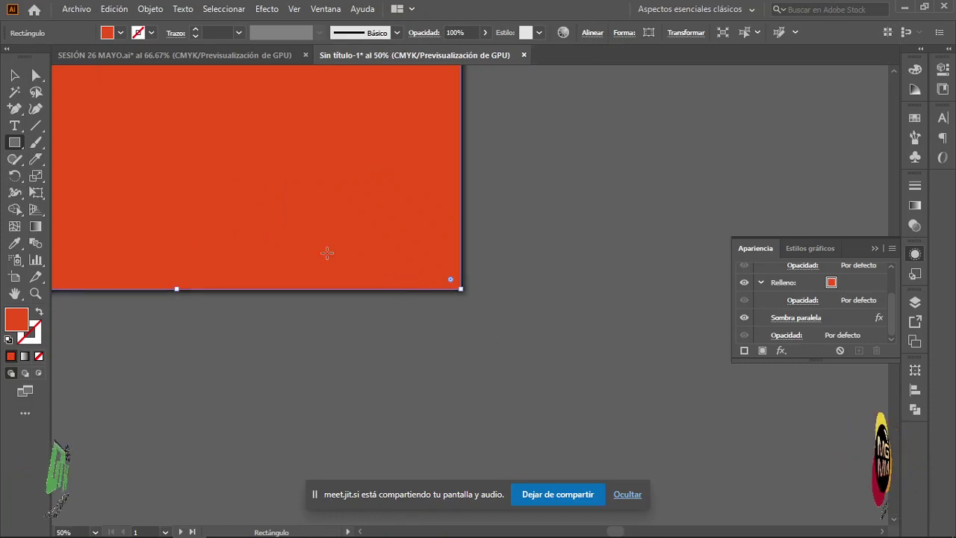
key("h")
left_click_drag(359, 258, 538, 266)
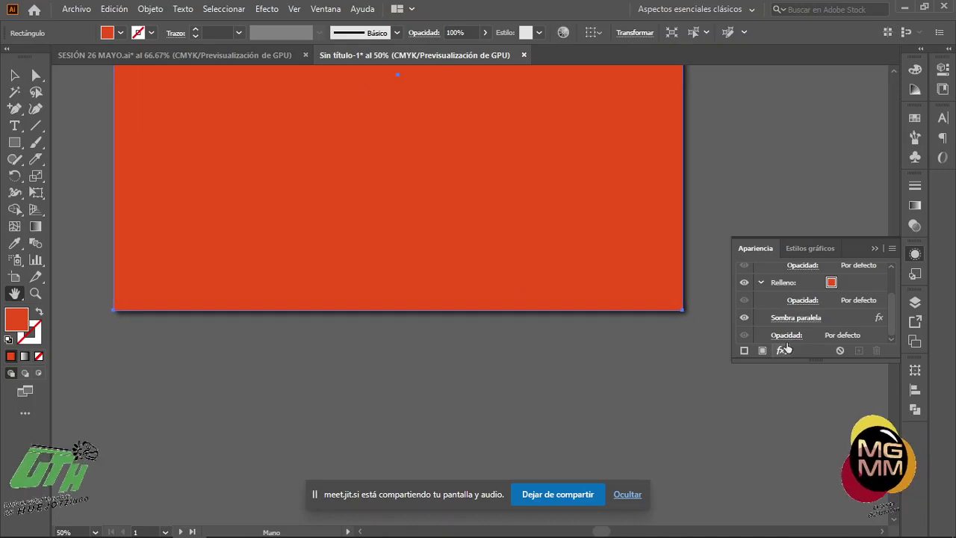
left_click(796, 320)
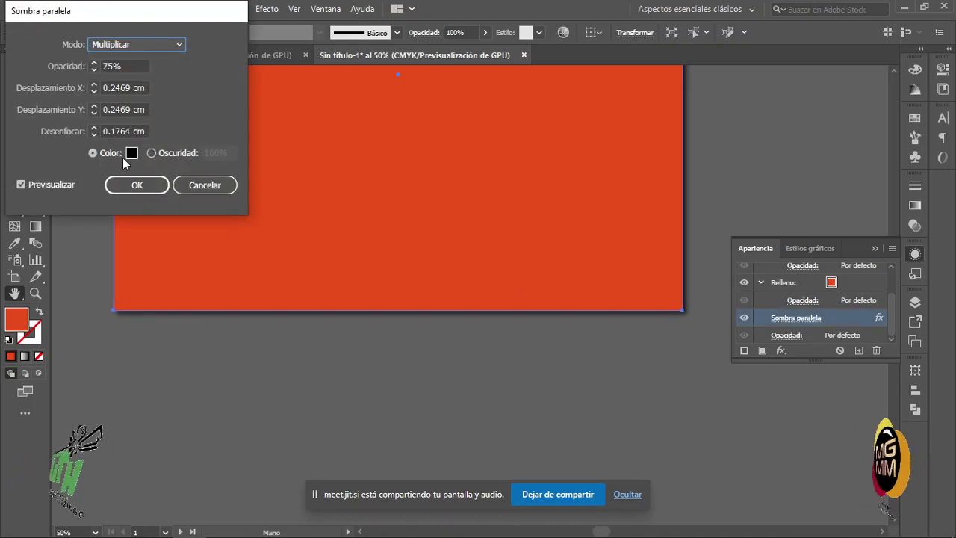
left_click(103, 88)
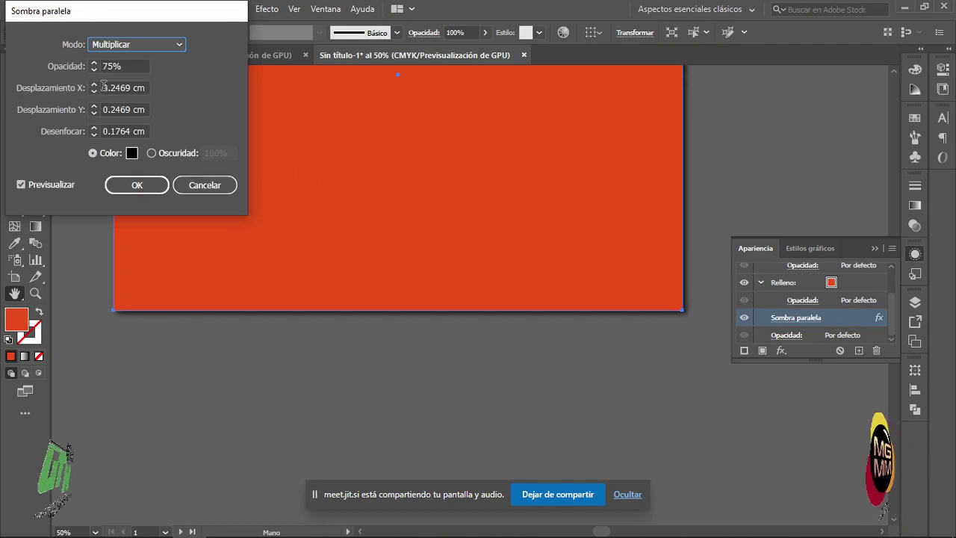
type("-")
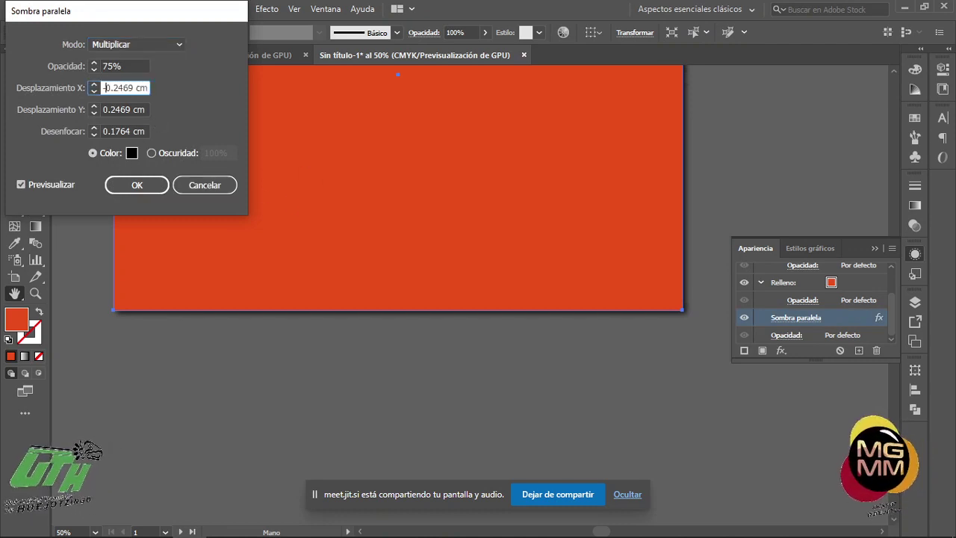
key("Tab")
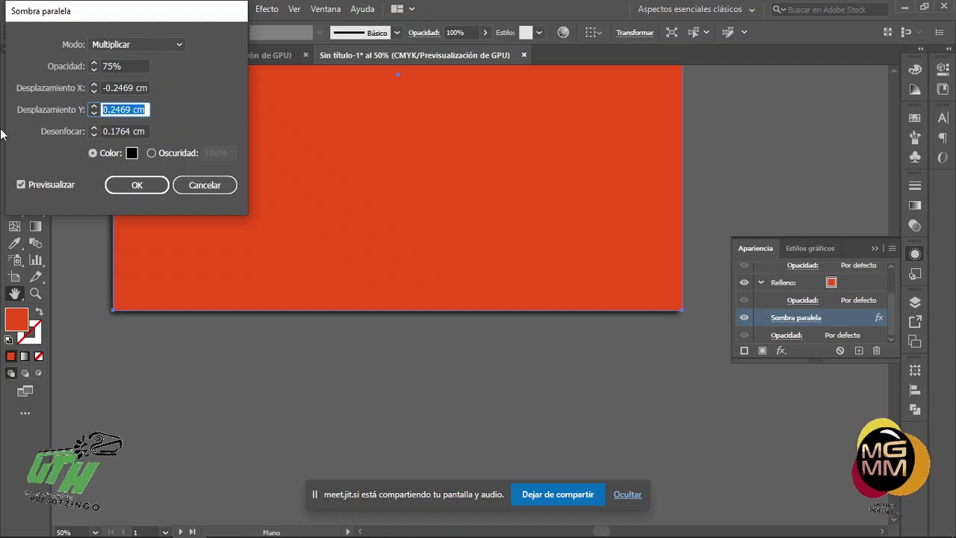
Set the shadow's X offset to -3.2469 cm and its Y offset to 2.2469 cm
left_click(107, 87)
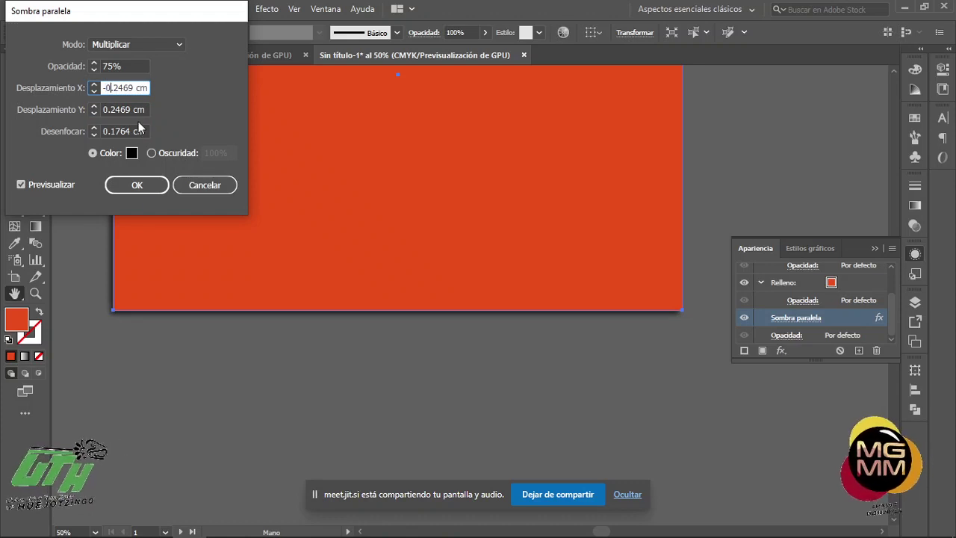
key("BackSpace")
type("3")
key("Tab")
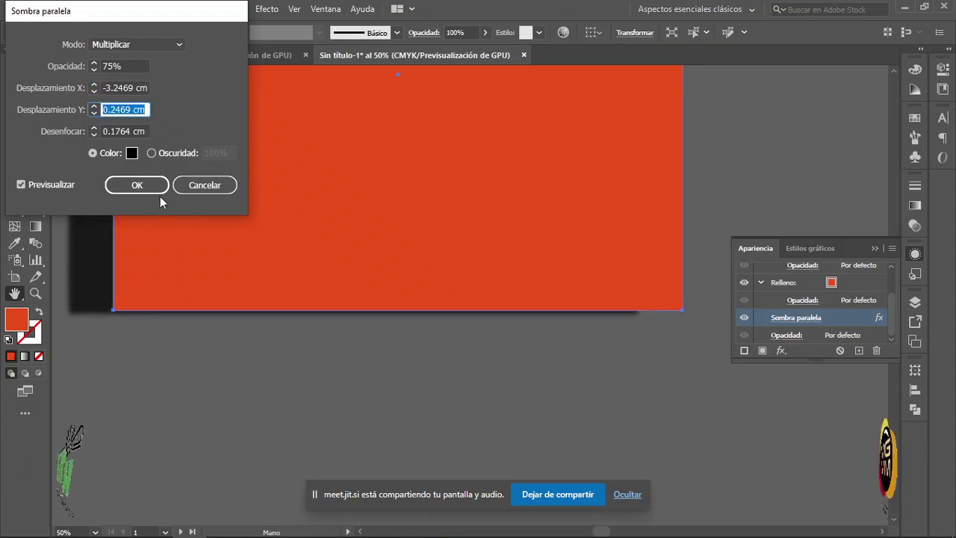
left_click(106, 109)
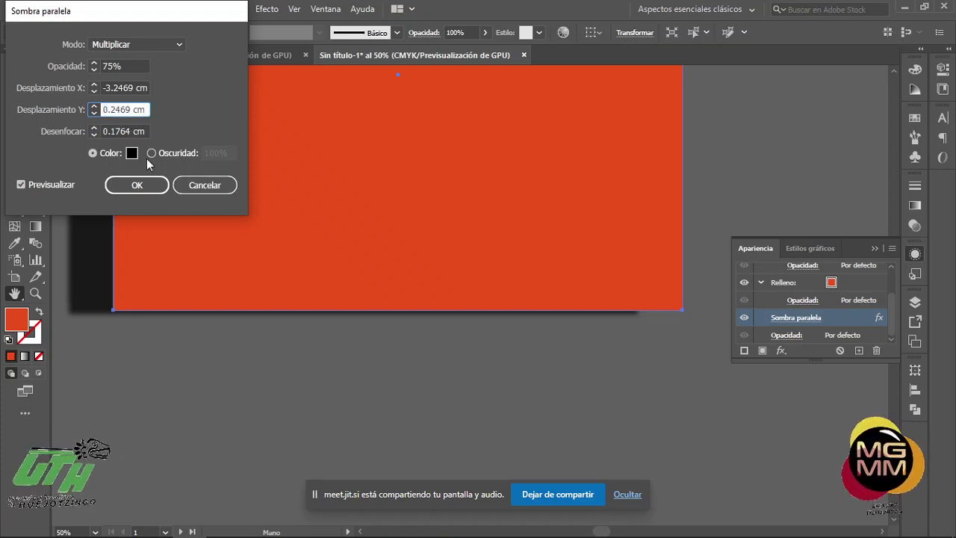
key("BackSpace")
type("2")
key("Tab")
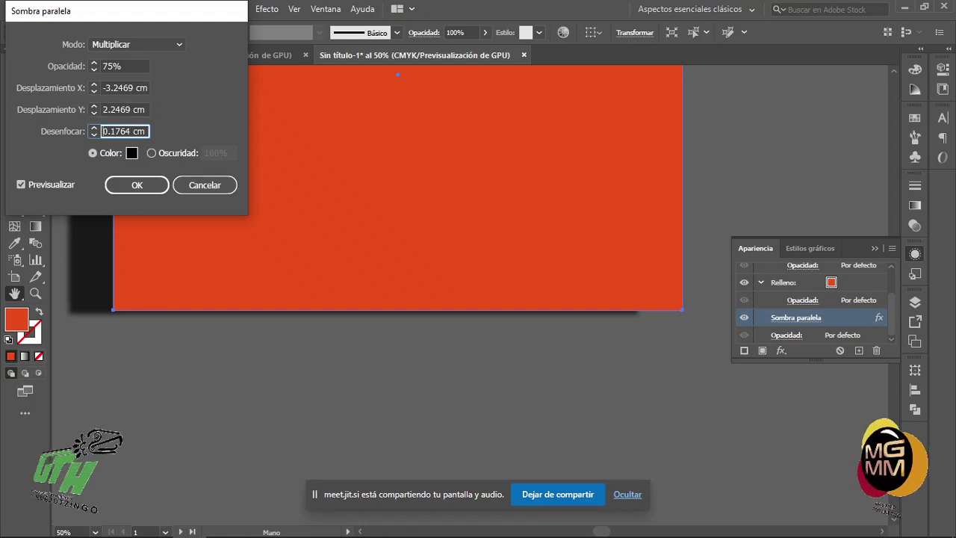
Set the drop shadow's color to yellow-green C9C424, apply the effect change and deselect the rectangle
left_click(132, 154)
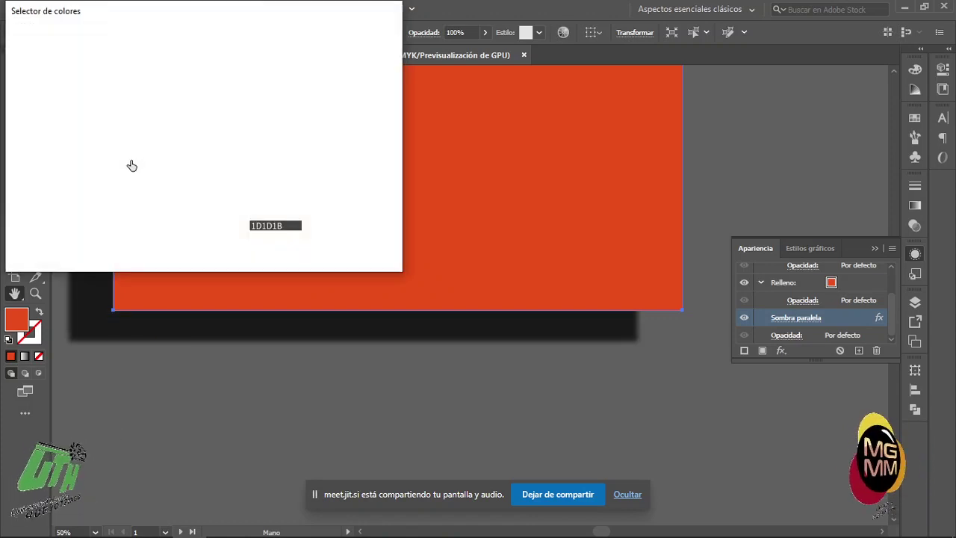
left_click(162, 89)
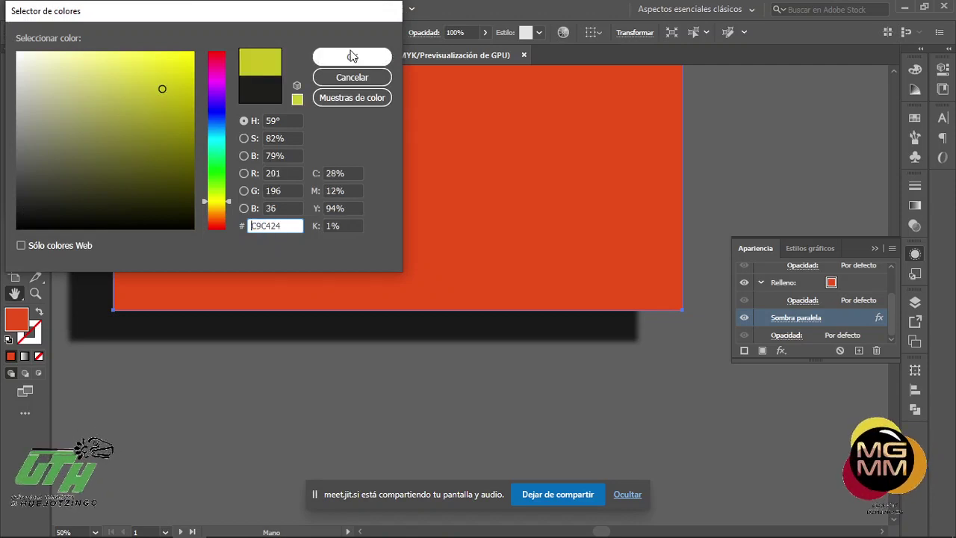
left_click(352, 57)
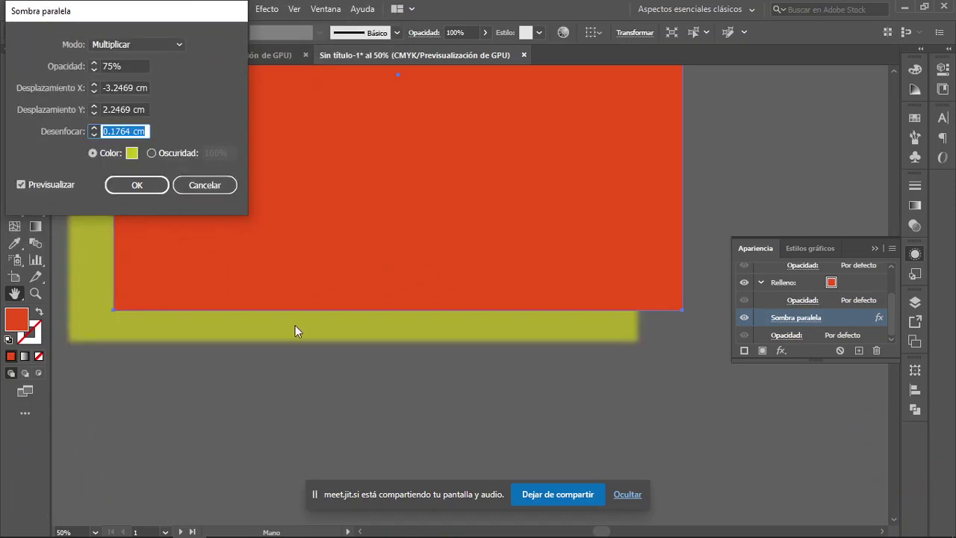
left_click(151, 191)
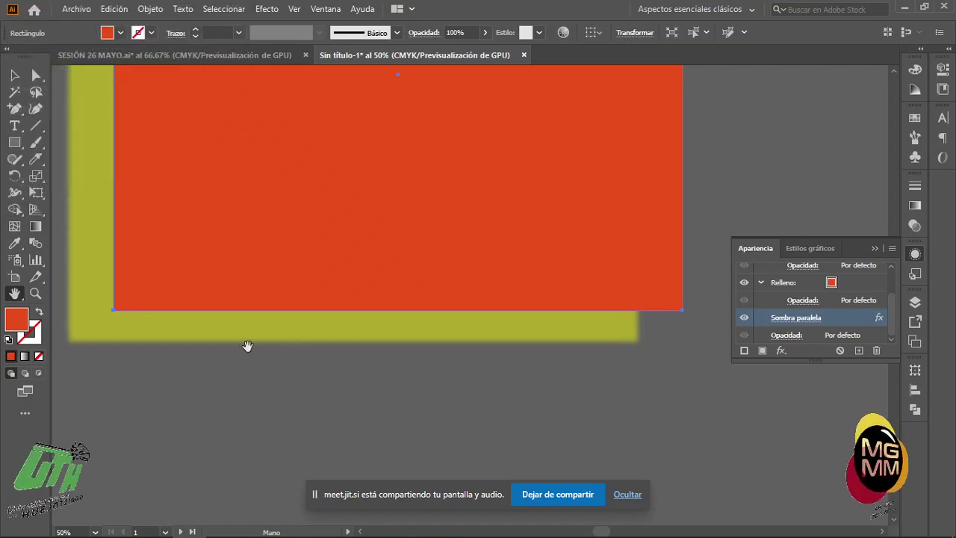
scroll(247, 334, "down", 5, "alt")
scroll(246, 335, "up", 2, "alt")
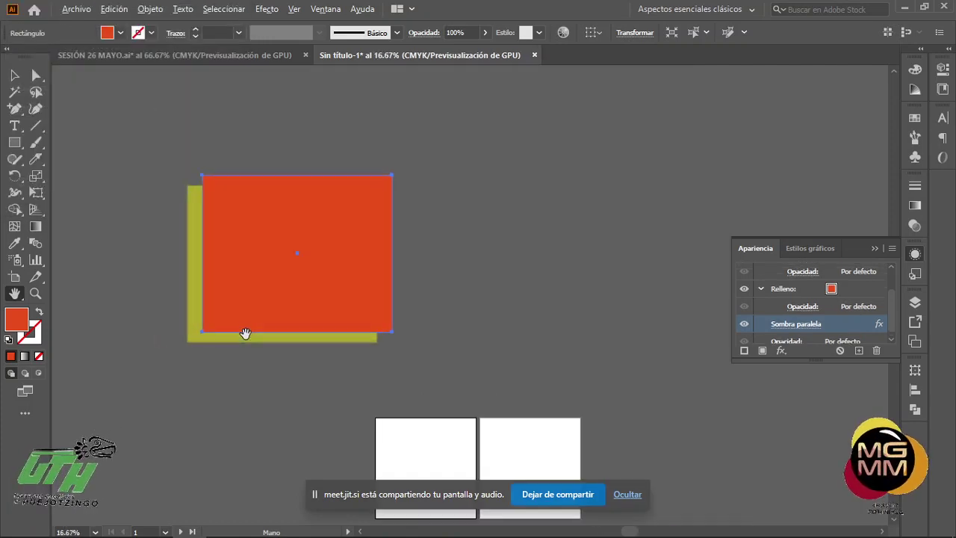
key("v")
left_click(239, 366)
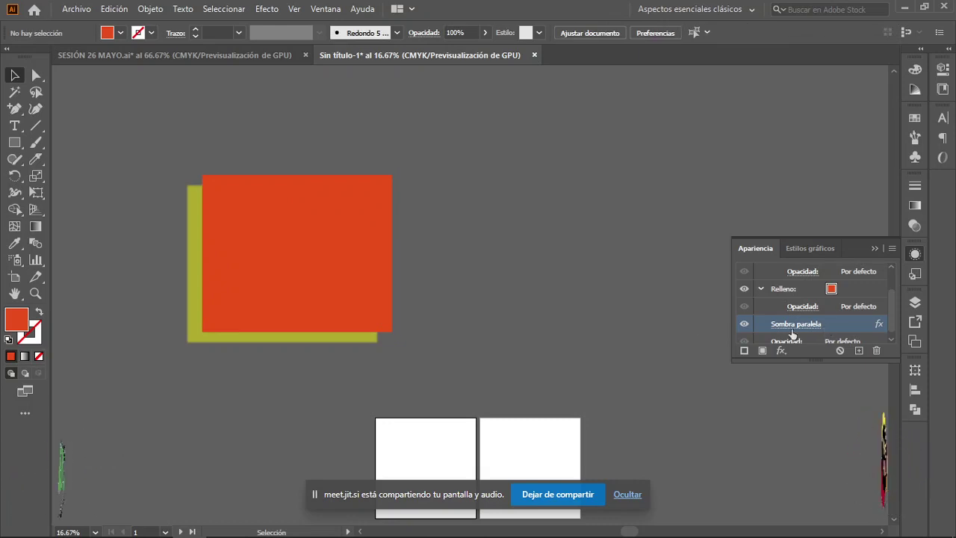
Set the opacity of the rectangle's orange-red fill to 44% through its appearance attributes, then deselect the rectangle
left_click(389, 266)
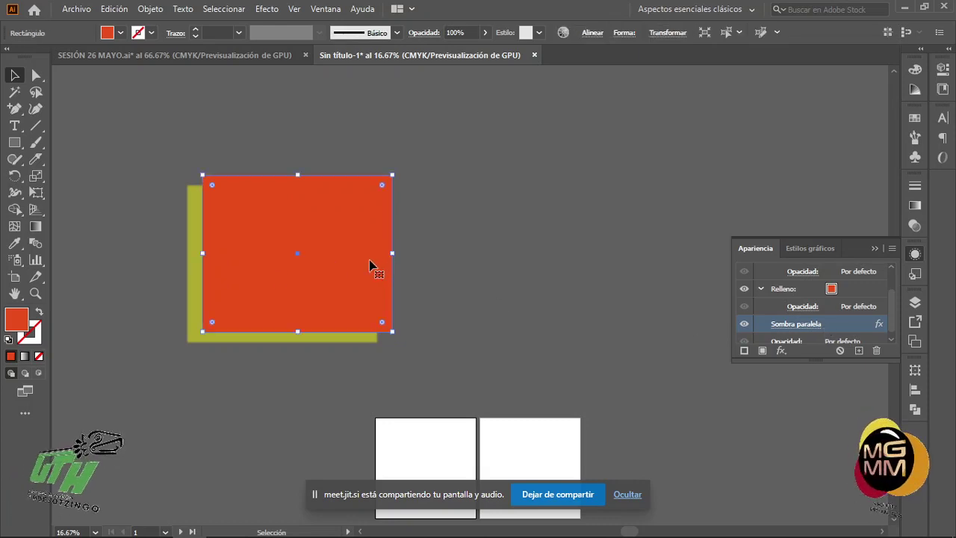
left_click(842, 324)
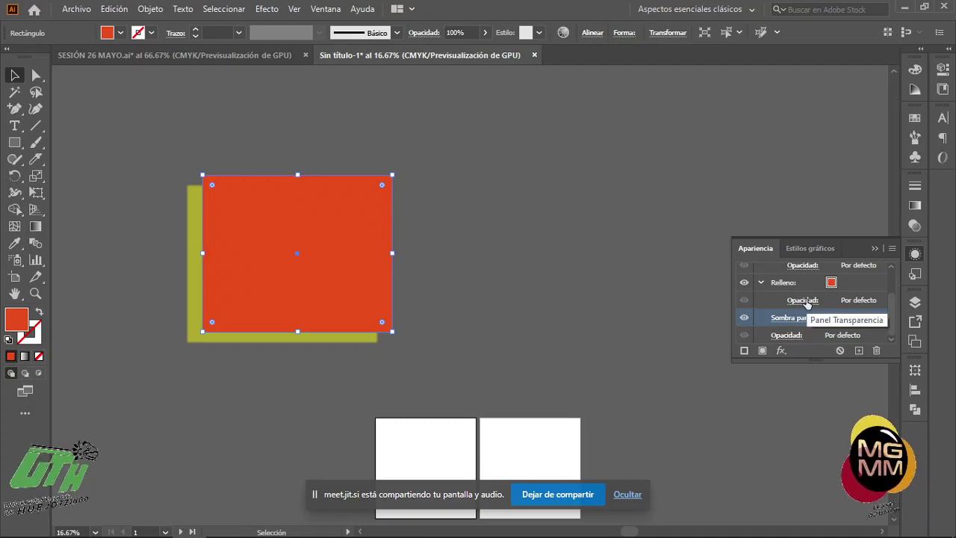
left_click(807, 302)
left_click(799, 327)
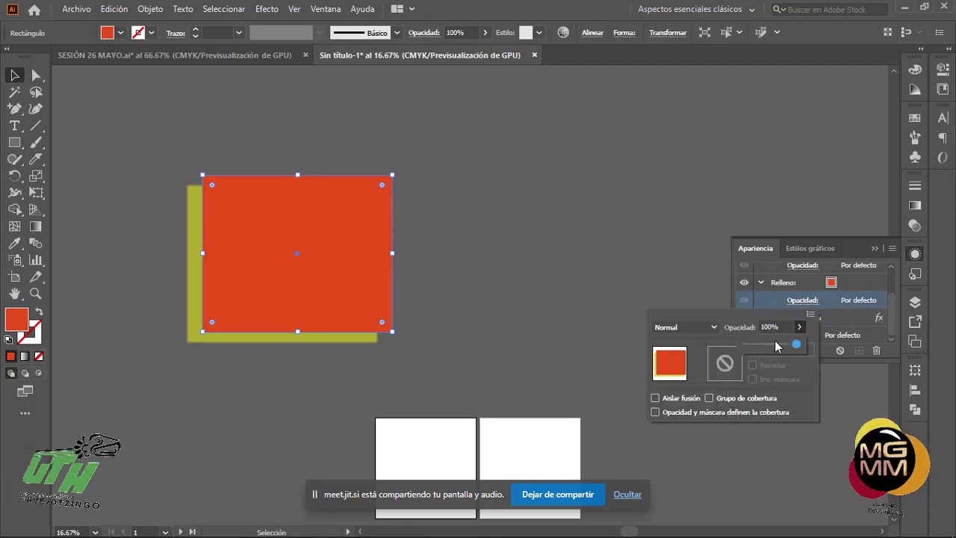
left_click_drag(776, 346, 768, 344)
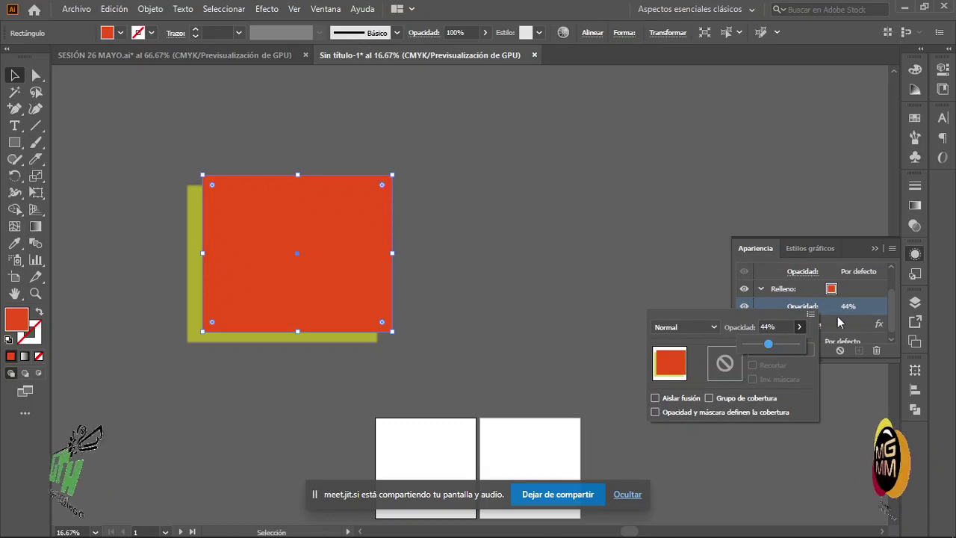
left_click(865, 303)
left_click(565, 301)
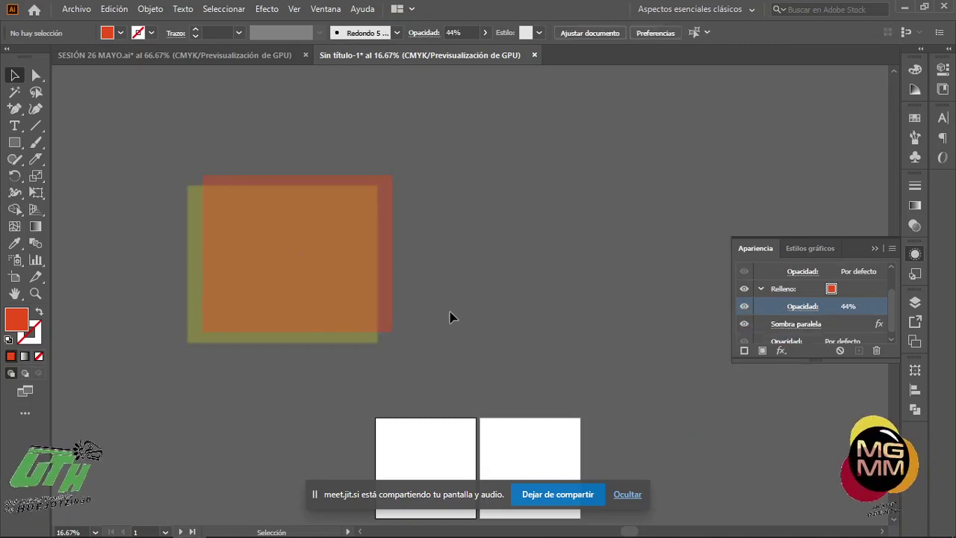
scroll(793, 312, "down", 1)
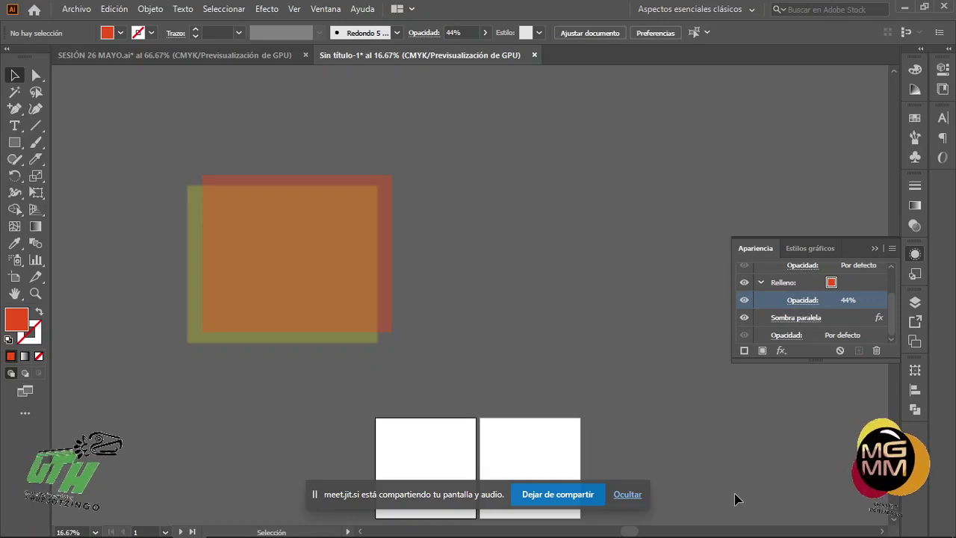
left_click(785, 351)
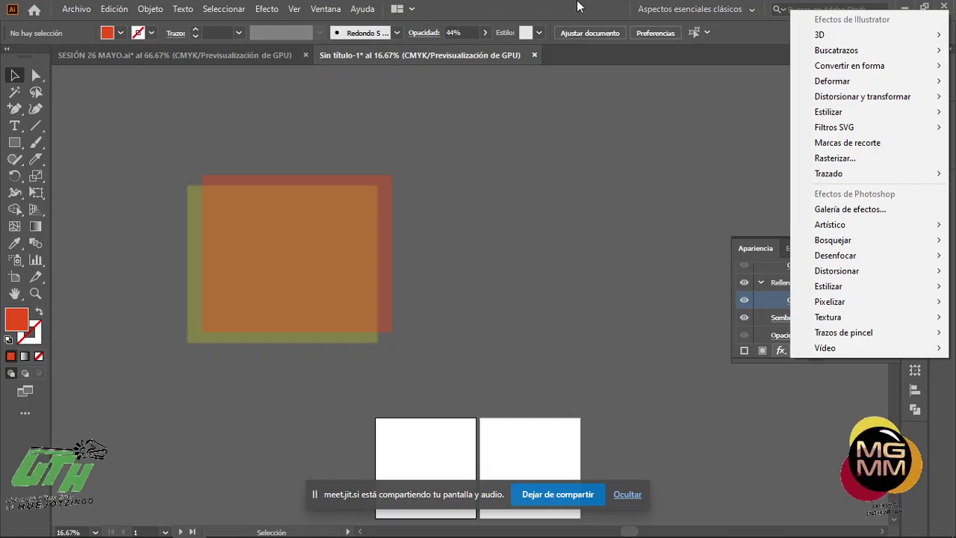
left_click(271, 10)
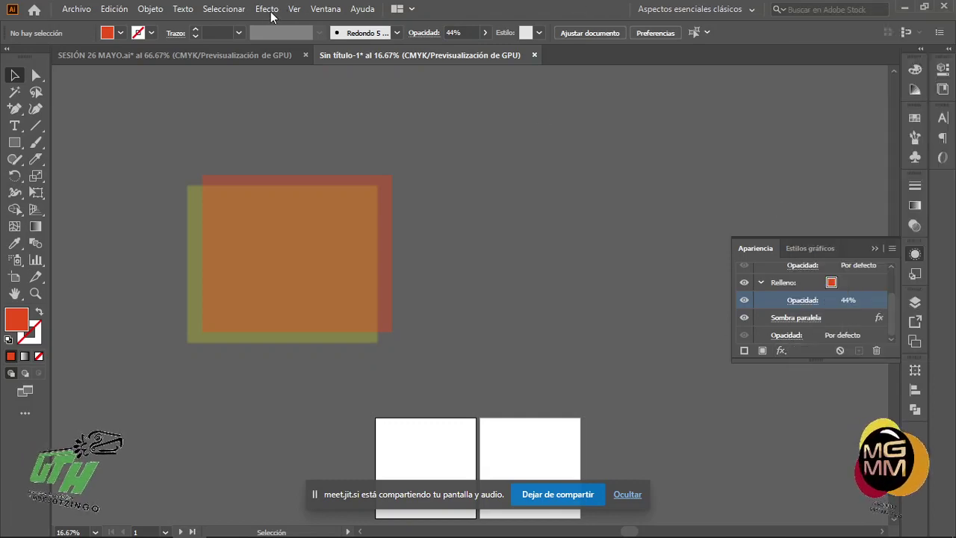
left_click(271, 10)
left_click(271, 10)
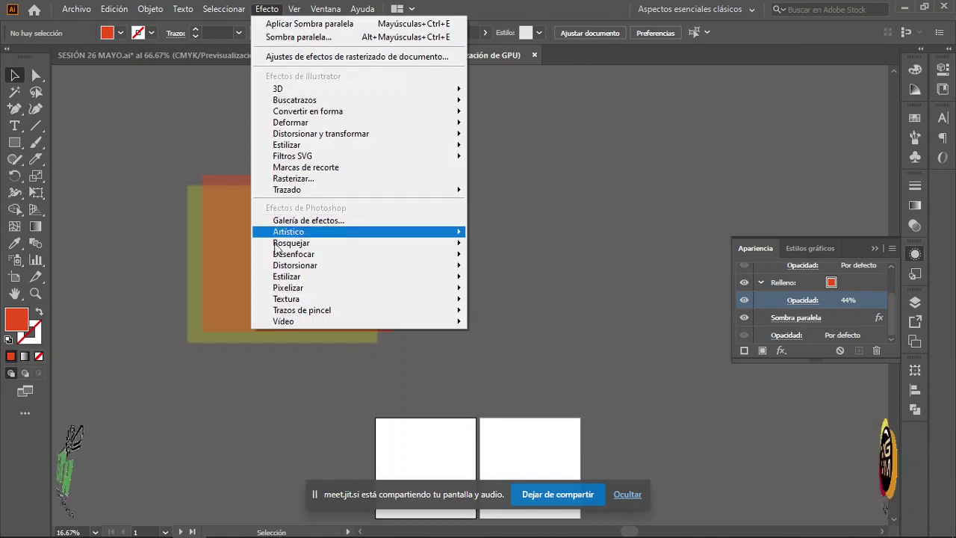
mouse_move(287, 6)
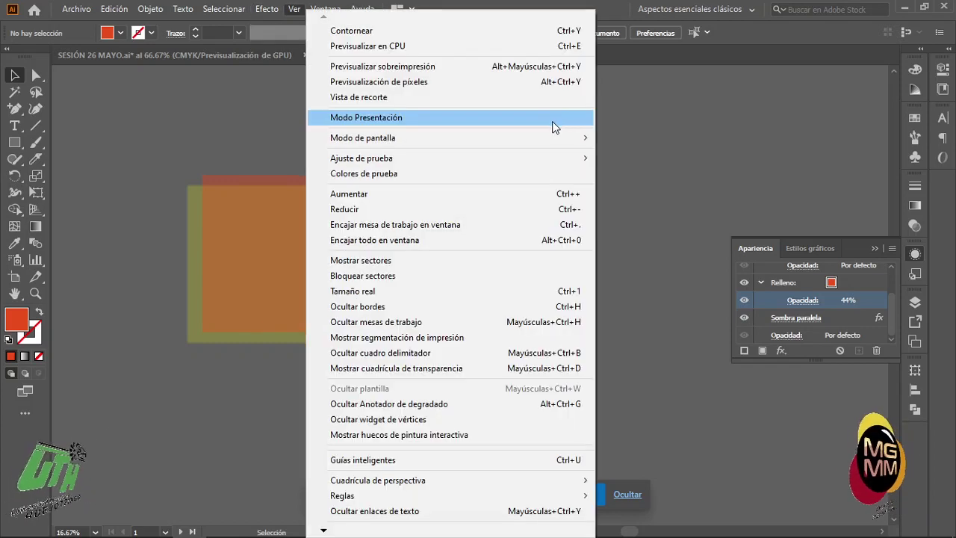
left_click(679, 104)
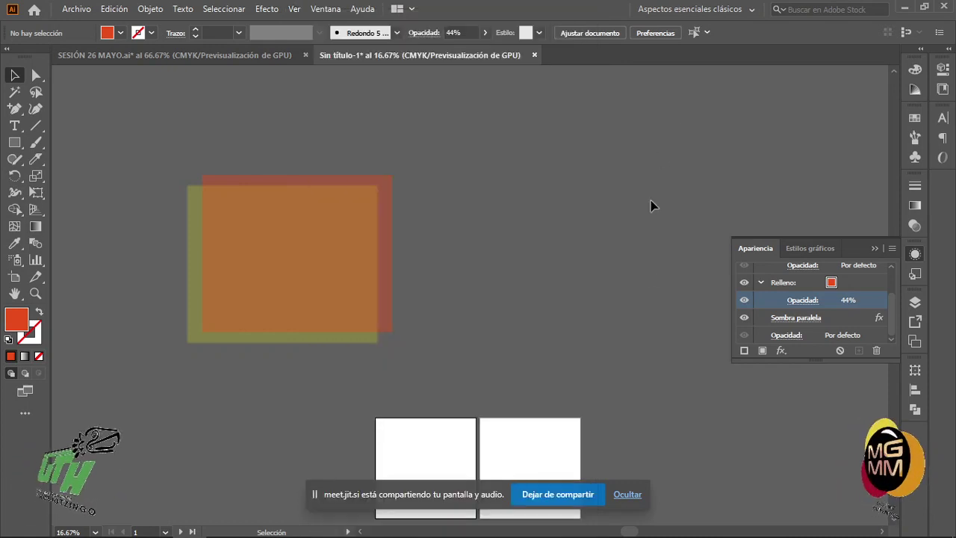
Switch to the Edge browser window showing the Dis Digital 3 O C Jitsi Meet call
mouse_move(90, 523)
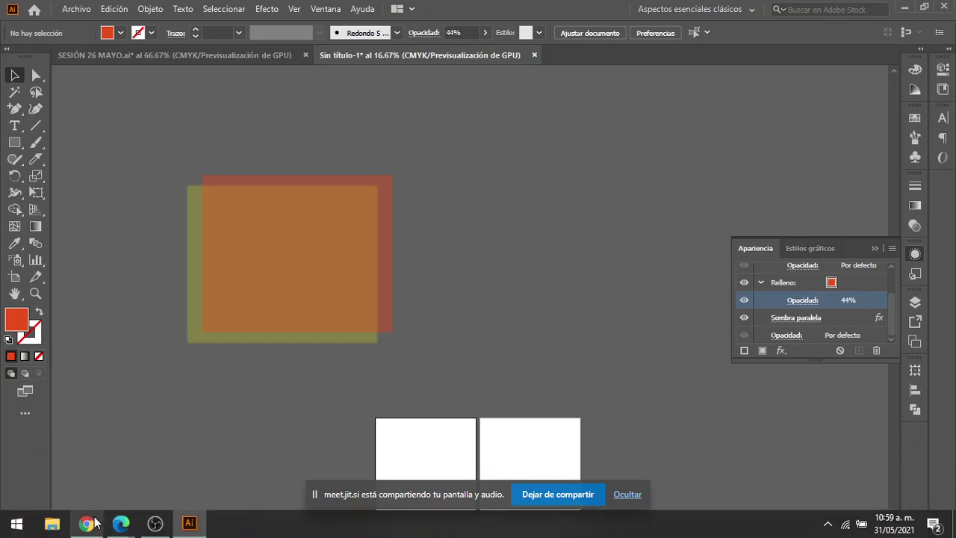
mouse_move(129, 532)
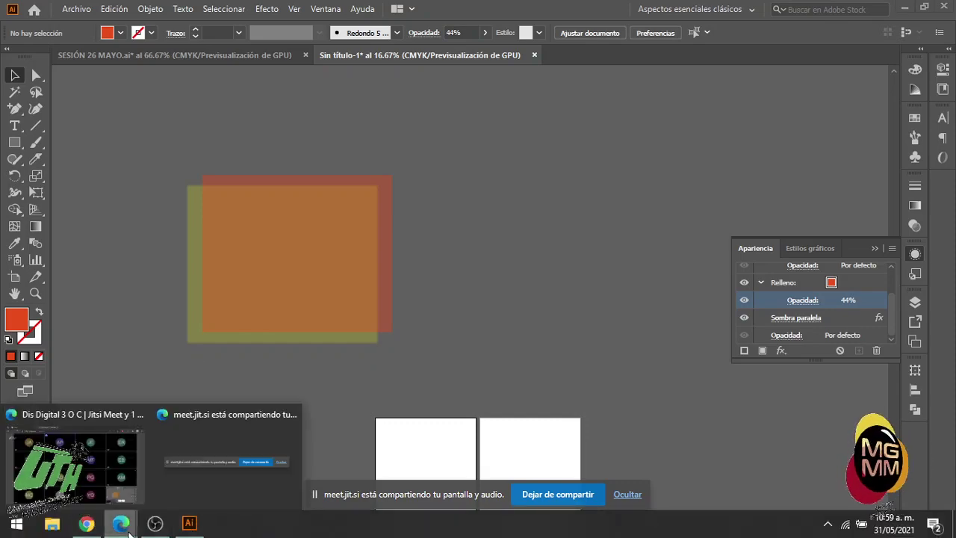
left_click(92, 483)
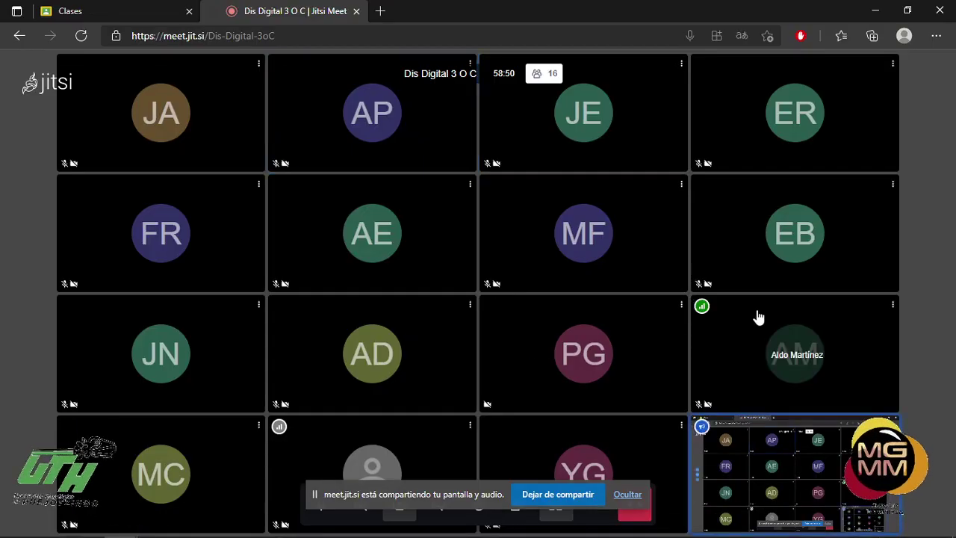